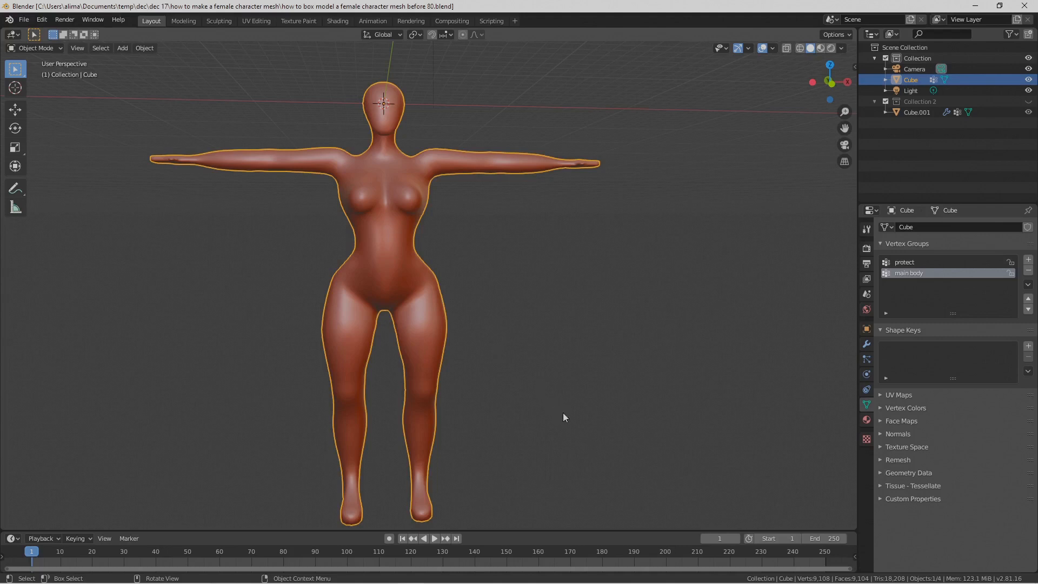
# Step: Examine the finished female body's mesh topology in Edit Mode from a slightly different angle, and return to Object Mode
pyautogui.click(60, 50)
pyautogui.click(59, 73)
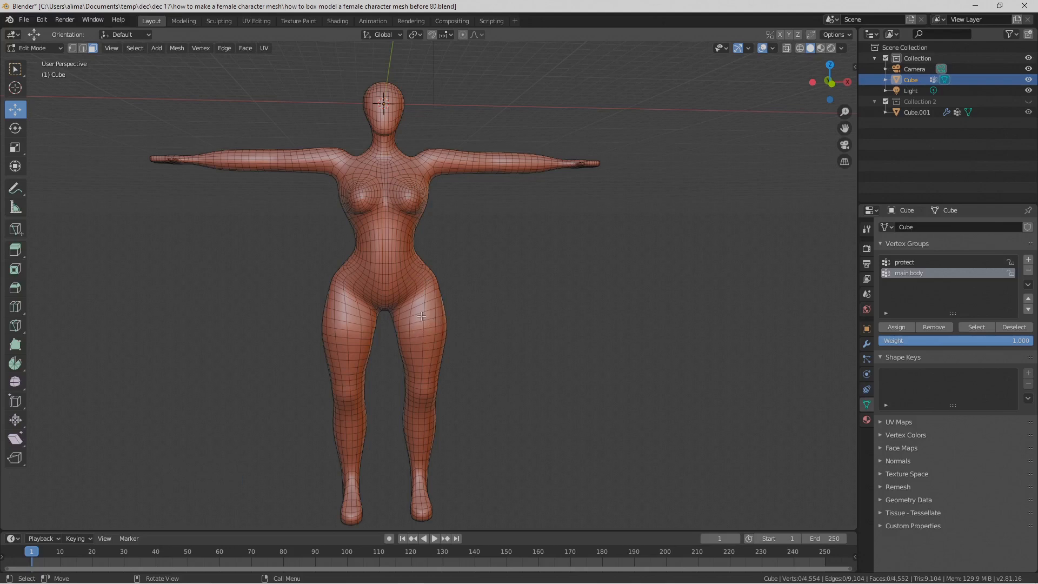
pyautogui.moveTo(562, 348); pyautogui.dragTo(540, 351, button='middle')
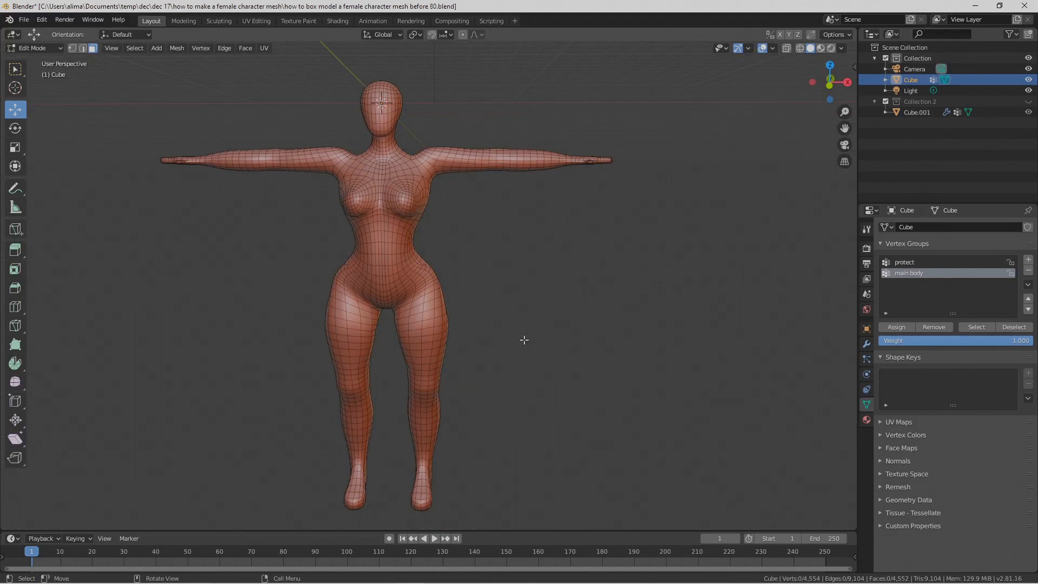
pyautogui.click(59, 51)
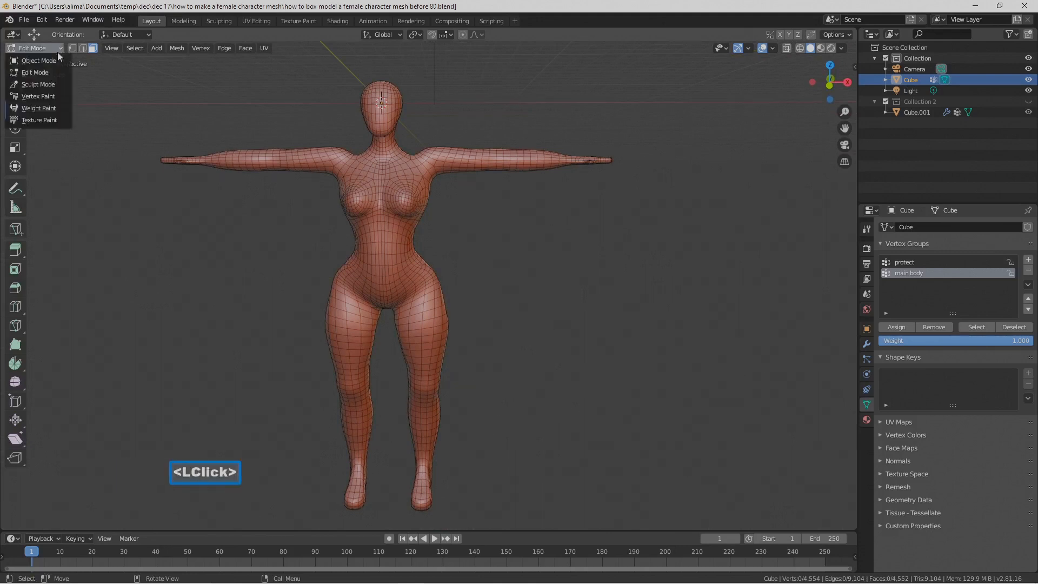
pyautogui.click(39, 60)
pyautogui.moveTo(536, 333)
pyautogui.mouseDown(button='middle')
pyautogui.moveTo(556, 332)
pyautogui.moveTo(546, 329)
pyautogui.mouseUp(button='middle')
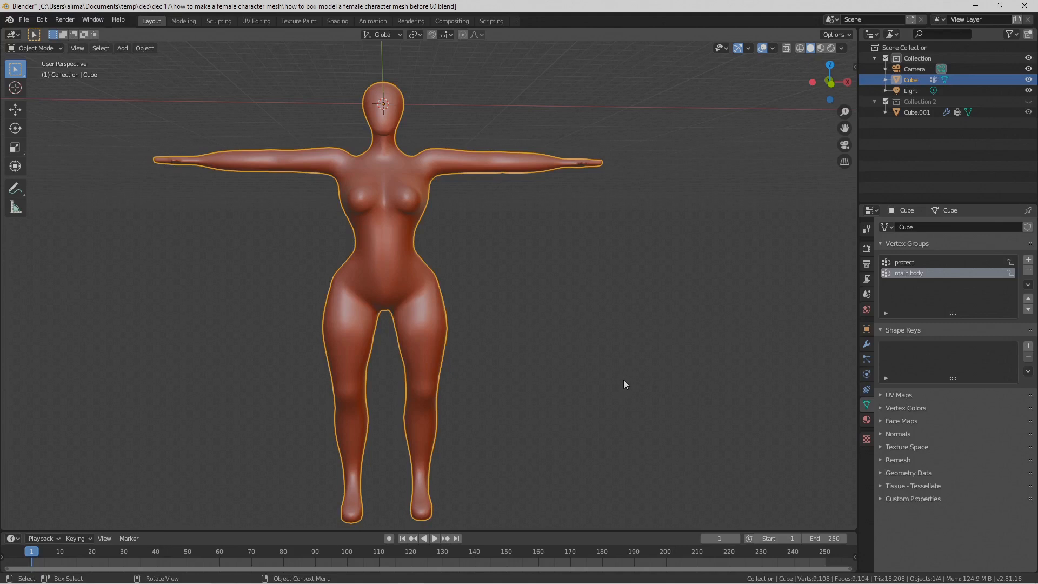
pyautogui.press('Pause')
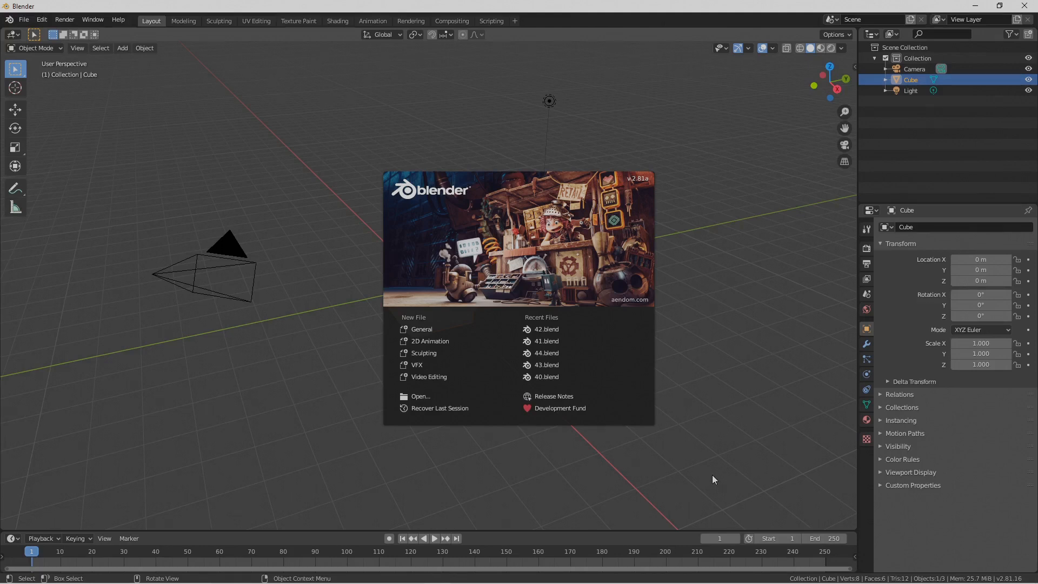
# Step: Dismiss the splash screen, view the default cube from the front and enter Edit Mode
pyautogui.click(712, 475)
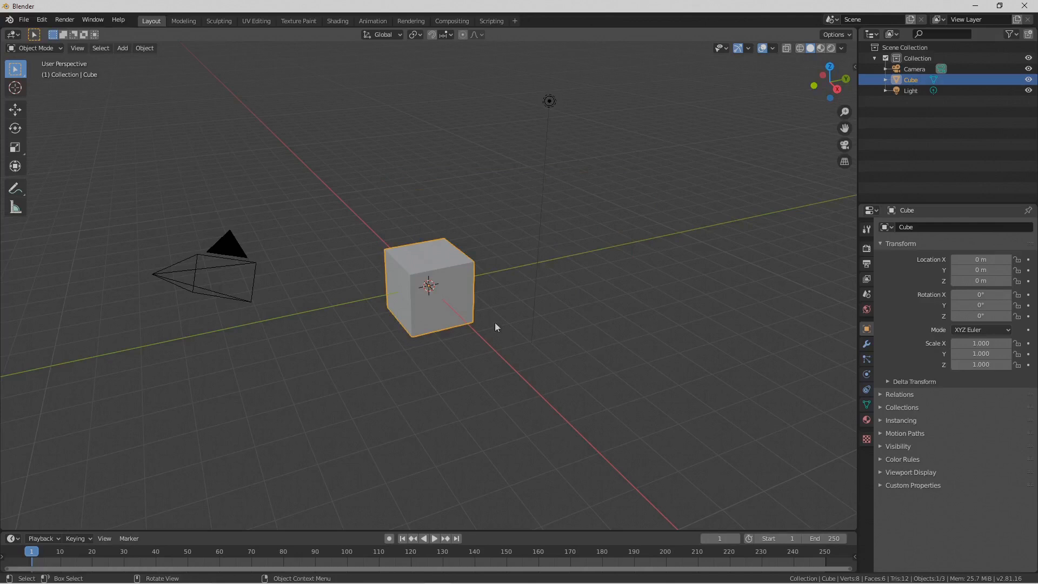
pyautogui.click(79, 48)
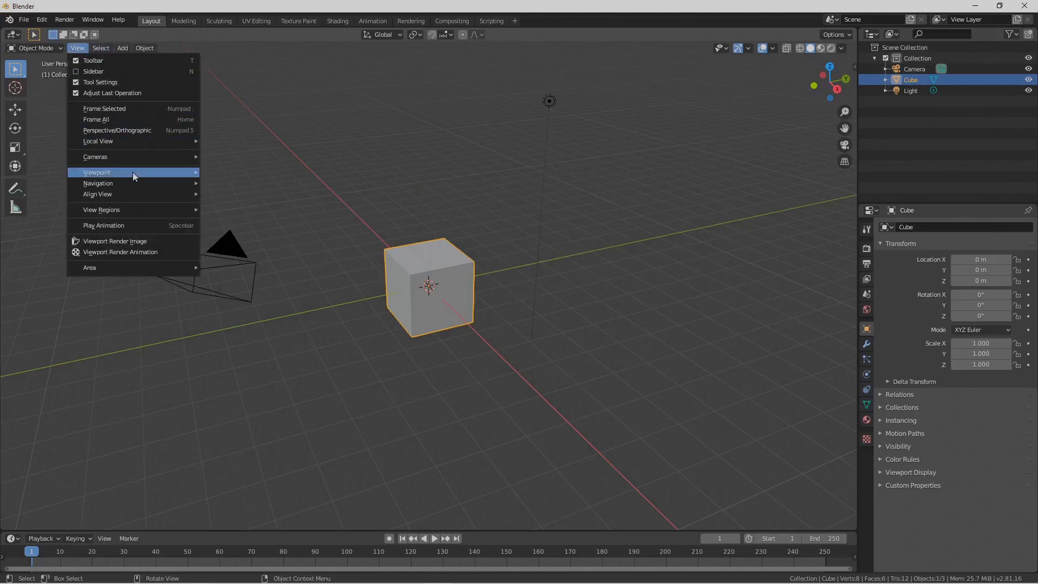
pyautogui.moveTo(133, 174)
pyautogui.click(247, 213)
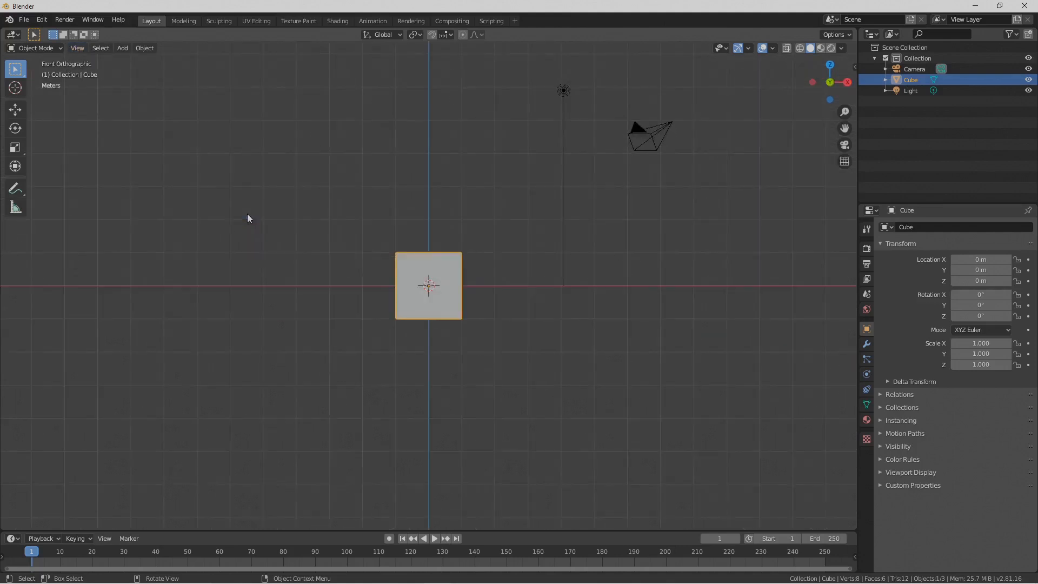
pyautogui.scroll(3, 500, 306)
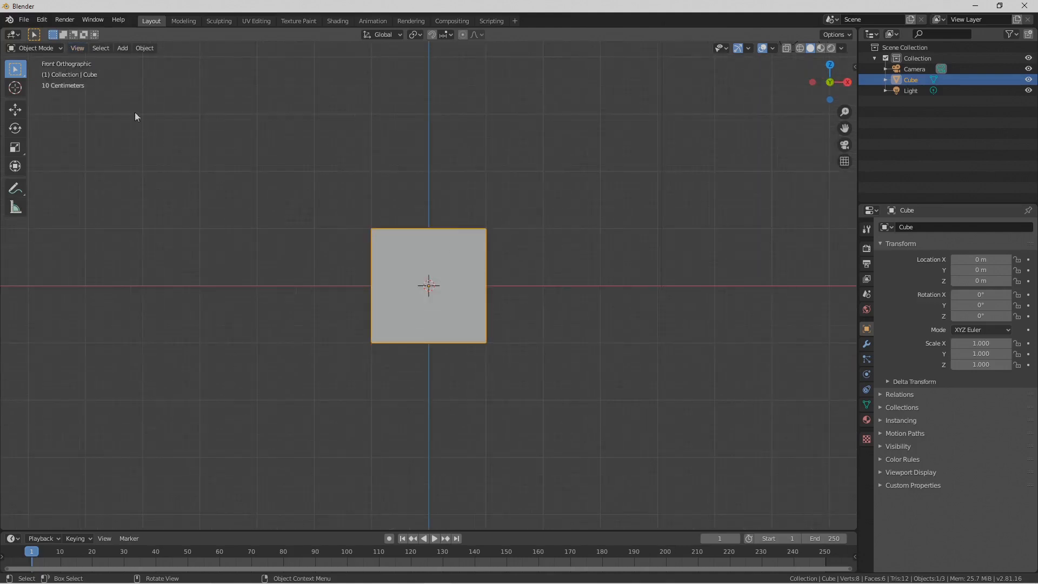
pyautogui.click(58, 48)
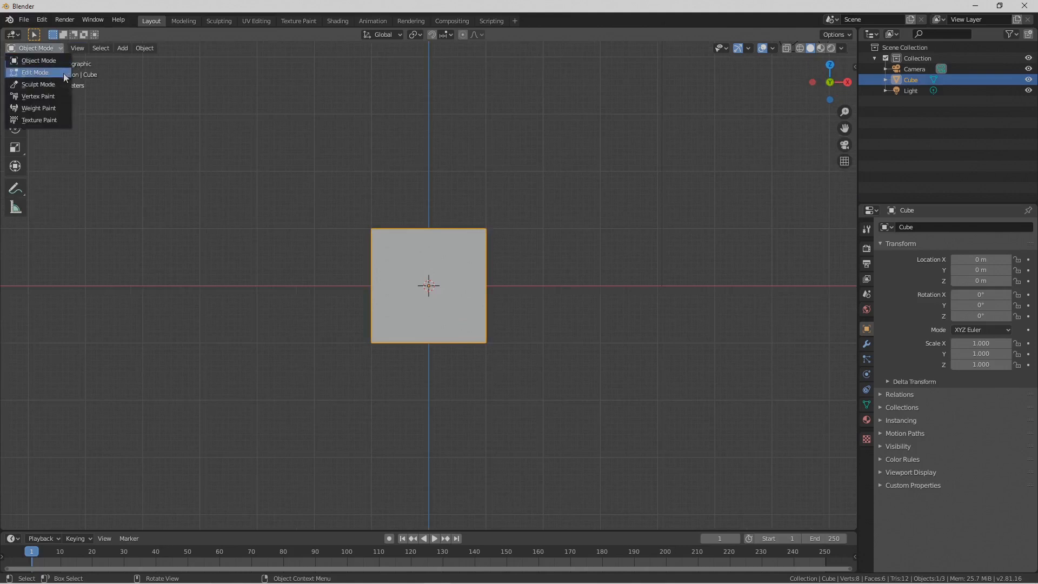
pyautogui.click(61, 73)
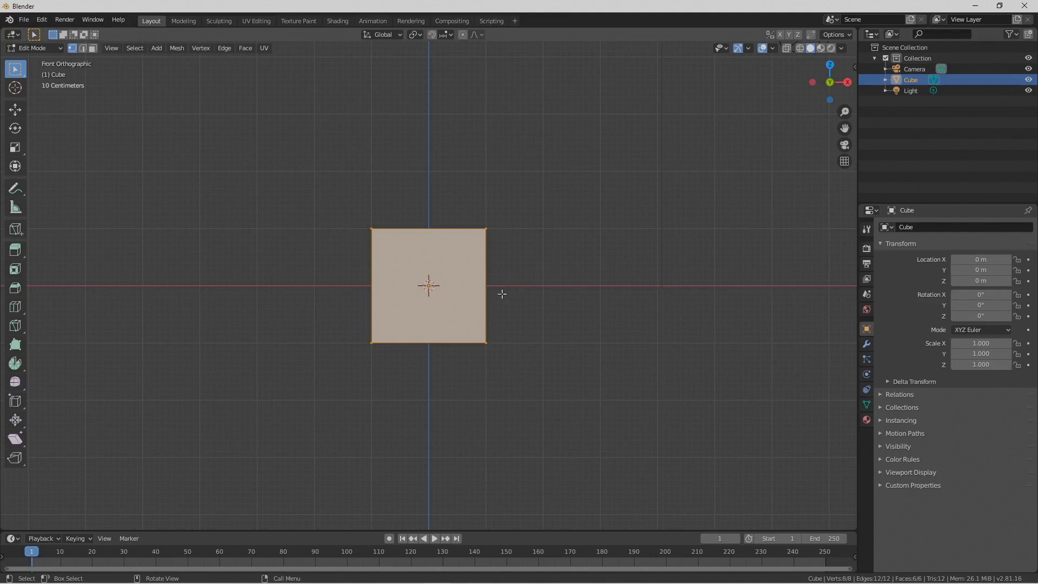
# Step: Subdivide the whole cube with 3 cuts and a smoothness of 1.000
pyautogui.rightClick(470, 302)
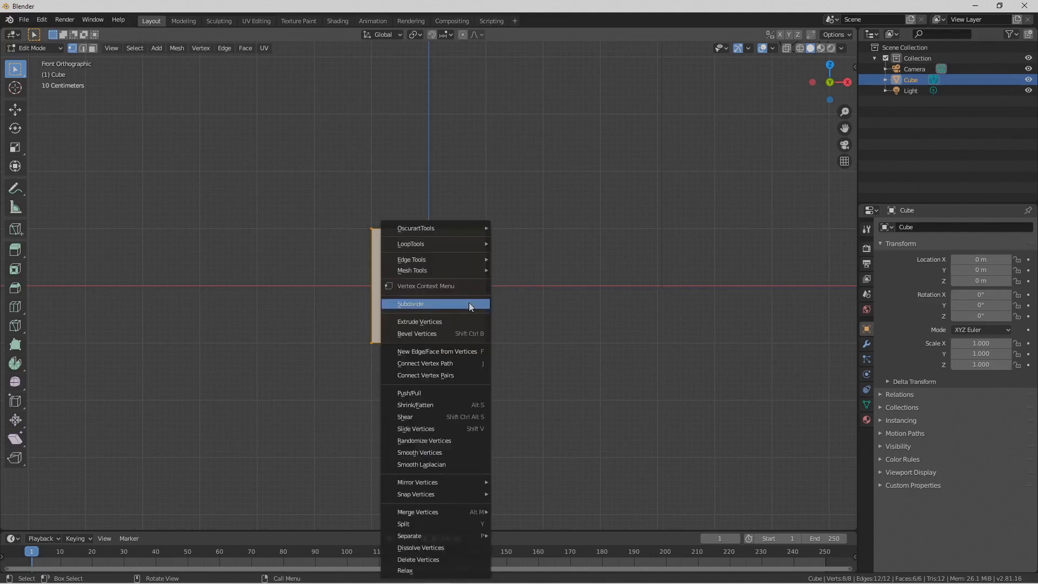
pyautogui.click(469, 303)
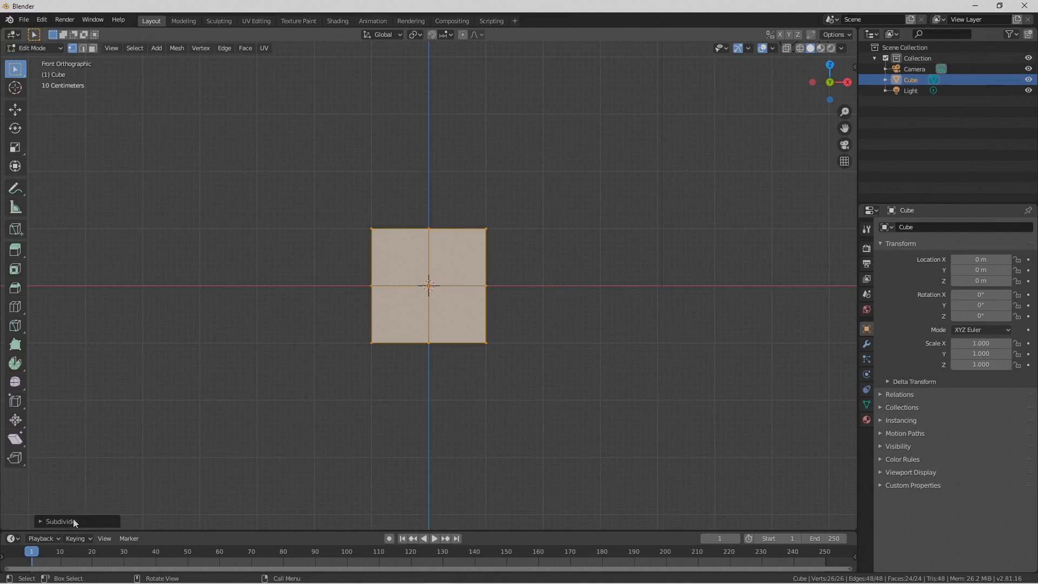
pyautogui.click(40, 521)
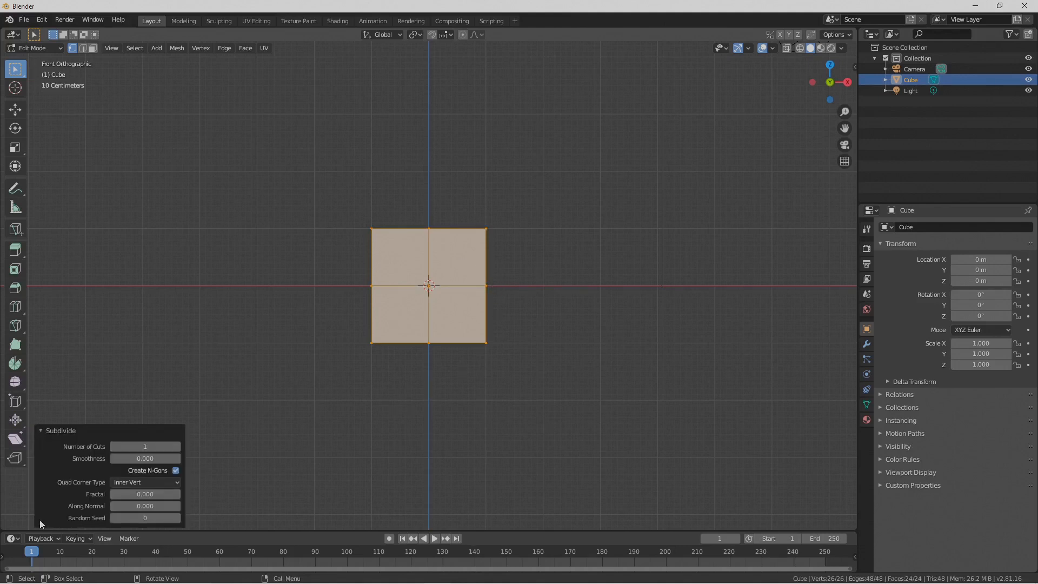
pyautogui.click(177, 446)
pyautogui.click(177, 446)
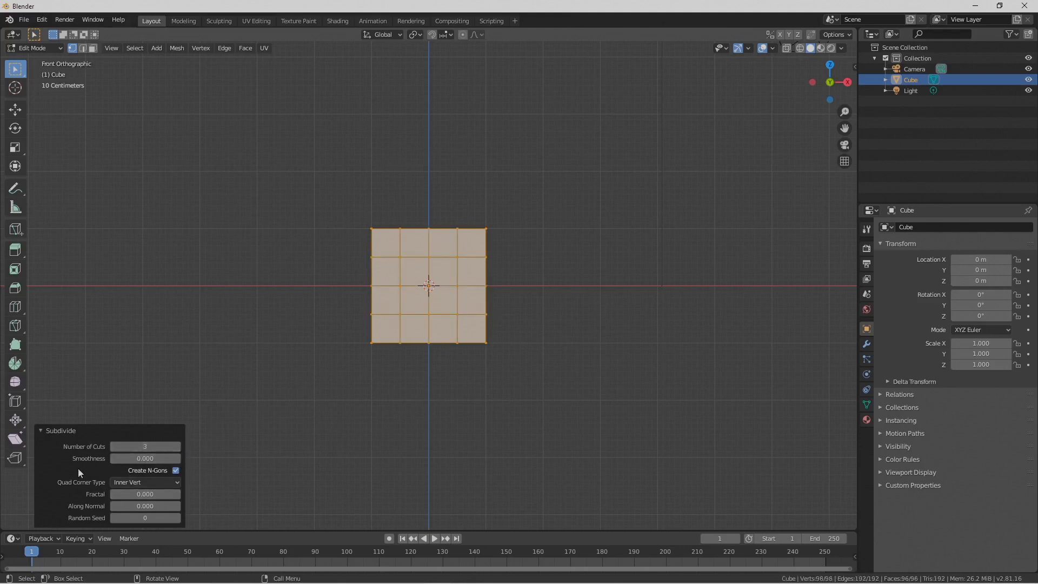
pyautogui.moveTo(118, 459); pyautogui.dragTo(239, 458)
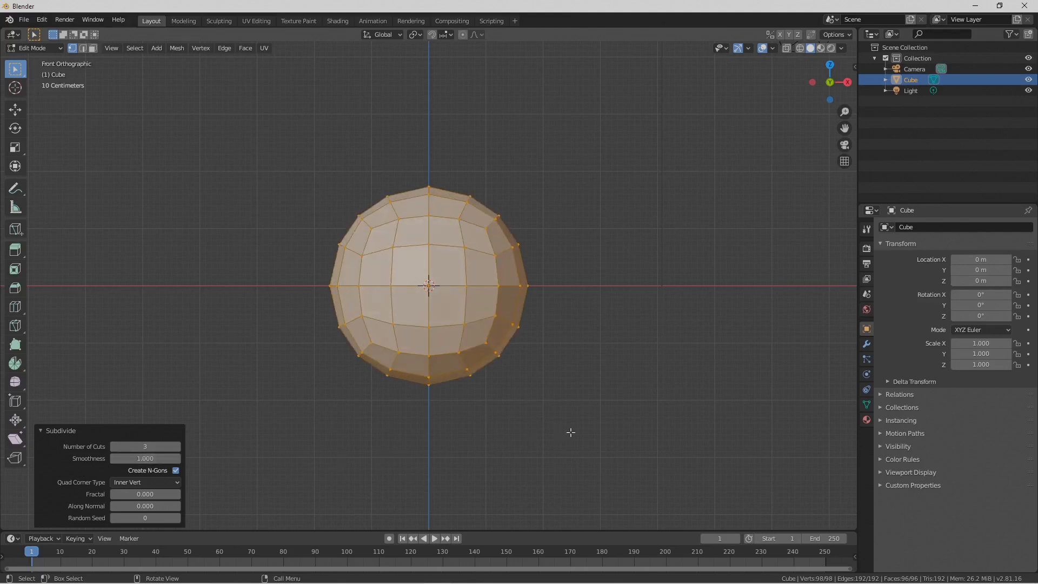
pyautogui.press('Pause')
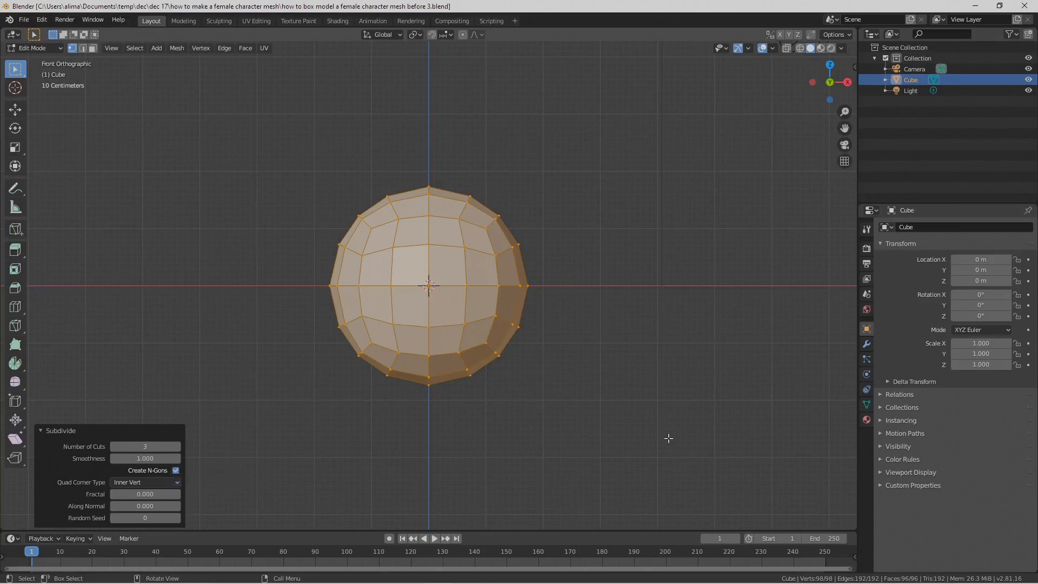
# Step: Select only the three middle vertices in the lower front row of the sphere and switch to the right orthographic view
pyautogui.click(669, 438)
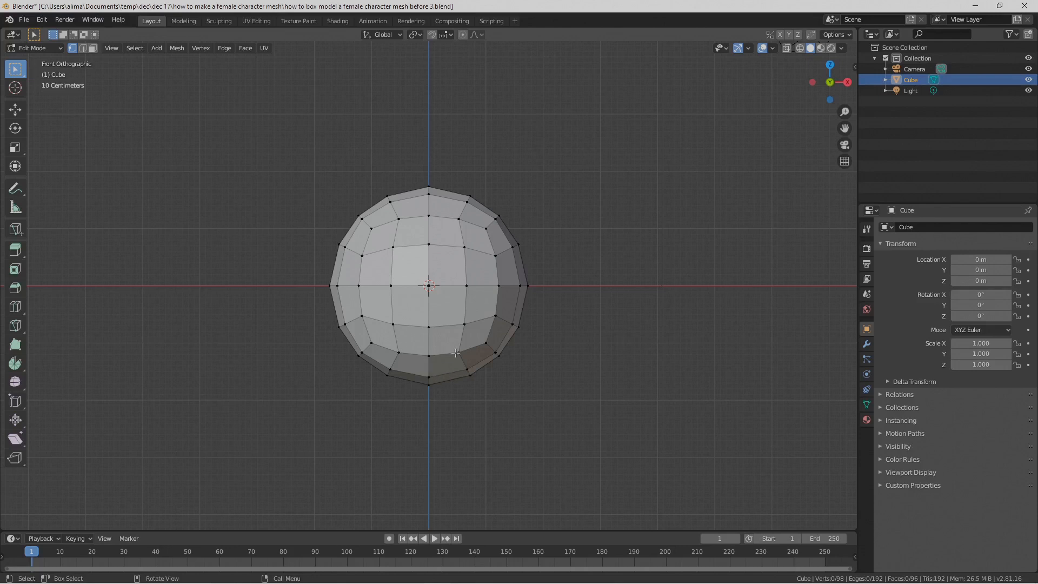
pyautogui.click(396, 351)
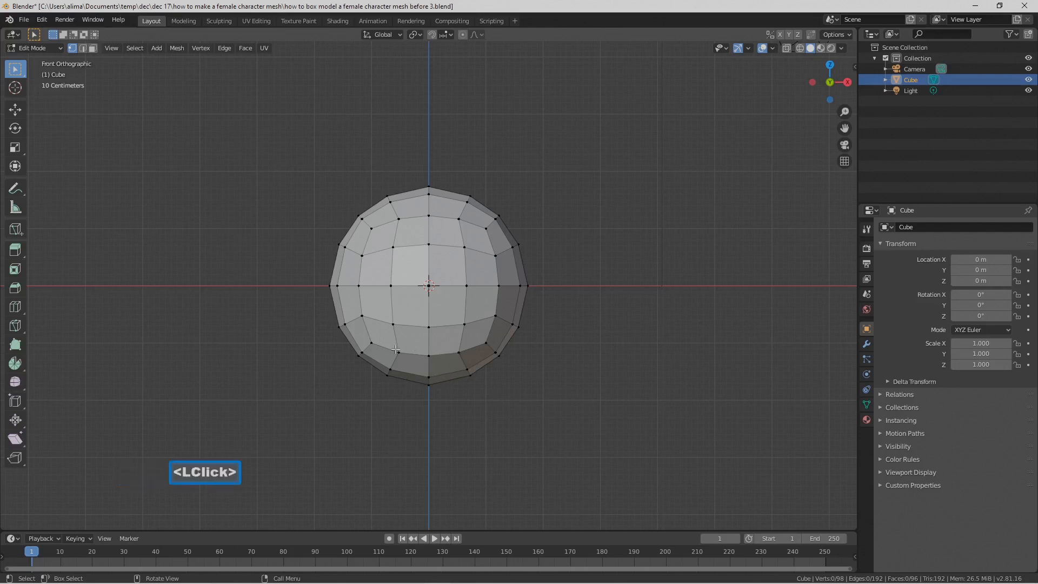
pyautogui.keyDown('shift'); pyautogui.click(429, 355); pyautogui.keyUp('shift')
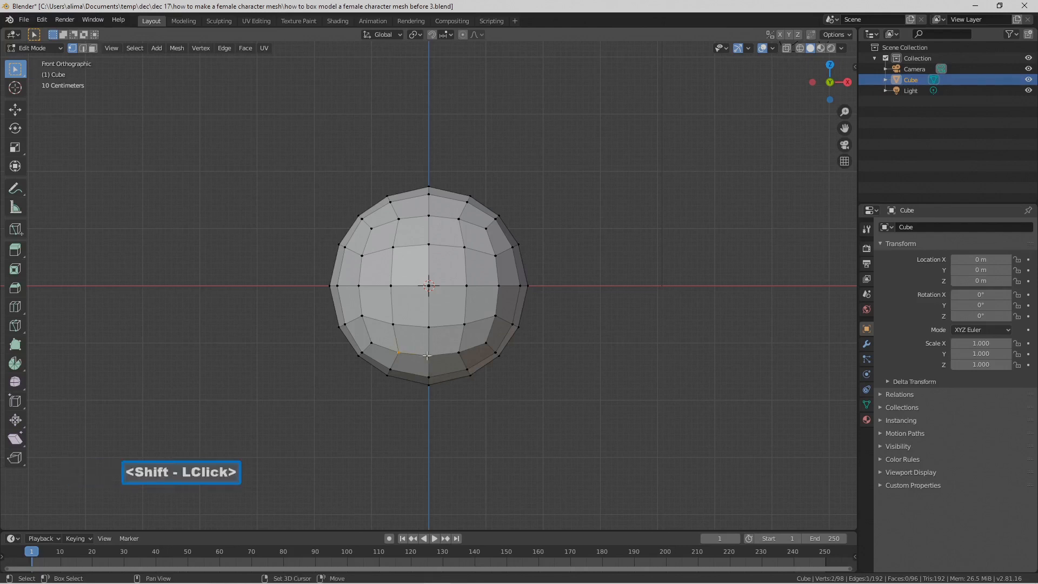
pyautogui.keyDown('shift'); pyautogui.click(459, 350); pyautogui.keyUp('shift')
pyautogui.click(117, 49)
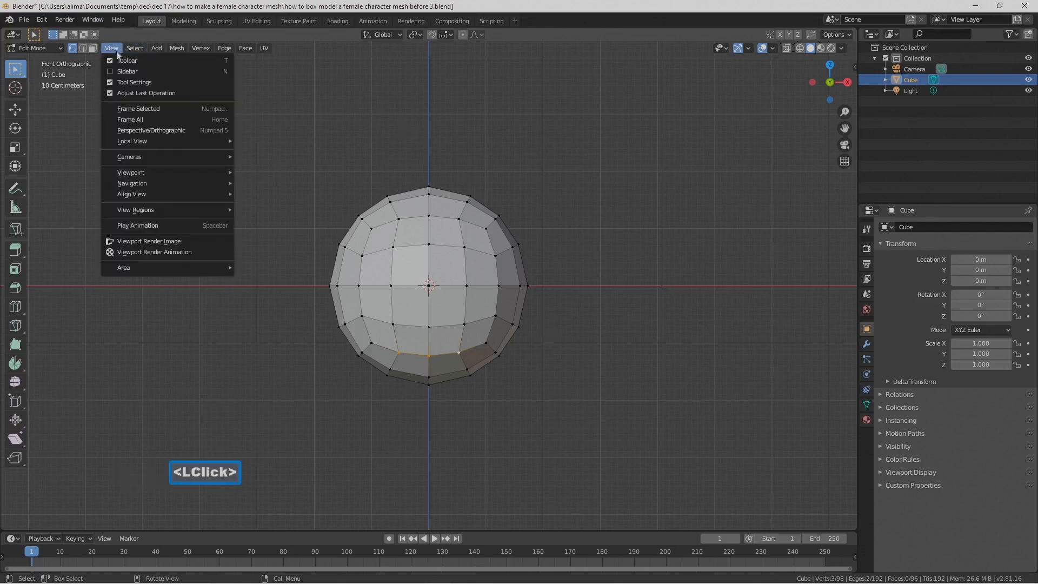
pyautogui.moveTo(165, 173)
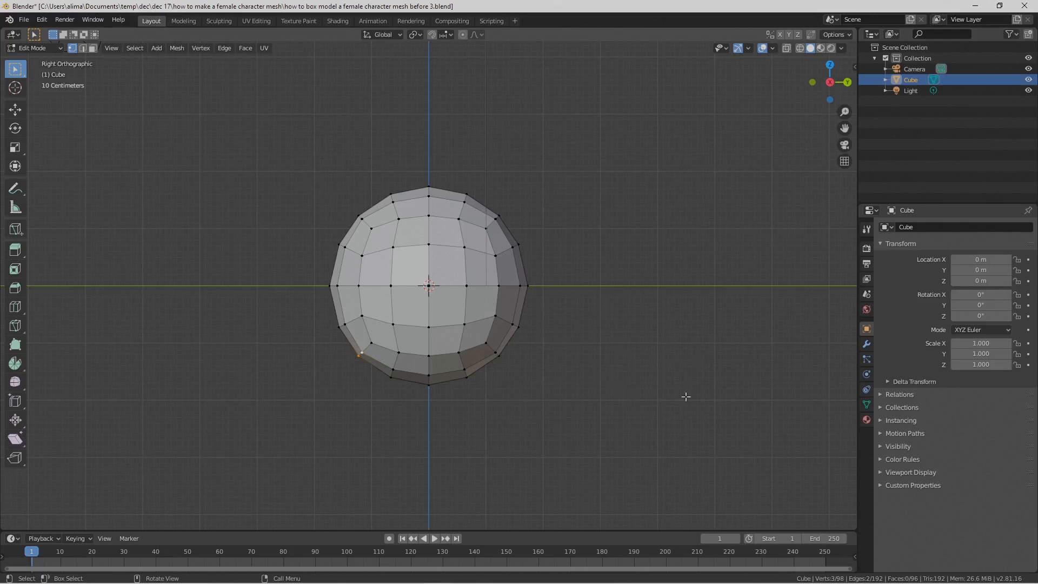
pyautogui.press('Pause')
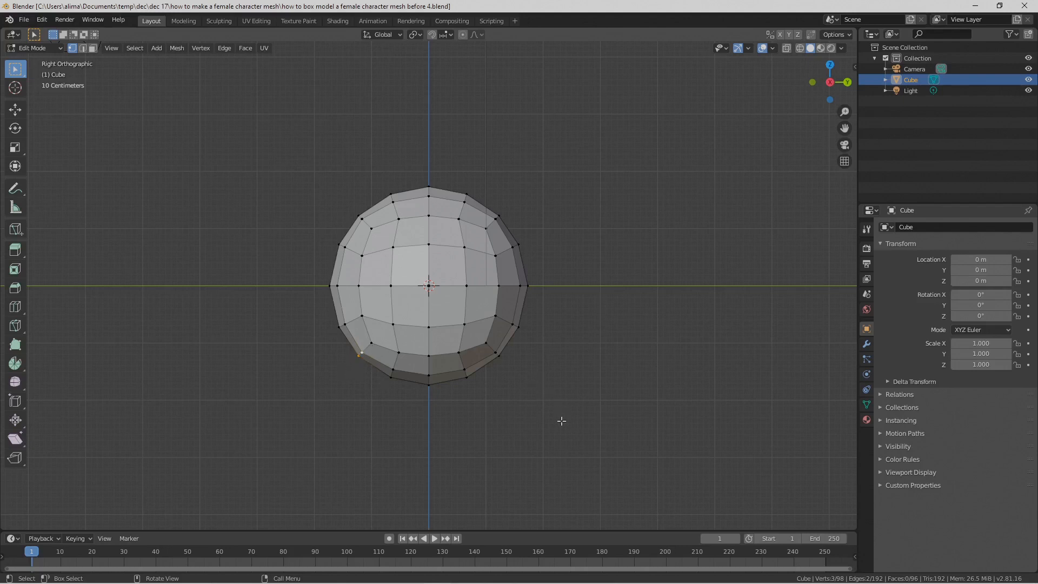
# Step: Enable proportional editing and move the selected vertices down along Z by about 1.54 m with a proportional size of about 1.61
pyautogui.press('o')
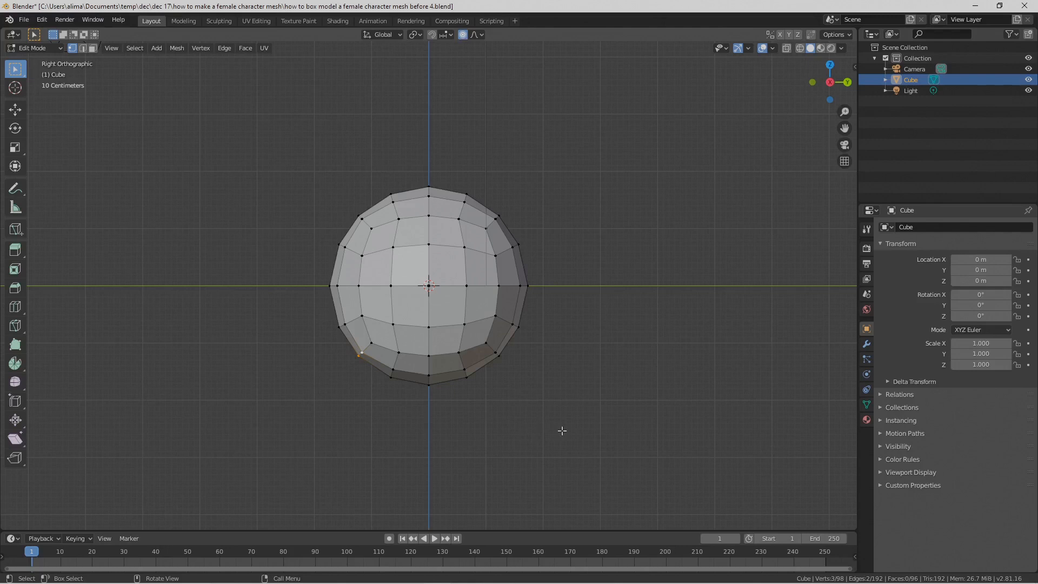
pyautogui.press('Pause')
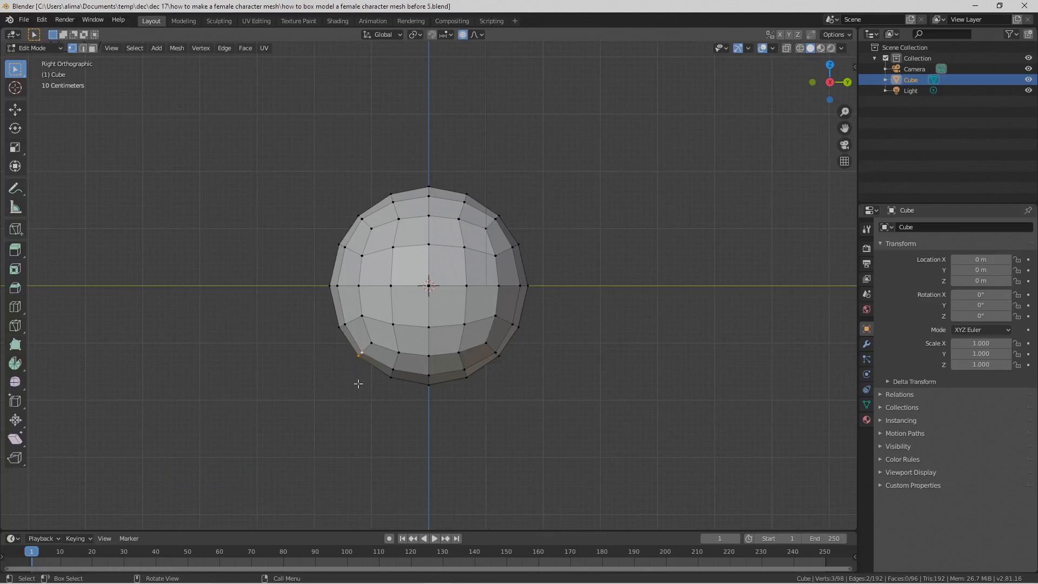
pyautogui.press('g')
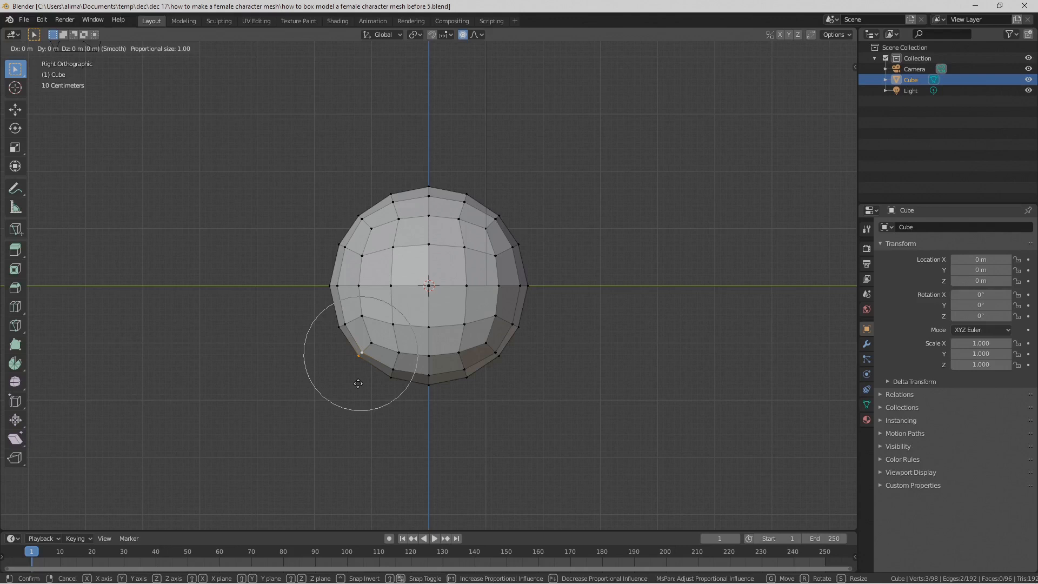
pyautogui.press('z')
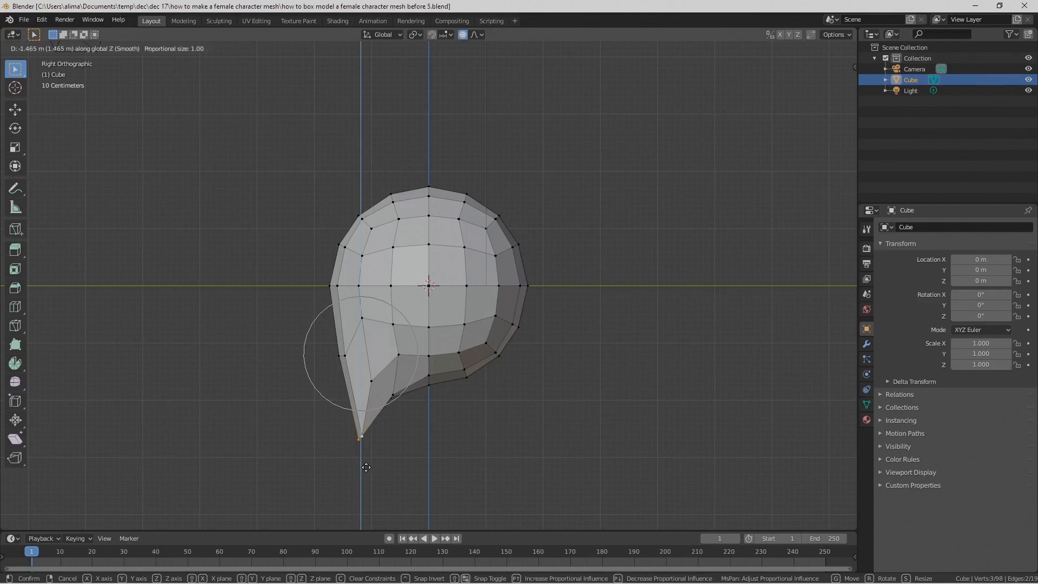
pyautogui.scroll(-1, 366, 468)
pyautogui.scroll(-1, 366, 467)
pyautogui.scroll(-1, 366, 467)
pyautogui.scroll(-1, 366, 467)
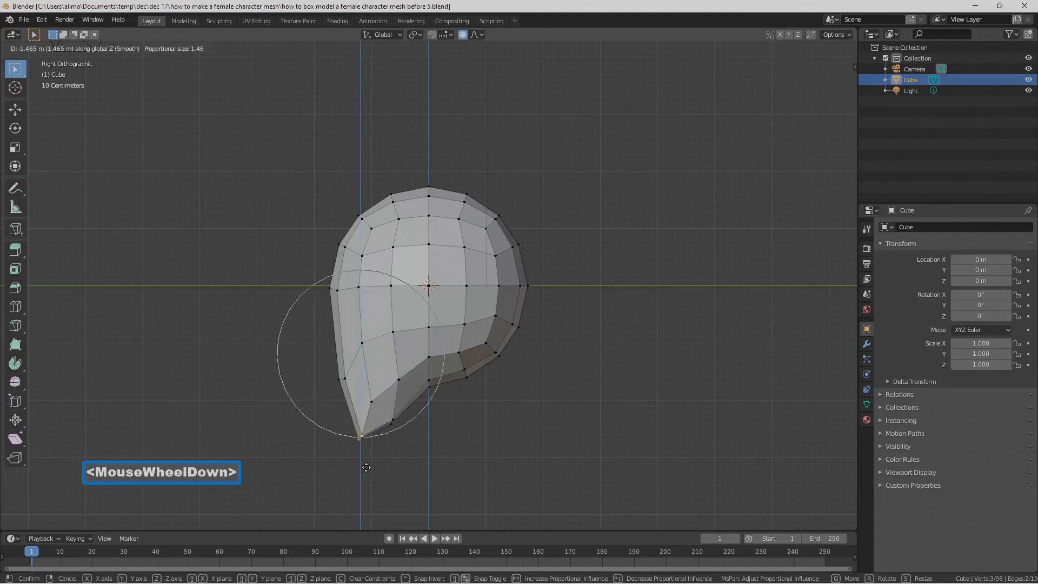
pyautogui.scroll(-1, 366, 467)
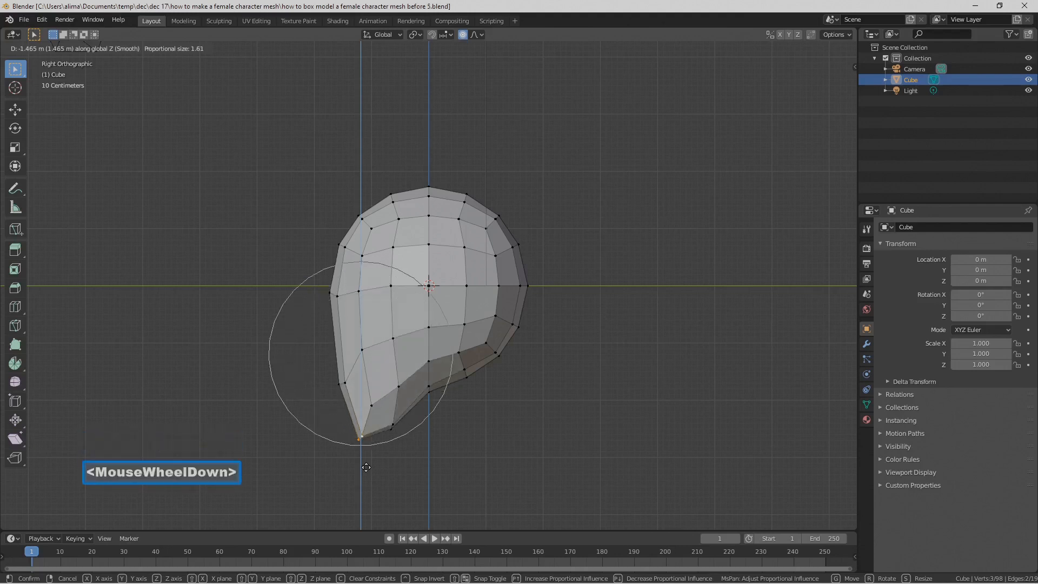
pyautogui.scroll(-1, 366, 470)
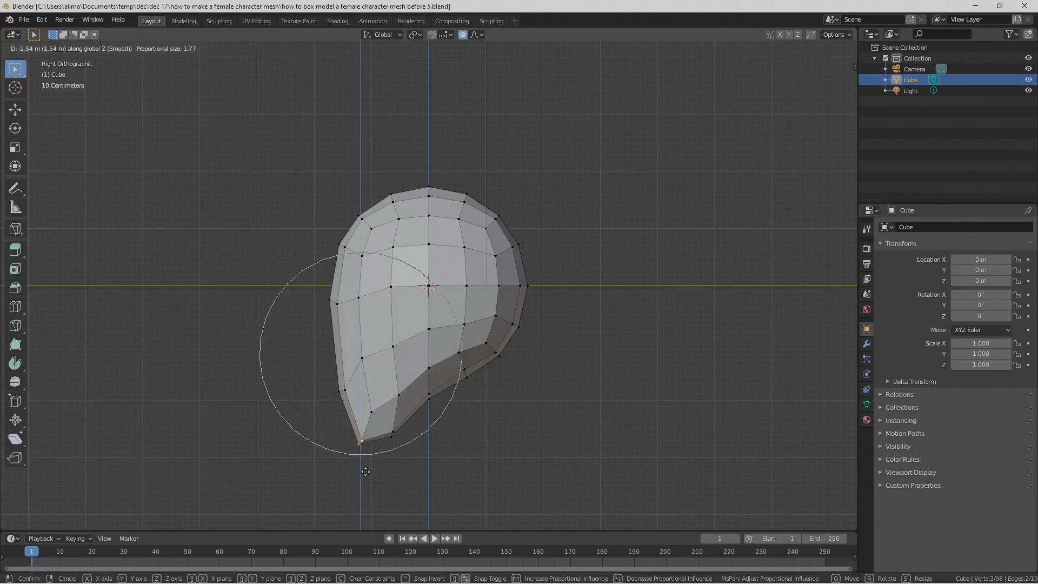
pyautogui.scroll(1, 366, 472)
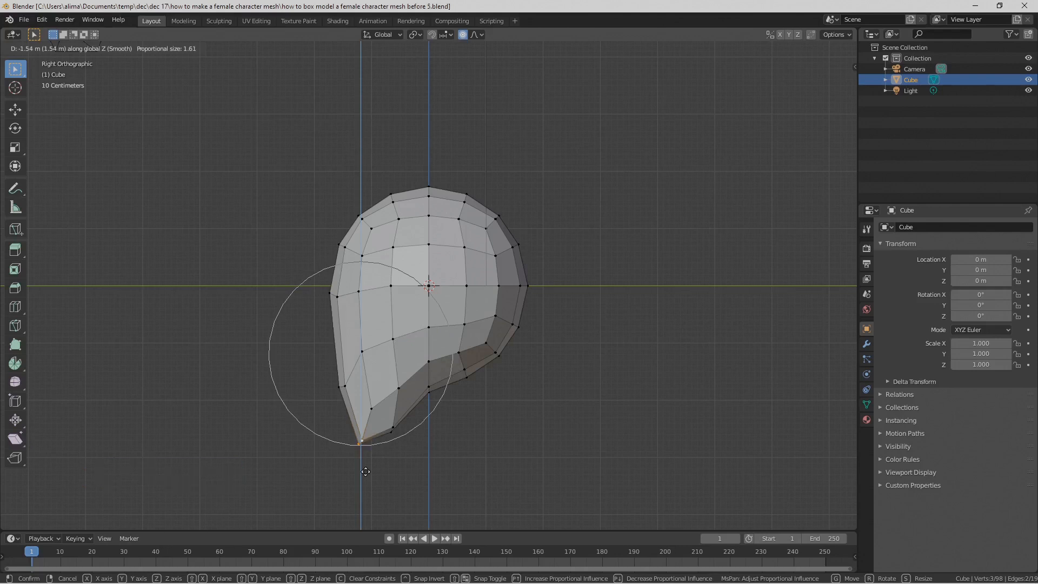
pyautogui.click(366, 471)
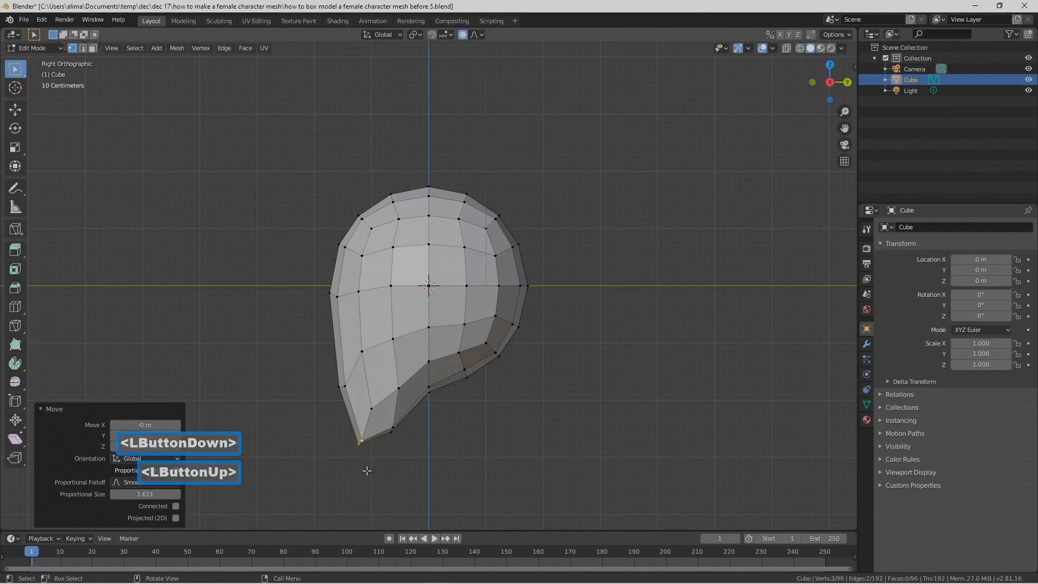
pyautogui.press('Pause')
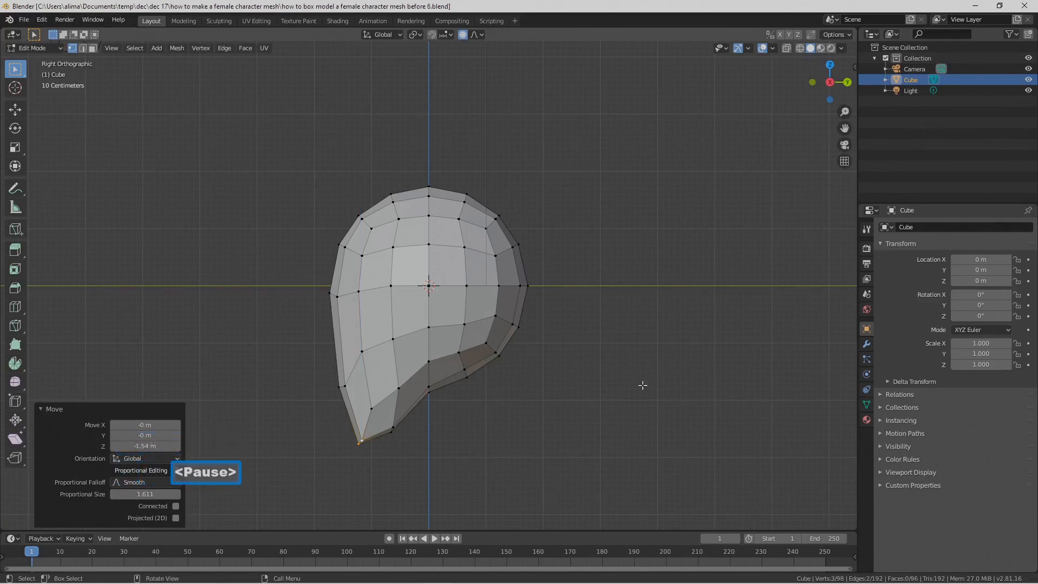
# Step: Select the eight faces on the underside at the back of the head in face mode and save the file as version "before 7"
pyautogui.moveTo(511, 355); pyautogui.dragTo(546, 336, button='middle')
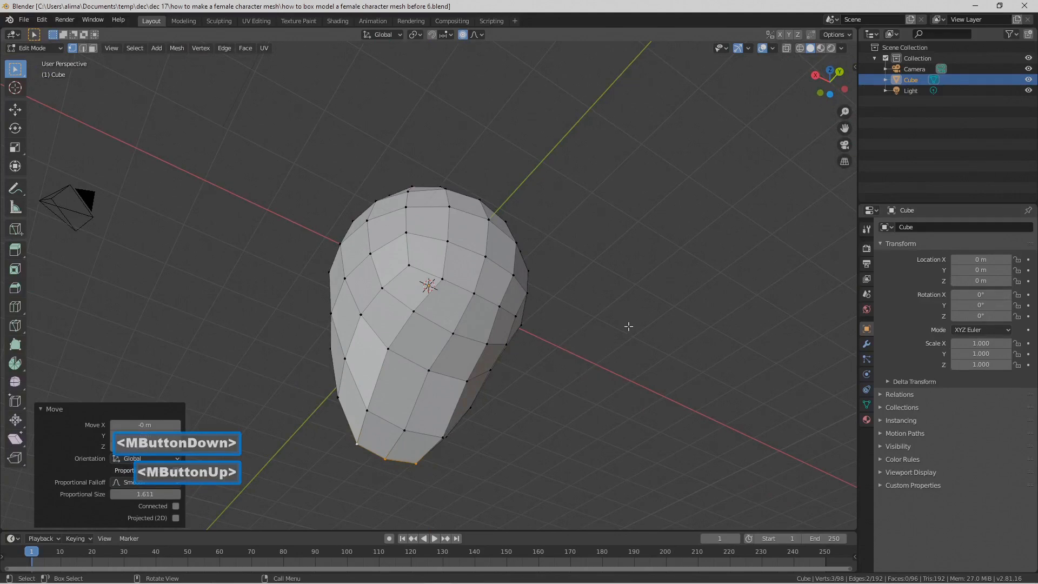
pyautogui.click(589, 319)
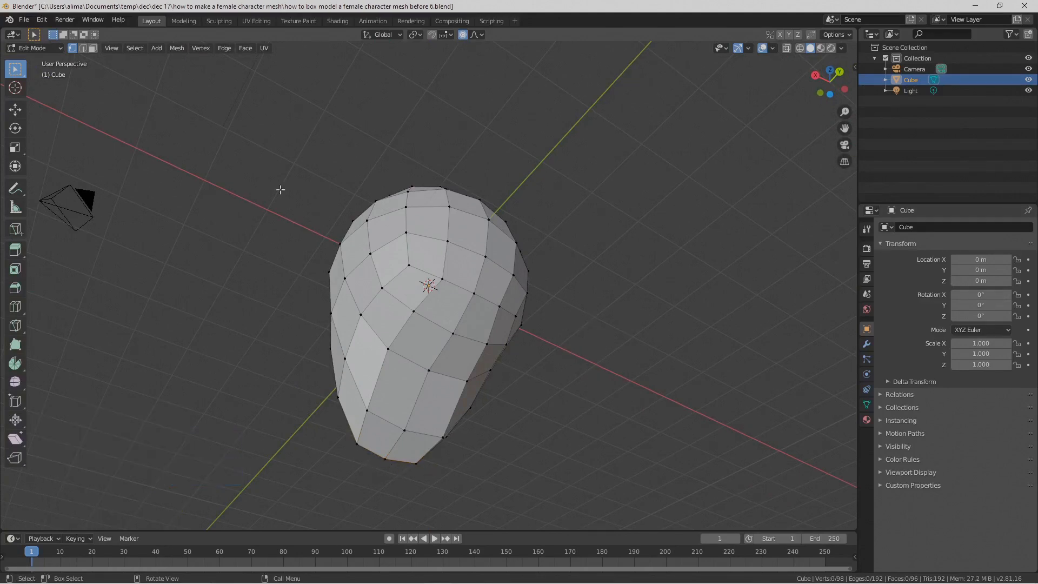
pyautogui.click(92, 49)
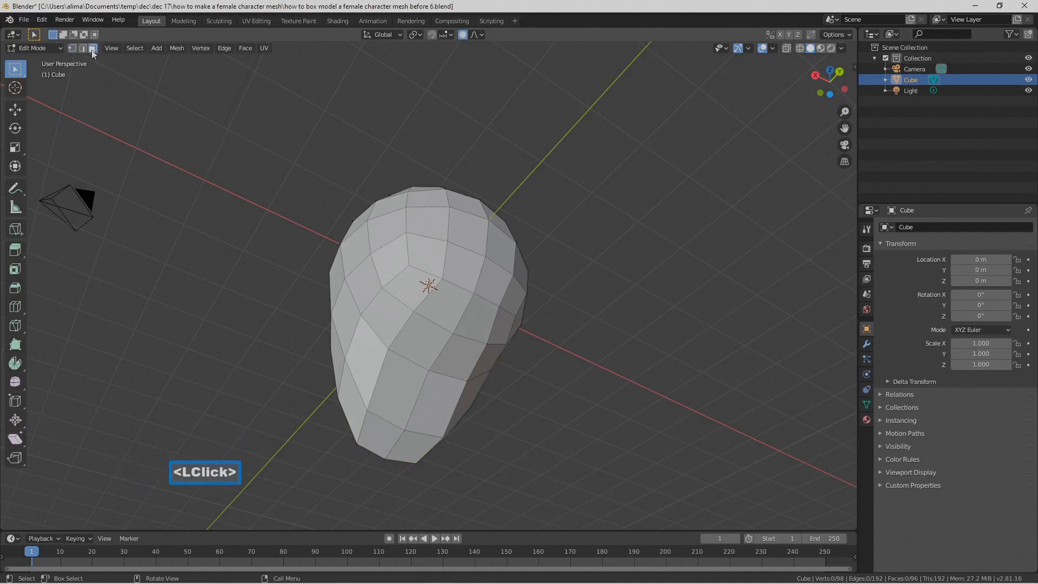
pyautogui.press('c')
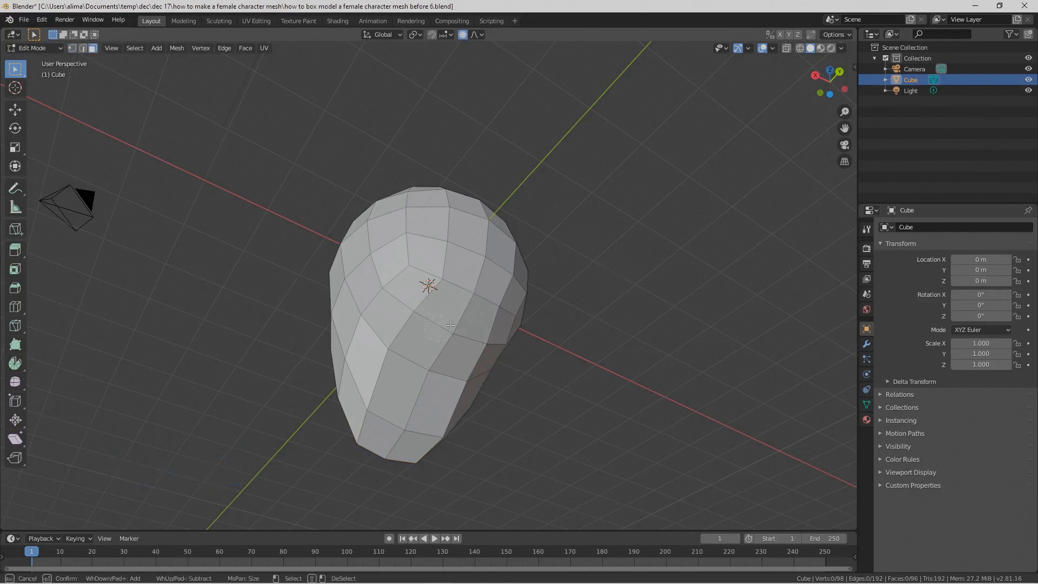
pyautogui.moveTo(417, 309); pyautogui.dragTo(482, 342)
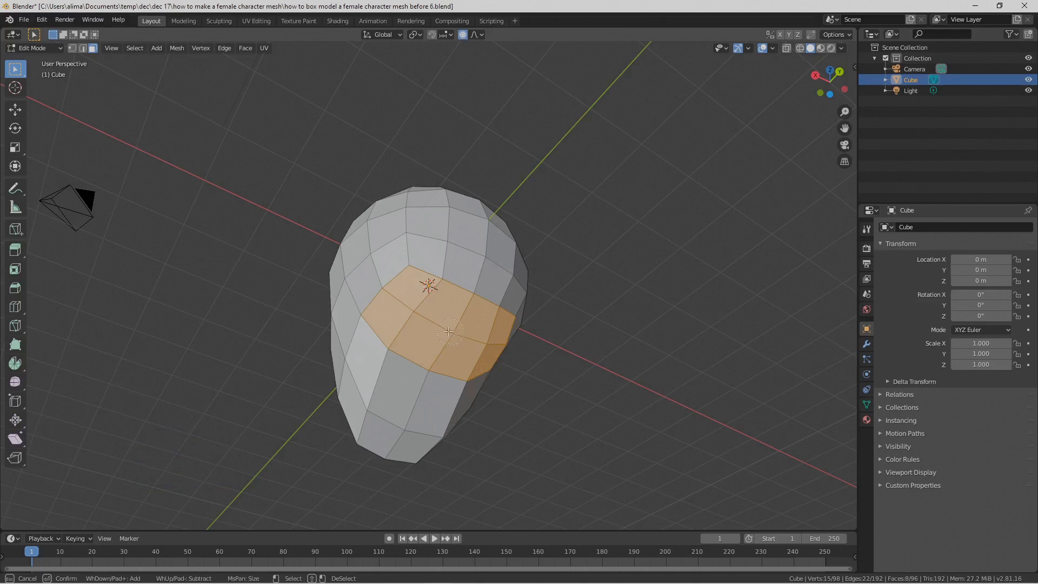
pyautogui.rightClick(595, 303)
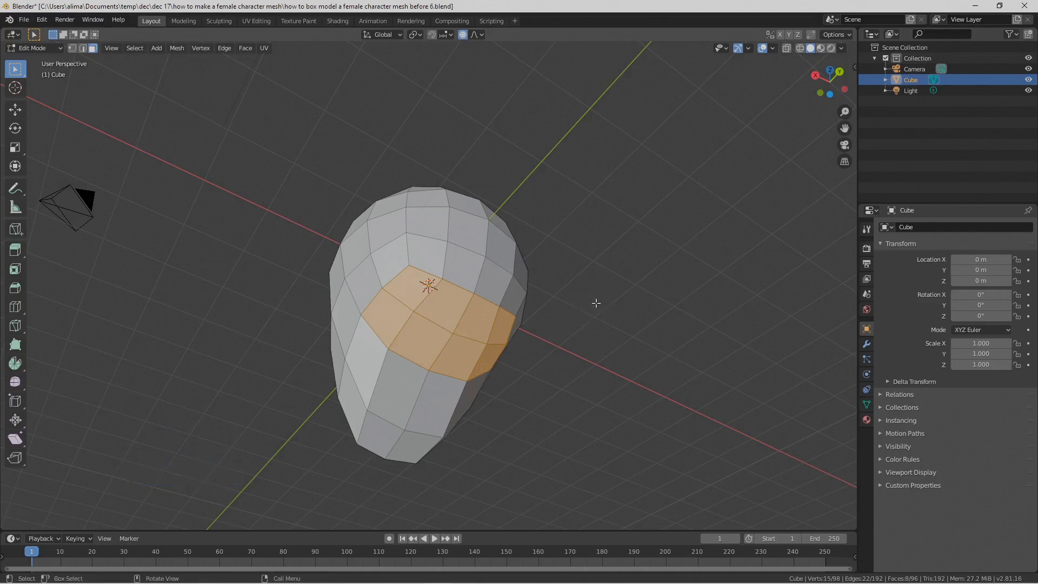
pyautogui.press('Pause')
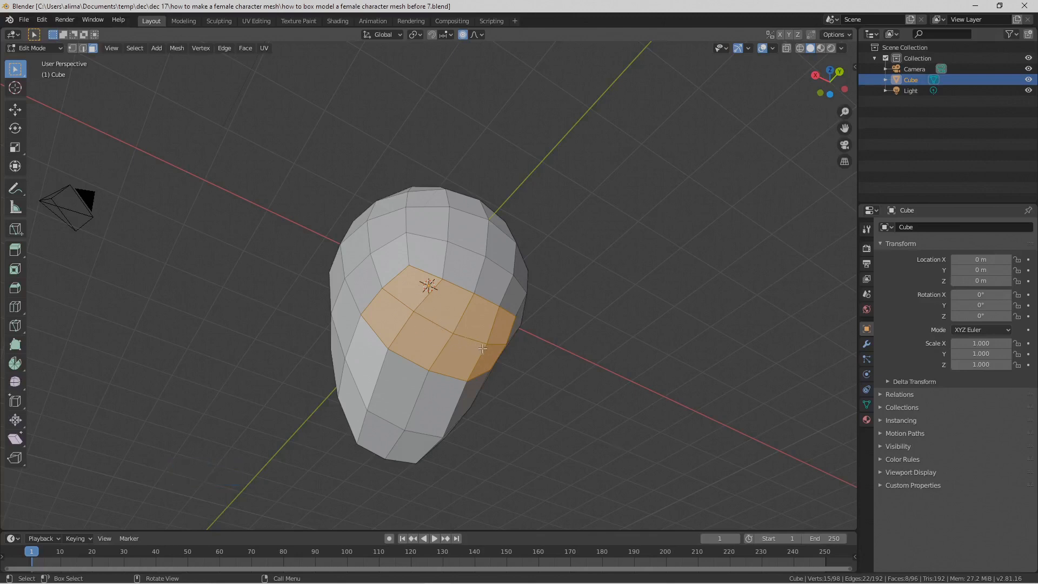
# Step: Extrude the selected underside faces about 2.8 m along their normal as a neck and save the file as version "before 8"
pyautogui.scroll(-3, 487, 346)
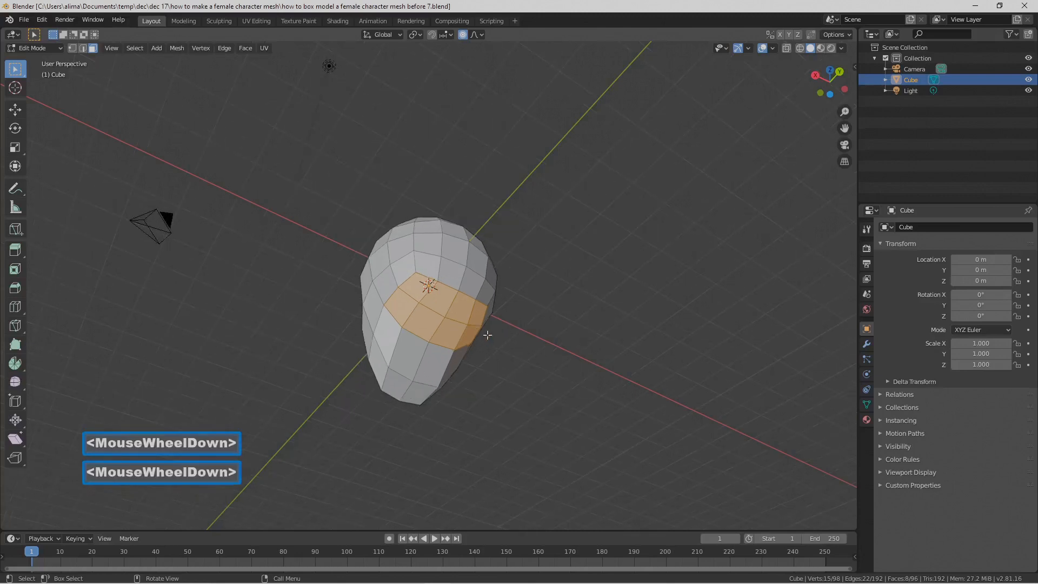
pyautogui.moveTo(433, 299); pyautogui.dragTo(563, 347, button='middle')
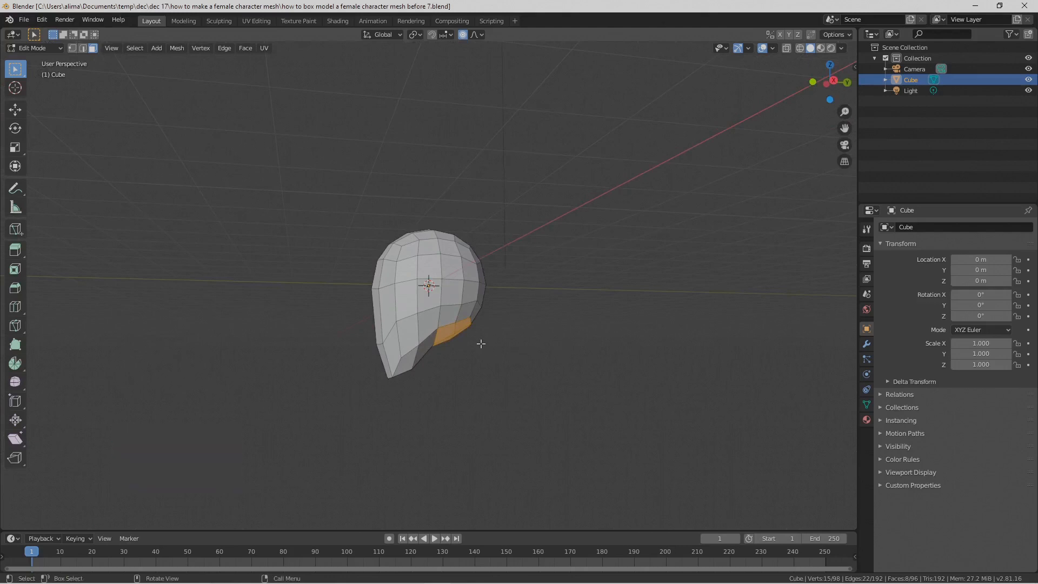
pyautogui.press('e')
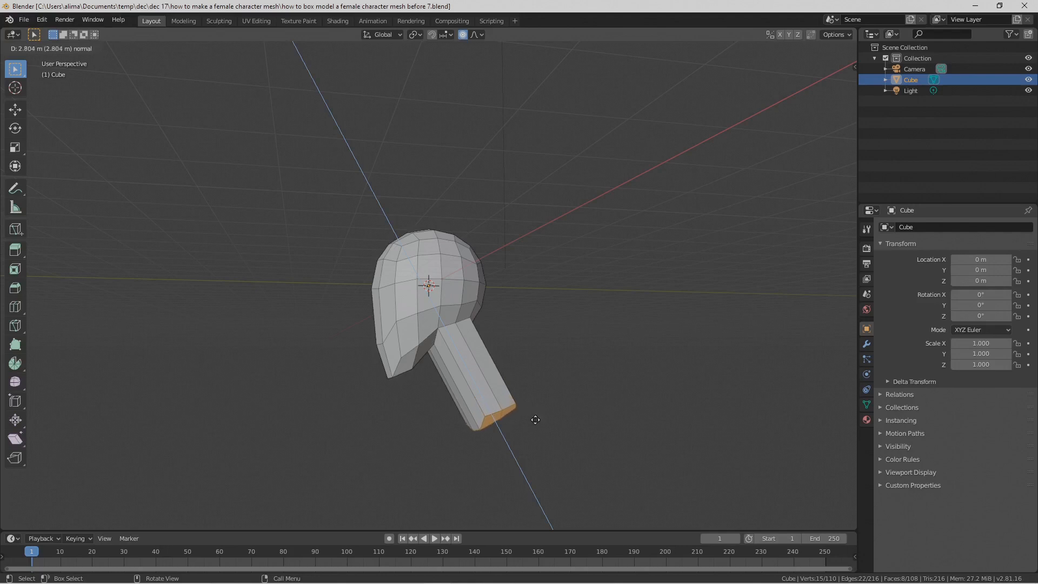
pyautogui.click(536, 419)
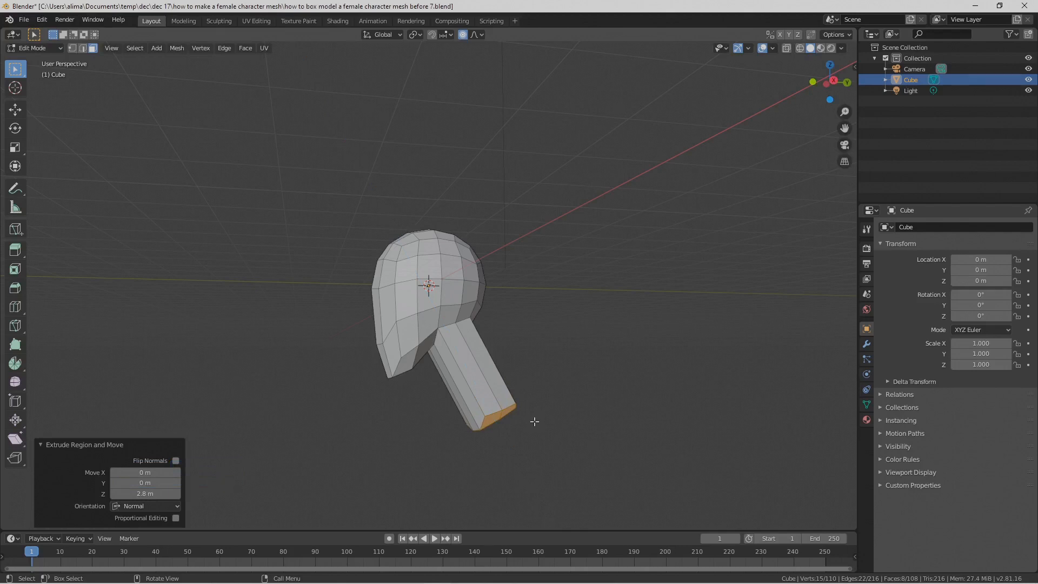
pyautogui.press('Pause')
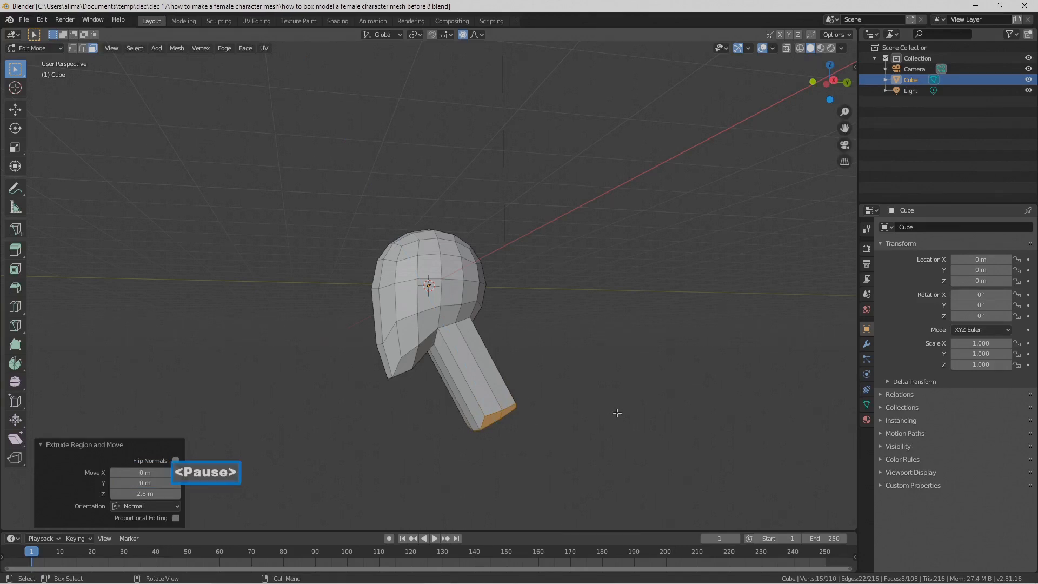
# Step: Turn off proportional editing and scale the neck's end faces by about 2.428 in X and Y only, leaving out Z
pyautogui.moveTo(427, 416); pyautogui.dragTo(477, 430, button='middle')
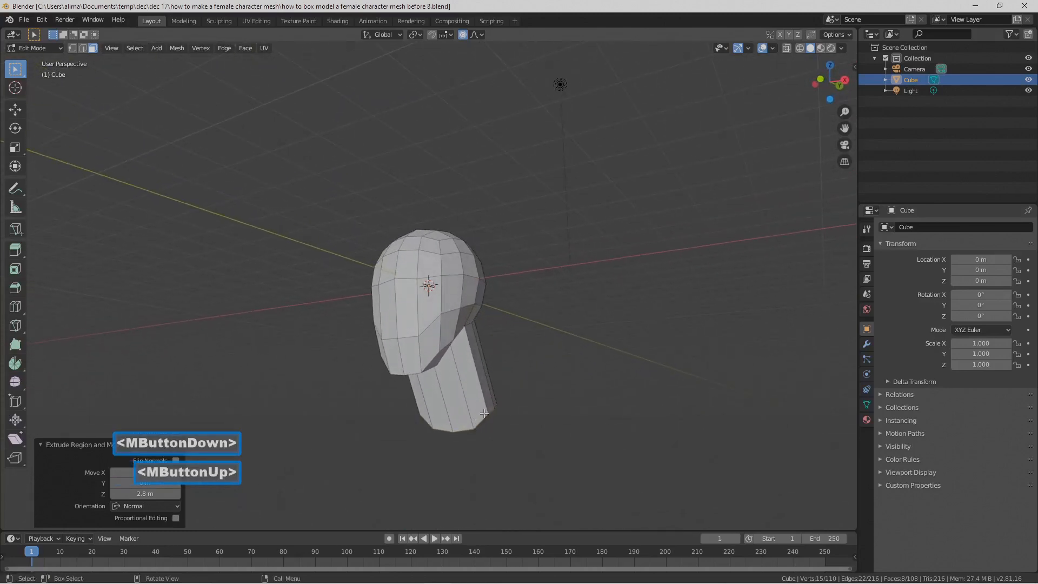
pyautogui.moveTo(505, 436); pyautogui.dragTo(562, 384, button='middle')
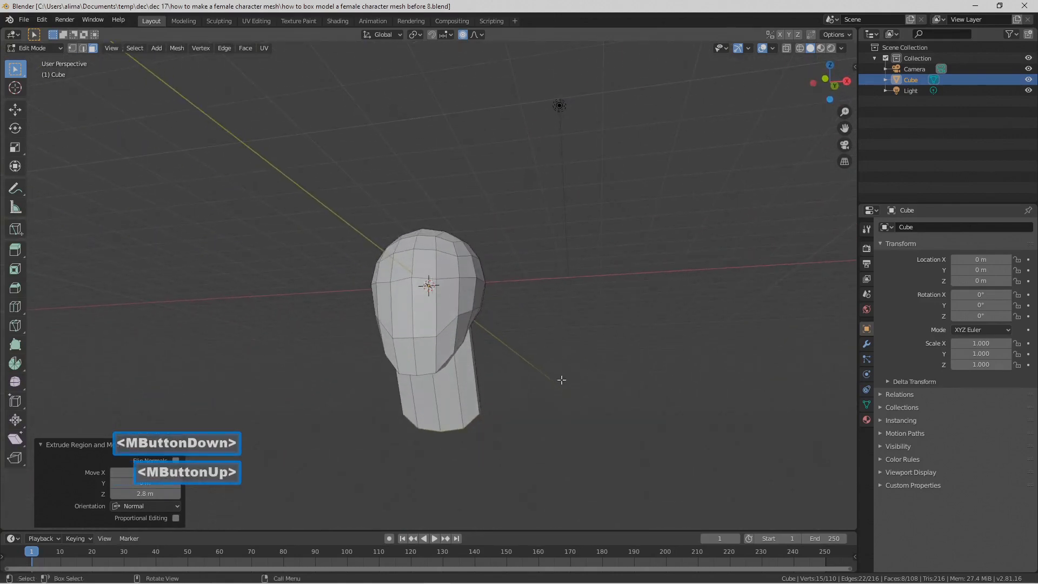
pyautogui.press('s')
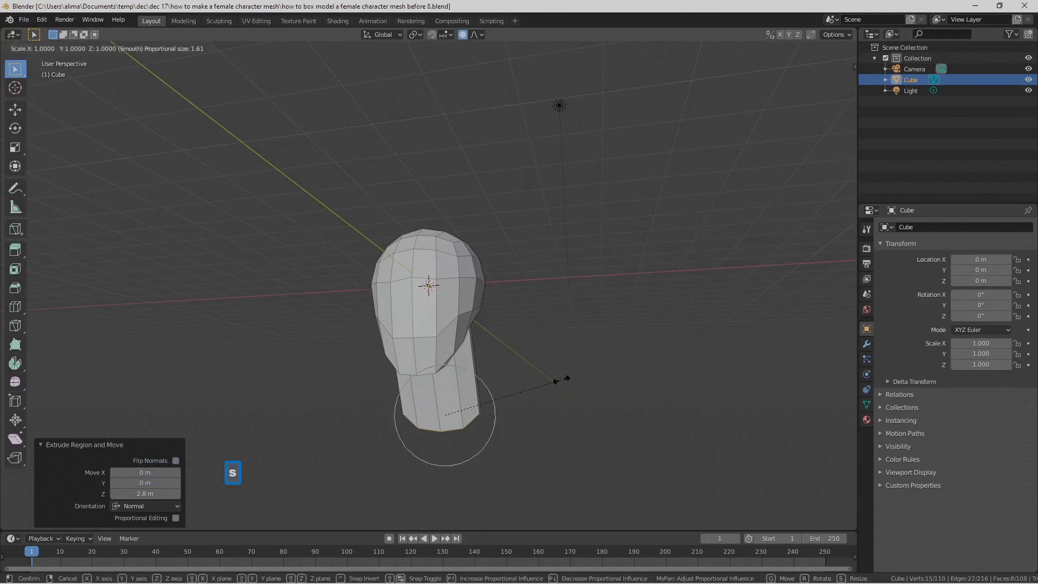
pyautogui.rightClick(562, 378)
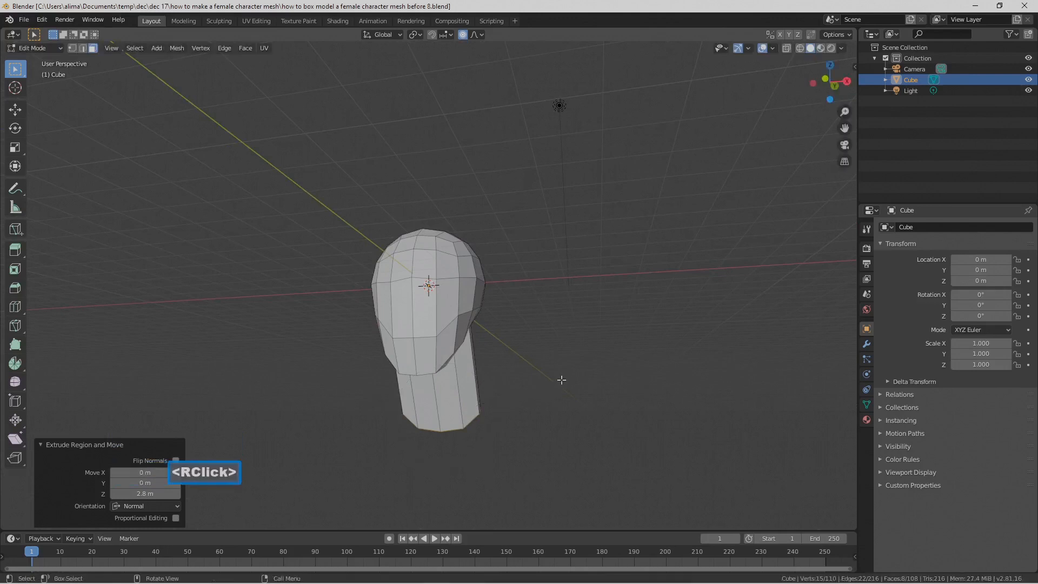
pyautogui.press('o')
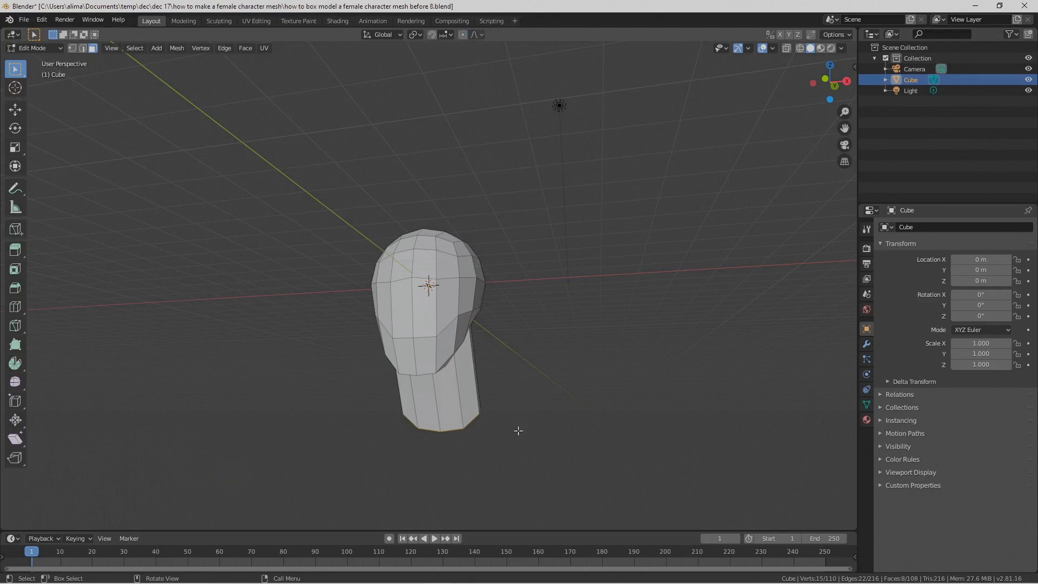
pyautogui.press('s')
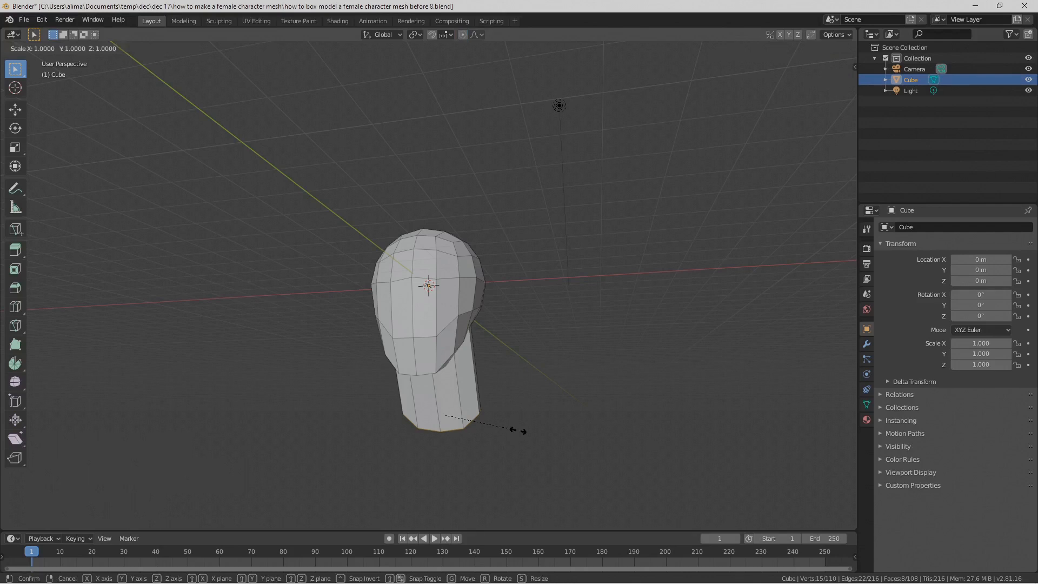
pyautogui.hotkey('shift', 'z')
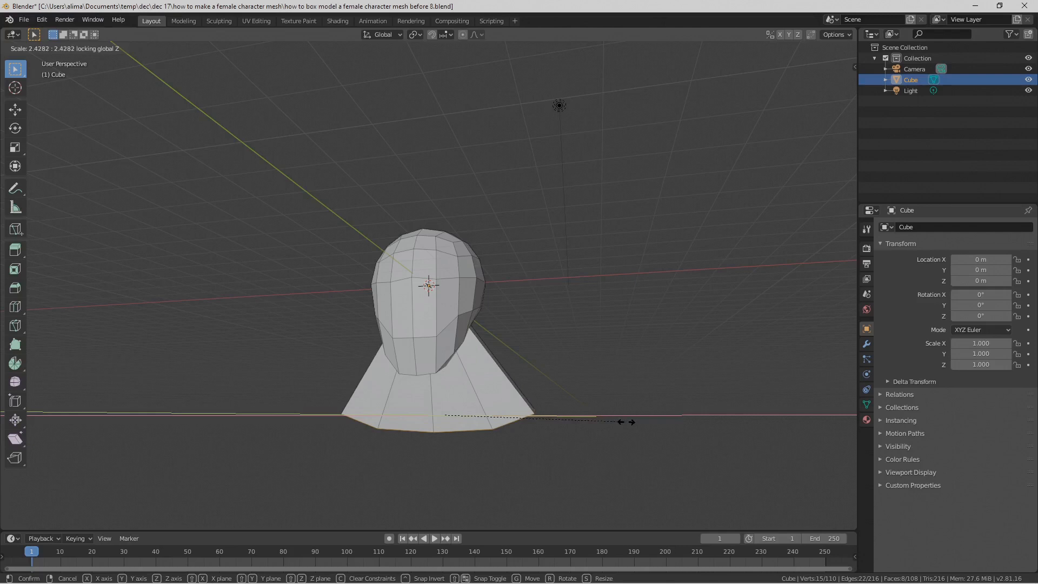
pyautogui.click(627, 422)
# Step: Add two loop cuts around the flared neck and slide them towards its base with a factor of about -0.292
pyautogui.moveTo(467, 405); pyautogui.dragTo(427, 427, button='middle')
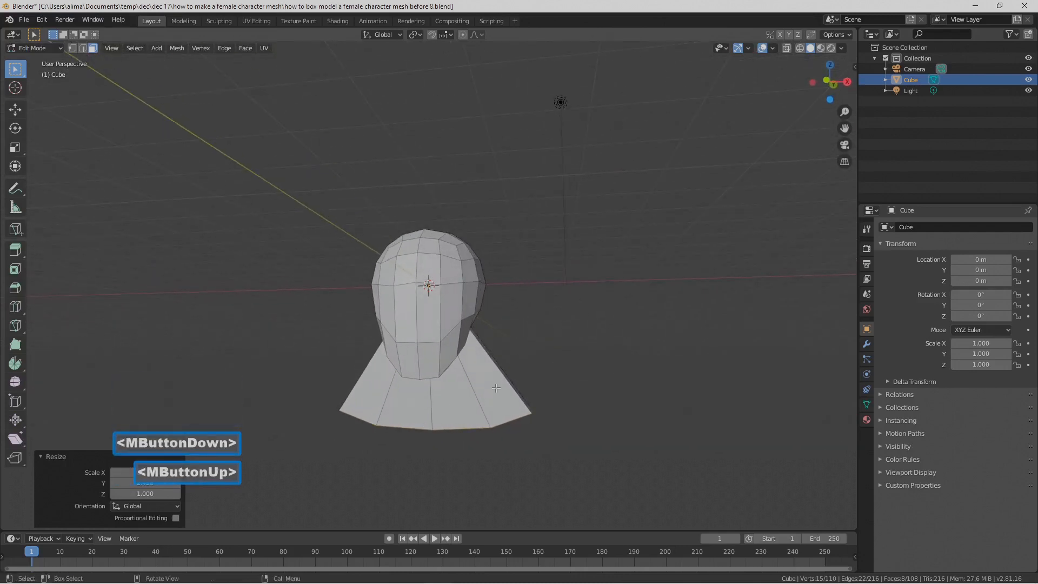
pyautogui.press('ctrl')
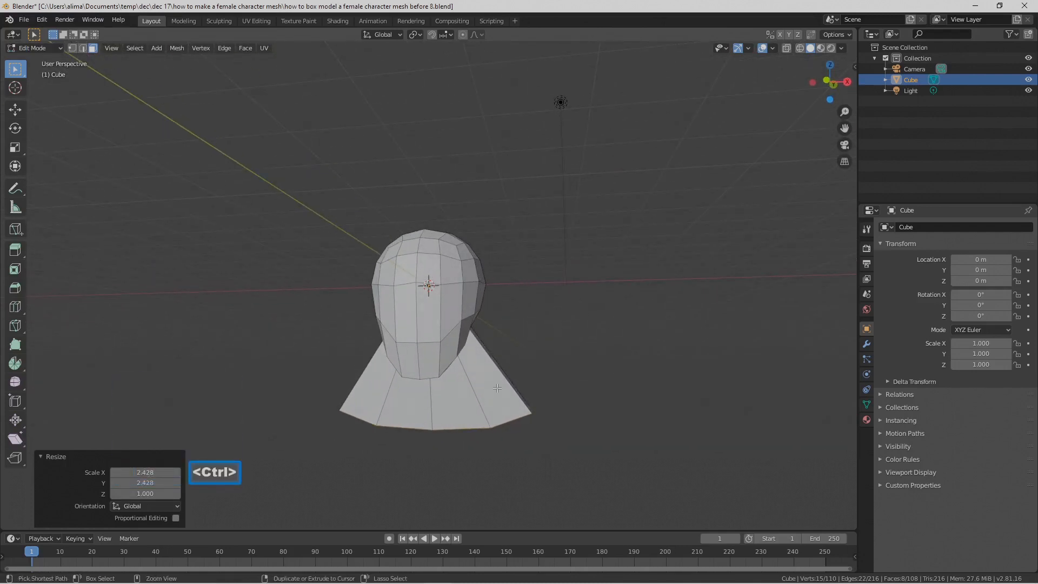
pyautogui.hotkey('ctrl', 'r')
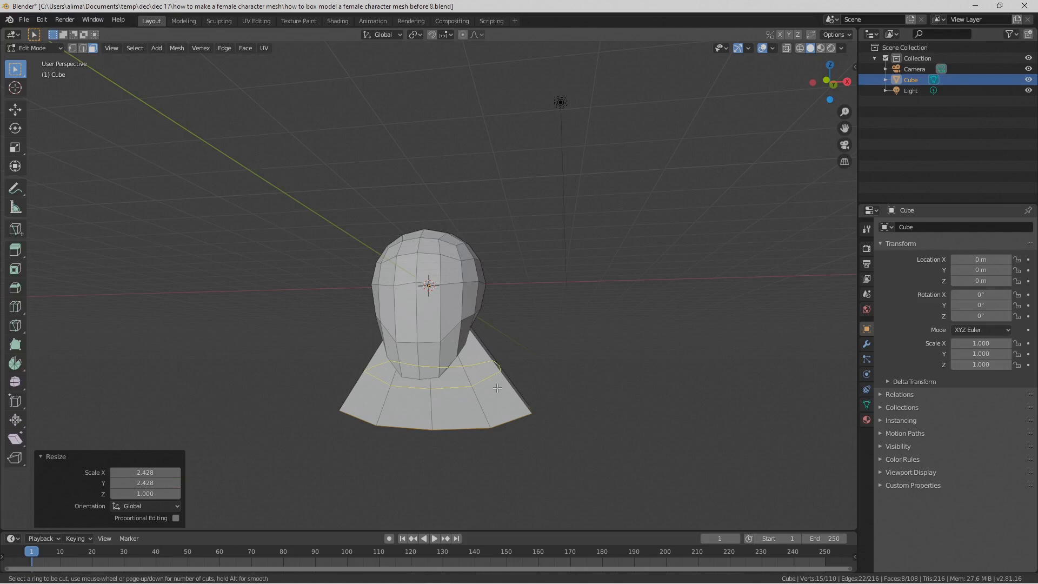
pyautogui.scroll(1, 497, 388)
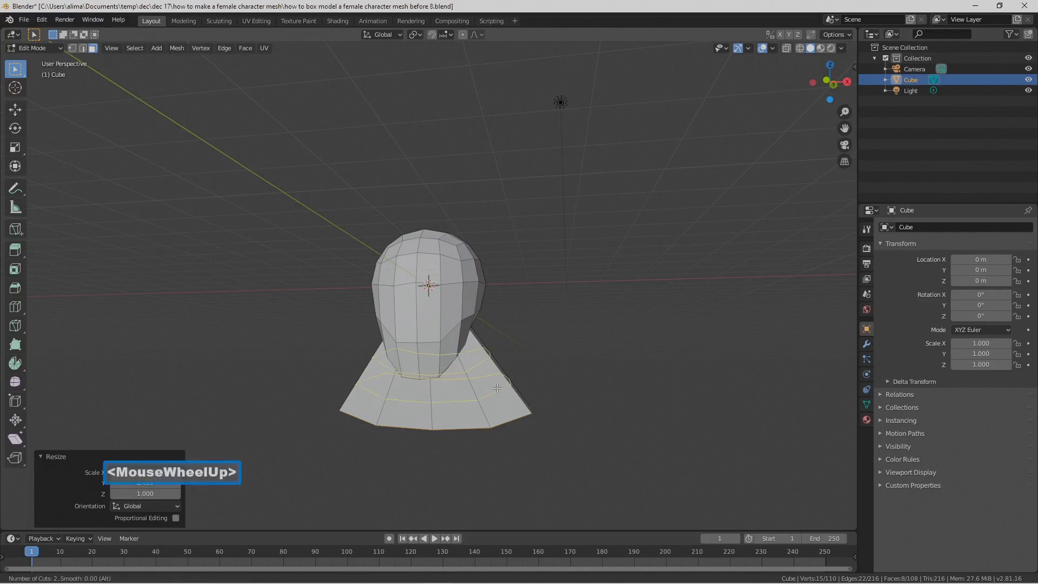
pyautogui.click(496, 388)
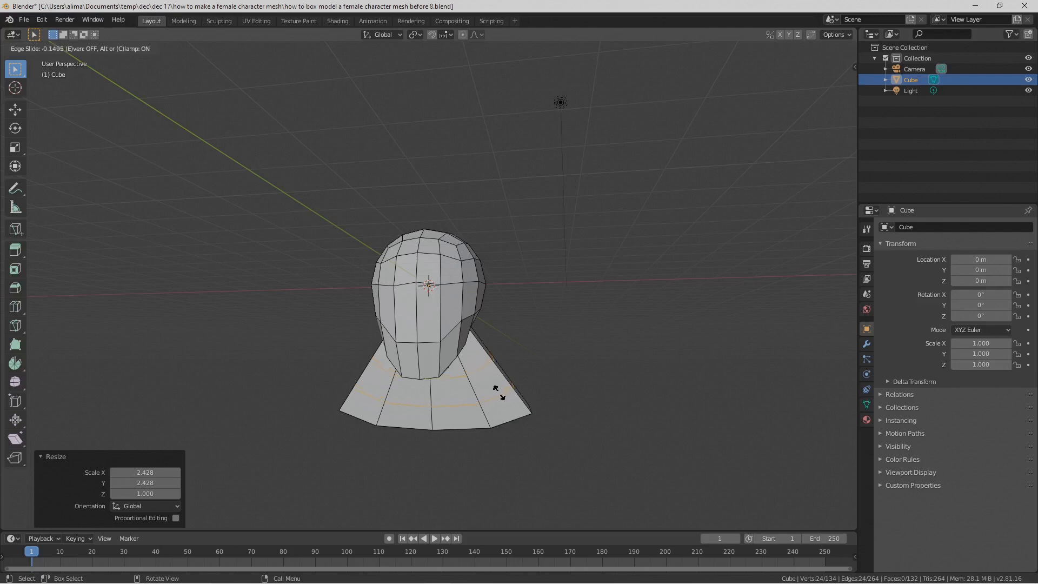
pyautogui.click(501, 396)
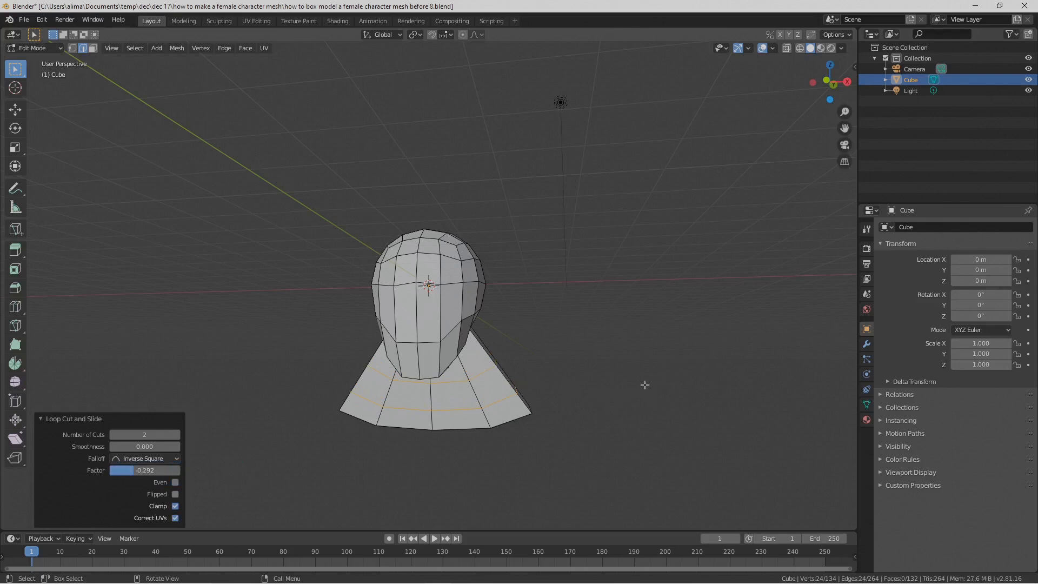
# Step: Scale the two new loops inward in X and Y only to narrow the neck, deselect everything and save as version "before 9"
pyautogui.press('s')
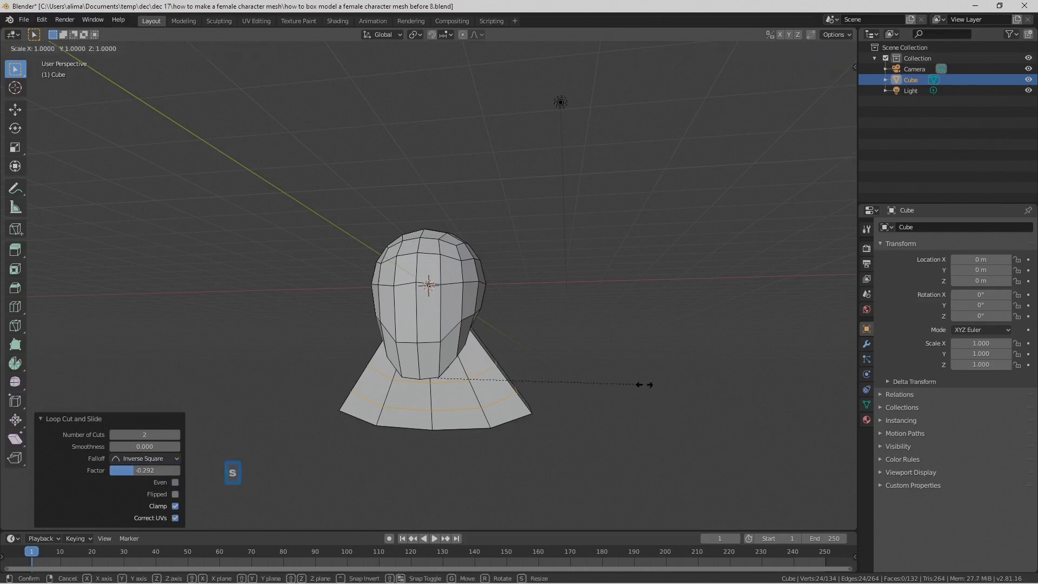
pyautogui.hotkey('shift', 'z')
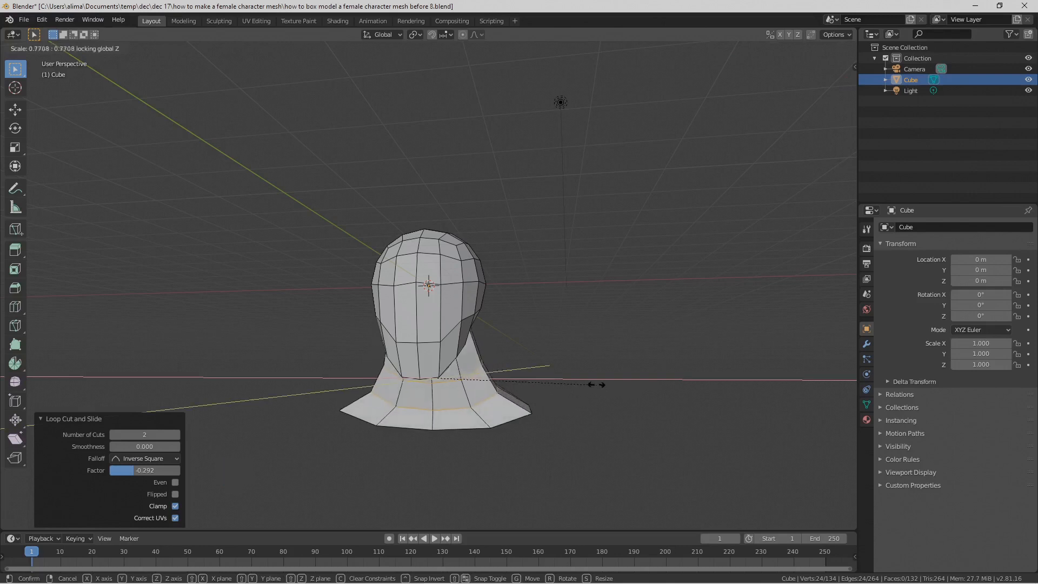
pyautogui.click(532, 379)
pyautogui.moveTo(549, 387)
pyautogui.mouseDown(button='middle')
pyautogui.moveTo(452, 397)
pyautogui.moveTo(469, 364)
pyautogui.moveTo(564, 380)
pyautogui.mouseUp(button='middle')
pyautogui.click(620, 413)
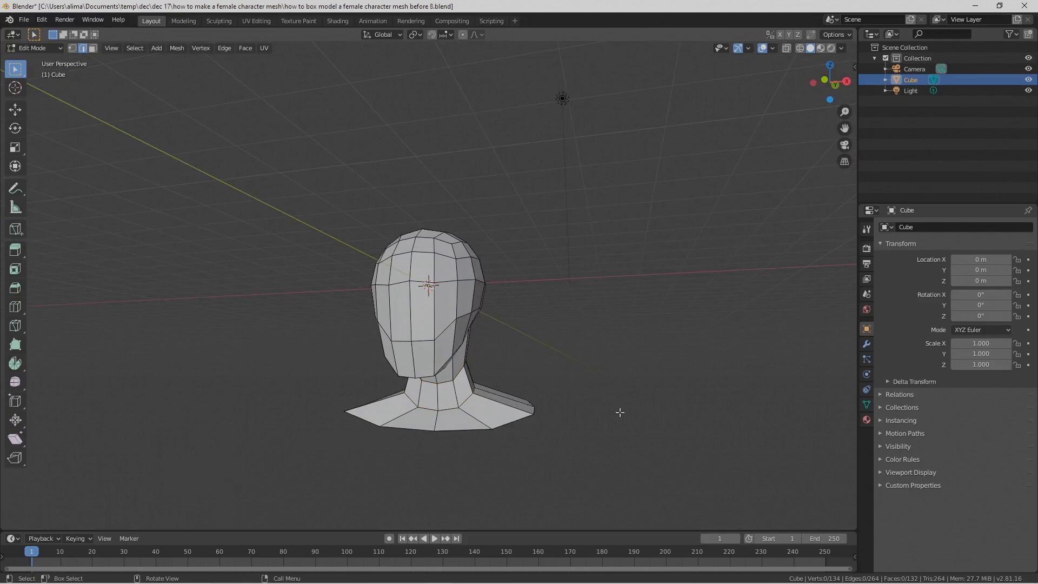
pyautogui.press('Pause')
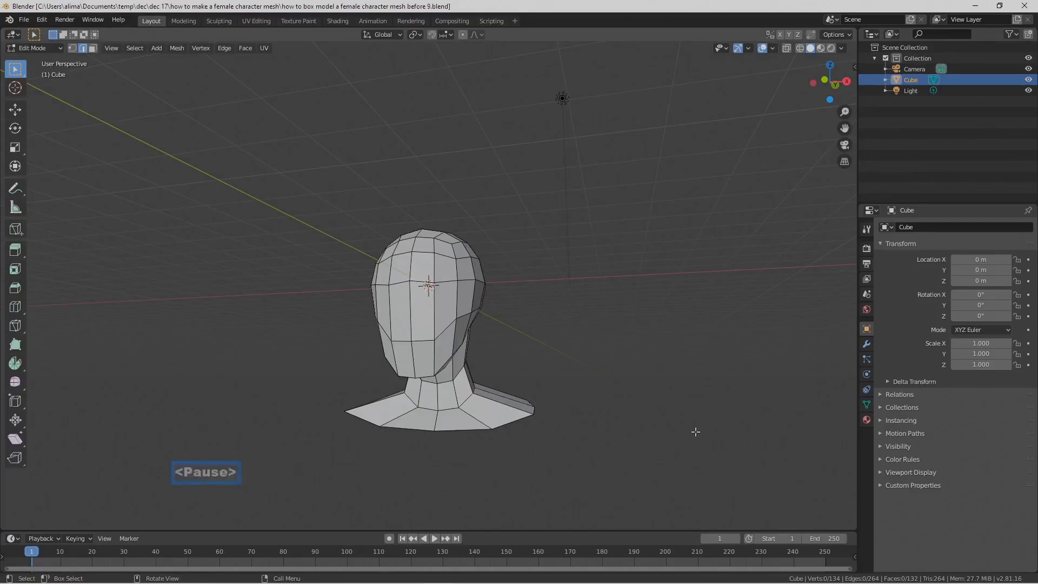
# Step: Switch to the front orthographic view, save the file as version "before 10" and set the viewport shading to Wireframe
pyautogui.moveTo(655, 371); pyautogui.dragTo(361, 200, button='middle')
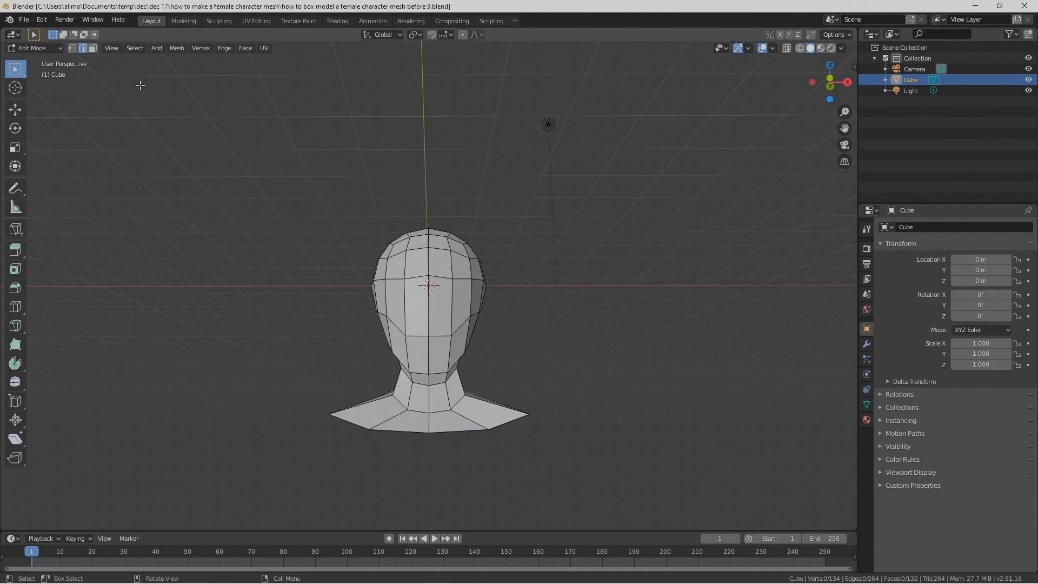
pyautogui.click(843, 161)
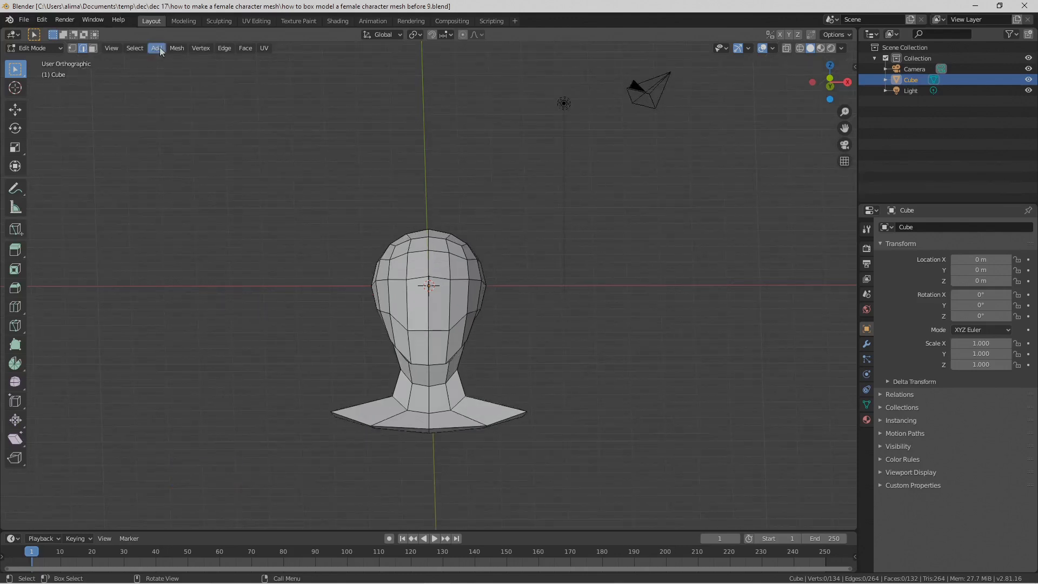
pyautogui.click(115, 49)
pyautogui.moveTo(156, 168)
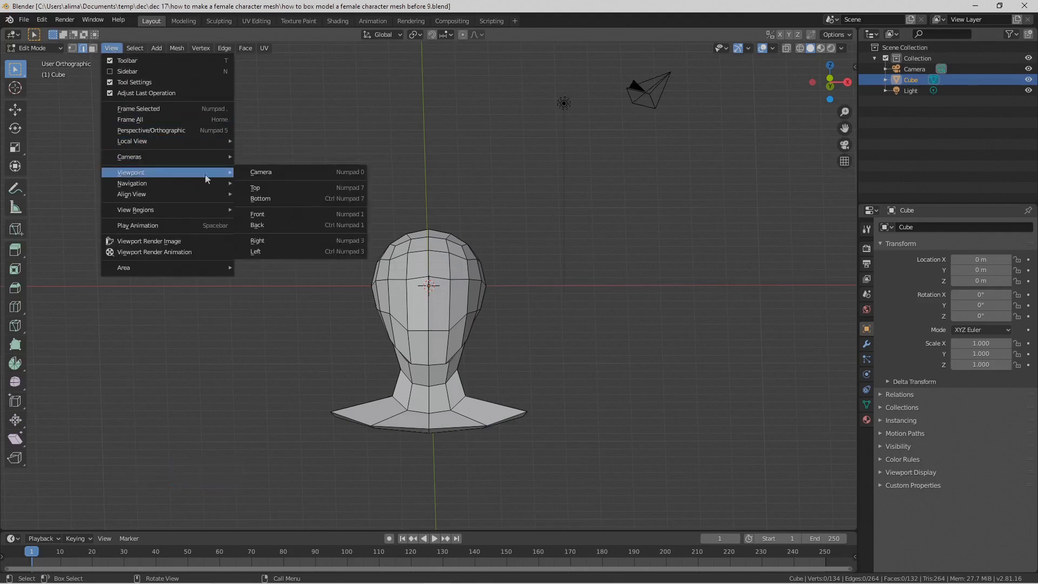
pyautogui.click(290, 213)
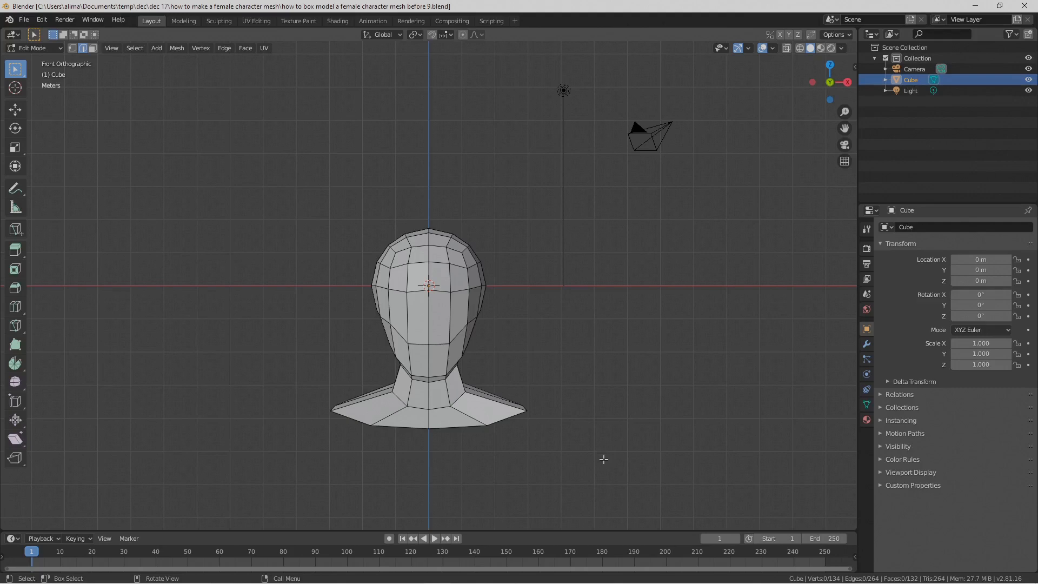
pyautogui.press('Pause')
pyautogui.press('z')
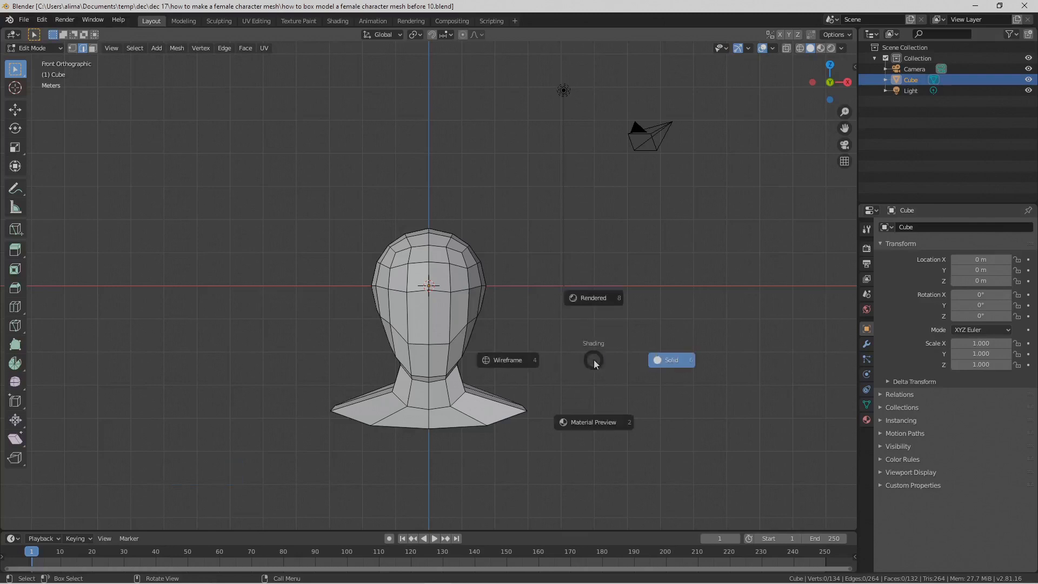
pyautogui.click(519, 359)
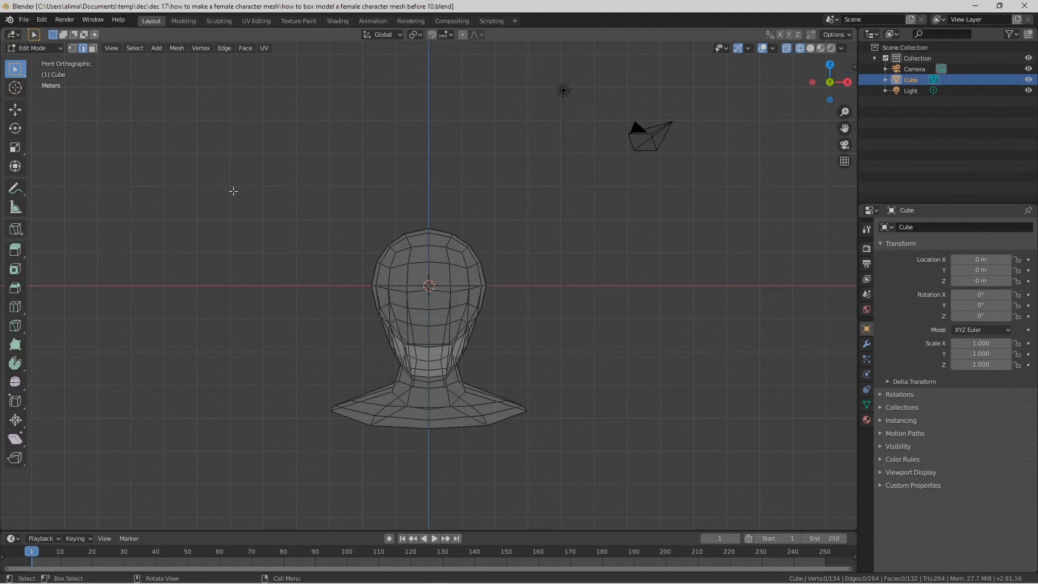
# Step: Delete all faces on the negative X half of the head and shoulders mesh and return the viewport shading to Solid
pyautogui.click(93, 47)
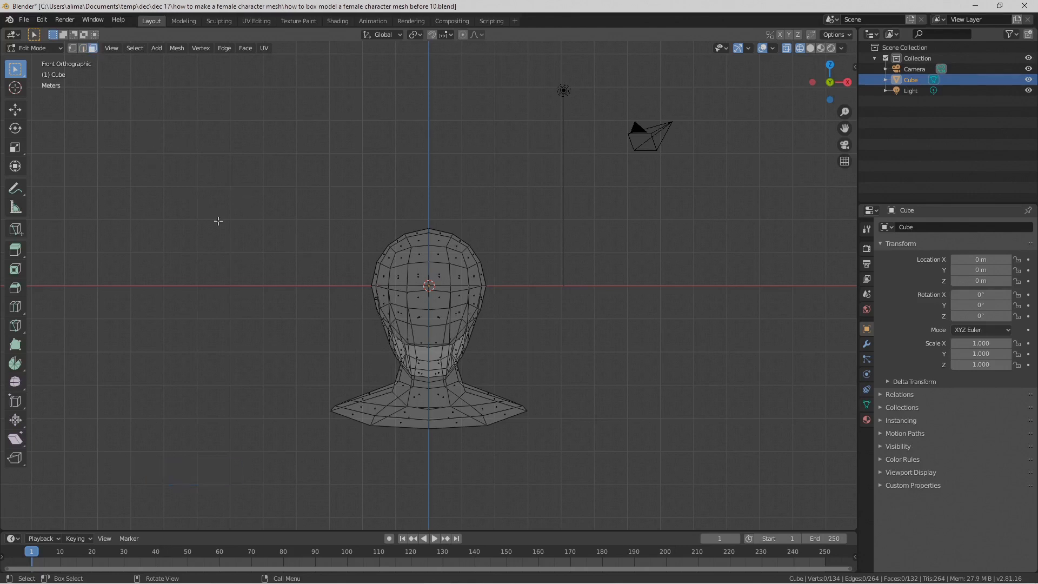
pyautogui.press('b')
pyautogui.moveTo(204, 190); pyautogui.dragTo(431, 455)
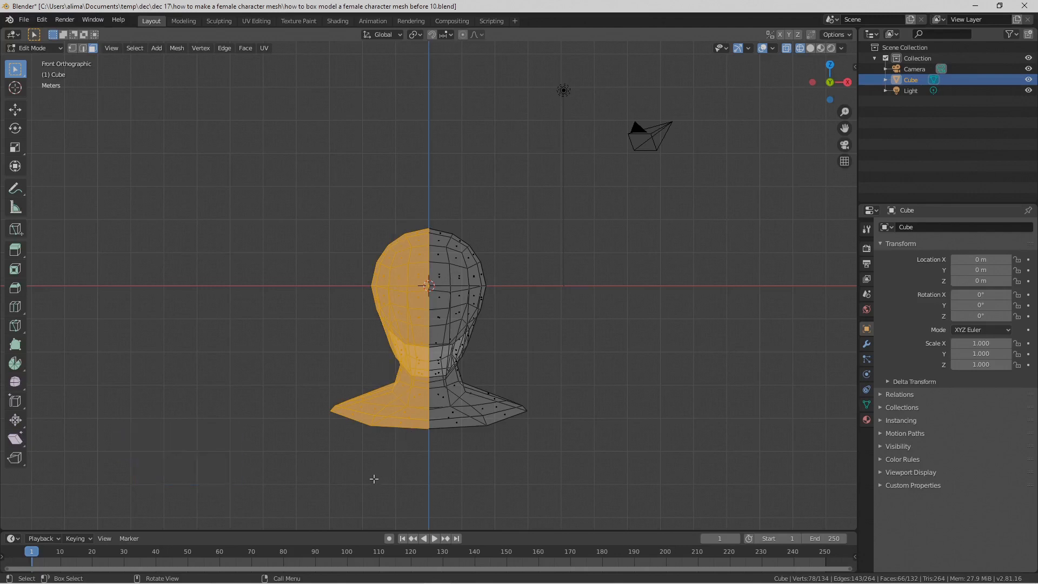
pyautogui.press('x')
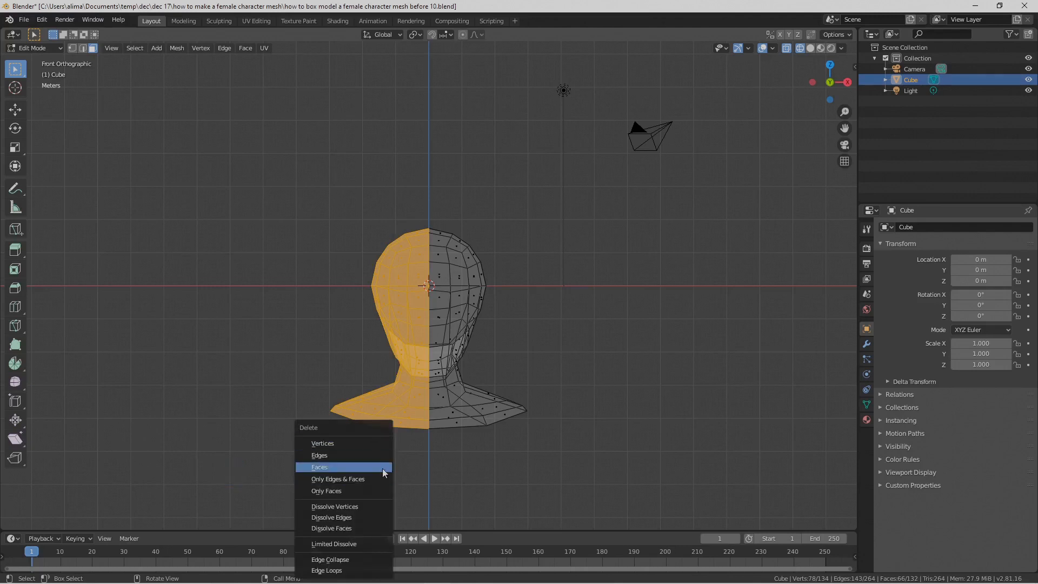
pyautogui.click(382, 468)
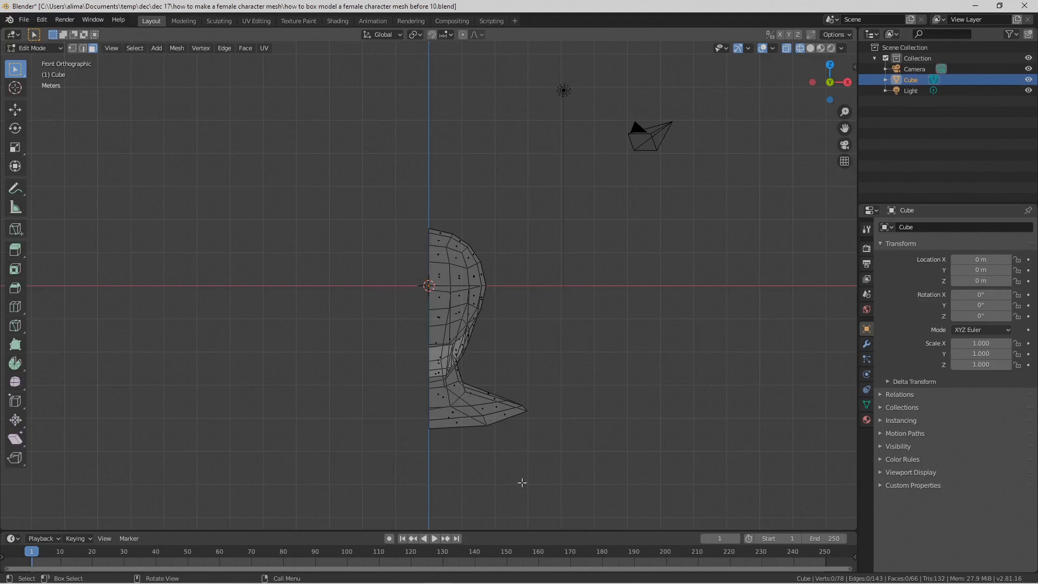
pyautogui.press('z')
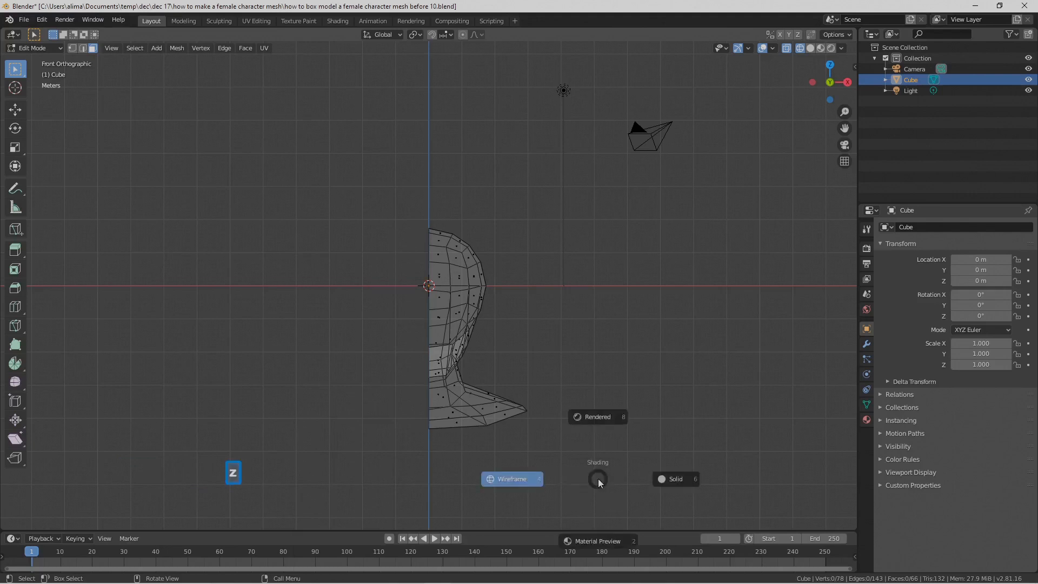
pyautogui.click(660, 481)
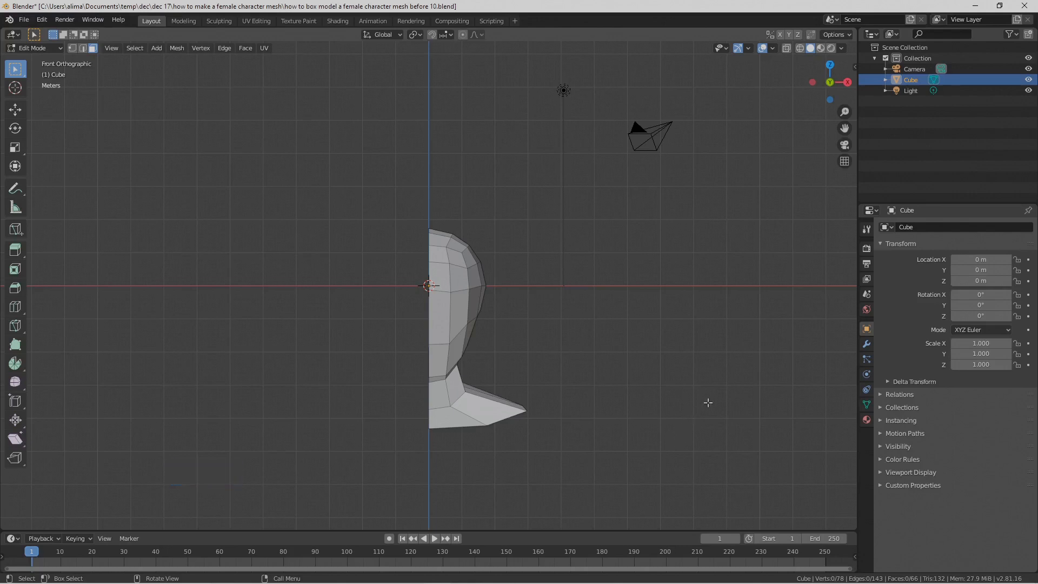
# Step: Add a Mirror modifier on the X axis with cage editing display and Clipping enabled, and save as version "before 11"
pyautogui.click(866, 343)
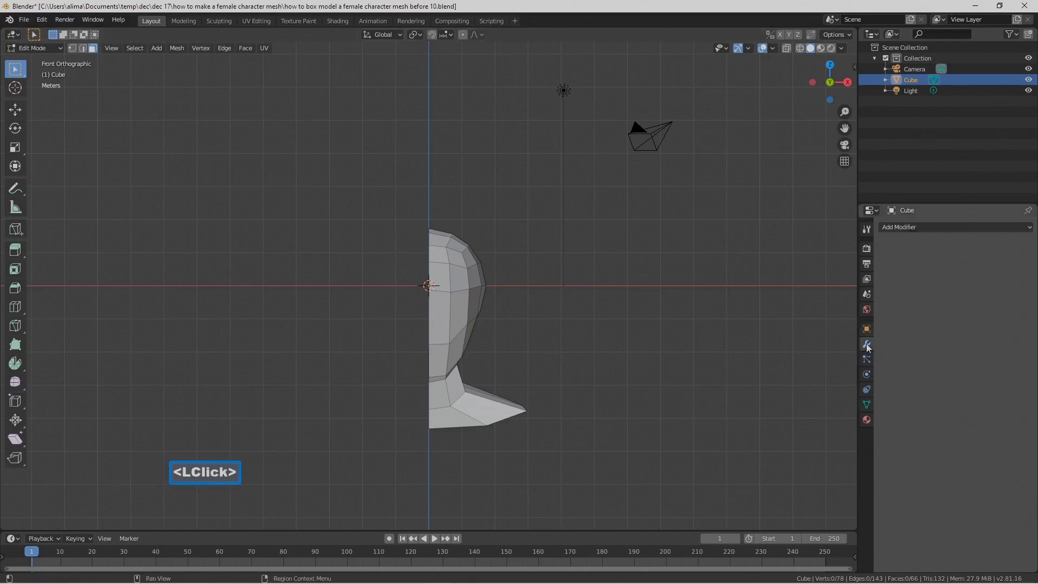
pyautogui.click(1030, 228)
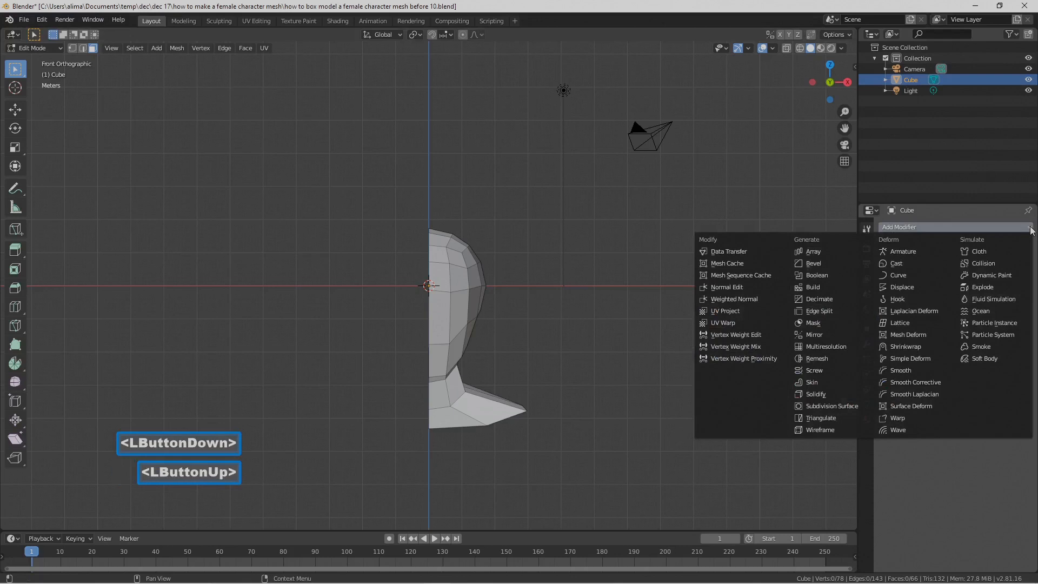
pyautogui.click(844, 336)
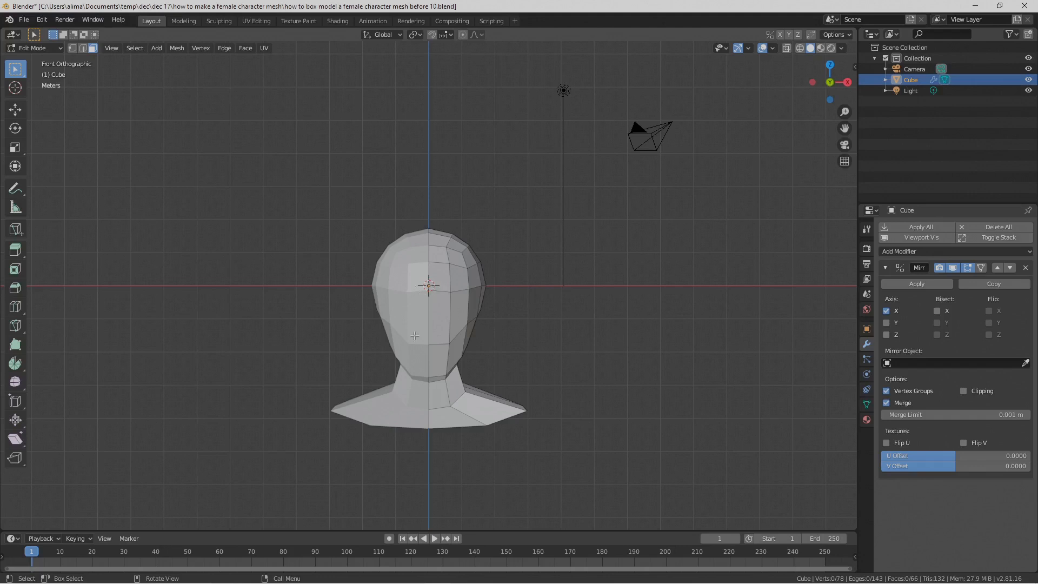
pyautogui.click(981, 268)
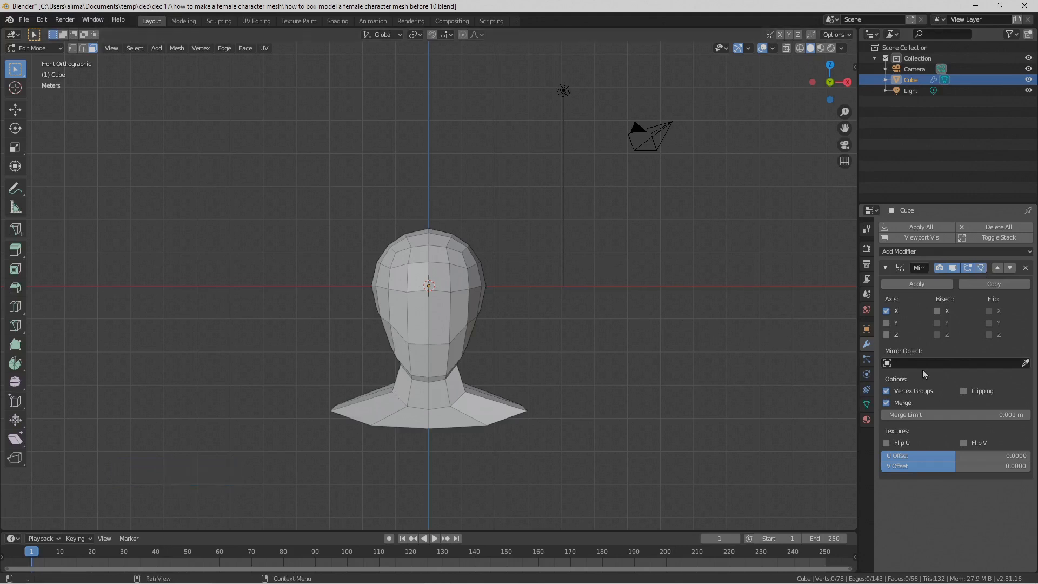
pyautogui.click(964, 390)
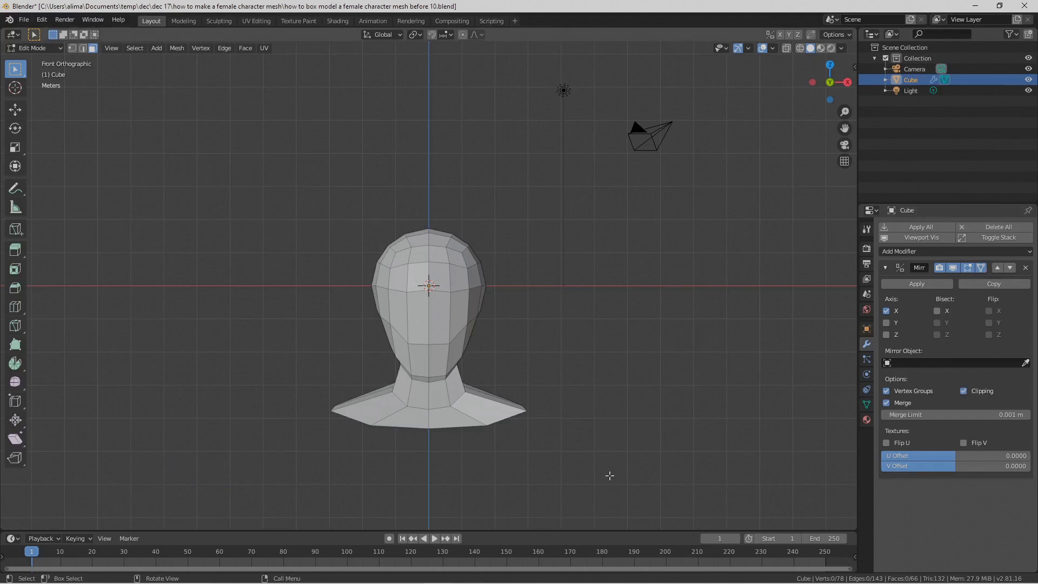
pyautogui.press('Pause')
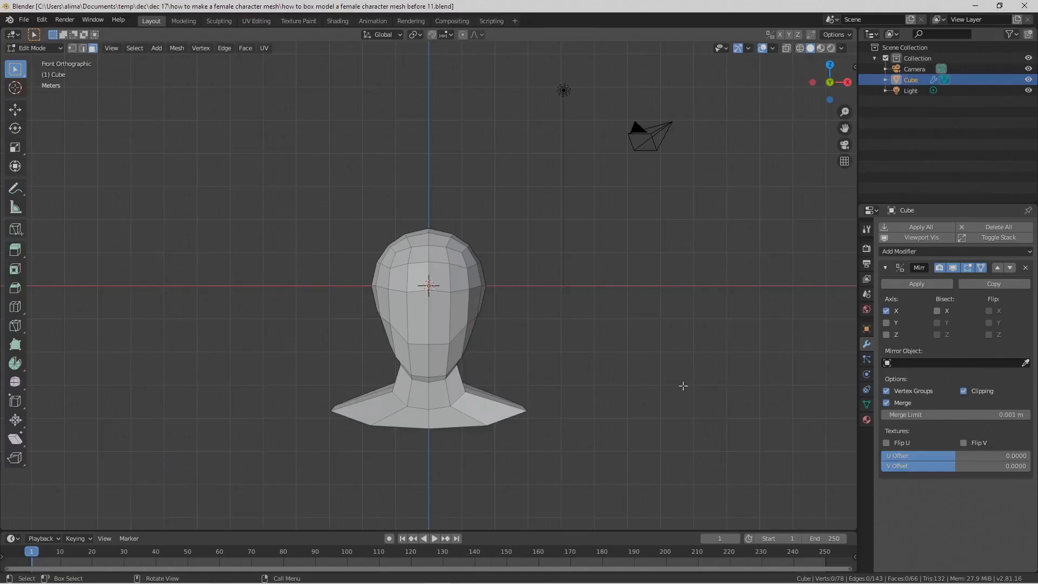
# Step: Circle-select all the faces on the underside of the shoulders and save the file as version "before 12"
pyautogui.keyDown('shift'); pyautogui.moveTo(642, 408); pyautogui.dragTo(618, 258, button='middle'); pyautogui.keyUp('shift')
pyautogui.moveTo(581, 370); pyautogui.dragTo(566, 299, button='middle')
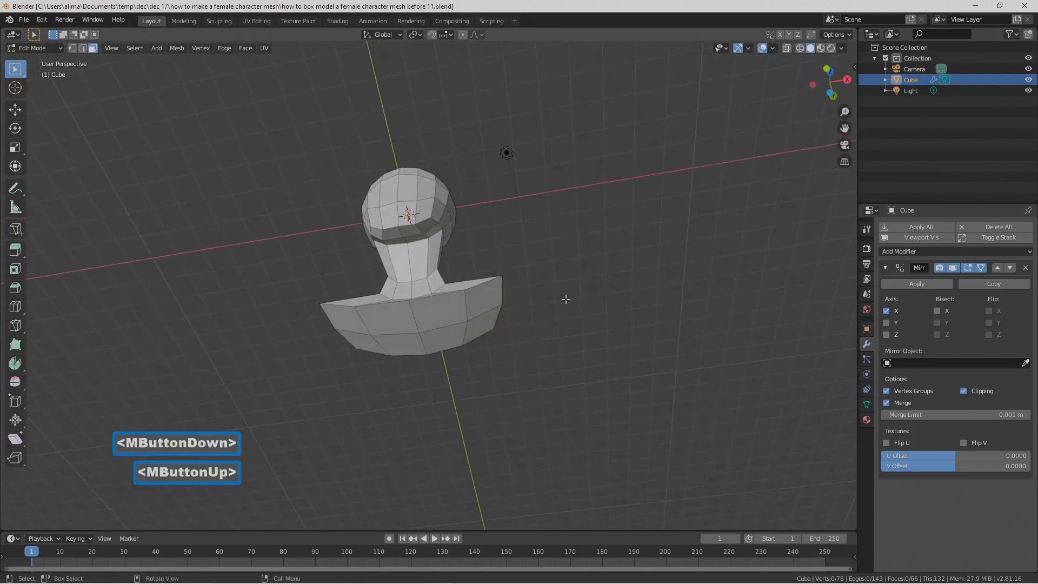
pyautogui.press('c')
pyautogui.click(457, 315)
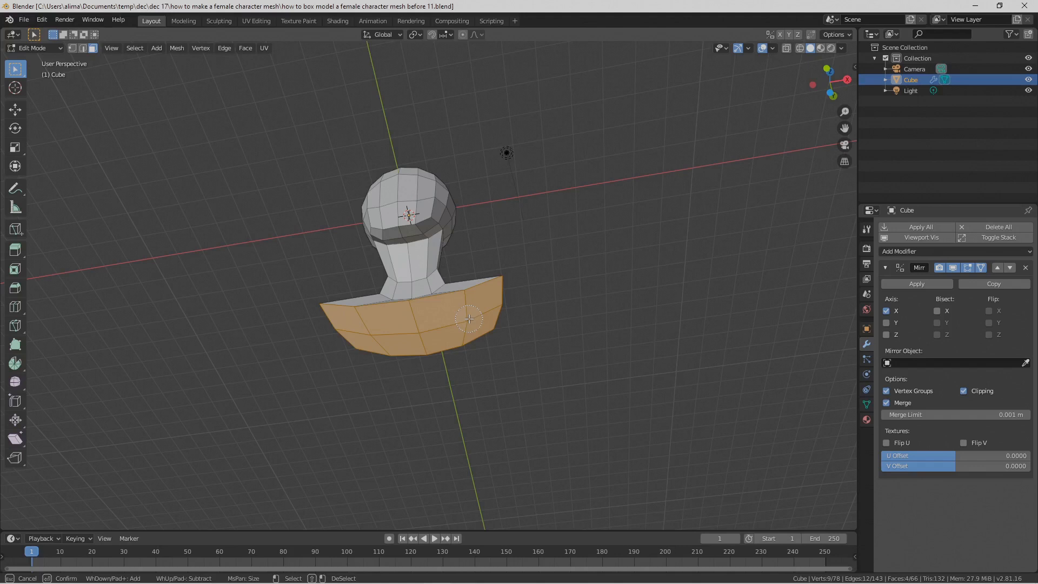
pyautogui.rightClick(469, 319)
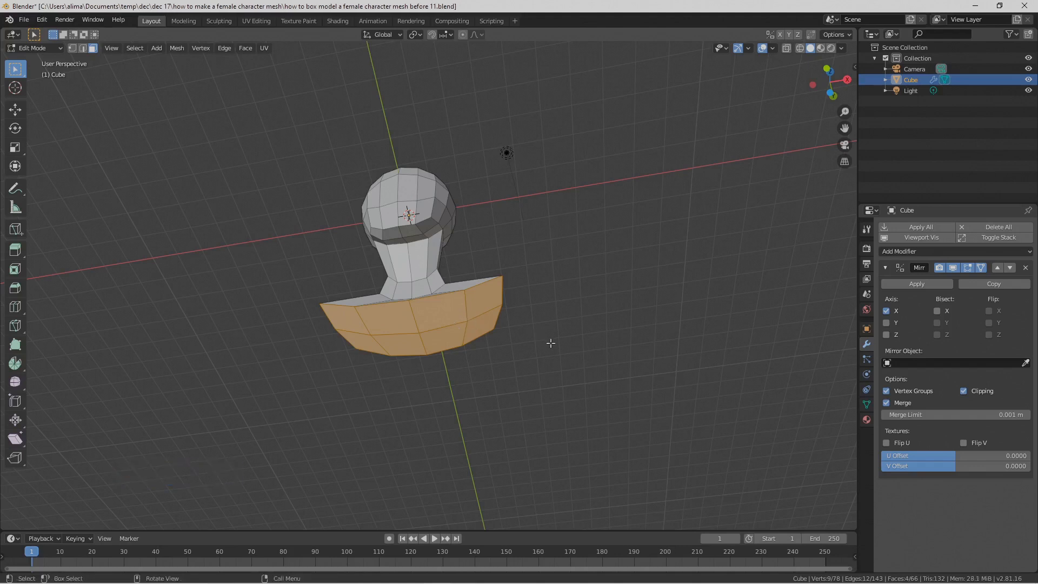
pyautogui.press('Pause')
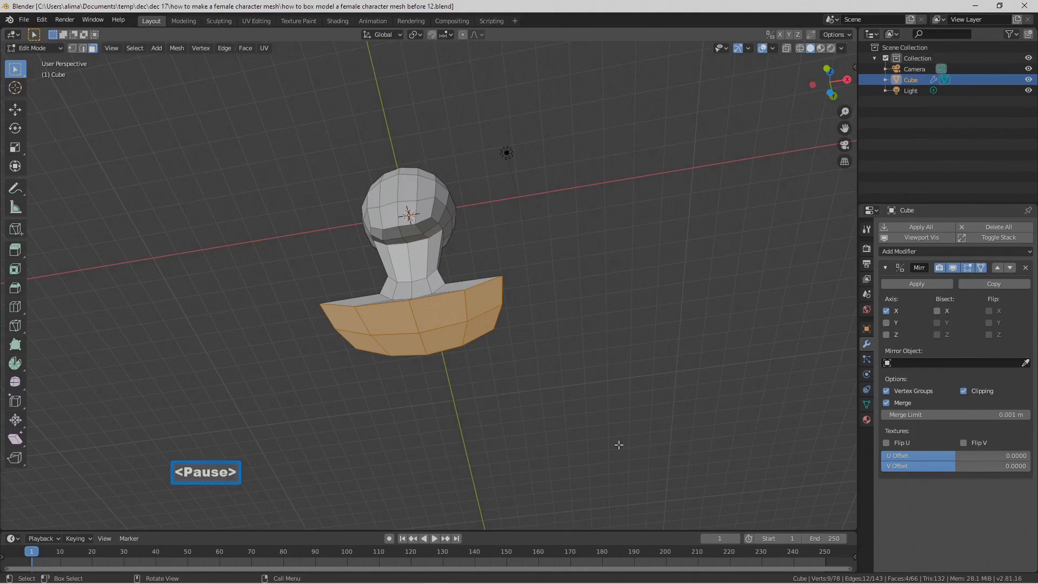
# Step: Extrude the selected underside faces, move them about 8.86 m down along Z to form the torso, and save as version "before 13"
pyautogui.scroll(-2, 581, 327)
pyautogui.scroll(-1, 553, 292)
pyautogui.moveTo(554, 292); pyautogui.dragTo(554, 316, button='middle')
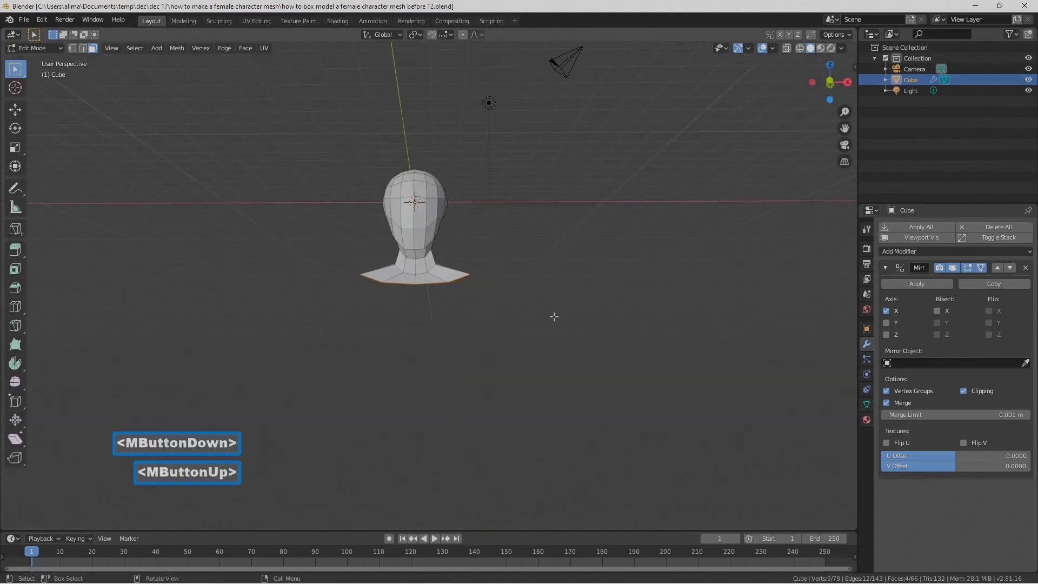
pyautogui.press('e')
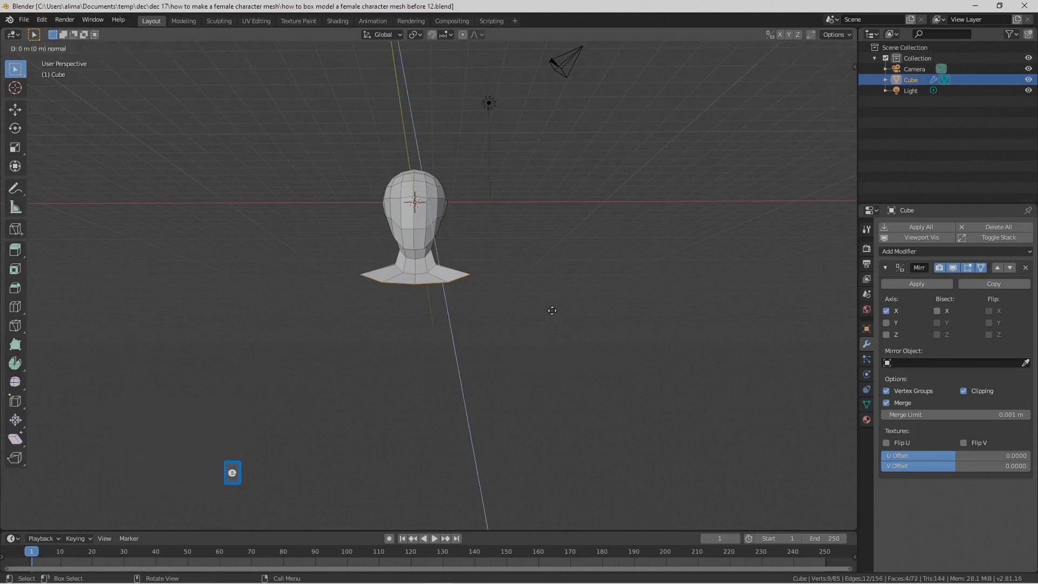
pyautogui.rightClick(552, 310)
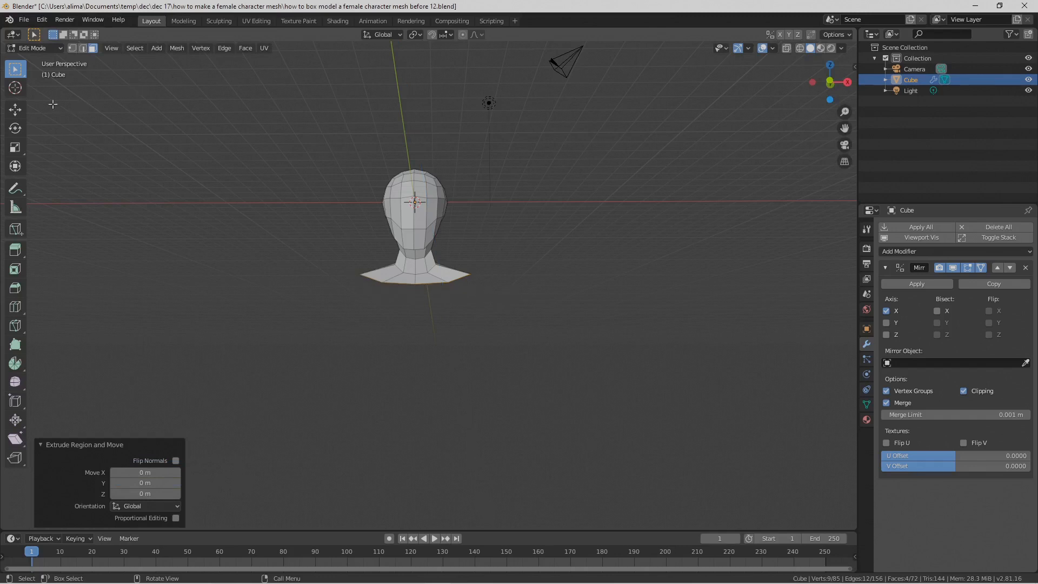
pyautogui.click(15, 110)
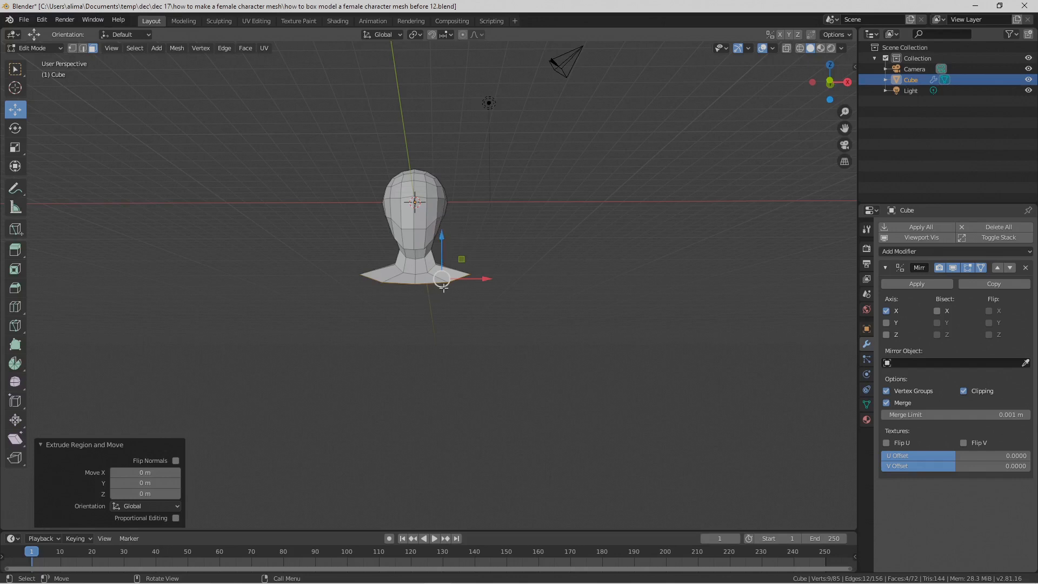
pyautogui.moveTo(441, 236); pyautogui.dragTo(472, 396)
pyautogui.moveTo(546, 313)
pyautogui.mouseDown(button='middle')
pyautogui.moveTo(502, 314)
pyautogui.moveTo(550, 325)
pyautogui.mouseUp(button='middle')
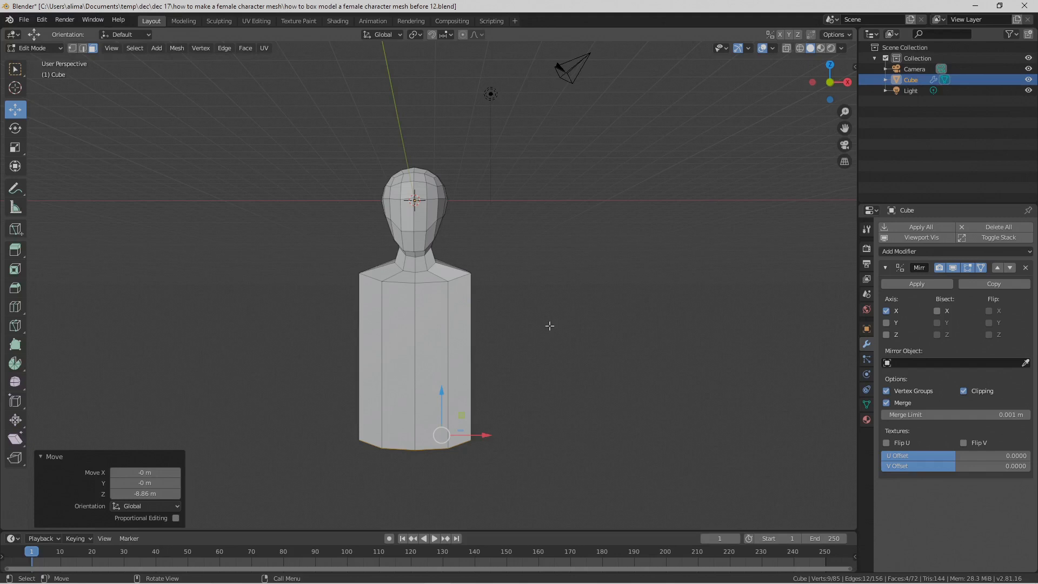
pyautogui.press('Pause')
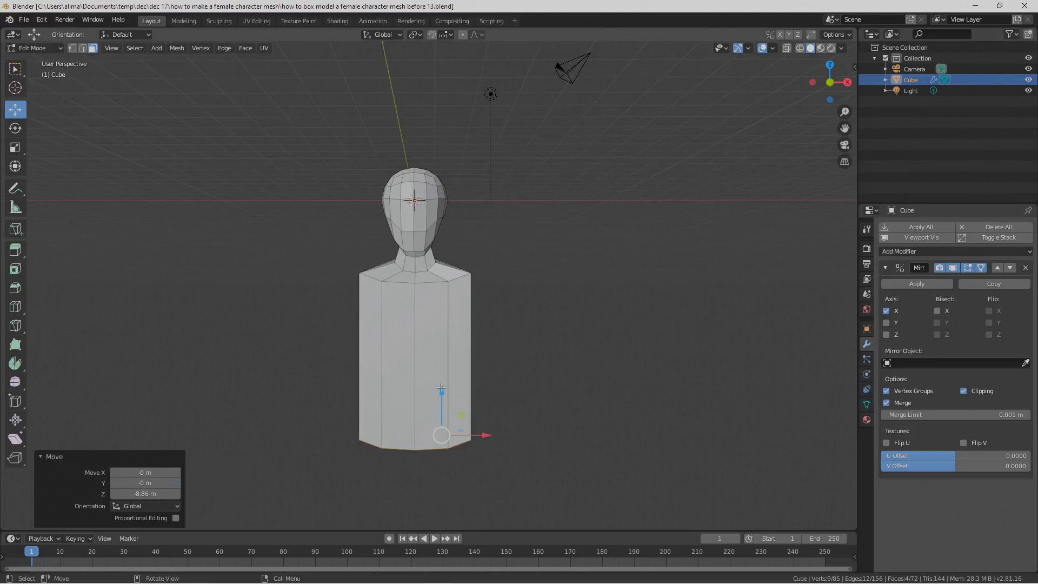
# Step: Lower the torso's bottom faces by about another 1.49 m and add two horizontal loop cuts around the torso without sliding them
pyautogui.moveTo(441, 384); pyautogui.dragTo(442, 418)
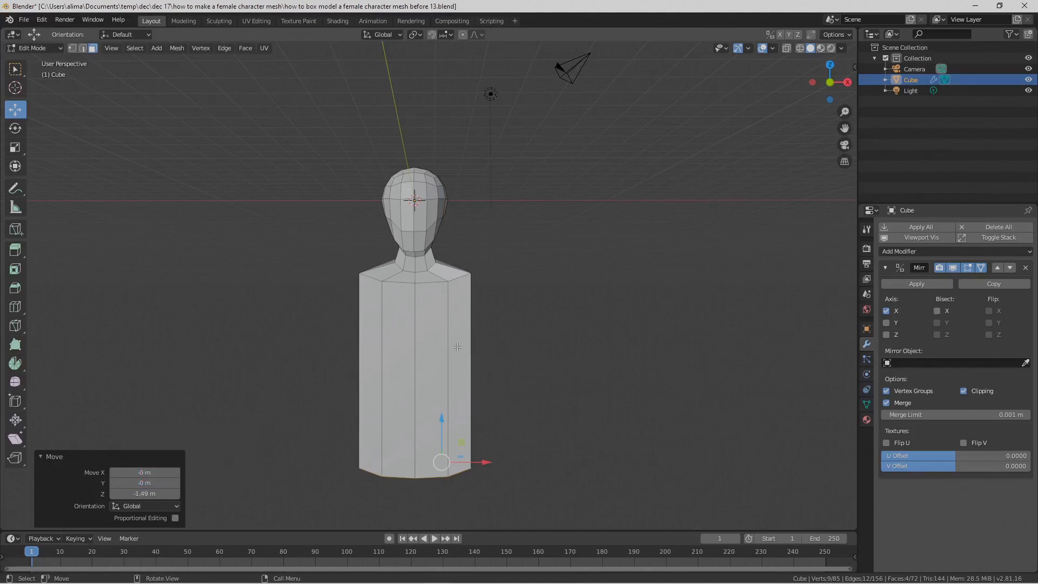
pyautogui.press('ctrl')
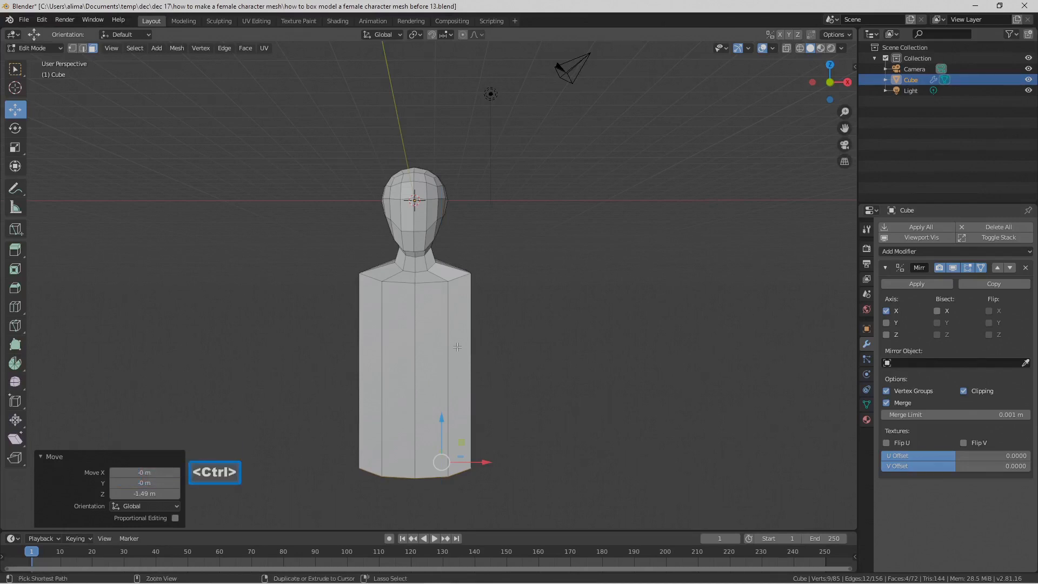
pyautogui.hotkey('ctrl', 'r')
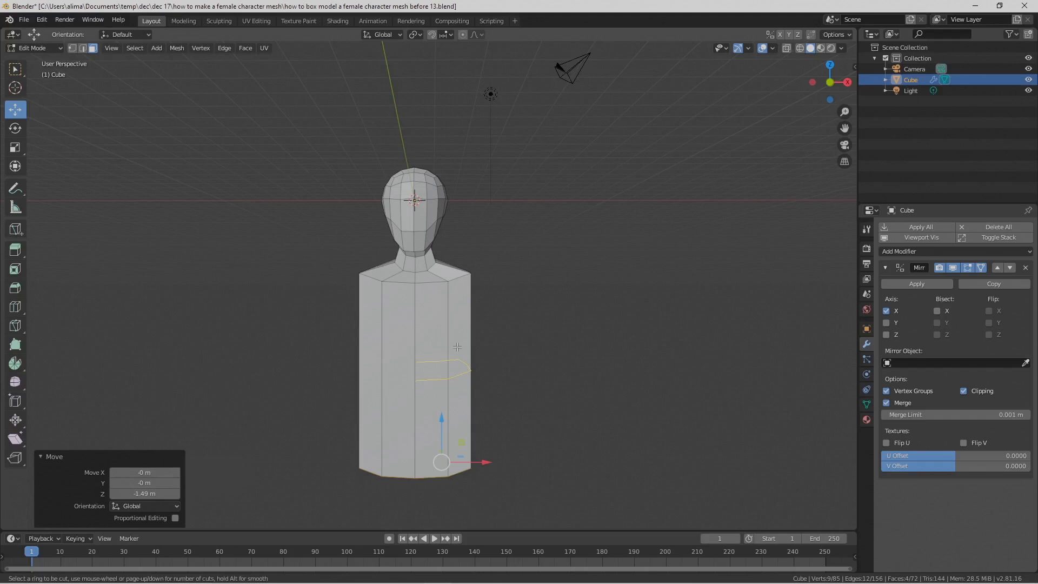
pyautogui.scroll(1, 457, 347)
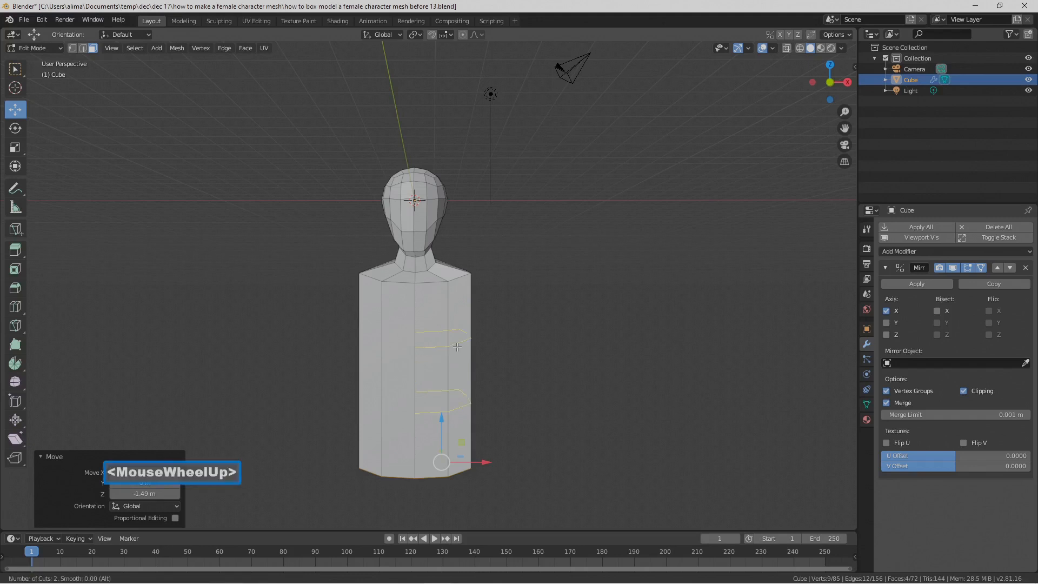
pyautogui.click(457, 346)
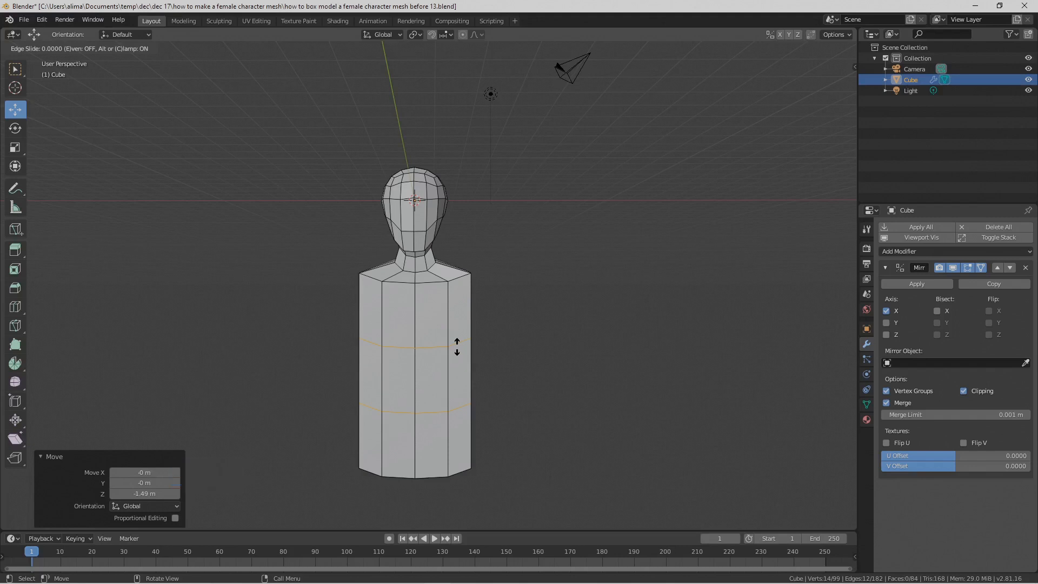
pyautogui.click(457, 346)
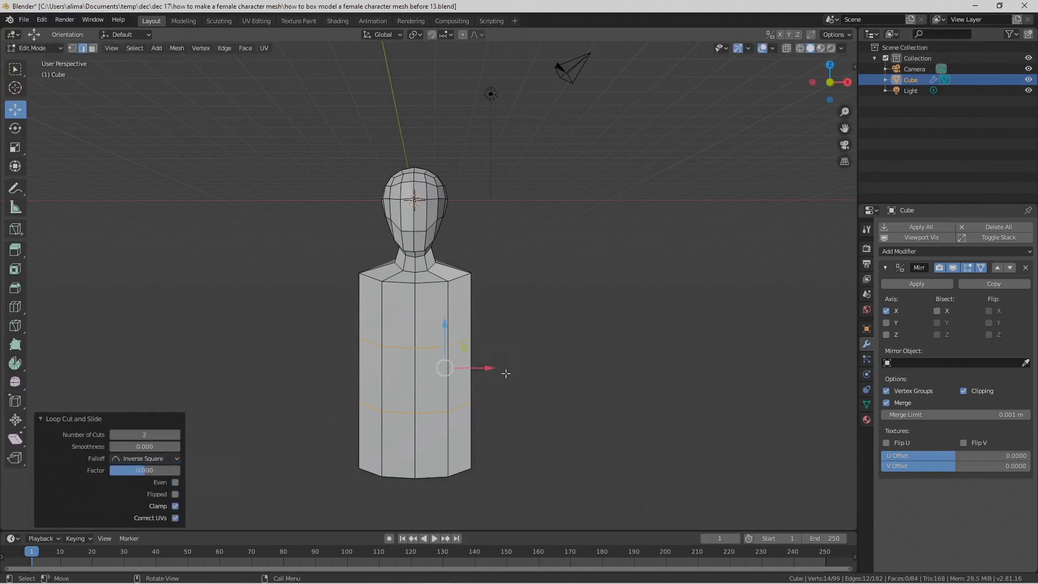
pyautogui.moveTo(530, 376); pyautogui.dragTo(453, 373, button='middle')
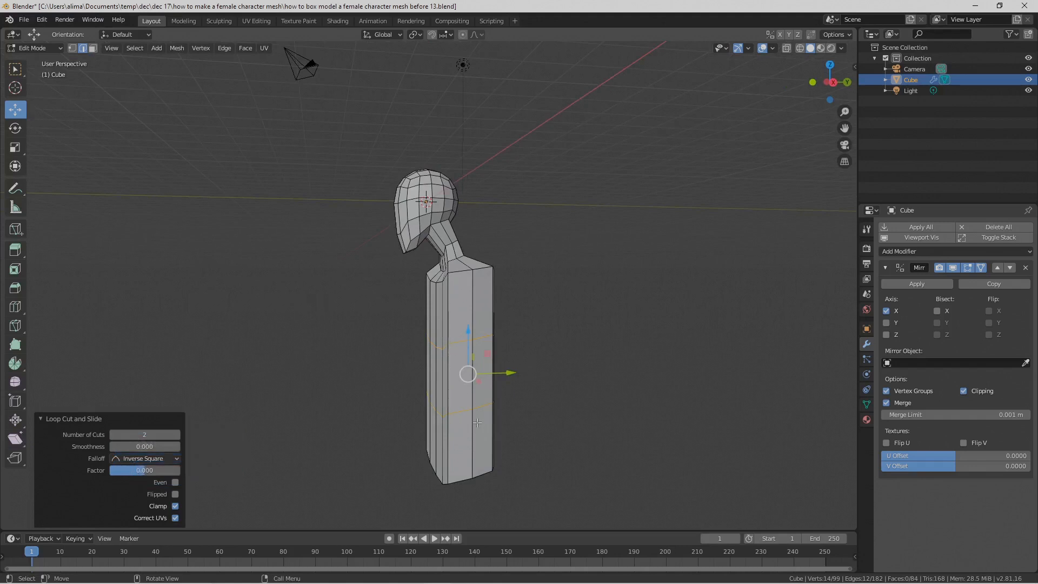
pyautogui.click(92, 48)
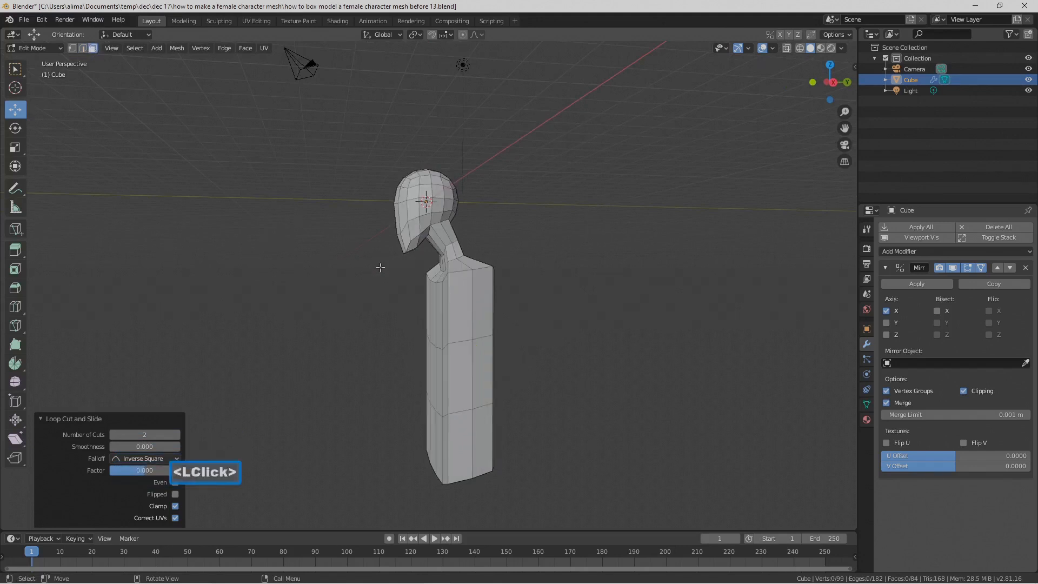
pyautogui.keyDown('alt'); pyautogui.click(445, 376); pyautogui.keyUp('alt')
pyautogui.moveTo(445, 377); pyautogui.dragTo(515, 380, button='middle')
pyautogui.moveTo(427, 359); pyautogui.dragTo(546, 368, button='middle')
pyautogui.click(584, 366)
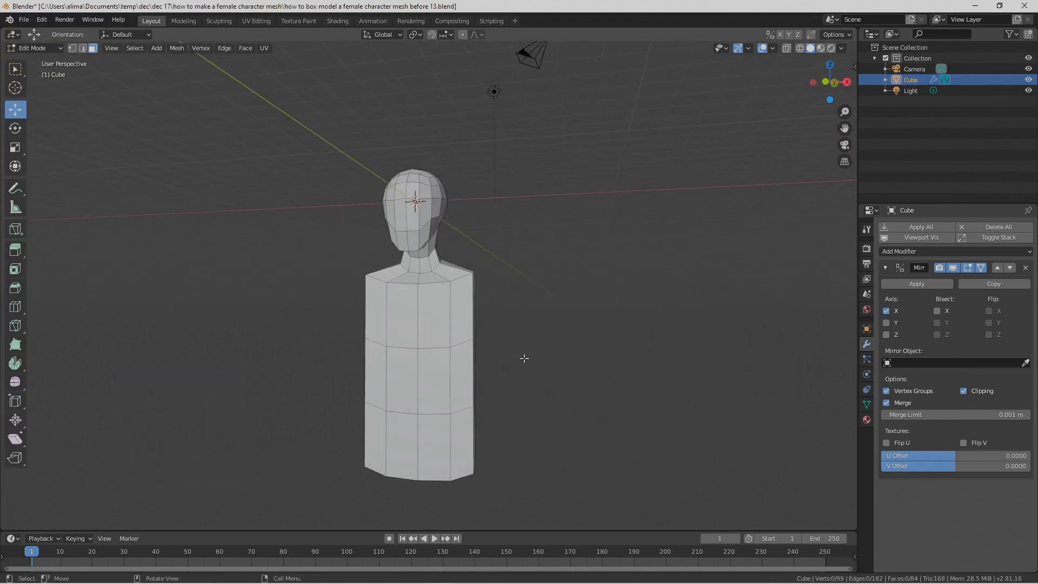
# Step: Select the upper horizontal edge loop around the torso and flatten it by scaling to 0 along Z
pyautogui.click(84, 49)
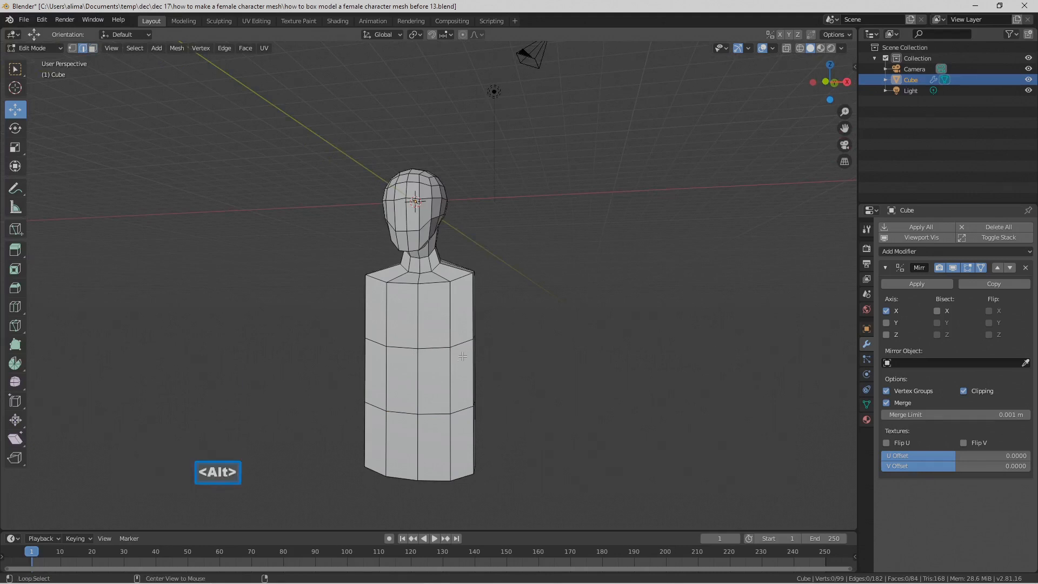
pyautogui.keyDown('alt'); pyautogui.click(460, 343); pyautogui.keyUp('alt')
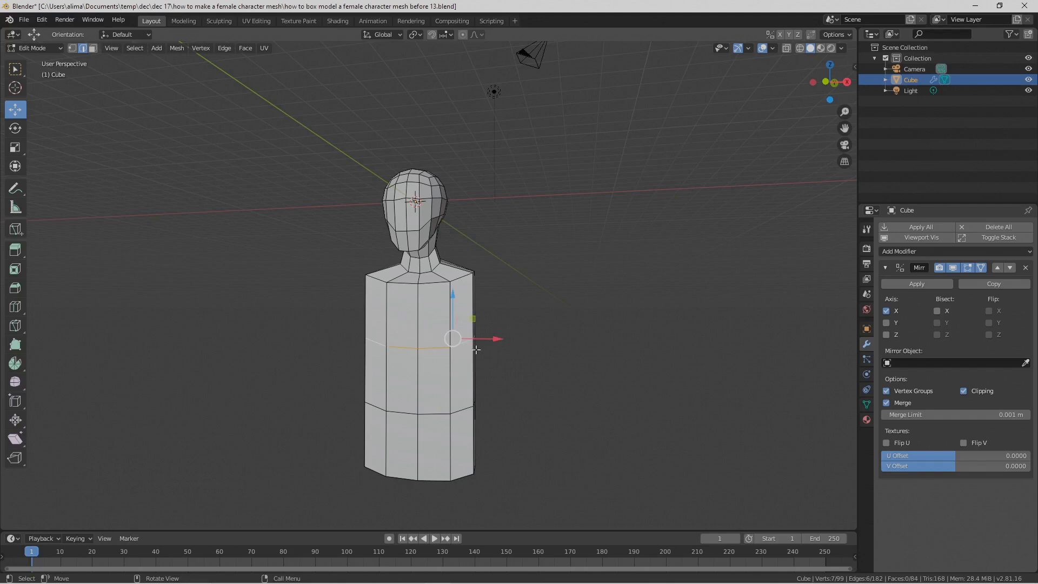
pyautogui.press('s')
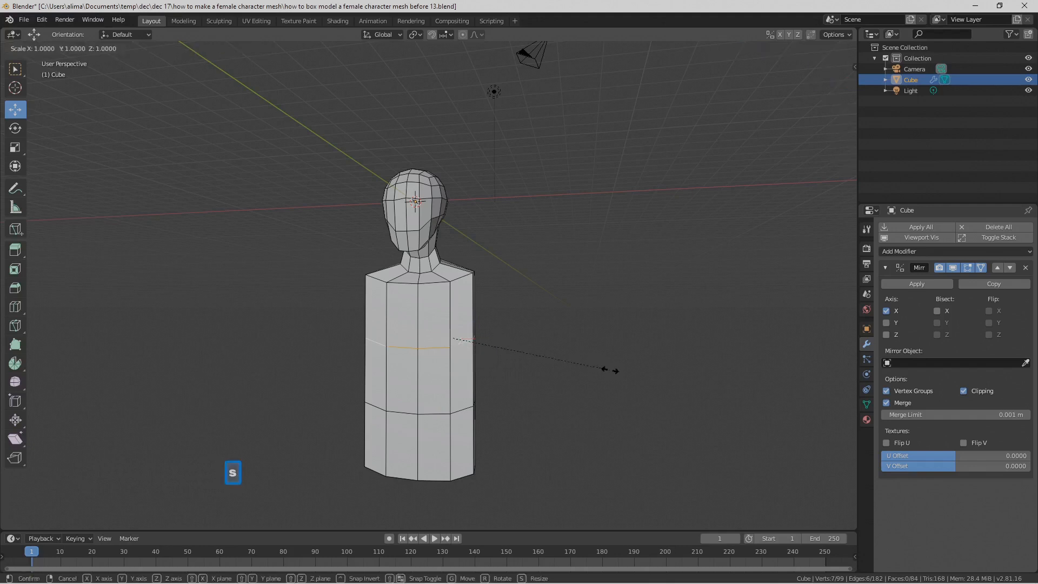
pyautogui.press('z')
pyautogui.press('0')
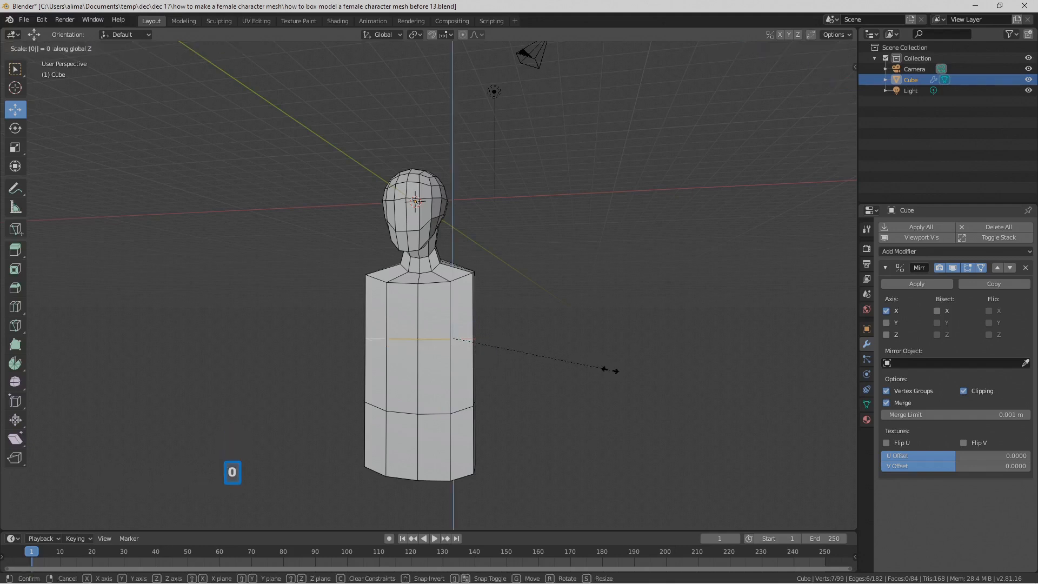
pyautogui.click(610, 371)
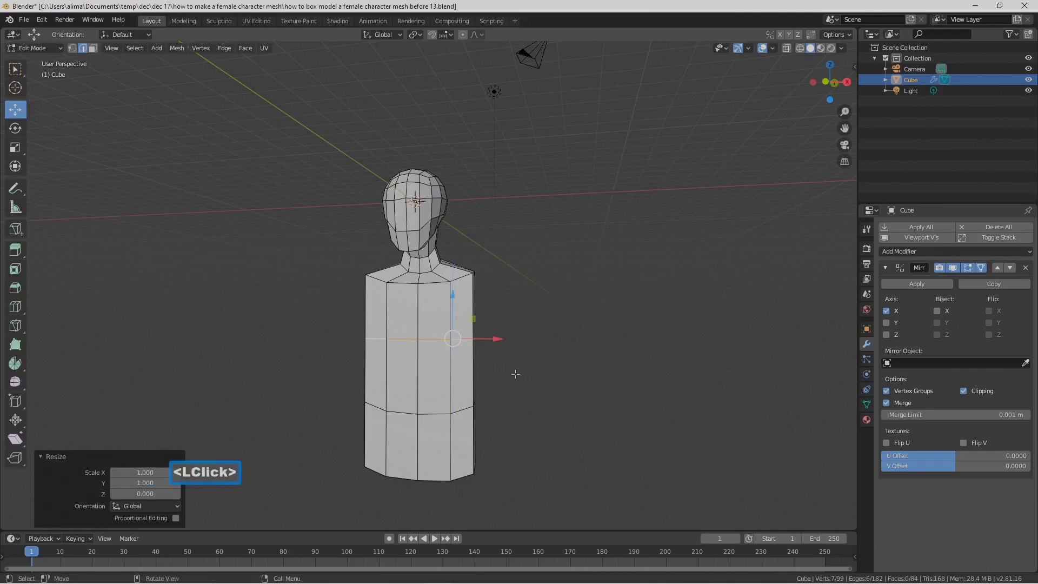
pyautogui.click(541, 407)
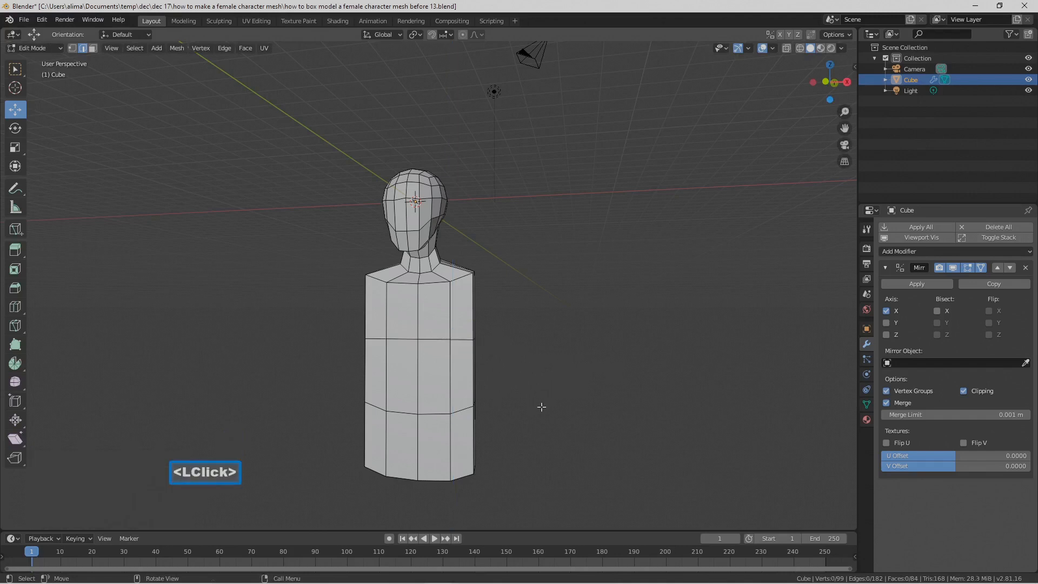
# Step: Flatten the lower horizontal edge loop of the torso by scaling it to 0 along Z, and save as version "before 14"
pyautogui.press('alt')
pyautogui.keyDown('alt'); pyautogui.click(463, 408); pyautogui.keyUp('alt')
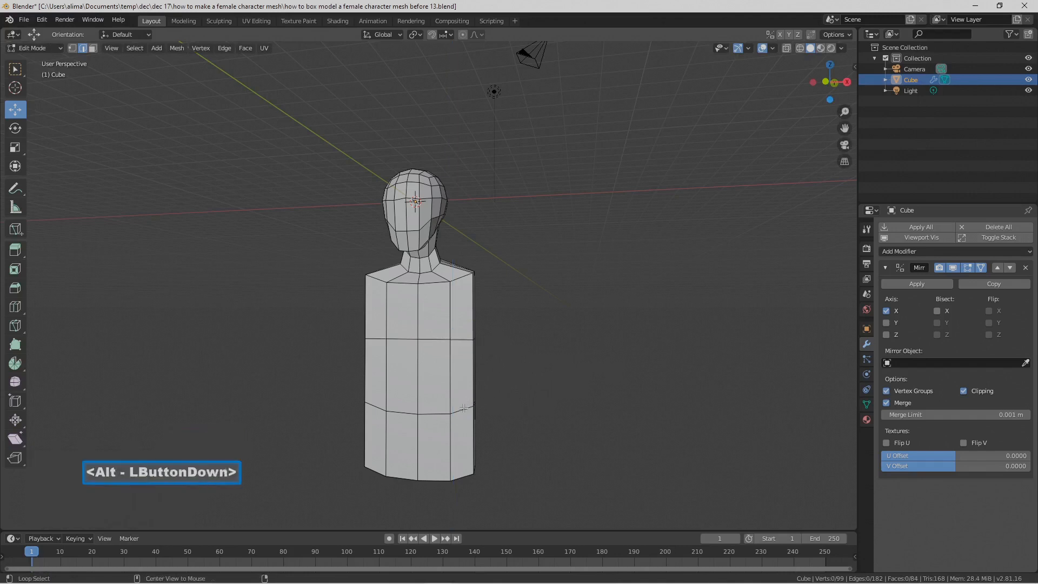
pyautogui.press('s')
pyautogui.press('z')
pyautogui.press('0')
pyautogui.click(576, 405)
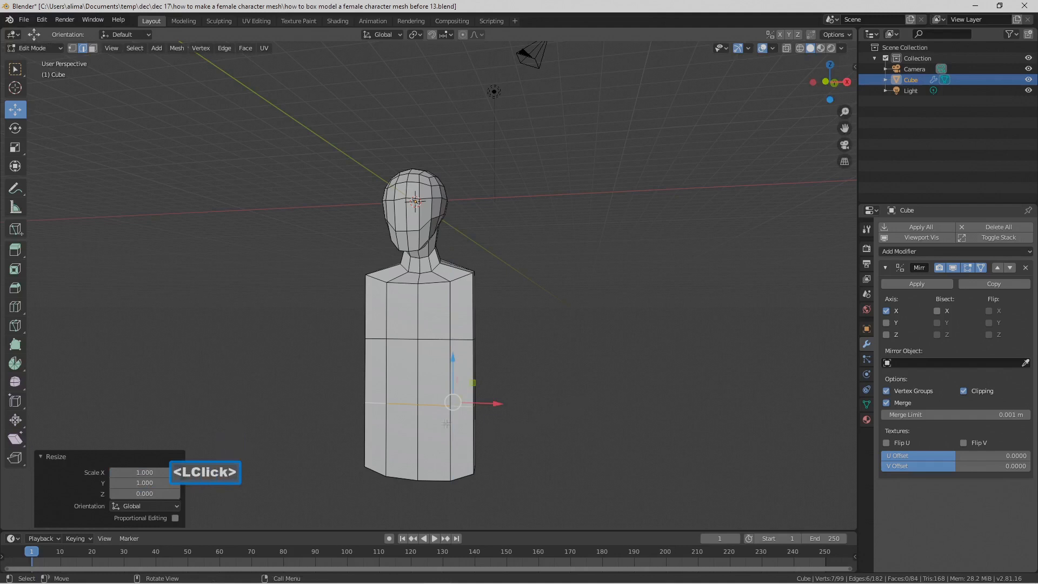
pyautogui.click(602, 422)
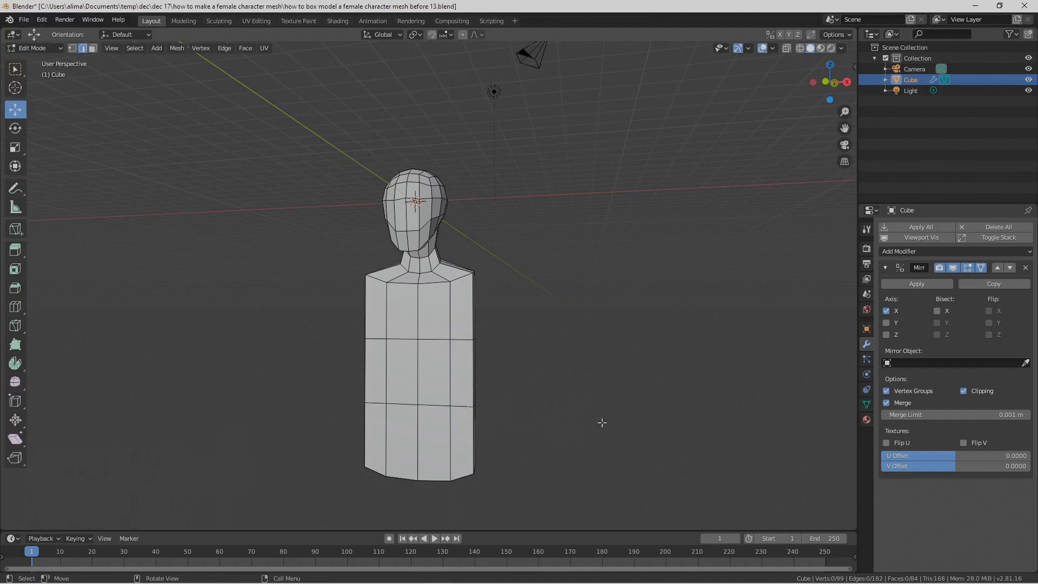
pyautogui.press('Pause')
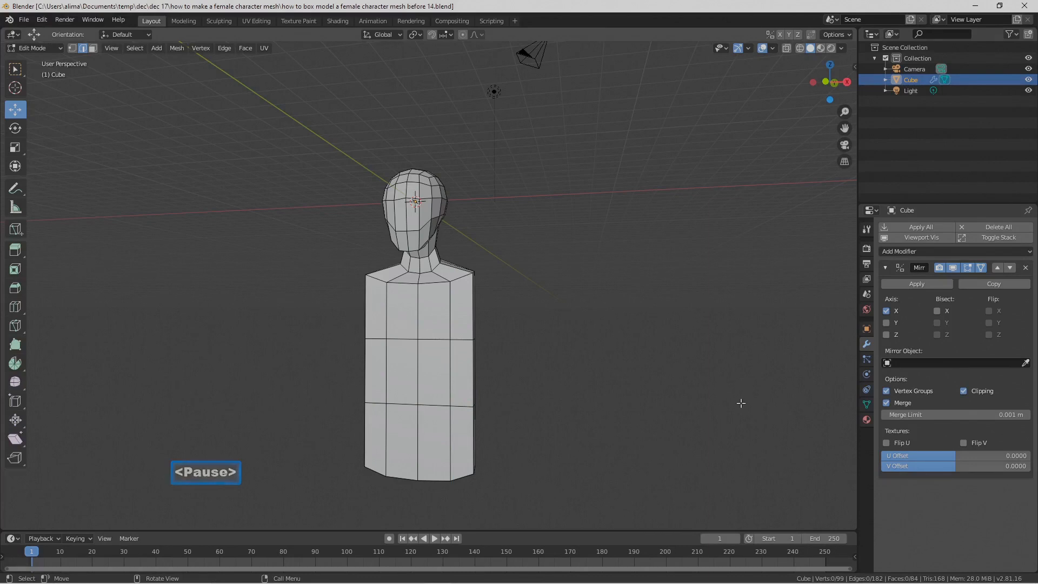
# Step: Circle-select the torso's bottom faces, flatten them by scaling to 0 along Z, and save as version "before 15"
pyautogui.moveTo(657, 441); pyautogui.dragTo(667, 331, button='middle')
pyautogui.click(92, 48)
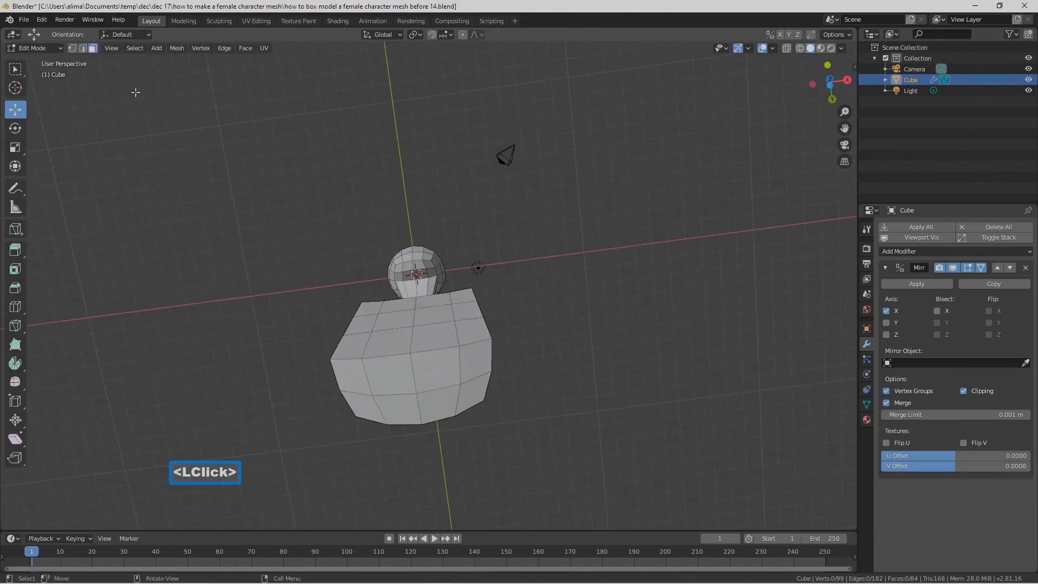
pyautogui.press('c')
pyautogui.moveTo(426, 423); pyautogui.dragTo(464, 367)
pyautogui.rightClick(575, 361)
pyautogui.moveTo(574, 236)
pyautogui.mouseDown(button='middle')
pyautogui.moveTo(589, 327)
pyautogui.moveTo(490, 436)
pyautogui.mouseUp(button='middle')
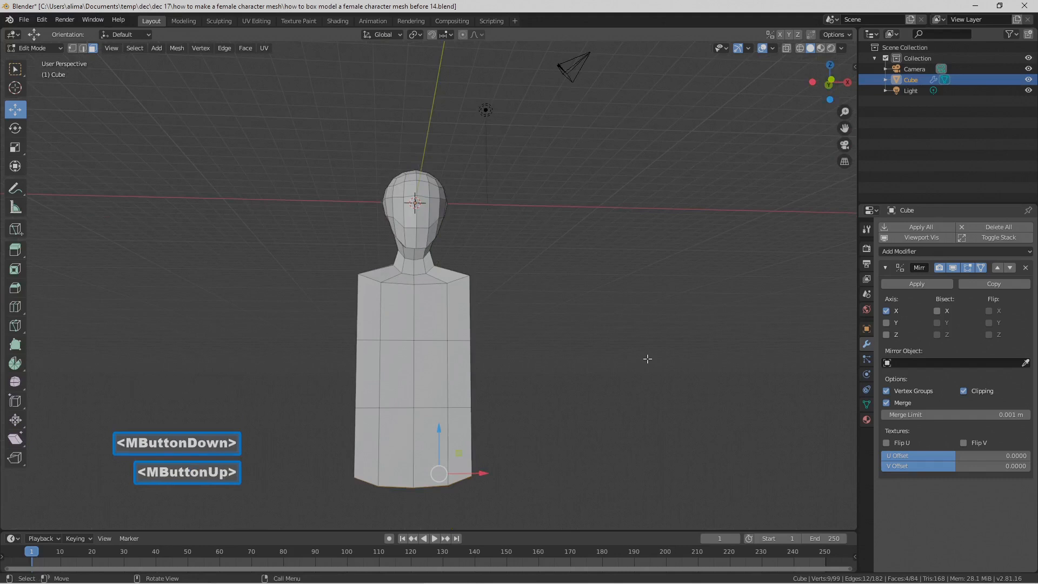
pyautogui.press('s')
pyautogui.press('z')
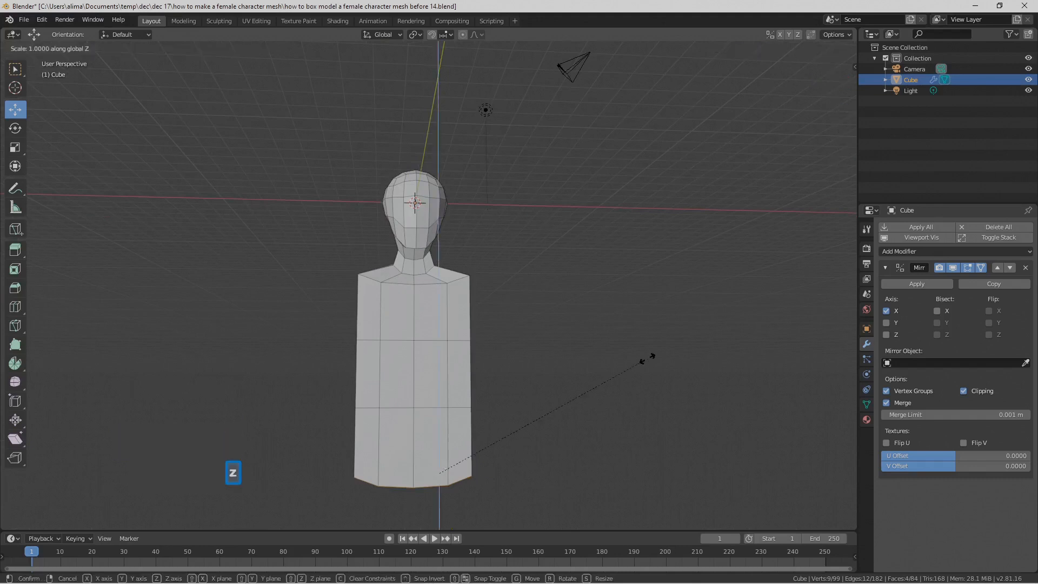
pyautogui.press('0')
pyautogui.click(648, 359)
pyautogui.hotkey('ctrl', 'alt', 's')
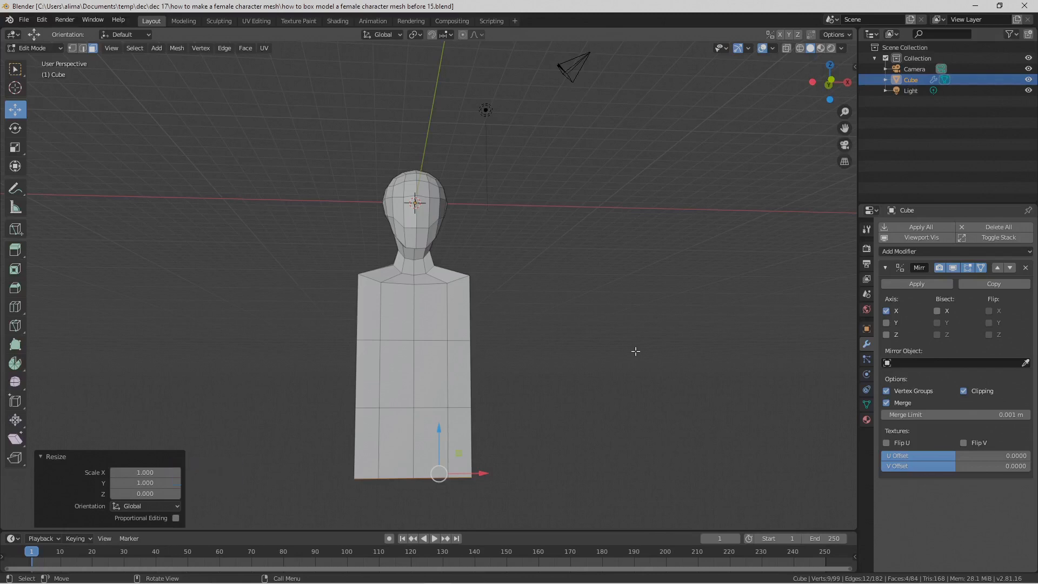
# Step: Loop-select the middle band of faces around the torso and save the file as version "before 16"
pyautogui.moveTo(561, 295); pyautogui.dragTo(502, 340, button='middle')
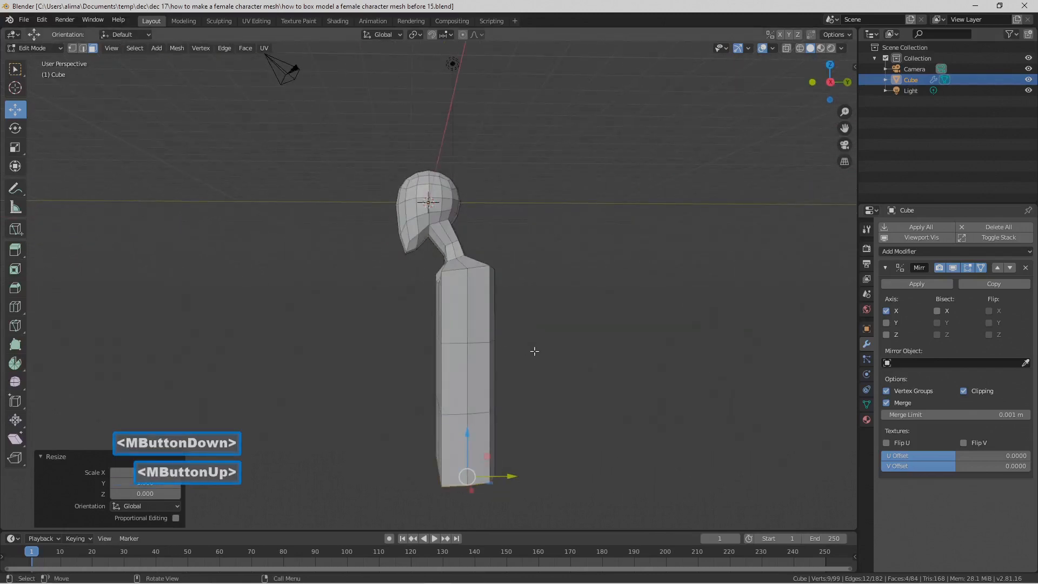
pyautogui.press('alt')
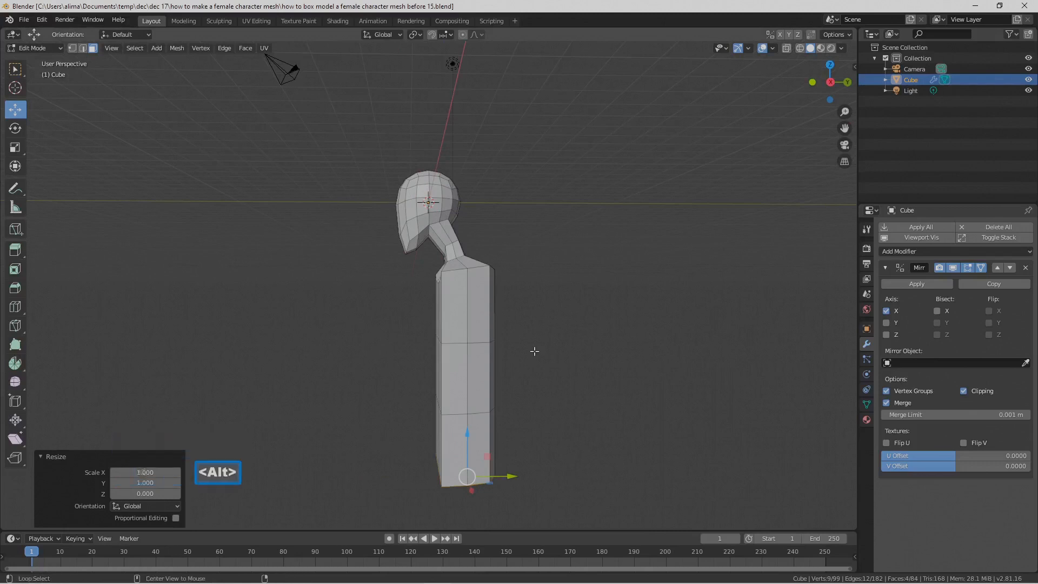
pyautogui.keyDown('alt'); pyautogui.click(441, 377); pyautogui.keyUp('alt')
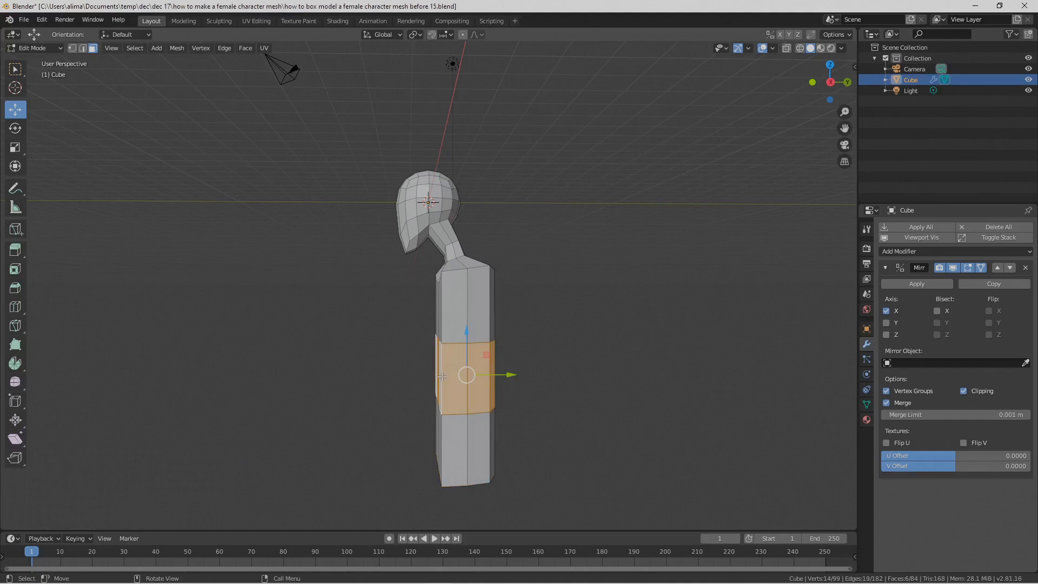
pyautogui.moveTo(441, 377); pyautogui.dragTo(438, 369, button='middle')
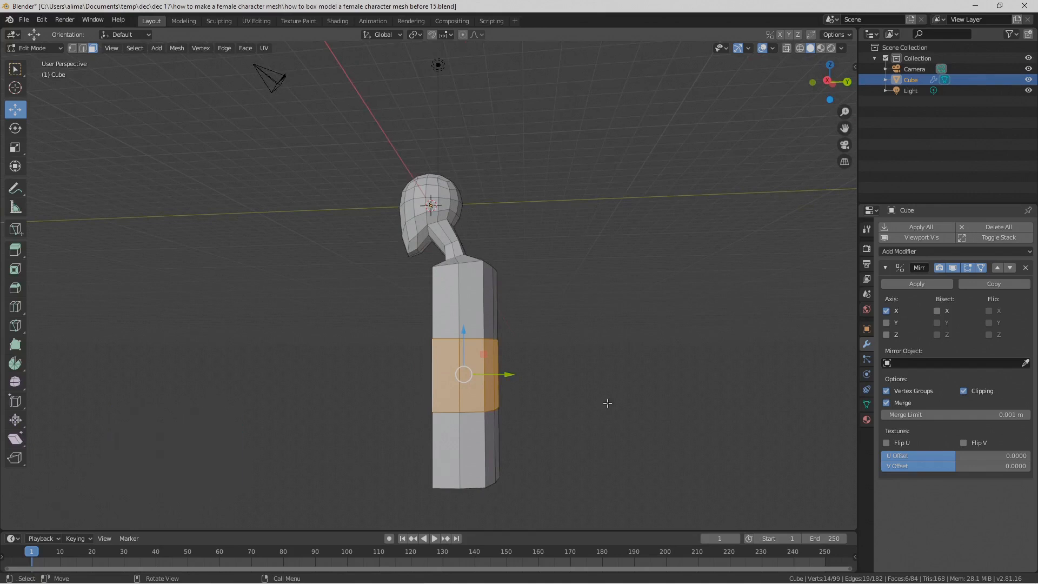
pyautogui.press('Pause')
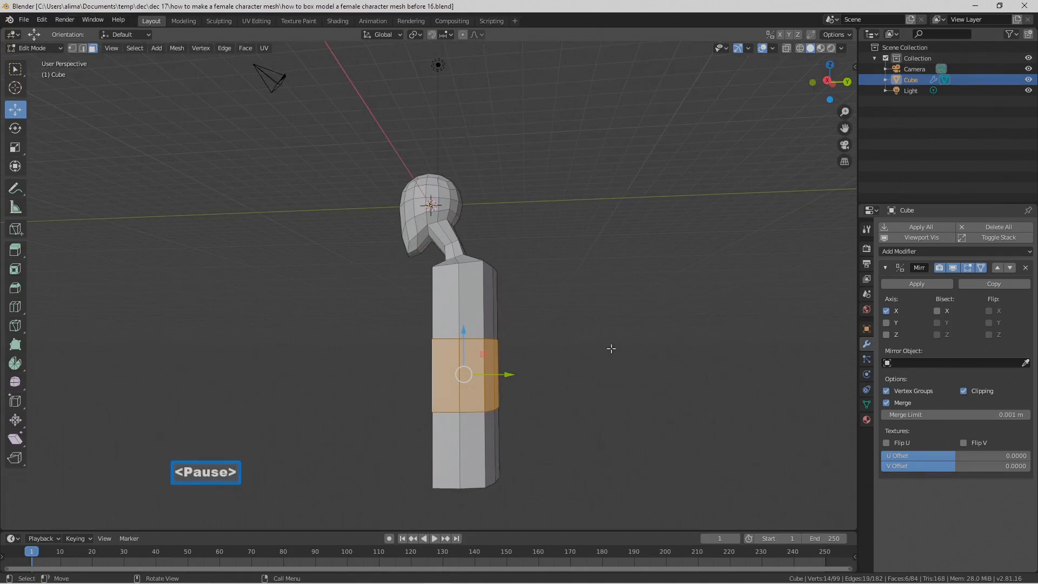
# Step: Move the selected middle torso band forward along negative Y and about 0.55 m up along Z
pyautogui.moveTo(557, 310)
pyautogui.mouseDown(button='middle')
pyautogui.moveTo(577, 318)
pyautogui.moveTo(556, 300)
pyautogui.moveTo(562, 330)
pyautogui.moveTo(572, 323)
pyautogui.moveTo(561, 315)
pyautogui.moveTo(540, 320)
pyautogui.moveTo(569, 310)
pyautogui.mouseUp(button='middle')
pyautogui.moveTo(827, 85); pyautogui.dragTo(844, 130)
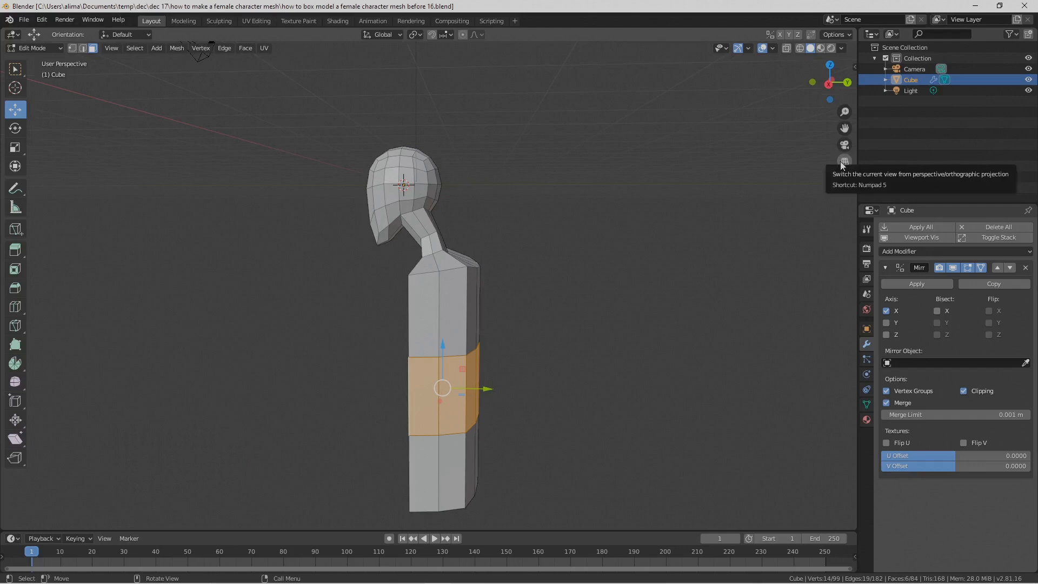
pyautogui.moveTo(516, 341); pyautogui.dragTo(549, 317, button='middle')
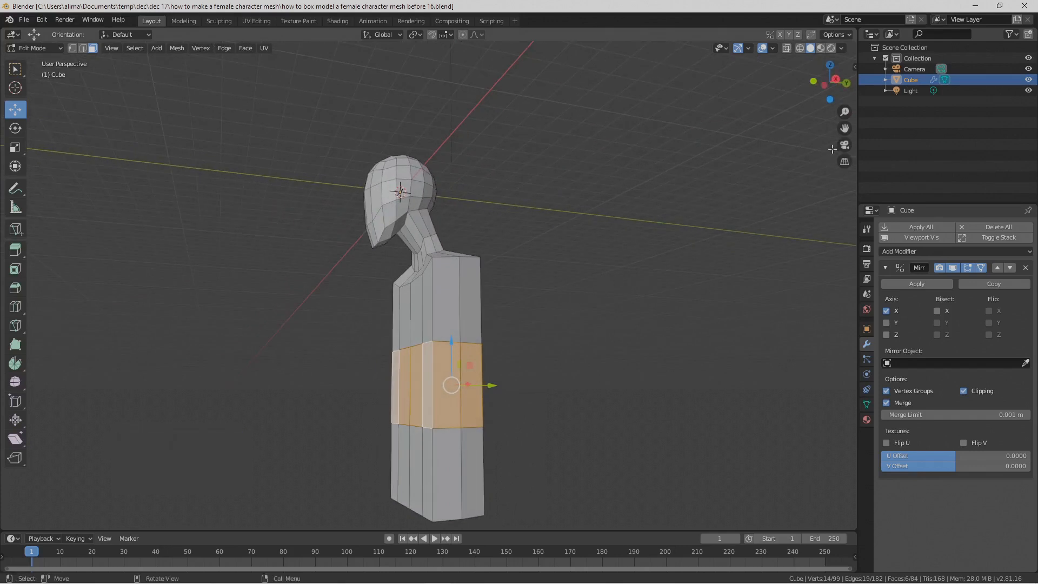
pyautogui.moveTo(847, 130); pyautogui.dragTo(610, 284)
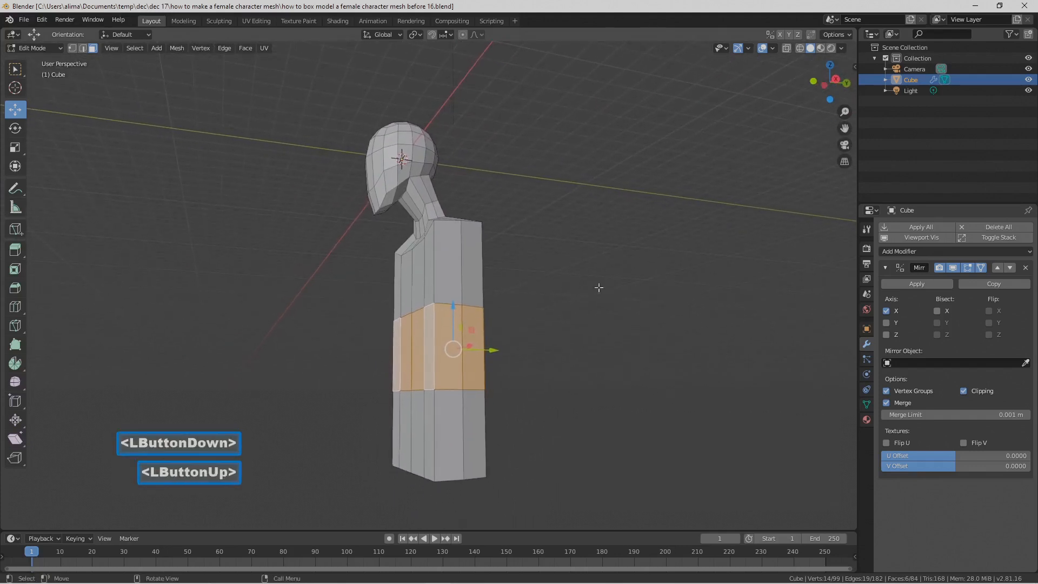
pyautogui.moveTo(482, 329); pyautogui.dragTo(454, 320, button='middle')
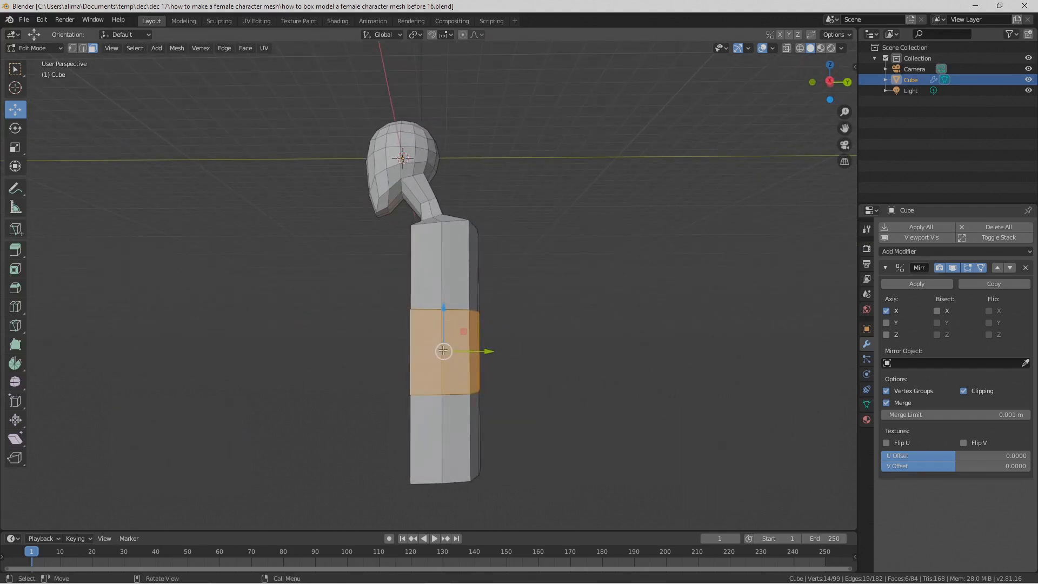
pyautogui.moveTo(407, 353); pyautogui.dragTo(433, 355, button='middle')
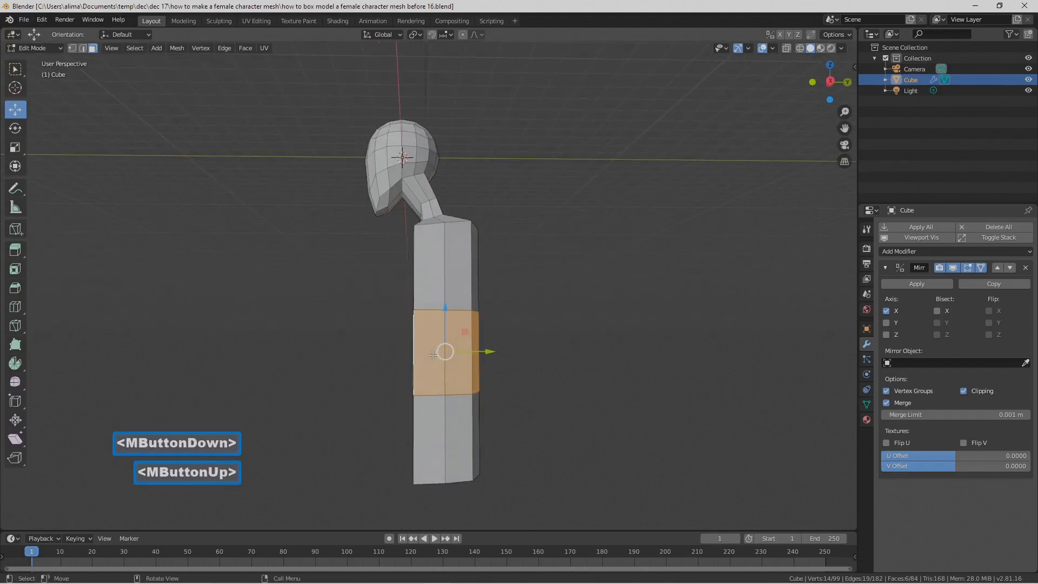
pyautogui.moveTo(490, 352); pyautogui.dragTo(437, 352)
pyautogui.moveTo(391, 314); pyautogui.dragTo(391, 296)
pyautogui.moveTo(442, 314); pyautogui.dragTo(440, 318, button='middle')
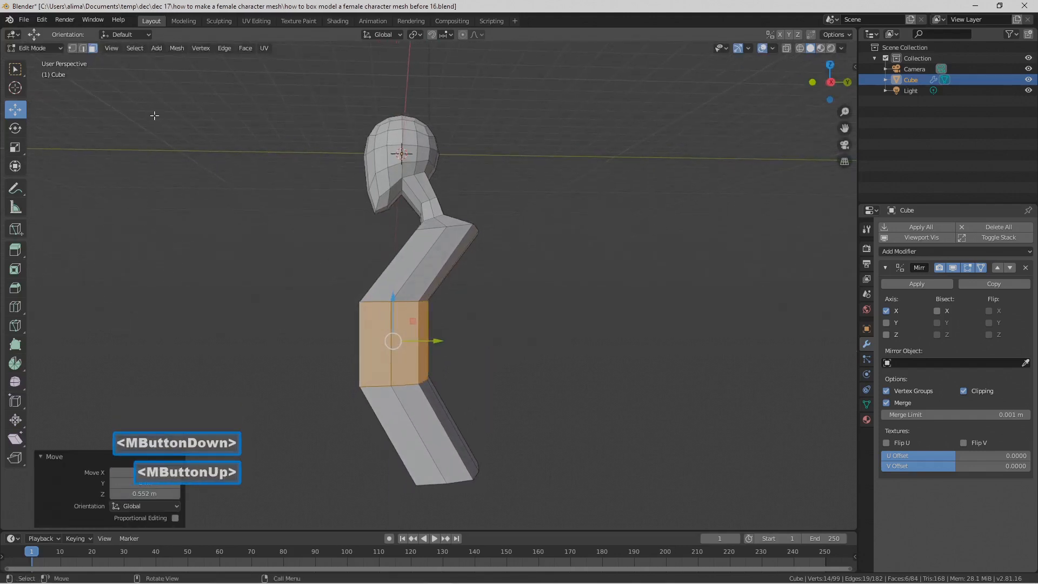
# Step: In the right orthographic view, shift the middle torso band slightly back along positive Y and raise it about 0.61 m along Z
pyautogui.click(111, 48)
pyautogui.moveTo(158, 172)
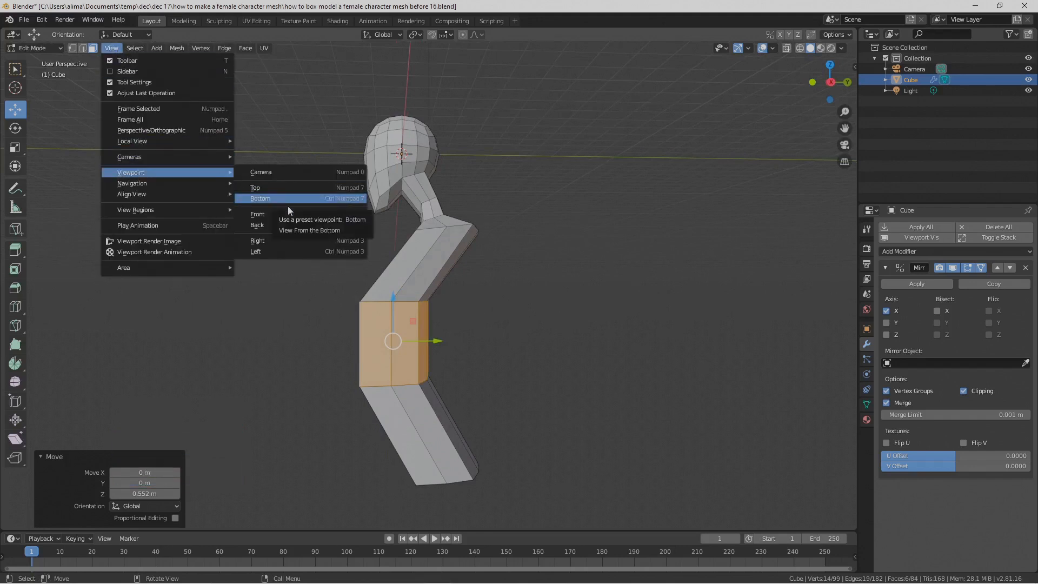
pyautogui.click(284, 239)
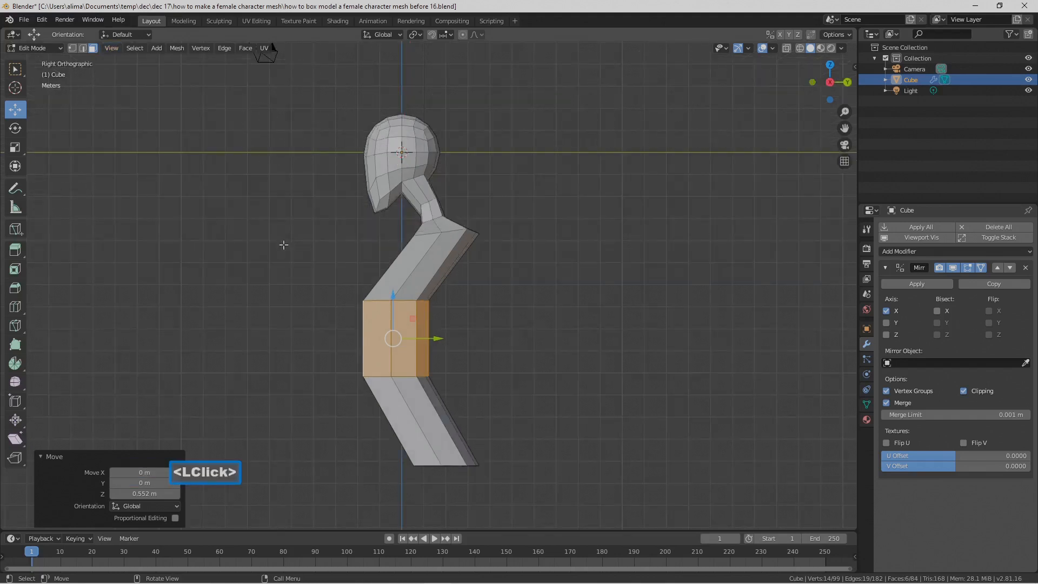
pyautogui.moveTo(436, 339); pyautogui.dragTo(447, 339)
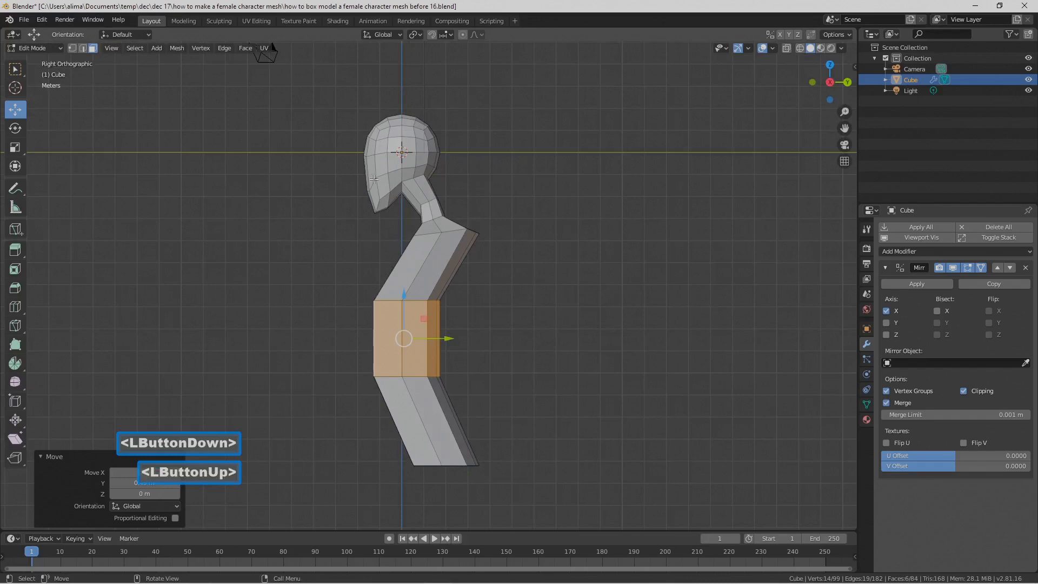
pyautogui.moveTo(403, 296); pyautogui.dragTo(405, 287)
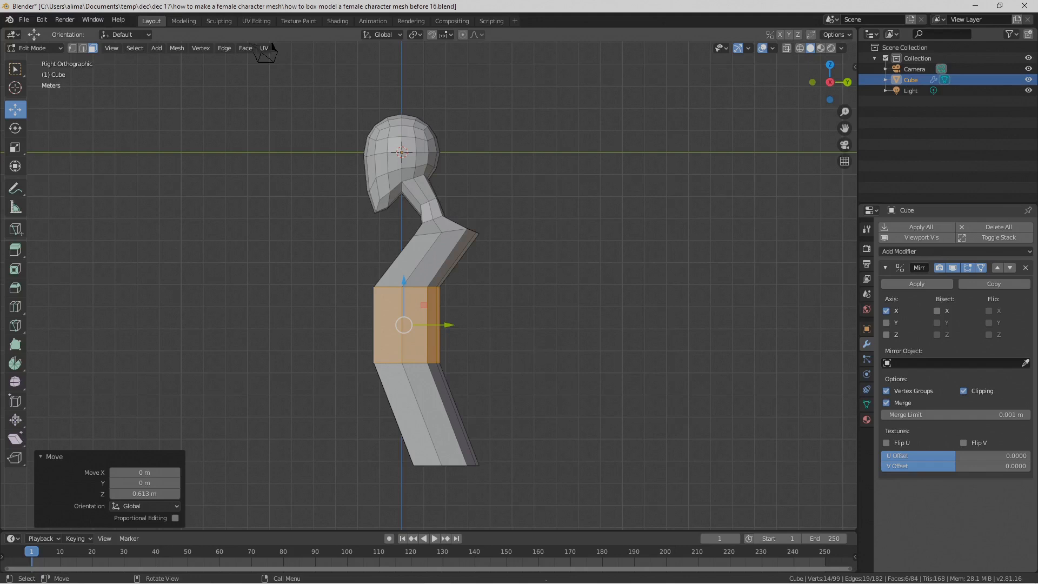
# Step: Rotate the middle torso band about -22.9° around the X axis and save the file as version "before 17"
pyautogui.press('r')
pyautogui.press('x')
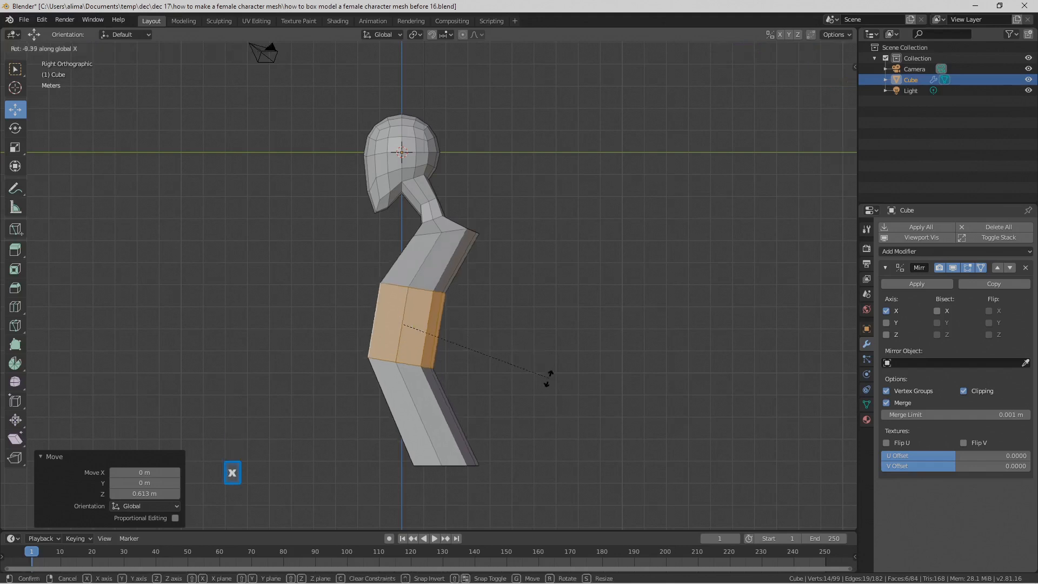
pyautogui.click(521, 404)
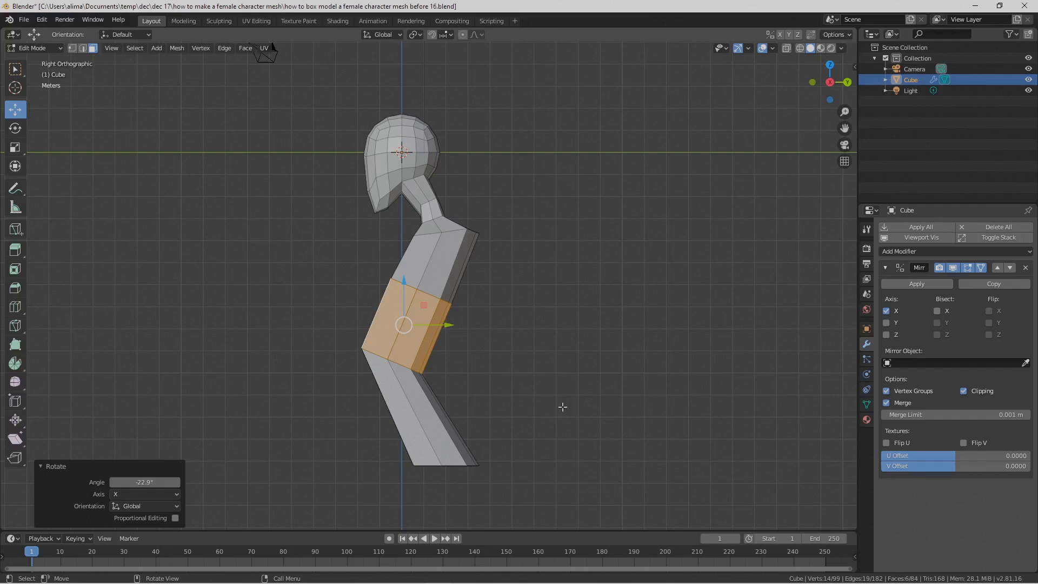
pyautogui.press('Pause')
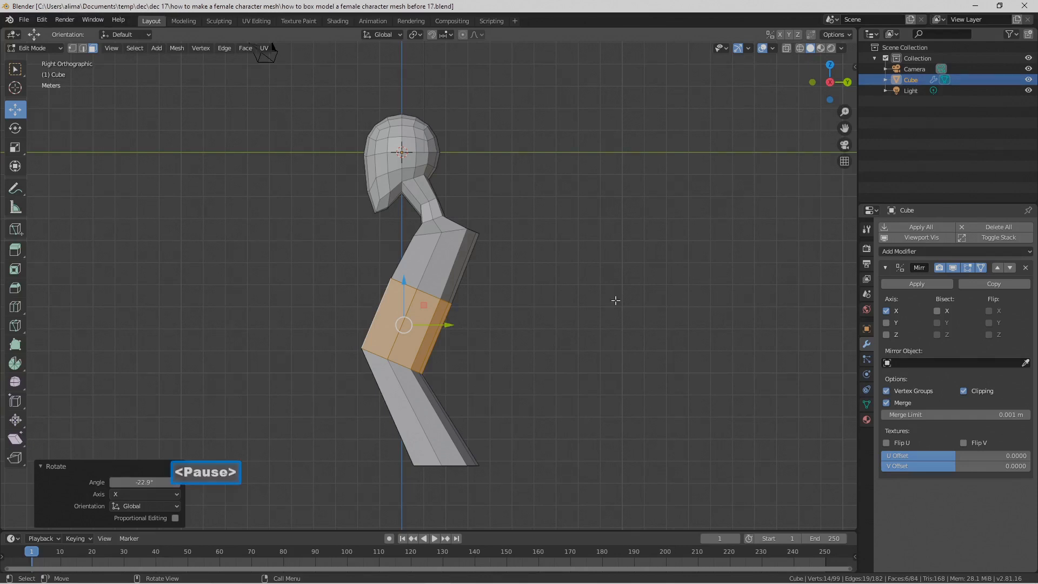
# Step: In the right orthographic view, move the torso's four underside faces about 2 m forward along negative Y and save the file as version "before 18"
pyautogui.click(533, 357)
pyautogui.moveTo(484, 450); pyautogui.dragTo(452, 377, button='middle')
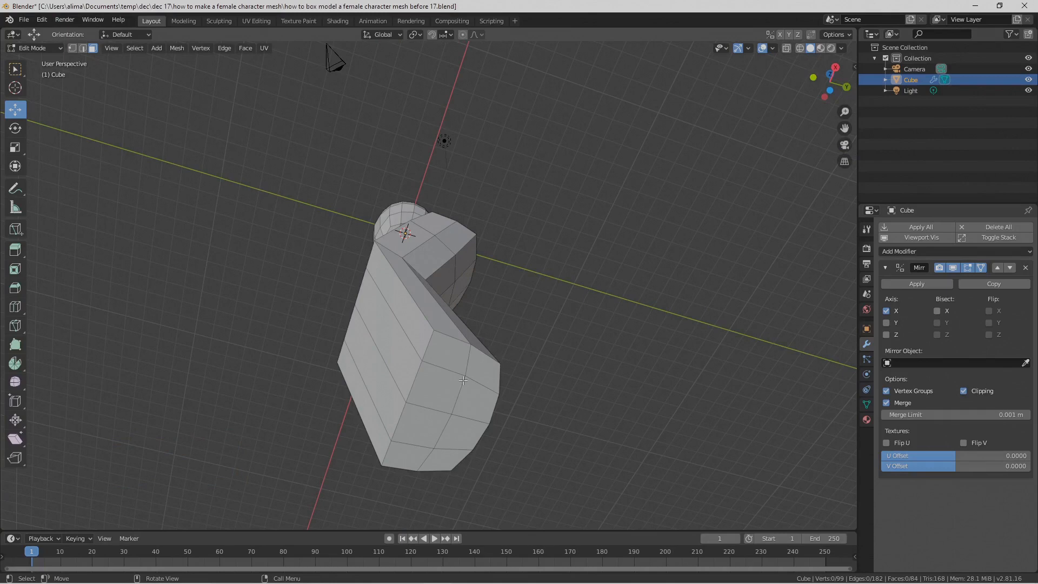
pyautogui.click(462, 380)
pyautogui.rightClick(461, 378)
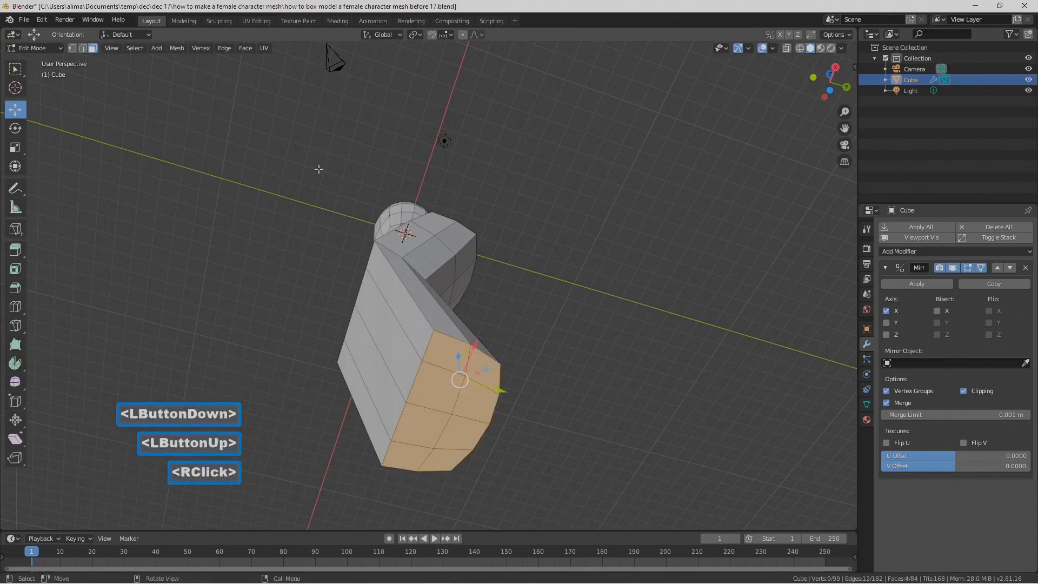
pyautogui.moveTo(421, 261); pyautogui.dragTo(390, 336, button='middle')
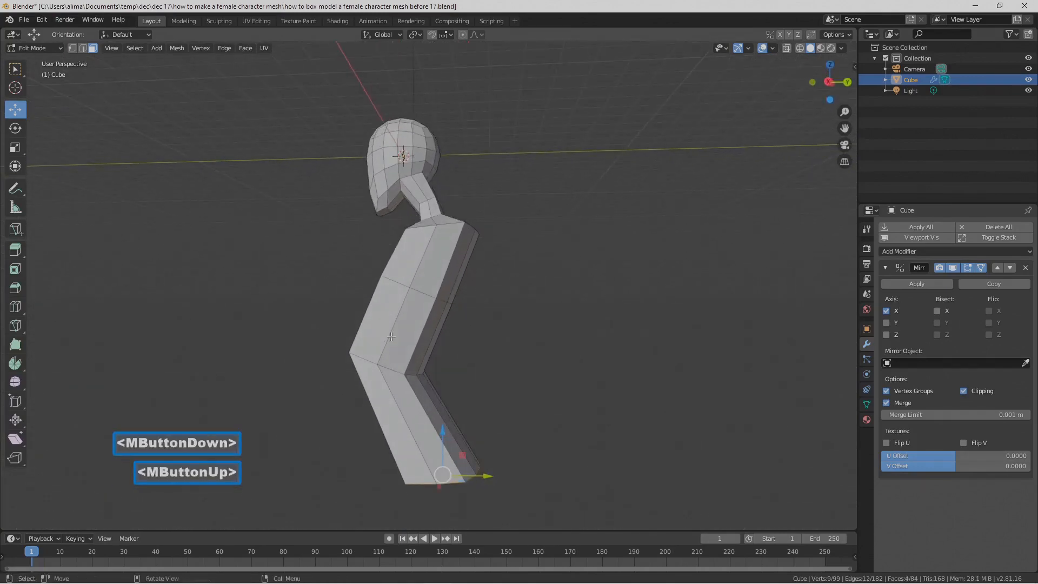
pyautogui.click(112, 48)
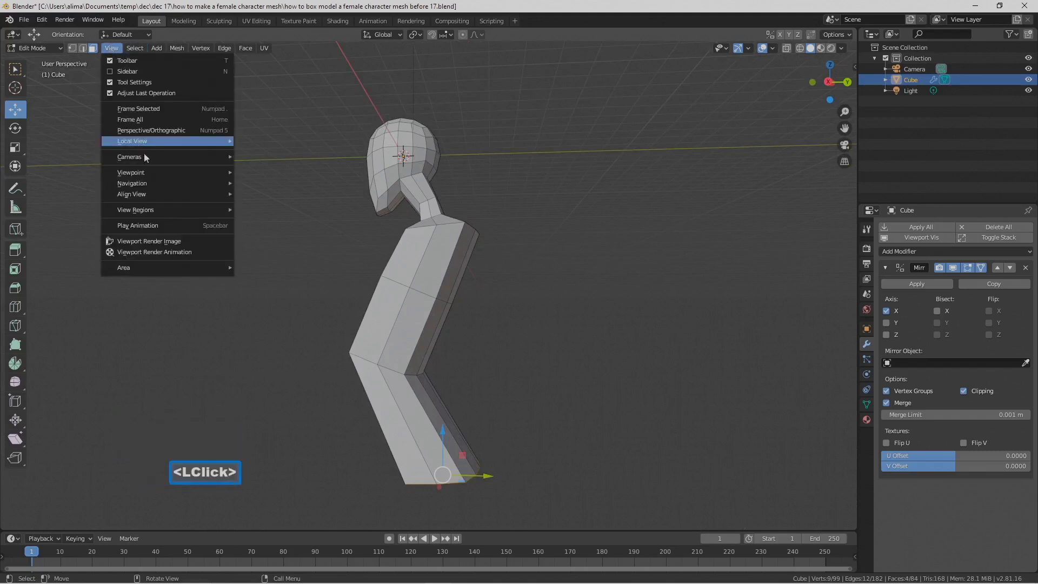
pyautogui.moveTo(162, 172)
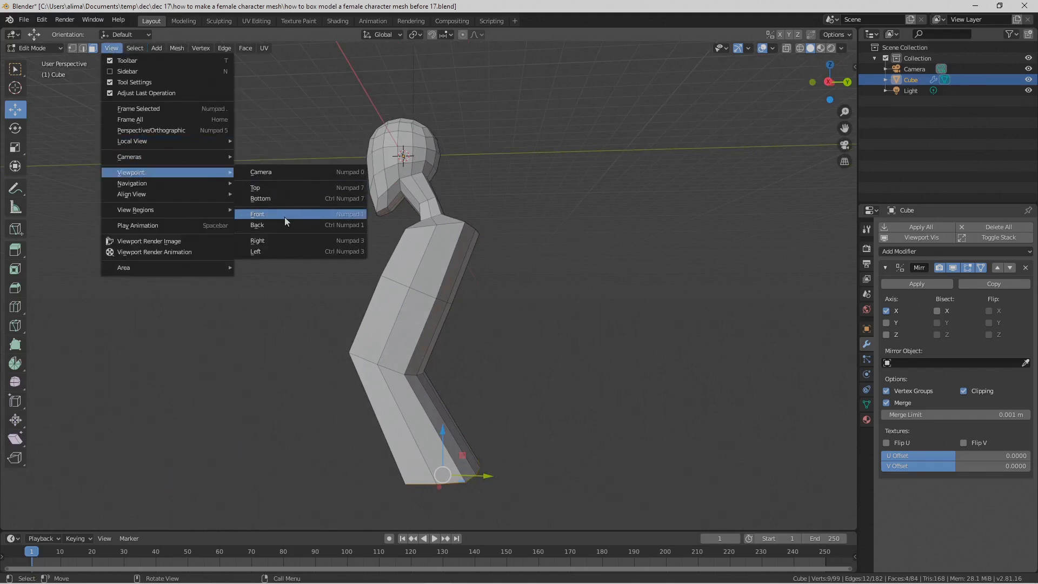
pyautogui.click(289, 240)
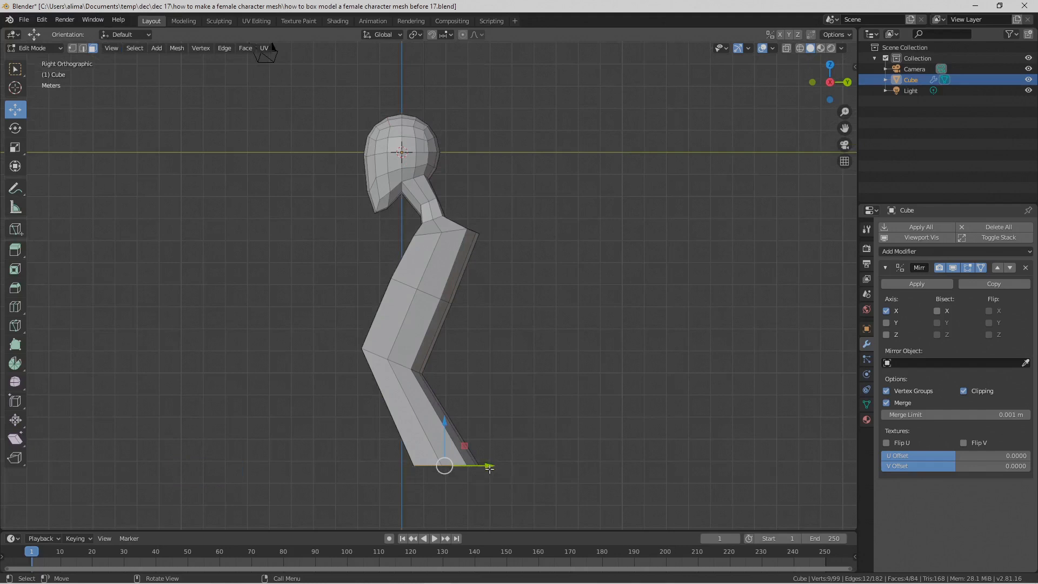
pyautogui.moveTo(489, 468); pyautogui.dragTo(445, 473)
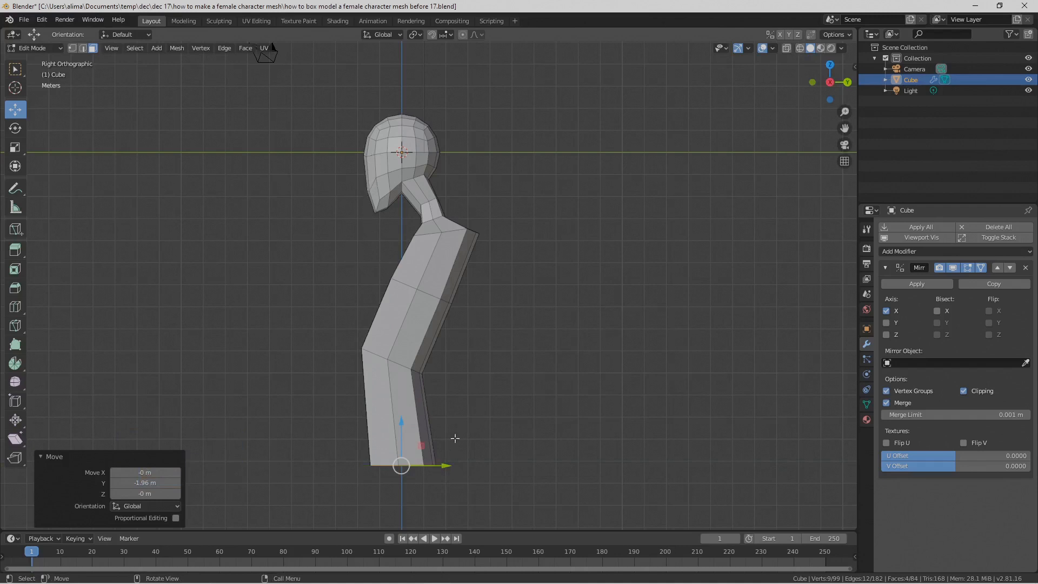
pyautogui.moveTo(442, 467); pyautogui.dragTo(442, 467)
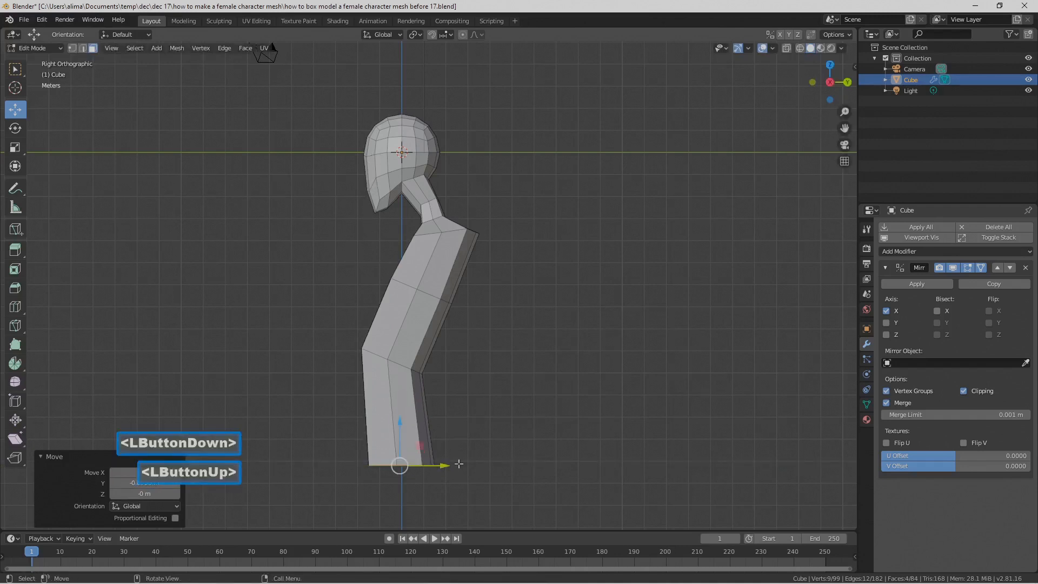
pyautogui.hotkey('ctrl', 'alt', 's')
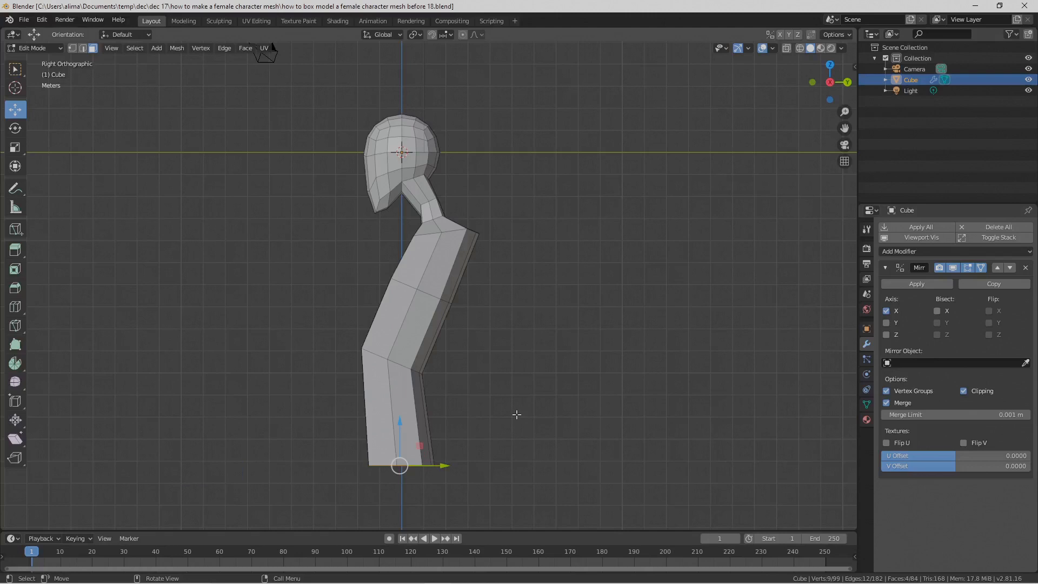
# Step: Scale the torso's underside faces by 2.125 along Y and move them 1.69 m back along positive Y
pyautogui.press('s')
pyautogui.press('y')
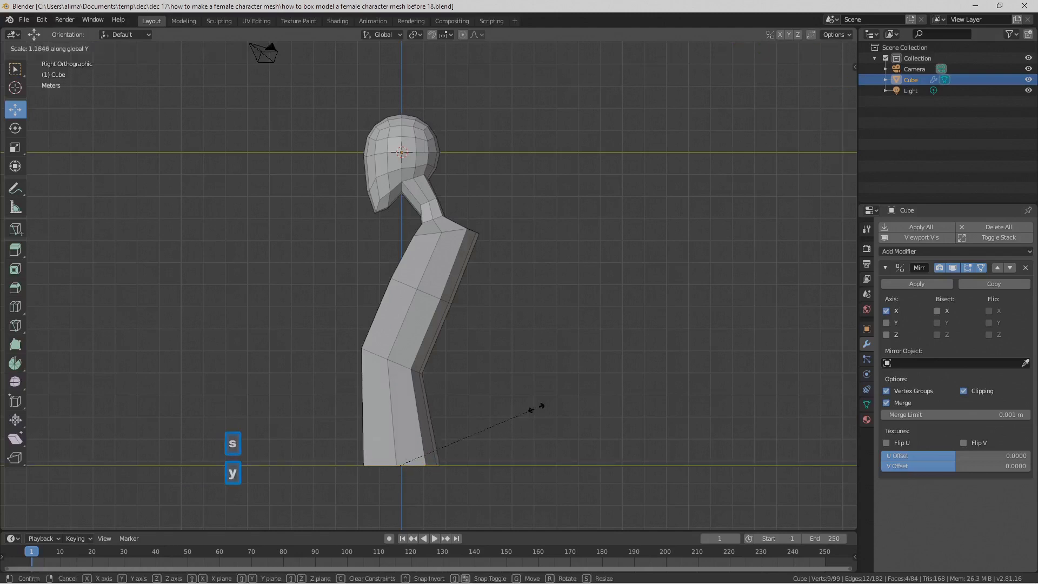
pyautogui.click(655, 372)
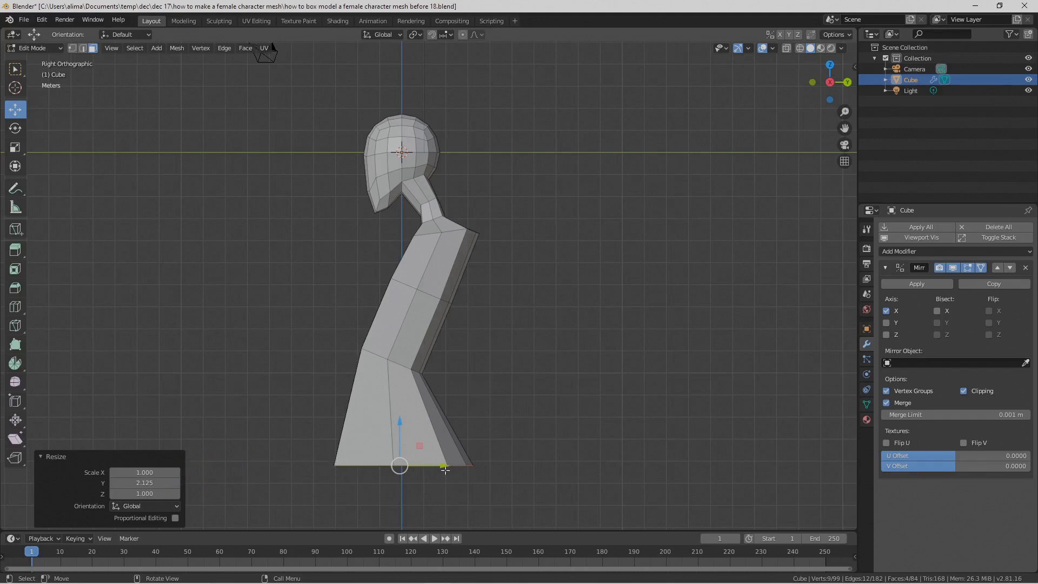
pyautogui.moveTo(443, 466); pyautogui.dragTo(505, 445)
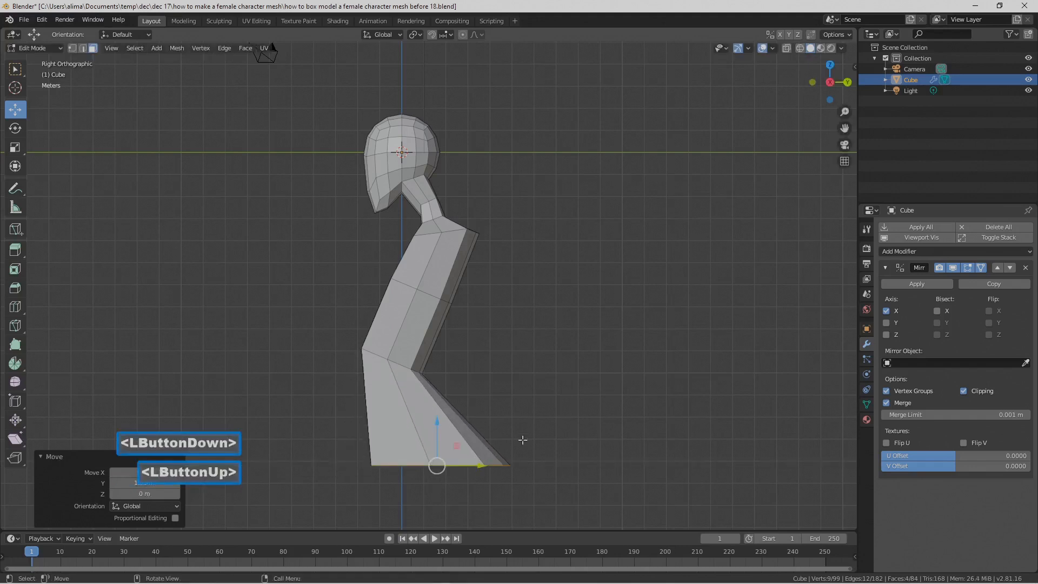
# Step: Rotate the torso's underside faces 39° around the X axis
pyautogui.press('r')
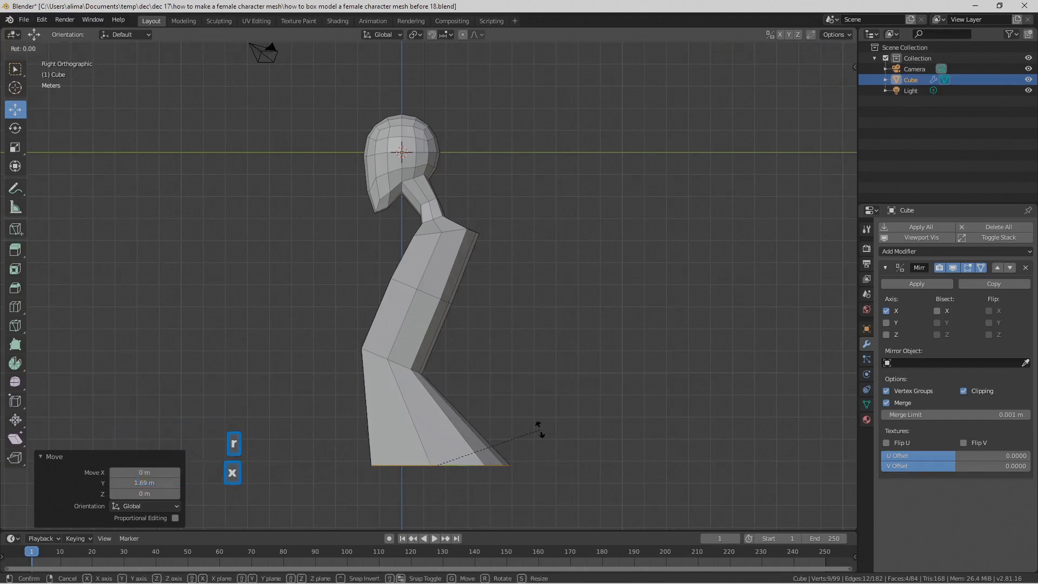
pyautogui.press('x')
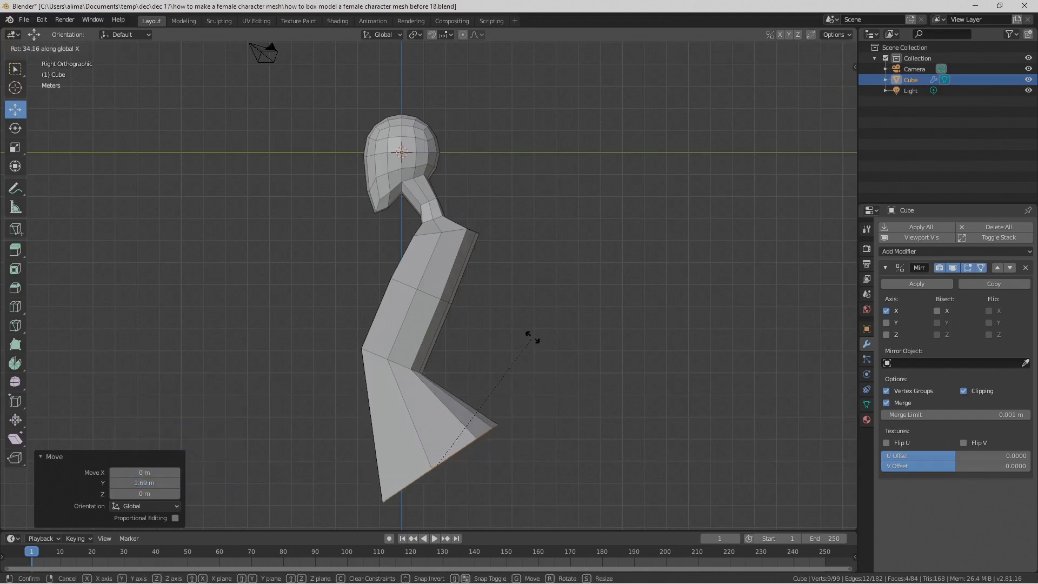
pyautogui.click(522, 328)
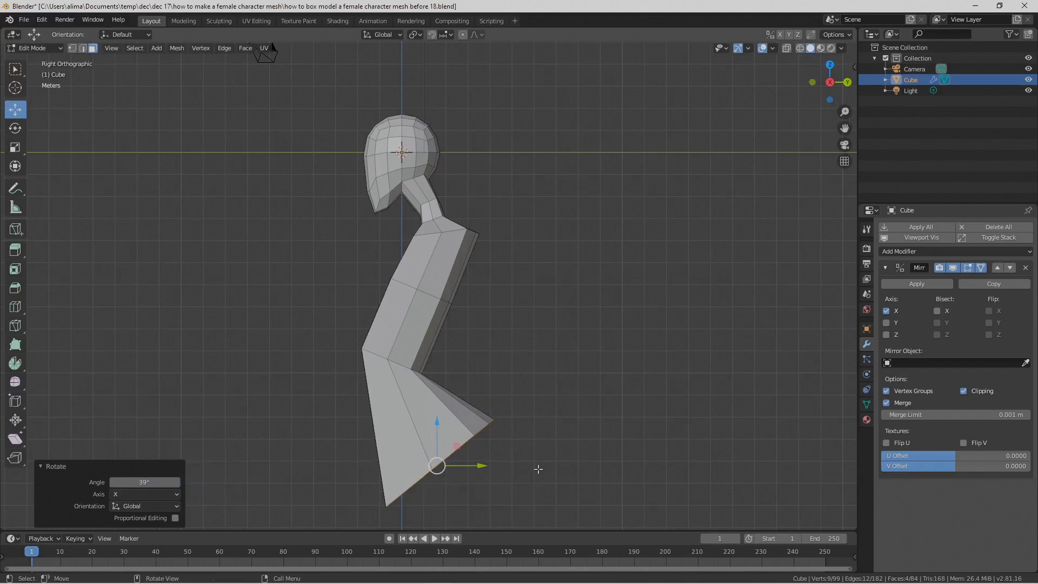
# Step: Lower the two inner vertices of the underside's front edge along Z and move the underside's middle side vertex 0.409 m outward along X
pyautogui.moveTo(512, 458); pyautogui.dragTo(409, 410, button='middle')
pyautogui.scroll(-1, 409, 409)
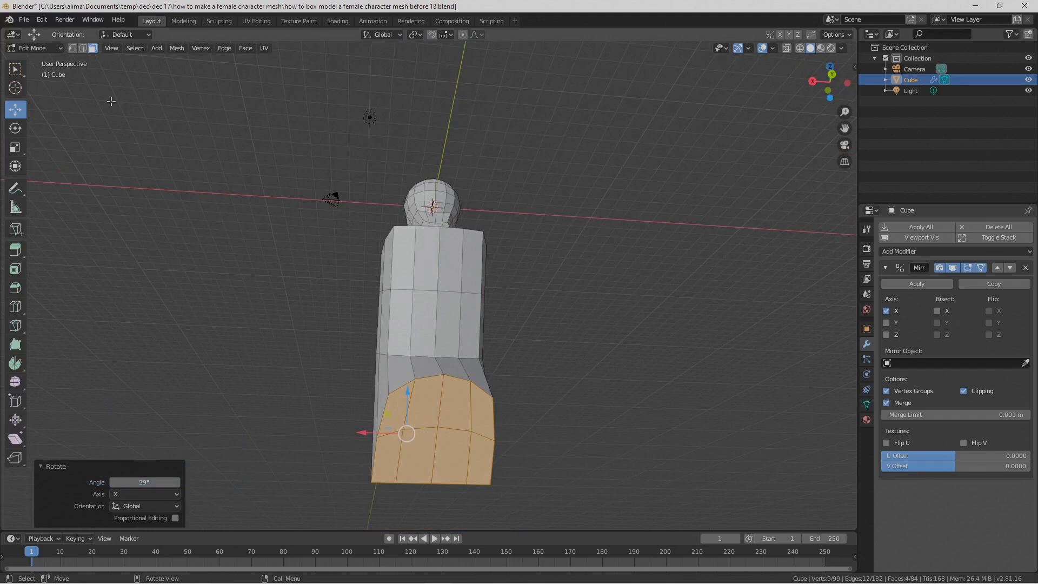
pyautogui.click(73, 50)
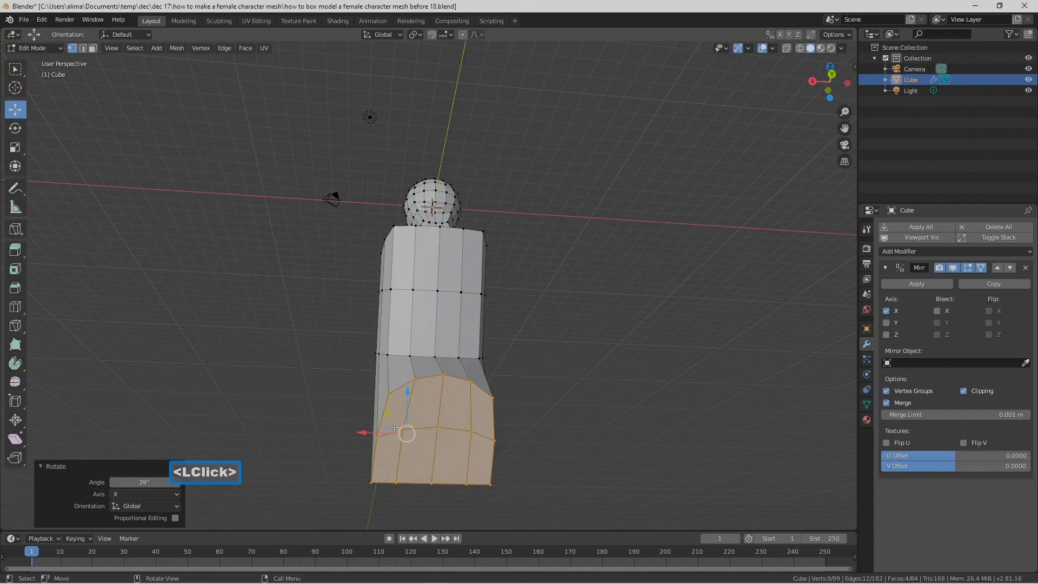
pyautogui.click(397, 480)
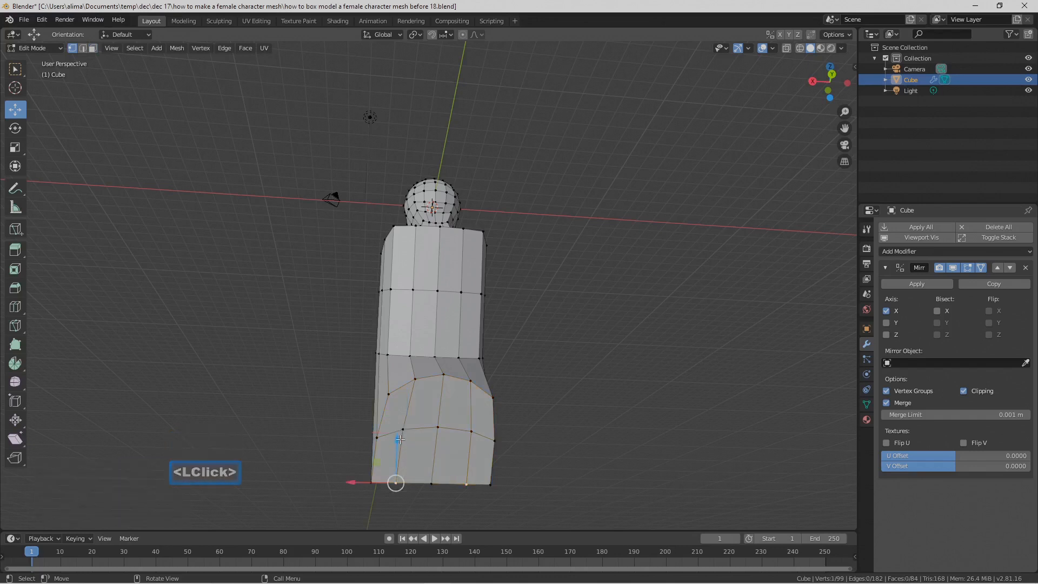
pyautogui.moveTo(397, 439); pyautogui.dragTo(425, 466)
pyautogui.rightClick(399, 446)
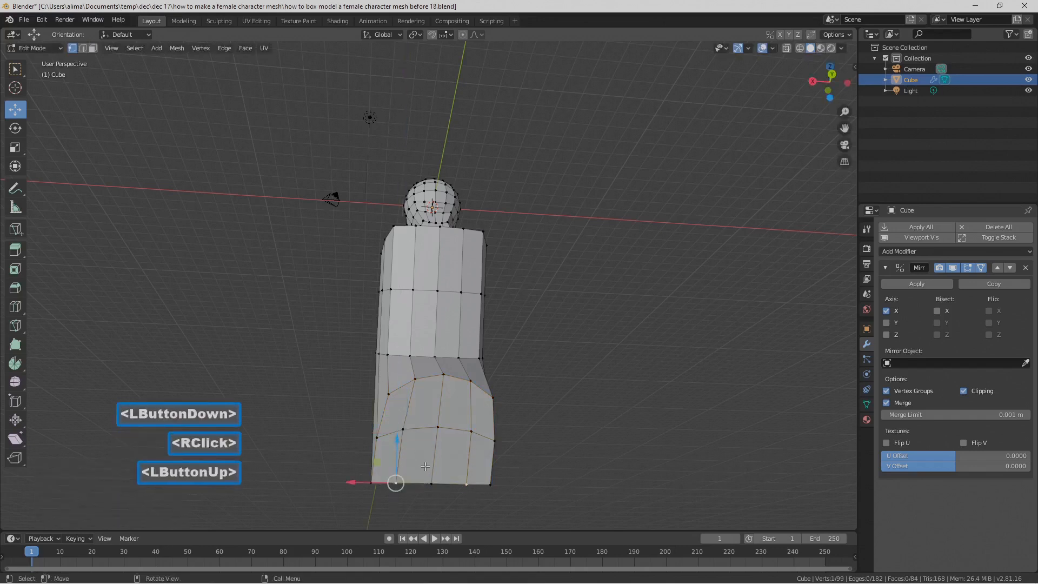
pyautogui.keyDown('shift'); pyautogui.click(432, 479); pyautogui.keyUp('shift')
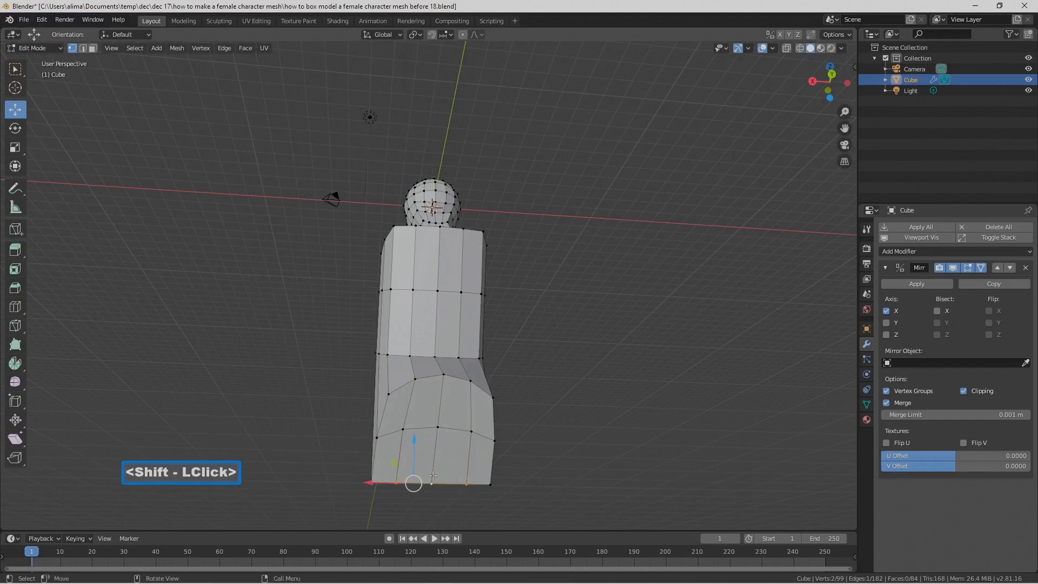
pyautogui.click(395, 480)
pyautogui.click(372, 482)
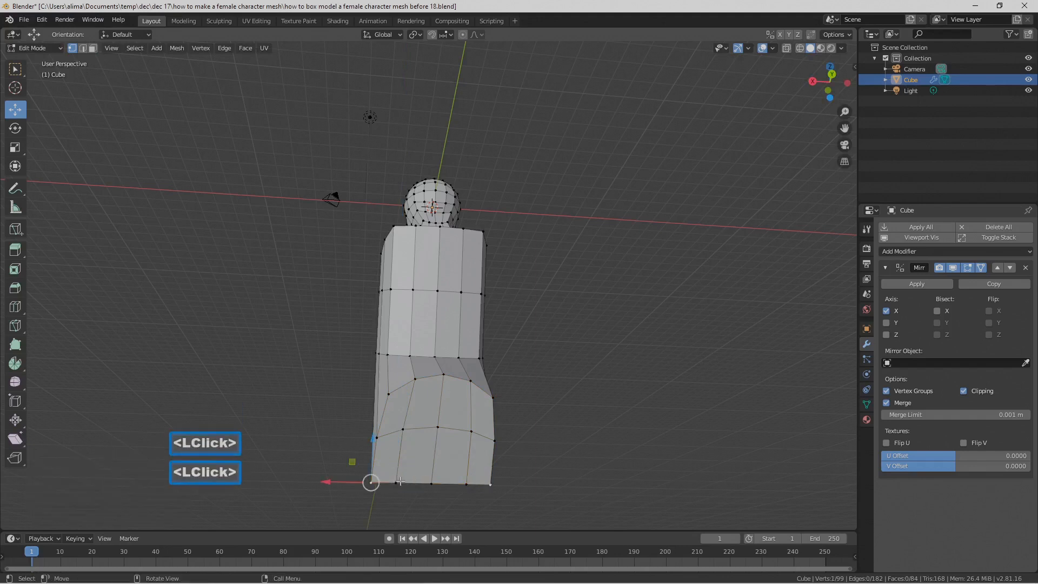
pyautogui.click(395, 483)
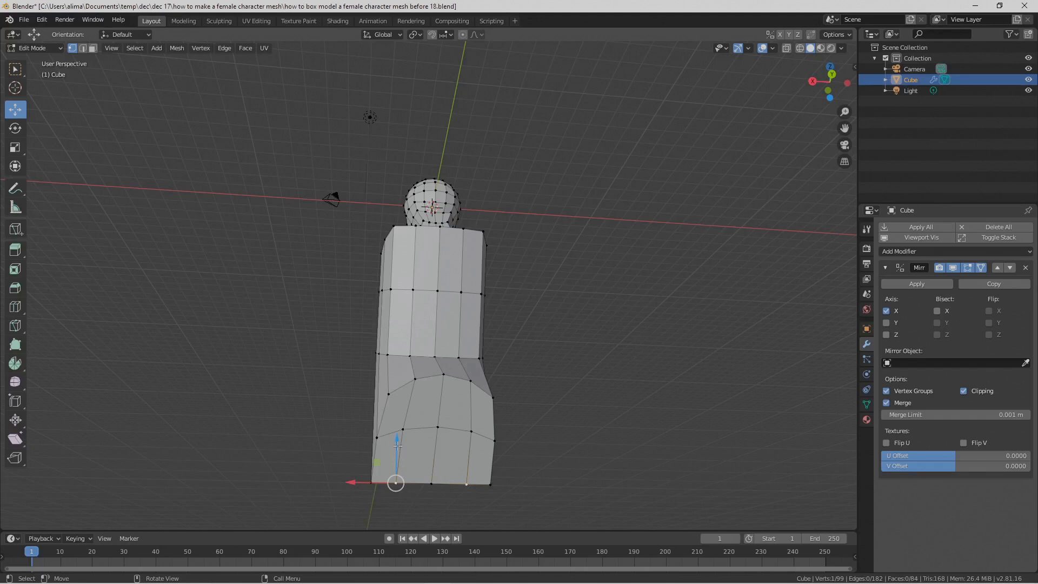
pyautogui.keyDown('shift'); pyautogui.click(430, 482); pyautogui.keyUp('shift')
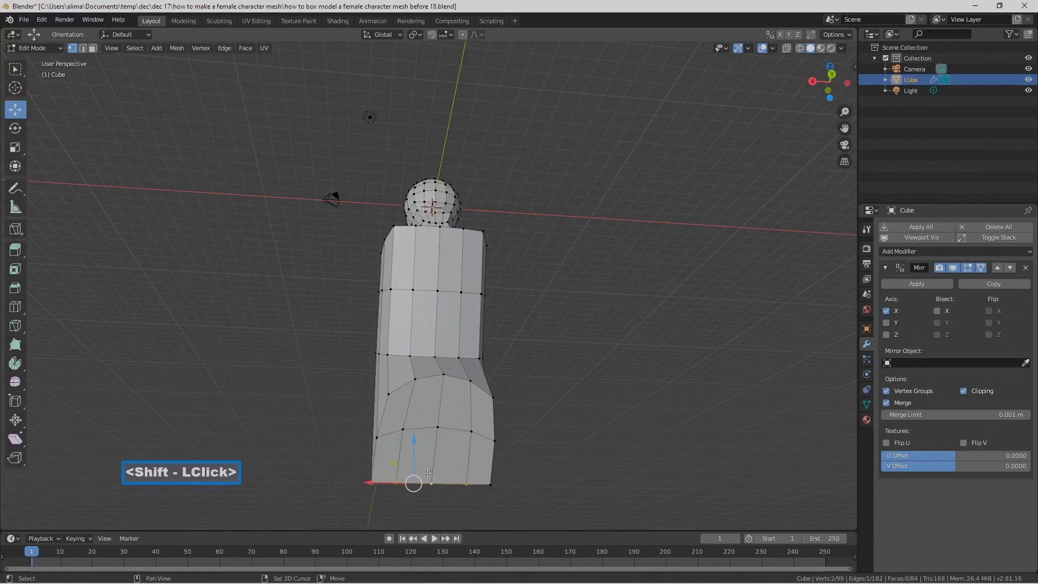
pyautogui.moveTo(411, 440); pyautogui.dragTo(417, 461)
pyautogui.click(376, 436)
pyautogui.moveTo(358, 436); pyautogui.dragTo(340, 435)
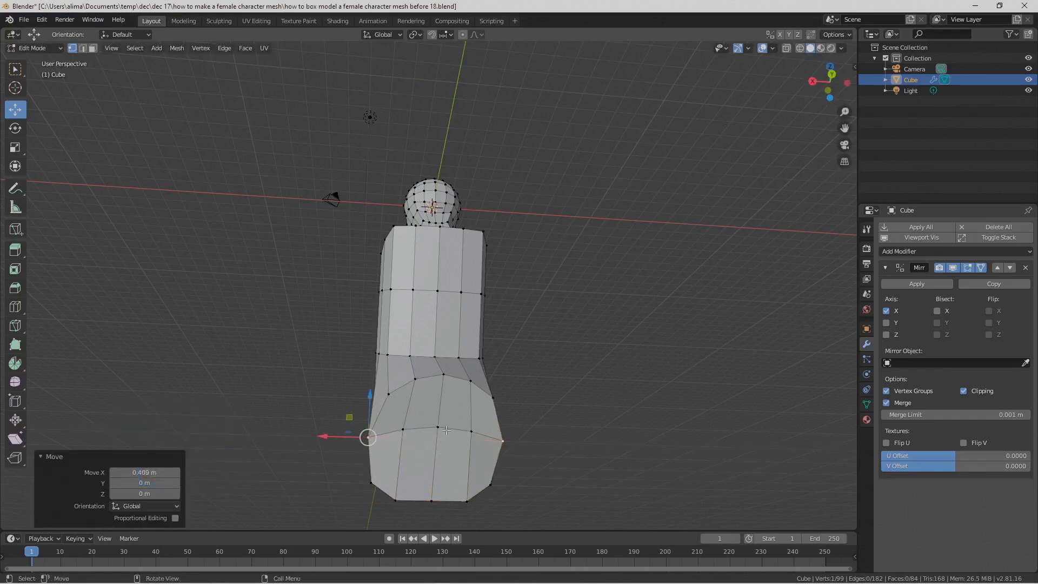
# Step: Select the two inner underside faces beside the centre line and move them -0.692 m along X
pyautogui.click(83, 48)
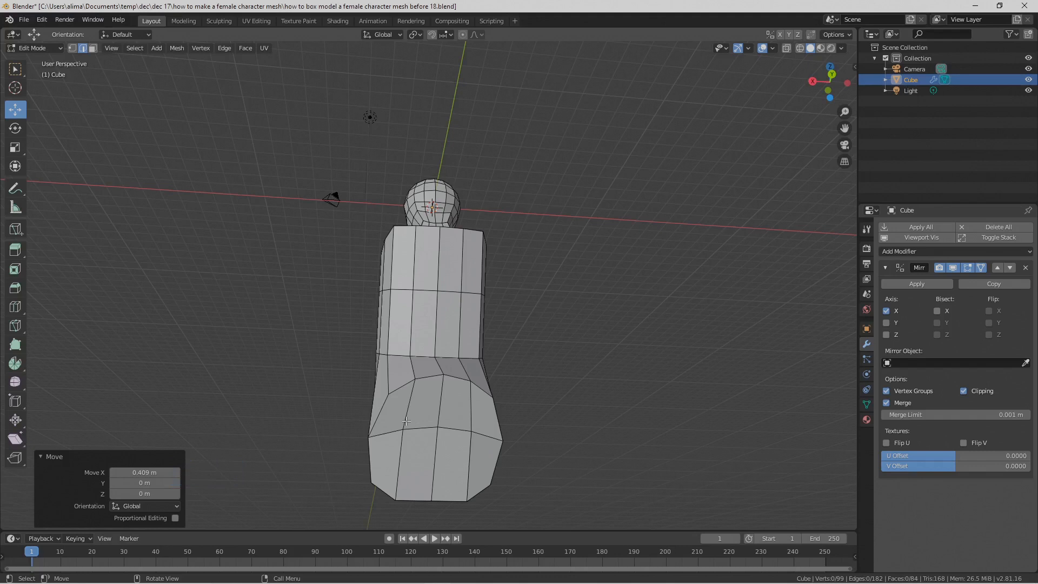
pyautogui.click(92, 48)
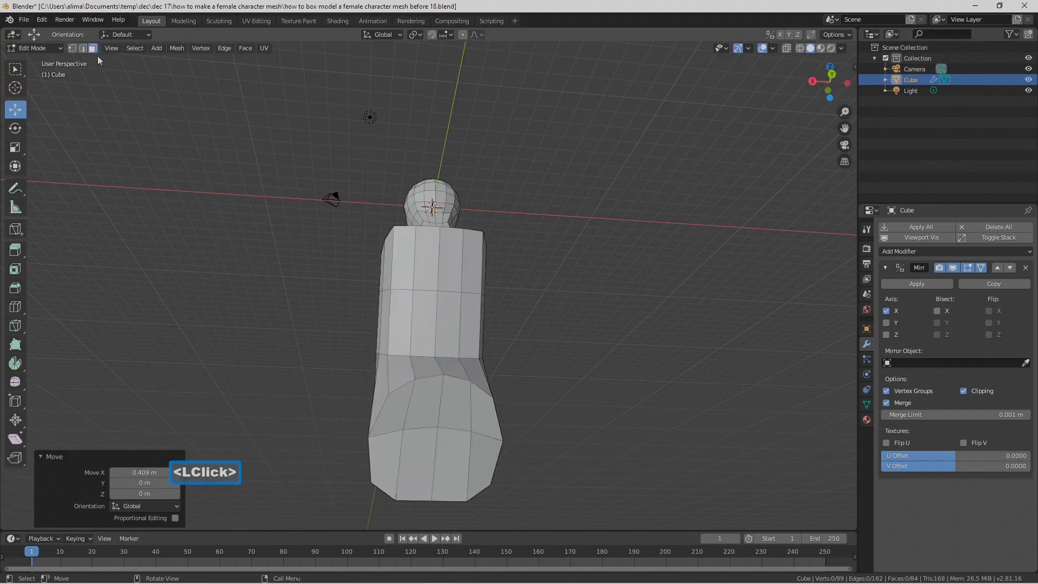
pyautogui.click(424, 389)
pyautogui.keyDown('shift'); pyautogui.click(413, 462); pyautogui.keyUp('shift')
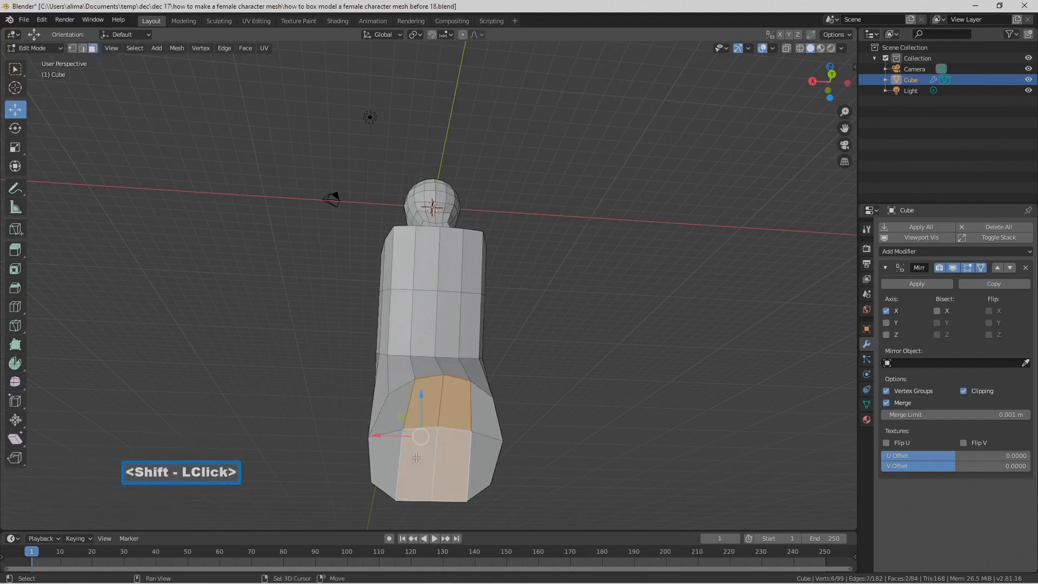
pyautogui.moveTo(381, 436); pyautogui.dragTo(418, 439)
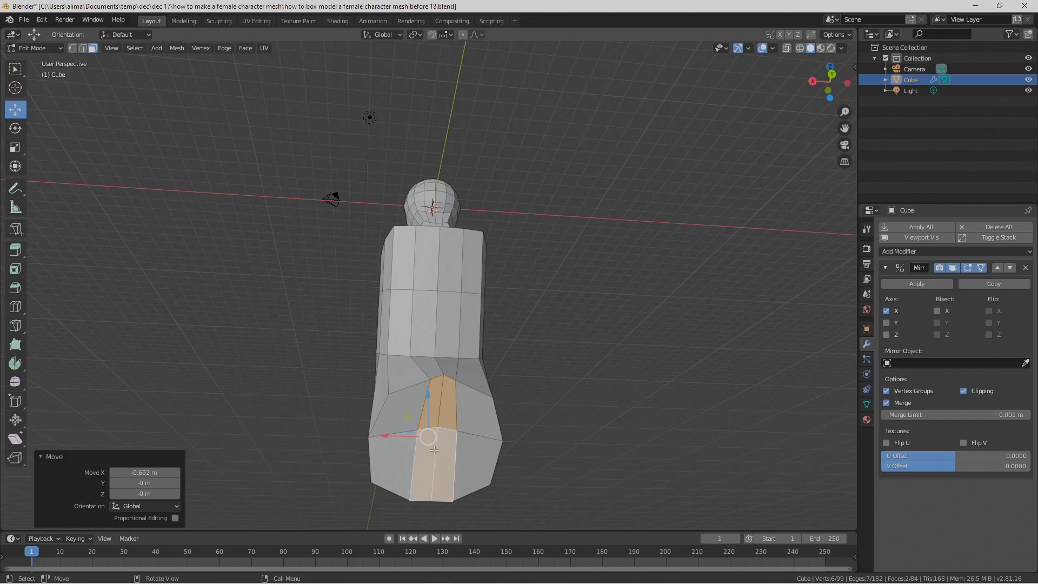
# Step: Move the two outer side edges of the underside slightly outward along X and save the file as version "before 19"
pyautogui.moveTo(422, 456); pyautogui.dragTo(450, 450, button='middle')
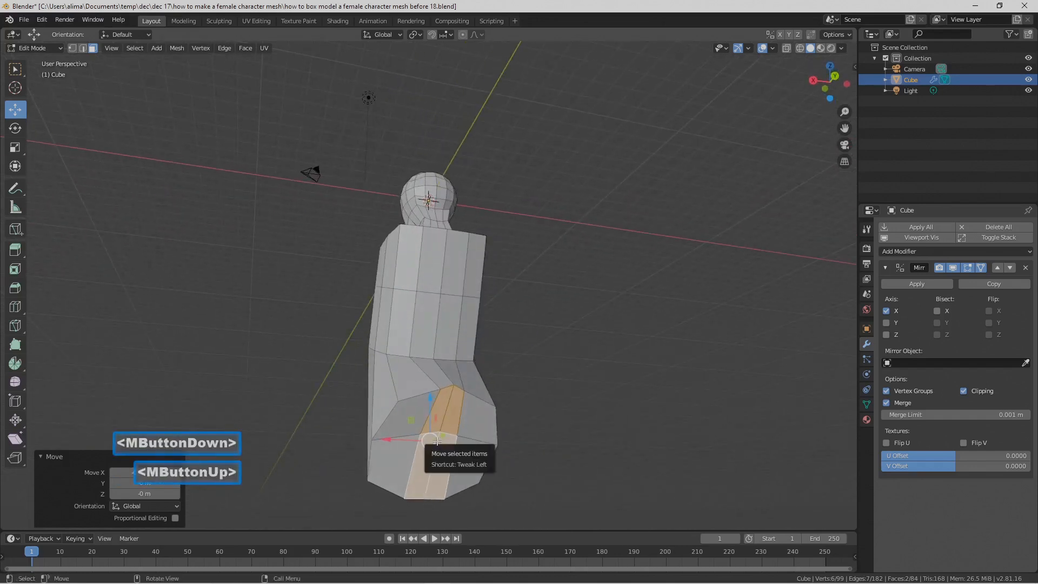
pyautogui.click(382, 417)
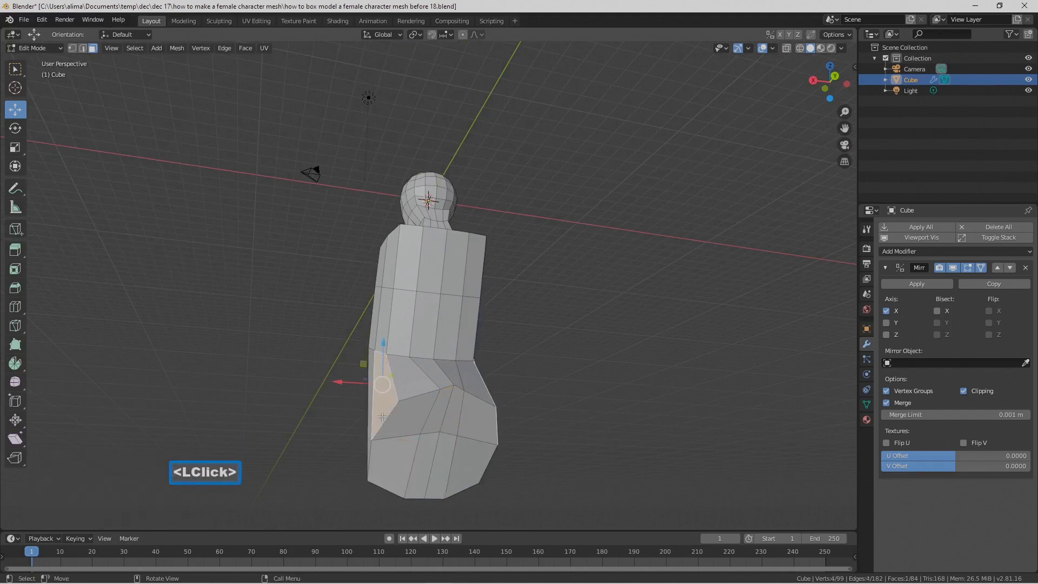
pyautogui.click(82, 48)
pyautogui.click(373, 403)
pyautogui.keyDown('shift'); pyautogui.click(372, 463); pyautogui.keyUp('shift')
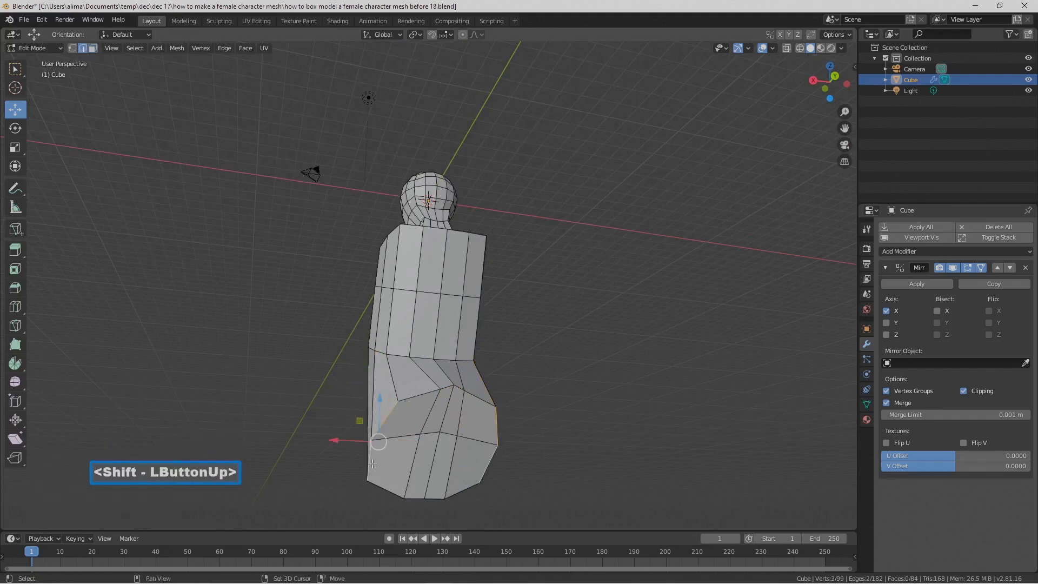
pyautogui.moveTo(347, 439); pyautogui.dragTo(335, 439)
pyautogui.moveTo(423, 422); pyautogui.dragTo(399, 411, button='middle')
pyautogui.moveTo(399, 412); pyautogui.dragTo(631, 455, button='middle')
pyautogui.click(634, 427)
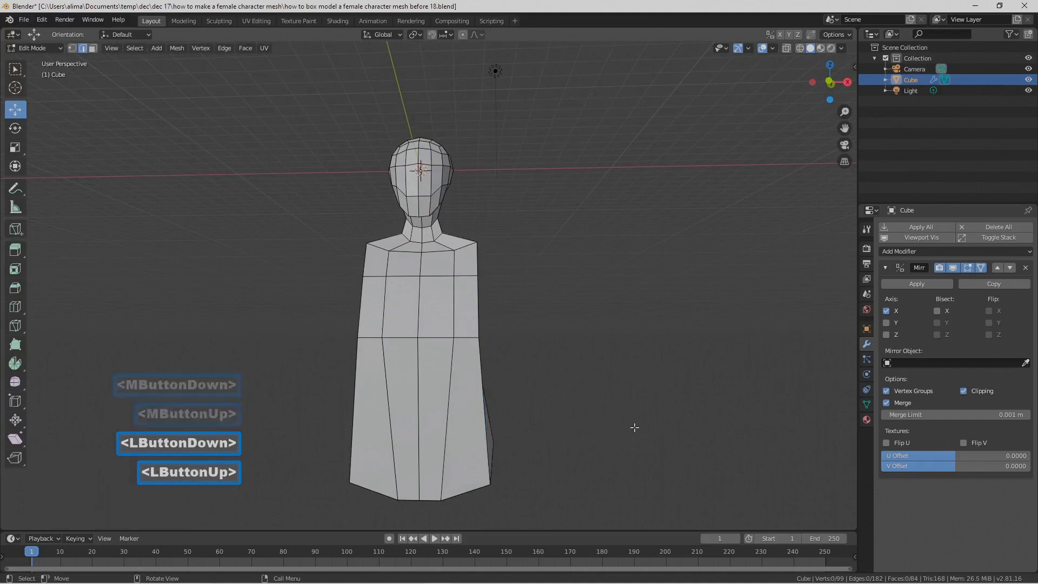
pyautogui.press('Pause')
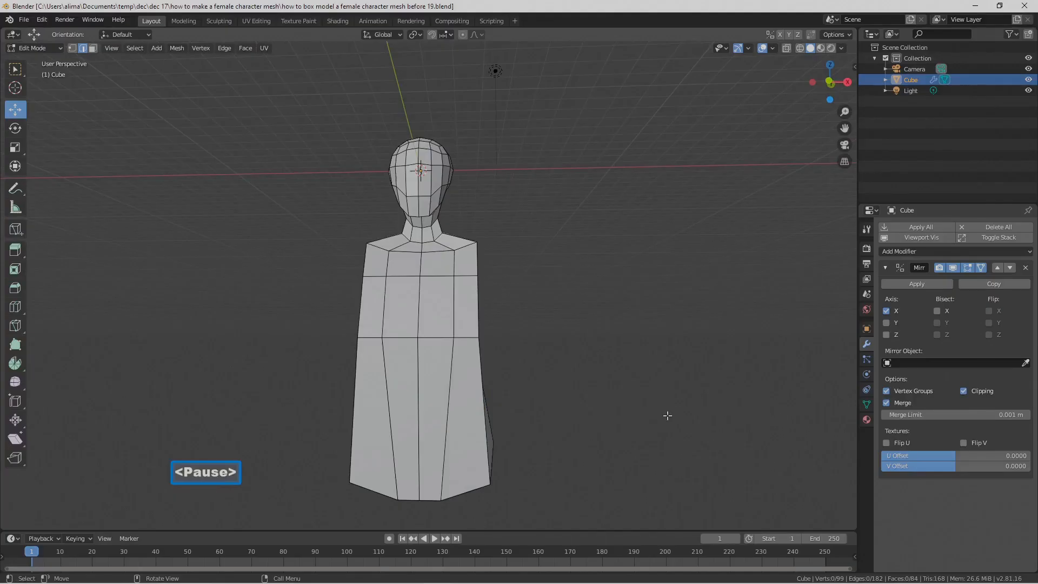
# Step: Select the two inner underside faces beside the centre line and extrude them 3.5 m along their normal
pyautogui.moveTo(668, 416); pyautogui.dragTo(479, 338, button='middle')
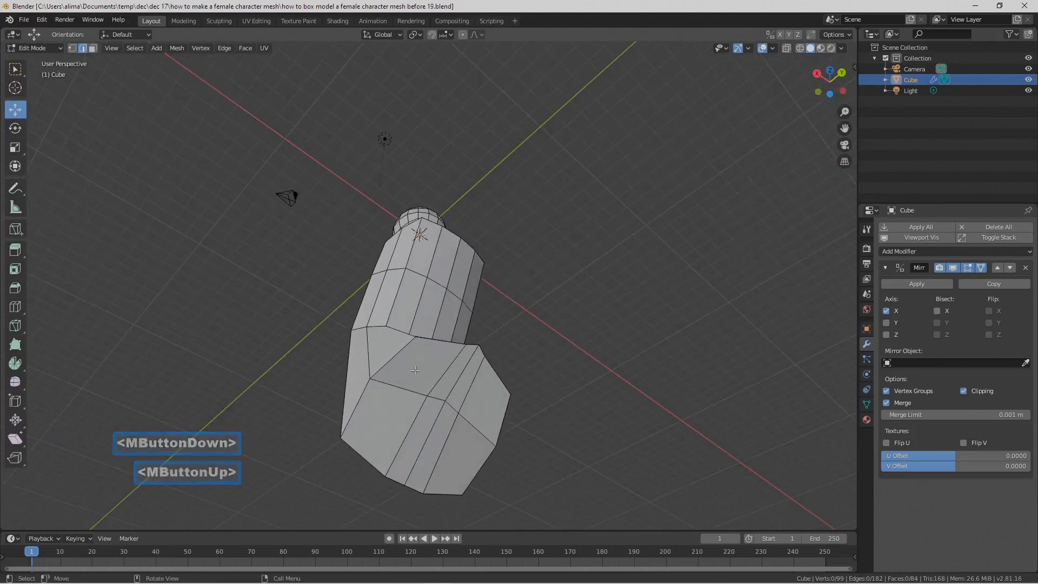
pyautogui.click(446, 380)
pyautogui.click(93, 48)
pyautogui.click(455, 365)
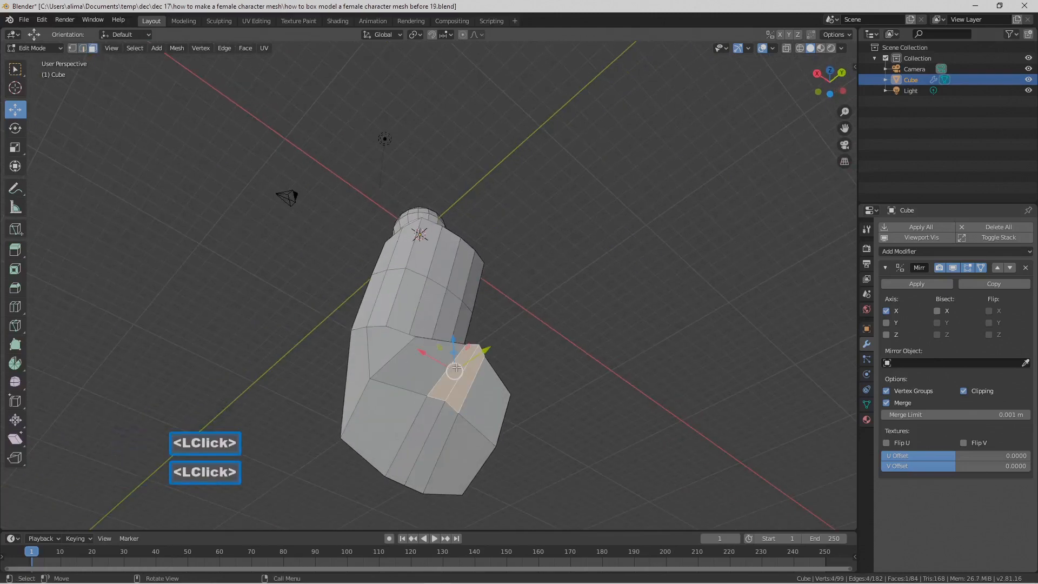
pyautogui.keyDown('shift'); pyautogui.click(426, 423); pyautogui.keyUp('shift')
pyautogui.scroll(-2, 426, 424)
pyautogui.moveTo(426, 423); pyautogui.dragTo(489, 415, button='middle')
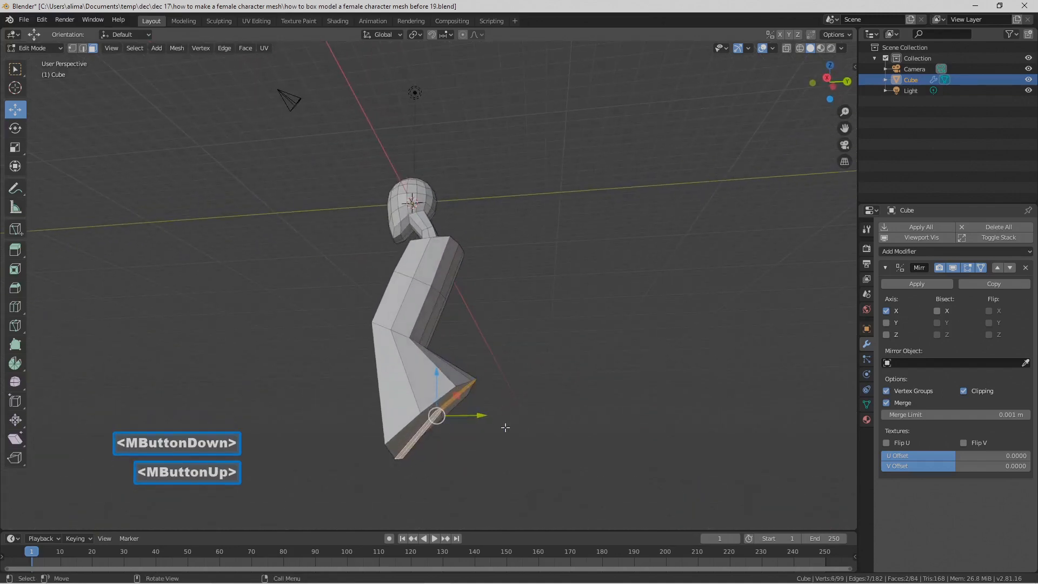
pyautogui.press('e')
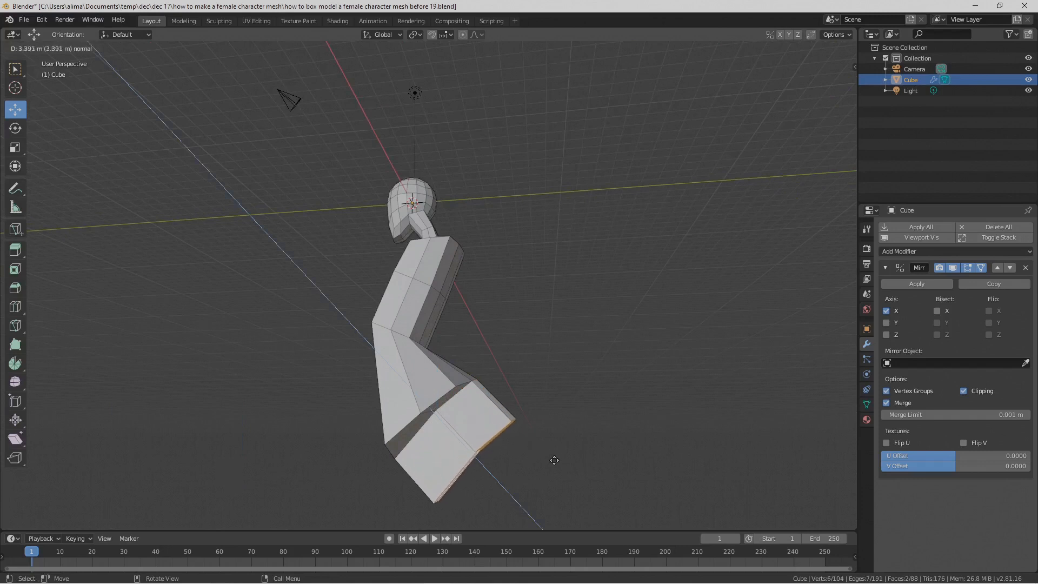
pyautogui.click(579, 458)
# Step: Scale the extruded underside faces to 0.341 and tilt them around the X axis
pyautogui.press('s')
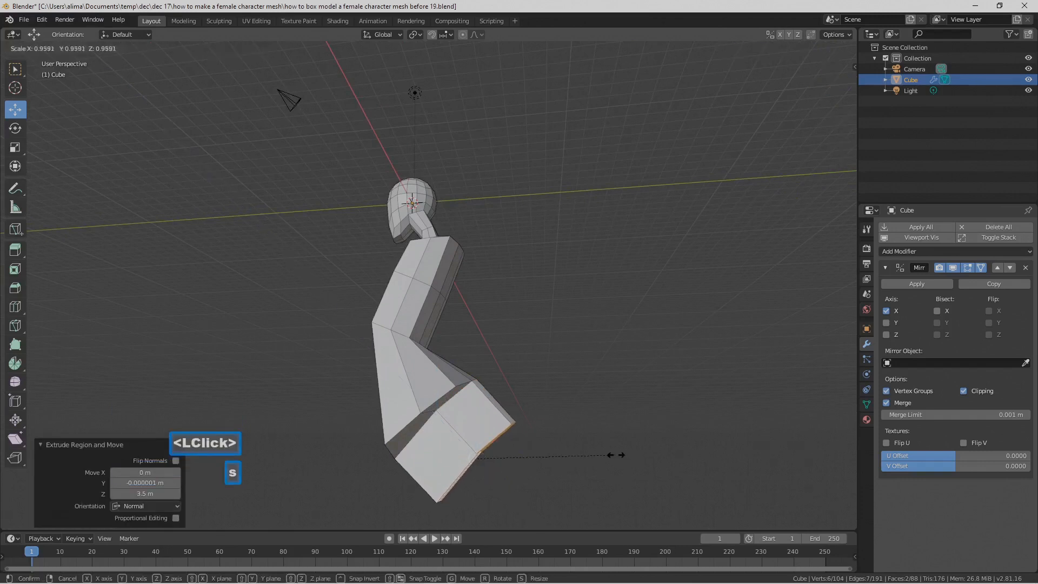
pyautogui.click(527, 456)
pyautogui.moveTo(525, 455); pyautogui.dragTo(553, 456, button='middle')
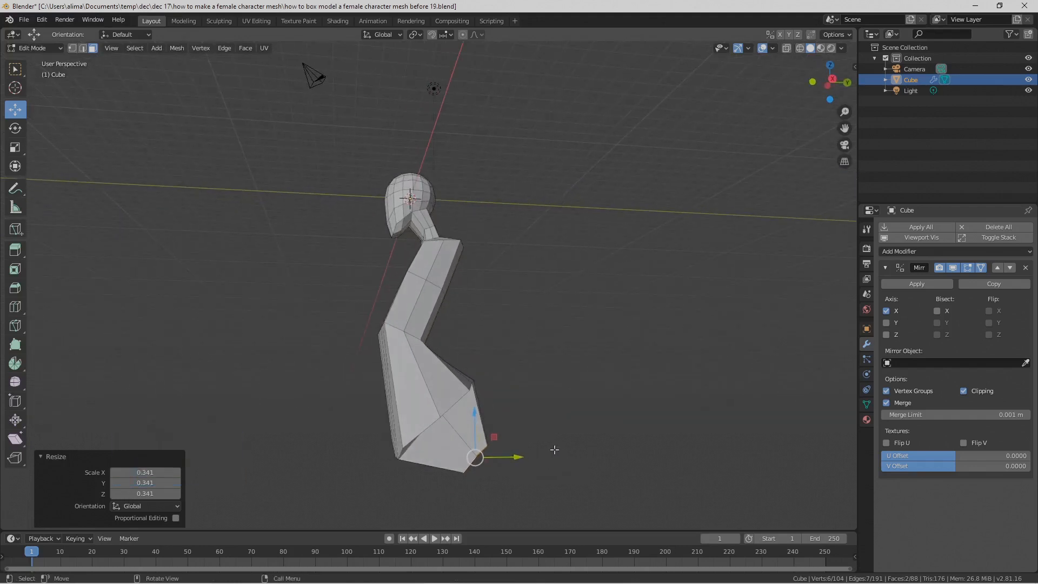
pyautogui.press('r')
pyautogui.press('x')
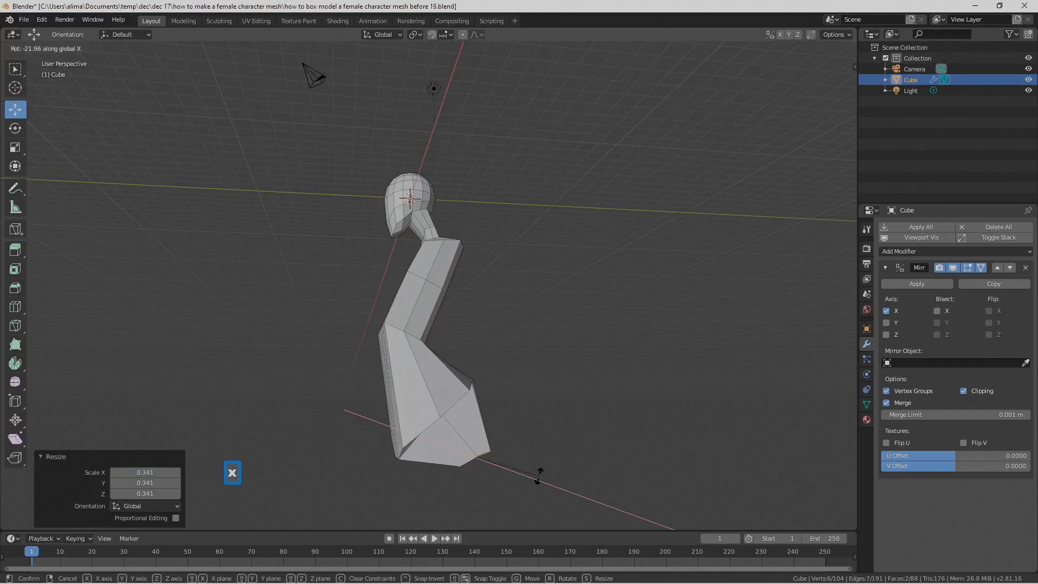
pyautogui.click(536, 472)
# Step: Lower the extruded end faces slightly, move them -0.31 m along Y, and rotate them again around the X axis
pyautogui.moveTo(477, 414); pyautogui.dragTo(478, 424)
pyautogui.moveTo(518, 466); pyautogui.dragTo(514, 466)
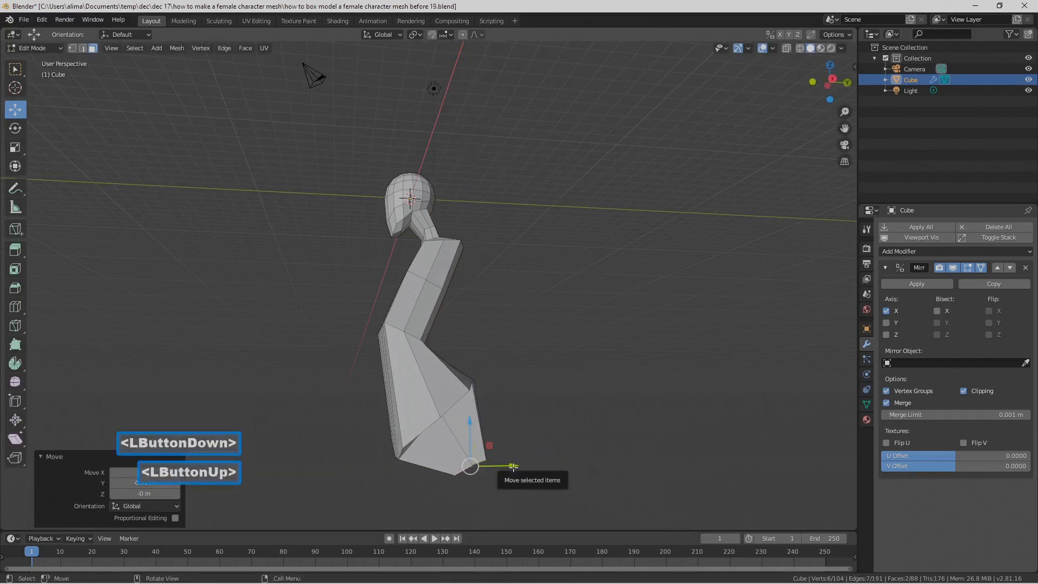
pyautogui.press('r')
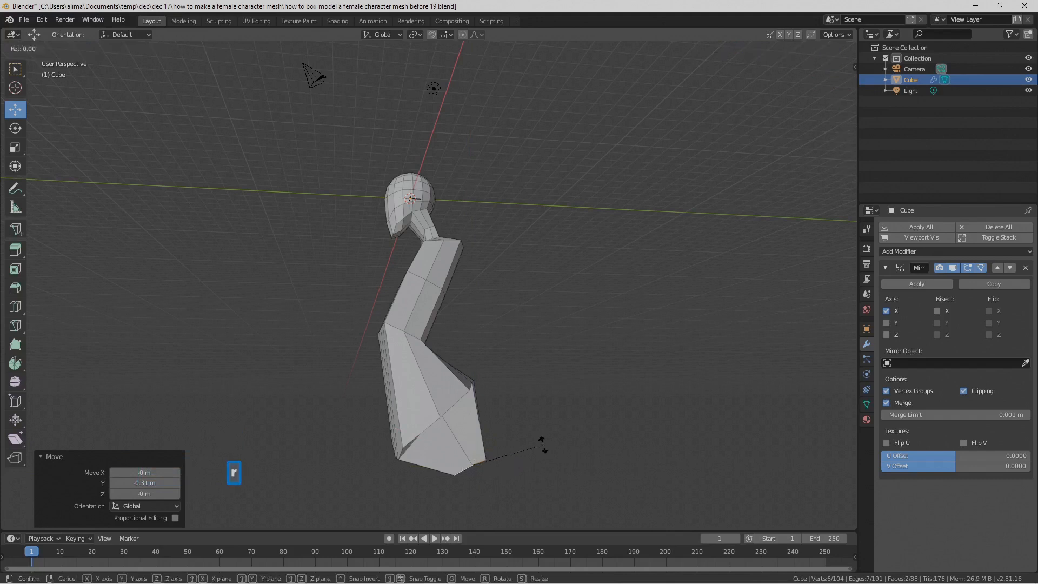
pyautogui.press('x')
pyautogui.click(548, 427)
# Step: Move the extruded end faces inward along X toward the centre line and save the file as version "before 20"
pyautogui.moveTo(459, 372); pyautogui.dragTo(526, 443, button='middle')
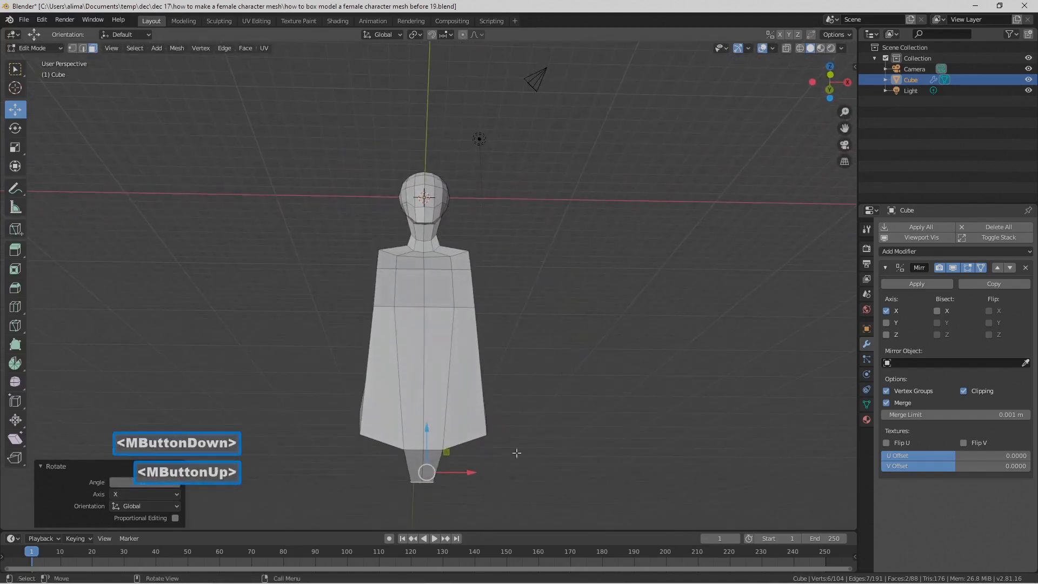
pyautogui.moveTo(470, 475); pyautogui.dragTo(460, 475)
pyautogui.moveTo(459, 474); pyautogui.dragTo(465, 452, button='middle')
pyautogui.moveTo(465, 452); pyautogui.dragTo(511, 457, button='middle')
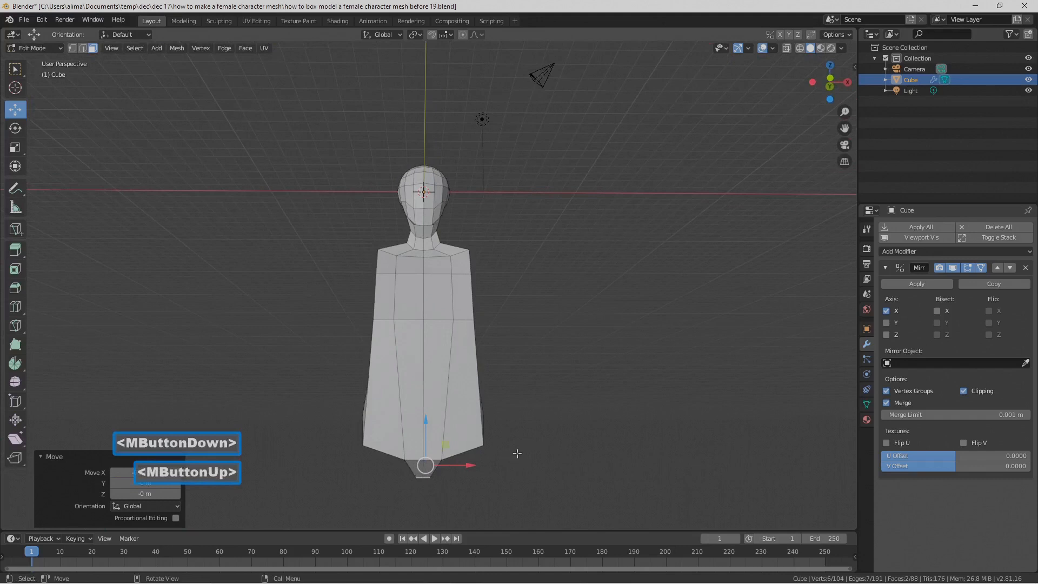
pyautogui.click(554, 433)
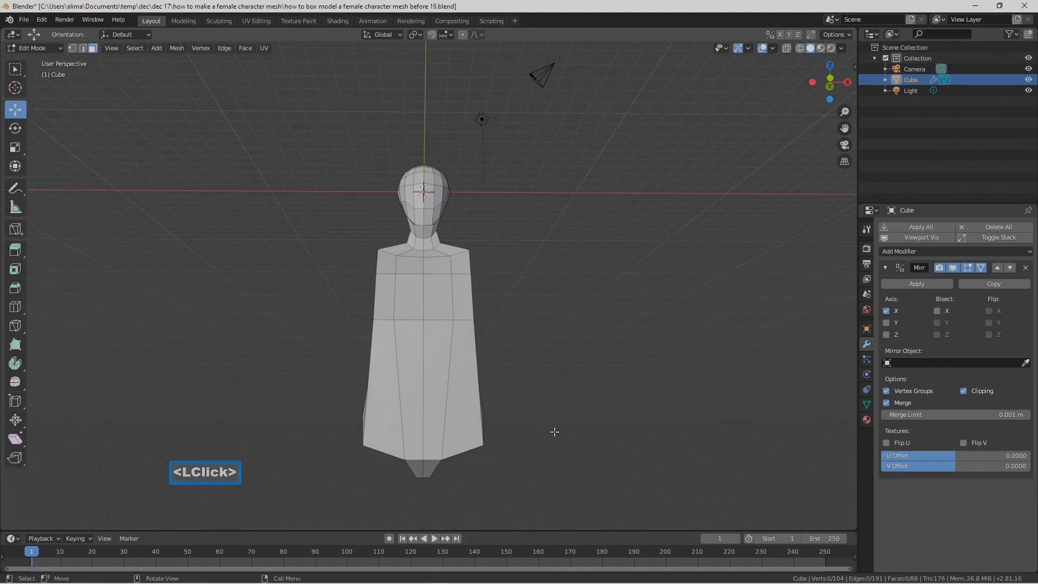
pyautogui.hotkey('ctrl', 'alt', 's')
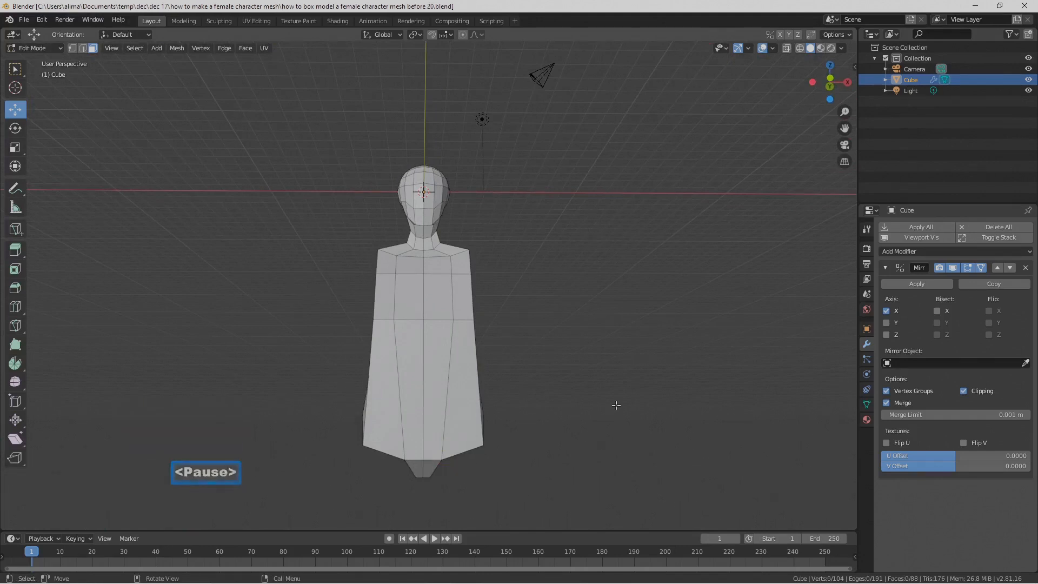
# Step: Select the edge loop at the torso's bend, rotate it 23.6° around the X axis, and save the file as version "before 21"
pyautogui.moveTo(616, 404); pyautogui.dragTo(482, 415, button='middle')
pyautogui.click(82, 48)
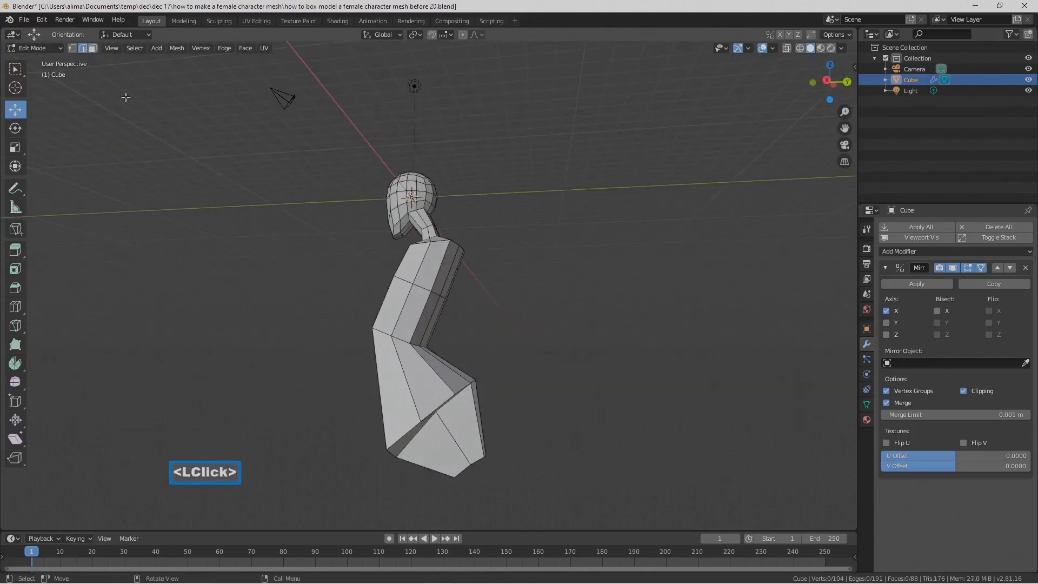
pyautogui.keyDown('alt'); pyautogui.click(407, 346); pyautogui.keyUp('alt')
pyautogui.moveTo(406, 346); pyautogui.dragTo(403, 340, button='middle')
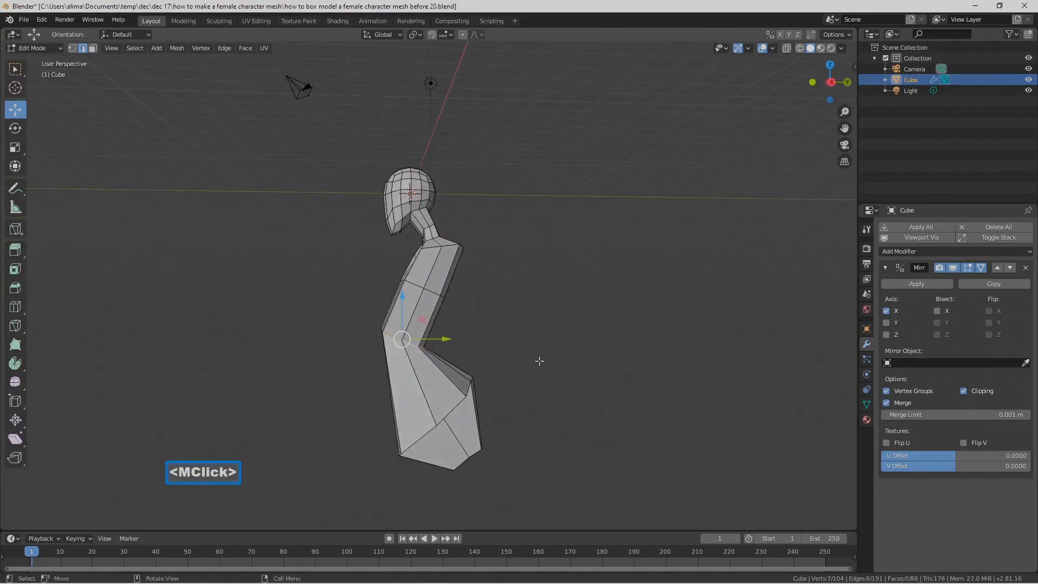
pyautogui.press('r')
pyautogui.press('x')
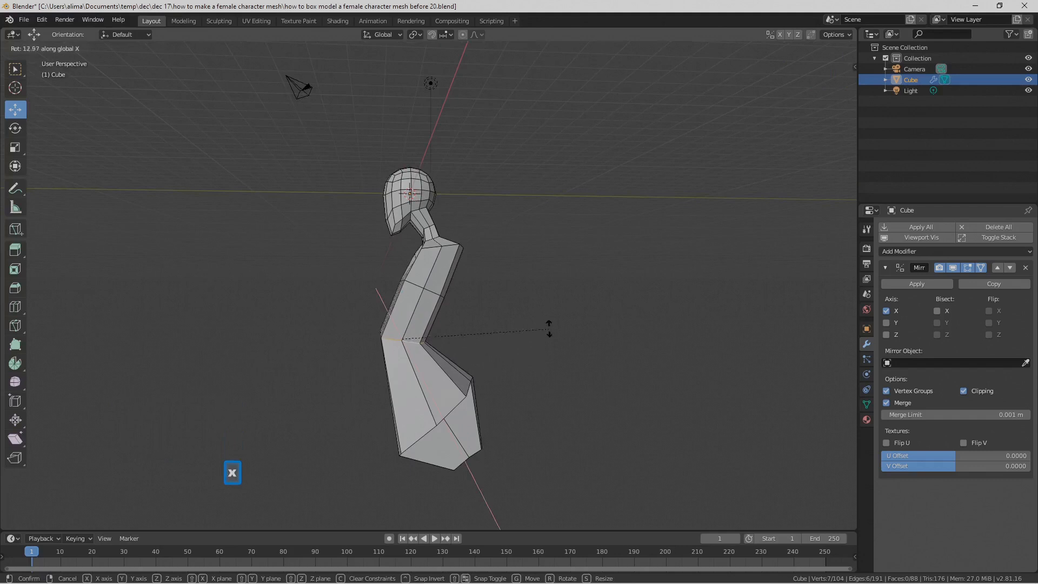
pyautogui.click(544, 302)
pyautogui.moveTo(505, 341); pyautogui.dragTo(417, 343, button='middle')
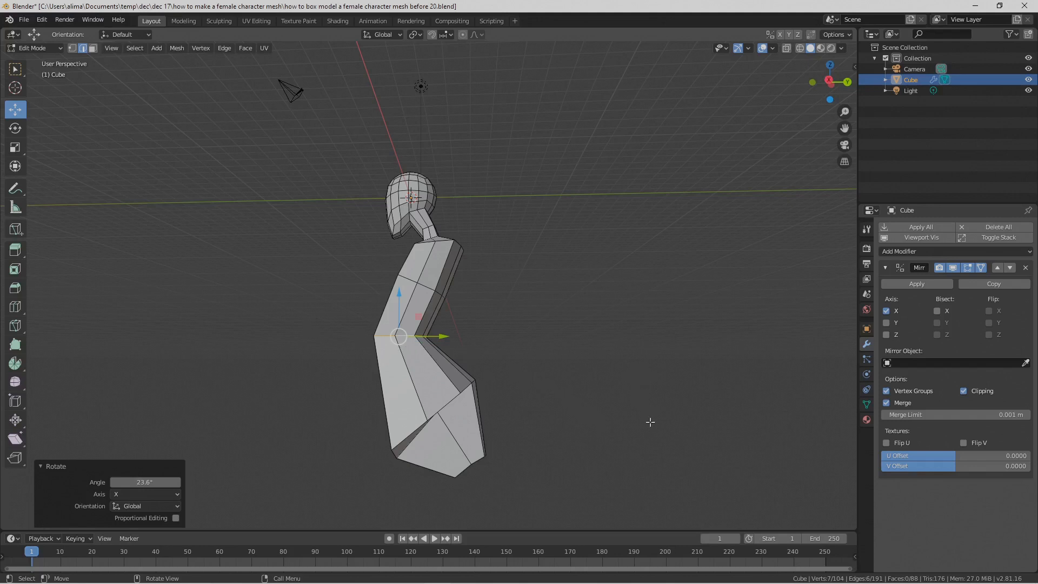
pyautogui.press('Pause')
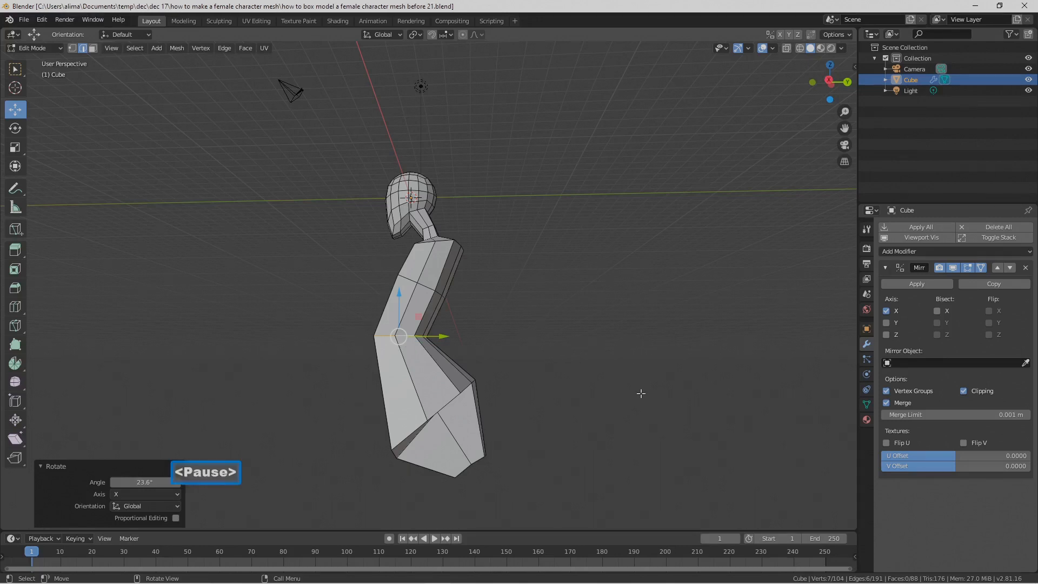
pyautogui.click(640, 393)
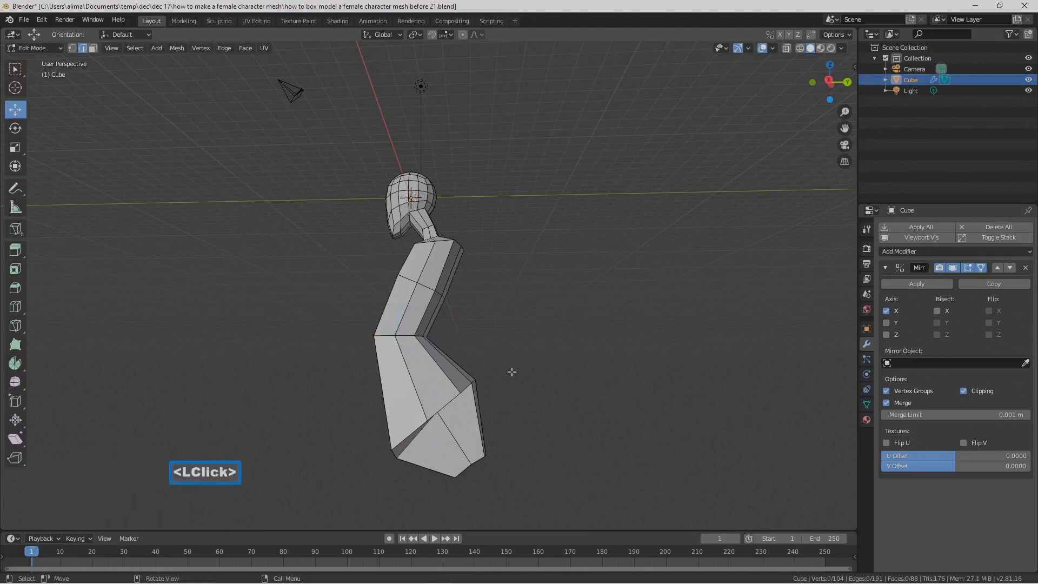
# Step: Add one centred horizontal loop cut across the lower torso section above the hips and save the file as version "before 22"
pyautogui.moveTo(430, 372); pyautogui.dragTo(556, 376, button='middle')
pyautogui.press('ctrl')
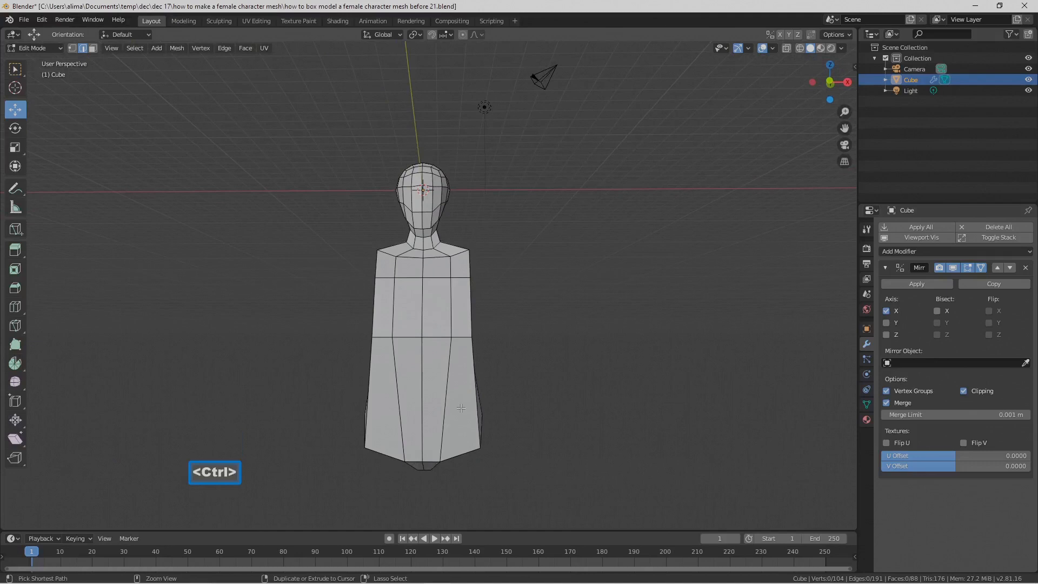
pyautogui.hotkey('ctrl', 'r')
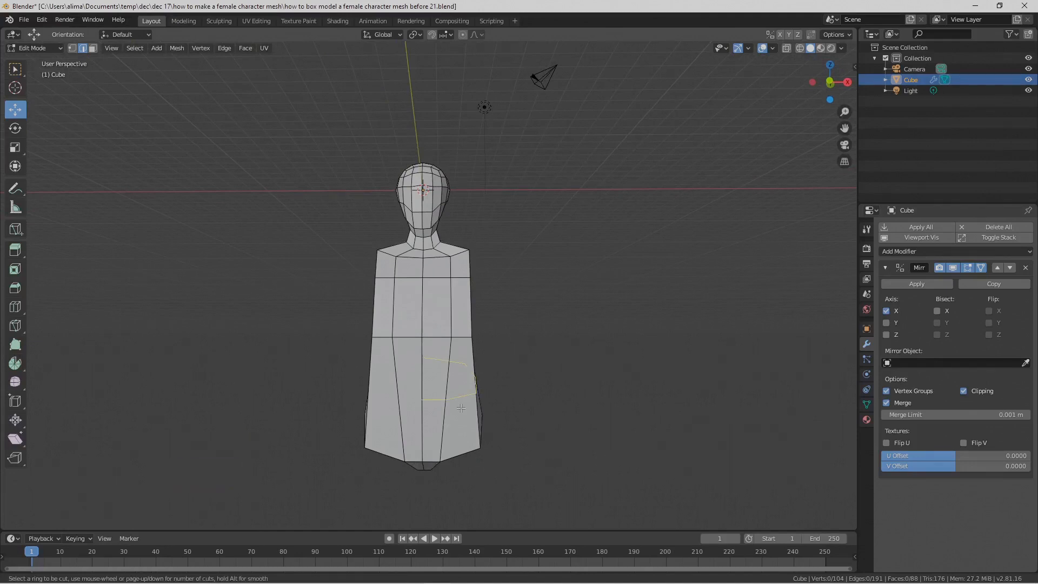
pyautogui.click(461, 407)
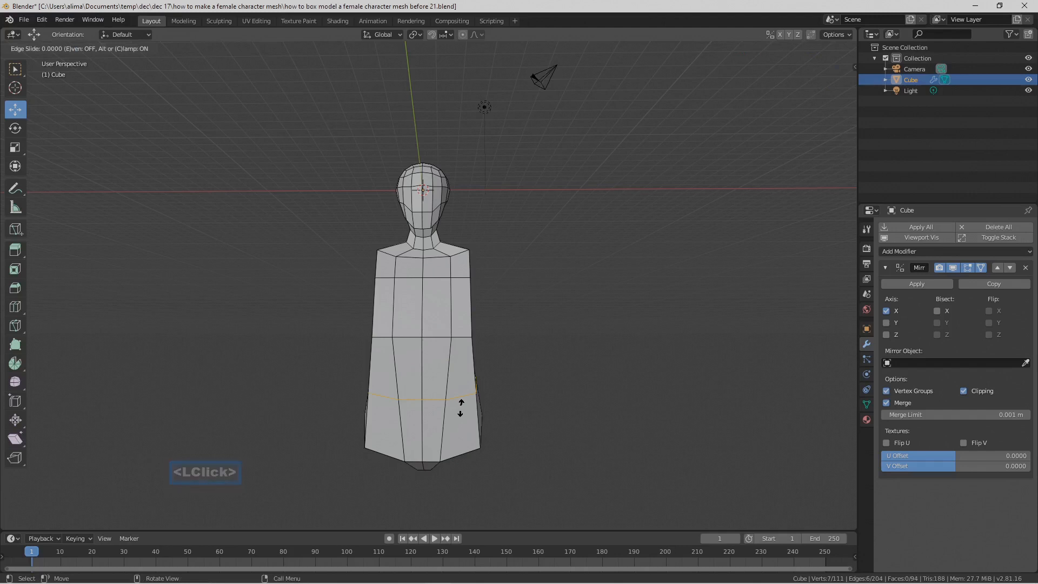
pyautogui.click(461, 407)
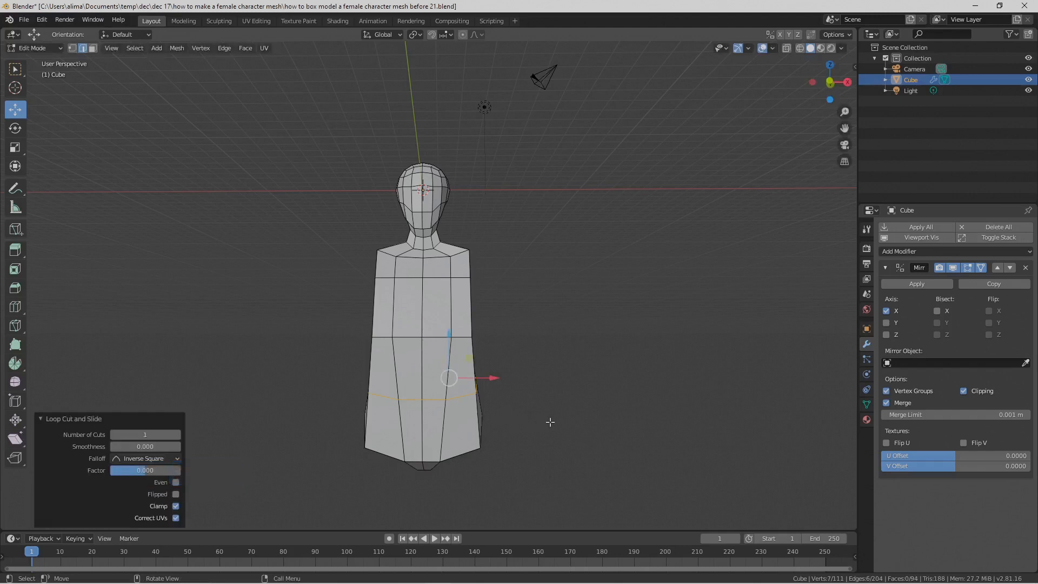
pyautogui.press('Pause')
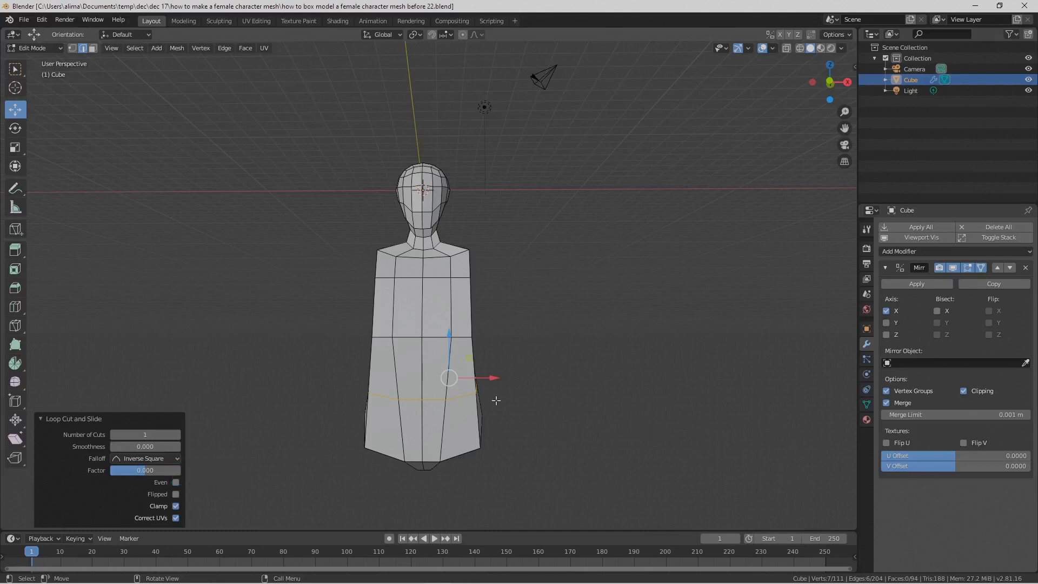
# Step: Narrow the new loop by moving it -0.682 m and scaling it to 0.562 along X, and save as version "before 23"
pyautogui.moveTo(495, 379); pyautogui.dragTo(485, 379)
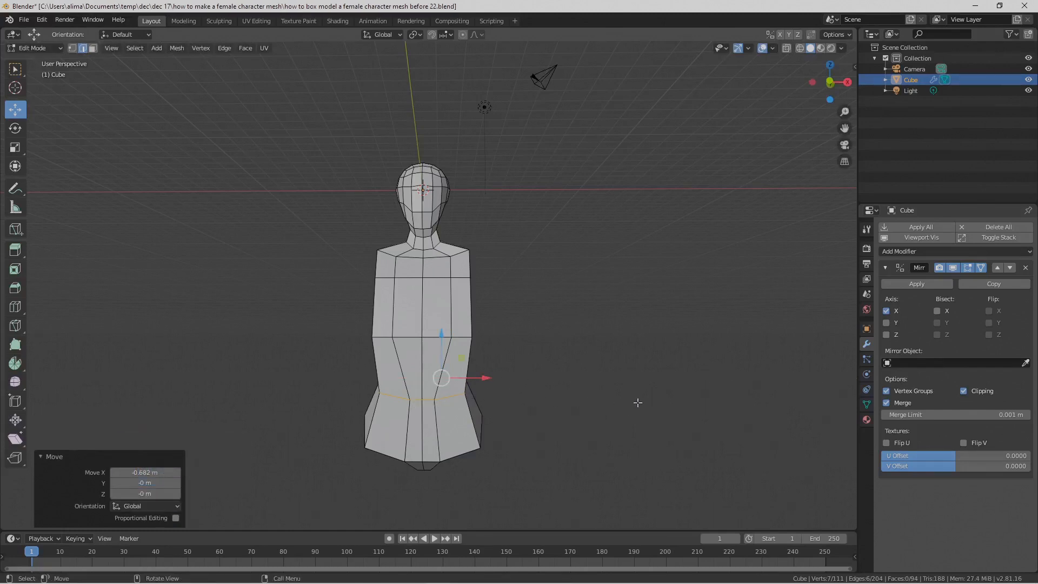
pyautogui.press('s')
pyautogui.press('x')
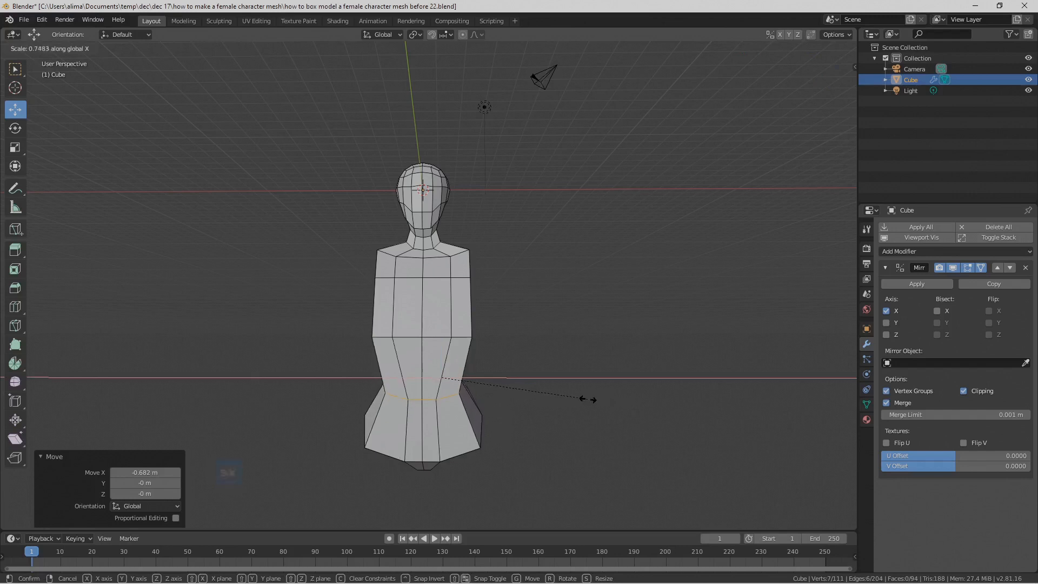
pyautogui.click(551, 392)
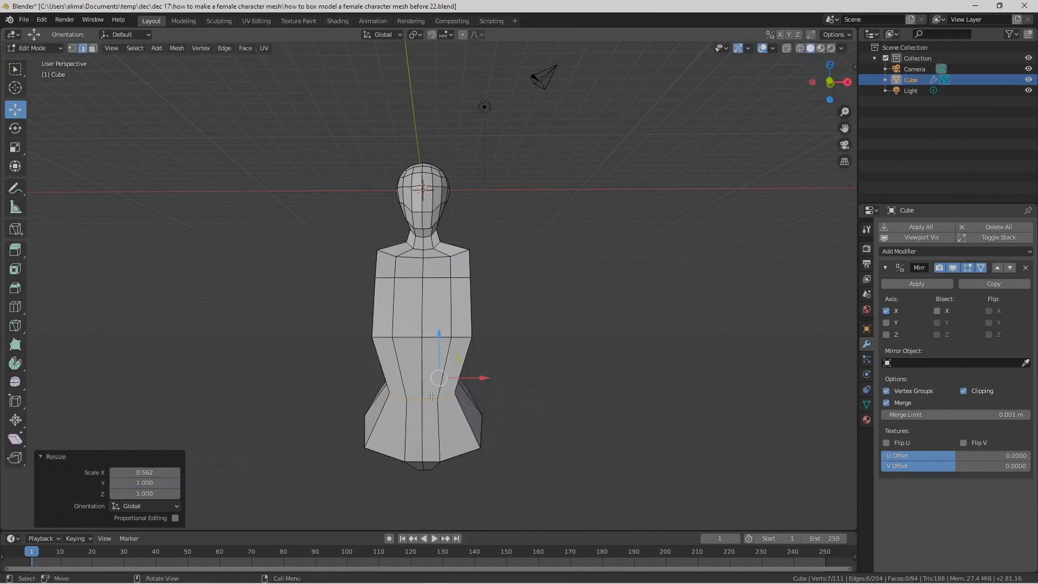
pyautogui.moveTo(532, 420); pyautogui.dragTo(576, 428, button='middle')
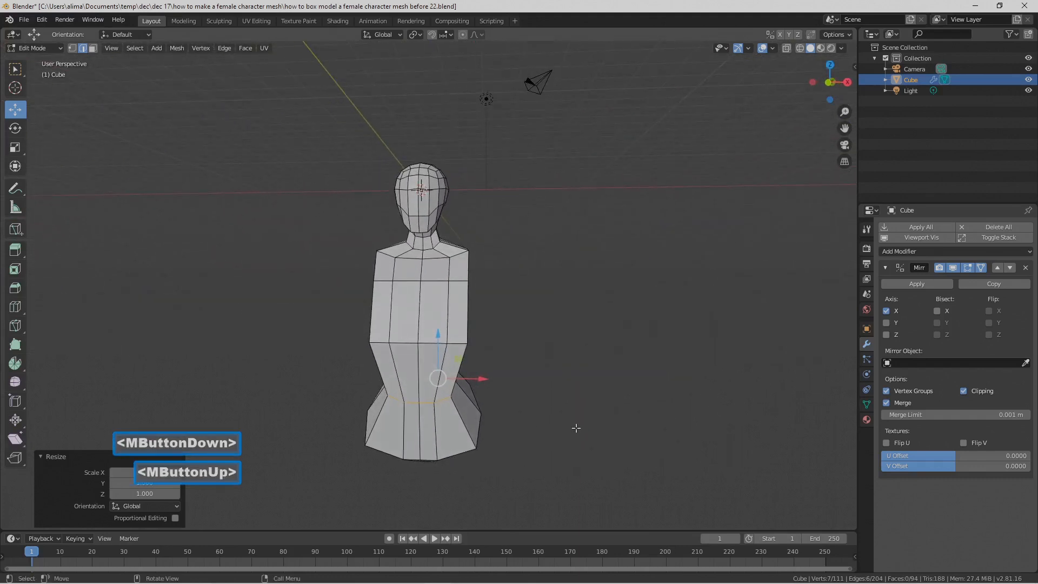
pyautogui.press('Pause')
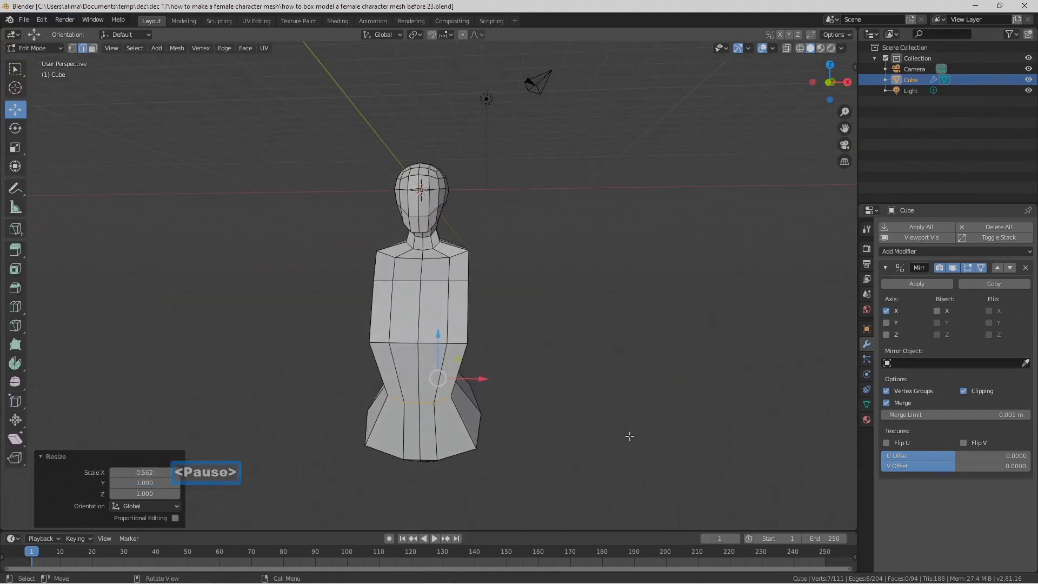
# Step: Scale the waist loop to 0.769 along the Y axis
pyautogui.moveTo(629, 436); pyautogui.dragTo(523, 418, button='middle')
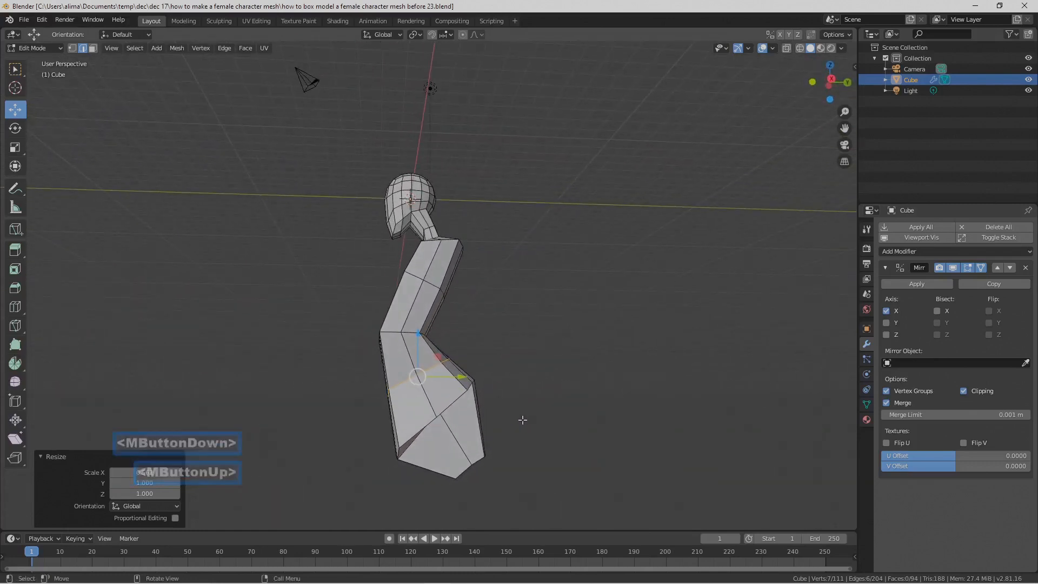
pyautogui.moveTo(554, 360)
pyautogui.mouseDown(button='middle')
pyautogui.moveTo(530, 352)
pyautogui.moveTo(556, 342)
pyautogui.mouseUp(button='middle')
pyautogui.press('s')
pyautogui.press('y')
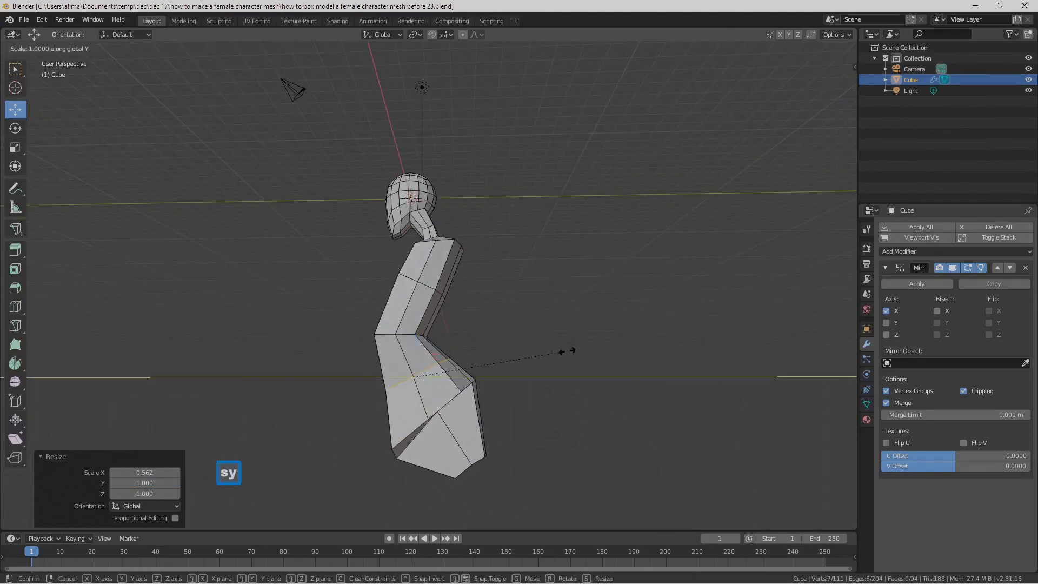
pyautogui.click(533, 359)
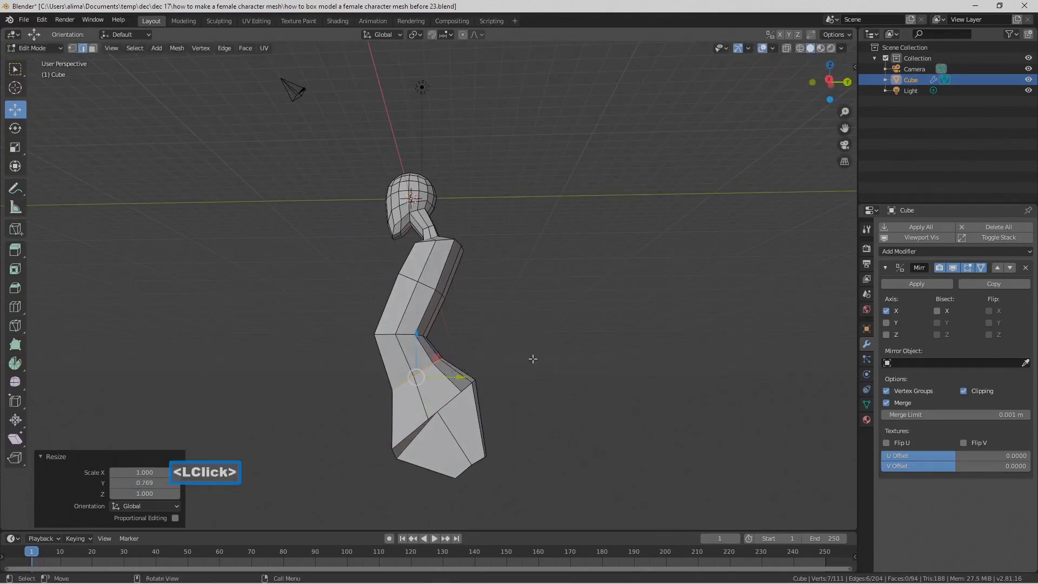
# Step: Rotate the waist loop around the X axis, shift it forward along Y, and deselect it
pyautogui.press('r')
pyautogui.press('x')
pyautogui.click(539, 382)
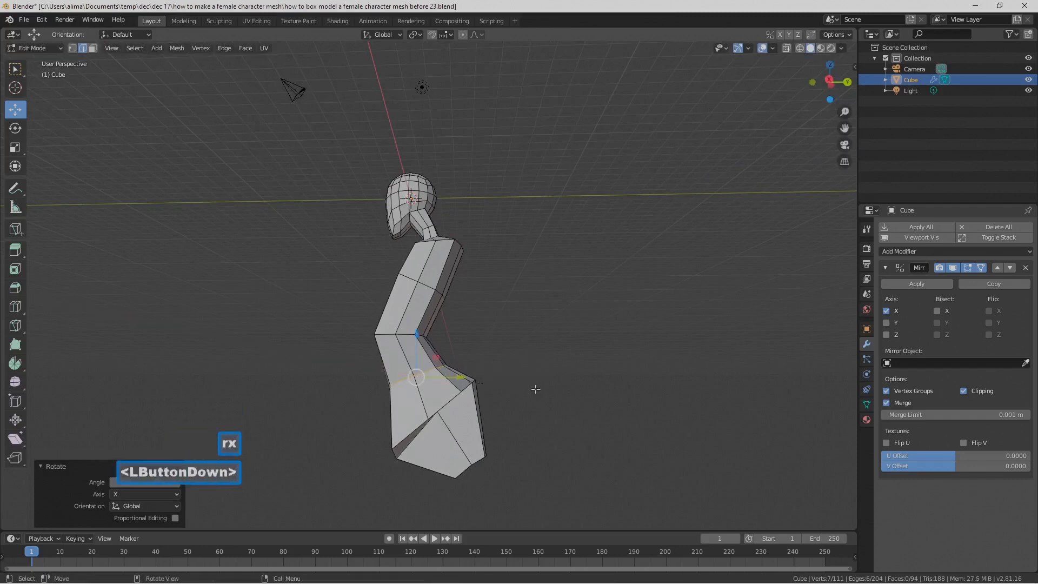
pyautogui.moveTo(475, 375); pyautogui.dragTo(460, 375)
pyautogui.moveTo(460, 375)
pyautogui.mouseDown(button='middle')
pyautogui.moveTo(549, 390)
pyautogui.moveTo(570, 371)
pyautogui.moveTo(549, 387)
pyautogui.moveTo(480, 305)
pyautogui.moveTo(498, 350)
pyautogui.moveTo(459, 366)
pyautogui.mouseUp(button='middle')
pyautogui.moveTo(528, 387); pyautogui.dragTo(528, 387, button='middle')
pyautogui.click(530, 400)
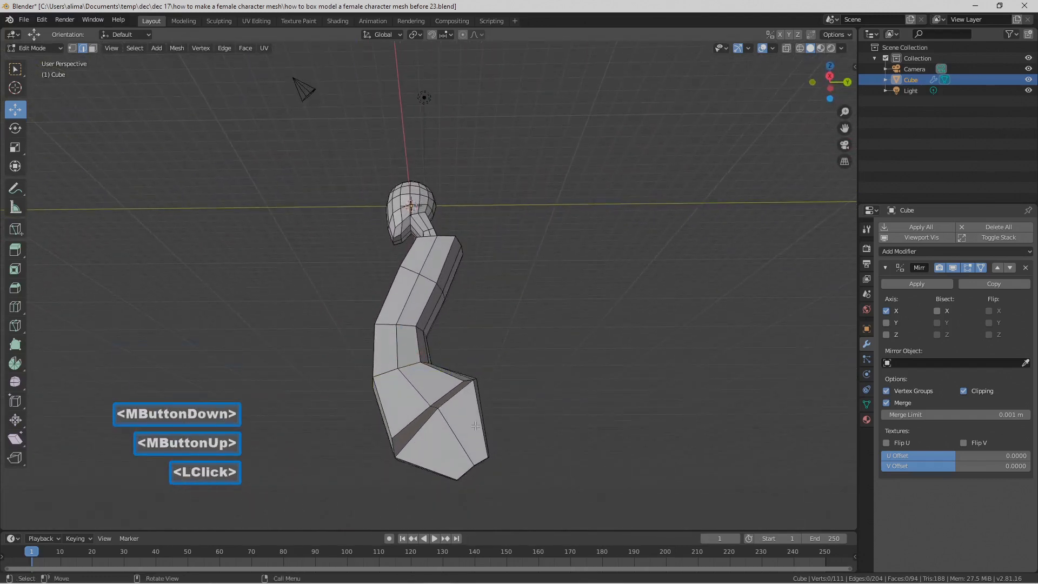
pyautogui.press('ctrl')
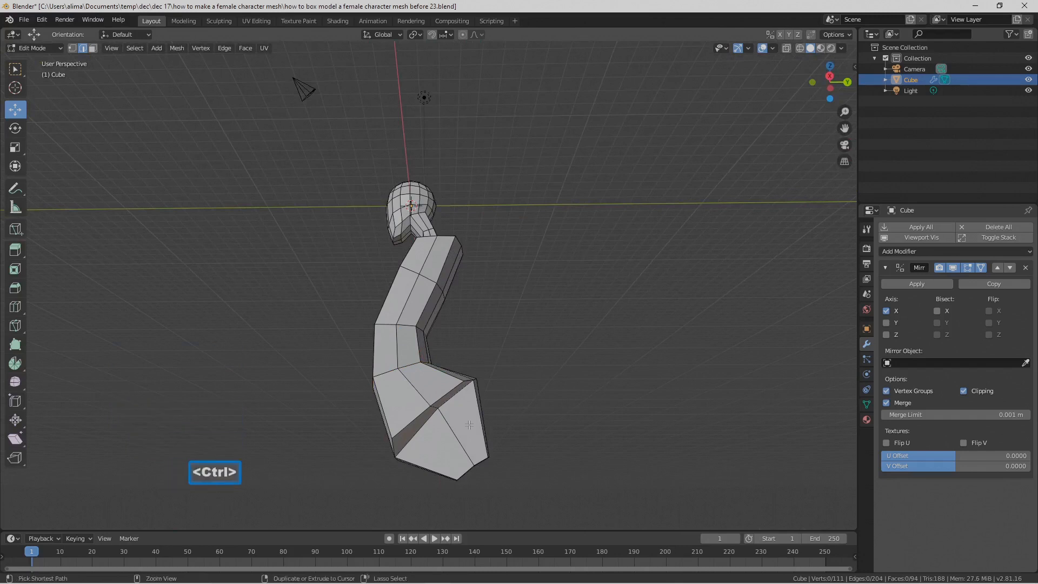
# Step: Add one centred loop cut along the side of the crotch section and save the file as version "before 24"
pyautogui.hotkey('ctrl', 'r')
pyautogui.click(468, 425)
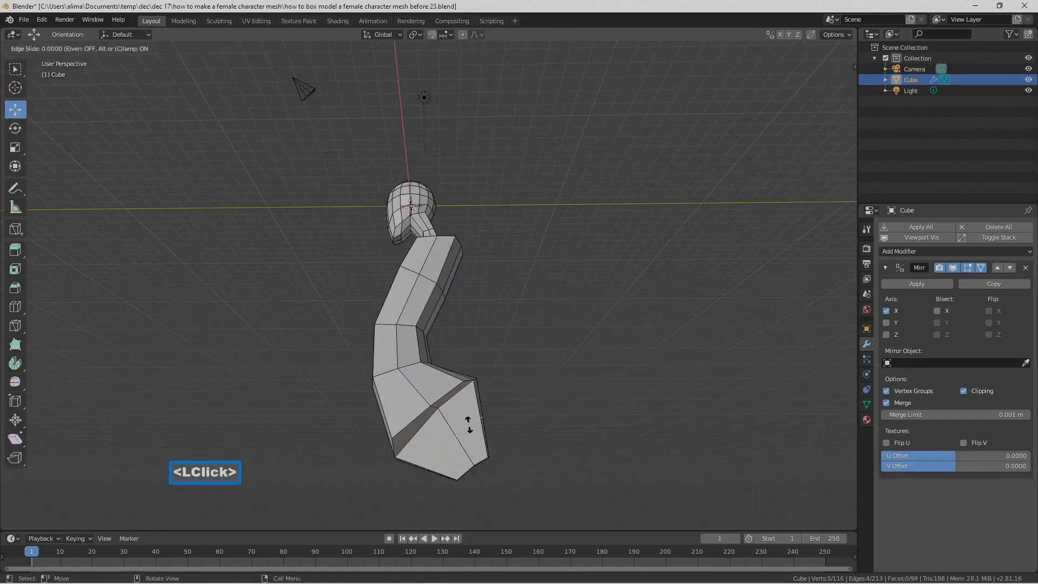
pyautogui.click(469, 425)
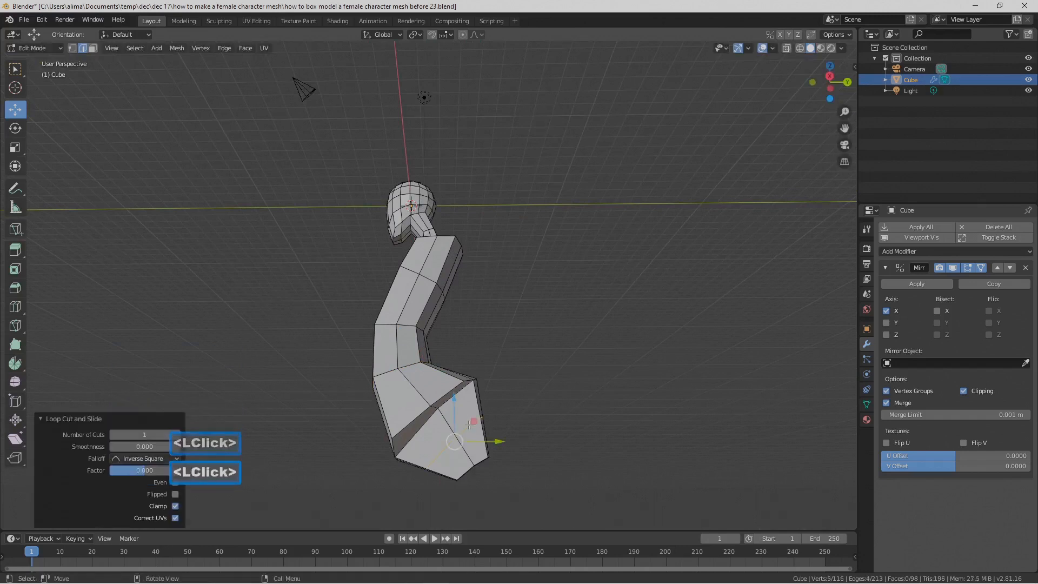
pyautogui.click(561, 452)
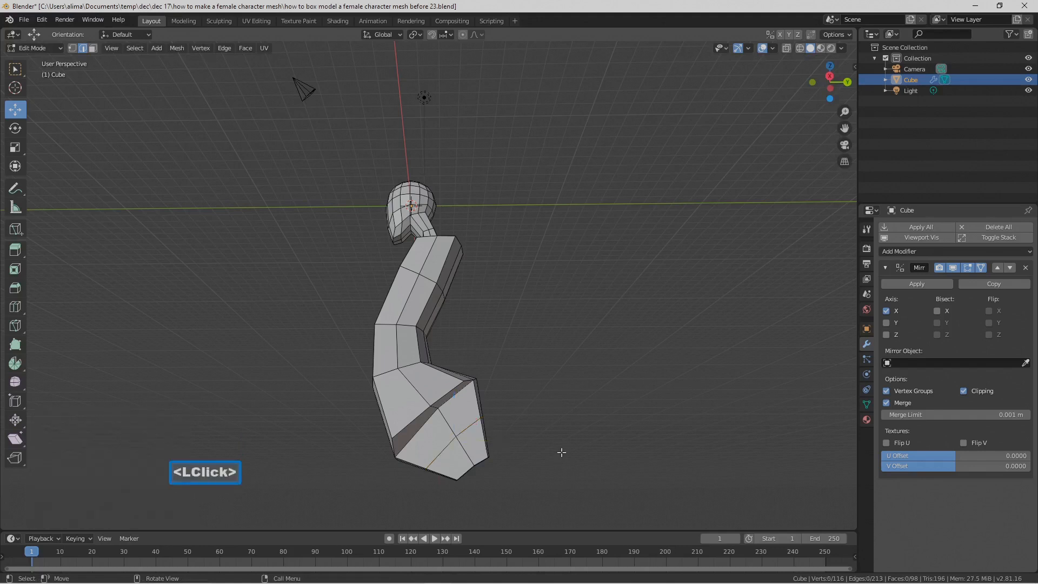
pyautogui.press('Pause')
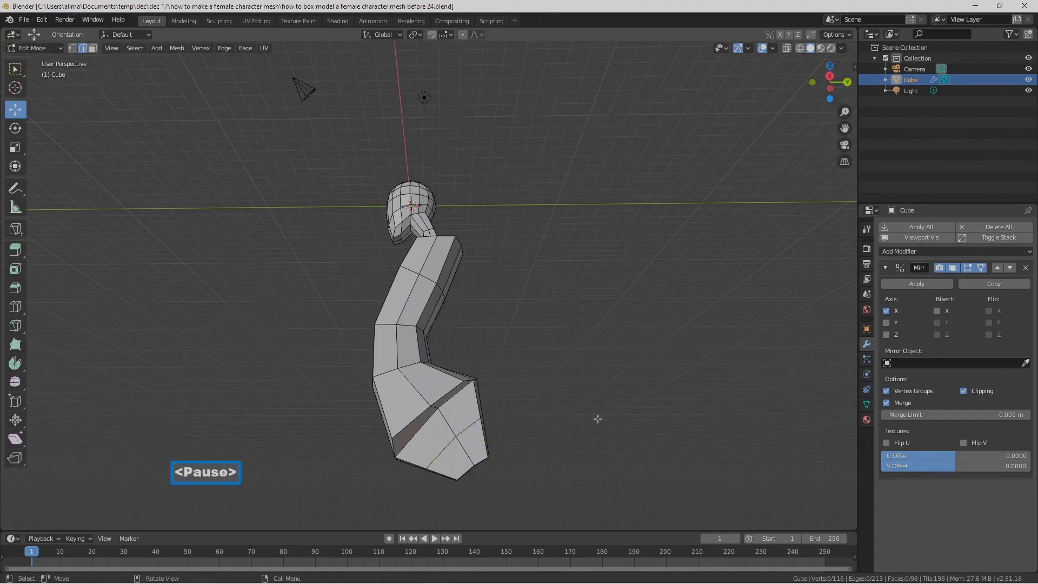
# Step: Push the front edge of the new crotch loop forward along Y and slightly down
pyautogui.moveTo(602, 417); pyautogui.dragTo(592, 378, button='middle')
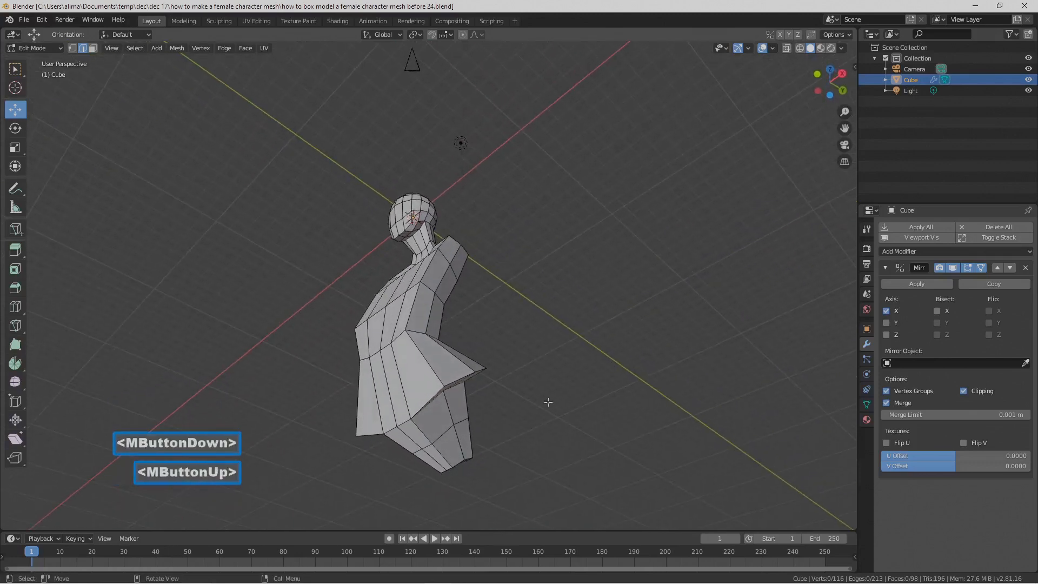
pyautogui.click(429, 448)
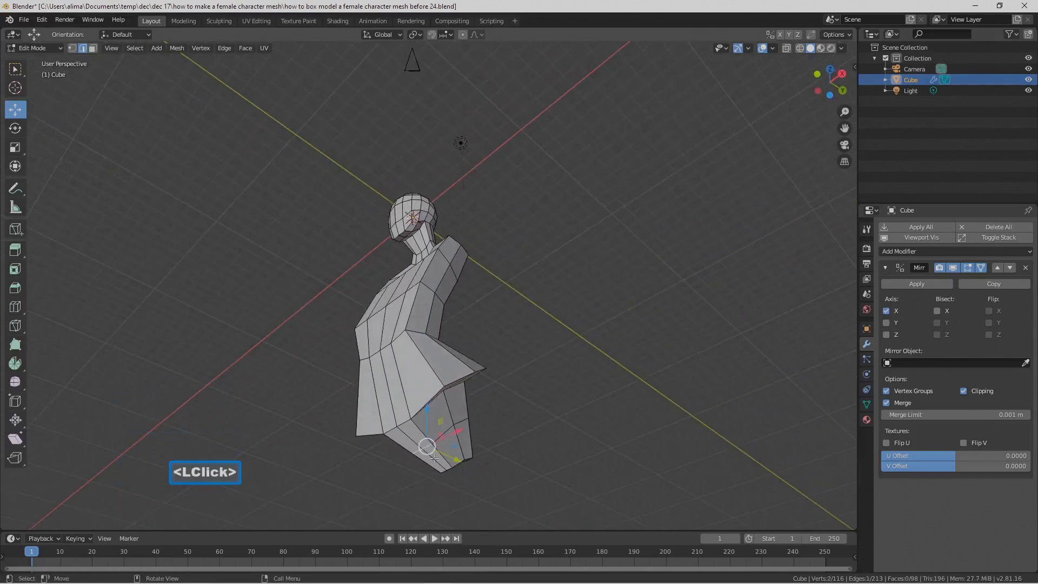
pyautogui.moveTo(454, 443); pyautogui.dragTo(466, 473, button='middle')
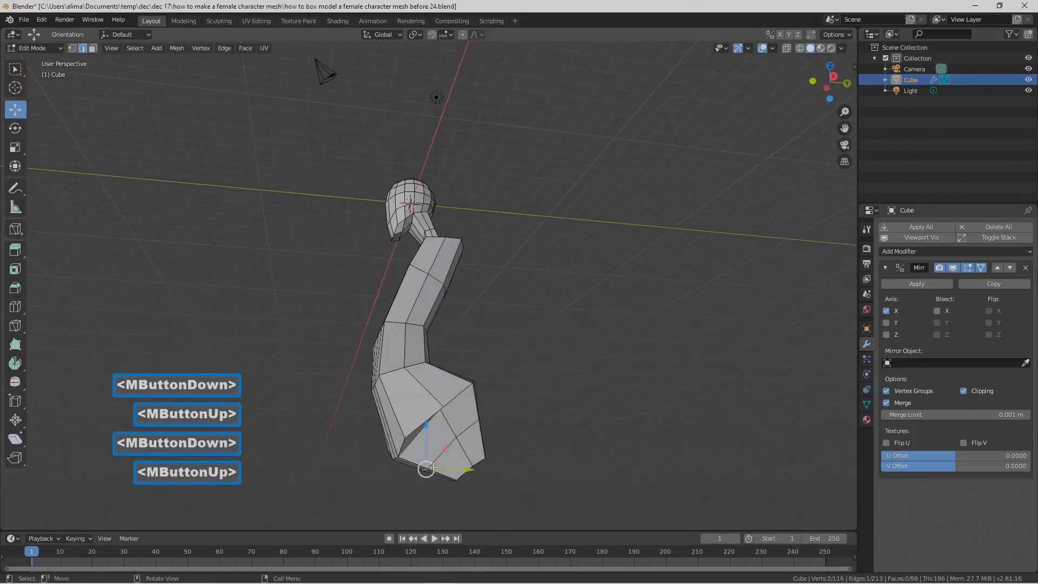
pyautogui.moveTo(466, 473); pyautogui.dragTo(463, 472)
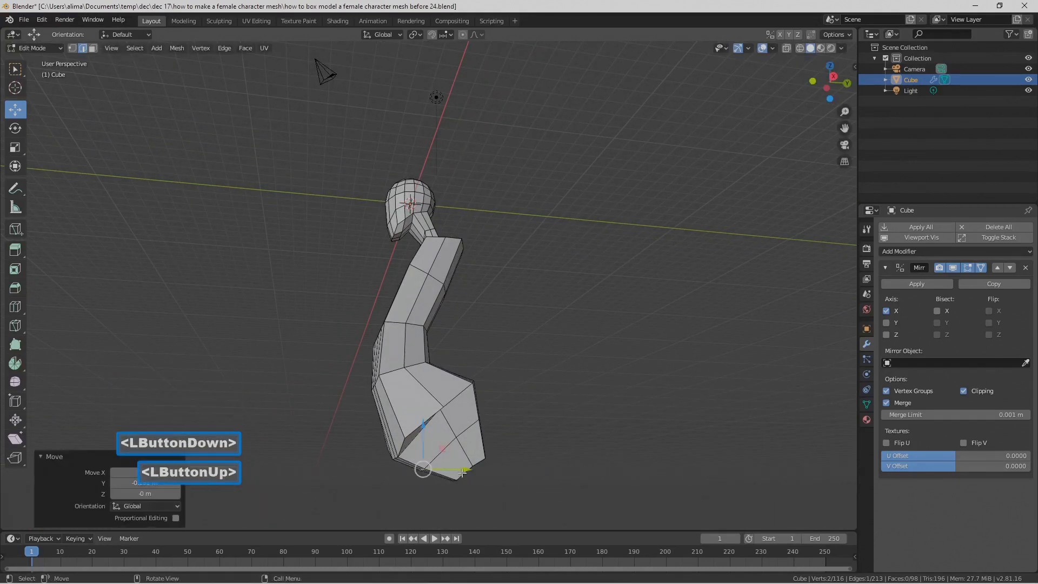
pyautogui.moveTo(427, 430); pyautogui.dragTo(427, 469)
pyautogui.moveTo(427, 470); pyautogui.dragTo(394, 445, button='middle')
# Step: Move the back edge of the new crotch loop 0.499 m backward along Y
pyautogui.click(435, 425)
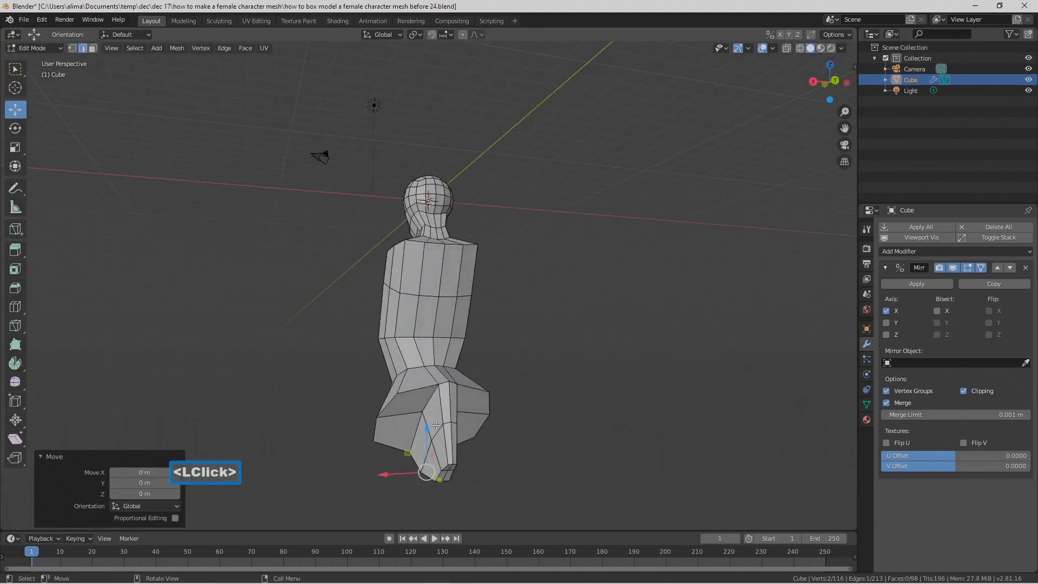
pyautogui.click(448, 426)
pyautogui.moveTo(449, 425); pyautogui.dragTo(504, 404, button='middle')
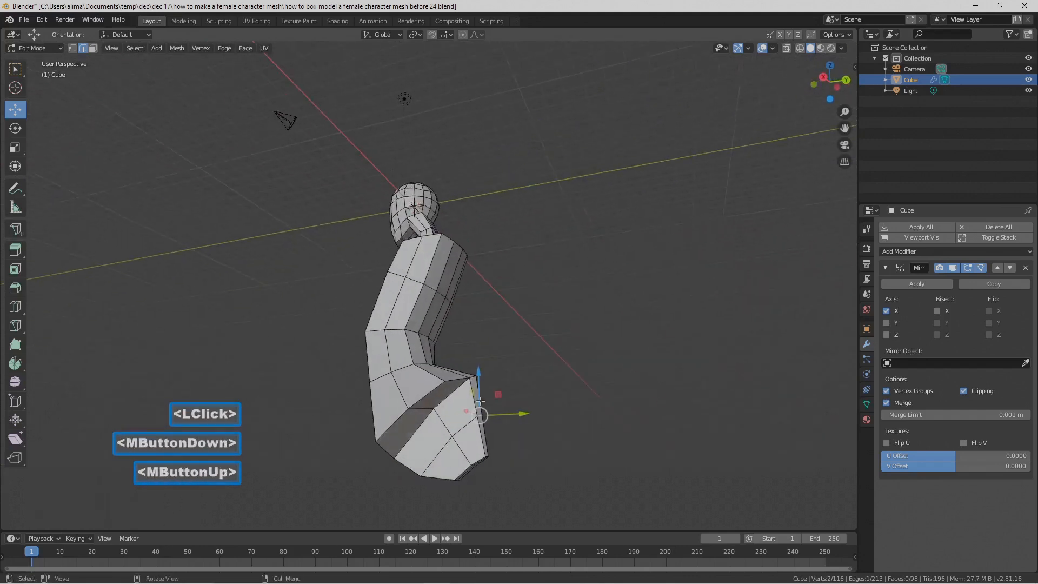
pyautogui.moveTo(516, 414); pyautogui.dragTo(533, 413)
# Step: Select the two outer bottom edges of the hip and scale them to 0.640 along Y
pyautogui.moveTo(487, 414); pyautogui.dragTo(448, 411, button='middle')
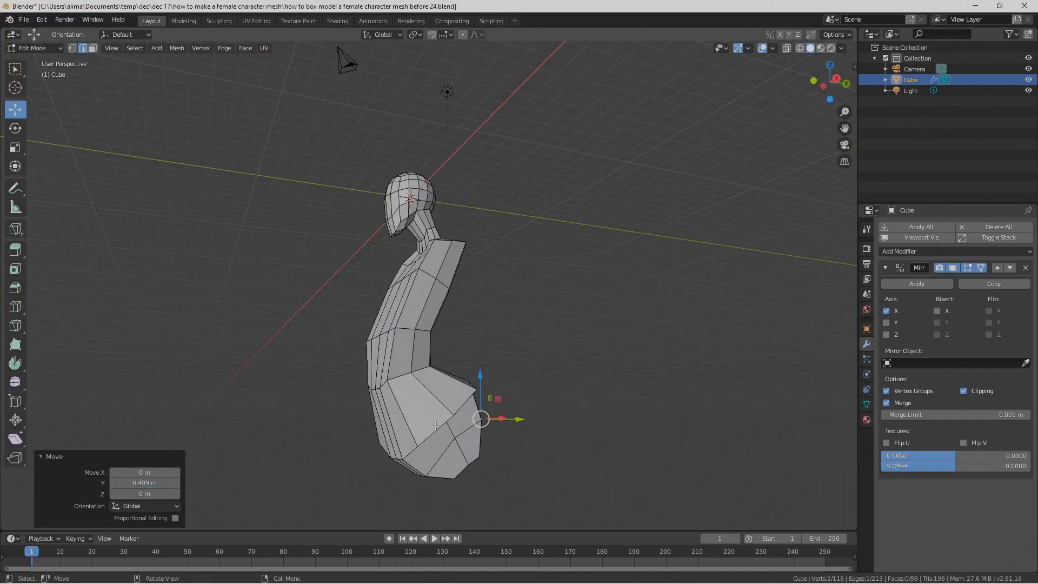
pyautogui.click(435, 425)
pyautogui.keyDown('shift'); pyautogui.click(478, 414); pyautogui.keyUp('shift')
pyautogui.moveTo(478, 414); pyautogui.dragTo(442, 412, button='middle')
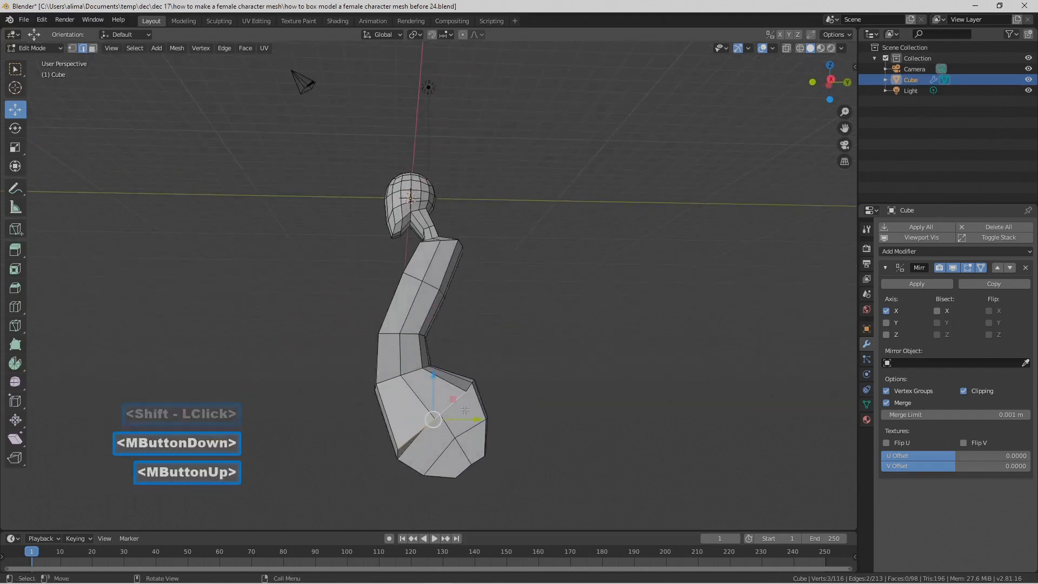
pyautogui.press('s')
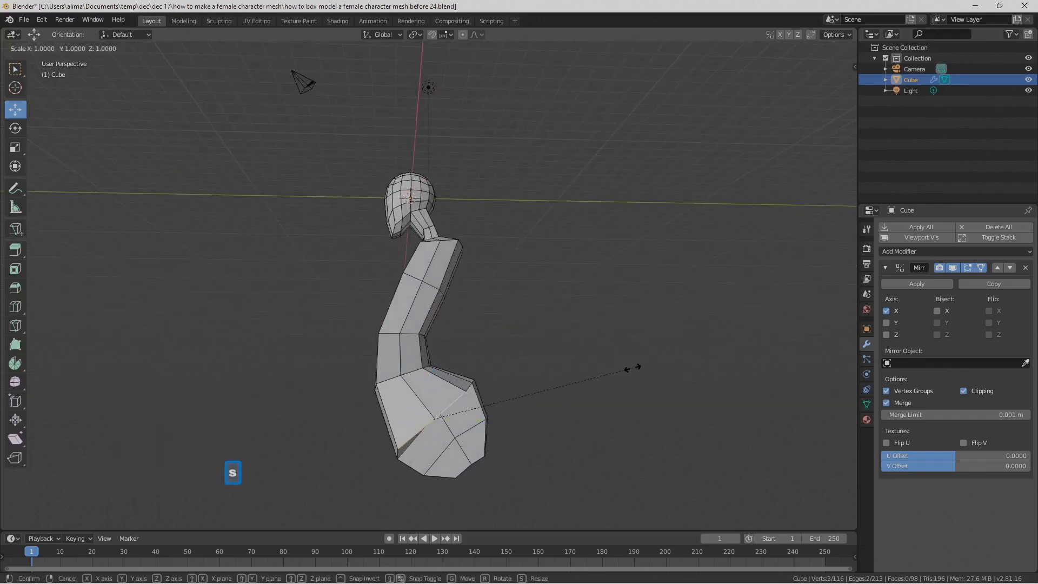
pyautogui.press('y')
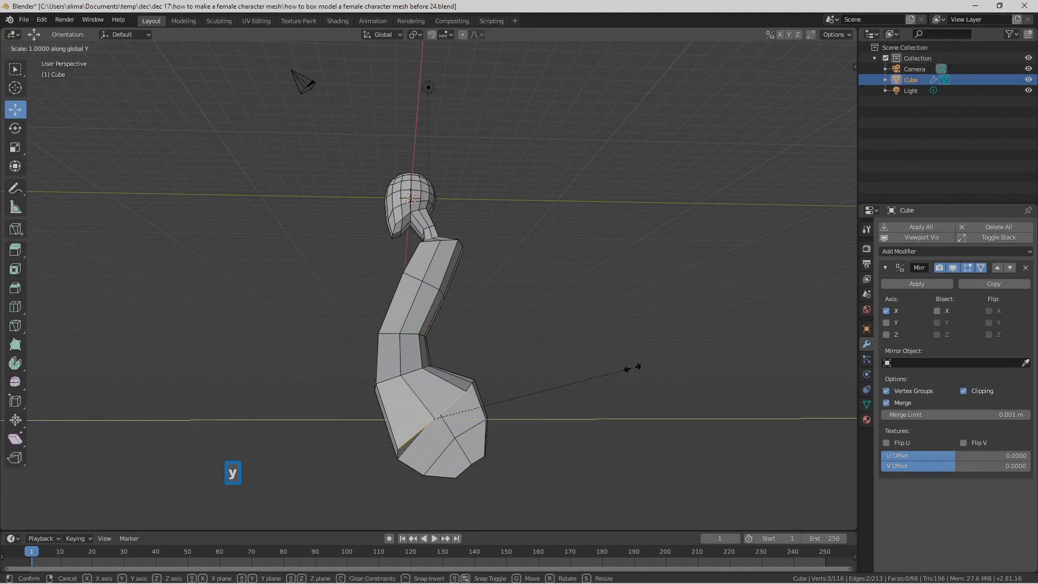
pyautogui.click(560, 377)
# Step: Rotate the two hip edges -16.5° around X and scale them uniformly to 0.770
pyautogui.press('r')
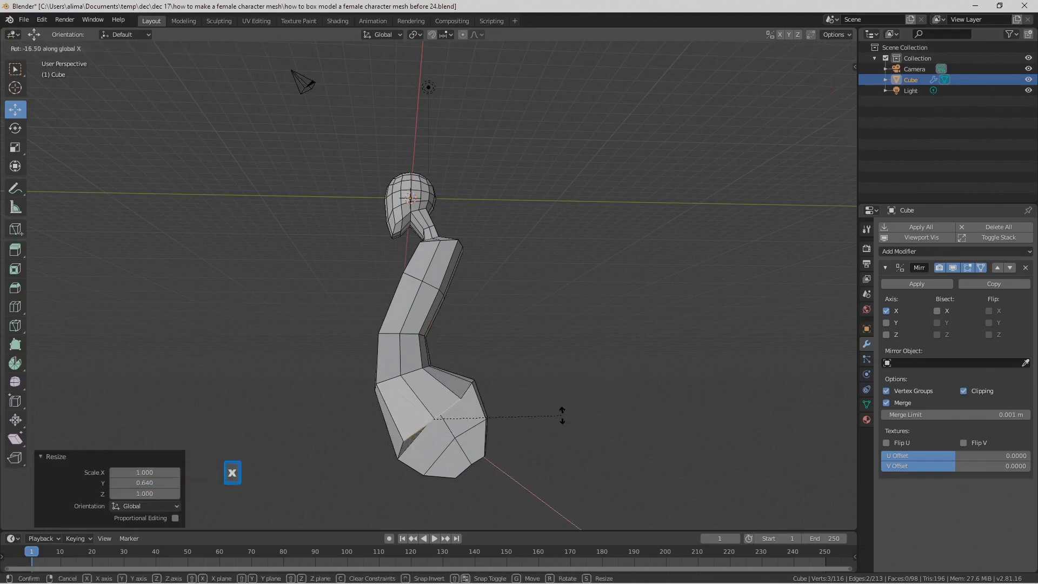
pyautogui.click(562, 415)
pyautogui.press('s')
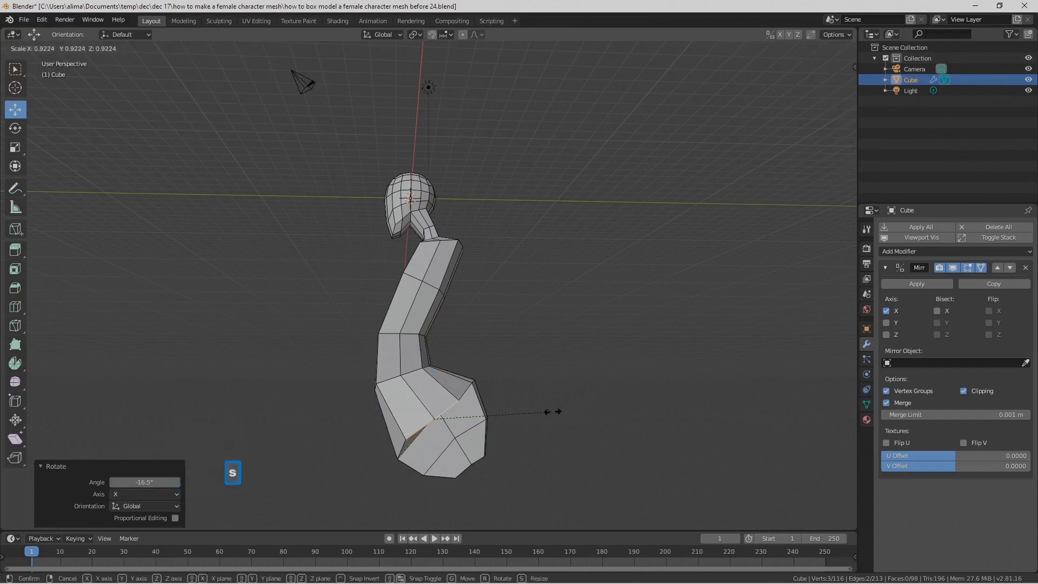
pyautogui.click(531, 413)
# Step: Deselect the hip edges and save the file as version "before 25"
pyautogui.moveTo(531, 412); pyautogui.dragTo(458, 305, button='middle')
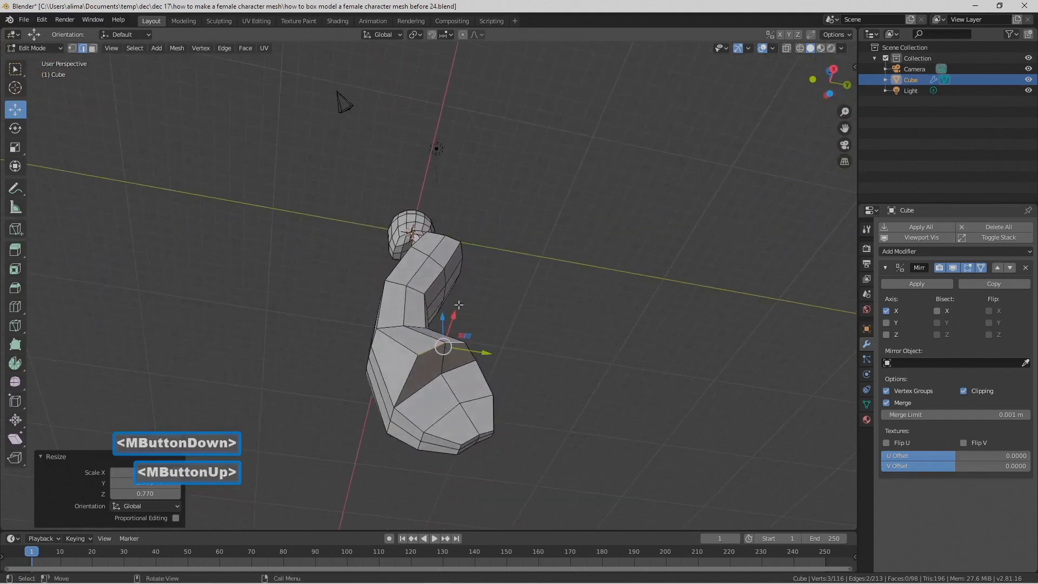
pyautogui.click(592, 346)
pyautogui.press('Pause')
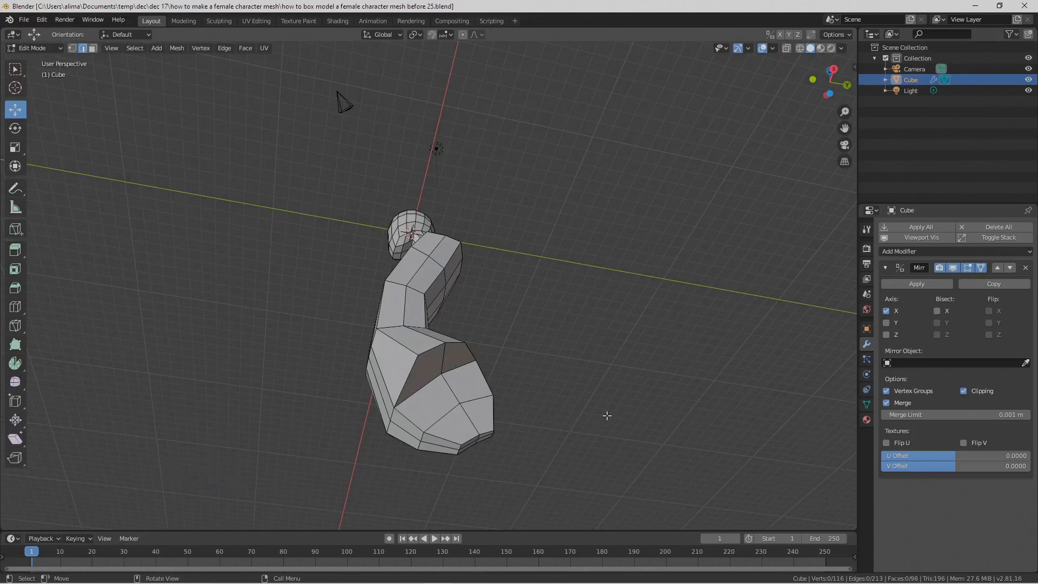
# Step: Select the six faces covering the leg area under the hip and beside the crotch, and delete them
pyautogui.click(93, 49)
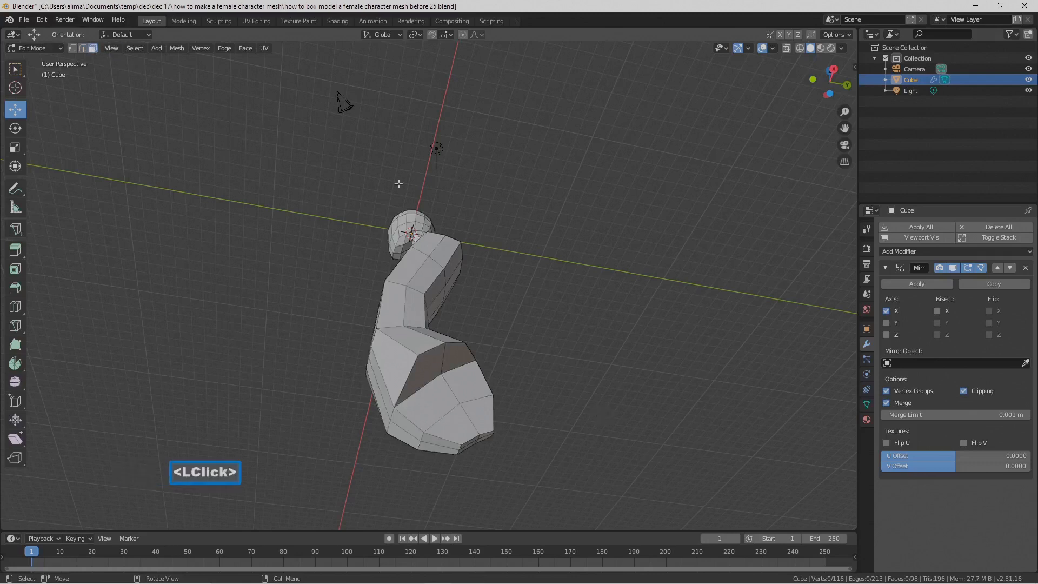
pyautogui.press('c')
pyautogui.moveTo(500, 381)
pyautogui.mouseDown()
pyautogui.moveTo(443, 387)
pyautogui.moveTo(454, 364)
pyautogui.mouseUp()
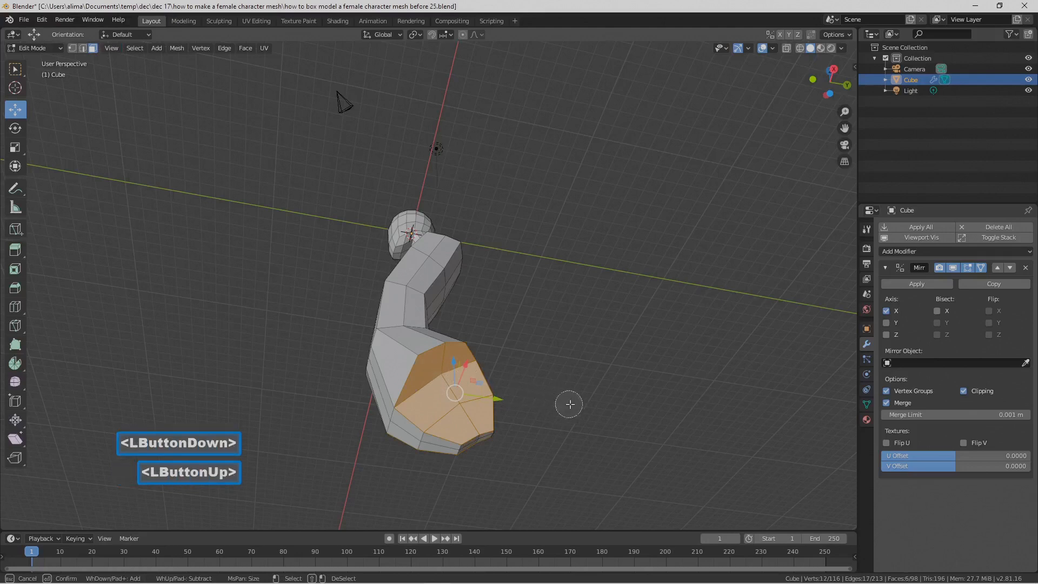
pyautogui.rightClick(593, 388)
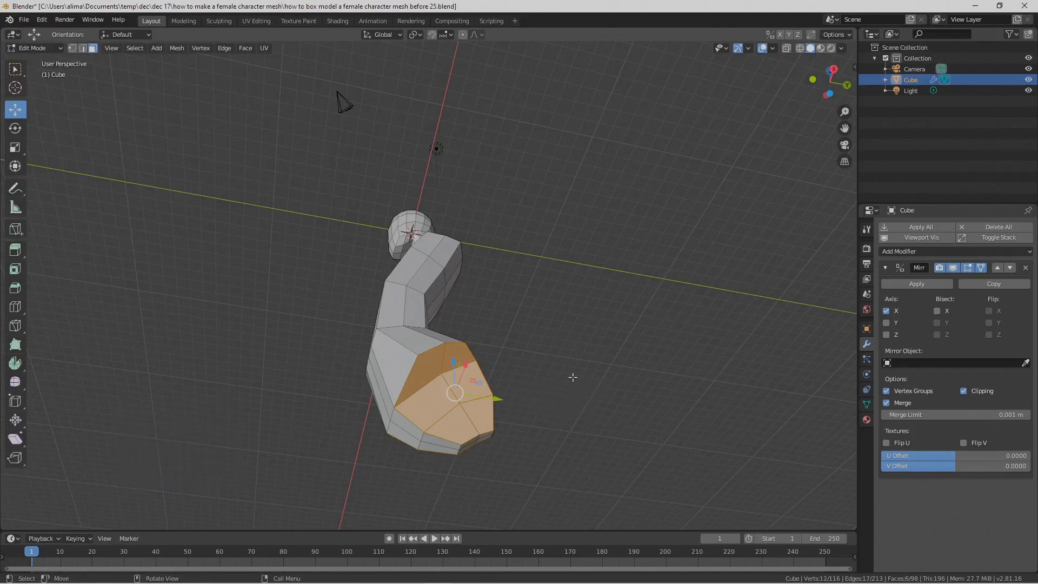
pyautogui.press('x')
pyautogui.click(572, 377)
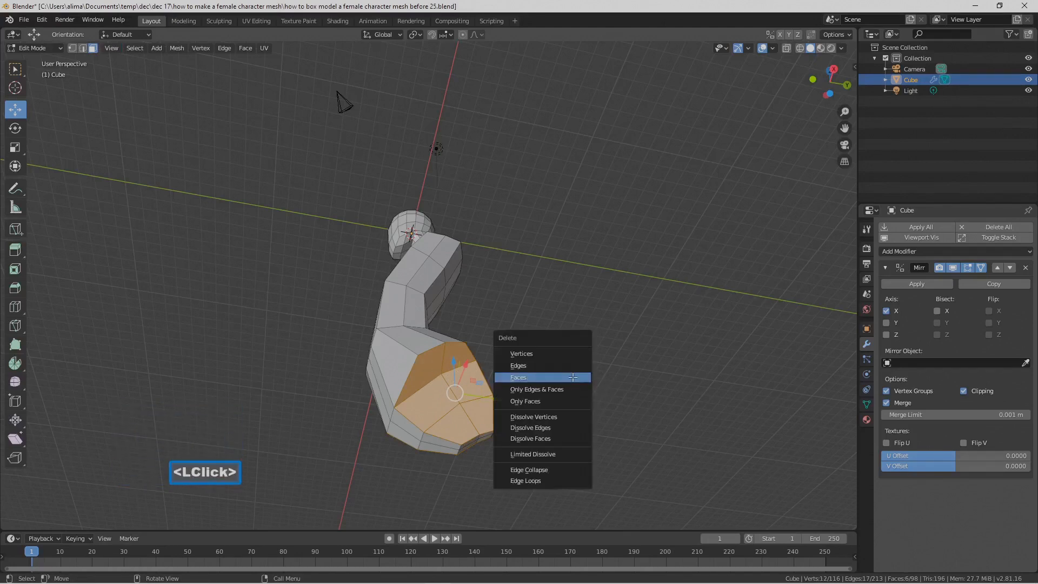
pyautogui.moveTo(573, 378); pyautogui.dragTo(593, 400, button='middle')
# Step: Select the two outer bottom edges of the hip at the leg opening and extrude them in place
pyautogui.click(82, 47)
pyautogui.click(452, 404)
pyautogui.moveTo(525, 386); pyautogui.dragTo(492, 402, button='middle')
pyautogui.keyDown('ctrl'); pyautogui.moveTo(560, 419); pyautogui.dragTo(538, 373, button='middle'); pyautogui.keyUp('ctrl')
pyautogui.keyDown('shift'); pyautogui.click(465, 444); pyautogui.keyUp('shift')
pyautogui.keyDown('shift'); pyautogui.moveTo(465, 445); pyautogui.dragTo(562, 316, button='middle'); pyautogui.keyUp('shift')
pyautogui.press('e')
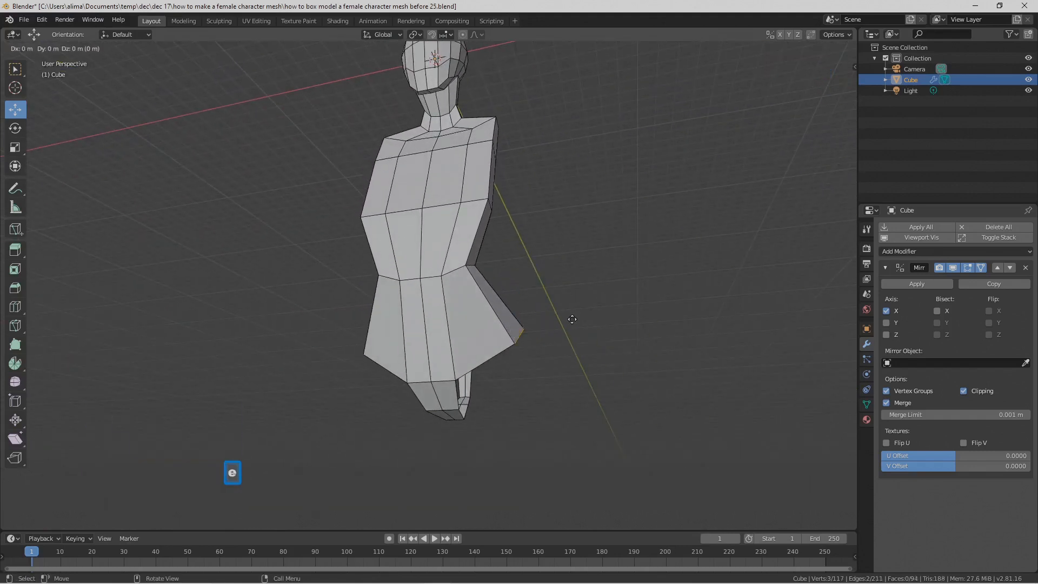
pyautogui.rightClick(572, 319)
# Step: Move the extruded hip edges outward and -1.46 m along Z to lengthen the hip side, and deselect them
pyautogui.moveTo(558, 329); pyautogui.dragTo(582, 327)
pyautogui.moveTo(540, 285); pyautogui.dragTo(541, 308)
pyautogui.moveTo(541, 308); pyautogui.dragTo(561, 357, button='middle')
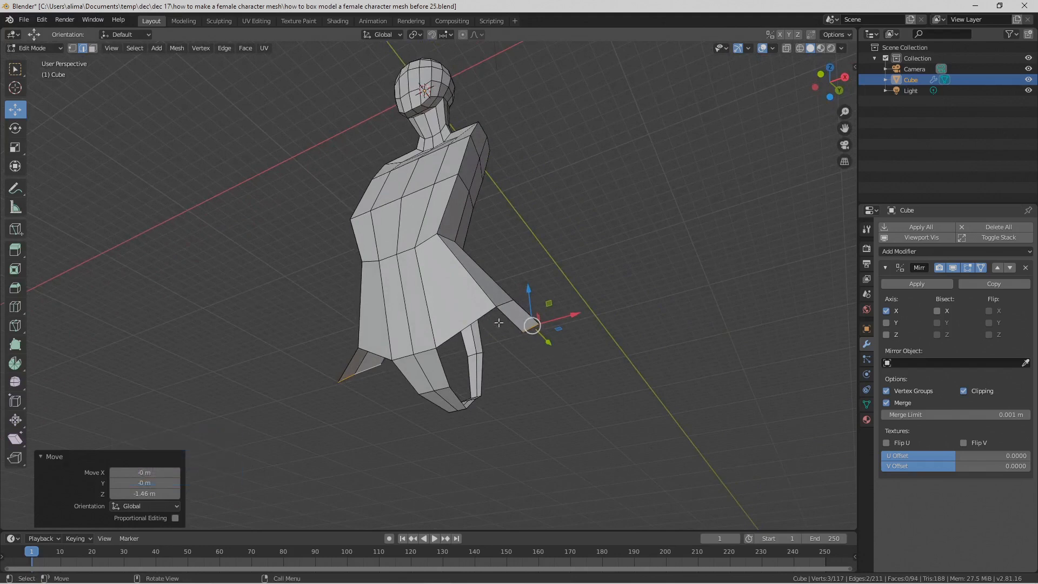
pyautogui.moveTo(498, 341); pyautogui.dragTo(546, 345, button='middle')
pyautogui.click(632, 280)
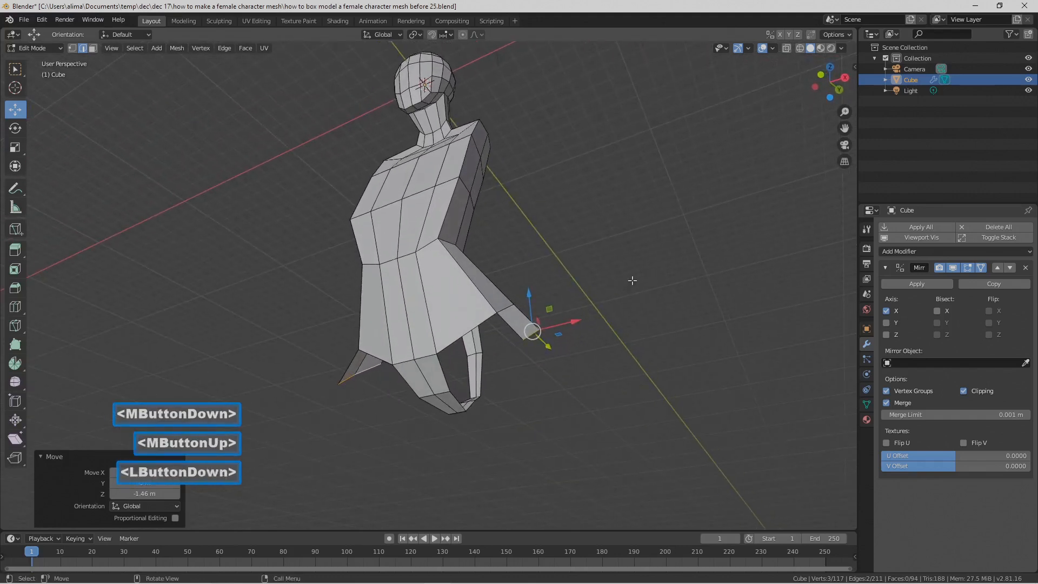
# Step: Fill a face at the front of the leg opening between the crotch edge, hip bottom edge and extruded side strip
pyautogui.click(442, 372)
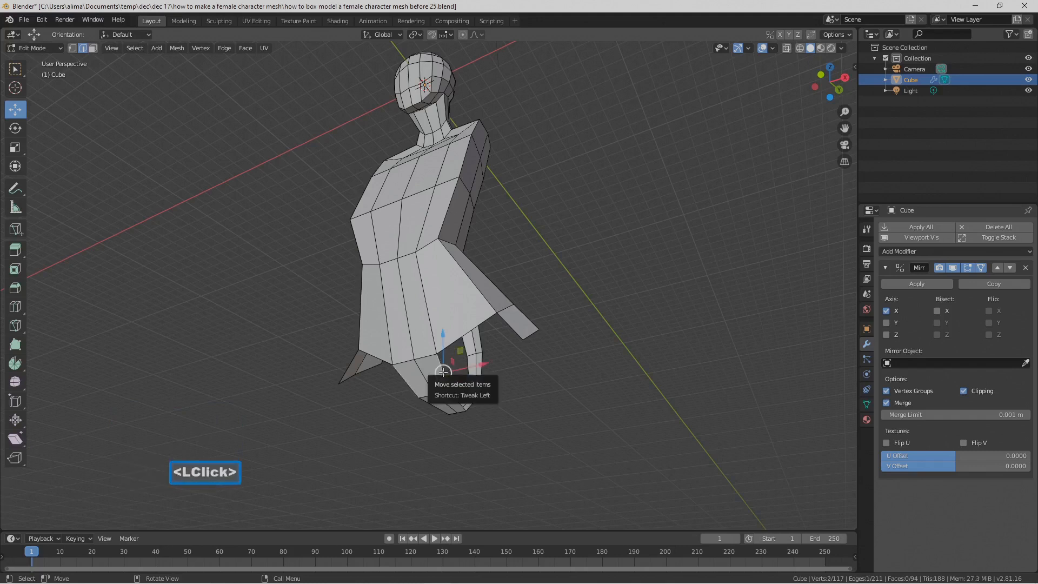
pyautogui.keyDown('shift'); pyautogui.click(471, 328); pyautogui.keyUp('shift')
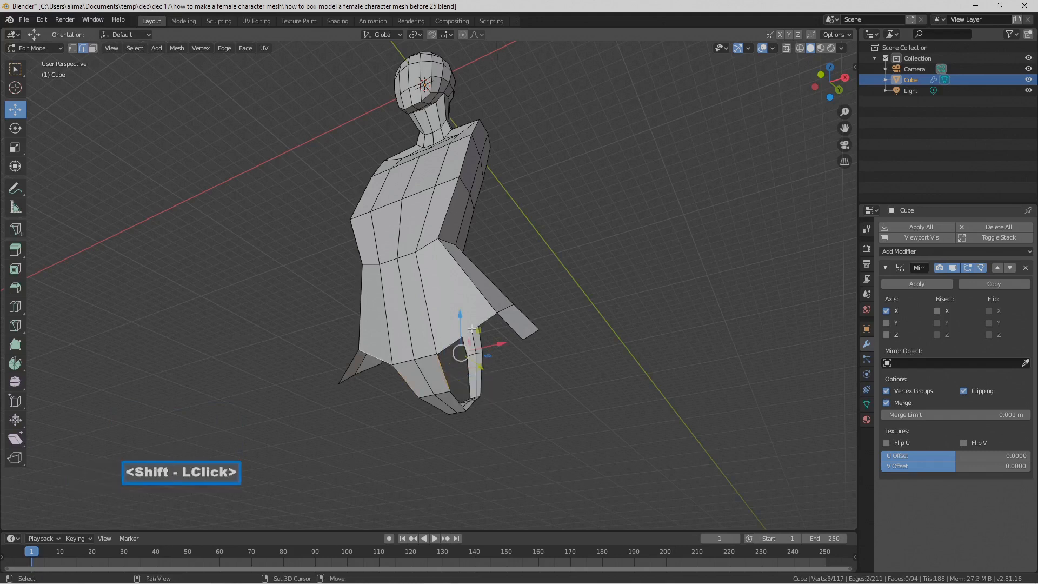
pyautogui.keyDown('shift'); pyautogui.click(510, 328); pyautogui.keyUp('shift')
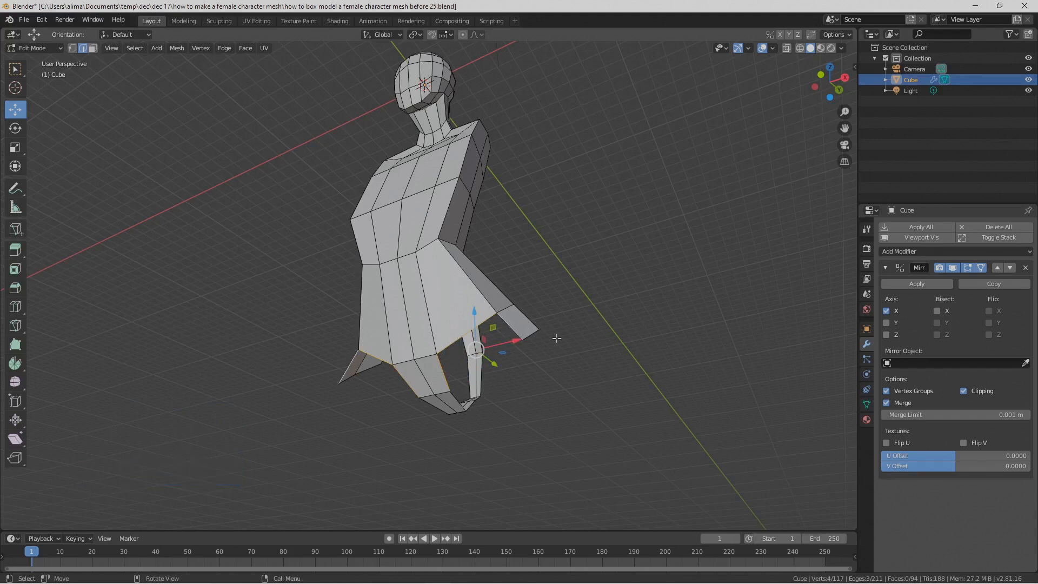
pyautogui.press('f')
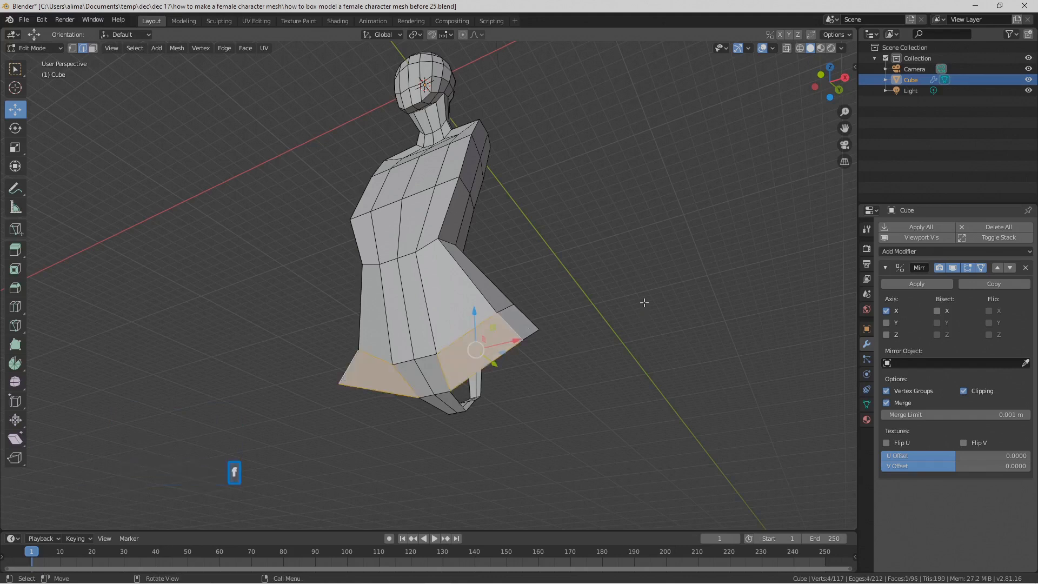
pyautogui.moveTo(645, 301); pyautogui.dragTo(522, 335, button='middle')
pyautogui.click(584, 327)
# Step: Fill the matching face at the back of the leg opening and save the file as version "before 27"
pyautogui.click(352, 350)
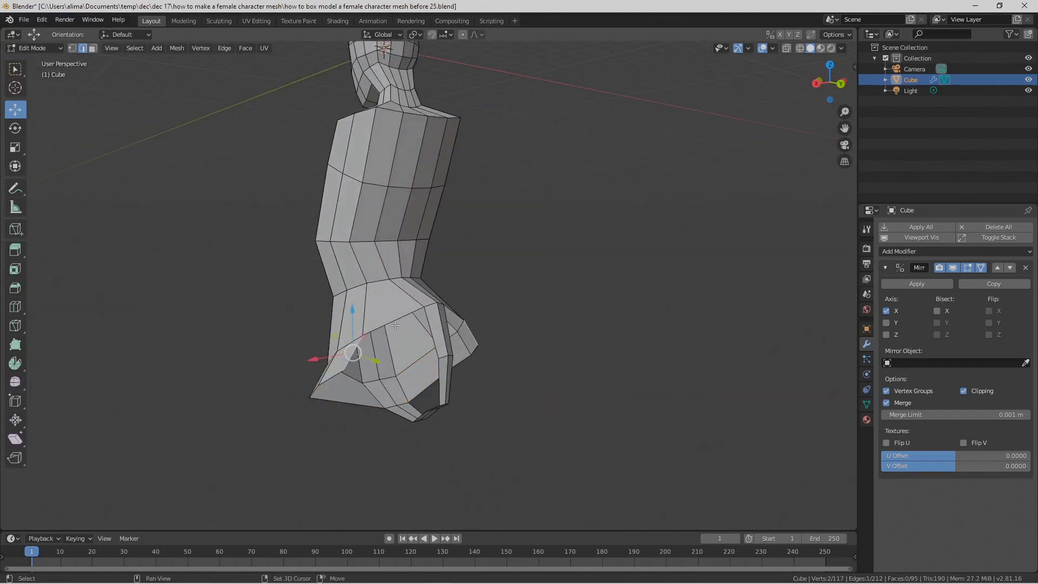
pyautogui.keyDown('shift'); pyautogui.click(422, 325); pyautogui.keyUp('shift')
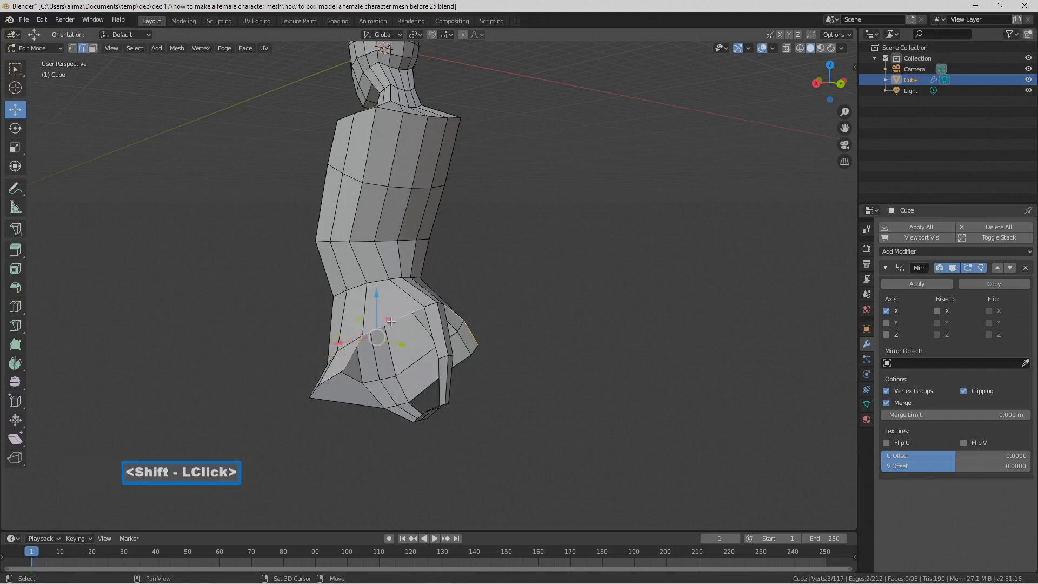
pyautogui.keyDown('shift'); pyautogui.click(442, 330); pyautogui.keyUp('shift')
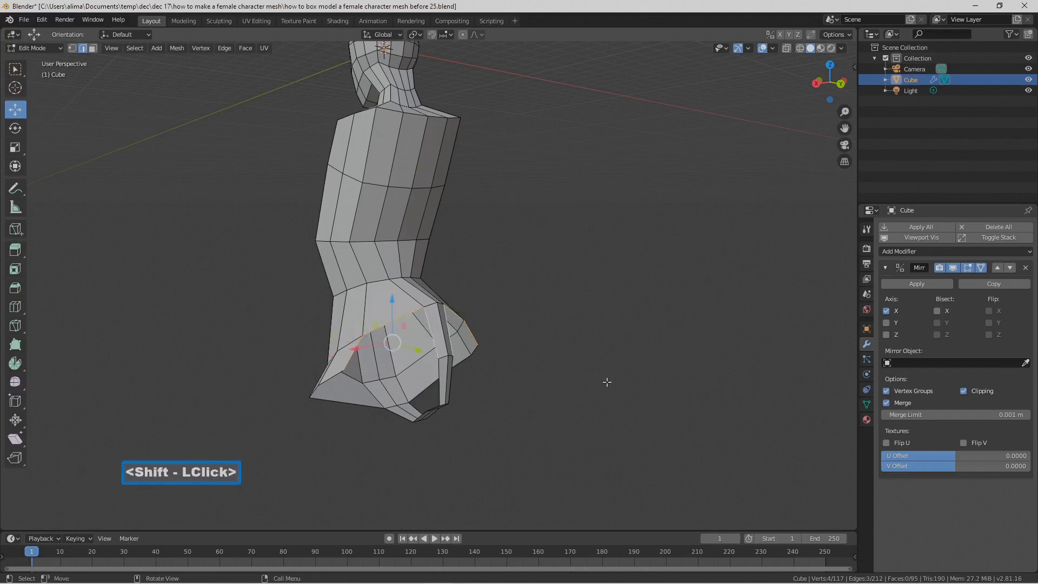
pyautogui.press('f')
pyautogui.click(607, 382)
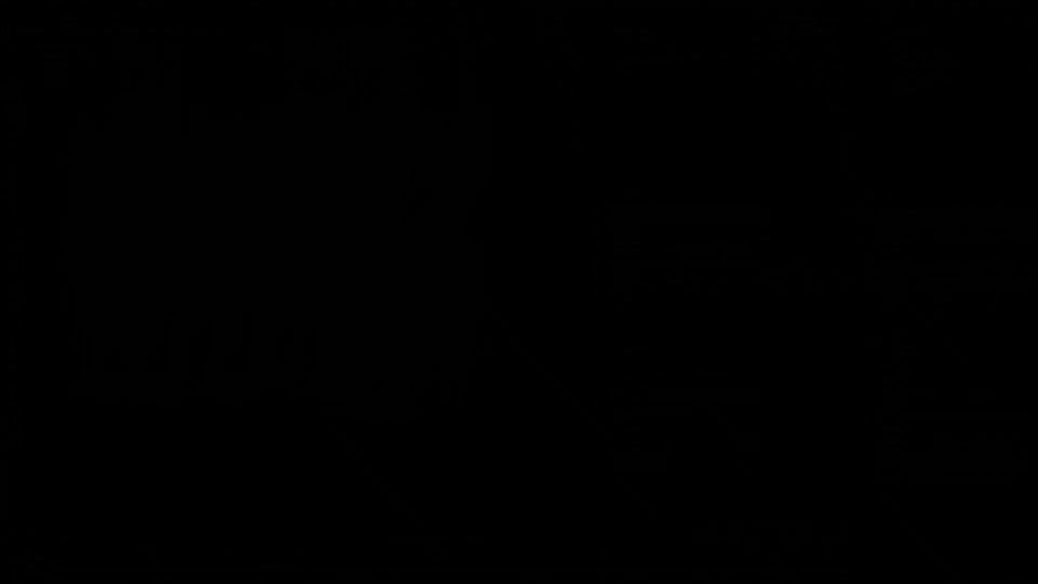
pyautogui.press('Pause')
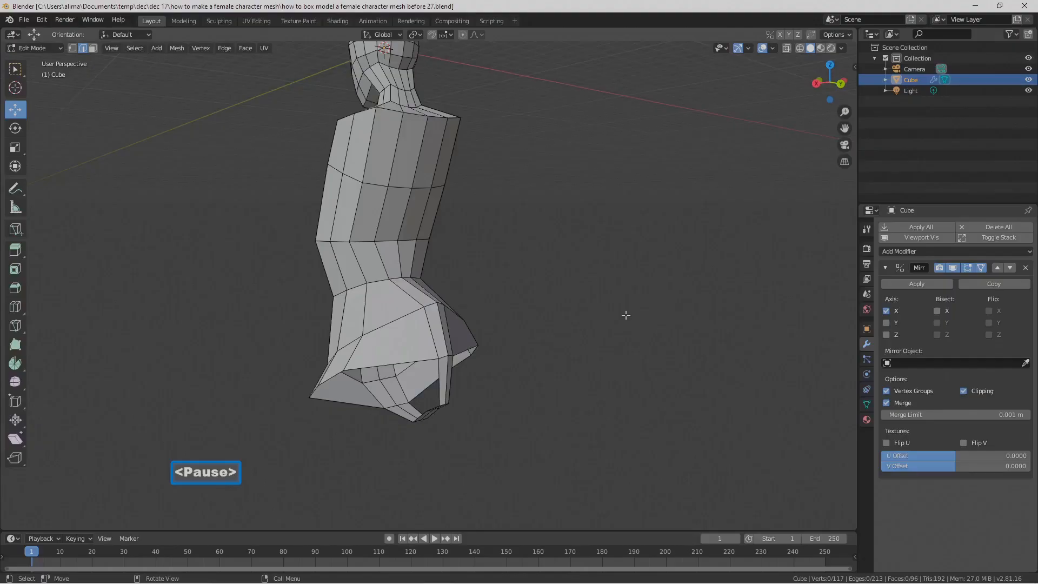
pyautogui.moveTo(597, 326); pyautogui.dragTo(624, 281, button='middle')
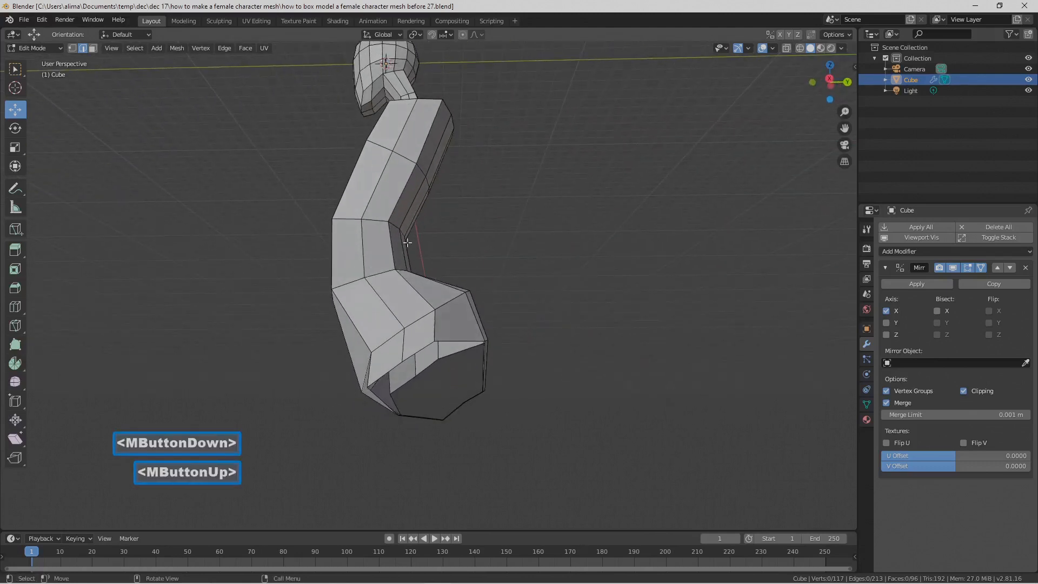
# Step: Select the edge loop around the open leg hole and extrude it in place
pyautogui.press('alt')
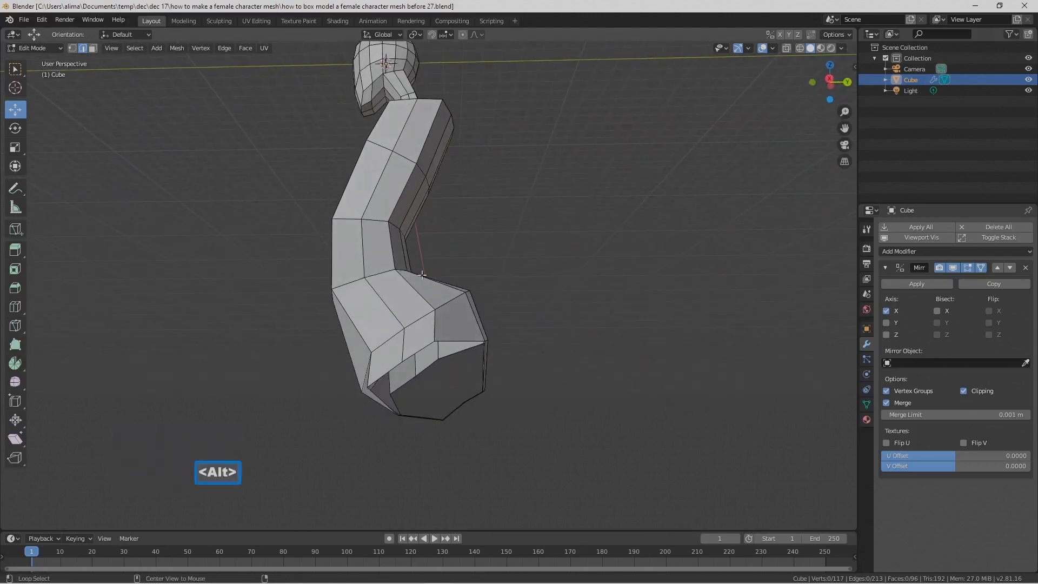
pyautogui.keyDown('alt'); pyautogui.click(424, 346); pyautogui.keyUp('alt')
pyautogui.moveTo(423, 348); pyautogui.dragTo(498, 279, button='middle')
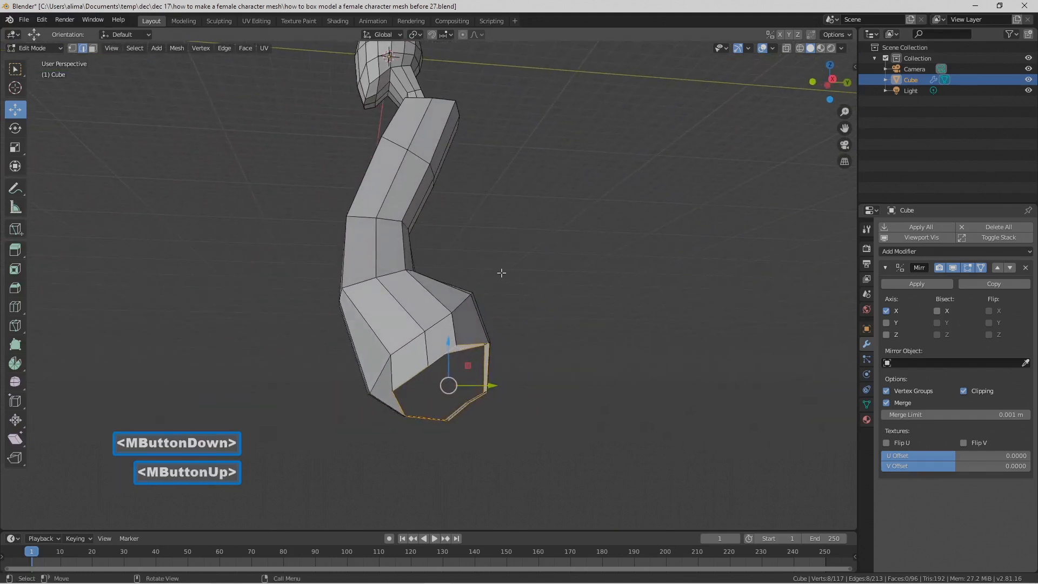
pyautogui.press('e')
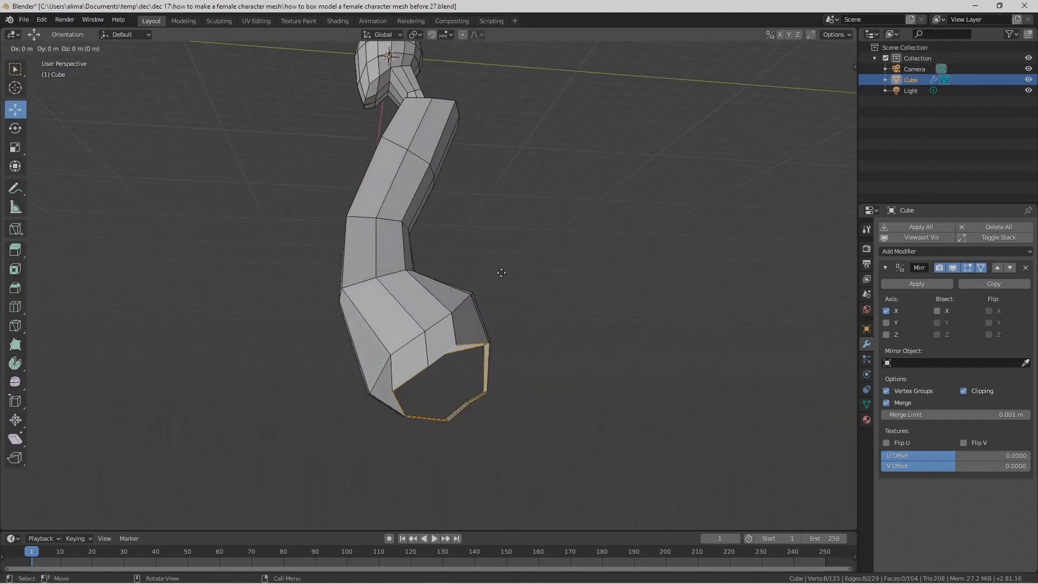
pyautogui.rightClick(501, 273)
# Step: Move the extruded leg-opening loop down along Z and outward along X to start the upper thigh
pyautogui.moveTo(551, 373); pyautogui.dragTo(533, 381, button='middle')
pyautogui.moveTo(442, 346); pyautogui.dragTo(441, 402)
pyautogui.moveTo(479, 449); pyautogui.dragTo(450, 454)
pyautogui.moveTo(386, 331); pyautogui.dragTo(441, 333, button='middle')
pyautogui.moveTo(441, 333); pyautogui.dragTo(493, 339, button='middle')
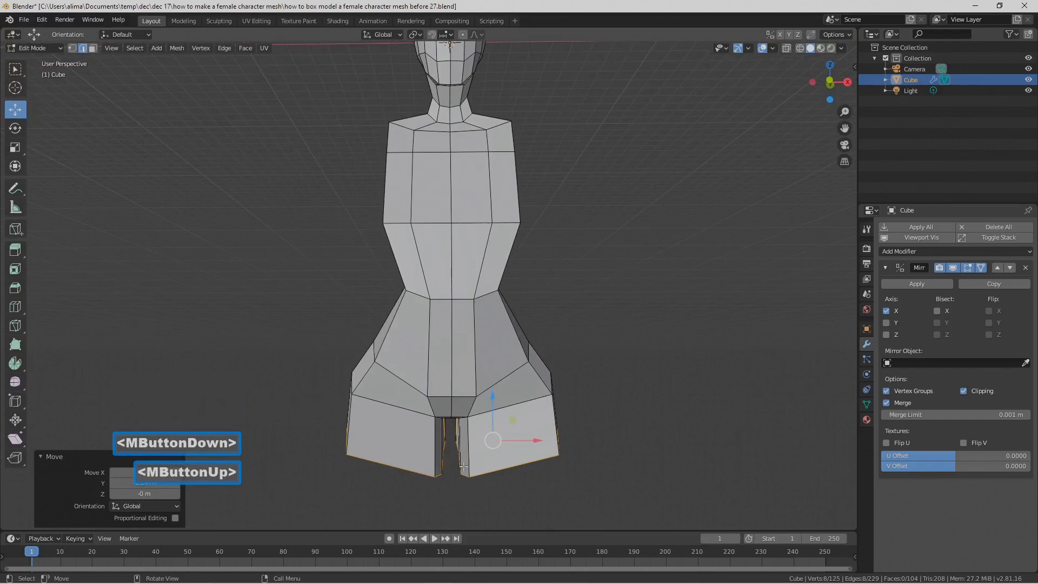
pyautogui.moveTo(535, 441); pyautogui.dragTo(561, 446)
# Step: Move the thigh's bottom edge loop a further -1.24 m along Z
pyautogui.moveTo(639, 461); pyautogui.dragTo(417, 454, button='middle')
pyautogui.moveTo(393, 403); pyautogui.dragTo(423, 412, button='middle')
pyautogui.moveTo(424, 412); pyautogui.dragTo(422, 441)
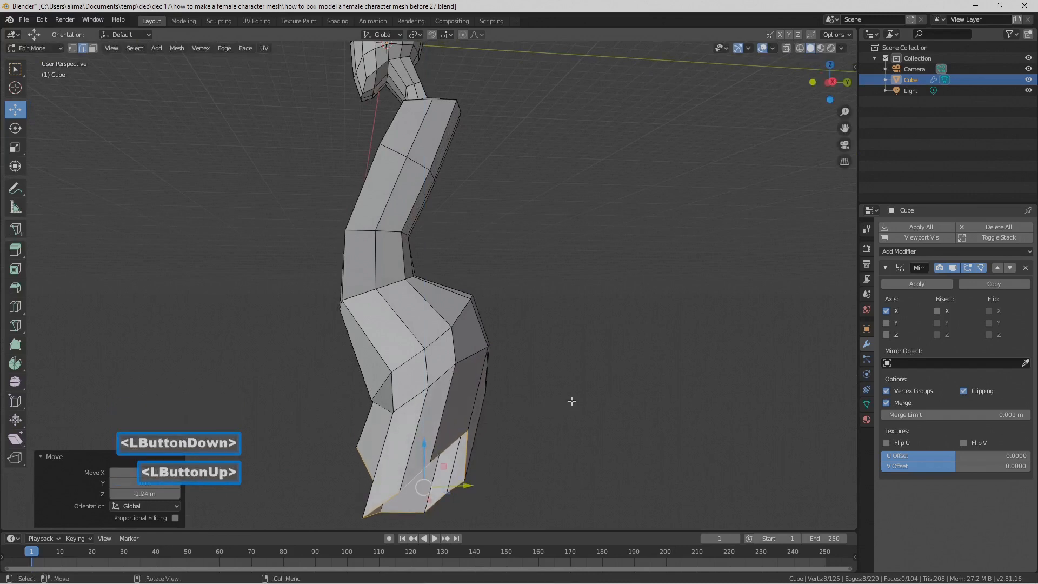
# Step: Flatten the thigh's bottom edge loop by scaling it to 0 along Z, and save the file as version "before 29"
pyautogui.press('s')
pyautogui.press('z')
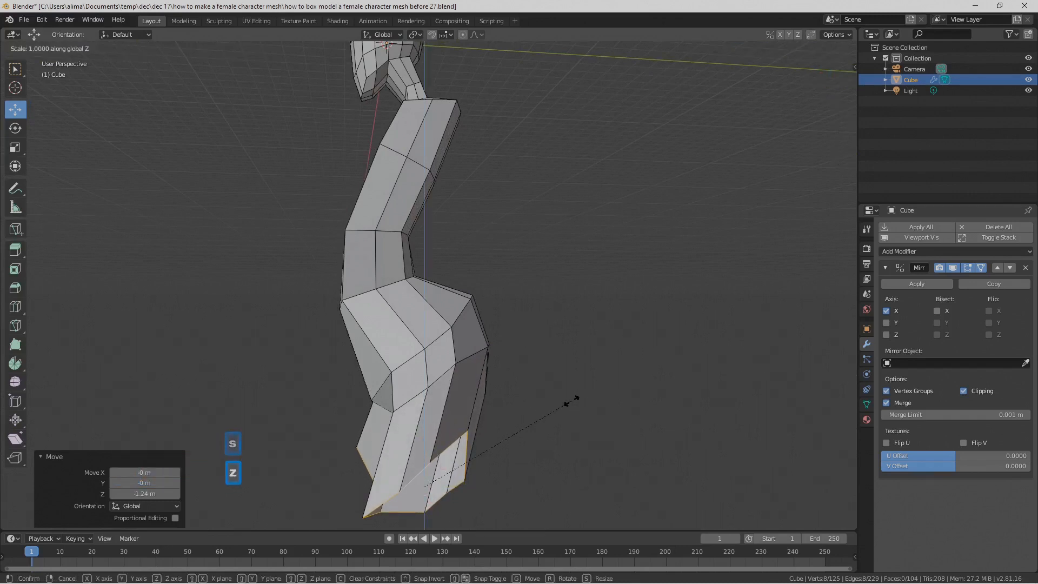
pyautogui.press('0')
pyautogui.click(570, 401)
pyautogui.moveTo(475, 392); pyautogui.dragTo(547, 372, button='middle')
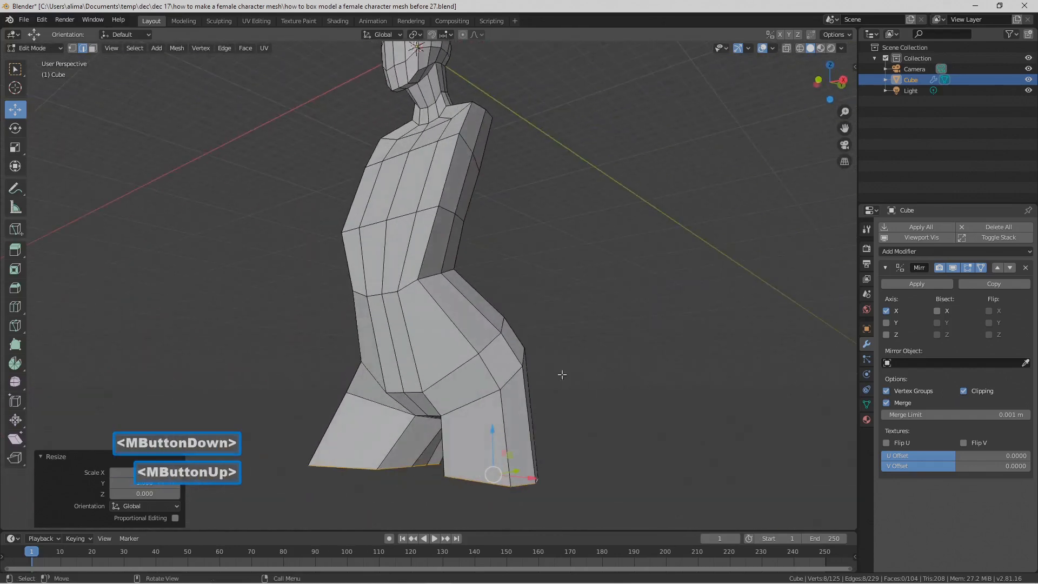
pyautogui.press('Pause')
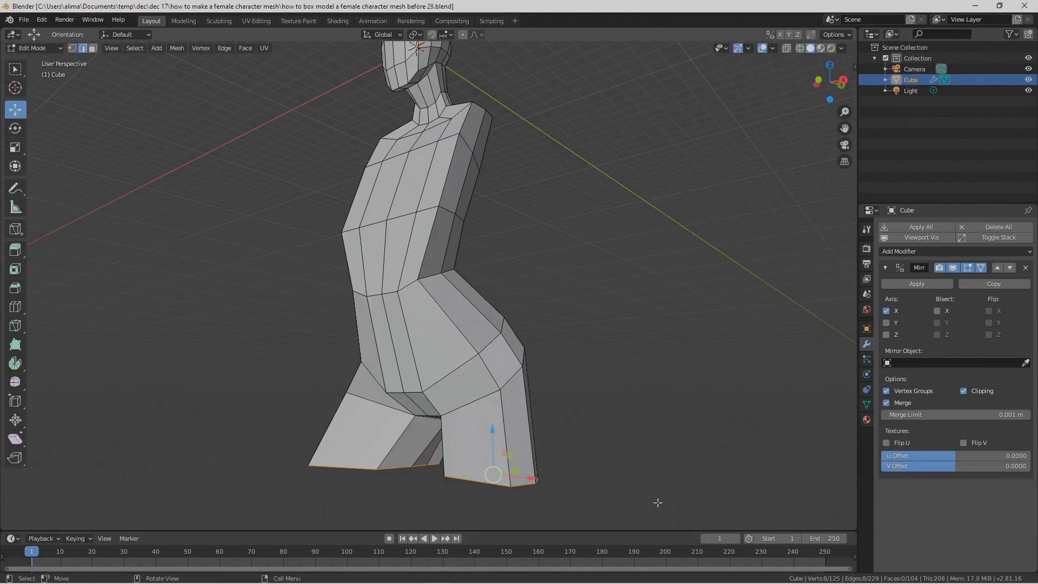
pyautogui.moveTo(620, 464); pyautogui.dragTo(610, 415, button='middle')
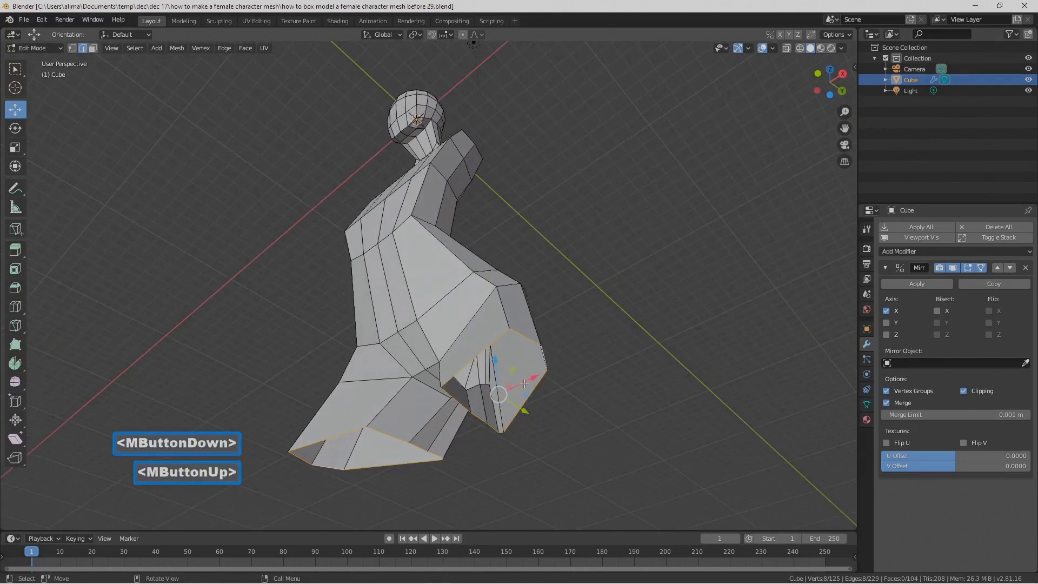
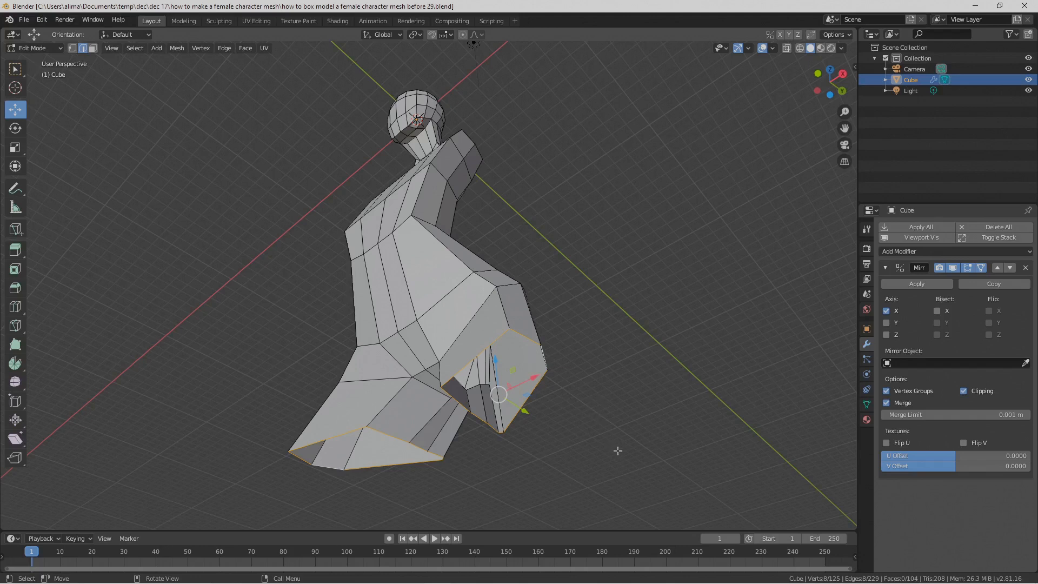
# Step: Check in the add-on preferences whether Mesh: LoopTools is enabled, and close the preferences
pyautogui.click(42, 20)
pyautogui.click(100, 173)
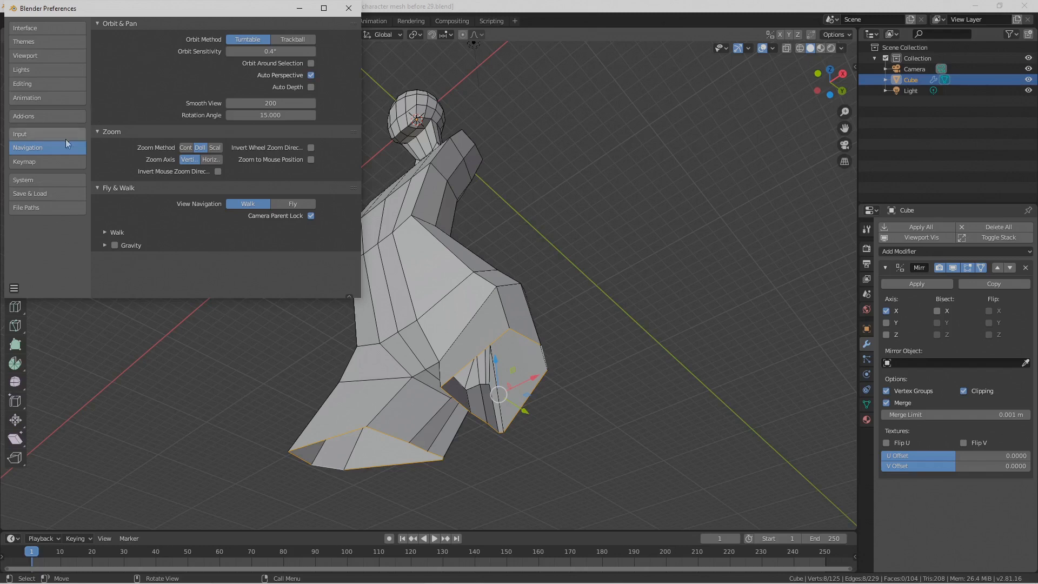
pyautogui.click(59, 116)
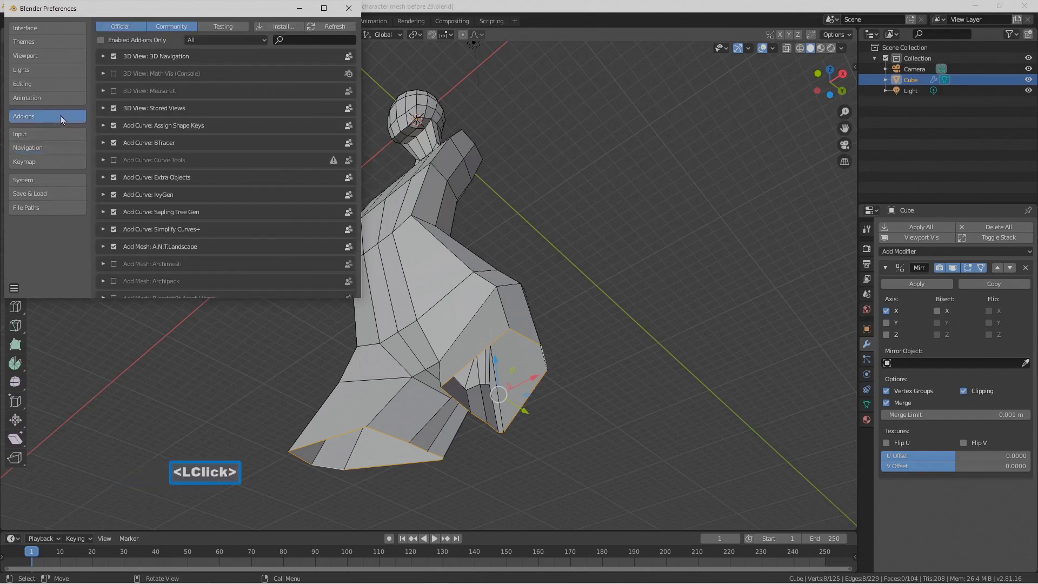
pyautogui.scroll(-5, 216, 194)
pyautogui.scroll(-6, 216, 194)
pyautogui.scroll(-3, 216, 193)
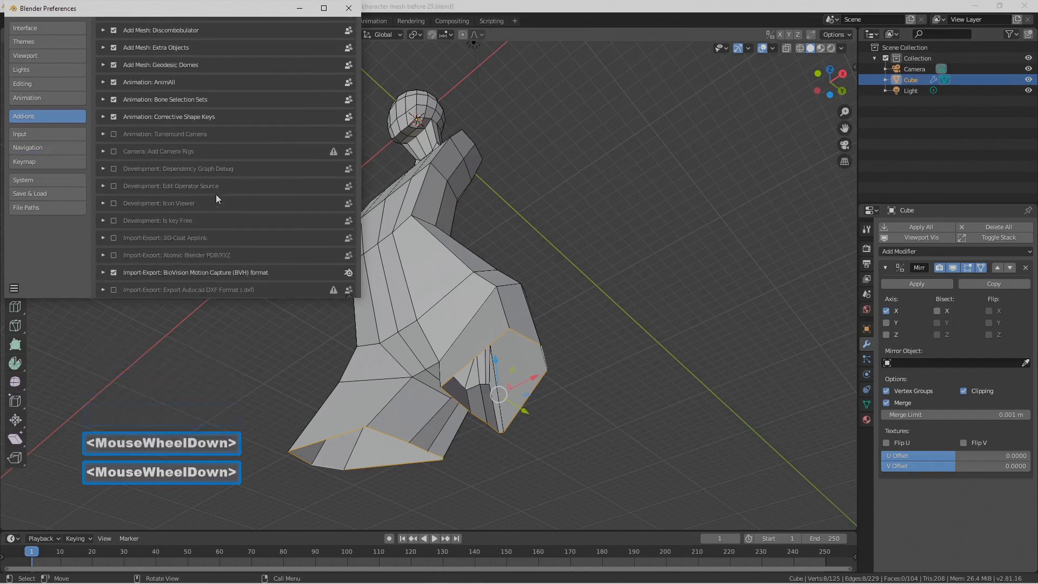
pyautogui.scroll(-4, 216, 194)
pyautogui.scroll(-6, 215, 193)
pyautogui.scroll(-7, 216, 193)
pyautogui.scroll(-5, 215, 197)
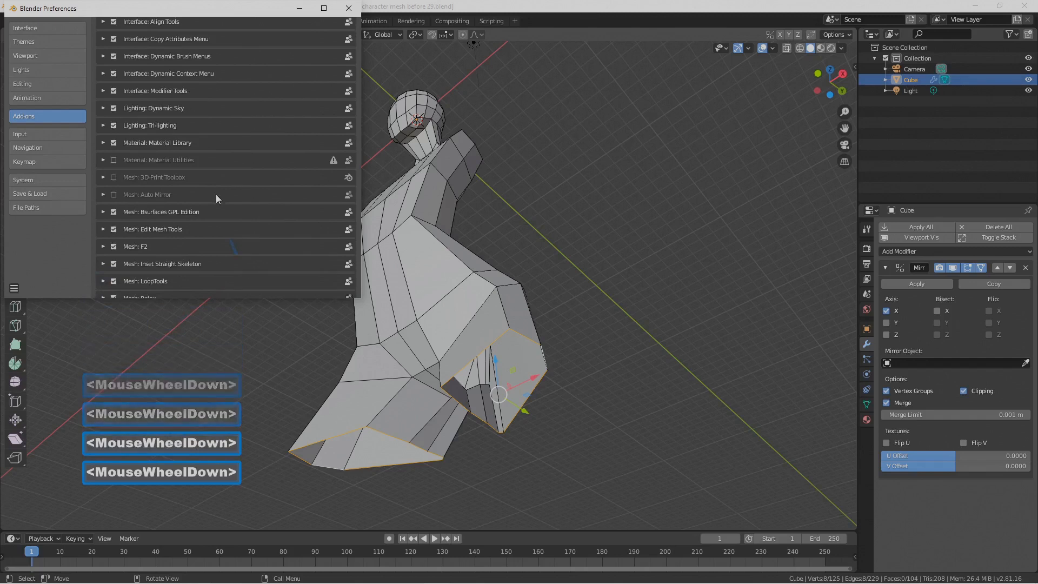
pyautogui.scroll(-1, 216, 195)
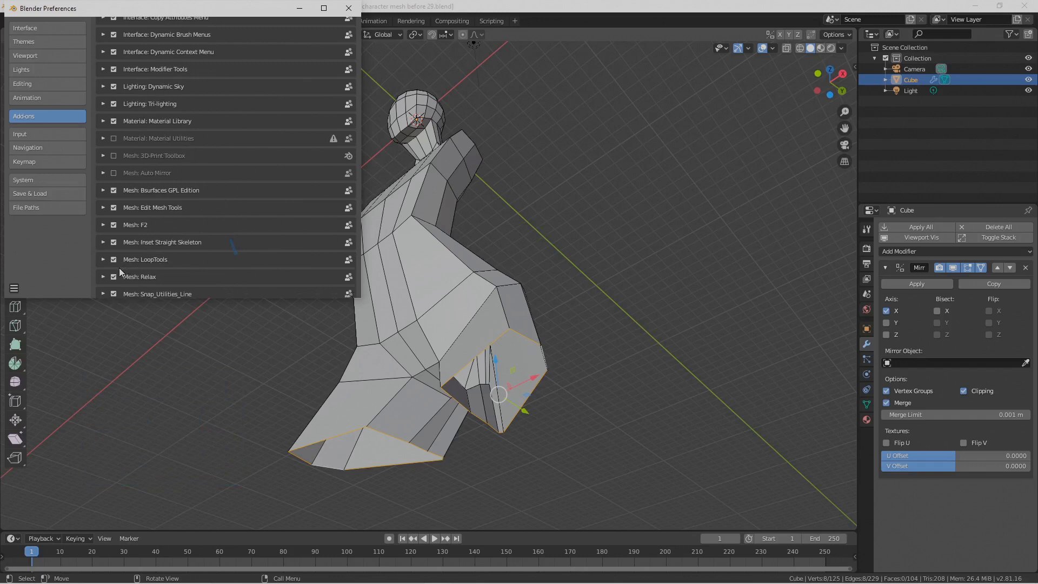
pyautogui.click(349, 8)
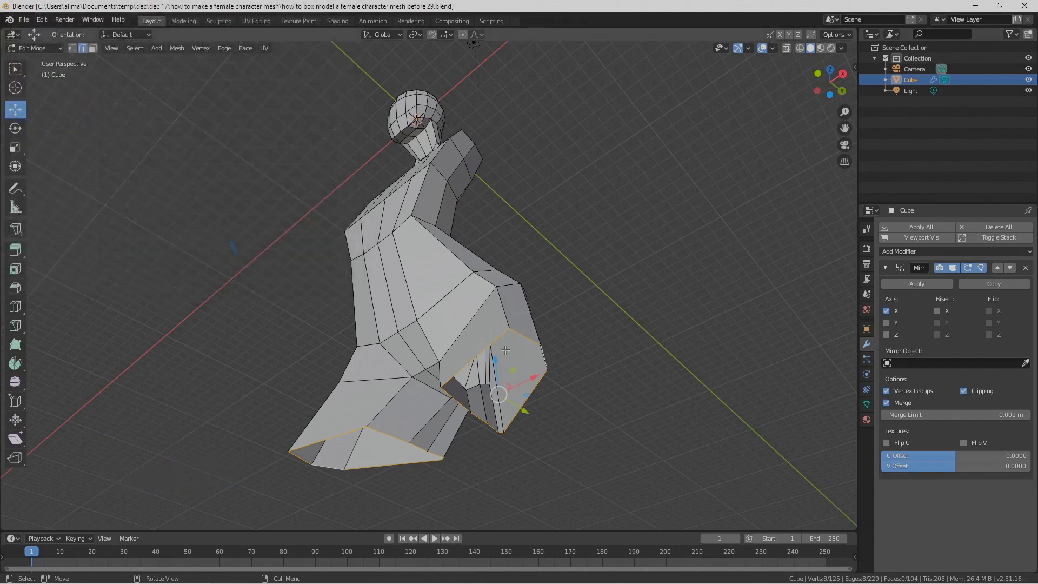
# Step: Round the thigh's bottom edge loop with the LoopTools Circle operation, using the Best fit method
pyautogui.rightClick(659, 428)
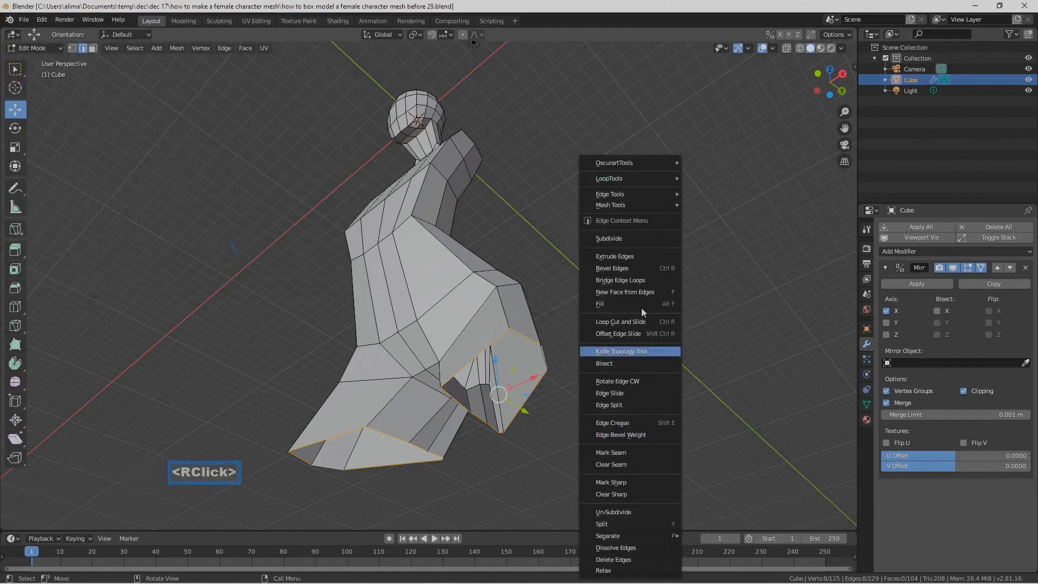
pyautogui.moveTo(644, 192)
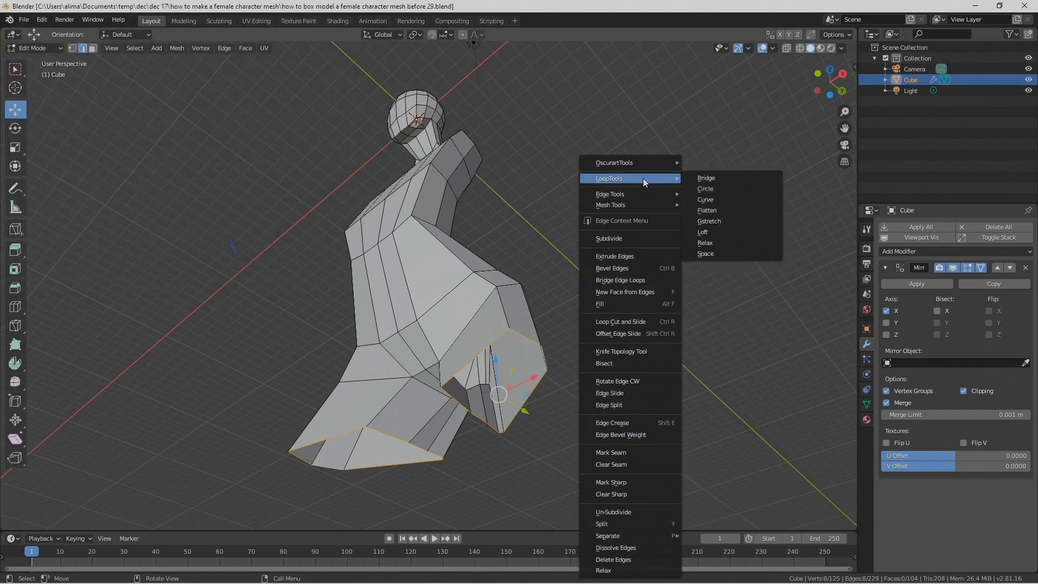
pyautogui.click(725, 190)
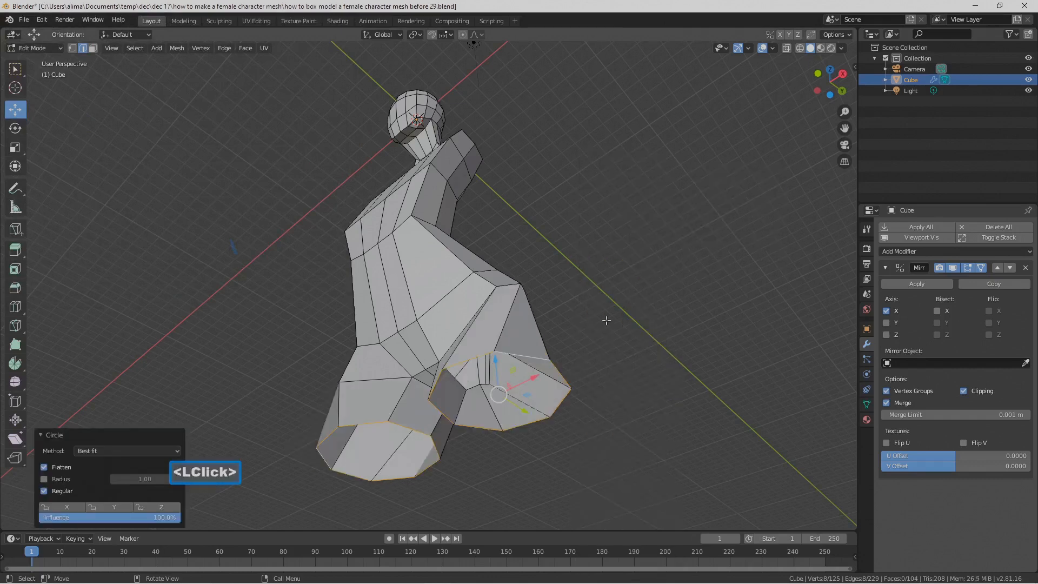
pyautogui.moveTo(490, 374); pyautogui.dragTo(554, 405, button='middle')
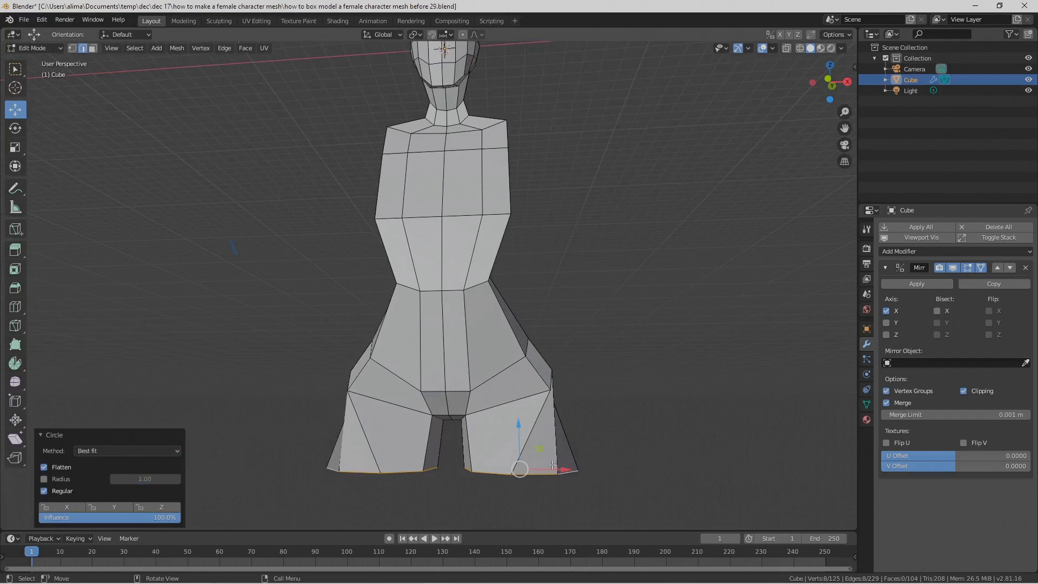
pyautogui.moveTo(520, 459); pyautogui.dragTo(551, 406, button='middle')
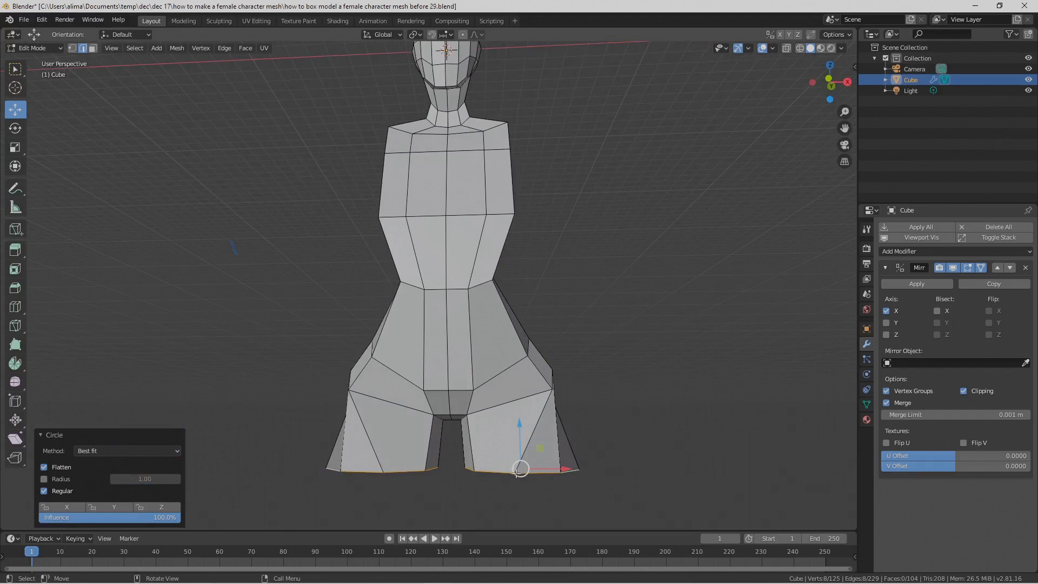
pyautogui.click(72, 51)
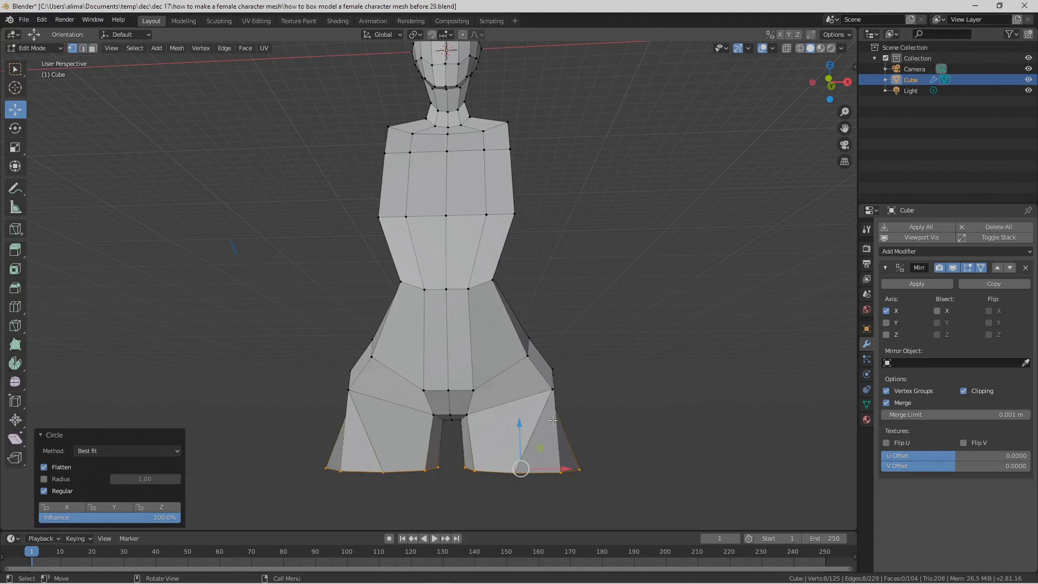
pyautogui.moveTo(571, 480); pyautogui.dragTo(509, 365, button='middle')
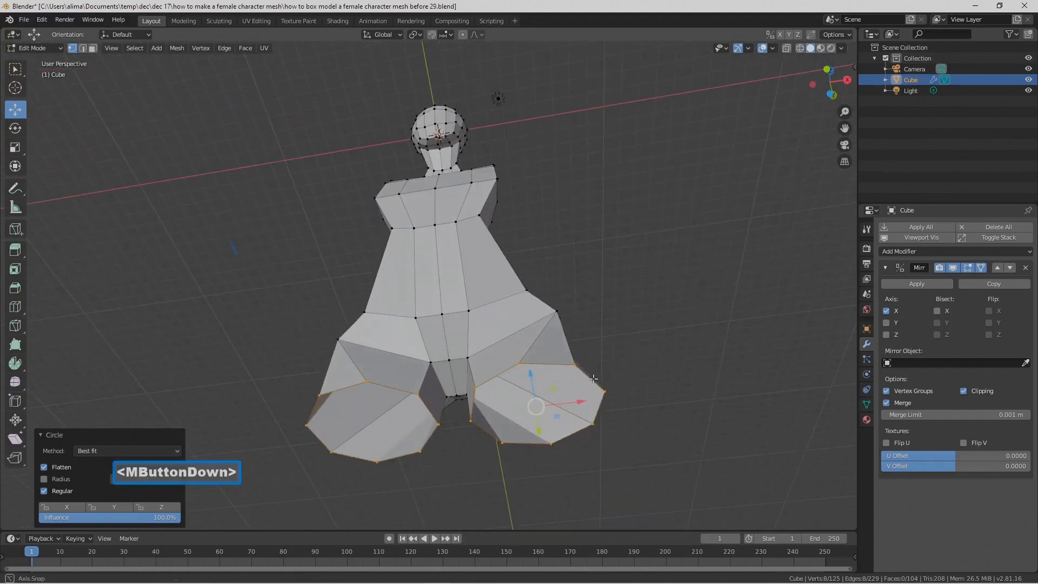
pyautogui.moveTo(589, 361); pyautogui.dragTo(588, 362, button='middle')
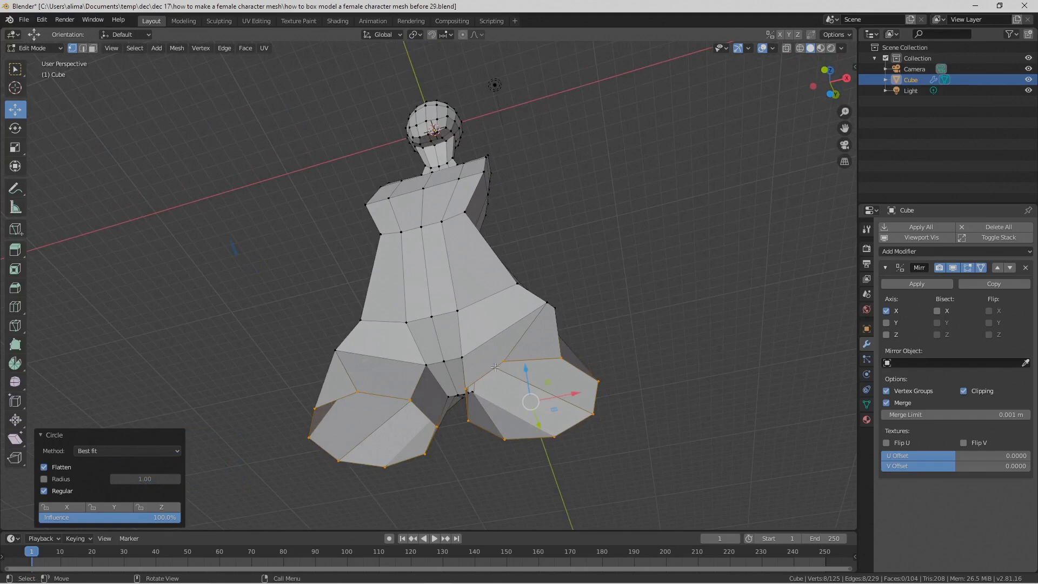
pyautogui.moveTo(644, 315); pyautogui.dragTo(660, 367, button='middle')
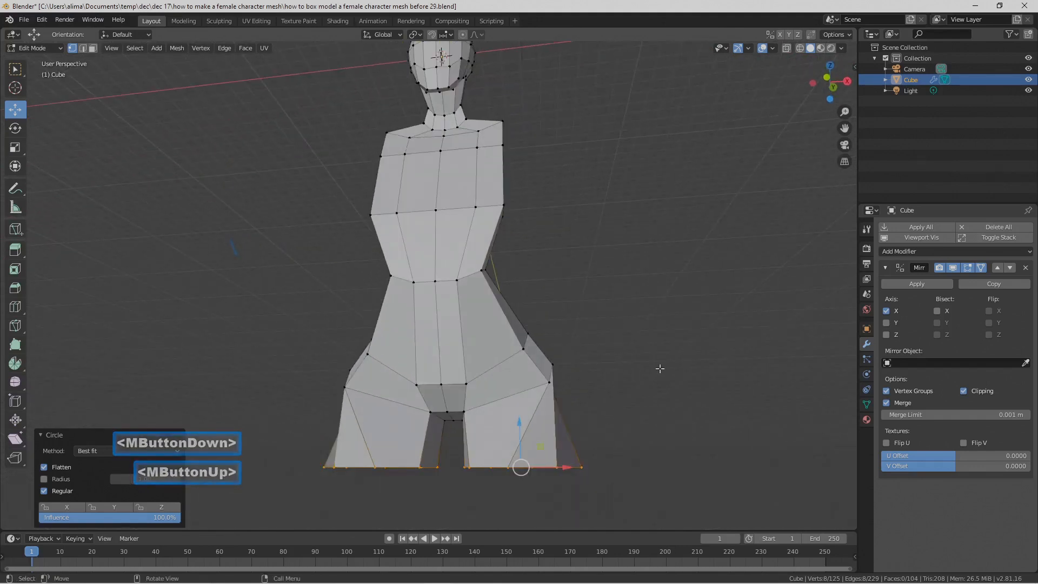
pyautogui.click(83, 47)
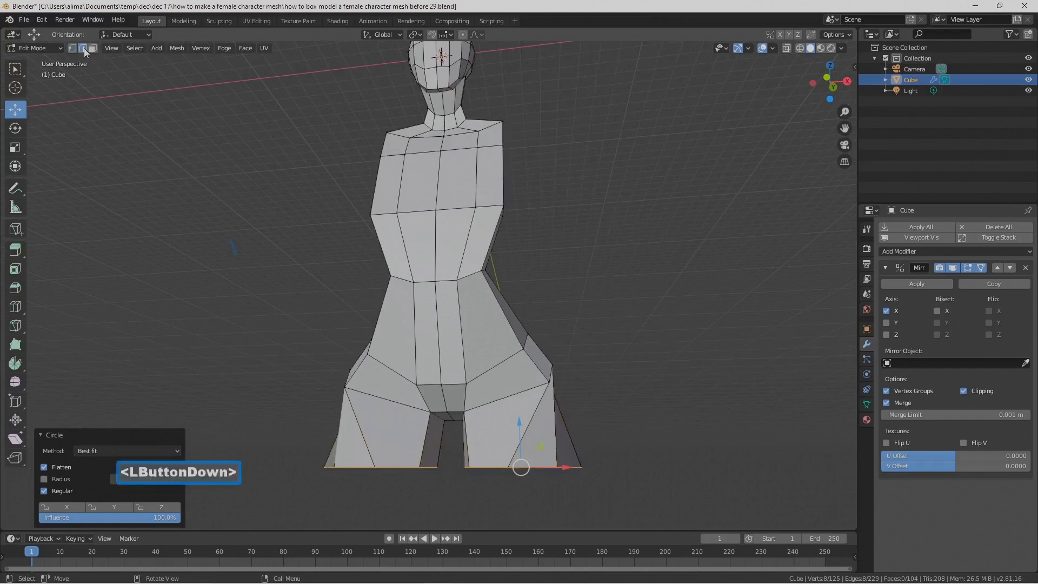
# Step: Shift the thigh's bottom edge loop forward along Y and 0.482 m outward along X, and save the file as version "before 30"
pyautogui.scroll(-2, 625, 342)
pyautogui.moveTo(626, 343); pyautogui.dragTo(502, 395, button='middle')
pyautogui.moveTo(465, 442); pyautogui.dragTo(452, 443)
pyautogui.moveTo(402, 401); pyautogui.dragTo(411, 392)
pyautogui.moveTo(411, 391); pyautogui.dragTo(562, 393, button='middle')
pyautogui.moveTo(545, 425); pyautogui.dragTo(555, 424)
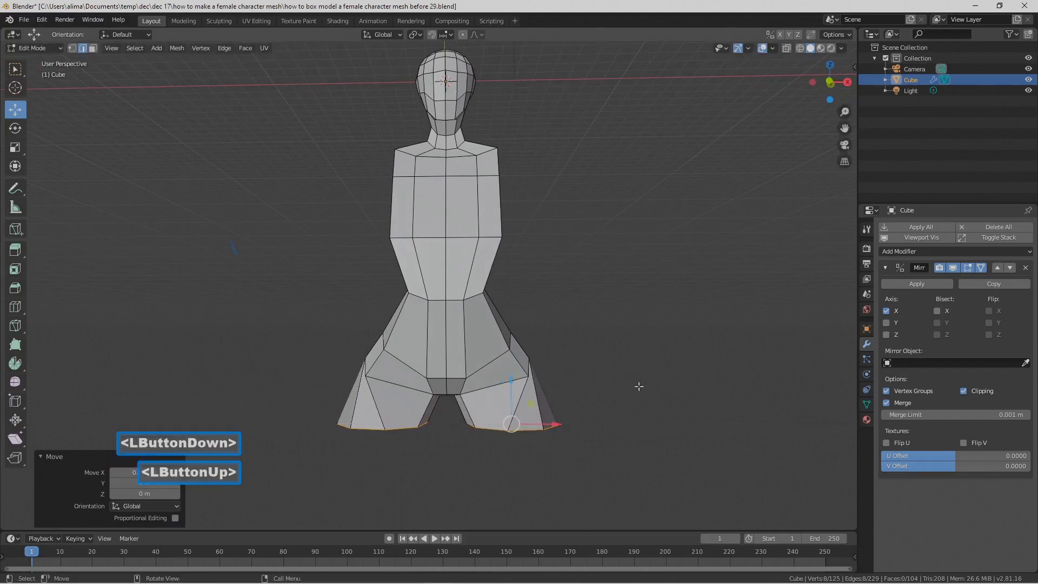
pyautogui.press('Pause')
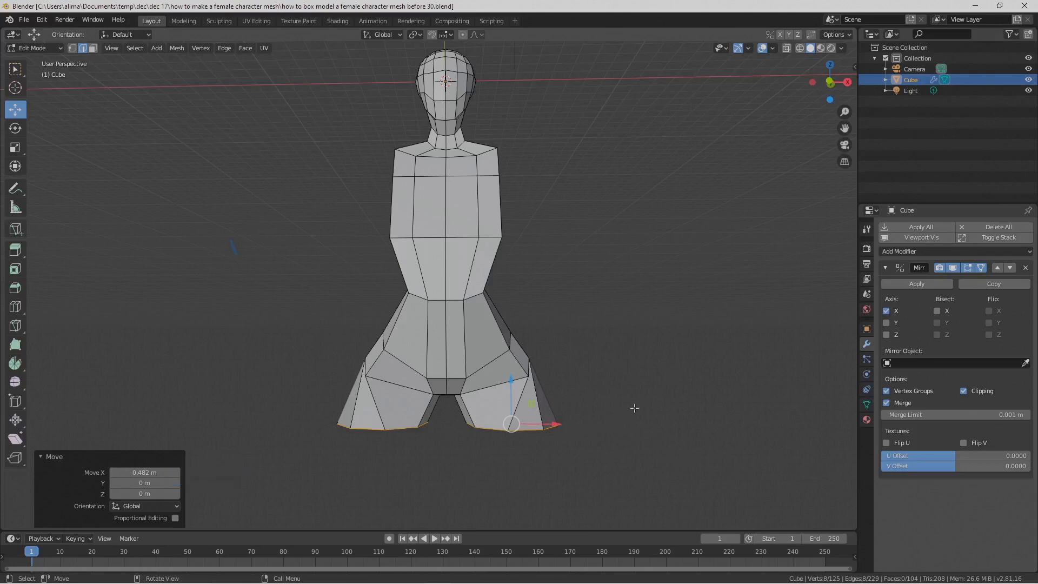
# Step: Extrude the thigh's bottom edge loop and move the new loop -5.65 m along Z
pyautogui.scroll(-2, 632, 325)
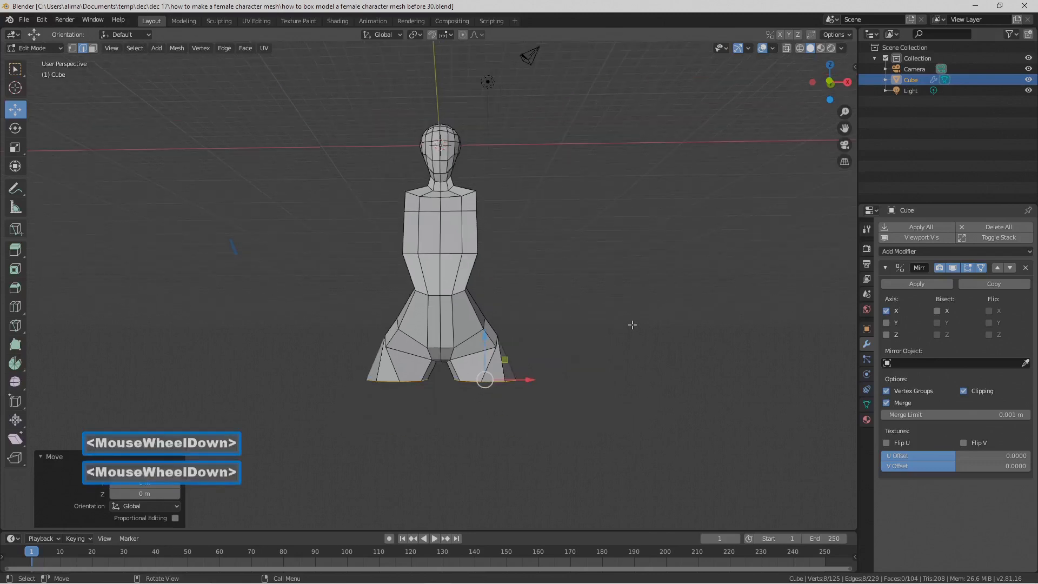
pyautogui.press('e')
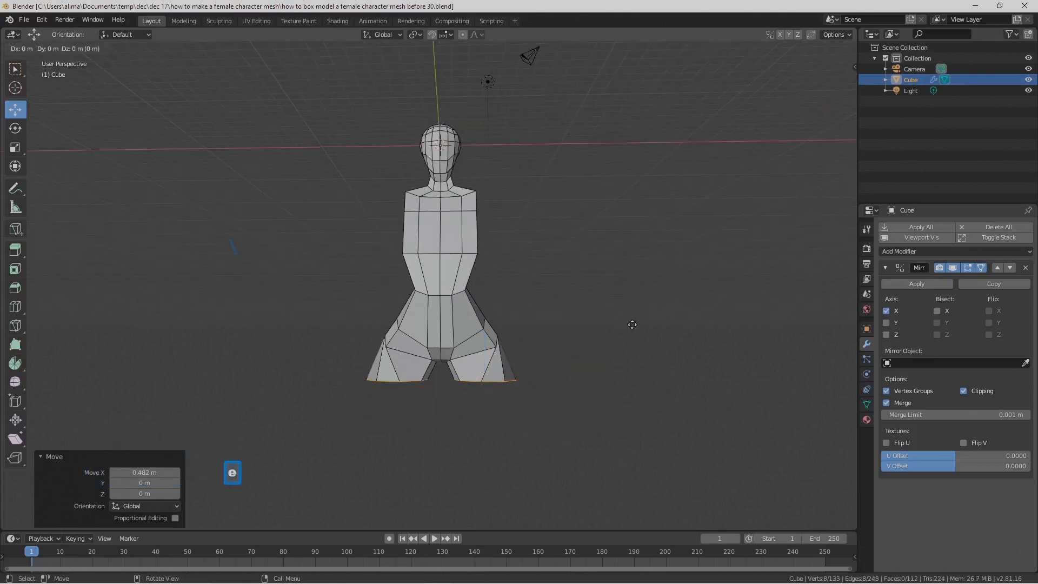
pyautogui.rightClick(632, 325)
pyautogui.moveTo(490, 338); pyautogui.dragTo(508, 410)
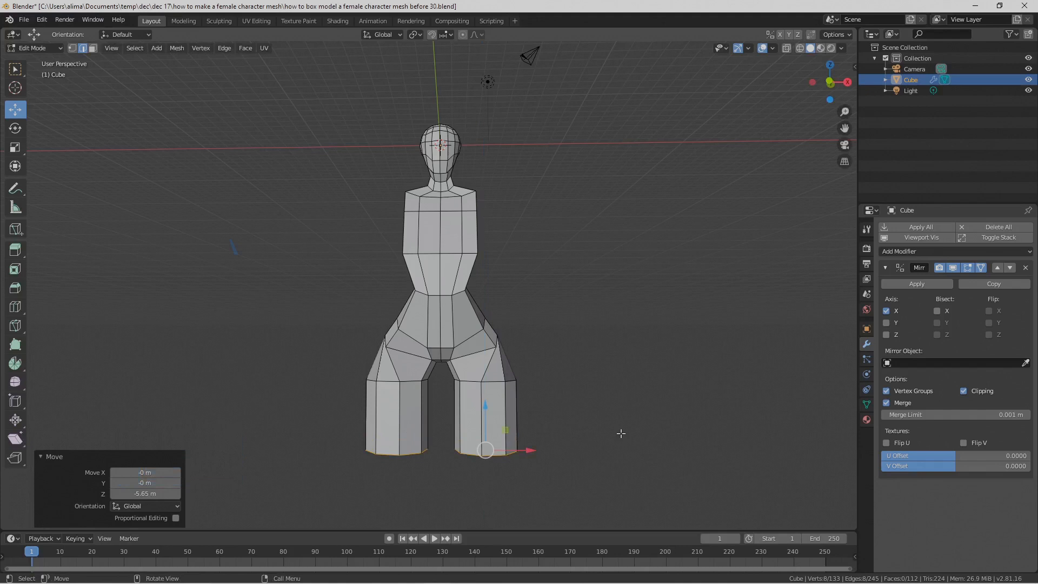
# Step: Scale the thigh's lower edge loop uniformly to about 0.57 and move it a further -0.807 m along Z
pyautogui.press('s')
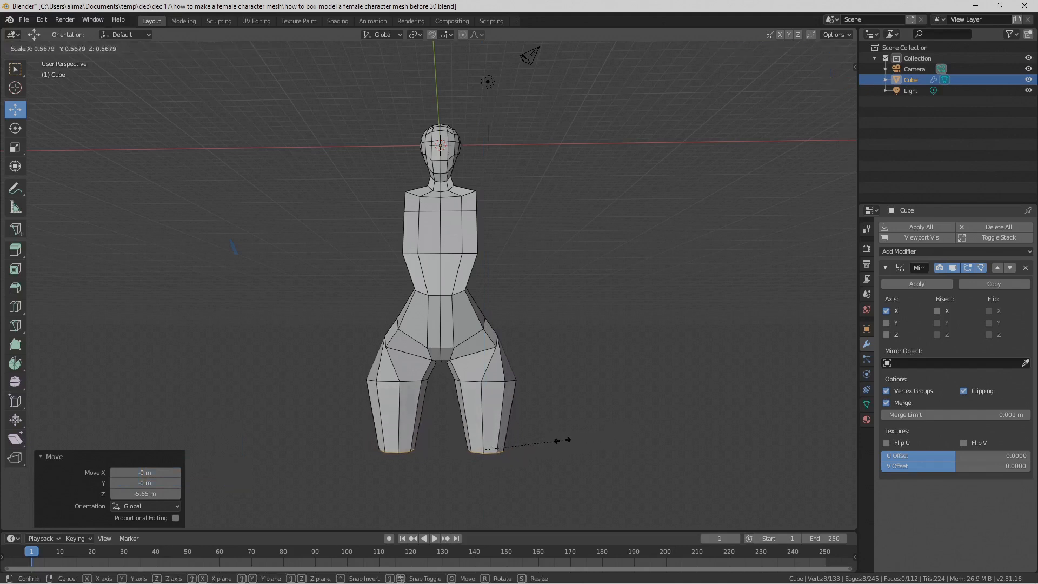
pyautogui.click(562, 440)
pyautogui.moveTo(488, 403); pyautogui.dragTo(490, 419)
# Step: In the right orthographic view, move the thigh's lower edge loop 1.25 m along Y and resize it along Y only
pyautogui.moveTo(628, 413); pyautogui.dragTo(503, 410, button='middle')
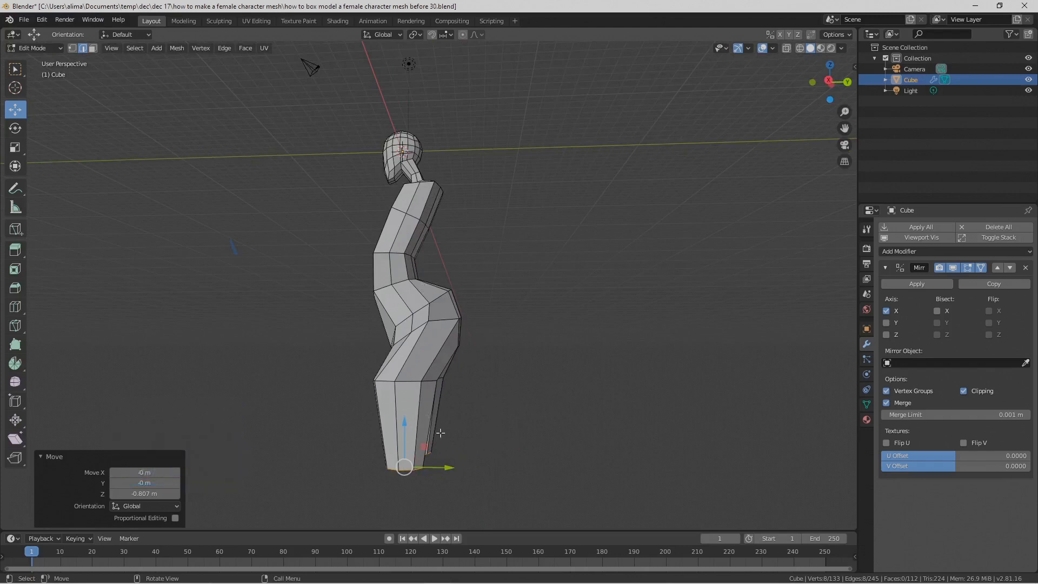
pyautogui.click(113, 47)
pyautogui.moveTo(170, 172)
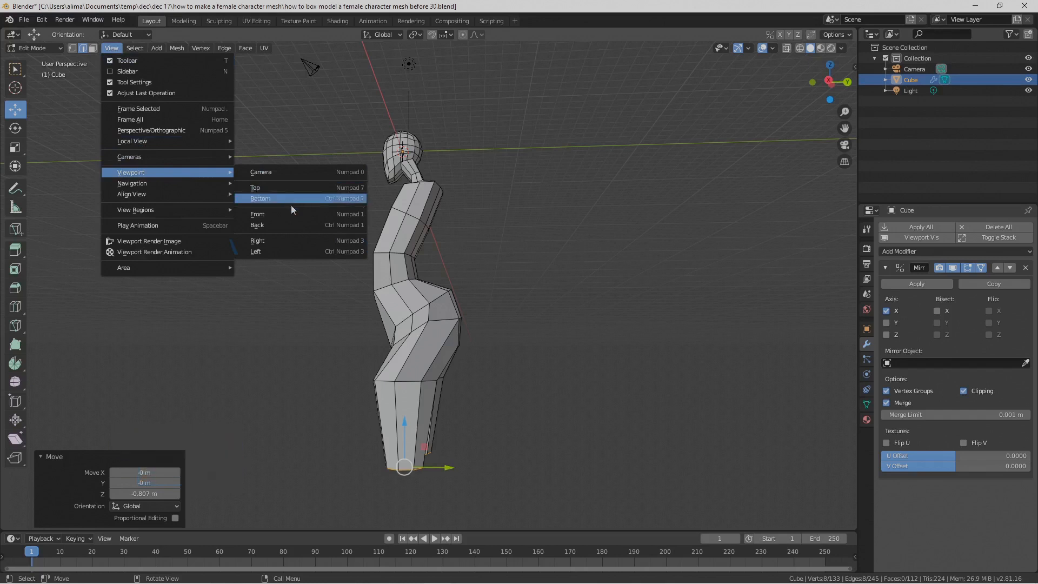
pyautogui.click(297, 241)
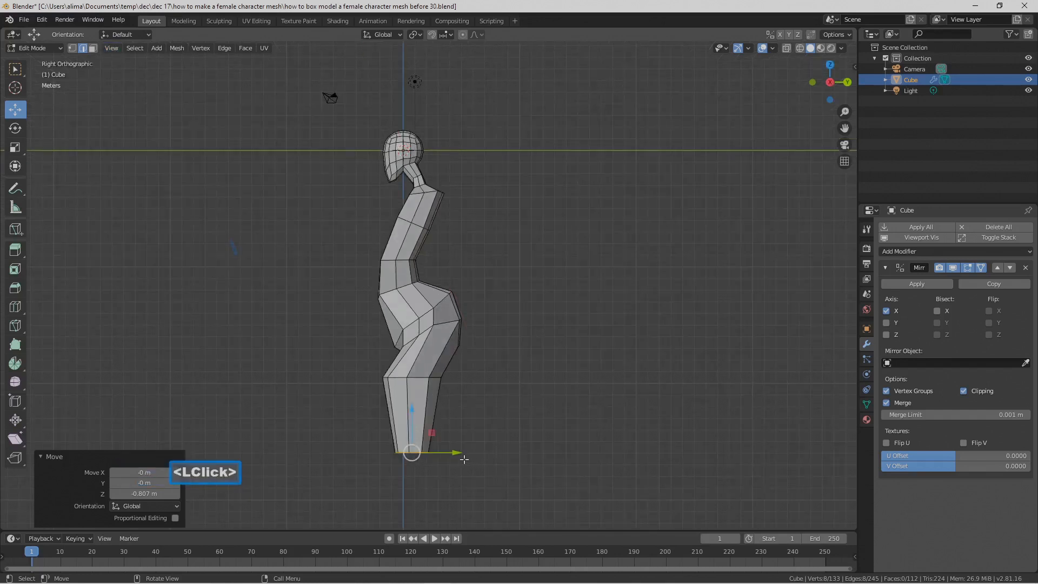
pyautogui.moveTo(457, 455); pyautogui.dragTo(471, 455)
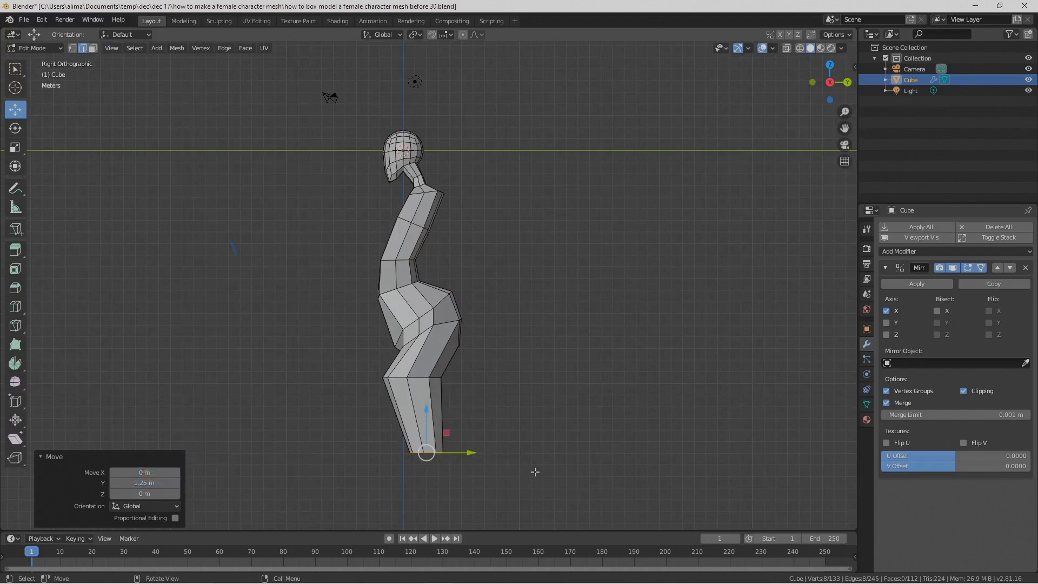
pyautogui.press('s')
pyautogui.press('y')
pyautogui.click(517, 471)
# Step: Move the thigh's lower edge loop another -0.203 m along Z
pyautogui.moveTo(516, 471); pyautogui.dragTo(531, 372, button='middle')
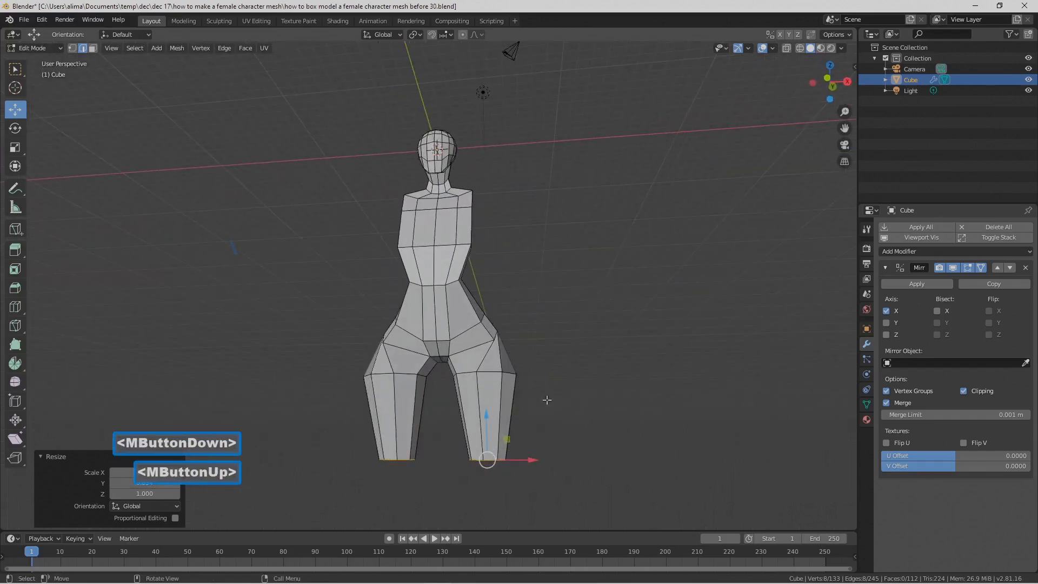
pyautogui.moveTo(486, 420); pyautogui.dragTo(486, 420)
pyautogui.moveTo(550, 397); pyautogui.dragTo(562, 404, button='middle')
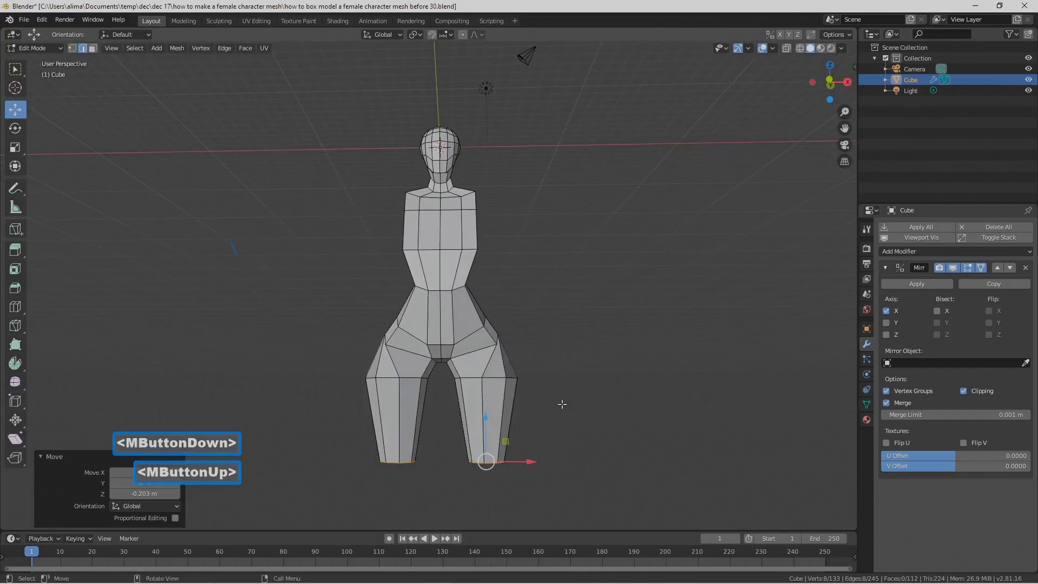
# Step: Extrude a short knee segment from the thigh's lower loop, moving it down along Z and 0.658 m back along Y with a slight extra nudge
pyautogui.press('e')
pyautogui.rightClick(583, 366)
pyautogui.moveTo(487, 417); pyautogui.dragTo(485, 440)
pyautogui.moveTo(541, 438); pyautogui.dragTo(469, 496, button='middle')
pyautogui.moveTo(469, 496); pyautogui.dragTo(481, 491)
pyautogui.moveTo(482, 490); pyautogui.dragTo(483, 477, button='middle')
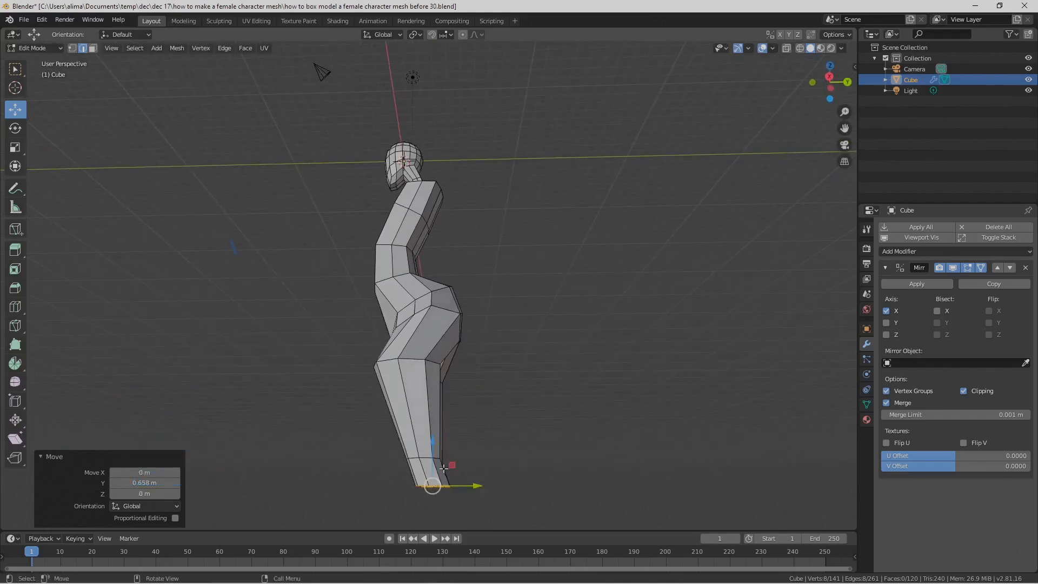
pyautogui.moveTo(476, 486); pyautogui.dragTo(478, 485)
pyautogui.moveTo(457, 423); pyautogui.dragTo(541, 423, button='middle')
# Step: Extrude the knee's bottom edge loop and move the new loop -2.66 m along Z to start the calf
pyautogui.keyDown('shift'); pyautogui.moveTo(613, 448); pyautogui.dragTo(574, 309, button='middle'); pyautogui.keyUp('shift')
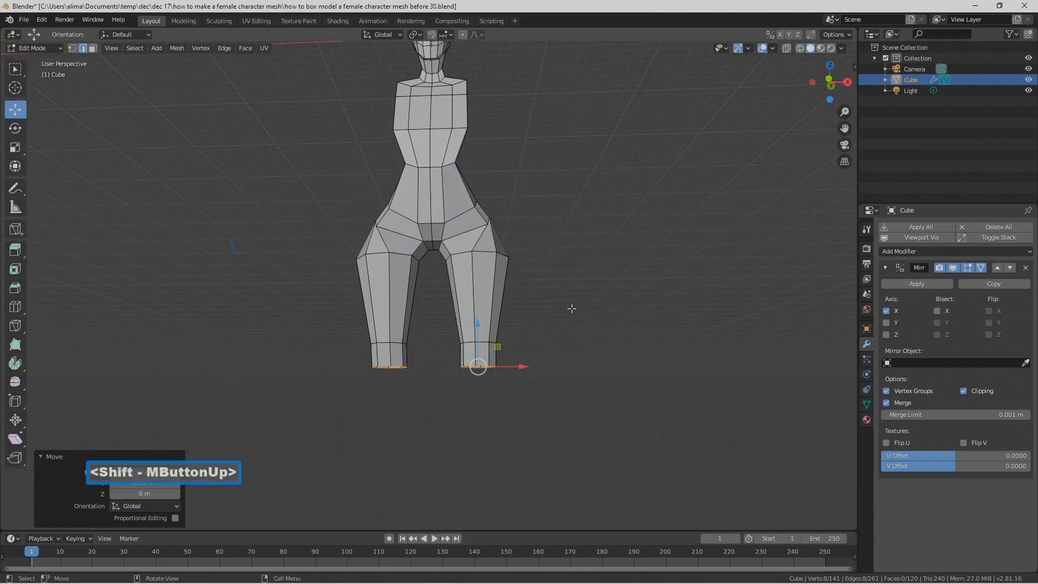
pyautogui.press('e')
pyautogui.rightClick(549, 307)
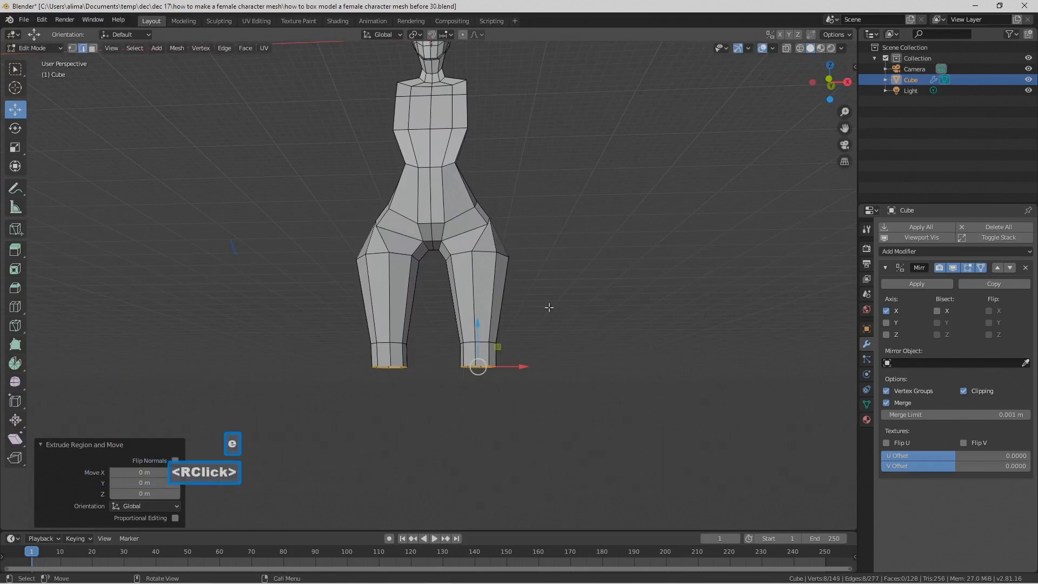
pyautogui.moveTo(478, 323); pyautogui.dragTo(532, 381)
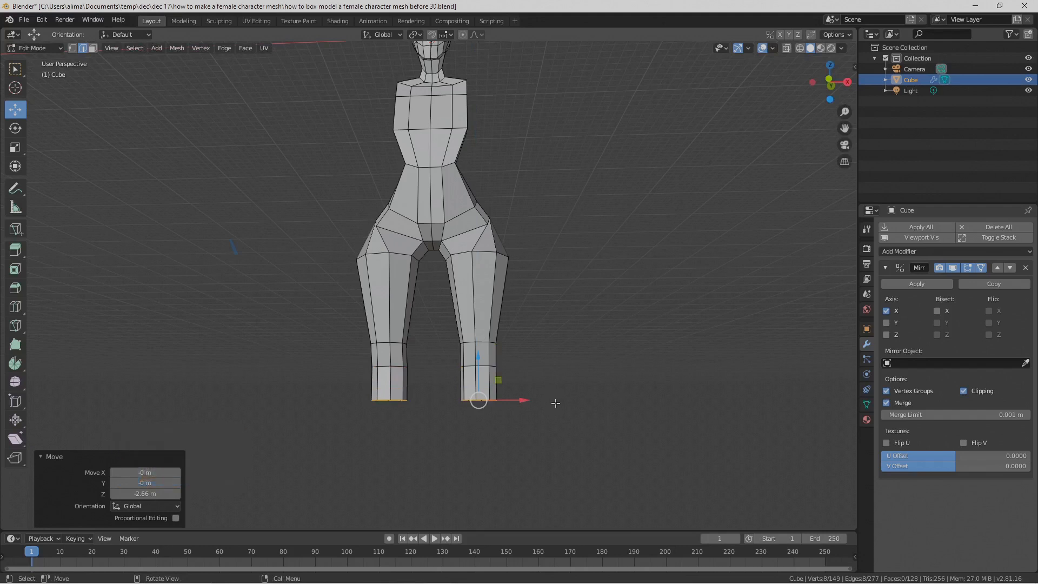
# Step: Widen the calf's lower edge loop by scaling it 1.735 along X and 1.944 along Y
pyautogui.press('s')
pyautogui.press('x')
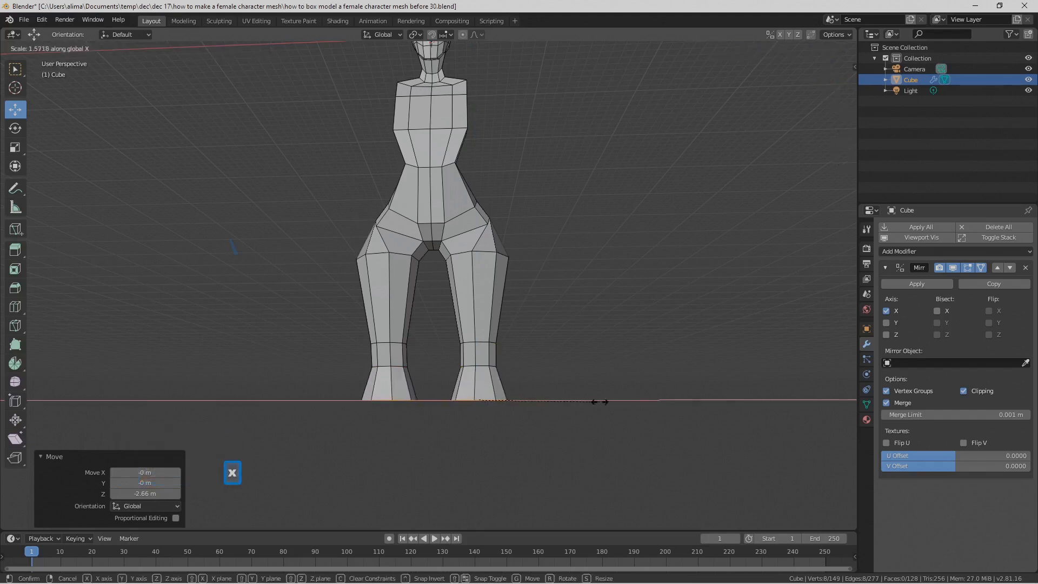
pyautogui.click(611, 384)
pyautogui.moveTo(613, 382); pyautogui.dragTo(427, 402, button='middle')
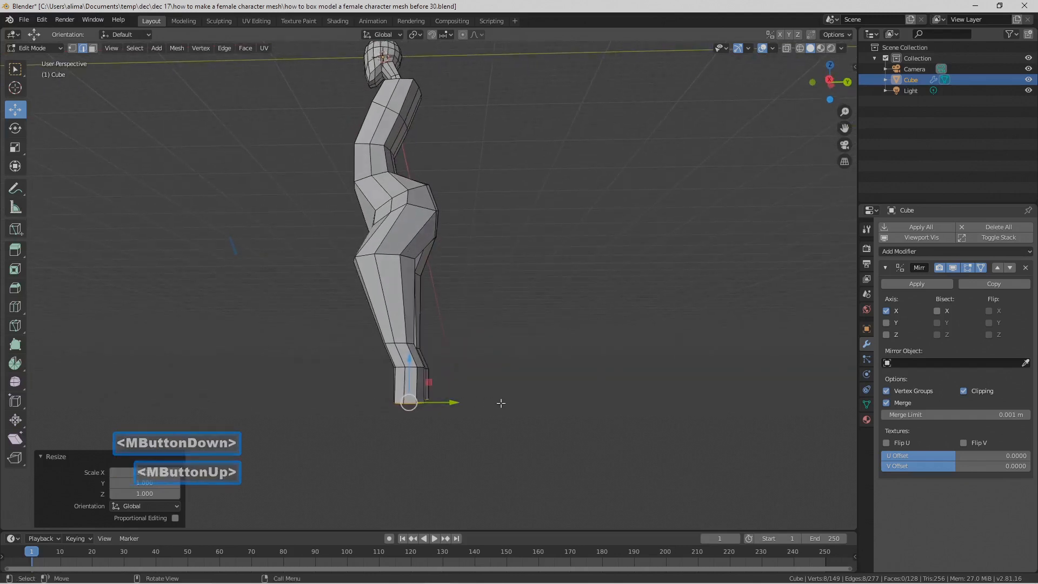
pyautogui.press('s')
pyautogui.press('y')
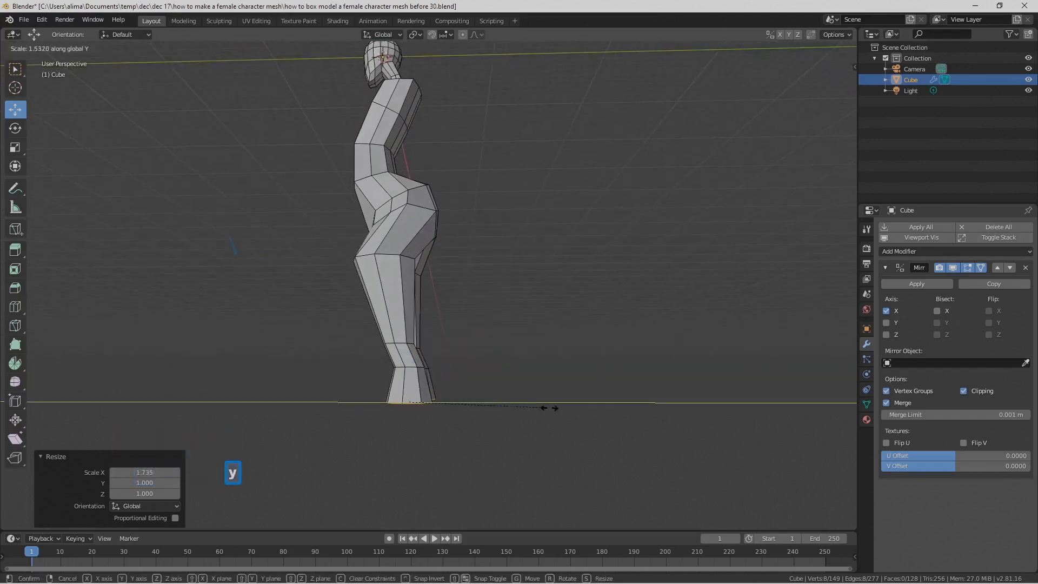
pyautogui.click(581, 404)
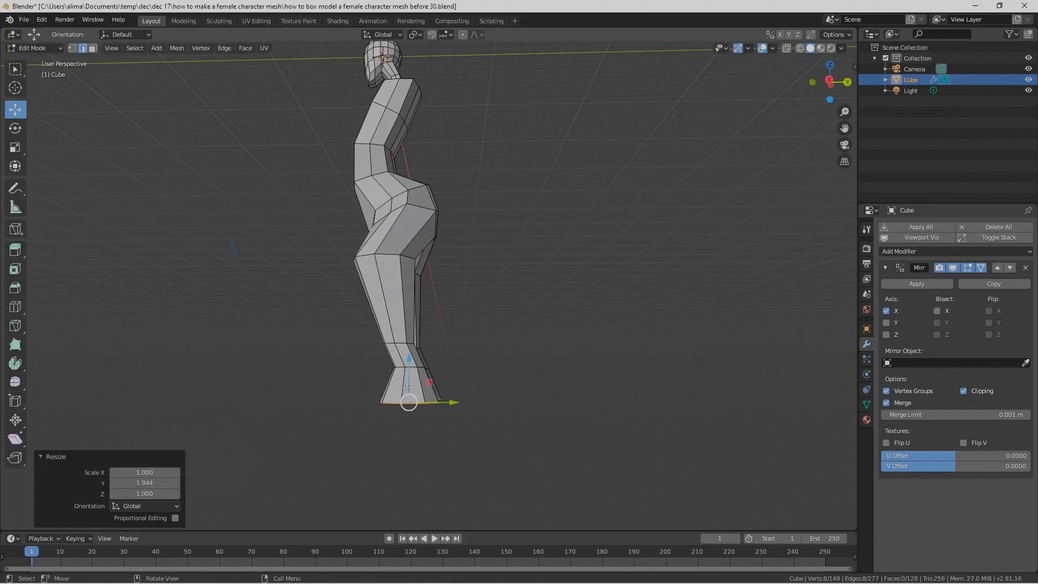
# Step: Move the calf's lower edge loop 1.16 m along Y and scale it by 1.128 along Y
pyautogui.moveTo(454, 403); pyautogui.dragTo(473, 404)
pyautogui.moveTo(473, 404); pyautogui.dragTo(476, 406, button='middle')
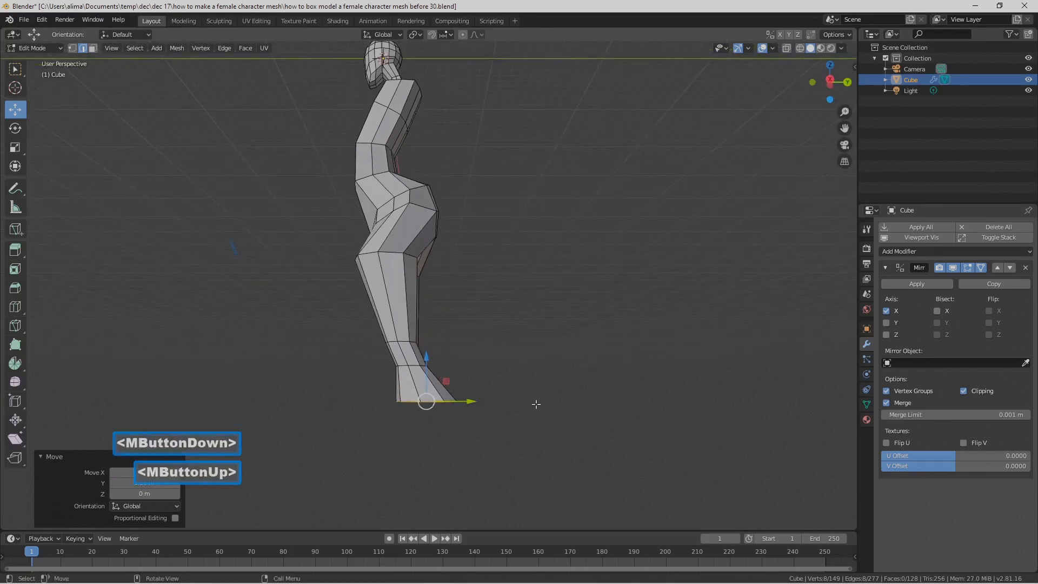
pyautogui.press('s')
pyautogui.press('y')
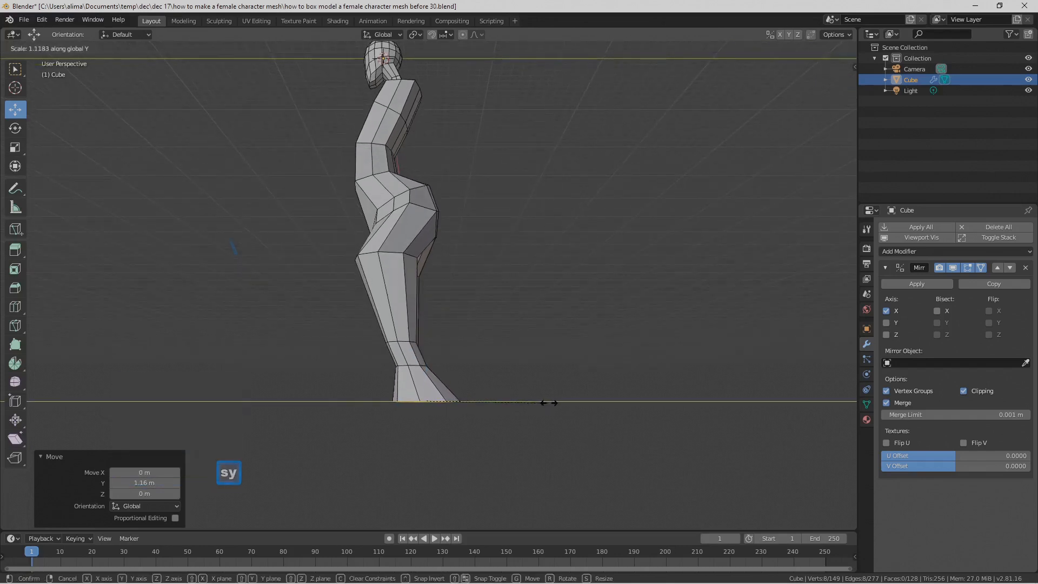
pyautogui.click(549, 403)
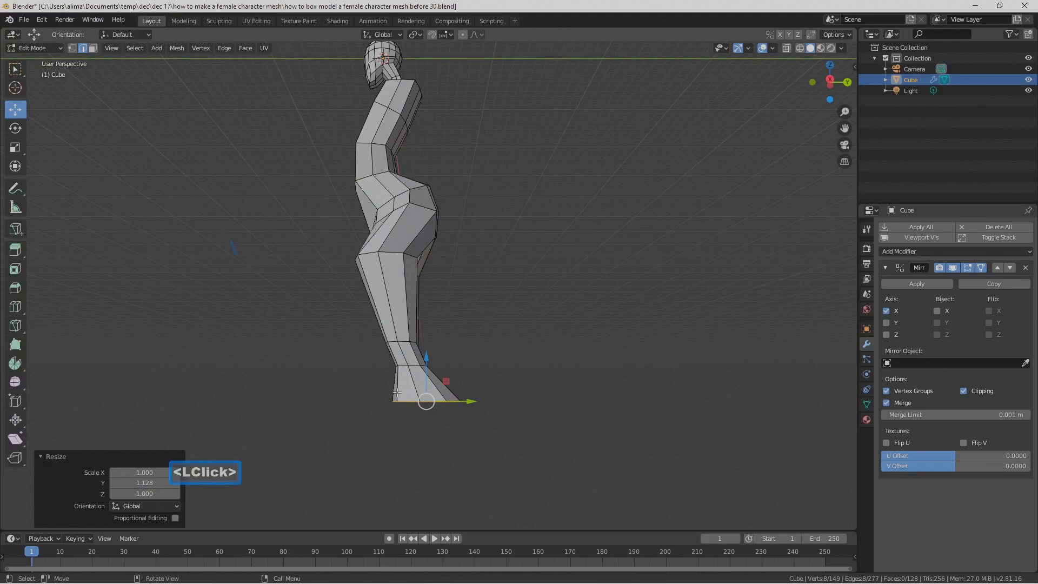
# Step: Move the calf's lower edge loop another 0.495 m along Y and save the file as the numbered version ending in "before 31"
pyautogui.moveTo(474, 400); pyautogui.dragTo(481, 401)
pyautogui.moveTo(481, 402); pyautogui.dragTo(519, 387, button='middle')
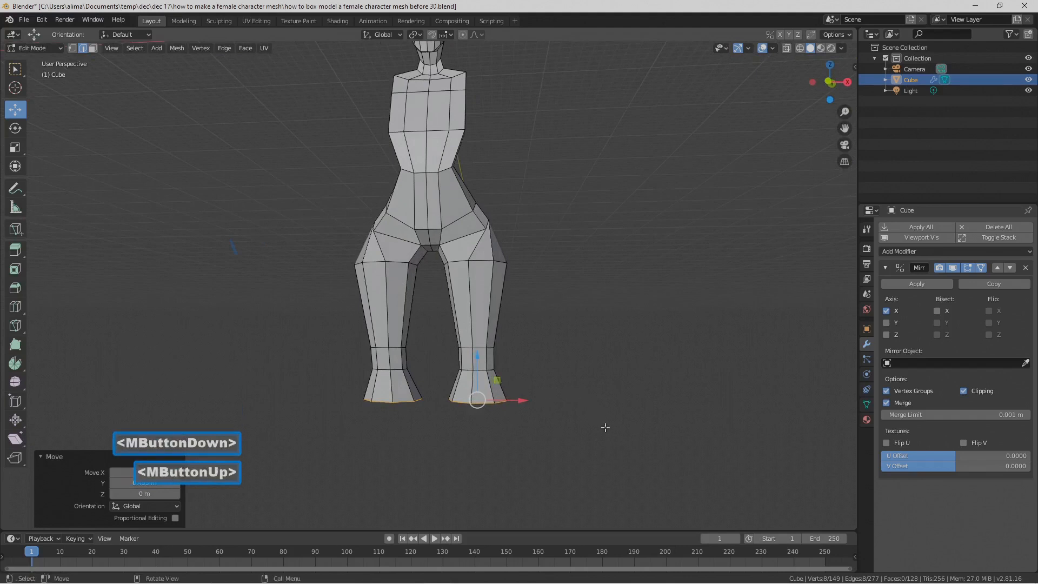
pyautogui.press('Pause')
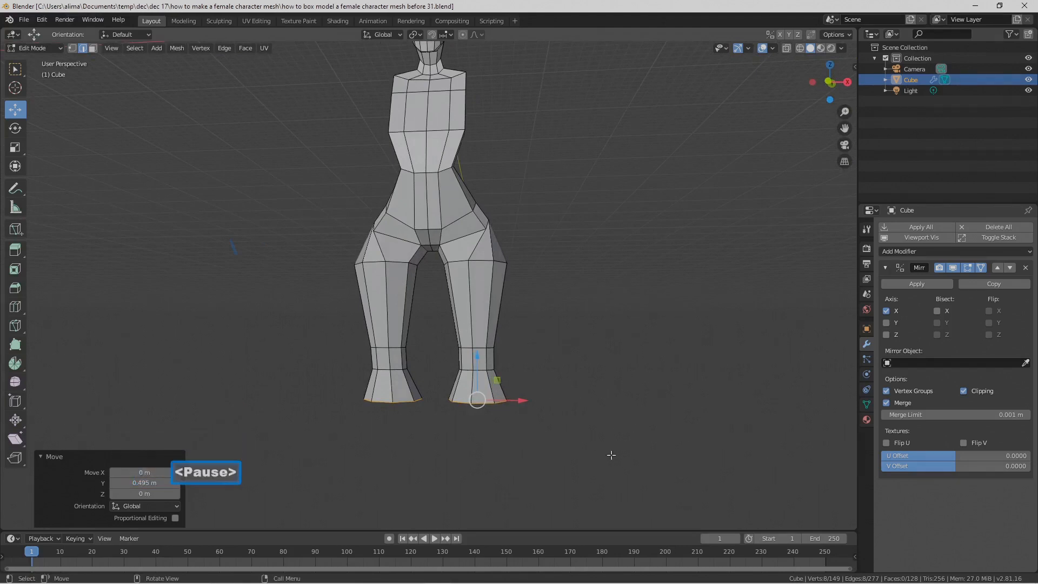
# Step: Extrude the calf's bottom edge loop, move the new loop down along Z, and scale it by 0.498 along X
pyautogui.moveTo(578, 439)
pyautogui.mouseDown(button='middle')
pyautogui.moveTo(588, 443)
pyautogui.moveTo(582, 435)
pyautogui.mouseUp(button='middle')
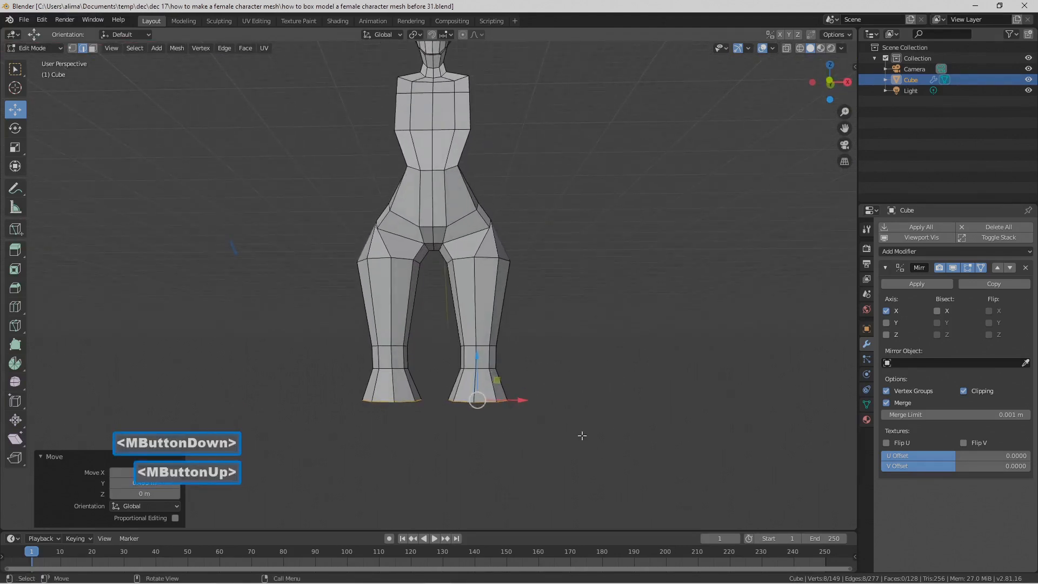
pyautogui.press('e')
pyautogui.rightClick(604, 413)
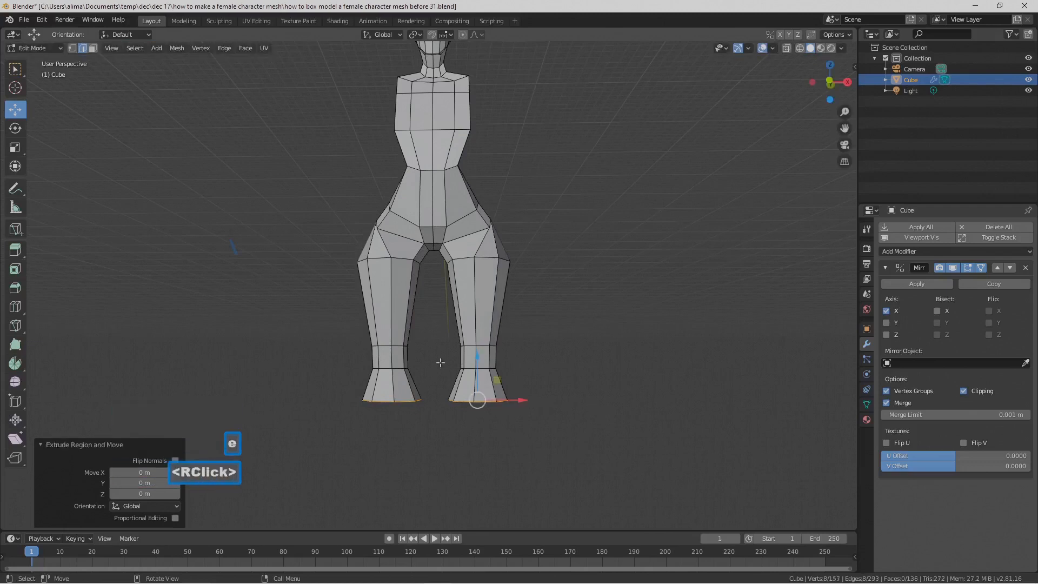
pyautogui.moveTo(480, 358); pyautogui.dragTo(497, 436)
pyautogui.press('s')
pyautogui.press('x')
pyautogui.click(559, 468)
# Step: Scale the lower calf's bottom loop to about 0.41 along Y and raise it 1.28 m along Z
pyautogui.moveTo(557, 470); pyautogui.dragTo(501, 403, button='middle')
pyautogui.moveTo(487, 408); pyautogui.dragTo(478, 446, button='middle')
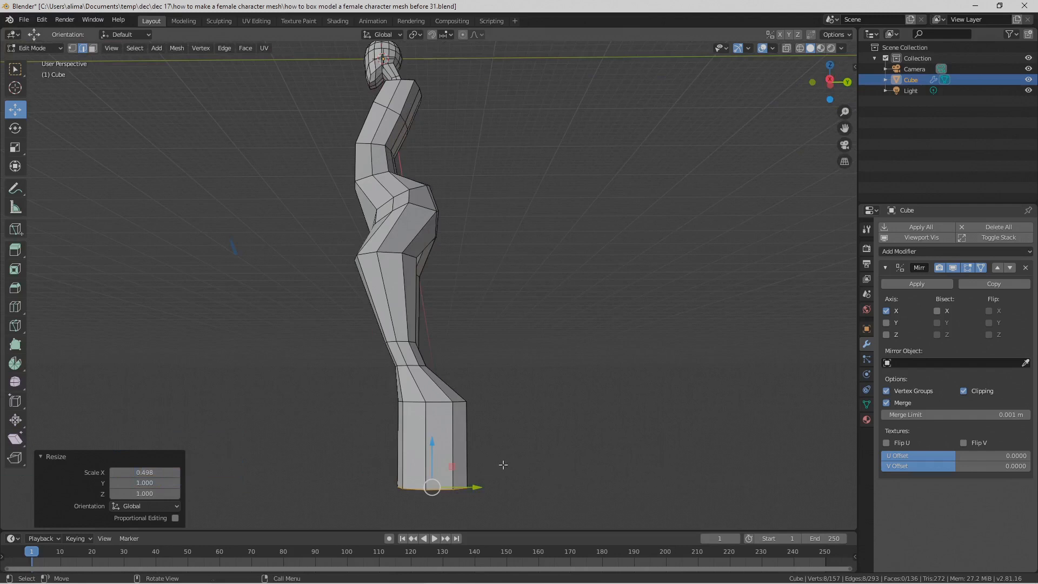
pyautogui.press('s')
pyautogui.press('x')
pyautogui.press('y')
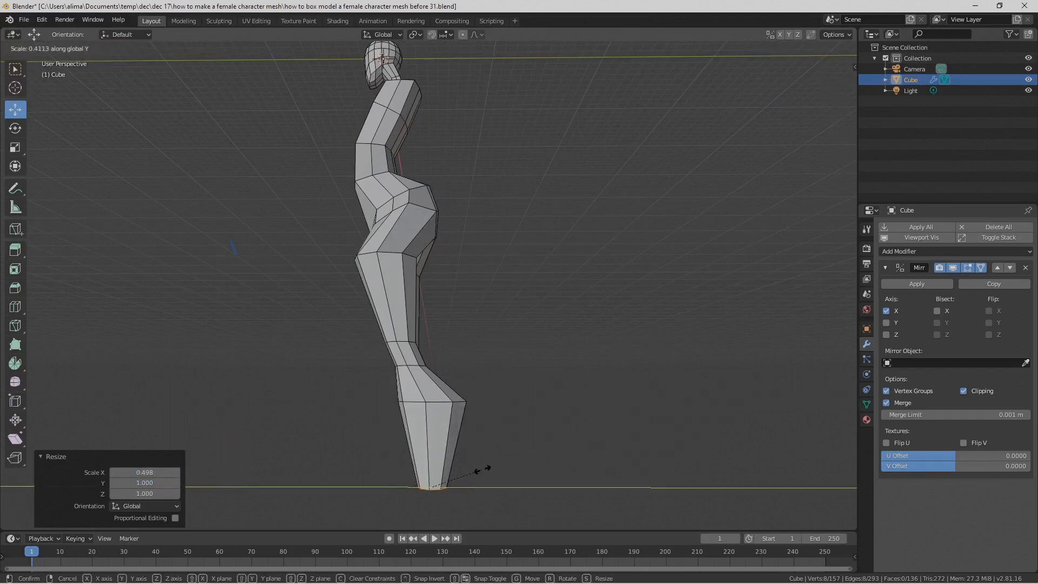
pyautogui.click(480, 469)
pyautogui.moveTo(435, 447); pyautogui.dragTo(436, 442)
# Step: Narrow the lower calf's bottom loop by scaling it 0.839 along X
pyautogui.moveTo(435, 442); pyautogui.dragTo(513, 420, button='middle')
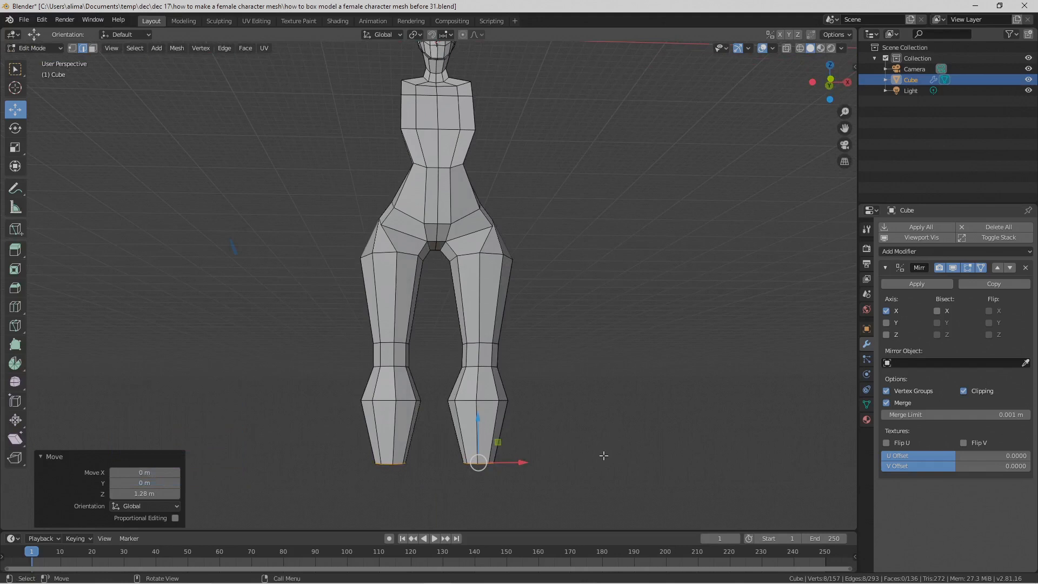
pyautogui.press('s')
pyautogui.press('x')
pyautogui.click(583, 458)
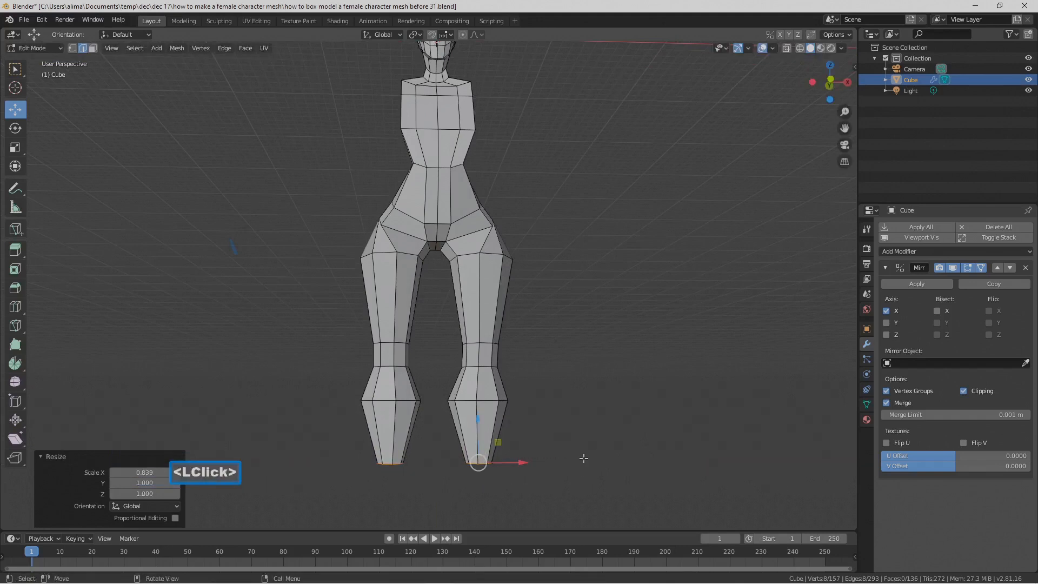
# Step: Extrude the lower calf's bottom loop, move it -2.69 m along Z, and save the file as the version ending in "before 32"
pyautogui.press('e')
pyautogui.rightClick(570, 407)
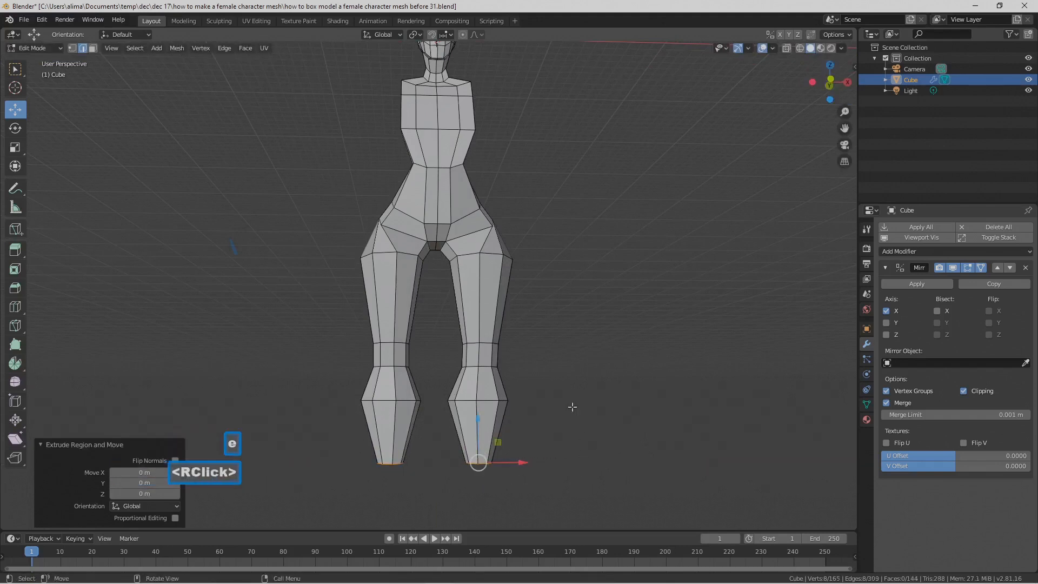
pyautogui.moveTo(477, 418); pyautogui.dragTo(487, 452)
pyautogui.moveTo(580, 410)
pyautogui.mouseDown(button='middle')
pyautogui.moveTo(541, 413)
pyautogui.moveTo(575, 419)
pyautogui.mouseUp(button='middle')
pyautogui.scroll(-1, 606, 399)
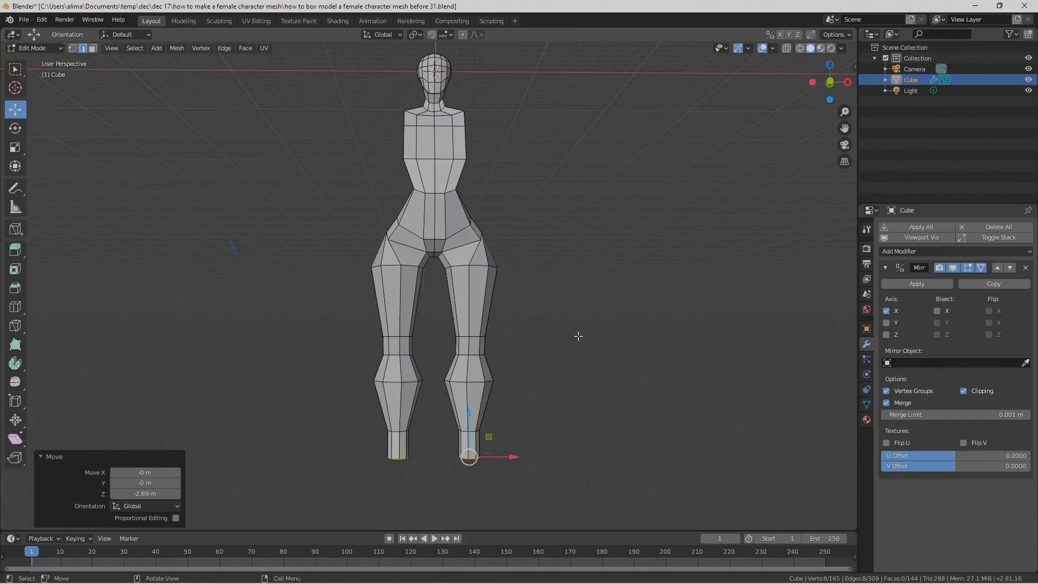
pyautogui.press('Pause')
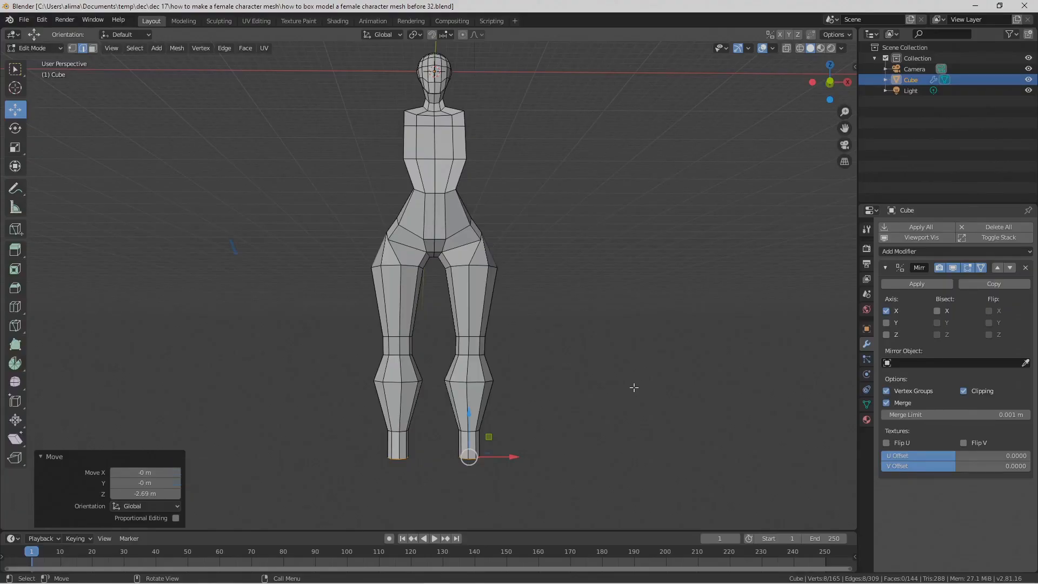
# Step: Lengthen the lower leg by moving its bottom loop another -2.82 m along Z
pyautogui.keyDown('shift'); pyautogui.moveTo(581, 381); pyautogui.dragTo(509, 323, button='middle'); pyautogui.keyUp('shift')
pyautogui.moveTo(452, 311); pyautogui.dragTo(452, 338)
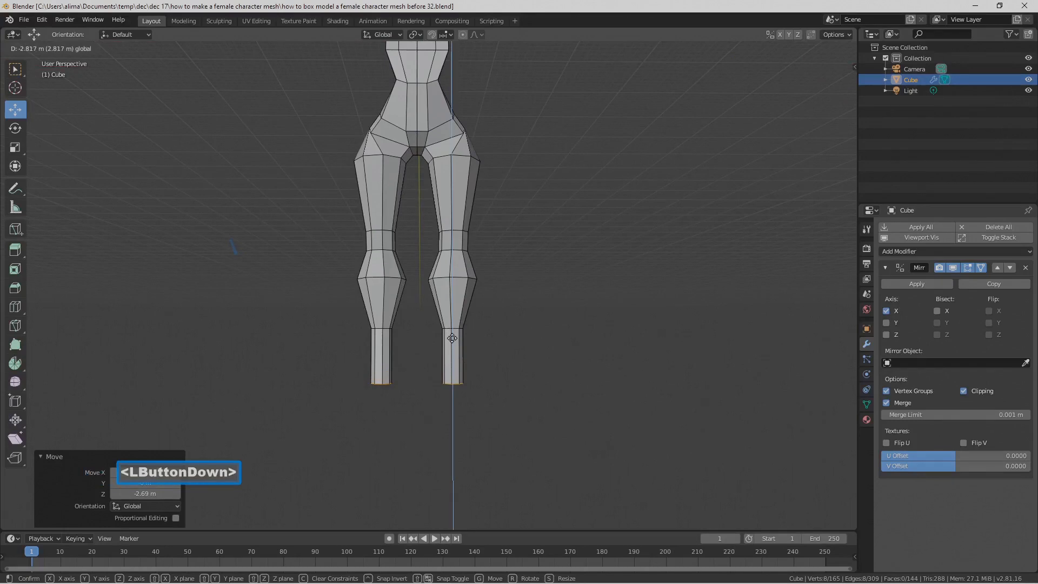
pyautogui.moveTo(452, 338); pyautogui.dragTo(452, 341)
# Step: Close the open bottom of the lower leg with a Grid Fill
pyautogui.moveTo(459, 359); pyautogui.dragTo(530, 300, button='middle')
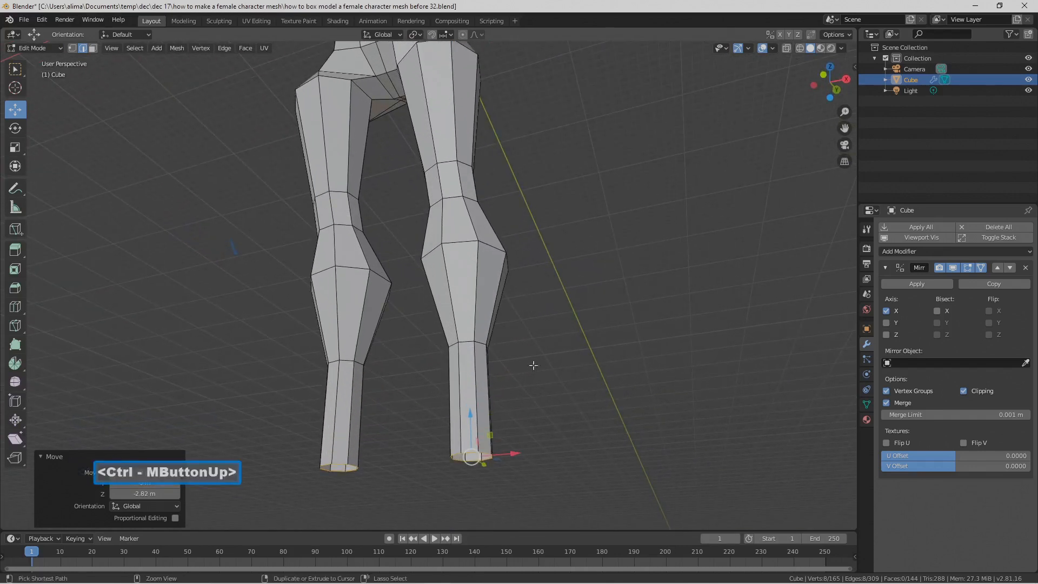
pyautogui.moveTo(538, 420); pyautogui.dragTo(547, 397, button='middle')
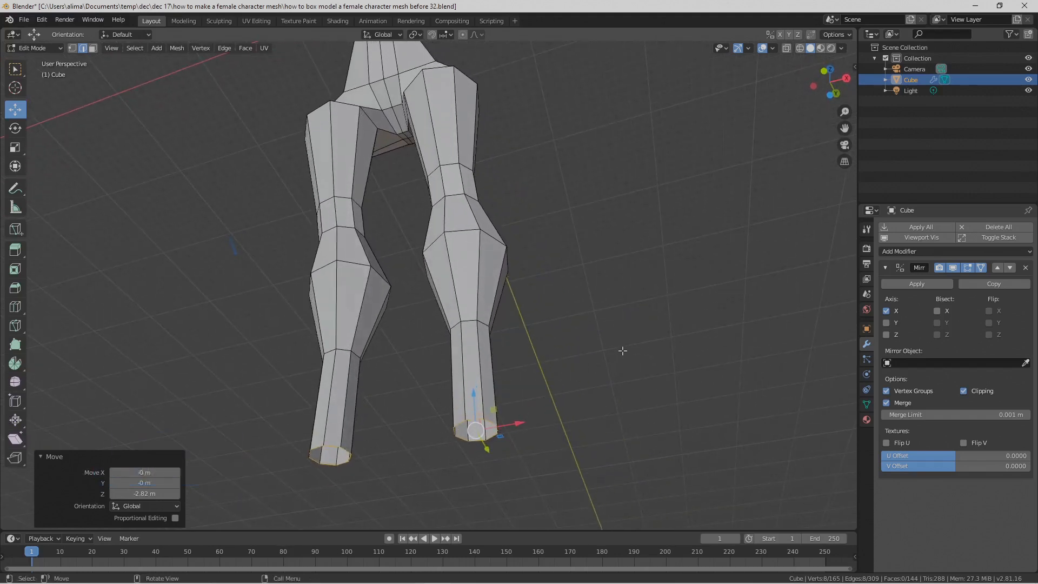
pyautogui.press('ctrl')
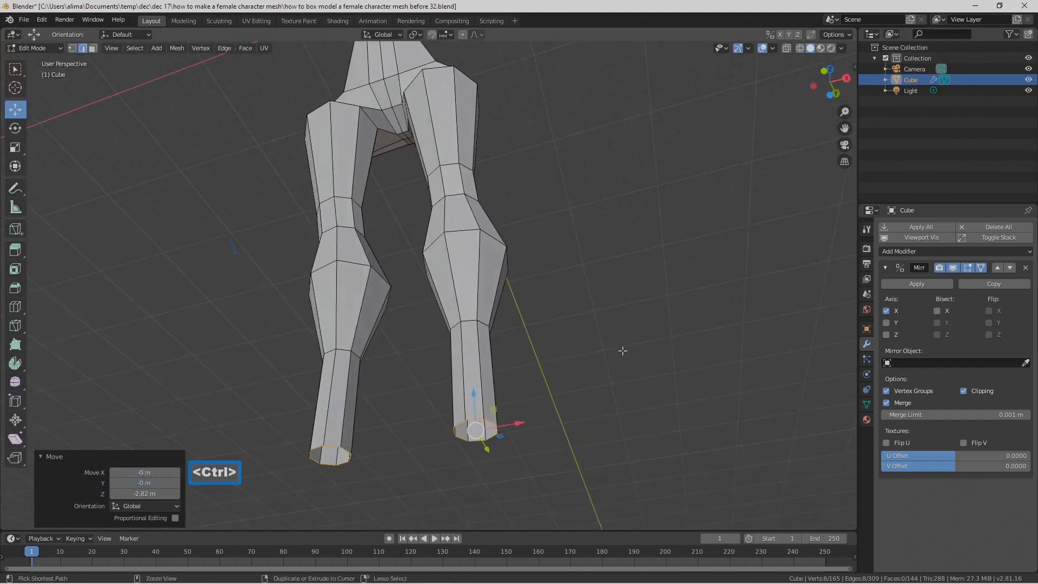
pyautogui.hotkey('ctrl', 'f')
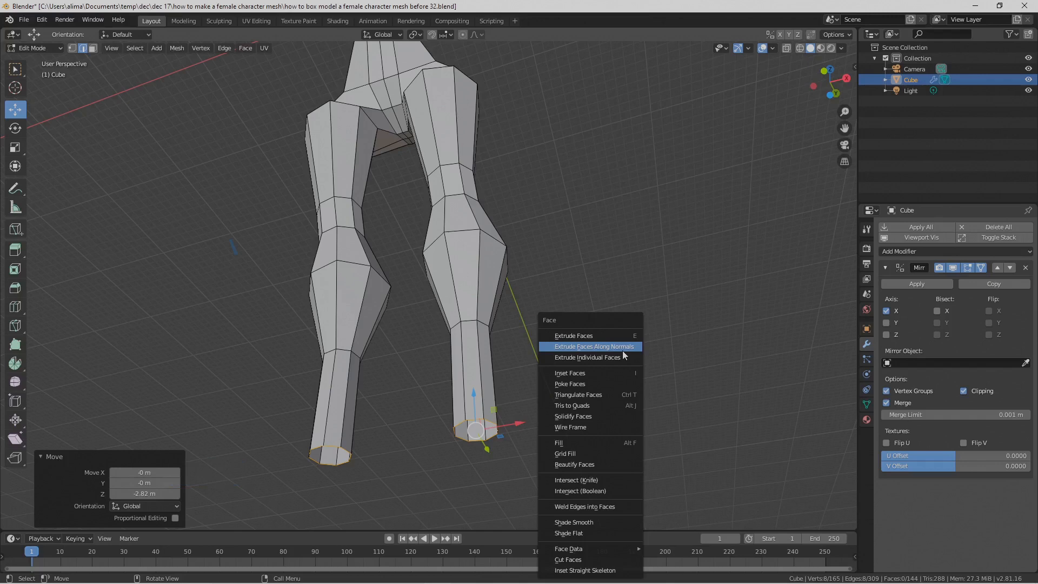
pyautogui.click(599, 453)
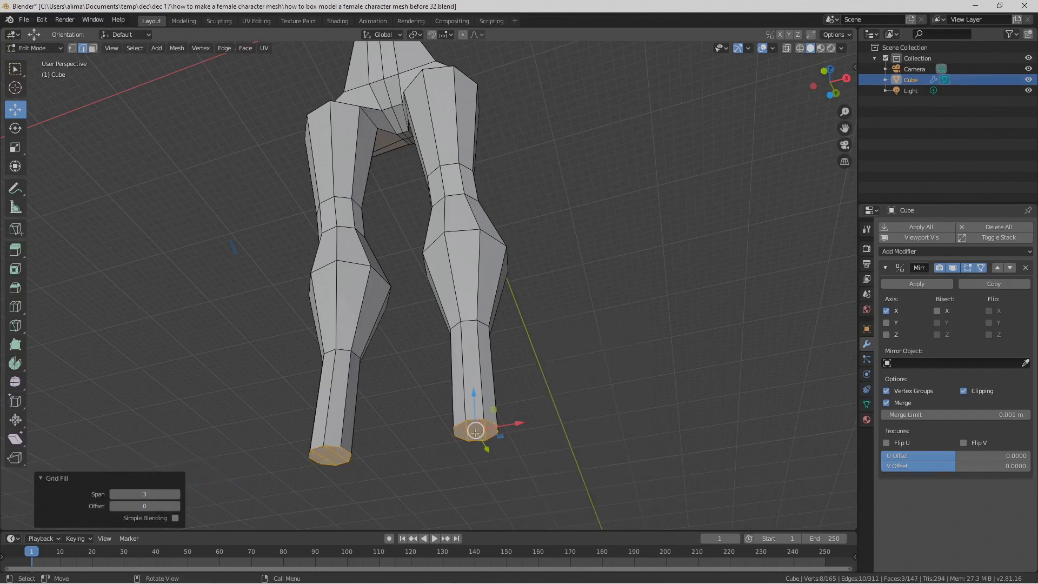
# Step: Set the Grid Fill's Span to 2 and its Offset to 1
pyautogui.click(177, 496)
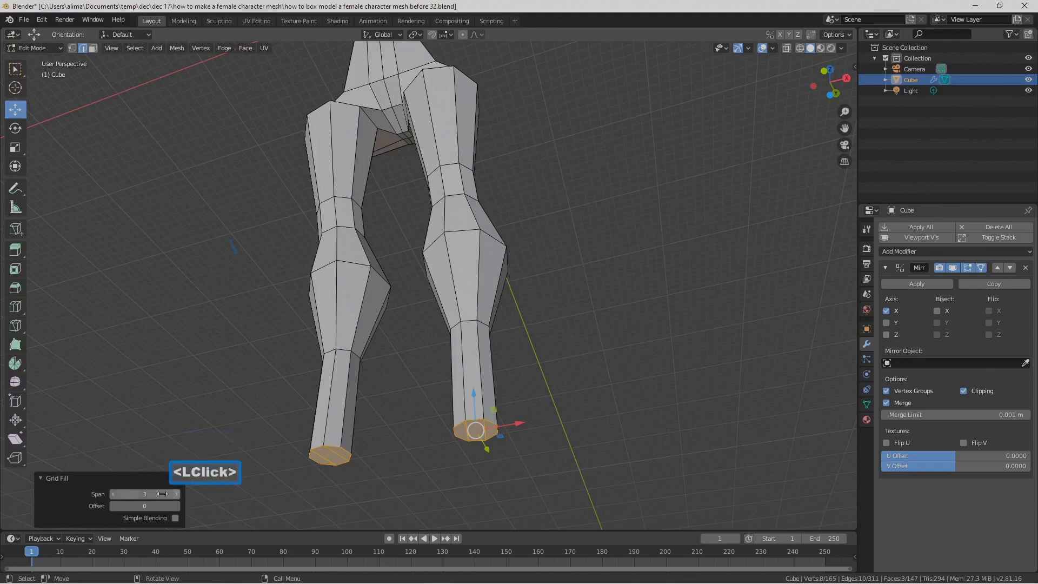
pyautogui.click(113, 495)
pyautogui.moveTo(443, 411); pyautogui.dragTo(476, 404, button='middle')
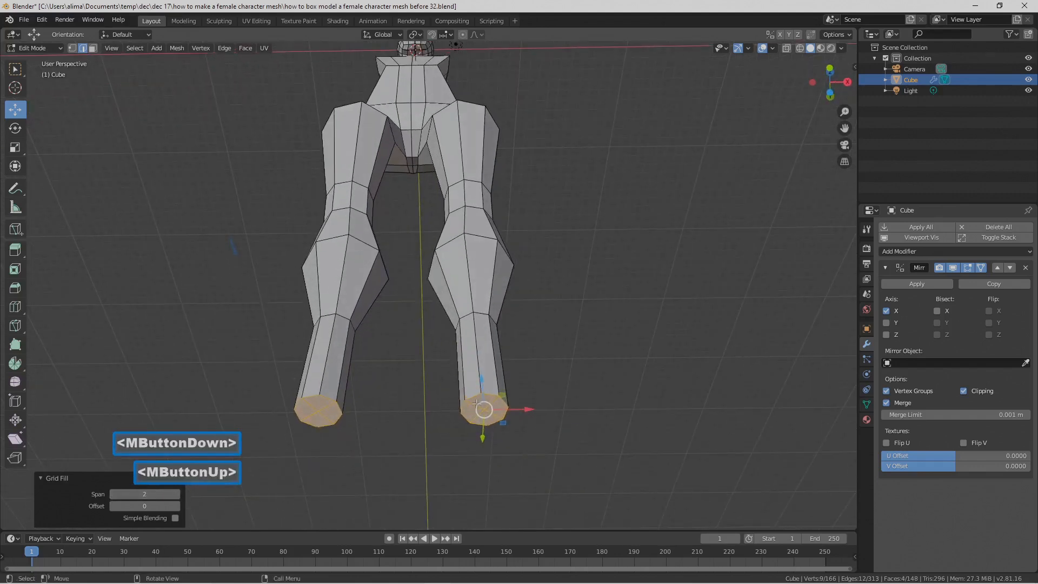
pyautogui.click(113, 495)
pyautogui.click(177, 495)
pyautogui.click(177, 507)
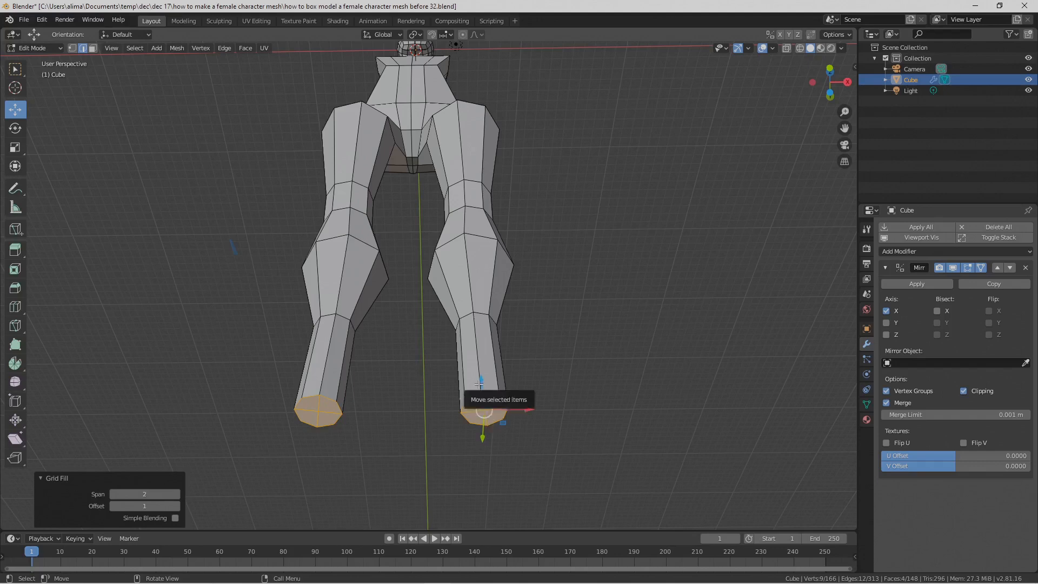
# Step: Deselect the filled leg end and save the file as the numbered version ending in "before 33"
pyautogui.moveTo(608, 342); pyautogui.dragTo(592, 394, button='middle')
pyautogui.click(591, 495)
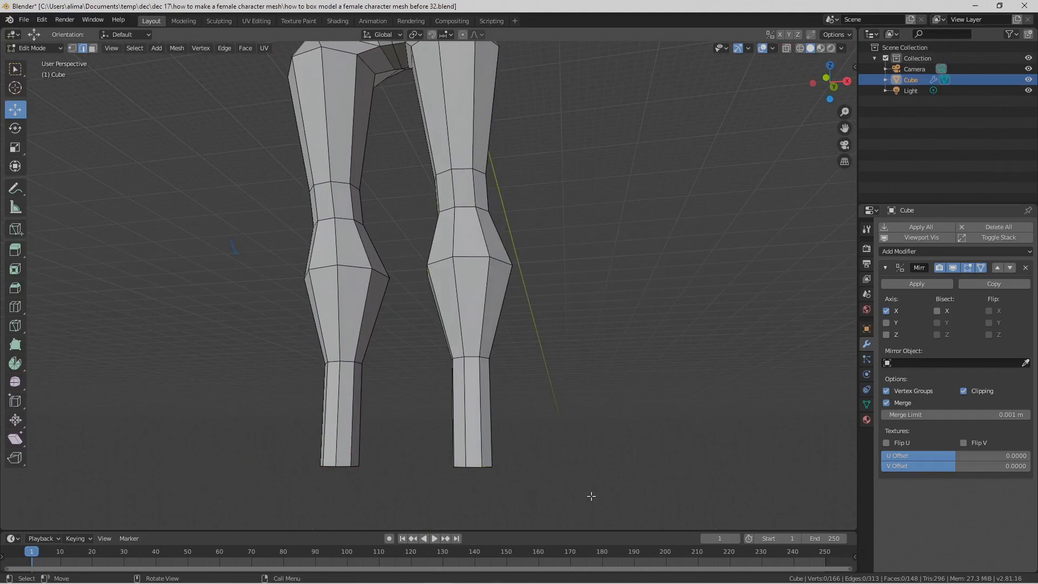
pyautogui.press('Pause')
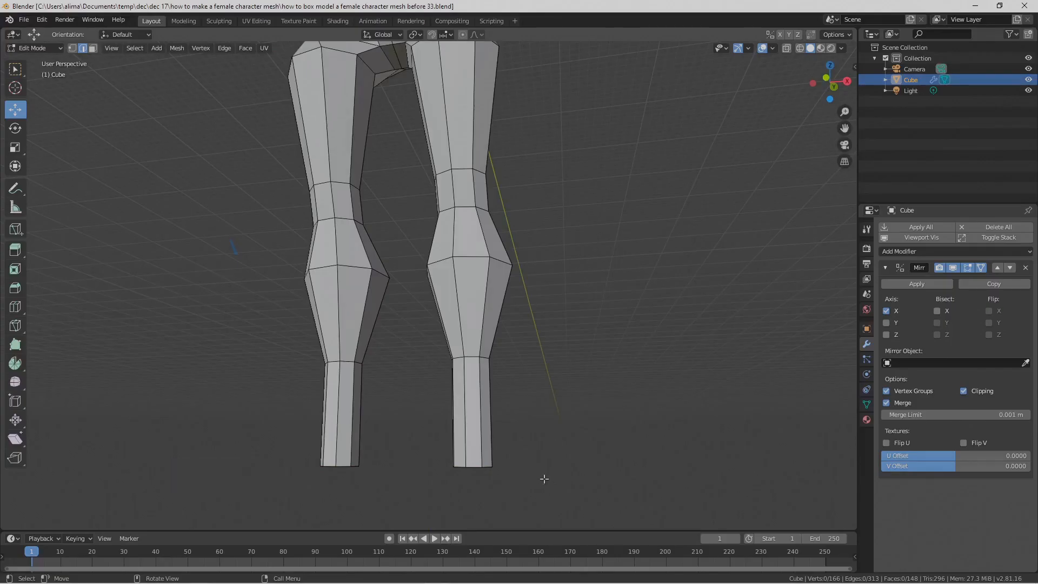
# Step: Add one loop cut near the leg's bottom end with a slide factor of -0.704, deselect it, and save the version ending in "before 34"
pyautogui.press('ctrl')
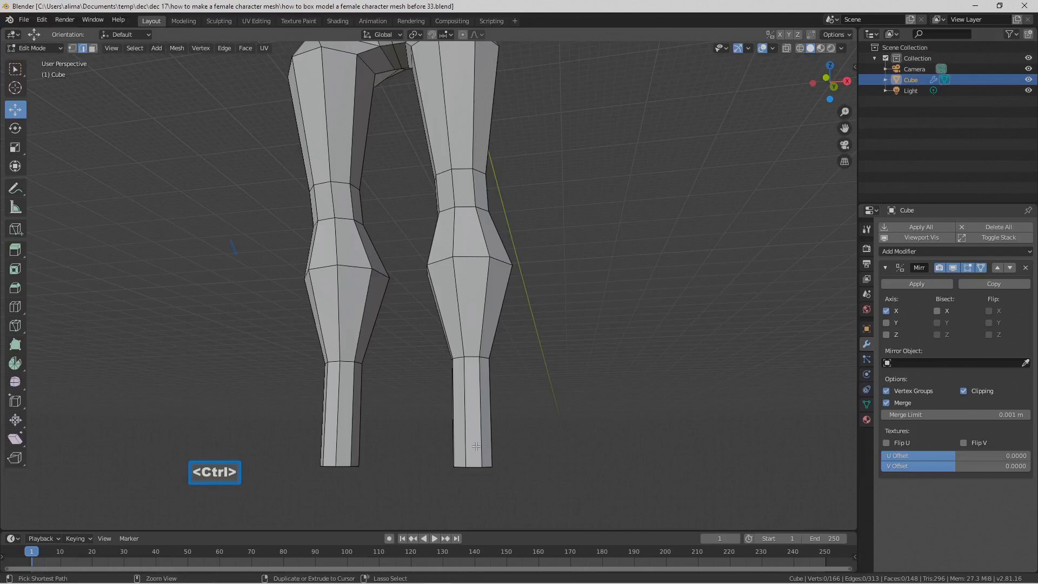
pyautogui.hotkey('ctrl', 'r')
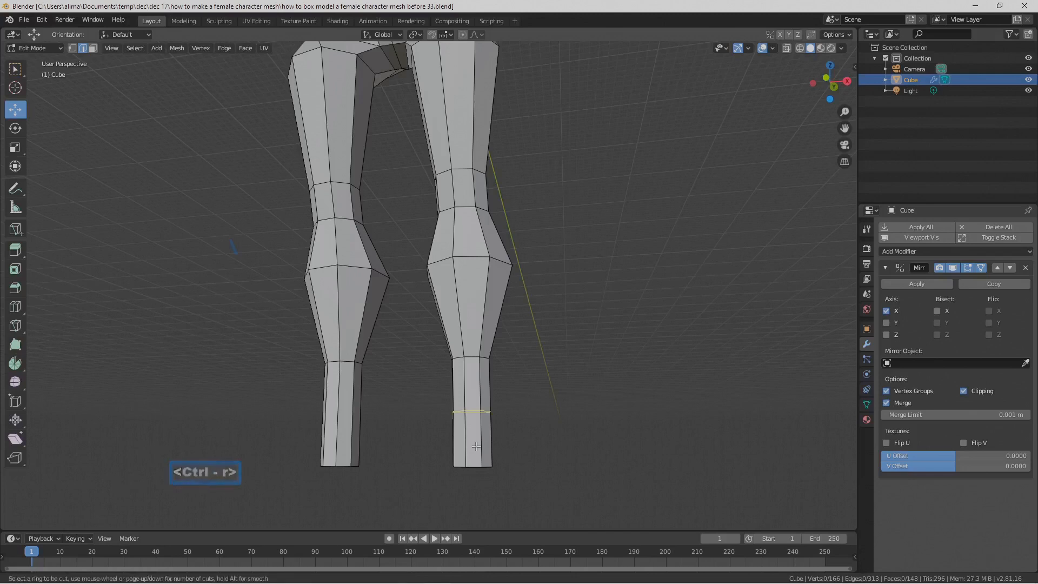
pyautogui.click(476, 446)
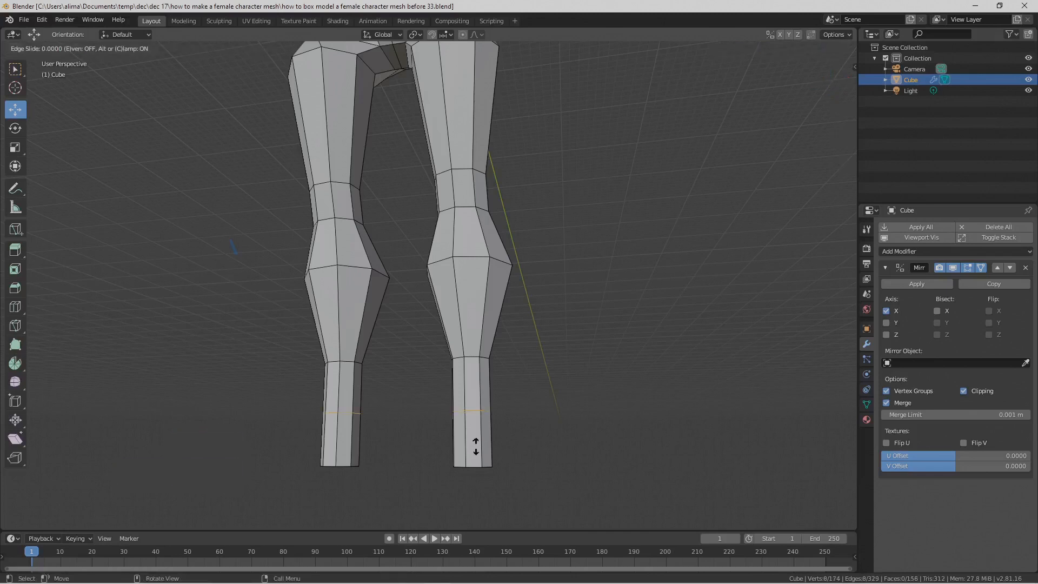
pyautogui.click(492, 485)
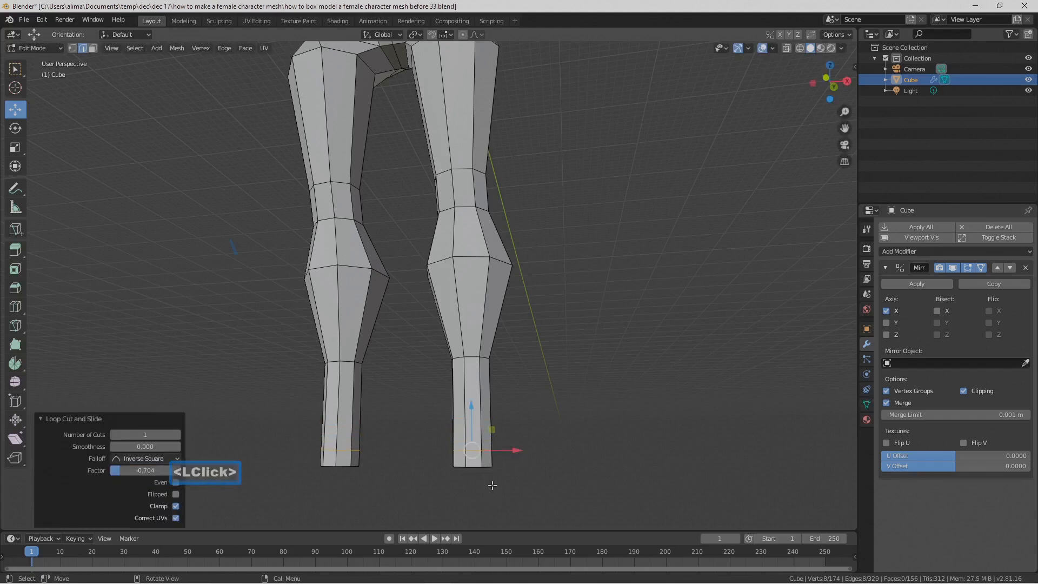
pyautogui.click(553, 478)
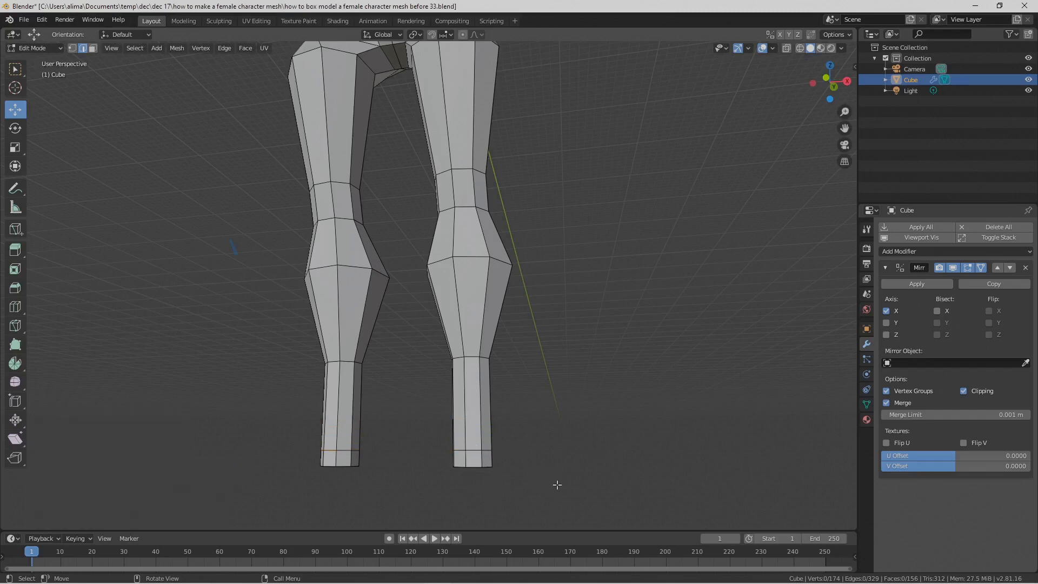
pyautogui.press('Pause')
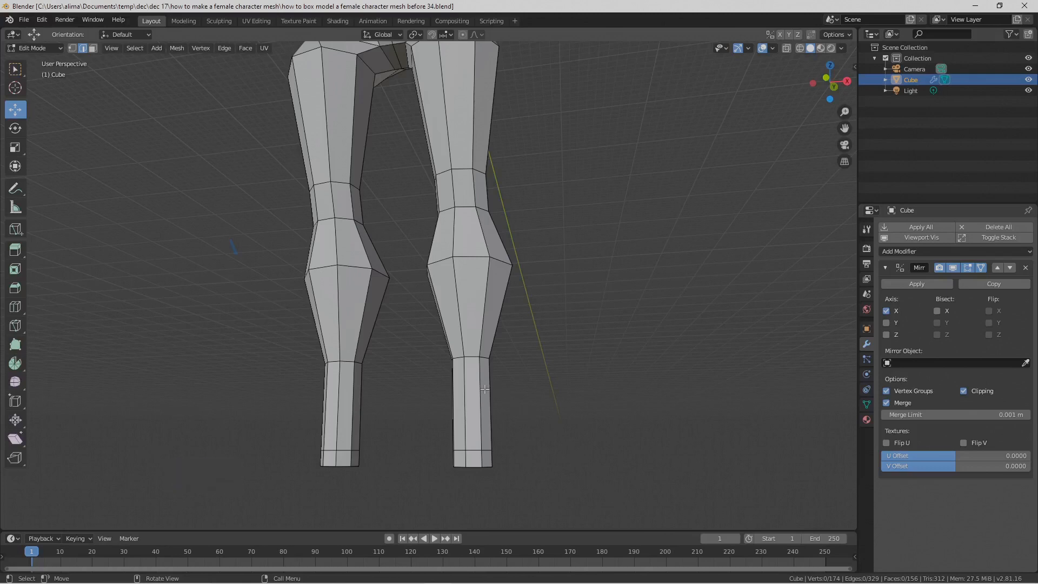
# Step: Add one loop cut around the lower leg just below the calf with a slide factor of 0.401, and deselect it
pyautogui.press('ctrl')
pyautogui.hotkey('ctrl', 'r')
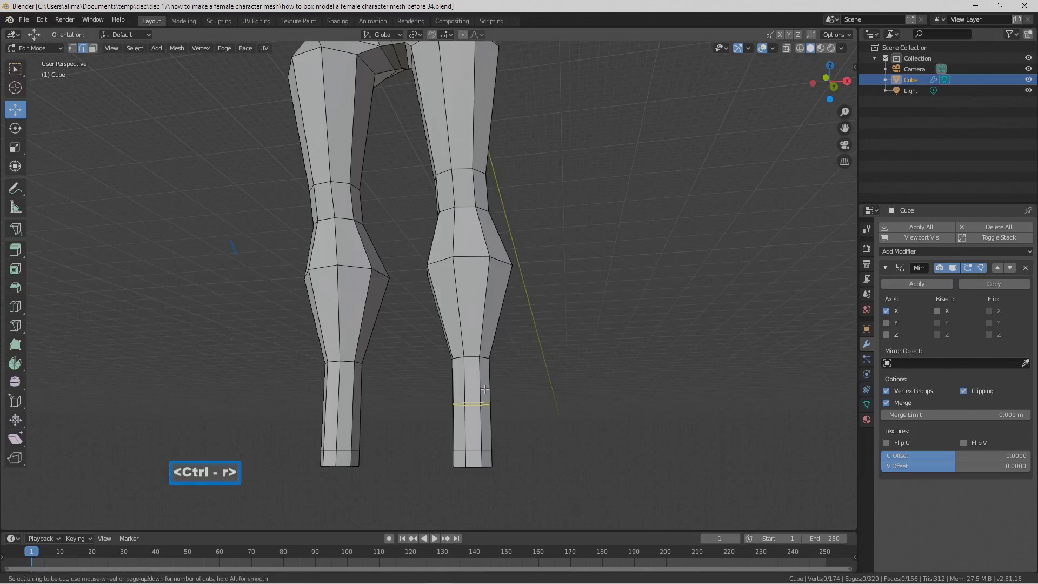
pyautogui.click(484, 390)
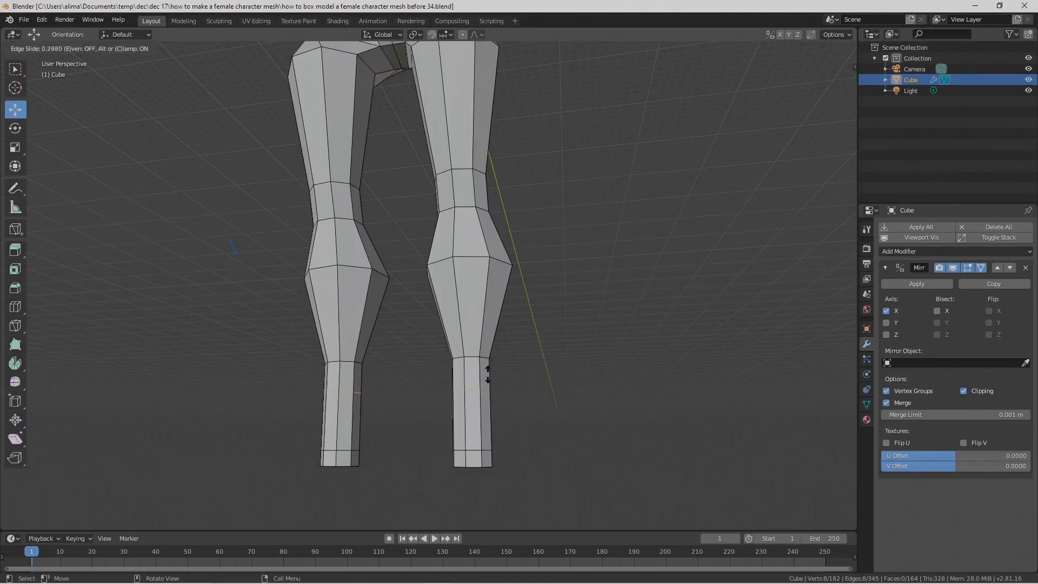
pyautogui.click(488, 369)
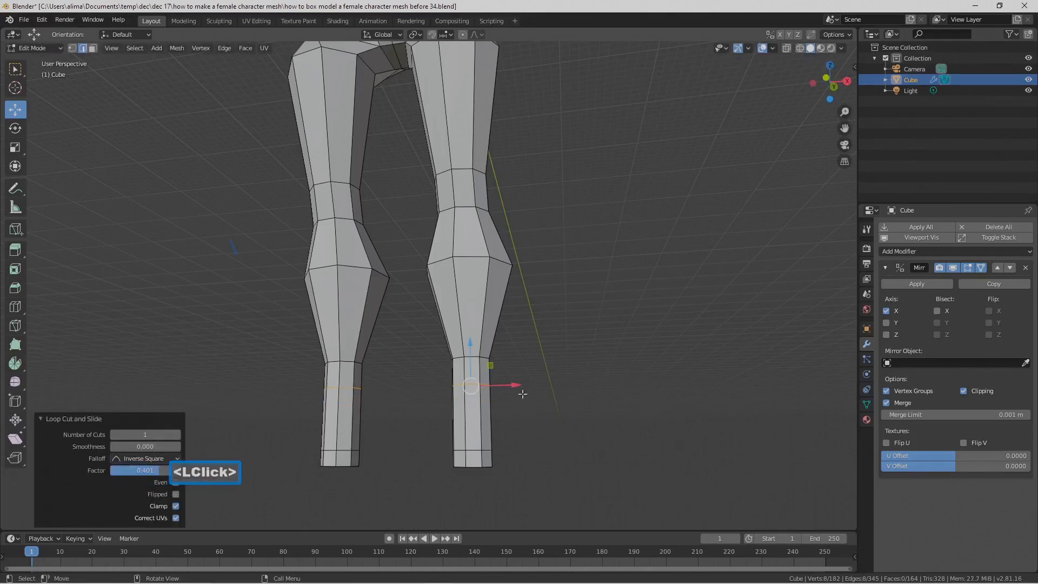
pyautogui.click(627, 327)
# Step: Switch to face selection and circle-select the four front faces of the lower leg below the new loop
pyautogui.moveTo(628, 346); pyautogui.dragTo(626, 366, button='middle')
pyautogui.click(93, 49)
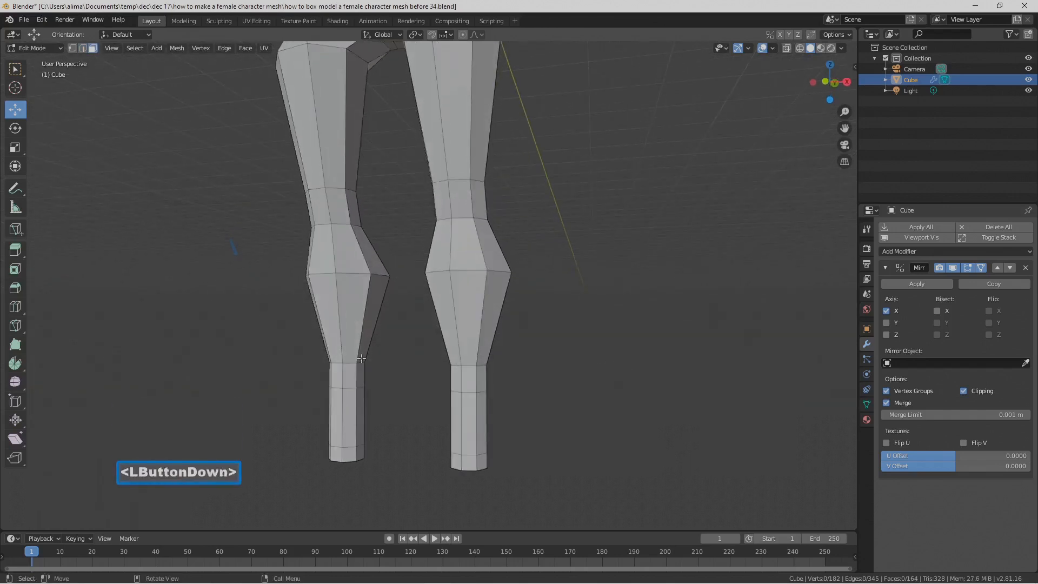
pyautogui.click(446, 425)
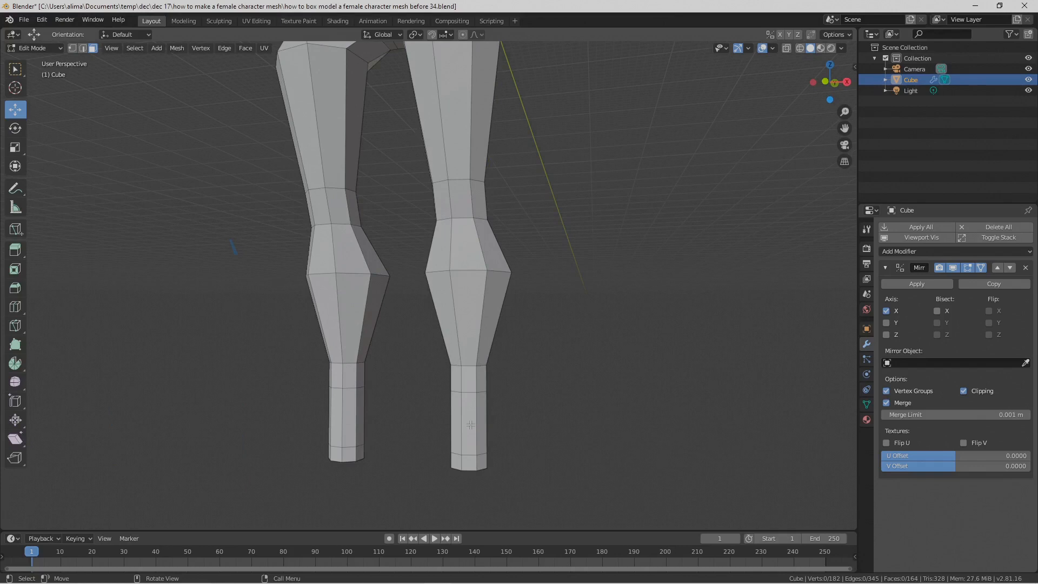
pyautogui.press('c')
pyautogui.scroll(3, 471, 425)
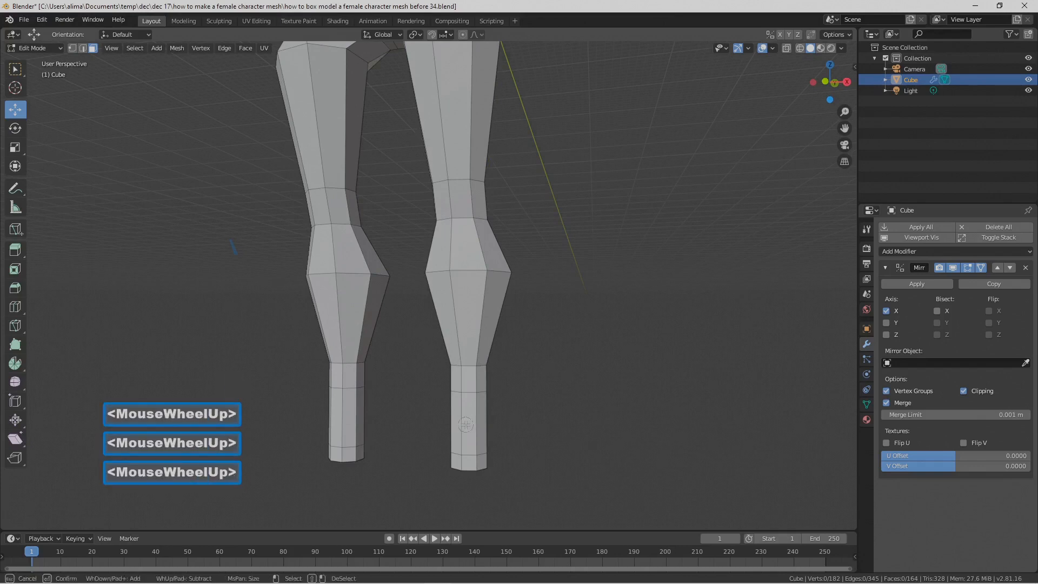
pyautogui.click(470, 428)
pyautogui.click(461, 455)
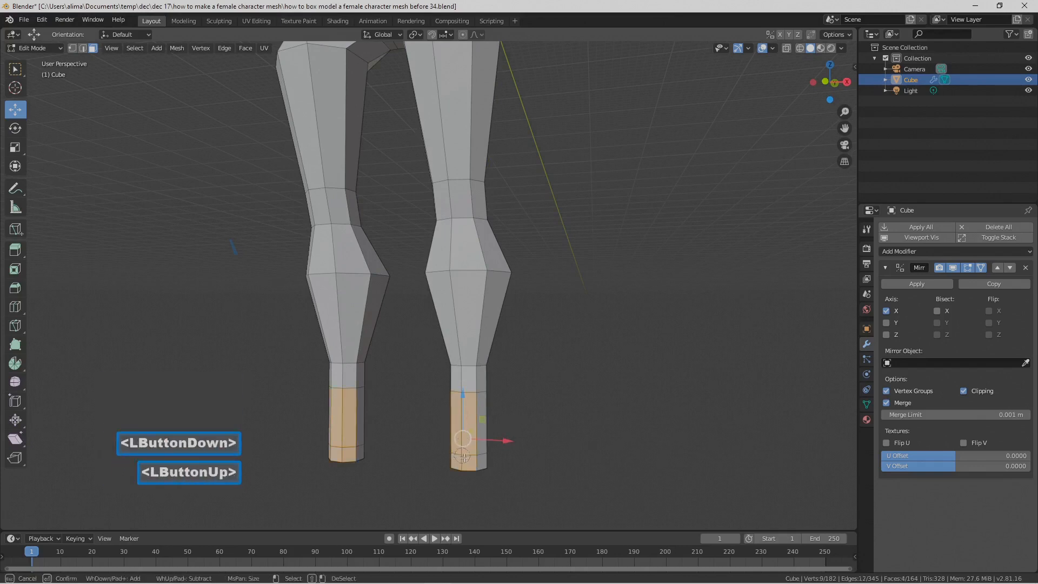
pyautogui.rightClick(556, 495)
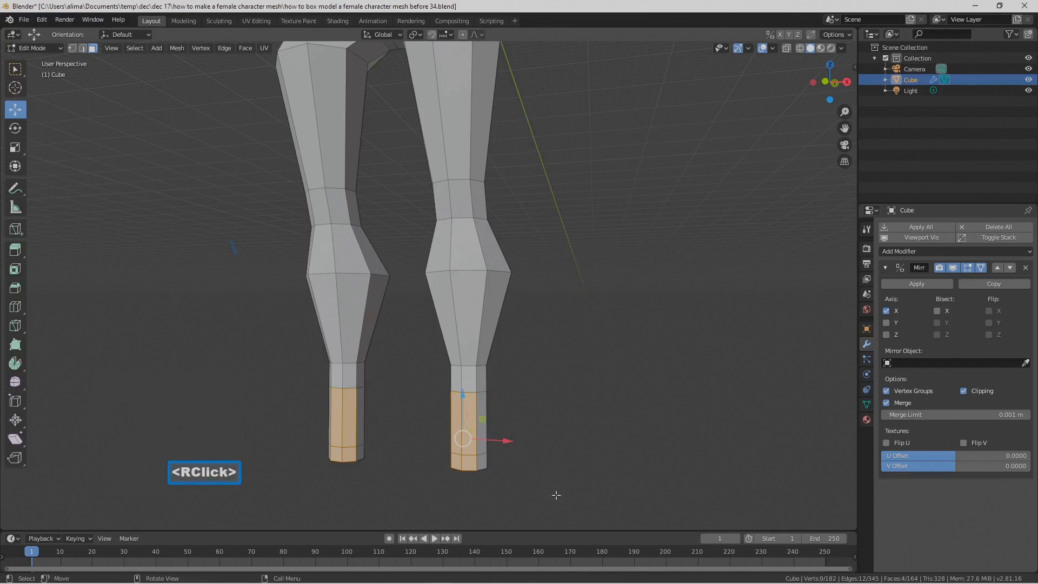
# Step: Flatten the selected front faces by scaling them to 0 along Y
pyautogui.moveTo(568, 409); pyautogui.dragTo(537, 427, button='middle')
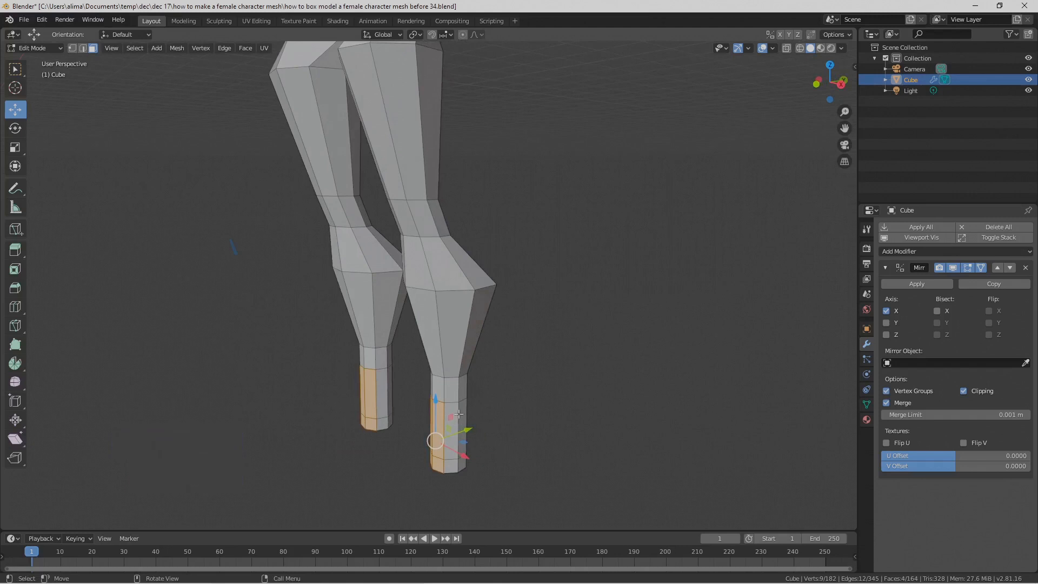
pyautogui.moveTo(467, 430); pyautogui.dragTo(552, 412, button='middle')
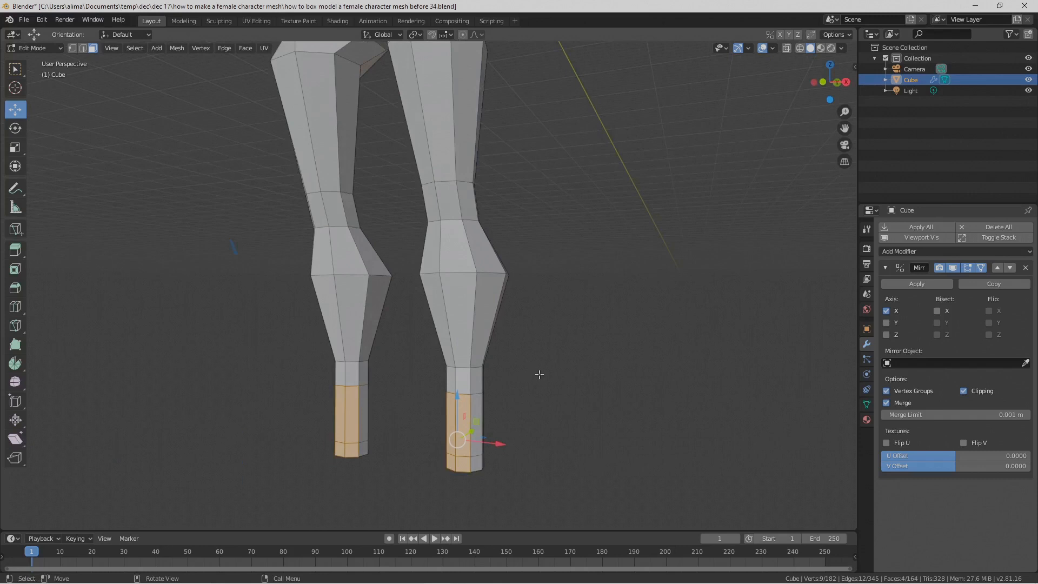
pyautogui.press('s')
pyautogui.press('x')
pyautogui.press('y')
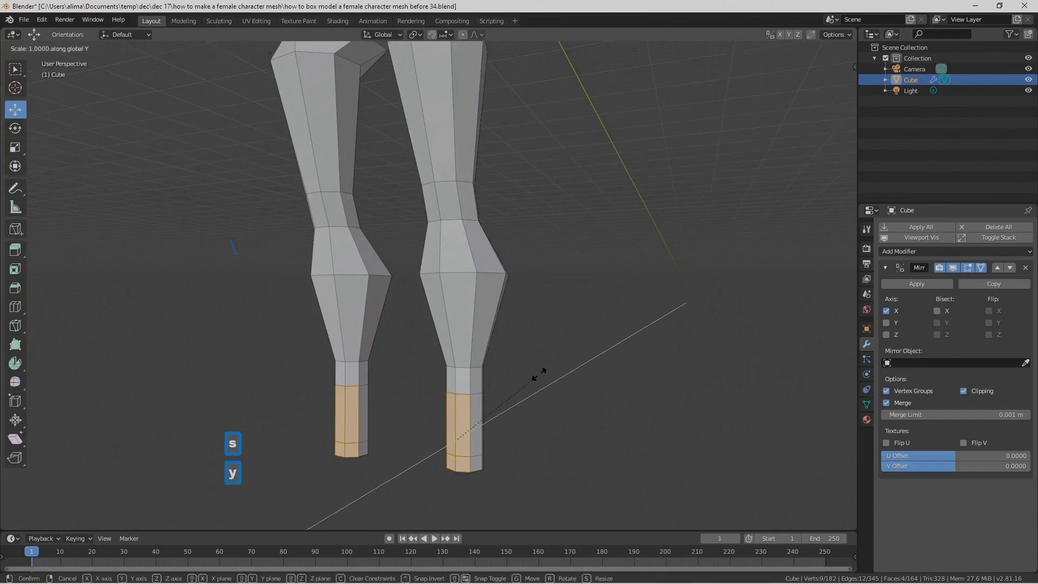
pyautogui.press('0')
pyautogui.click(540, 373)
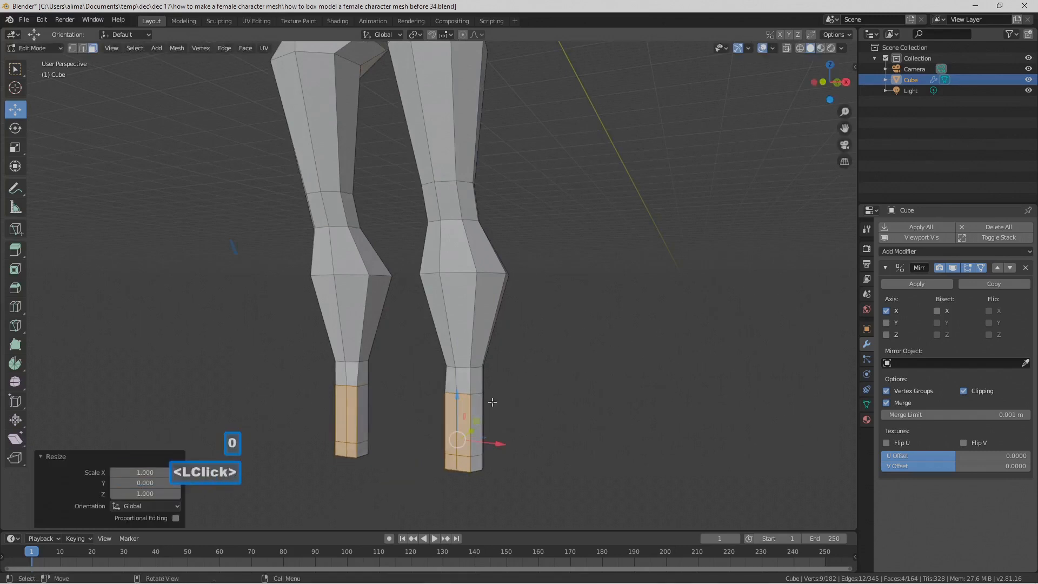
# Step: Extrude the flattened faces forward to -4.49 m along Y as a foot block, save the version ending in "before 35", and deselect
pyautogui.moveTo(504, 378); pyautogui.dragTo(494, 404, button='middle')
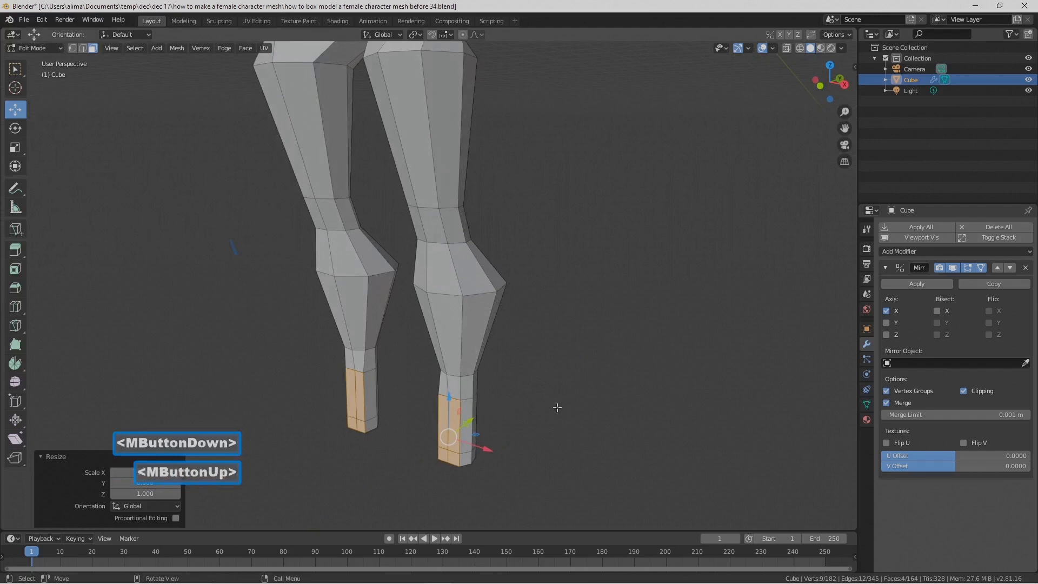
pyautogui.press('e')
pyautogui.rightClick(557, 407)
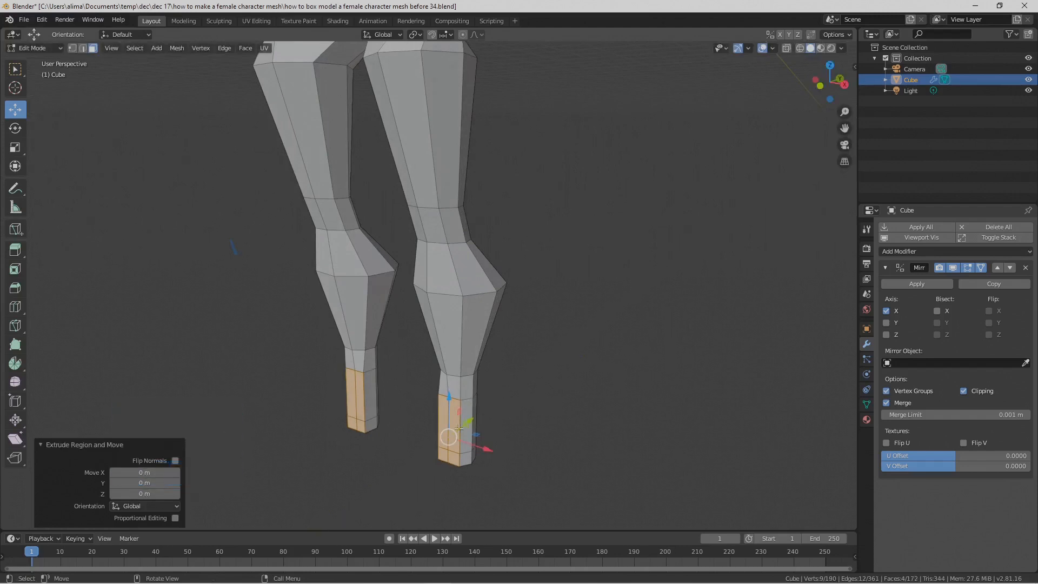
pyautogui.moveTo(516, 404); pyautogui.dragTo(482, 410, button='middle')
pyautogui.moveTo(468, 420); pyautogui.dragTo(400, 445)
pyautogui.moveTo(538, 422); pyautogui.dragTo(582, 403, button='middle')
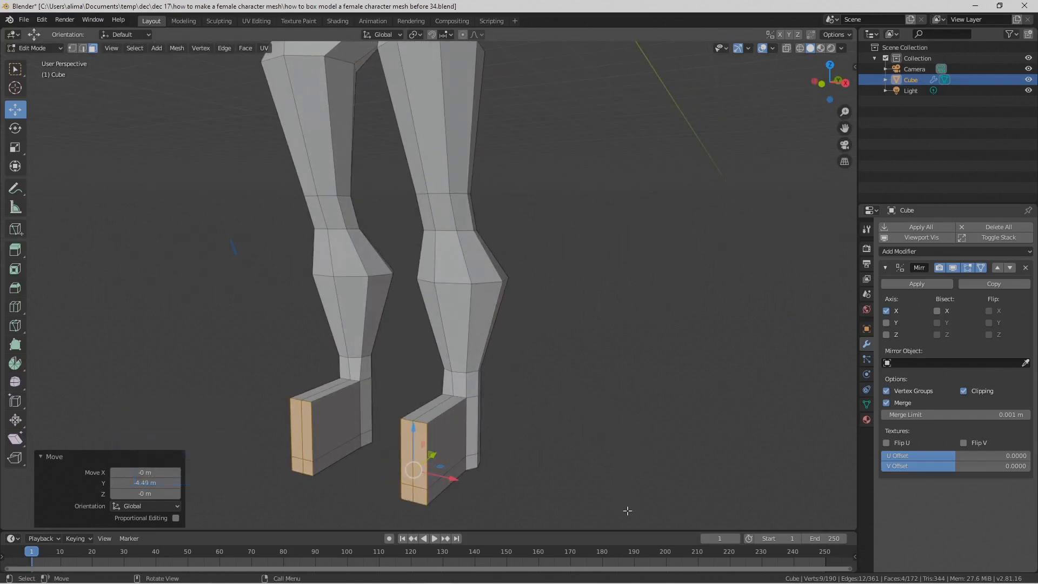
pyautogui.keyDown('shift'); pyautogui.moveTo(624, 495); pyautogui.dragTo(619, 440, button='middle'); pyautogui.keyUp('shift')
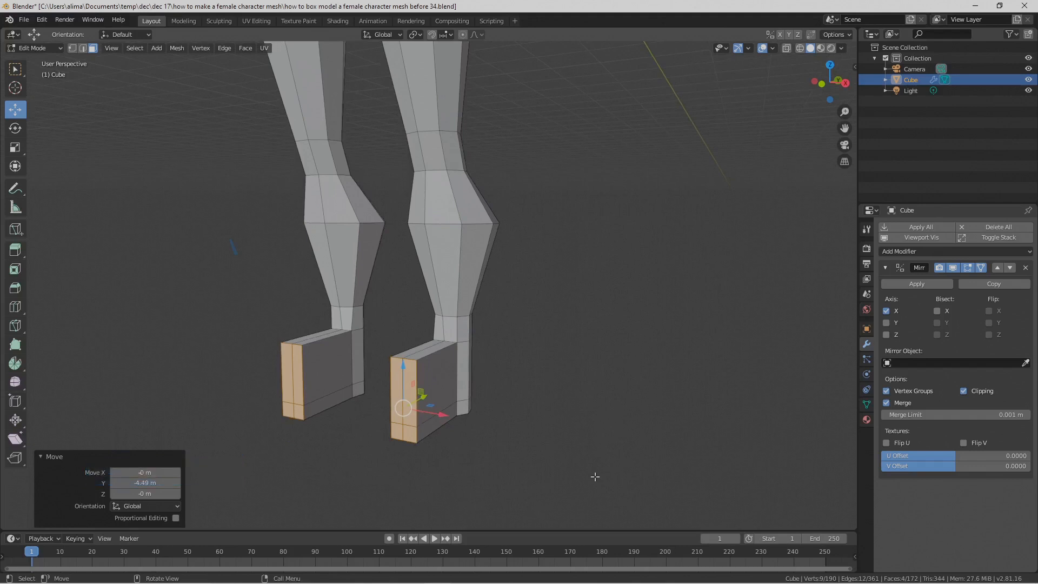
pyautogui.press('Pause')
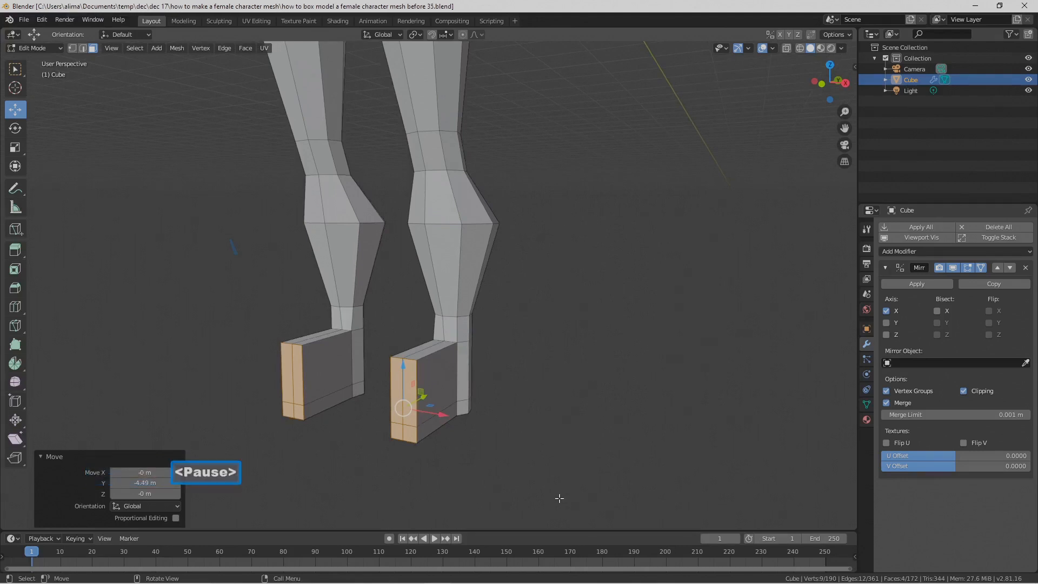
pyautogui.click(559, 498)
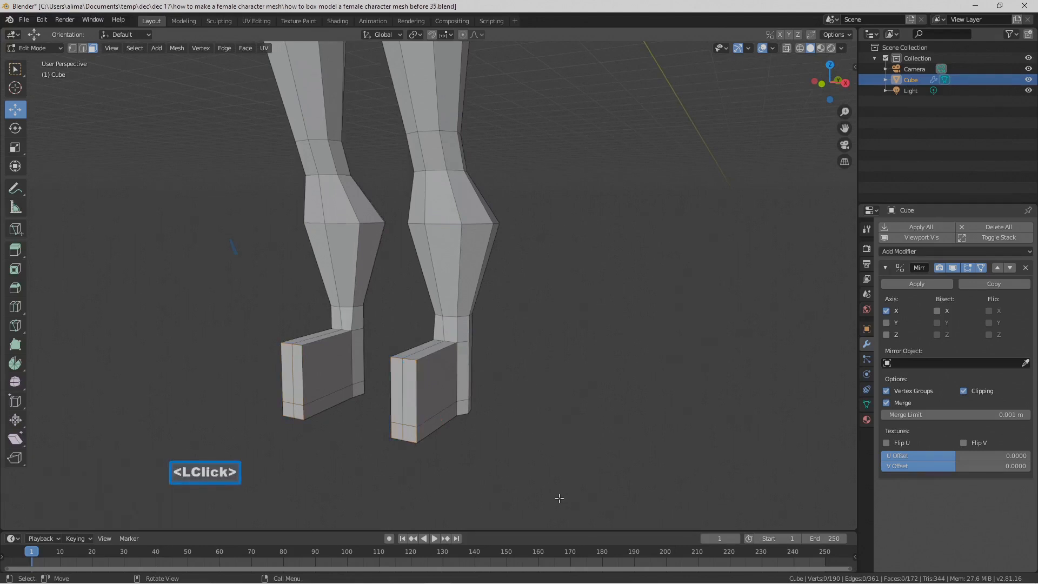
# Step: Select the two upper front edges of the foot block and lower them about 2.28 m along Z to slope the instep
pyautogui.click(86, 51)
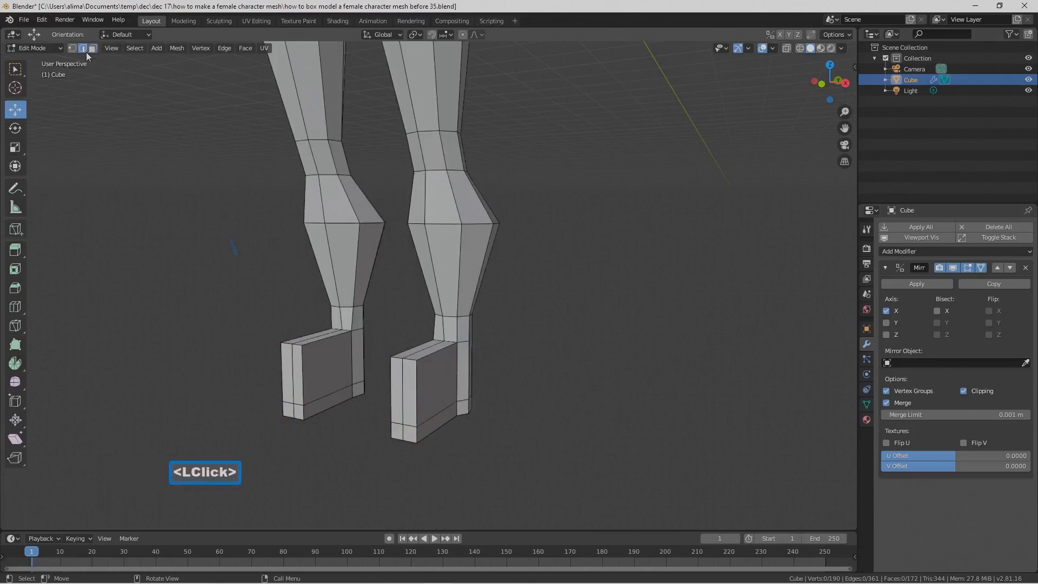
pyautogui.click(397, 358)
pyautogui.scroll(2, 398, 356)
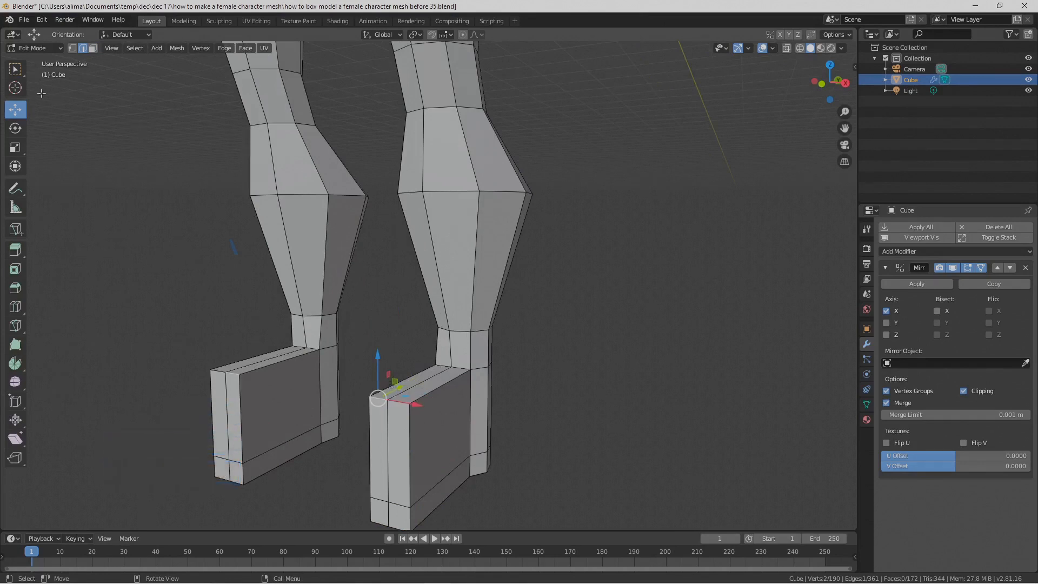
pyautogui.click(16, 73)
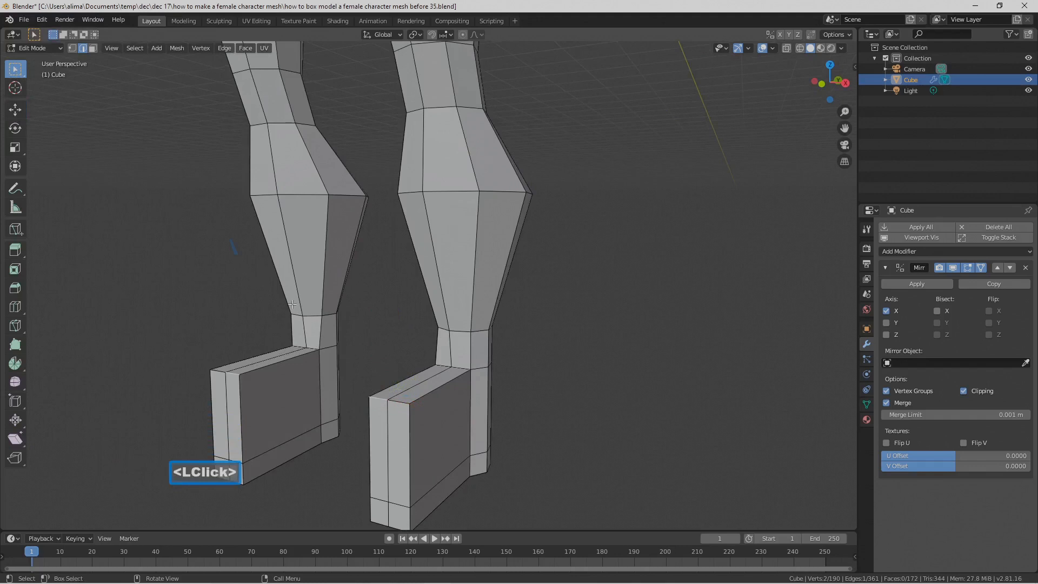
pyautogui.keyDown('shift'); pyautogui.click(403, 403); pyautogui.keyUp('shift')
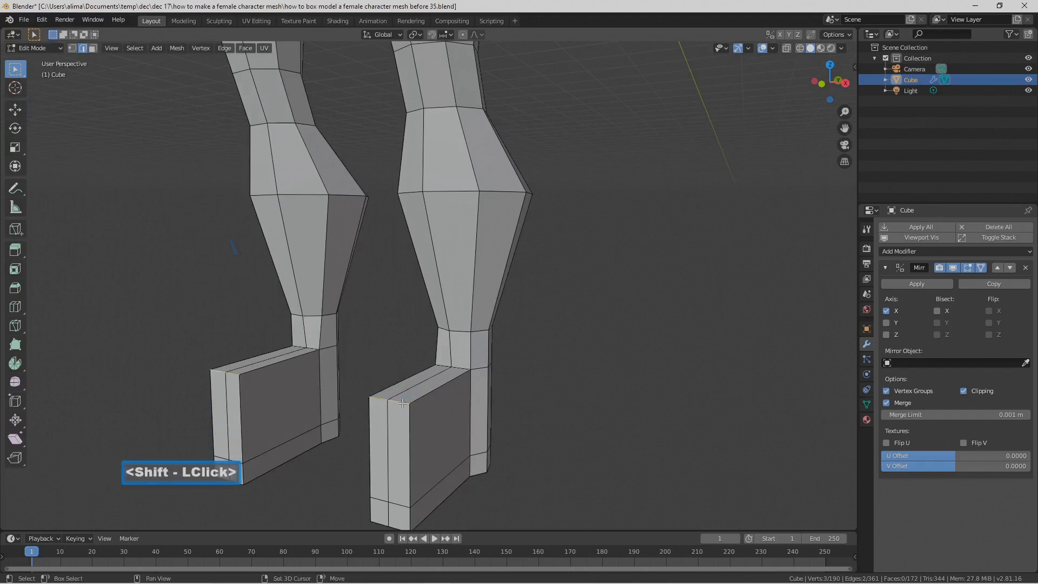
pyautogui.click(15, 110)
pyautogui.click(388, 356)
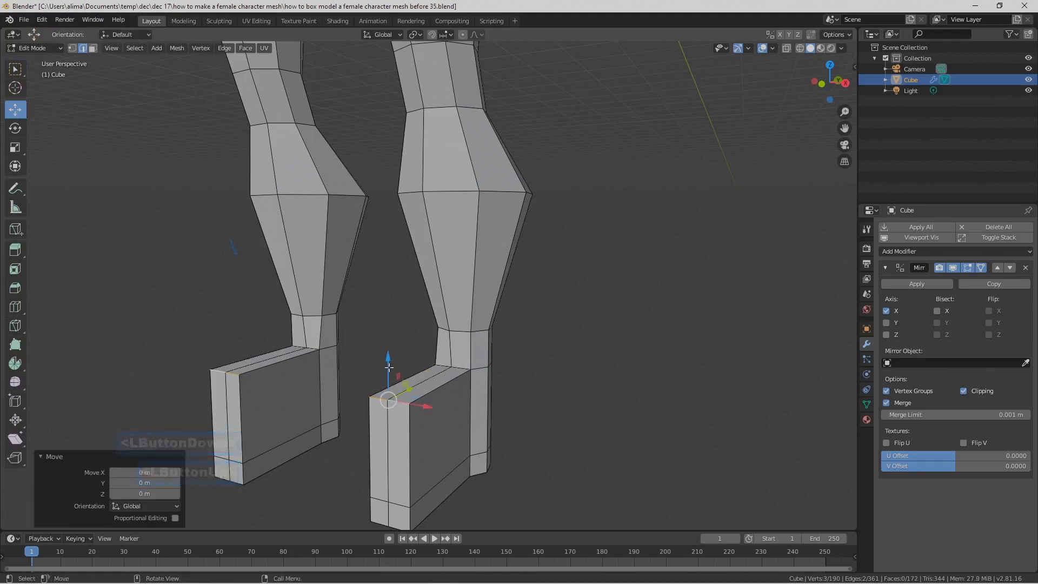
pyautogui.moveTo(390, 358); pyautogui.dragTo(390, 430)
pyautogui.keyDown('shift'); pyautogui.moveTo(478, 425); pyautogui.dragTo(515, 344, button='middle'); pyautogui.keyUp('shift')
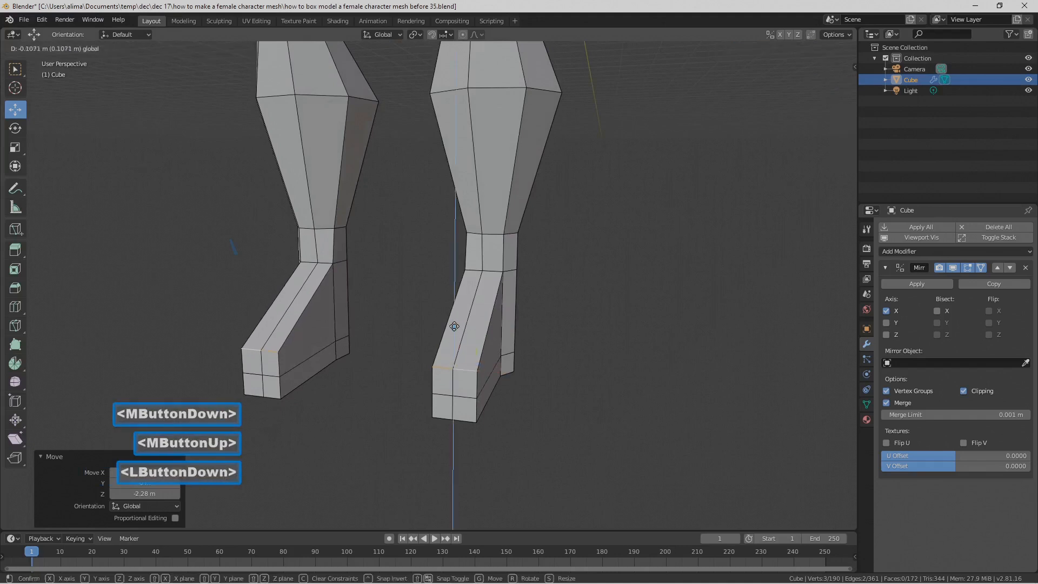
# Step: Widen the toe end of the foot by moving its outer and inner side edges outward along X, and deselect
pyautogui.click(477, 385)
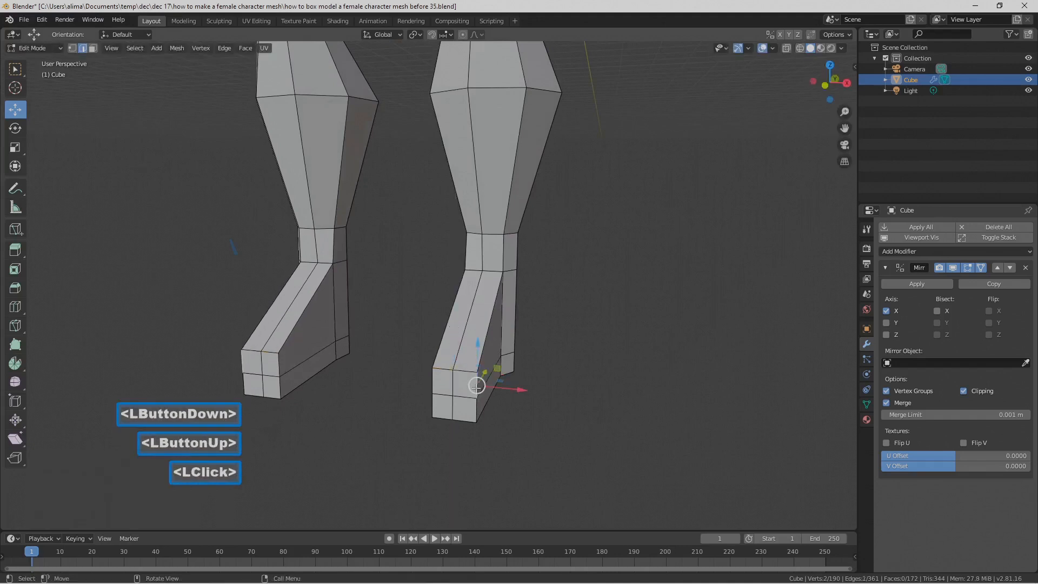
pyautogui.keyDown('shift'); pyautogui.click(477, 420); pyautogui.keyUp('shift')
pyautogui.moveTo(516, 404); pyautogui.dragTo(536, 405)
pyautogui.click(434, 377)
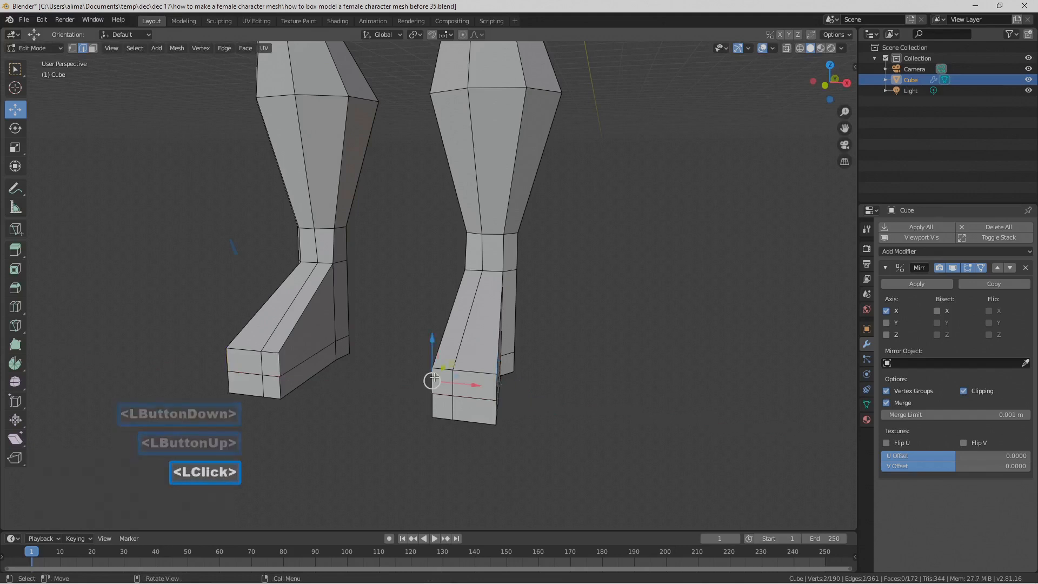
pyautogui.moveTo(471, 399)
pyautogui.mouseDown()
pyautogui.moveTo(440, 392)
pyautogui.moveTo(453, 398)
pyautogui.mouseUp()
pyautogui.moveTo(578, 370); pyautogui.dragTo(535, 373, button='middle')
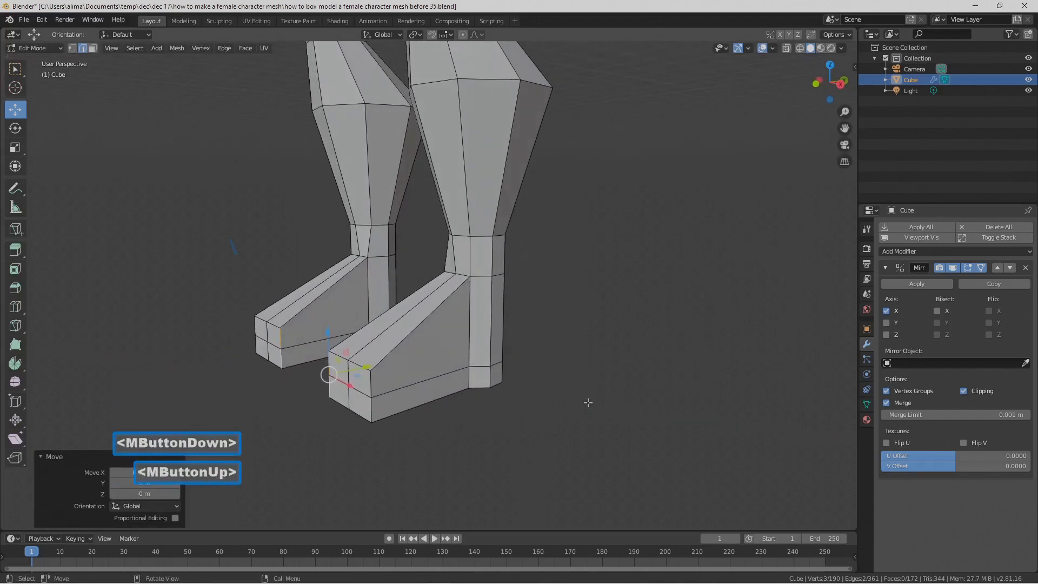
pyautogui.click(603, 435)
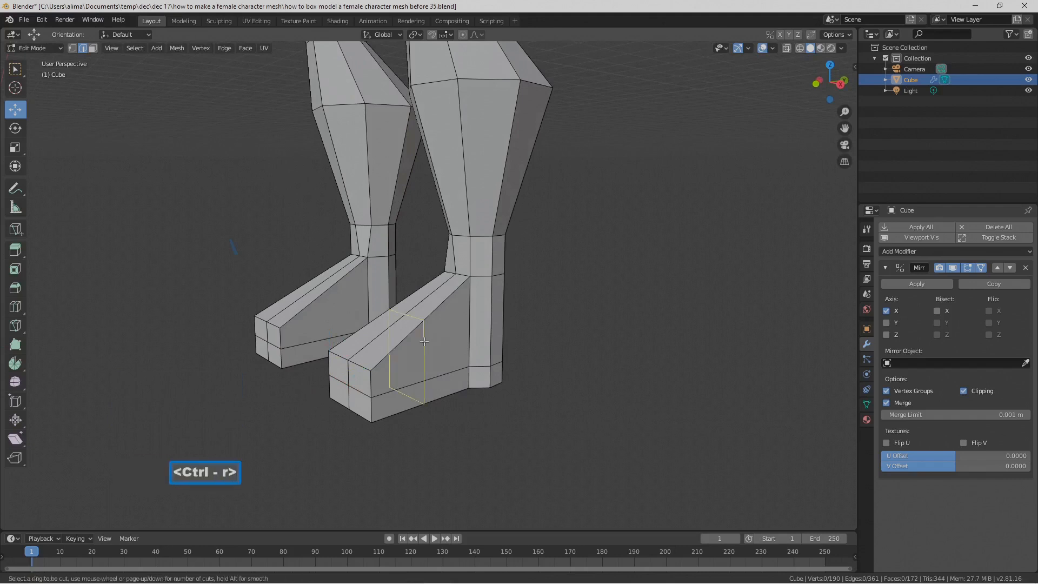
# Step: Add one unslid loop cut across the middle of the foot and deselect it
pyautogui.click(424, 341)
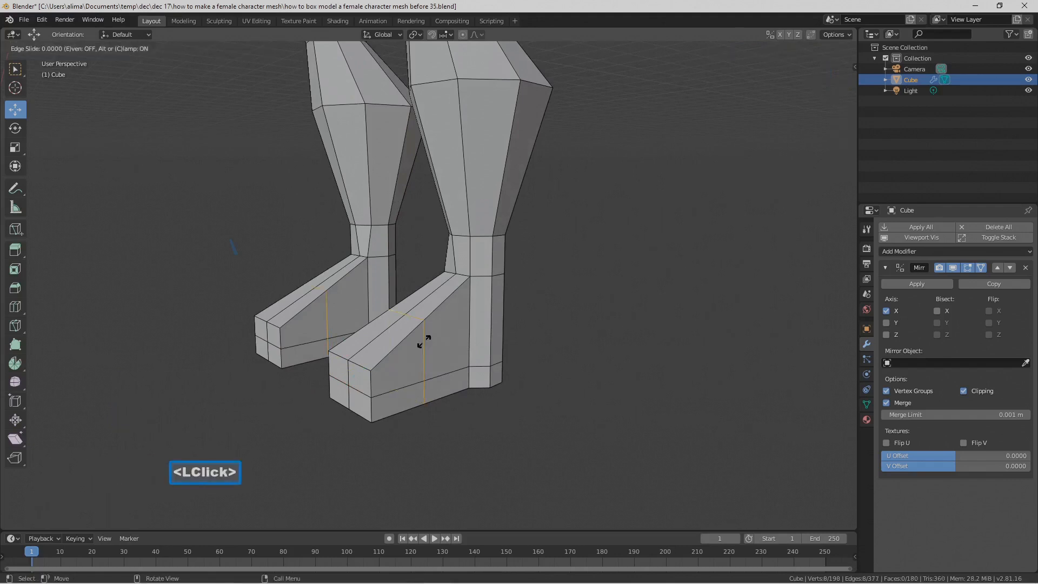
pyautogui.click(424, 341)
pyautogui.click(564, 446)
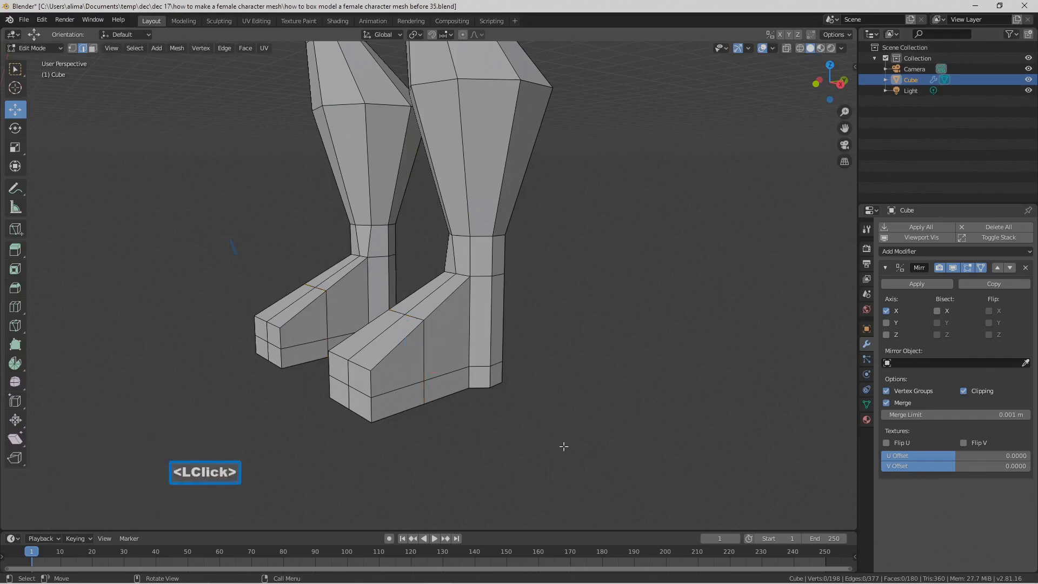
# Step: Select the new loop's two edges on top of the foot and lower them 1.09 m along Z
pyautogui.moveTo(494, 407); pyautogui.dragTo(486, 366, button='middle')
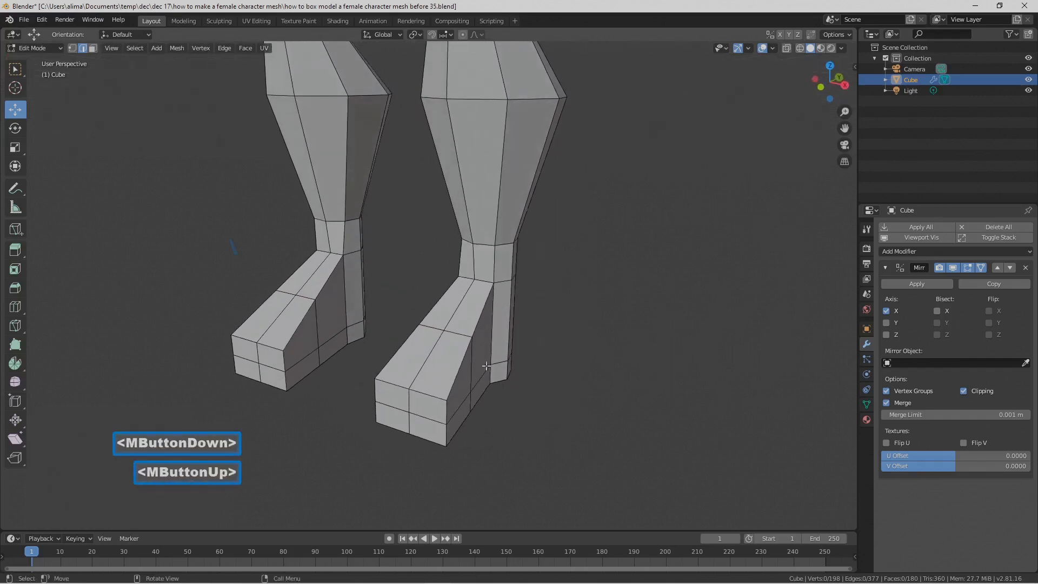
pyautogui.click(466, 336)
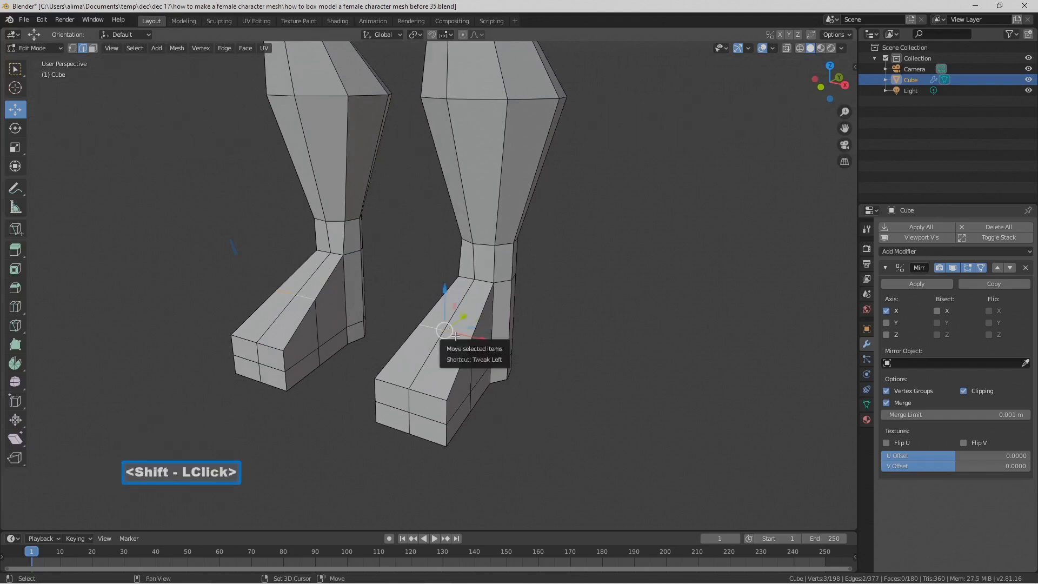
pyautogui.moveTo(440, 290); pyautogui.dragTo(446, 319)
# Step: Add one unslid loop cut across the foot between the lowered mid-foot loop and the ankle
pyautogui.moveTo(487, 335); pyautogui.dragTo(441, 323, button='middle')
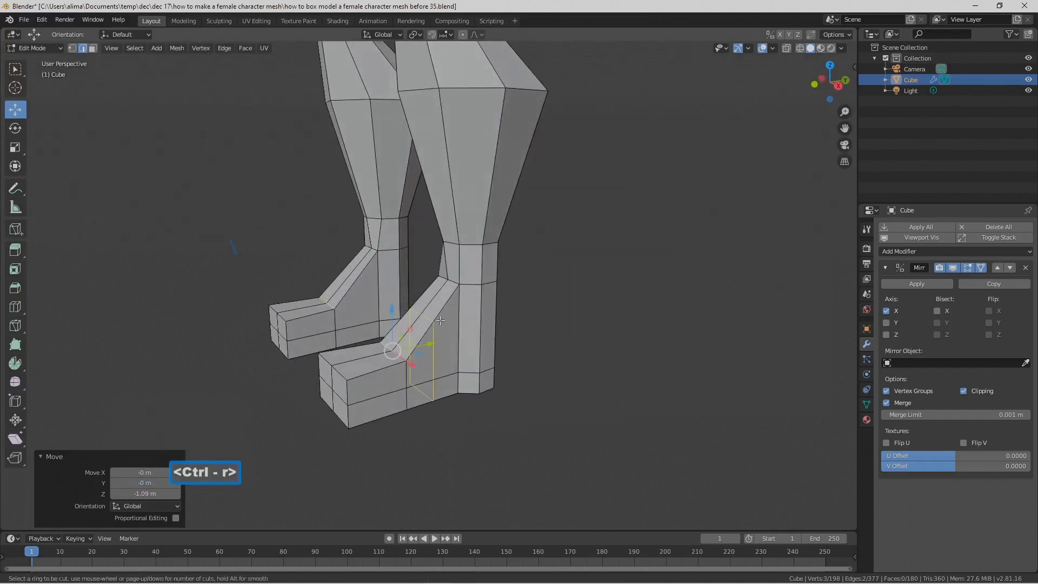
pyautogui.click(441, 320)
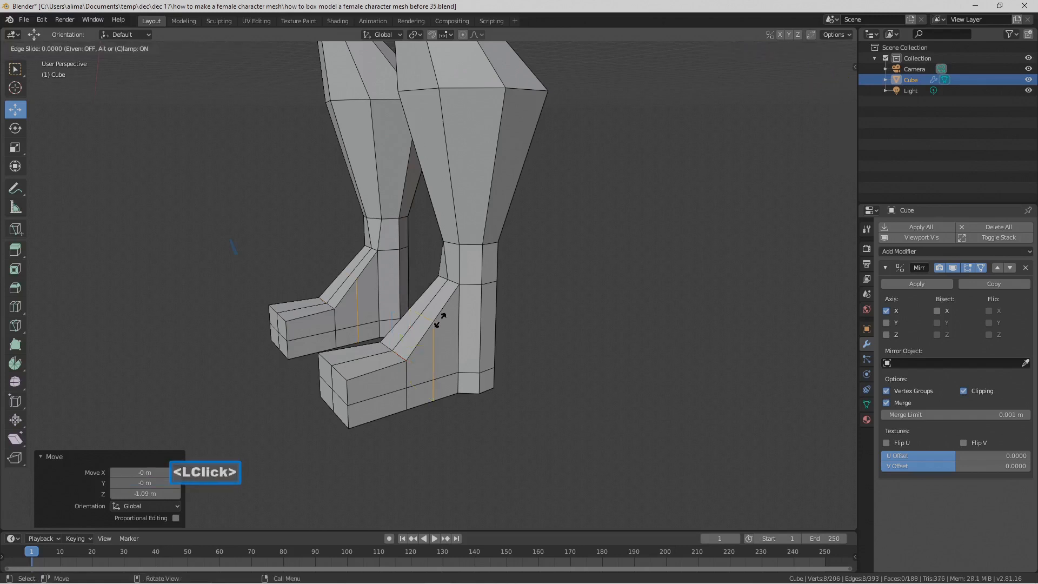
pyautogui.click(440, 321)
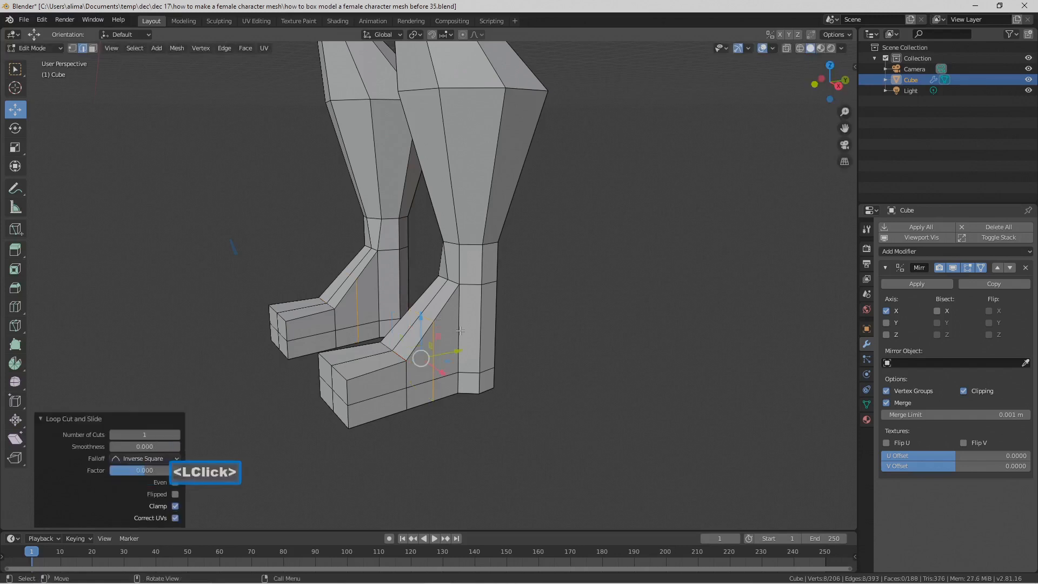
# Step: Deselect the foot loop, select the two middle edges on the front of the toes and move them forward along Y
pyautogui.click(560, 443)
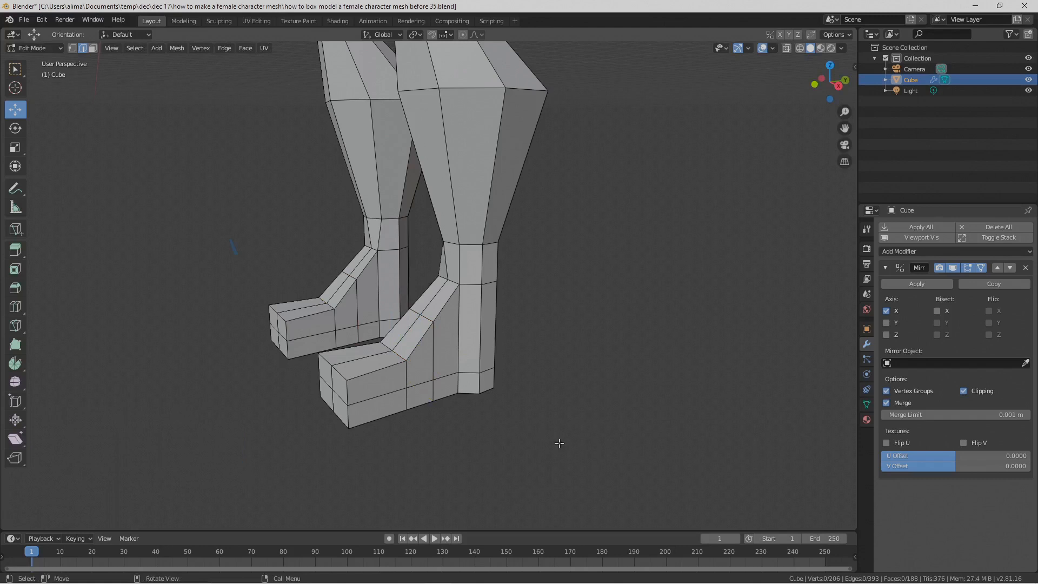
pyautogui.press('Pause')
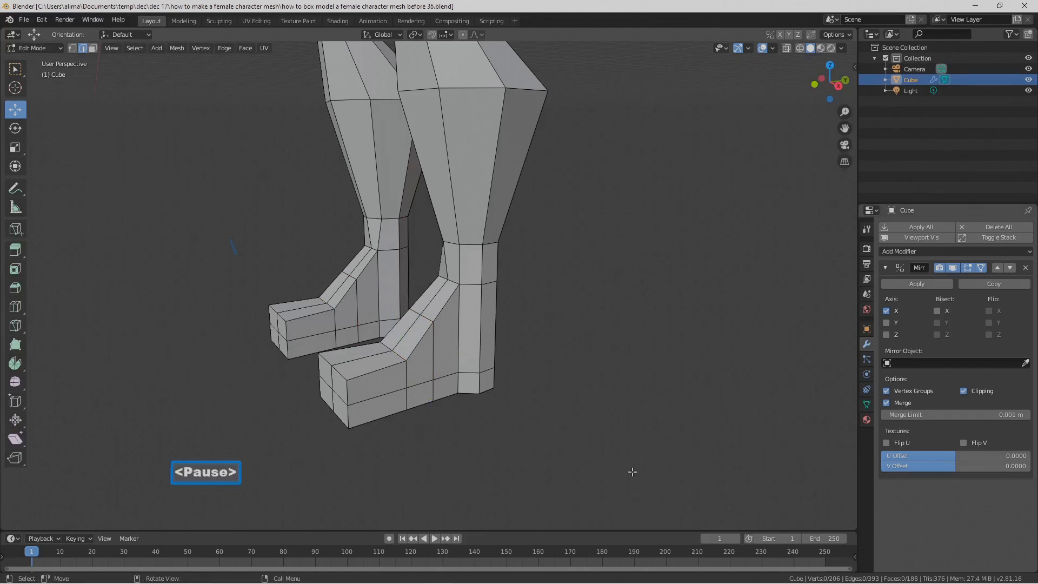
pyautogui.moveTo(513, 407); pyautogui.dragTo(533, 436, button='middle')
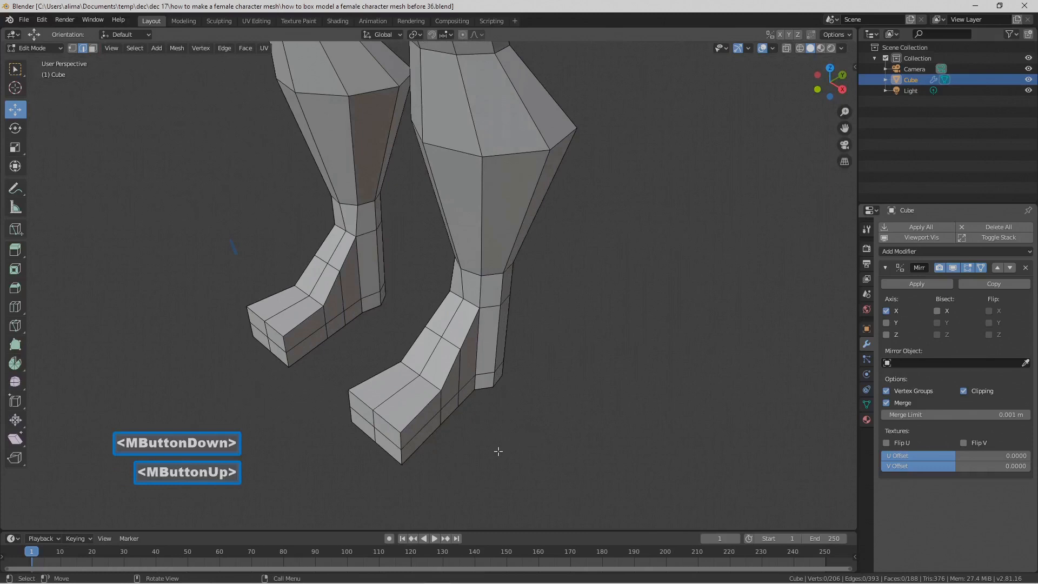
pyautogui.click(371, 415)
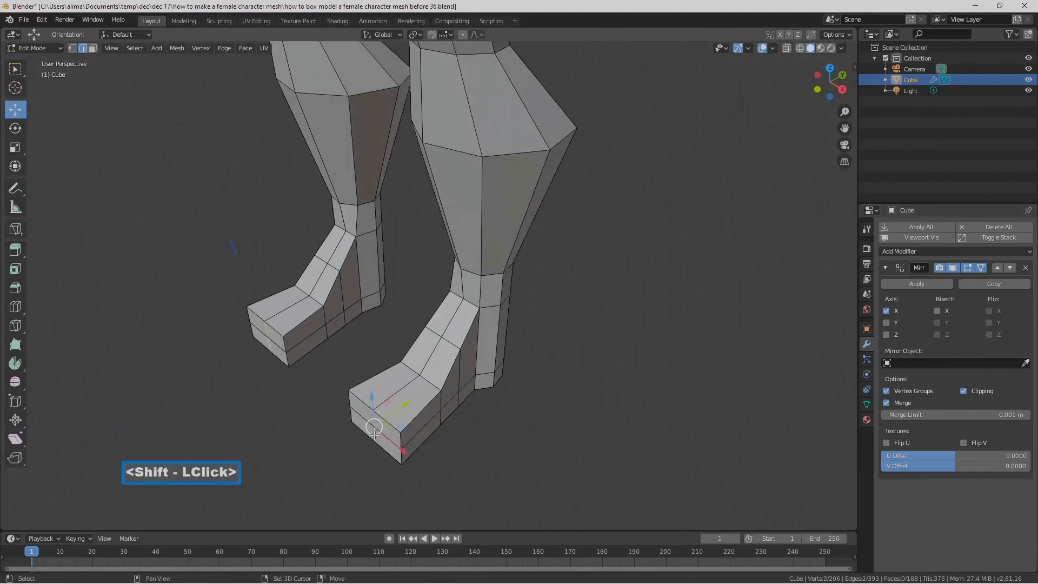
pyautogui.moveTo(406, 408); pyautogui.dragTo(378, 415)
pyautogui.moveTo(378, 415); pyautogui.dragTo(401, 391, button='middle')
pyautogui.moveTo(383, 324); pyautogui.dragTo(516, 309, button='middle')
pyautogui.scroll(-4, 516, 310)
pyautogui.keyDown('shift'); pyautogui.moveTo(487, 182); pyautogui.dragTo(489, 259, button='middle'); pyautogui.keyUp('shift')
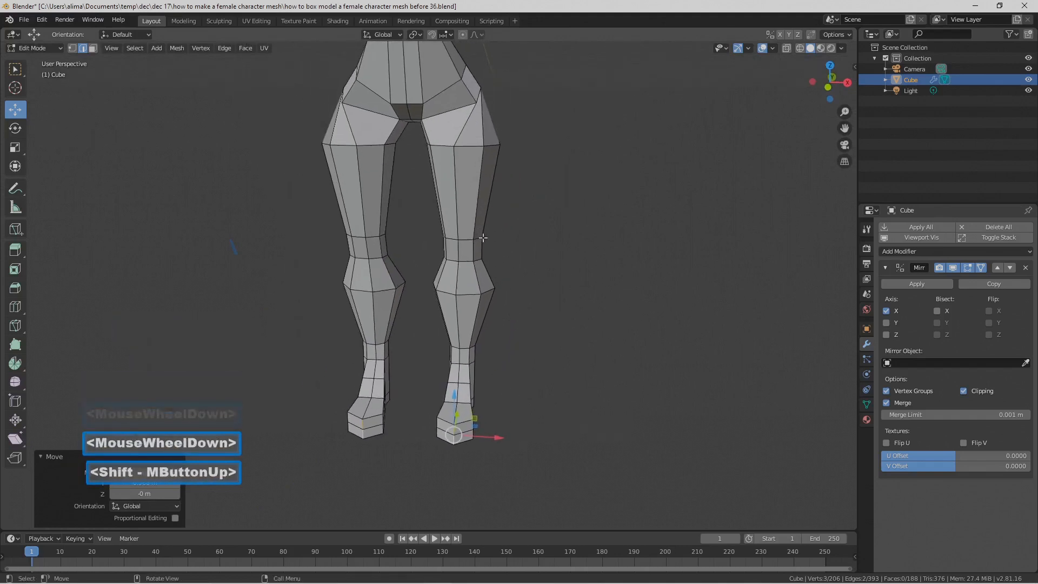
# Step: Select the horizontal edges across the middle of the buttocks, lower them along Z and adjust them along Y
pyautogui.scroll(-3, 496, 225)
pyautogui.moveTo(503, 212); pyautogui.dragTo(551, 207, button='middle')
pyautogui.keyDown('shift'); pyautogui.moveTo(498, 153); pyautogui.dragTo(346, 244, button='middle'); pyautogui.keyUp('shift')
pyautogui.scroll(4, 359, 152)
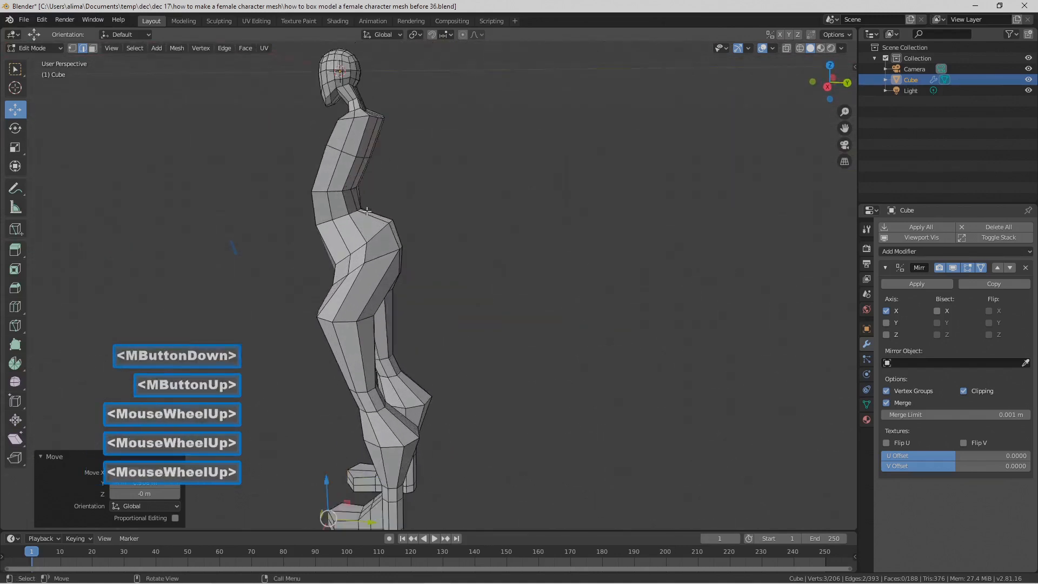
pyautogui.keyDown('shift'); pyautogui.moveTo(360, 152); pyautogui.dragTo(412, 289, button='middle'); pyautogui.keyUp('shift')
pyautogui.scroll(-3, 441, 191)
pyautogui.scroll(3, 496, 309)
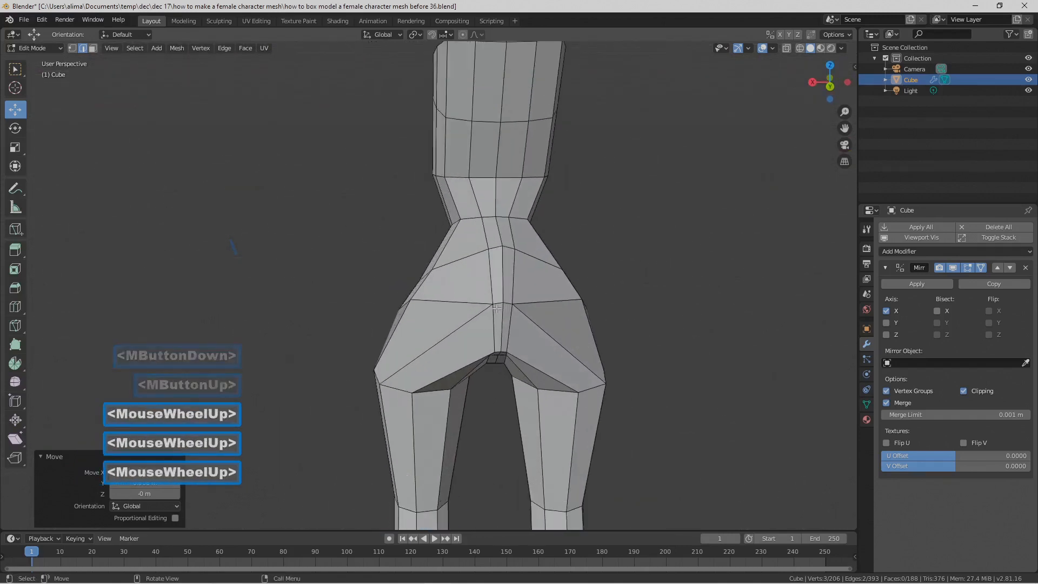
pyautogui.click(498, 304)
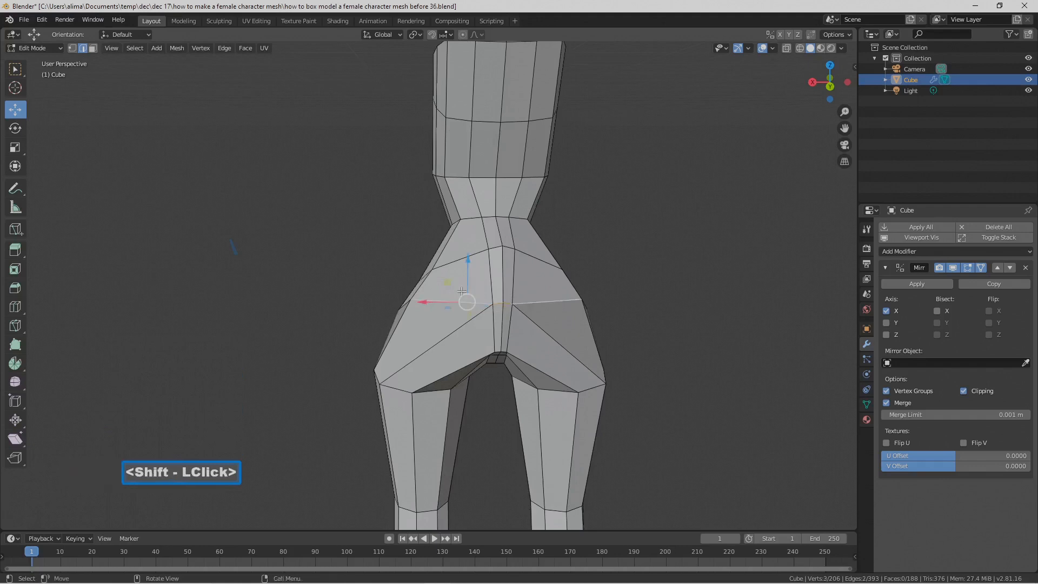
pyautogui.moveTo(467, 270); pyautogui.dragTo(409, 333)
pyautogui.moveTo(409, 333); pyautogui.dragTo(513, 313, button='middle')
pyautogui.moveTo(507, 329); pyautogui.dragTo(517, 329)
pyautogui.moveTo(505, 255); pyautogui.dragTo(474, 303, button='middle')
# Step: Move the upper buttock edges inward along Y, and move the two side hip edges outward along X
pyautogui.click(476, 221)
pyautogui.moveTo(519, 224); pyautogui.dragTo(497, 230)
pyautogui.moveTo(498, 229); pyautogui.dragTo(336, 280, button='middle')
pyautogui.click(425, 278)
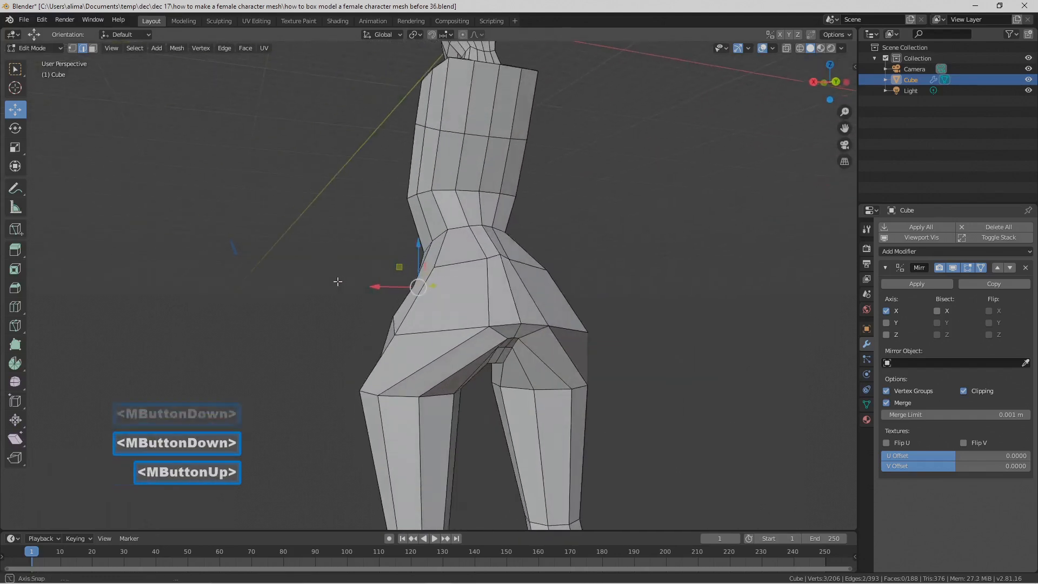
pyautogui.moveTo(380, 287); pyautogui.dragTo(361, 287)
pyautogui.moveTo(361, 287)
pyautogui.mouseDown(button='middle')
pyautogui.moveTo(374, 289)
pyautogui.moveTo(344, 278)
pyautogui.moveTo(373, 299)
pyautogui.mouseUp(button='middle')
# Step: Select the two edges along the top of the upper back and lower them 0.676 m along Z
pyautogui.scroll(-1, 374, 300)
pyautogui.moveTo(374, 214); pyautogui.dragTo(410, 152, button='middle')
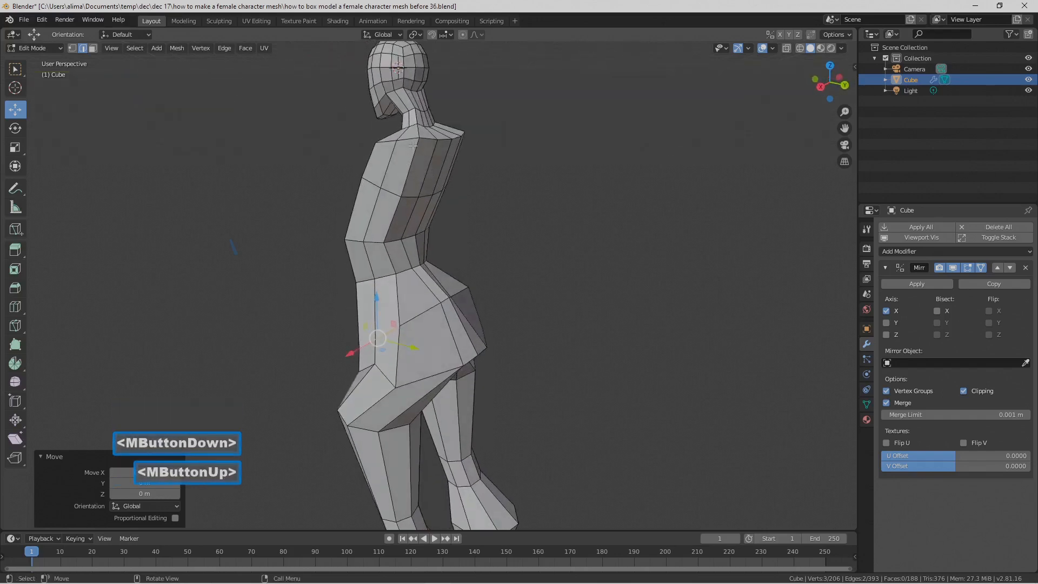
pyautogui.click(435, 138)
pyautogui.scroll(2, 470, 166)
pyautogui.keyDown('shift'); pyautogui.moveTo(476, 168); pyautogui.dragTo(494, 253, button='middle'); pyautogui.keyUp('shift')
pyautogui.keyDown('shift'); pyautogui.click(457, 216); pyautogui.keyUp('shift')
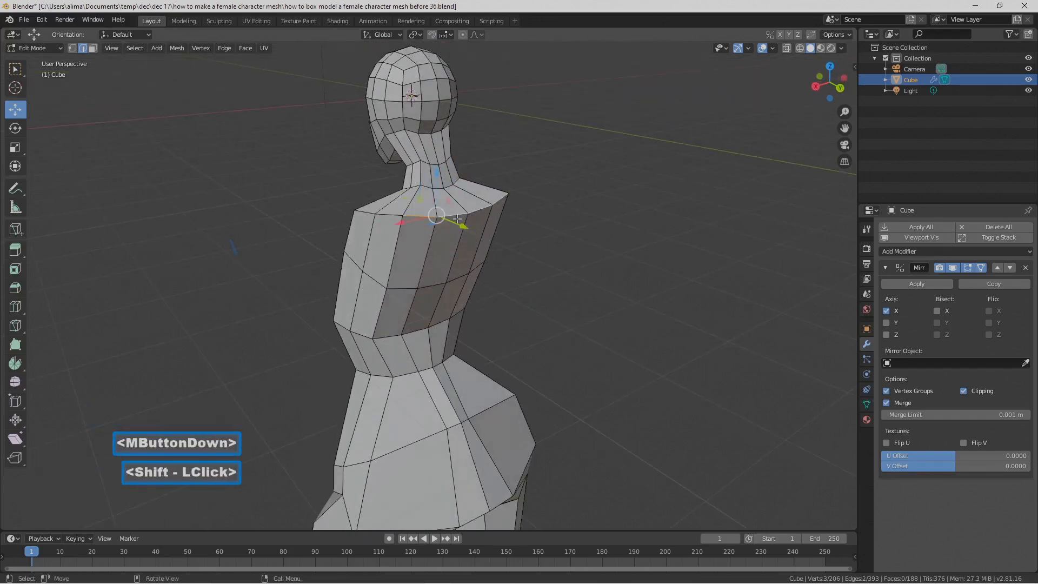
pyautogui.moveTo(436, 180); pyautogui.dragTo(431, 200)
pyautogui.moveTo(431, 200); pyautogui.dragTo(424, 231, button='middle')
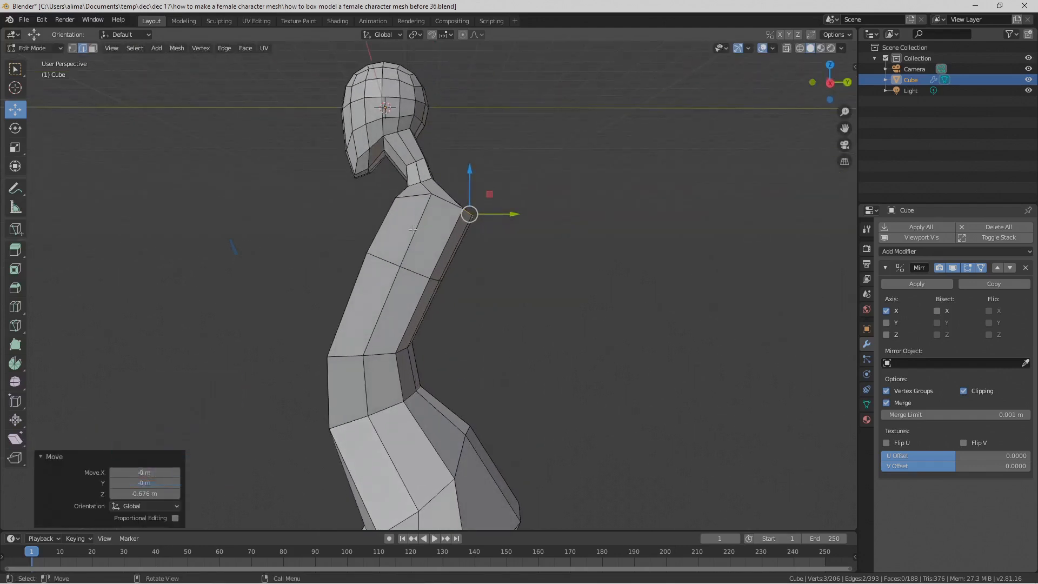
# Step: Select the mid-back edges of the torso, move them backward along Y and raise them along Z
pyautogui.moveTo(405, 237); pyautogui.dragTo(427, 266, button='middle')
pyautogui.click(421, 273)
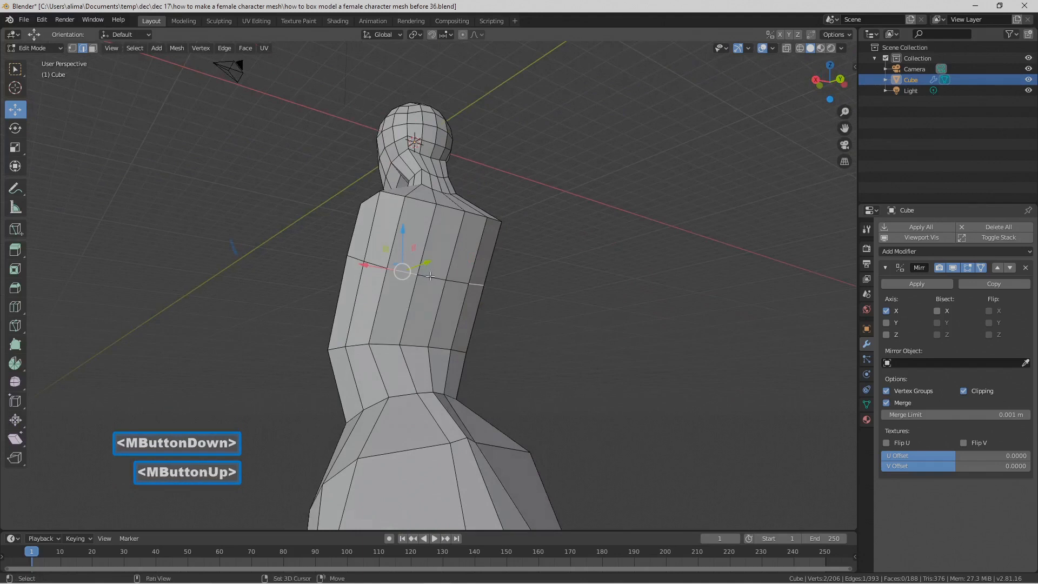
pyautogui.moveTo(416, 239)
pyautogui.mouseDown()
pyautogui.moveTo(417, 226)
pyautogui.moveTo(420, 238)
pyautogui.mouseUp()
pyautogui.moveTo(420, 238); pyautogui.dragTo(456, 254, button='middle')
pyautogui.moveTo(477, 269); pyautogui.dragTo(494, 278)
pyautogui.moveTo(453, 233); pyautogui.dragTo(453, 218)
pyautogui.moveTo(453, 218); pyautogui.dragTo(433, 222, button='middle')
# Step: Select the two chest edges on the mid-torso loop, raise them along Z with a final move of 0.214 m, and deselect
pyautogui.moveTo(368, 263); pyautogui.dragTo(426, 221, button='middle')
pyautogui.click(419, 228)
pyautogui.moveTo(426, 221); pyautogui.dragTo(427, 222)
pyautogui.moveTo(427, 222); pyautogui.dragTo(414, 267, button='middle')
pyautogui.click(445, 267)
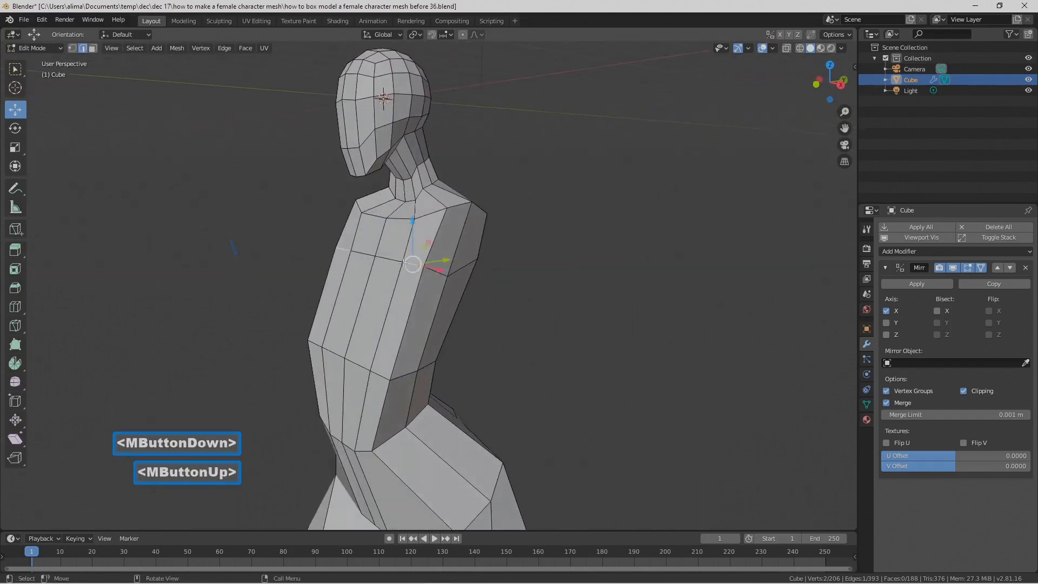
pyautogui.keyDown('shift'); pyautogui.click(390, 261); pyautogui.keyUp('shift')
pyautogui.moveTo(400, 262); pyautogui.dragTo(419, 254, button='middle')
pyautogui.moveTo(419, 254); pyautogui.dragTo(416, 252)
pyautogui.moveTo(416, 251)
pyautogui.mouseDown(button='middle')
pyautogui.moveTo(464, 294)
pyautogui.moveTo(420, 232)
pyautogui.mouseUp(button='middle')
pyautogui.moveTo(435, 236); pyautogui.dragTo(442, 231)
pyautogui.moveTo(475, 274); pyautogui.dragTo(488, 294, button='middle')
pyautogui.moveTo(441, 267)
pyautogui.mouseDown(button='middle')
pyautogui.moveTo(436, 257)
pyautogui.moveTo(437, 266)
pyautogui.mouseUp(button='middle')
pyautogui.click(559, 293)
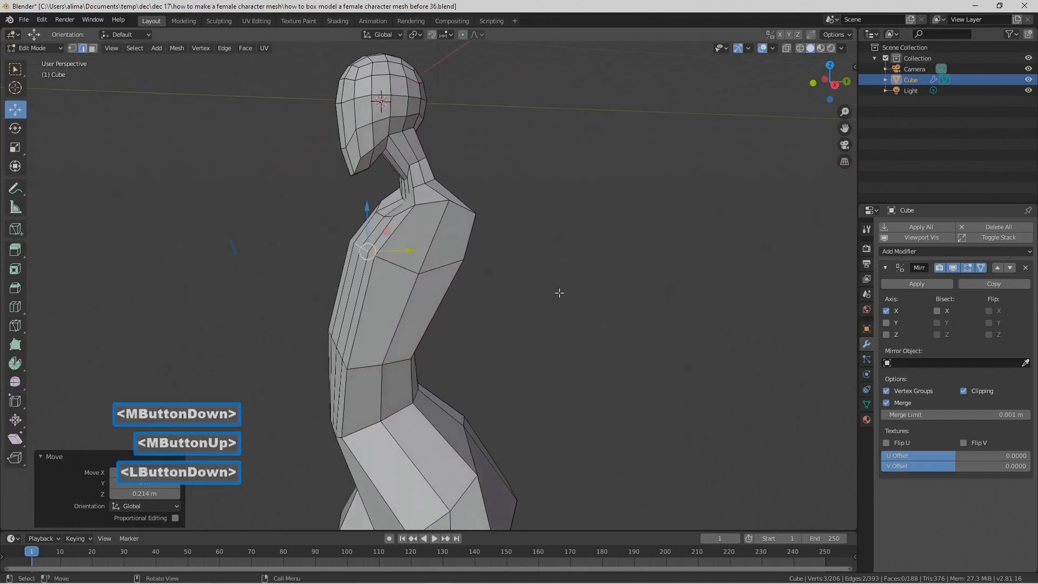
# Step: In face selection mode, select the eight faces down the torso's side from shoulder to hip, scale them to about 0.67 along Y, and deselect
pyautogui.click(94, 49)
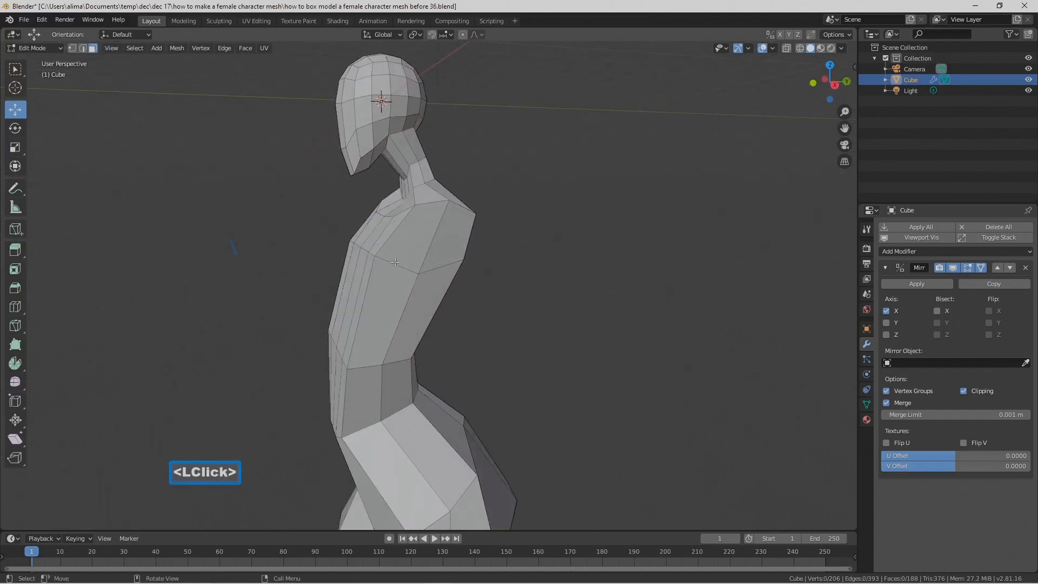
pyautogui.moveTo(413, 255); pyautogui.dragTo(383, 368)
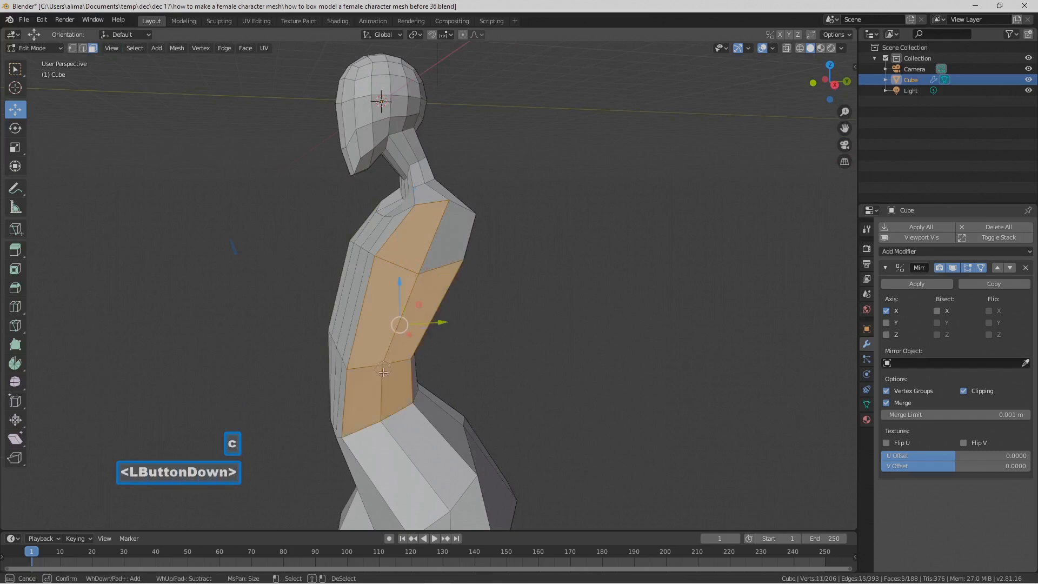
pyautogui.moveTo(406, 315); pyautogui.dragTo(405, 313)
pyautogui.rightClick(454, 313)
pyautogui.scroll(-2, 454, 313)
pyautogui.moveTo(482, 333)
pyautogui.mouseDown(button='middle')
pyautogui.moveTo(440, 321)
pyautogui.moveTo(481, 322)
pyautogui.mouseUp(button='middle')
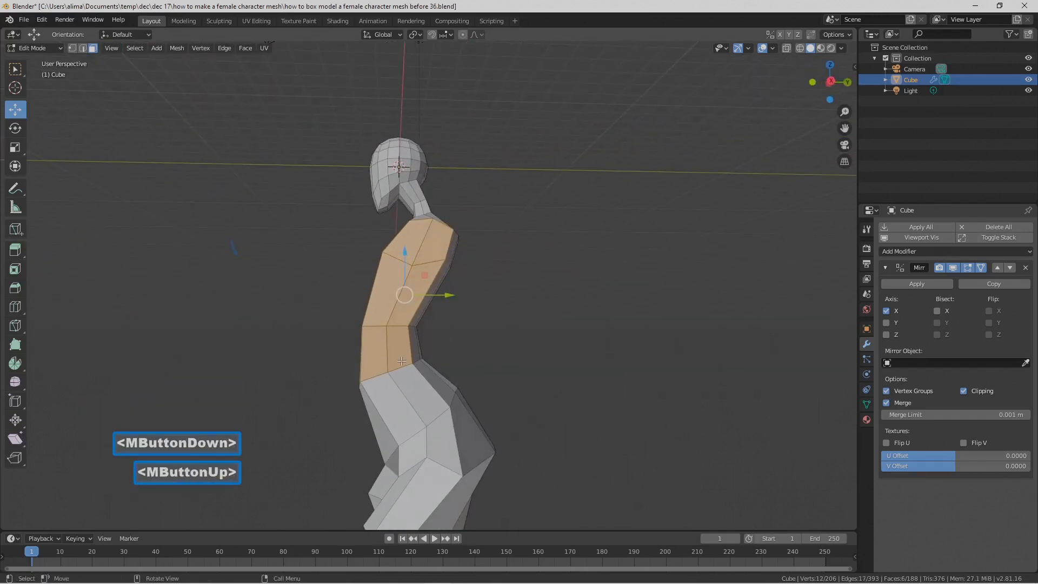
pyautogui.press('c')
pyautogui.moveTo(403, 381); pyautogui.dragTo(411, 400)
pyautogui.rightClick(547, 309)
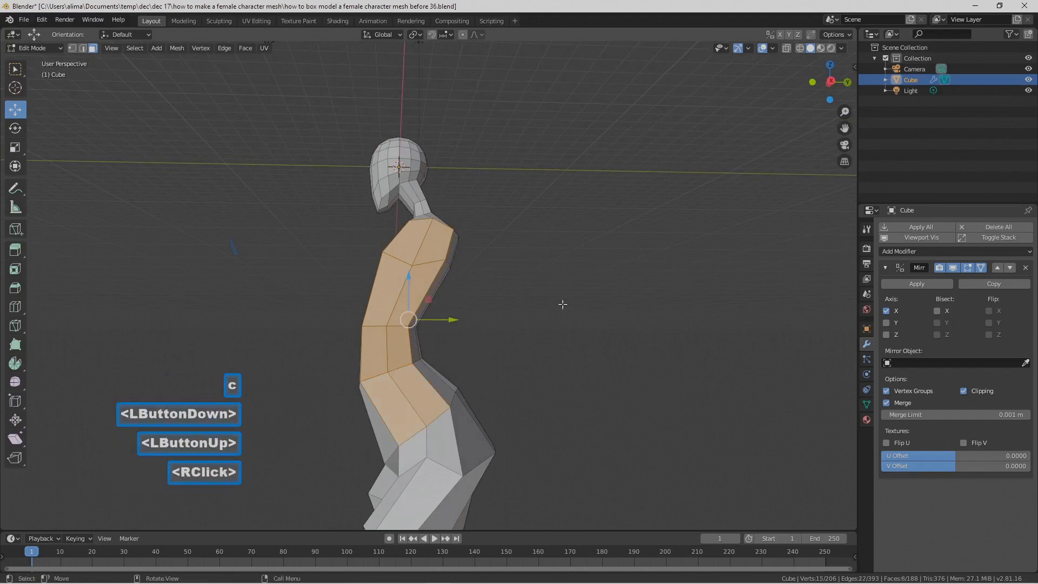
pyautogui.press('s')
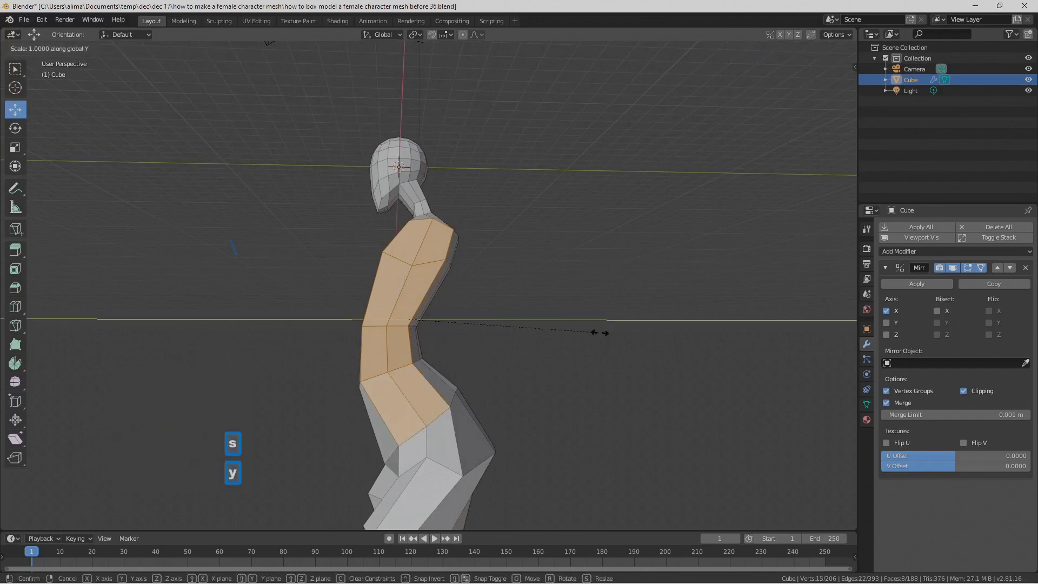
pyautogui.click(533, 321)
pyautogui.moveTo(533, 322); pyautogui.dragTo(562, 338, button='middle')
pyautogui.click(605, 354)
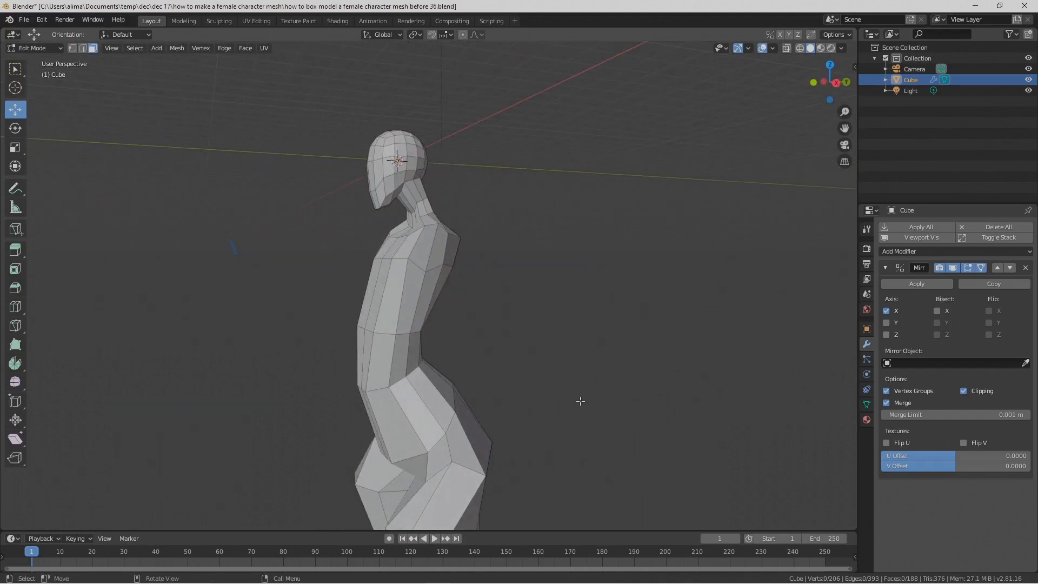
pyautogui.press('Pause')
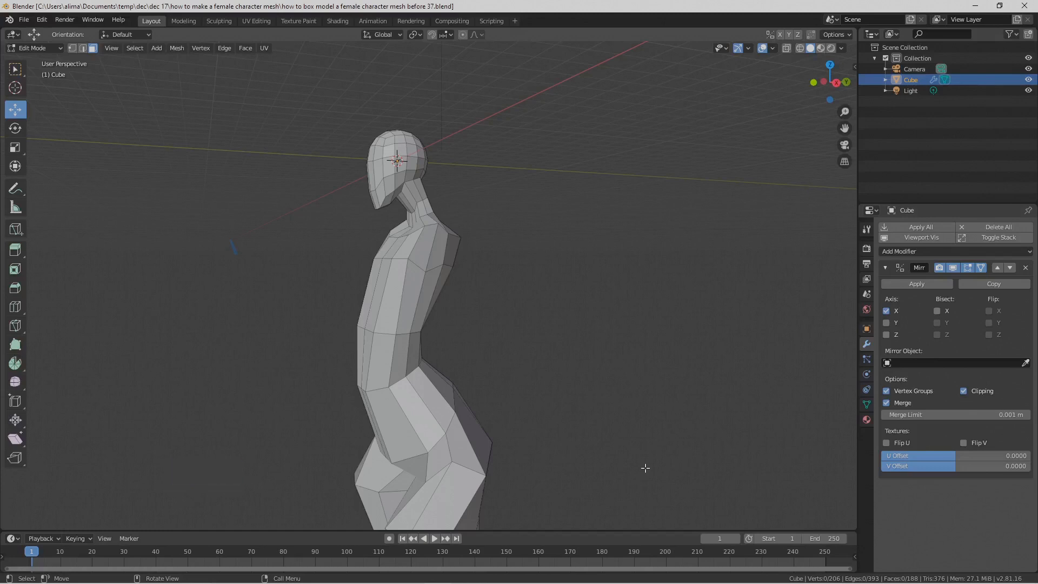
# Step: Select the two side faces at the shoulder, extrude them and move the extrusion 1.86 m outward along X
pyautogui.moveTo(517, 381); pyautogui.dragTo(438, 318, button='middle')
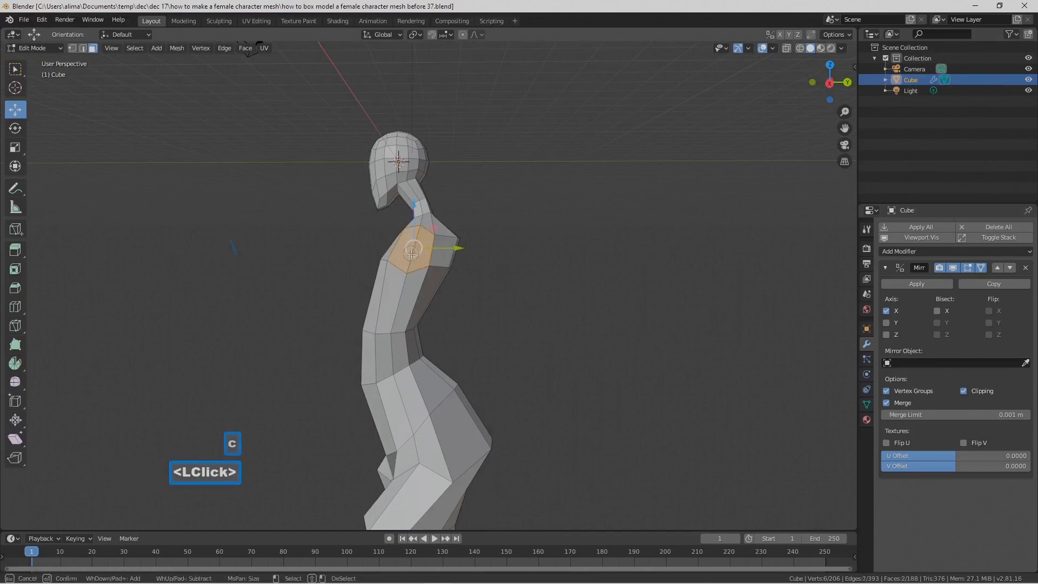
pyautogui.moveTo(412, 259); pyautogui.dragTo(416, 283, button='middle')
pyautogui.moveTo(528, 286)
pyautogui.mouseDown(button='middle')
pyautogui.moveTo(505, 275)
pyautogui.moveTo(515, 285)
pyautogui.mouseUp(button='middle')
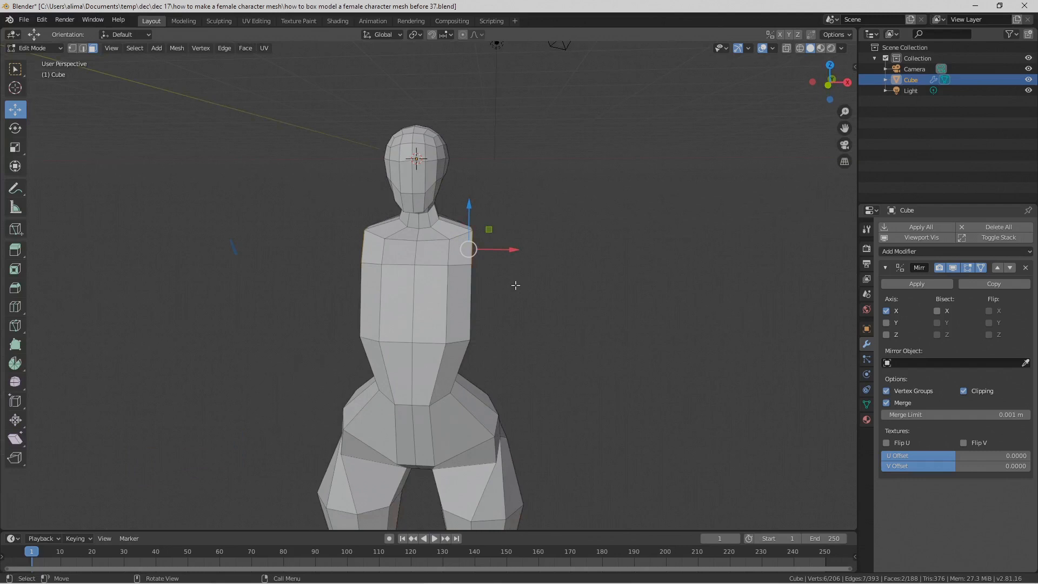
pyautogui.press('e')
pyautogui.rightClick(515, 285)
pyautogui.moveTo(509, 247); pyautogui.dragTo(542, 255)
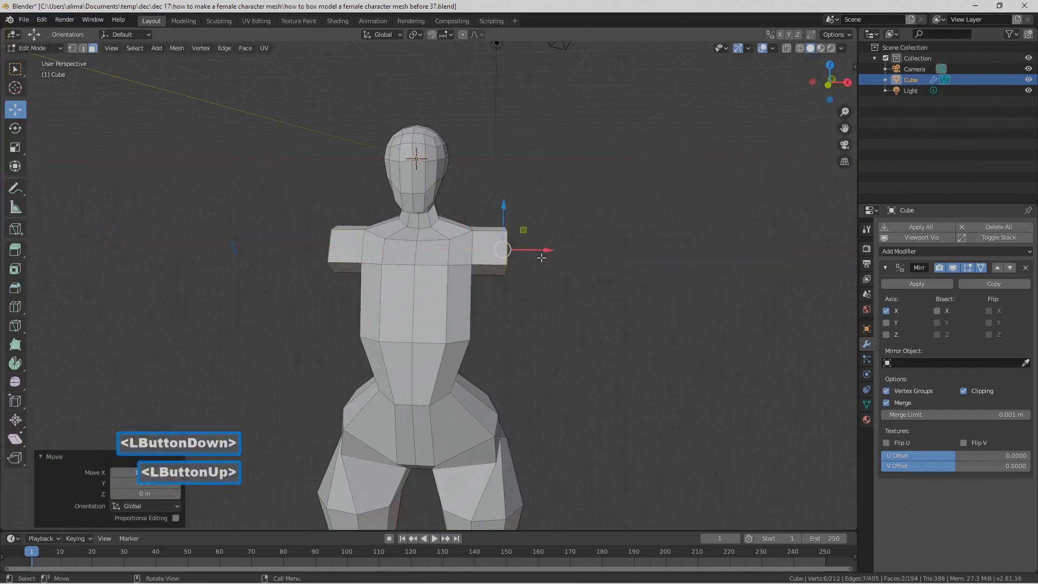
# Step: Rotate the extruded arm's end faces about -44° around Y and raise them 0.841 m along Z
pyautogui.moveTo(538, 267); pyautogui.dragTo(564, 282, button='middle')
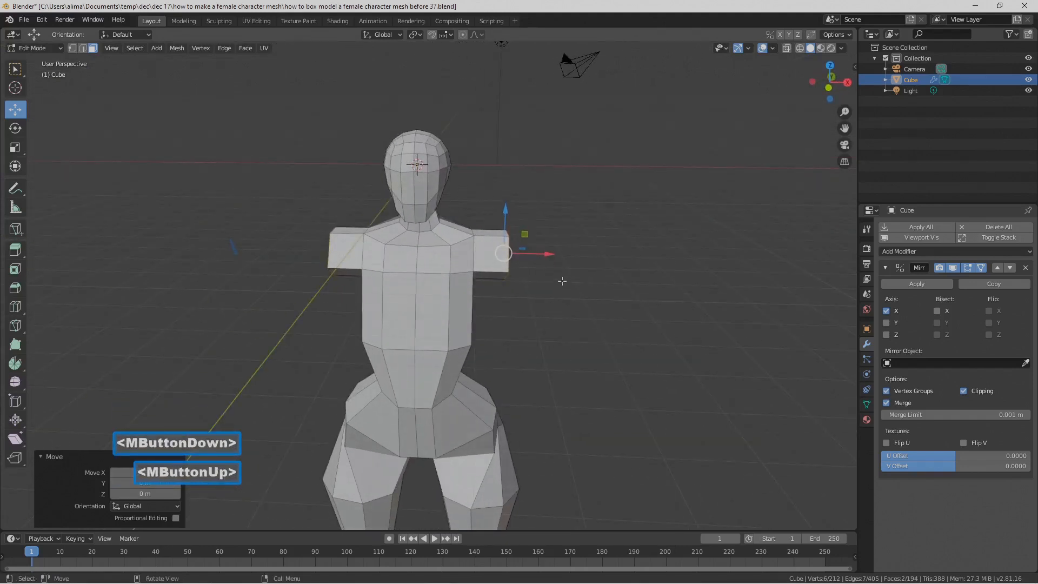
pyautogui.press('r')
pyautogui.press('y')
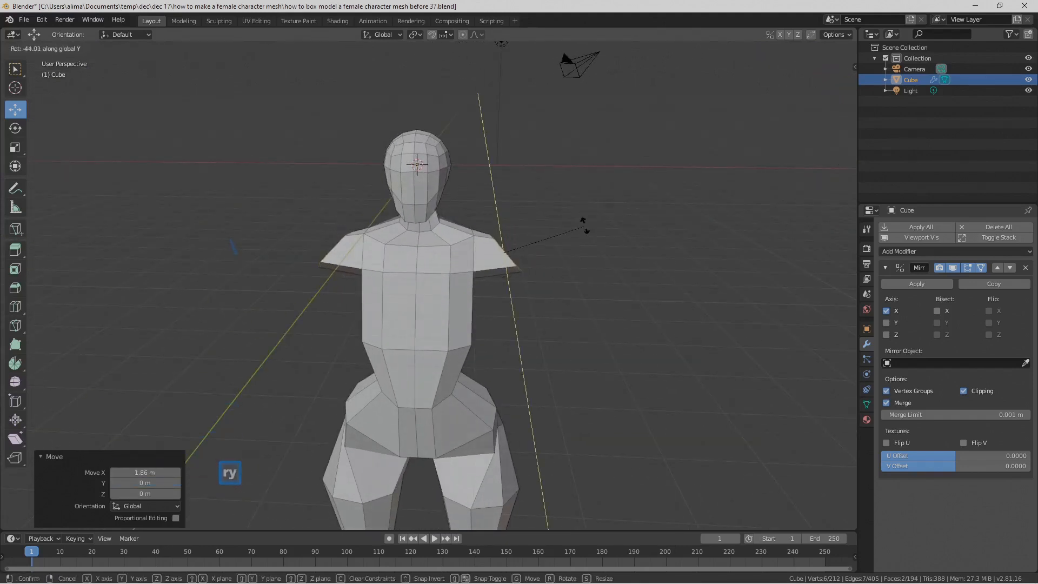
pyautogui.click(584, 227)
pyautogui.click(505, 253)
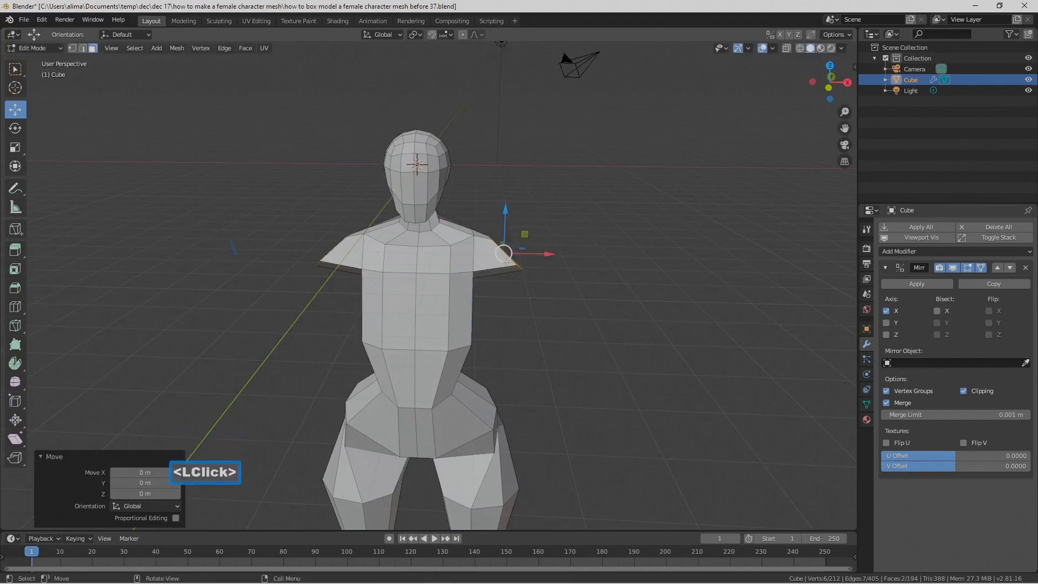
pyautogui.moveTo(482, 246); pyautogui.dragTo(463, 226, button='middle')
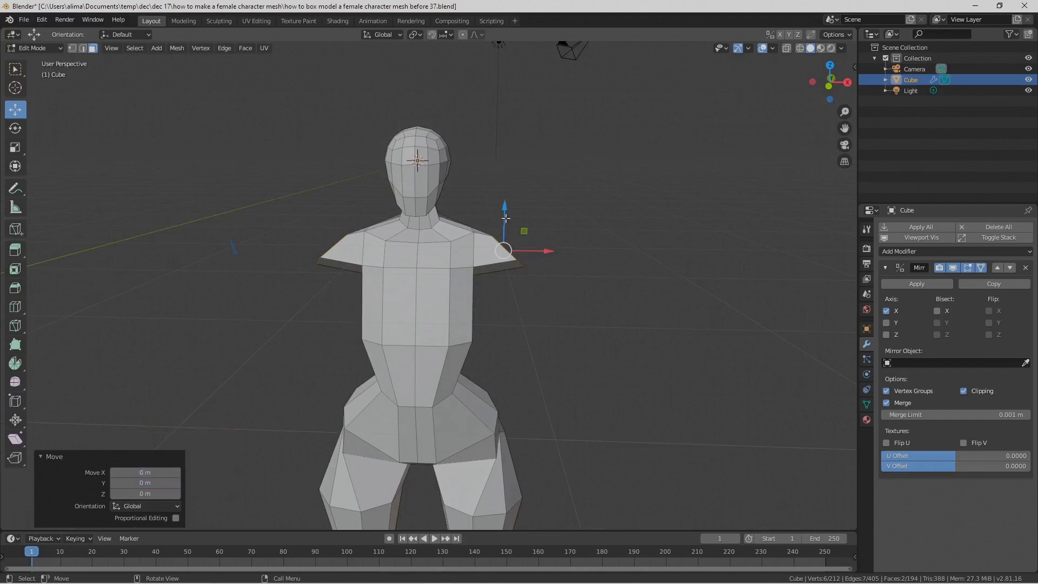
pyautogui.moveTo(509, 216); pyautogui.dragTo(515, 202)
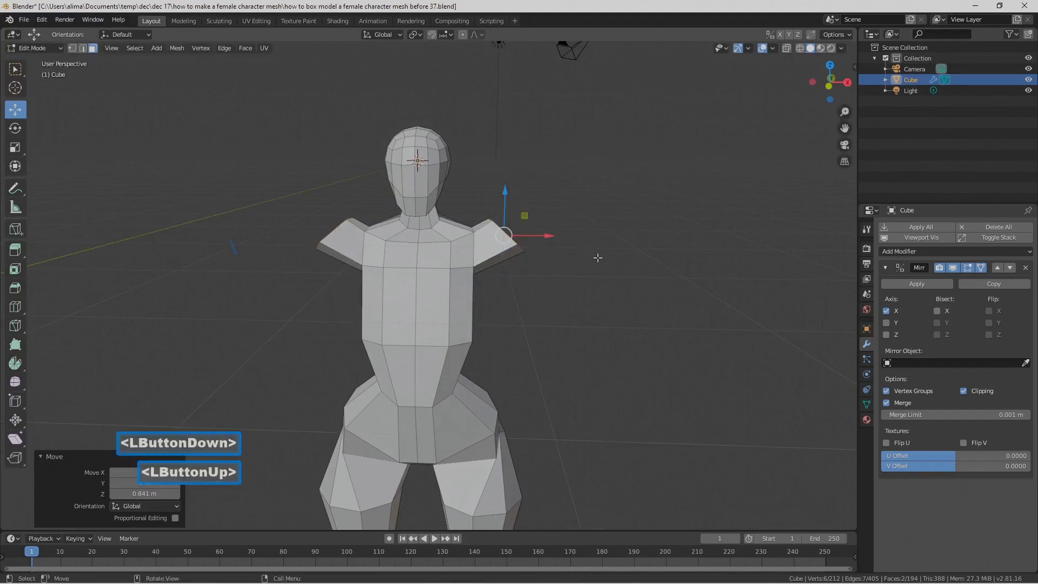
# Step: Rotate the arm's end faces further in the same direction around Y and raise them 0.445 m along Z
pyautogui.press('r')
pyautogui.press('y')
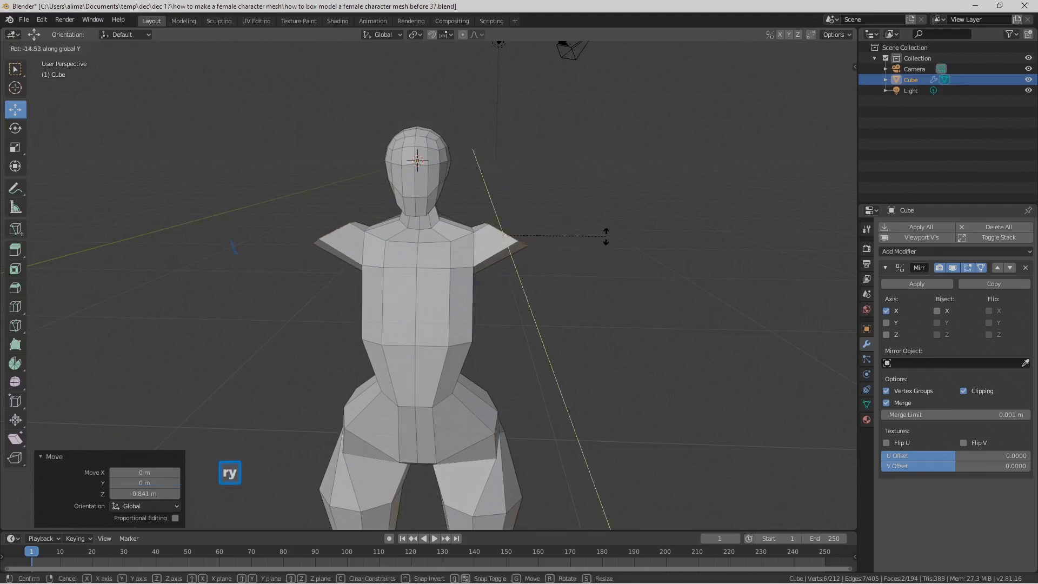
pyautogui.click(601, 221)
pyautogui.moveTo(507, 195); pyautogui.dragTo(510, 188)
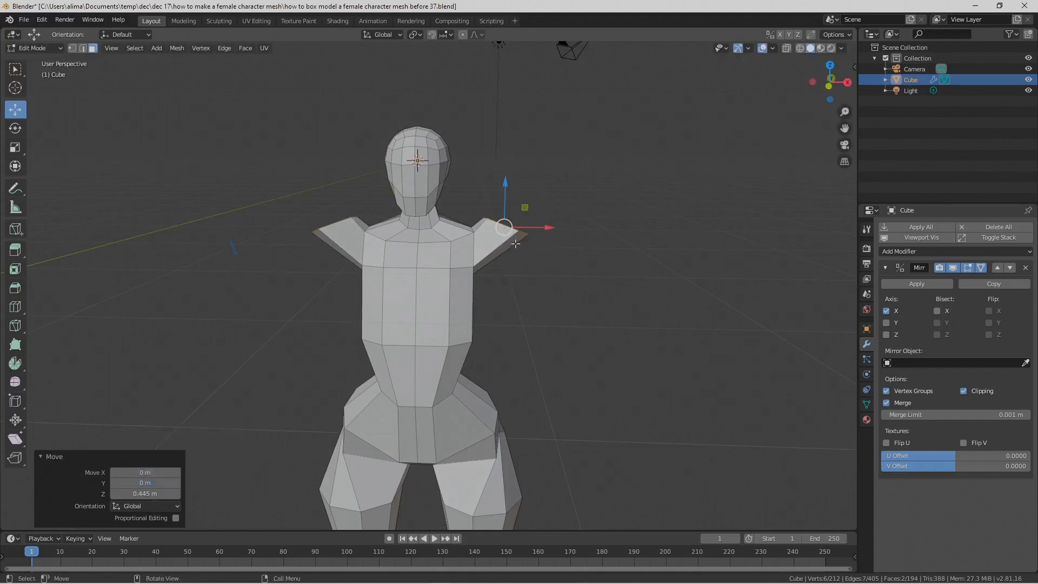
# Step: Rotate the arm's end faces around Y once more towards facing down and raise them 0.47 m along Z
pyautogui.press('r')
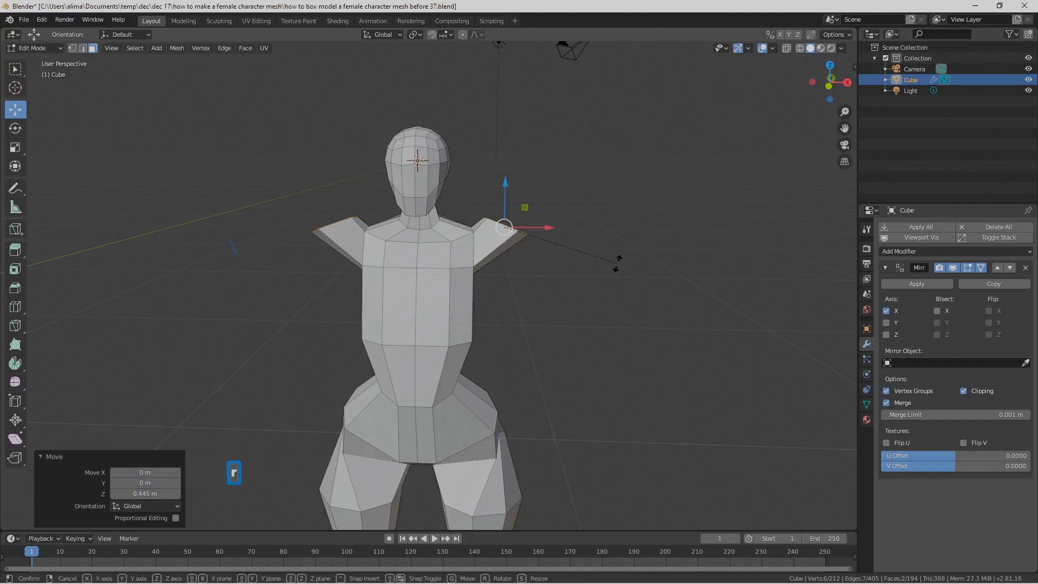
pyautogui.press('y')
pyautogui.click(625, 230)
pyautogui.moveTo(507, 192); pyautogui.dragTo(508, 183)
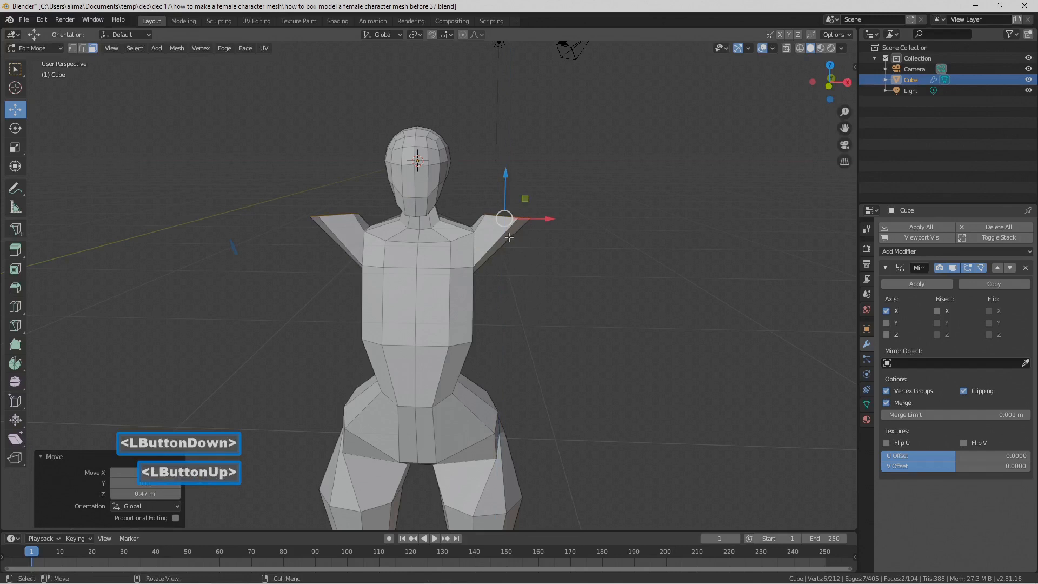
# Step: Rotate the arm's end faces slightly around Y and raise them 0.147 m along Z
pyautogui.moveTo(577, 244)
pyautogui.mouseDown(button='middle')
pyautogui.moveTo(670, 246)
pyautogui.moveTo(540, 234)
pyautogui.moveTo(579, 247)
pyautogui.mouseUp(button='middle')
pyautogui.press('r')
pyautogui.press('y')
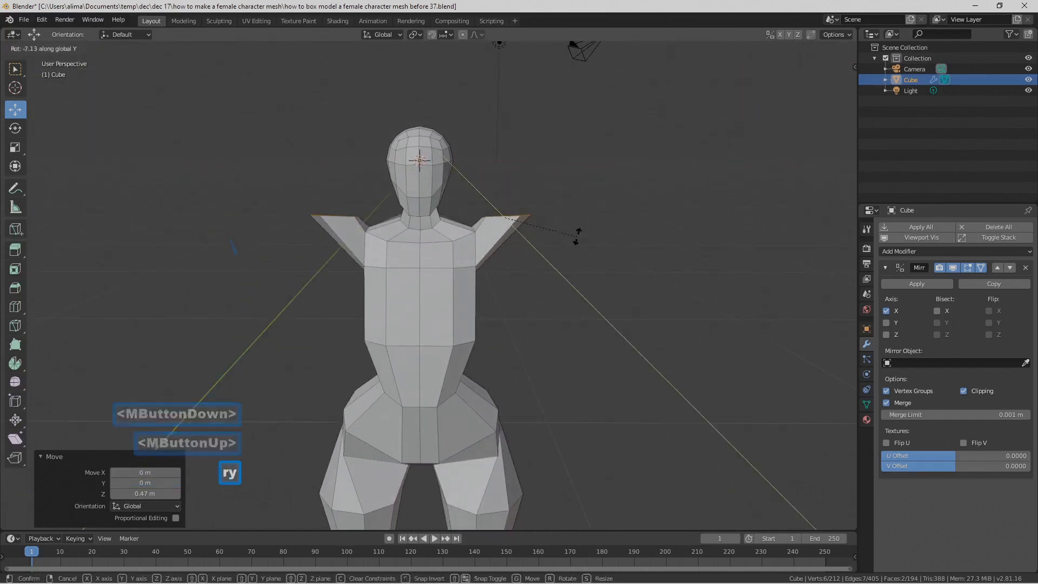
pyautogui.click(577, 237)
pyautogui.moveTo(506, 187); pyautogui.dragTo(507, 181)
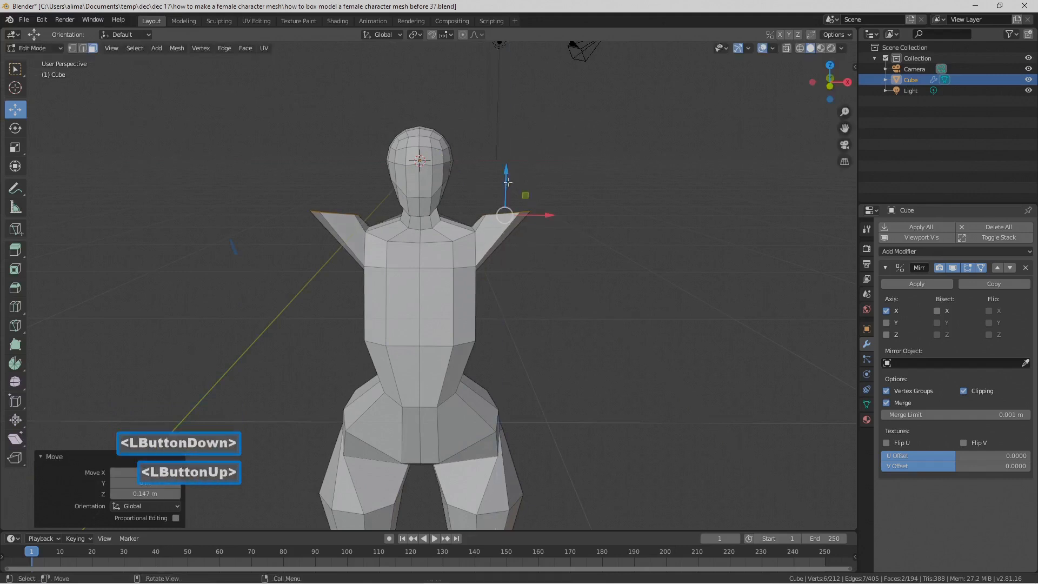
# Step: Rotate the arm's end faces around Y again to adjust their tilt, and deselect them
pyautogui.press('r')
pyautogui.press('y')
pyautogui.click(599, 231)
pyautogui.moveTo(599, 231); pyautogui.dragTo(447, 225, button='middle')
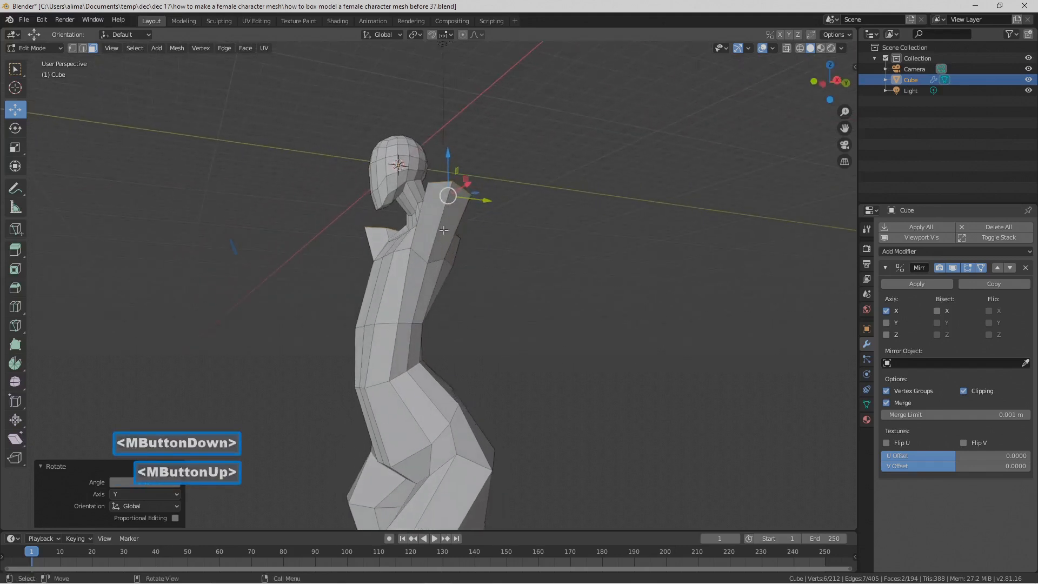
pyautogui.moveTo(437, 227); pyautogui.dragTo(496, 252, button='middle')
pyautogui.click(575, 284)
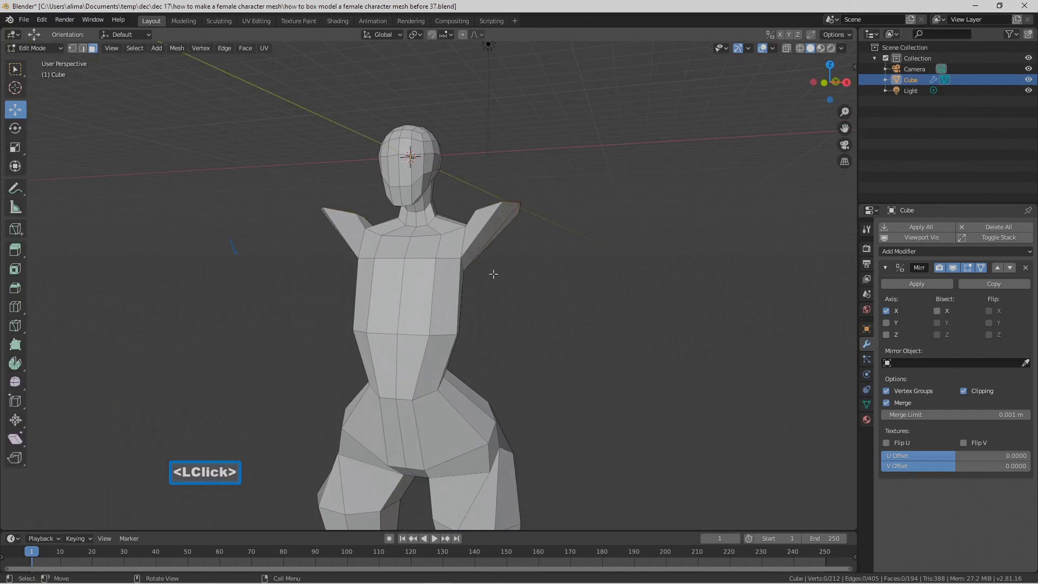
# Step: Add one edge loop around the arm extrusion, slide it towards the torso and deselect it
pyautogui.hotkey('ctrl', 'r')
pyautogui.click(470, 240)
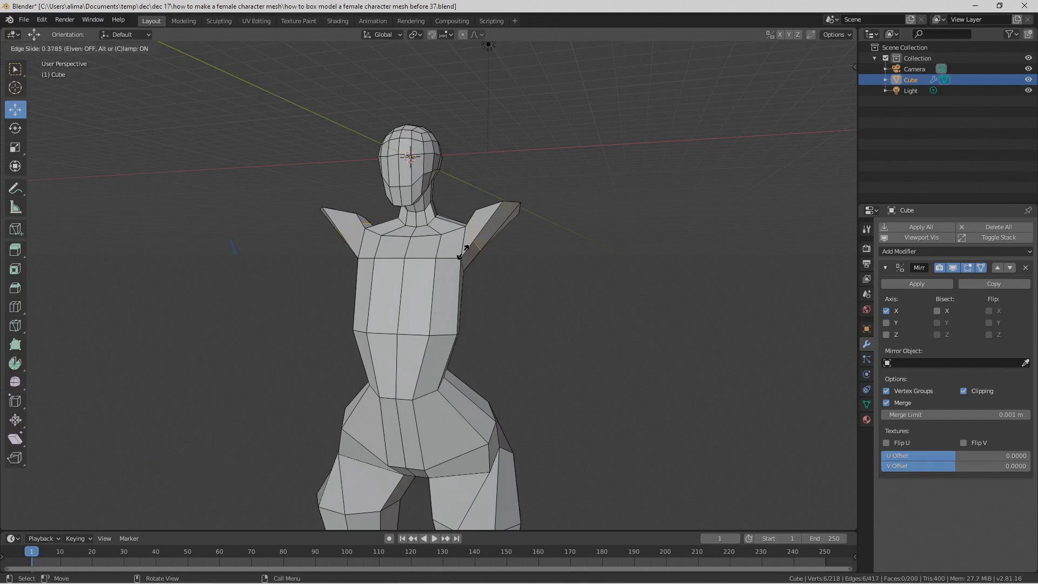
pyautogui.click(458, 251)
pyautogui.moveTo(460, 250); pyautogui.dragTo(479, 243, button='middle')
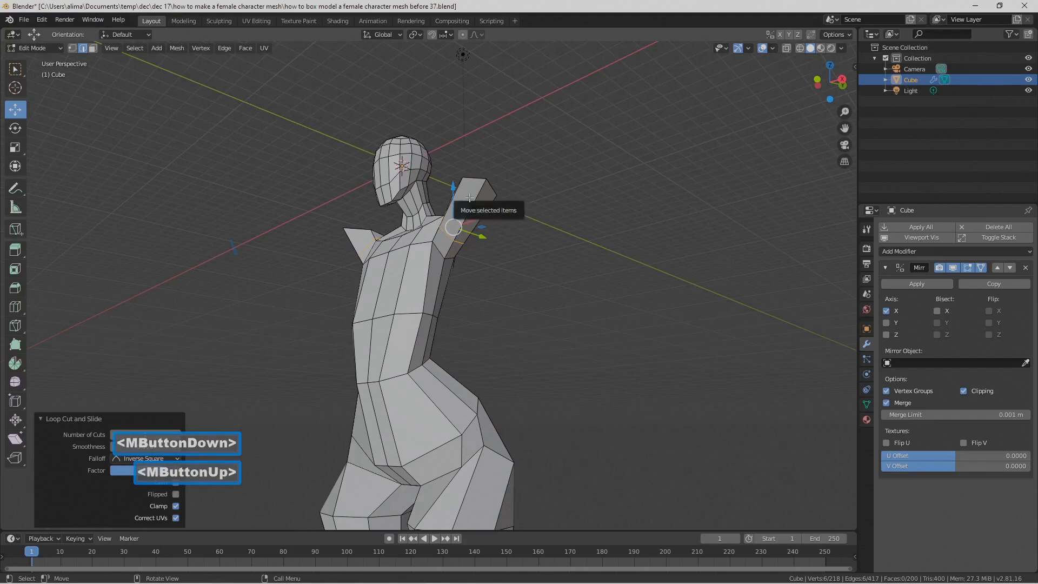
pyautogui.moveTo(465, 201); pyautogui.dragTo(592, 330, button='middle')
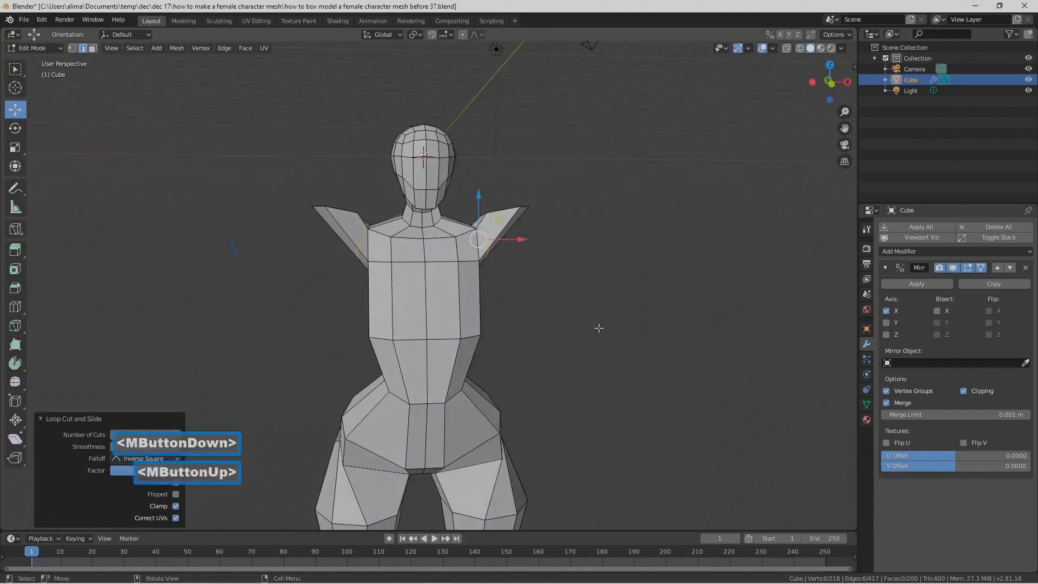
pyautogui.click(607, 324)
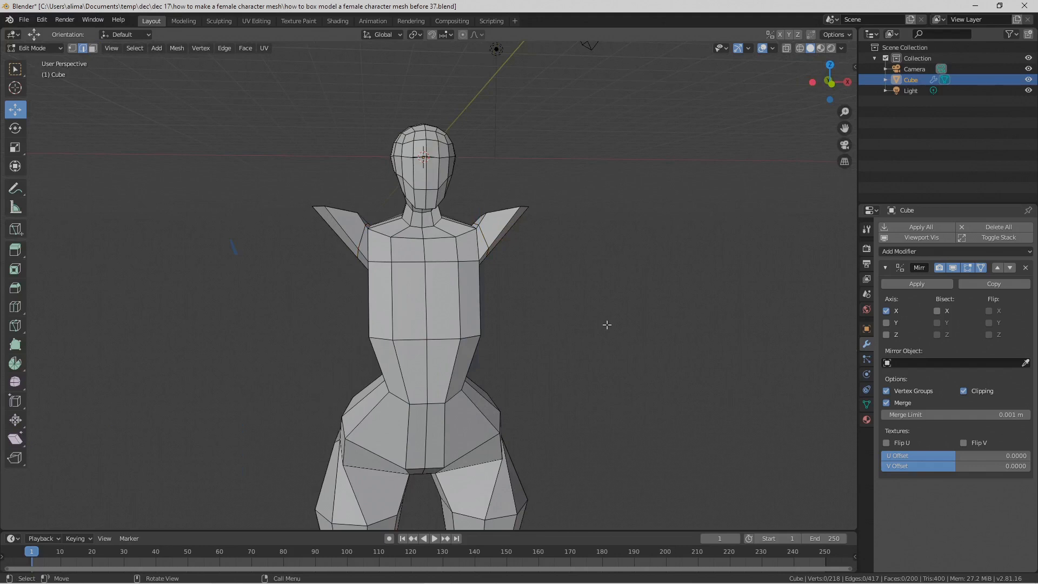
pyautogui.press('Pause')
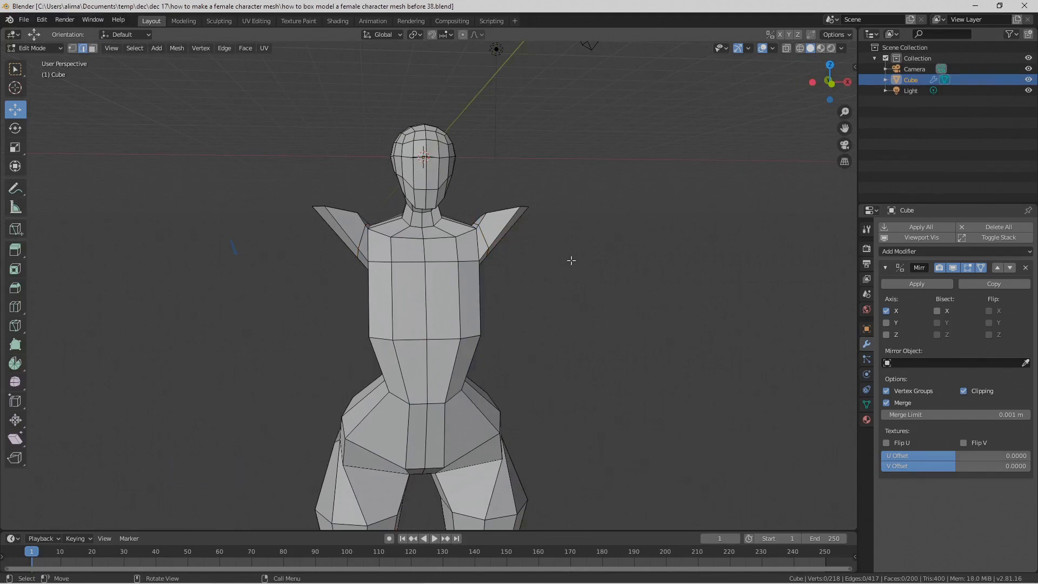
# Step: Select the arm's four outward-facing side faces, move them backward along Y using proportional editing, and turn proportional editing off
pyautogui.moveTo(579, 255); pyautogui.dragTo(467, 260, button='middle')
pyautogui.click(92, 48)
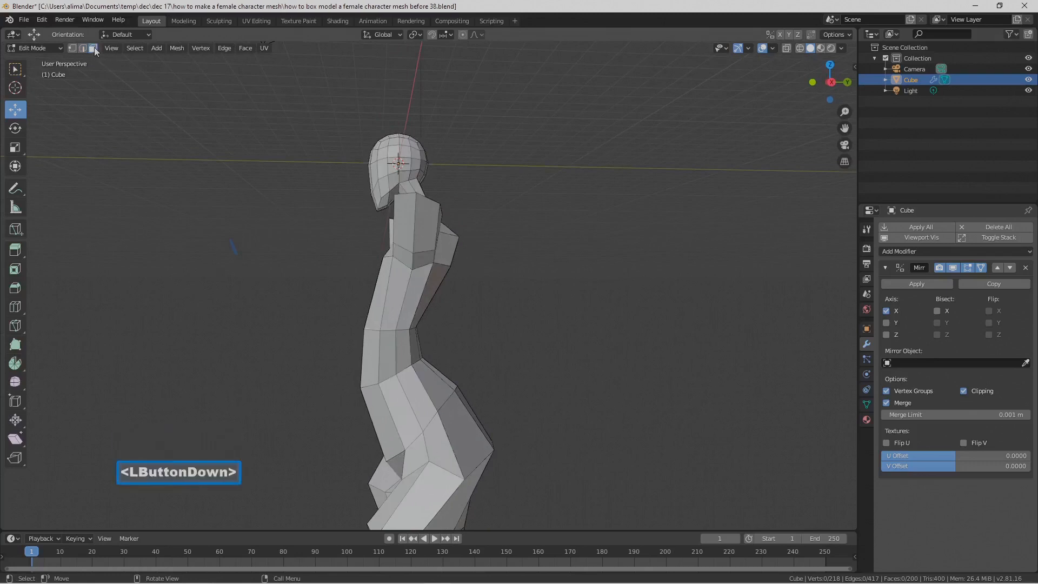
pyautogui.press('c')
pyautogui.click(411, 240)
pyautogui.click(410, 243)
pyautogui.rightClick(413, 244)
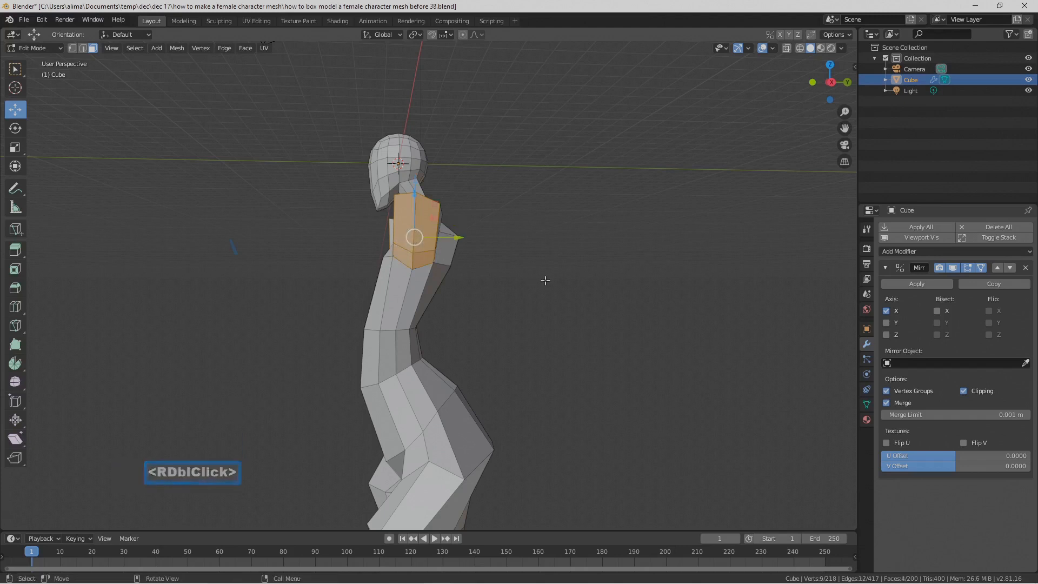
pyautogui.press('o')
pyautogui.moveTo(541, 275)
pyautogui.mouseDown(button='middle')
pyautogui.moveTo(562, 293)
pyautogui.moveTo(542, 288)
pyautogui.mouseUp(button='middle')
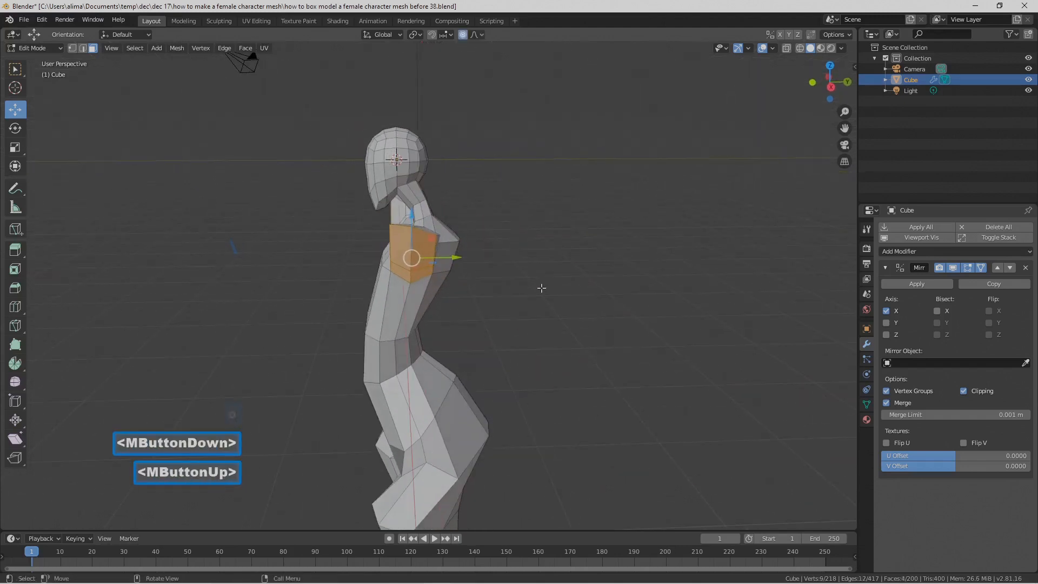
pyautogui.press('g')
pyautogui.press('y')
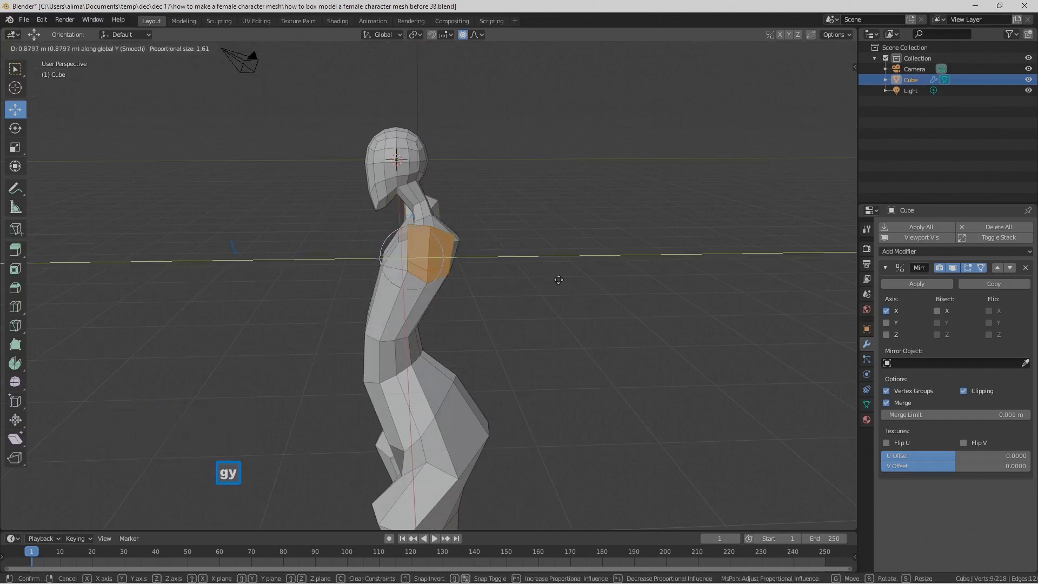
pyautogui.click(563, 282)
pyautogui.moveTo(563, 282); pyautogui.dragTo(594, 291, button='middle')
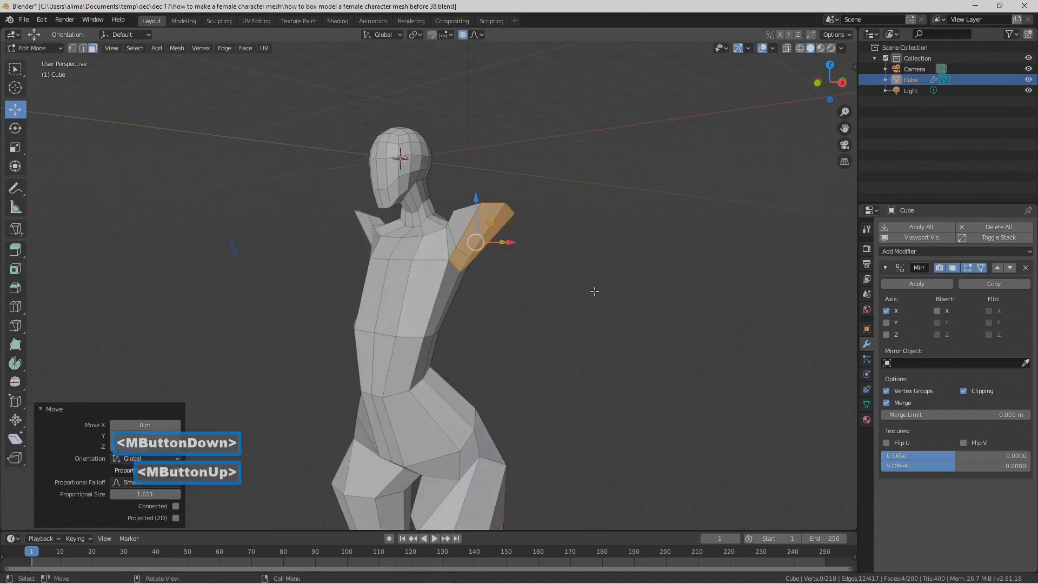
pyautogui.click(594, 291)
pyautogui.press('o')
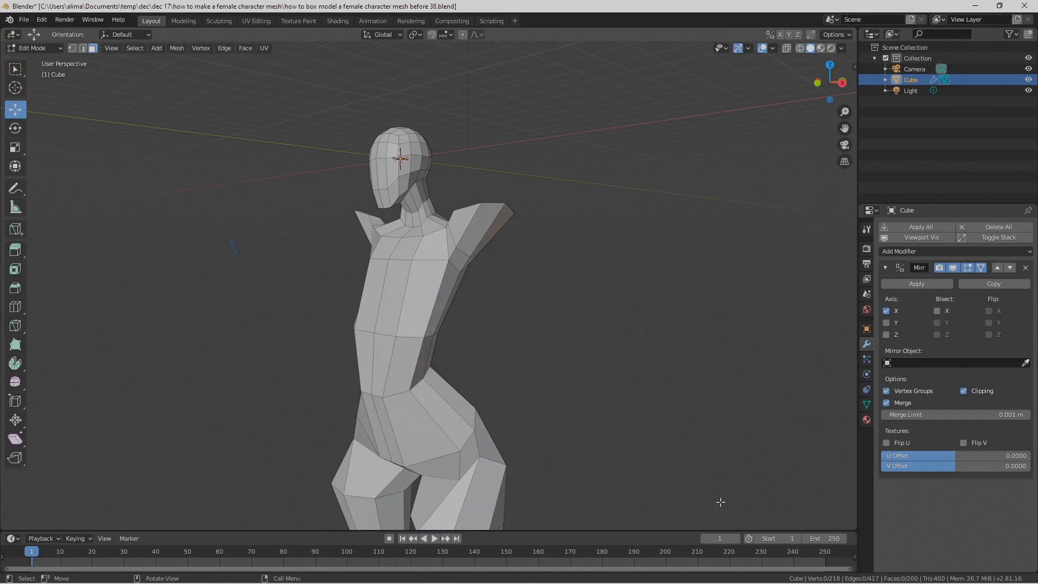
pyautogui.press('Pause')
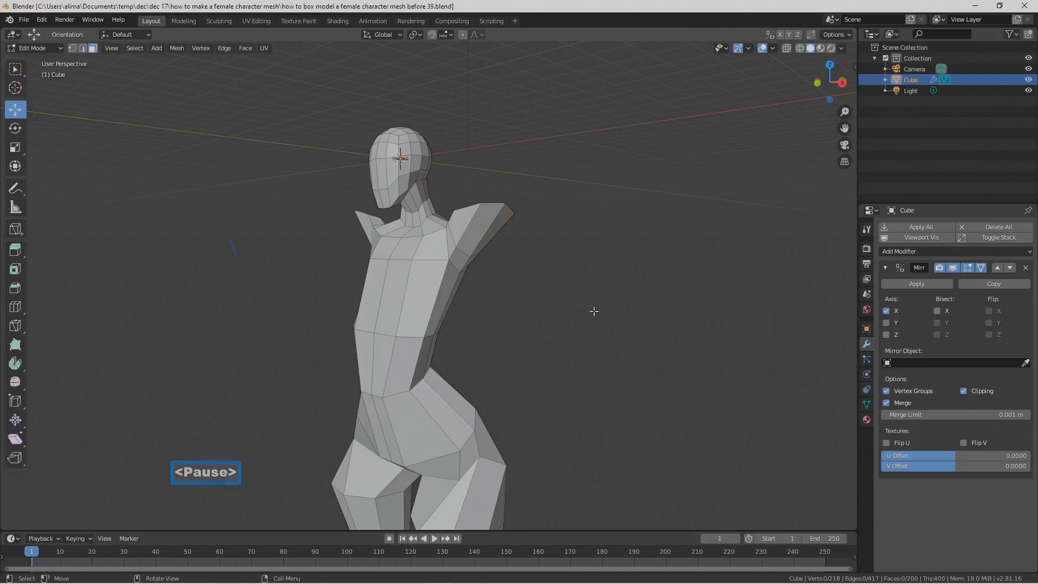
# Step: Select the two outermost faces of the arm, extrude them and move the extrusion 4.44 m outward along X
pyautogui.moveTo(551, 263); pyautogui.dragTo(519, 254, button='middle')
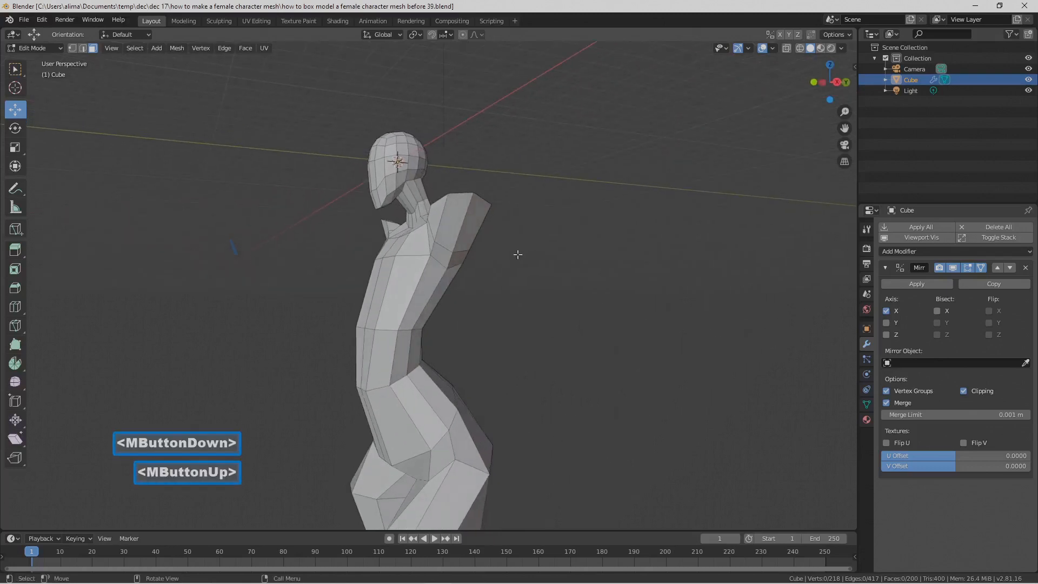
pyautogui.press('c')
pyautogui.click(463, 221)
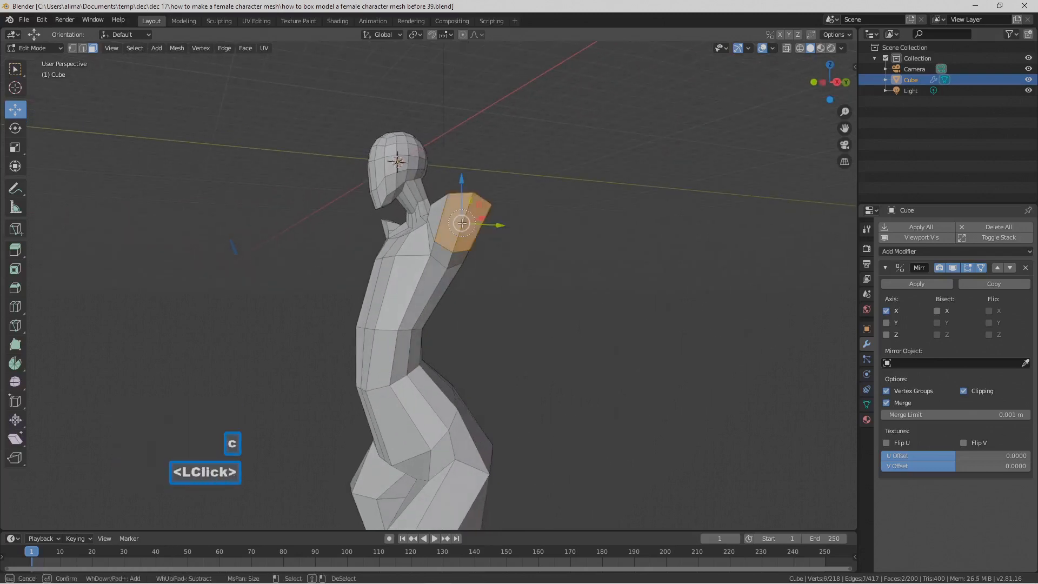
pyautogui.rightClick(463, 221)
pyautogui.moveTo(462, 222); pyautogui.dragTo(539, 264, button='middle')
pyautogui.press('e')
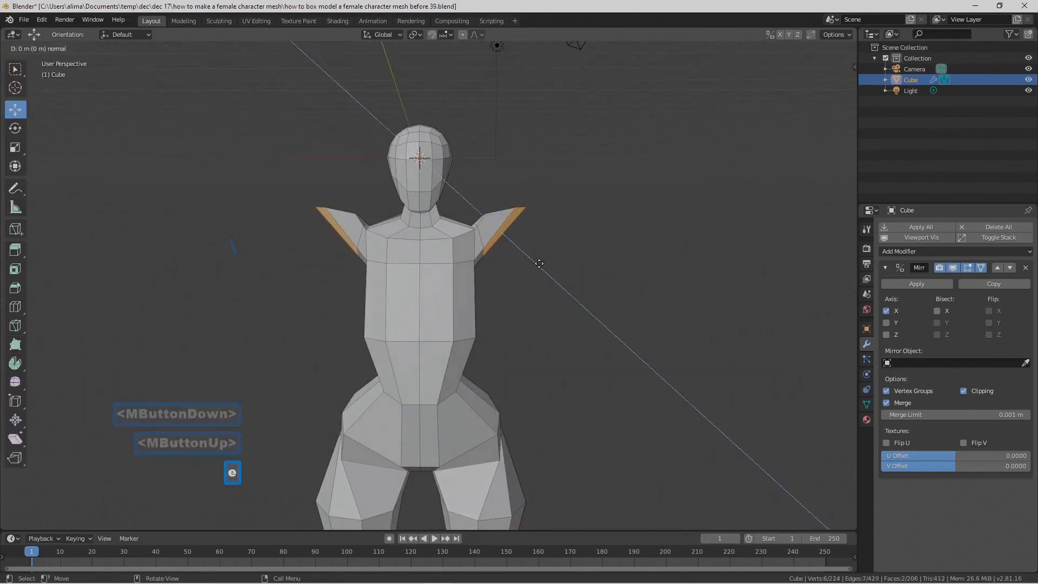
pyautogui.rightClick(539, 263)
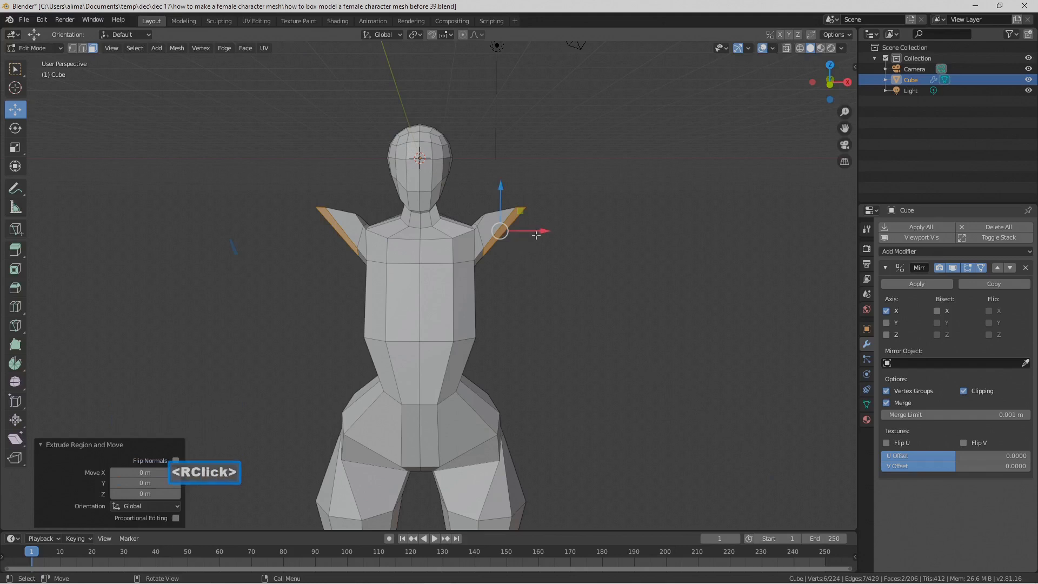
pyautogui.moveTo(535, 235); pyautogui.dragTo(618, 234)
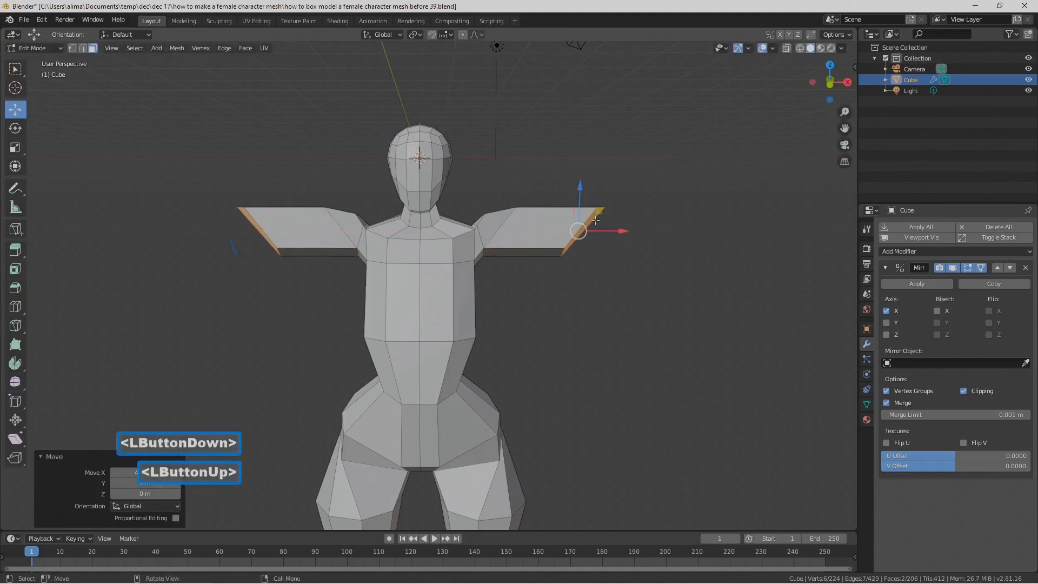
# Step: Flatten the upper arm's end faces by scaling them to 0 along X
pyautogui.press('s')
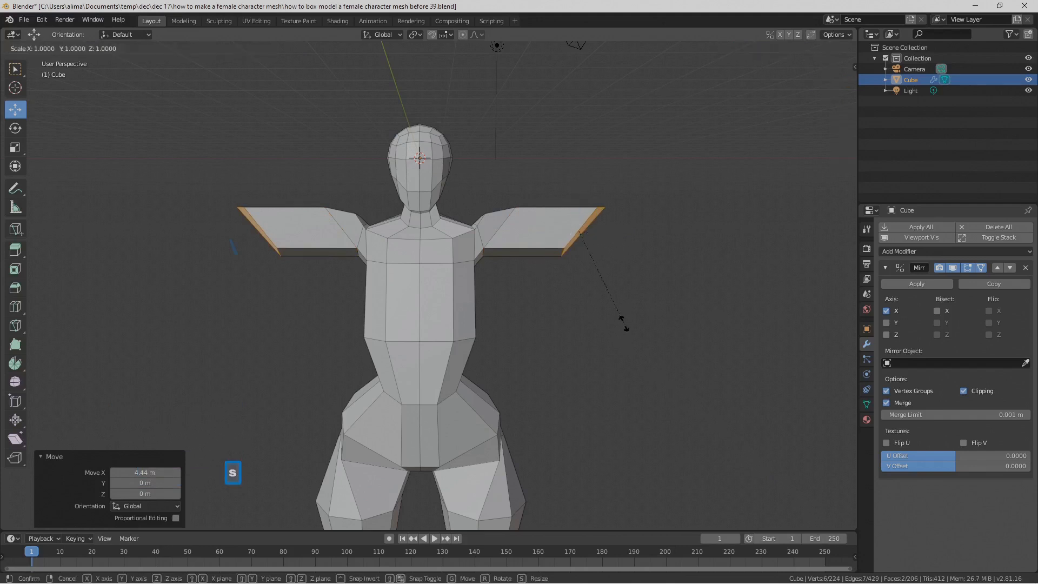
pyautogui.press('x')
pyautogui.press('0')
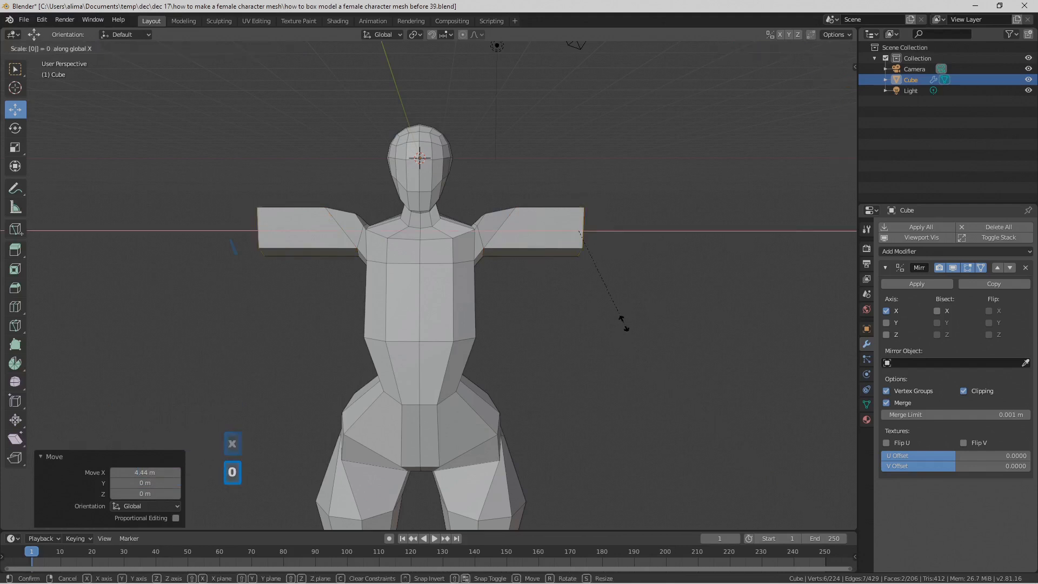
pyautogui.click(624, 323)
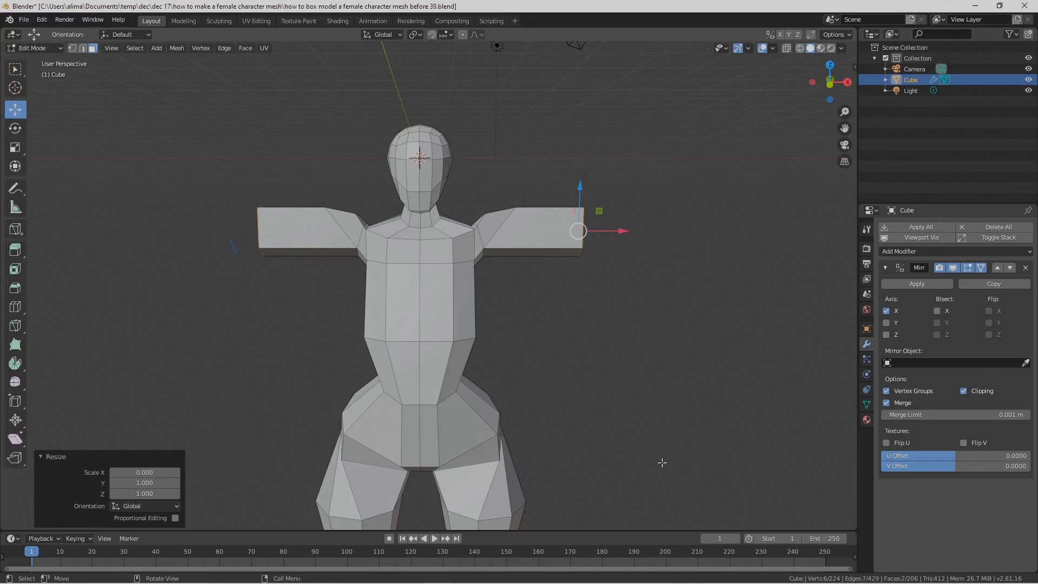
pyautogui.press('Pause')
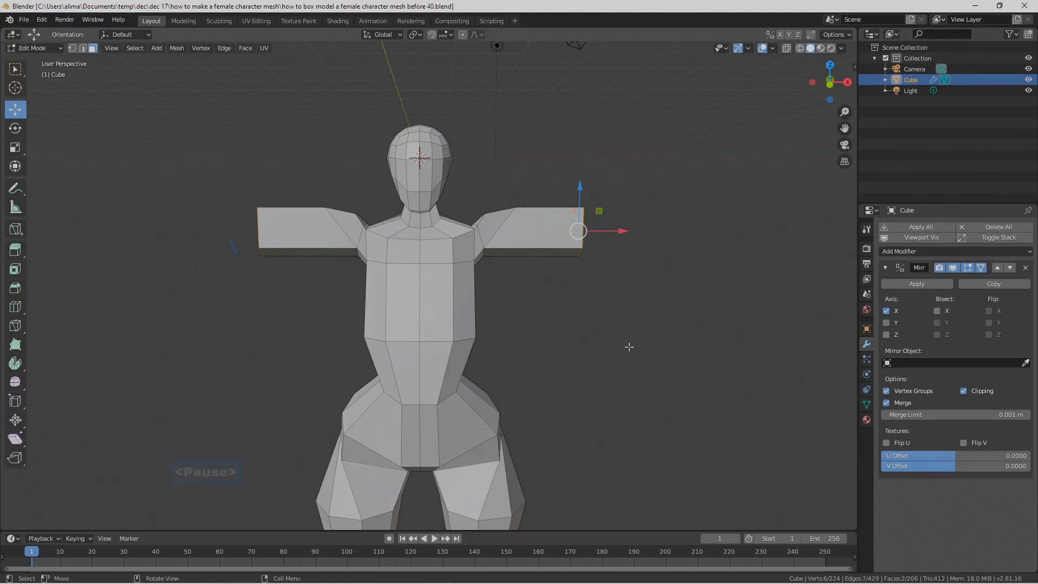
# Step: Apply the LoopTools Circle operation to the arm's end faces to make their outline regular
pyautogui.moveTo(628, 346); pyautogui.dragTo(551, 326, button='middle')
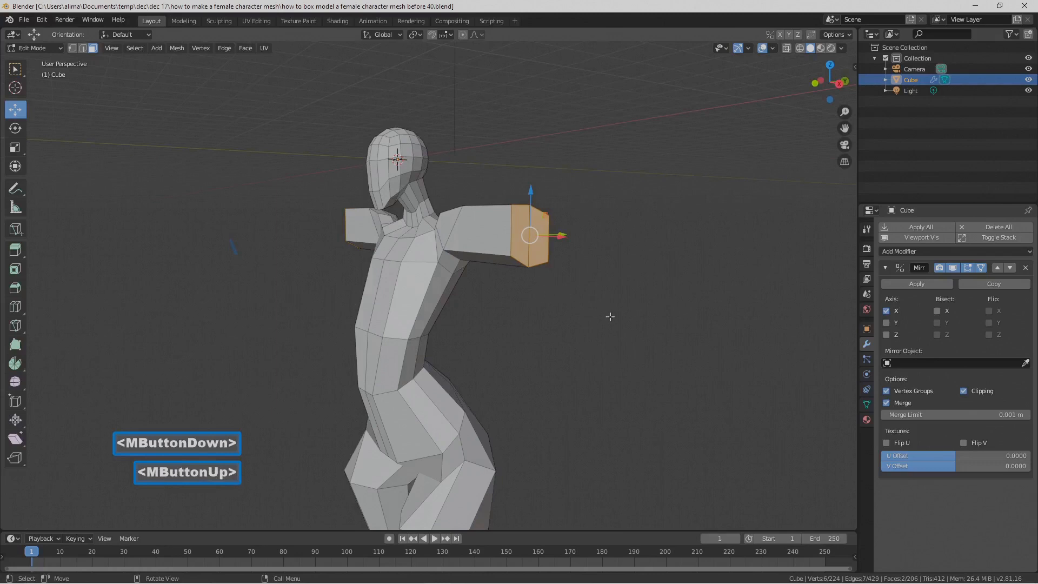
pyautogui.rightClick(631, 314)
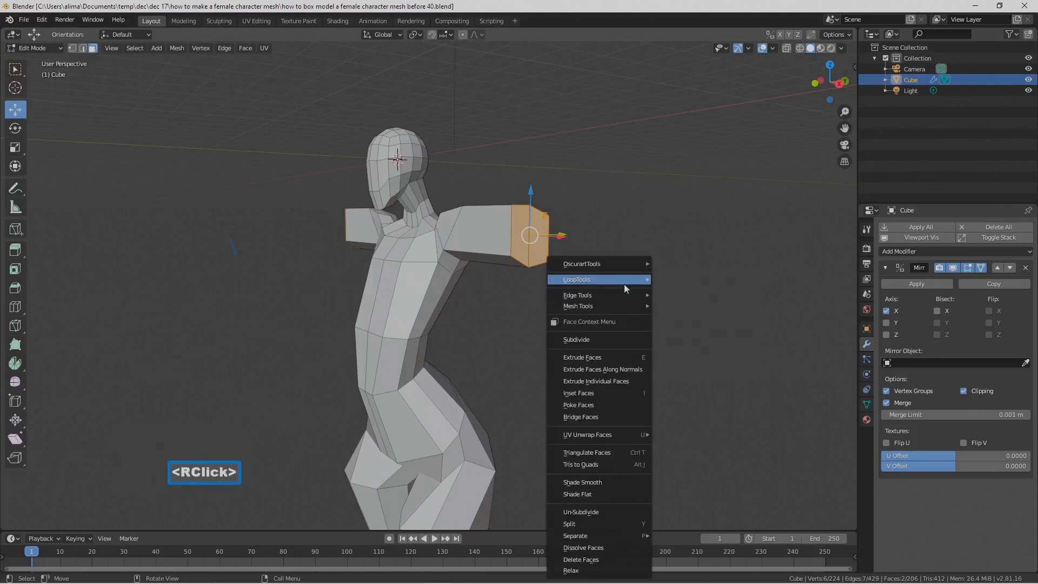
pyautogui.moveTo(646, 287)
pyautogui.click(708, 290)
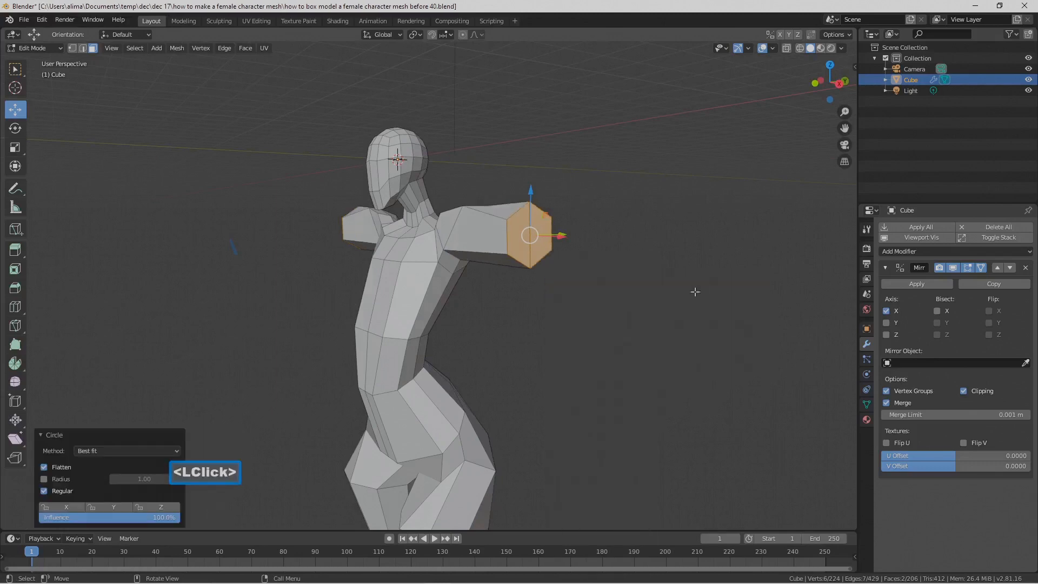
# Step: Scale the arm's end faces down uniformly to about 0.559 to taper the upper arm
pyautogui.moveTo(572, 316); pyautogui.dragTo(751, 378, button='middle')
pyautogui.press('s')
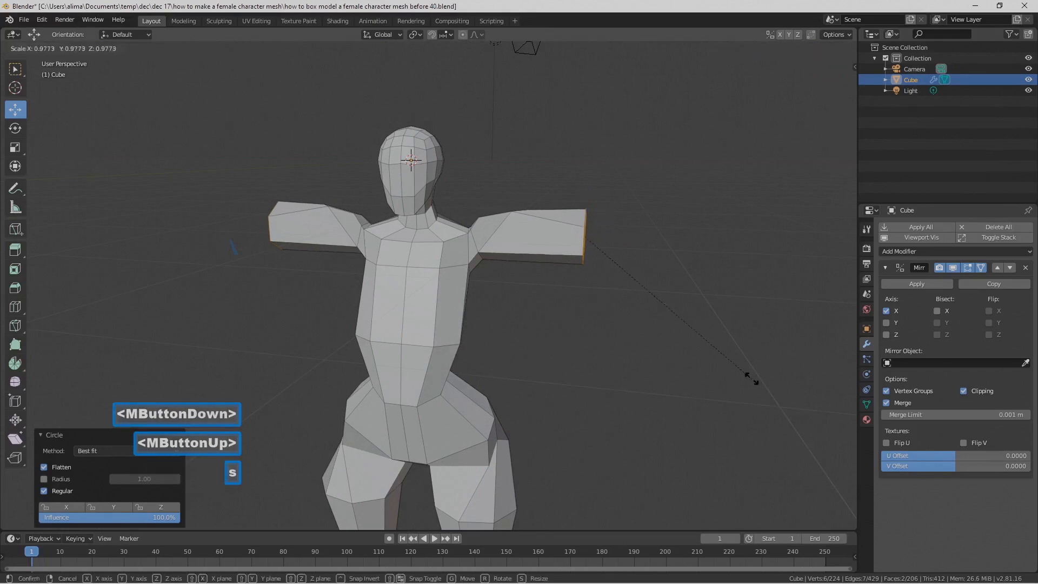
pyautogui.click(666, 332)
pyautogui.moveTo(667, 332)
pyautogui.mouseDown(button='middle')
pyautogui.moveTo(550, 318)
pyautogui.moveTo(674, 335)
pyautogui.mouseUp(button='middle')
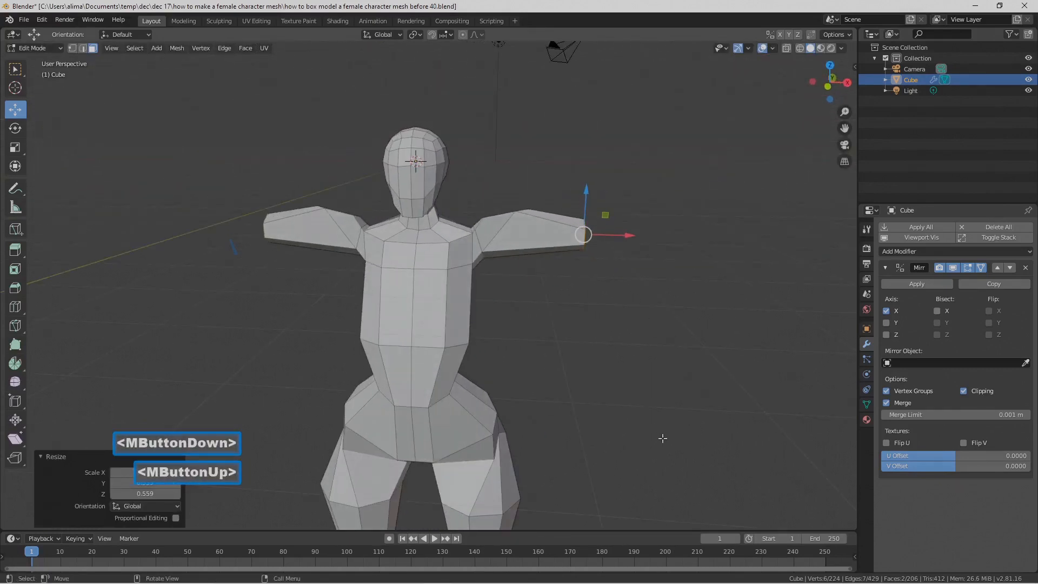
pyautogui.press('Pause')
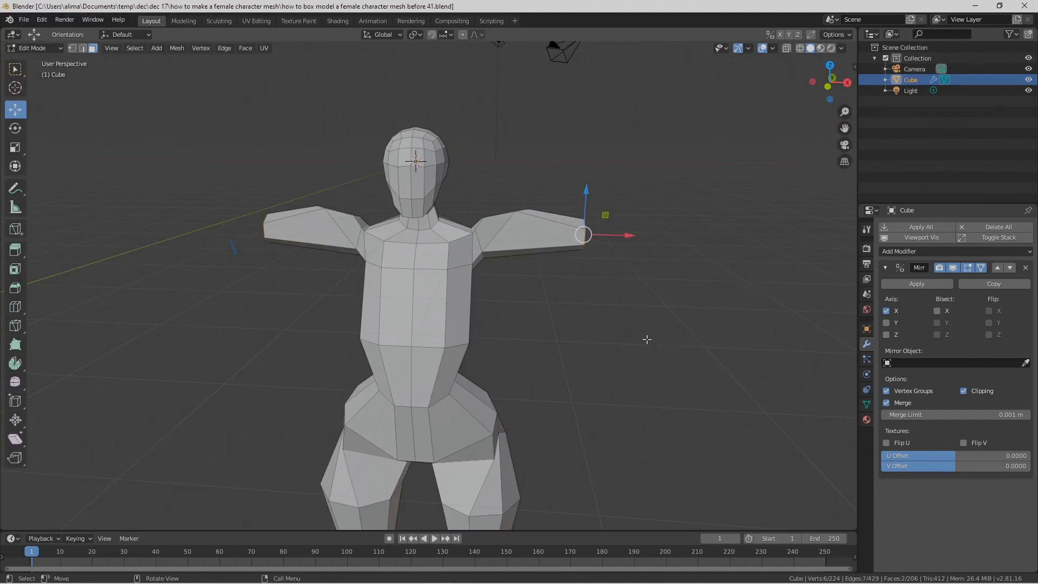
# Step: Extrude the arm's end faces and move the extrusion 2.16 m outward along X
pyautogui.press('e')
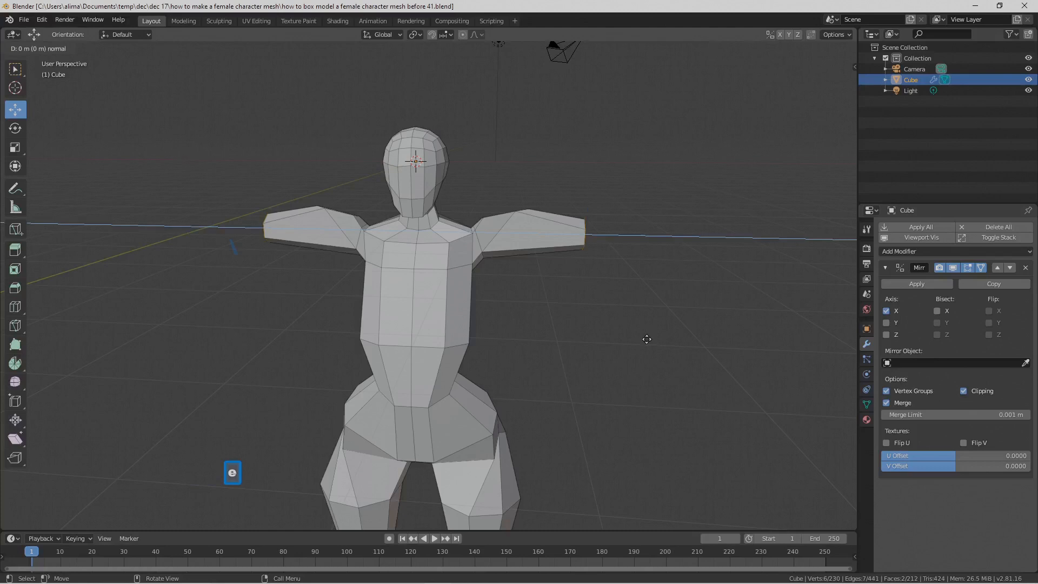
pyautogui.rightClick(646, 339)
pyautogui.moveTo(623, 239); pyautogui.dragTo(664, 236)
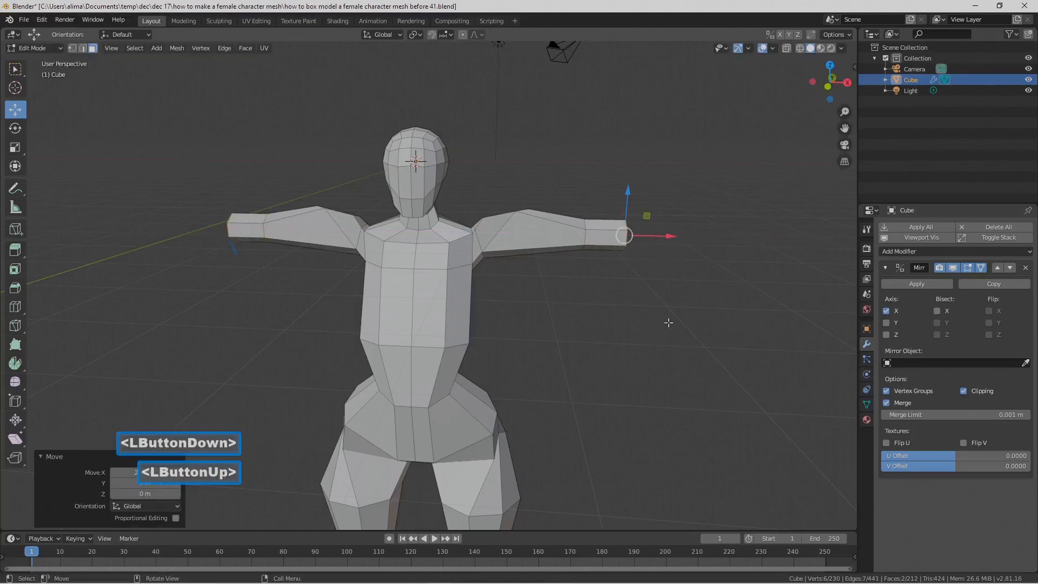
pyautogui.press('Pause')
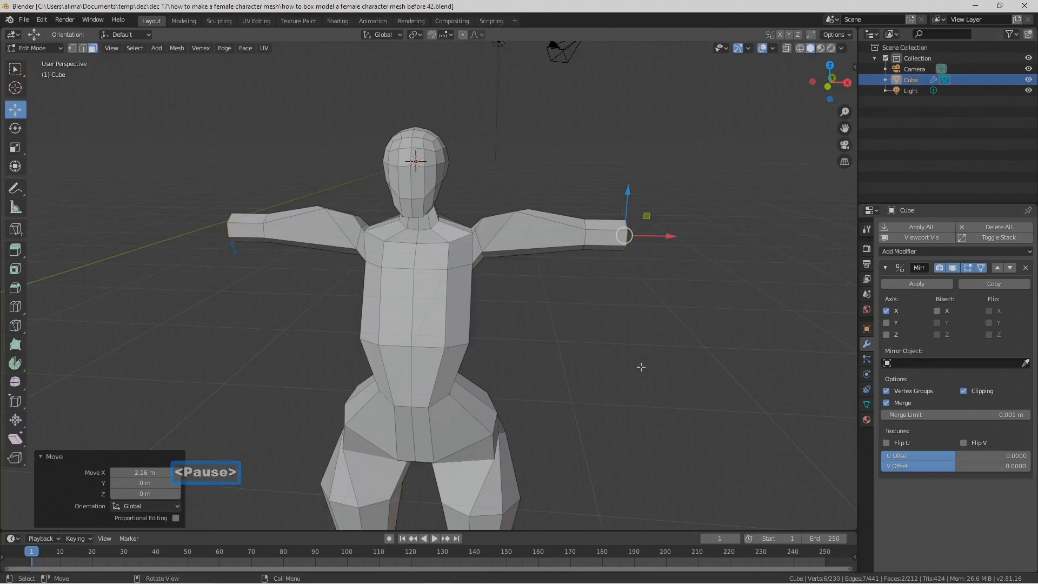
# Step: Extrude the arm's end faces, move them 2.69 m outward along X, and scale them up uniformly to 1.627
pyautogui.press('e')
pyautogui.rightClick(640, 367)
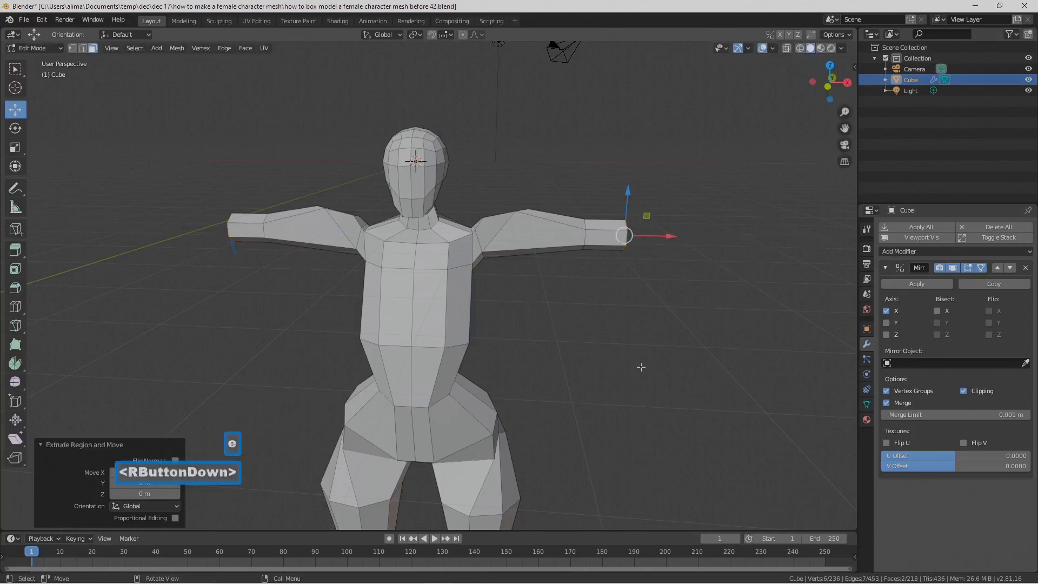
pyautogui.moveTo(660, 239); pyautogui.dragTo(710, 245)
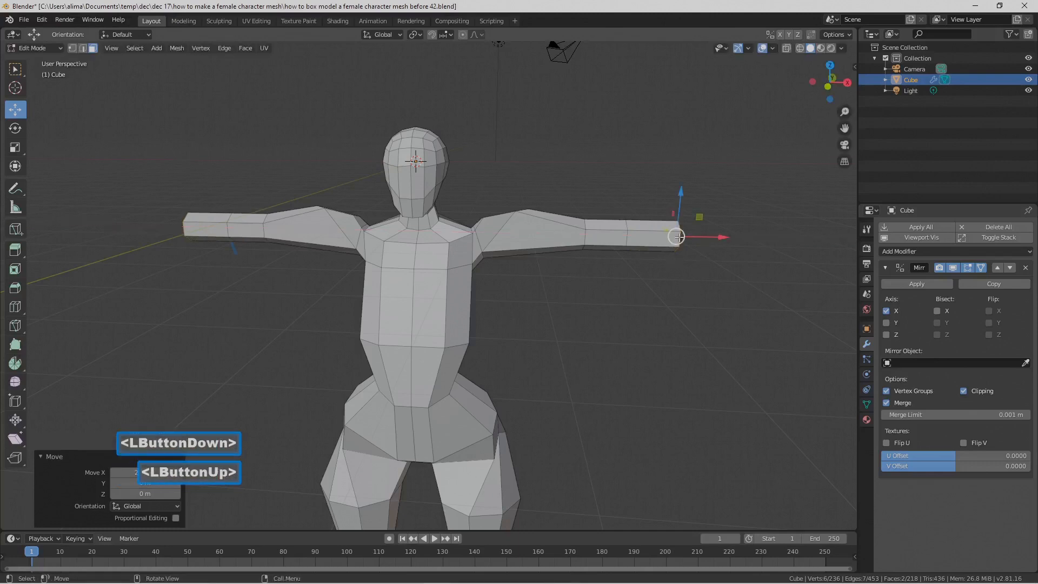
pyautogui.press('s')
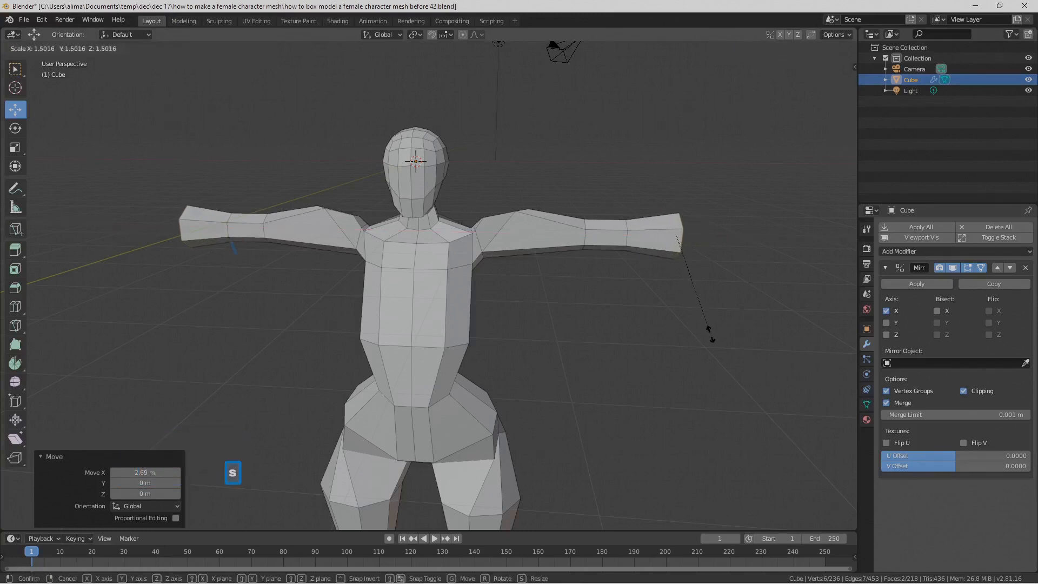
pyautogui.click(713, 342)
# Step: Extrude the enlarged end faces and move them 3.52 m outward along X to lengthen the forearm
pyautogui.press('e')
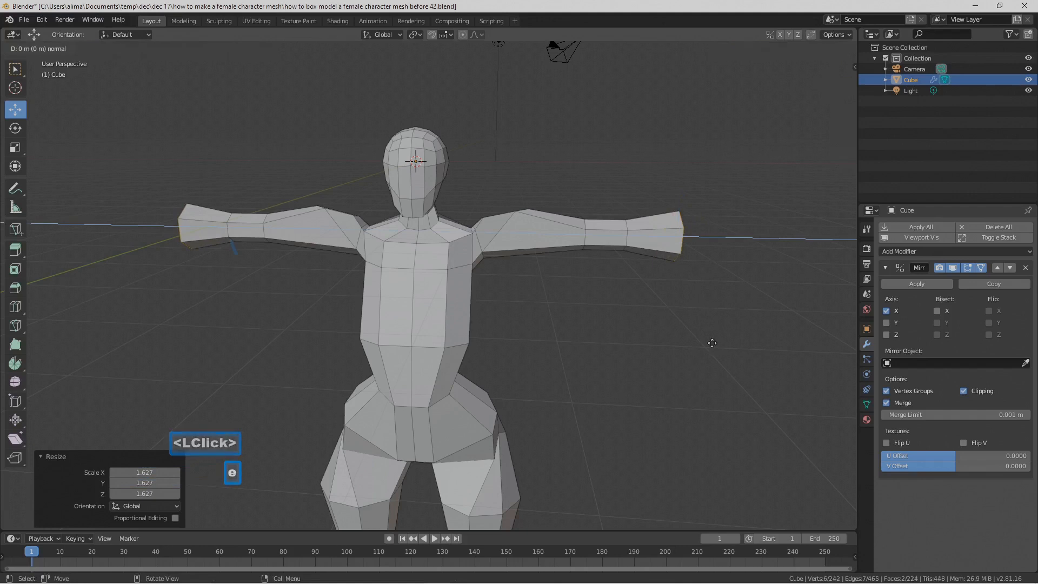
pyautogui.rightClick(713, 343)
pyautogui.moveTo(719, 238); pyautogui.dragTo(782, 245)
# Step: Scale the forearm's end faces down uniformly to 0.436 and save the file incrementally as number 43
pyautogui.press('s')
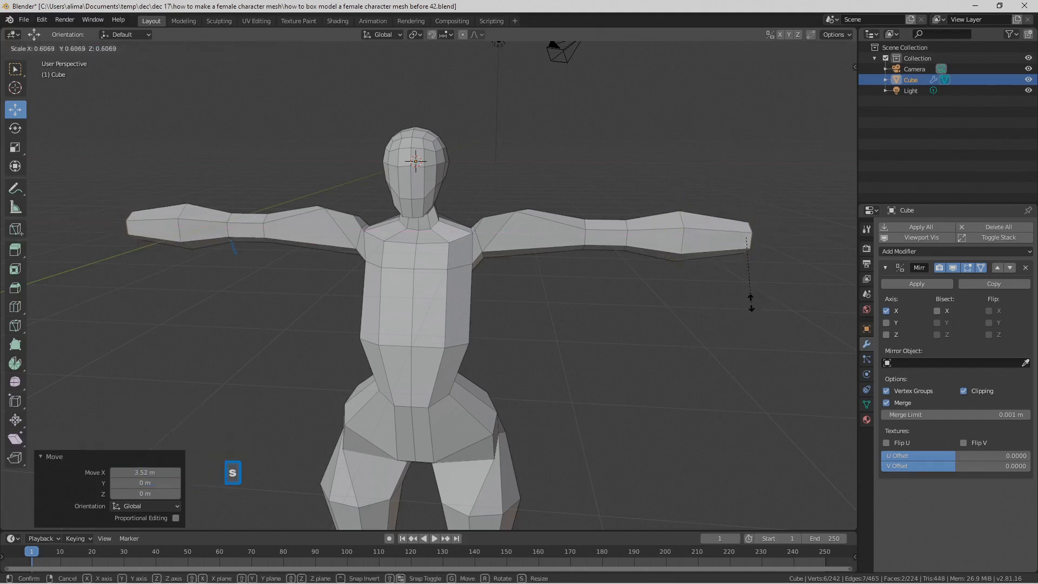
pyautogui.click(742, 285)
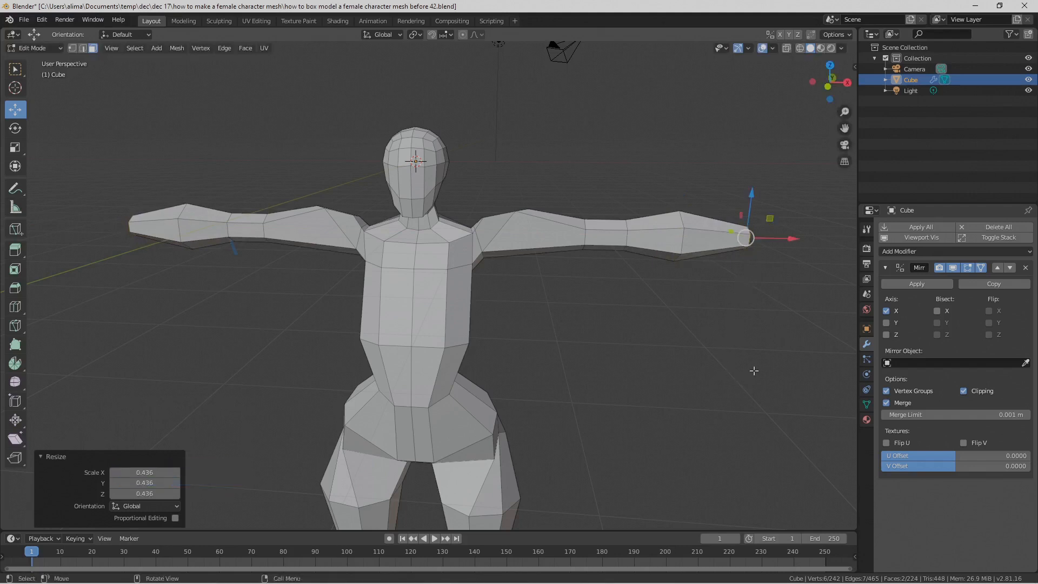
pyautogui.press('Pause')
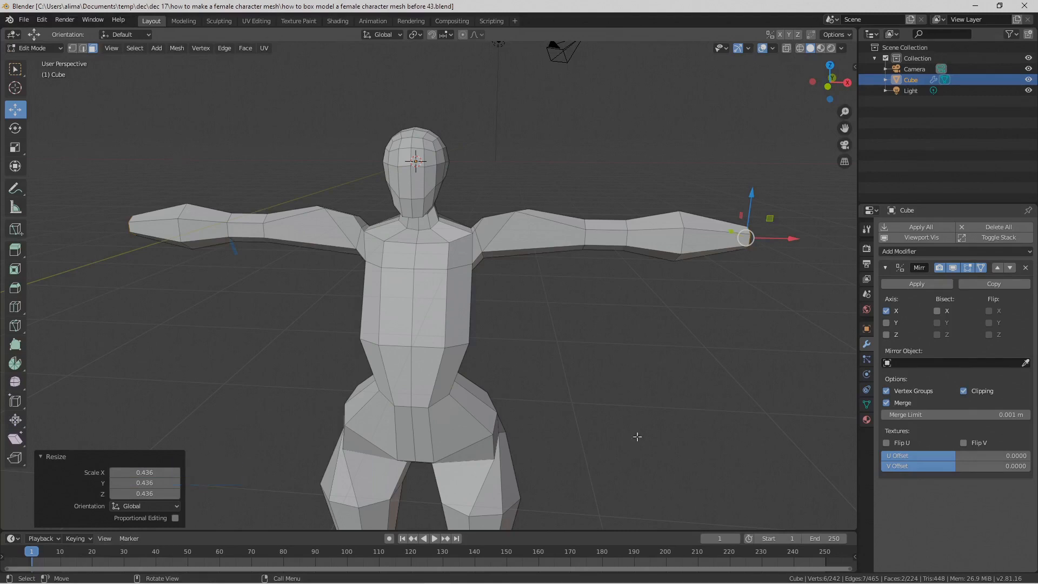
# Step: Extrude the forearm's end faces twice outward along X, first by 1.27 m and again by 1.28 m
pyautogui.keyDown('shift'); pyautogui.moveTo(669, 387); pyautogui.dragTo(452, 375, button='middle'); pyautogui.keyUp('shift')
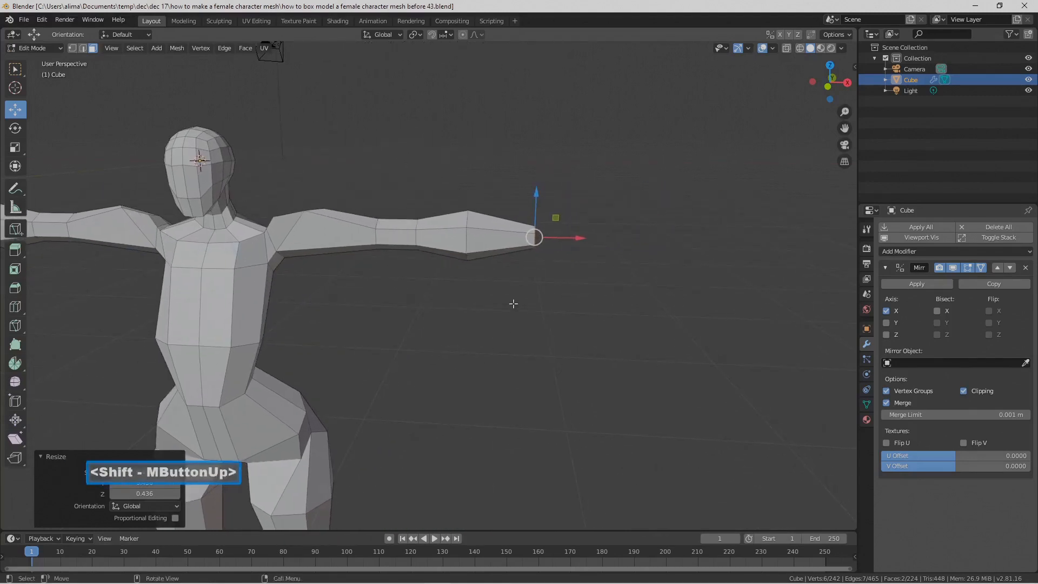
pyautogui.moveTo(564, 287); pyautogui.dragTo(528, 308, button='middle')
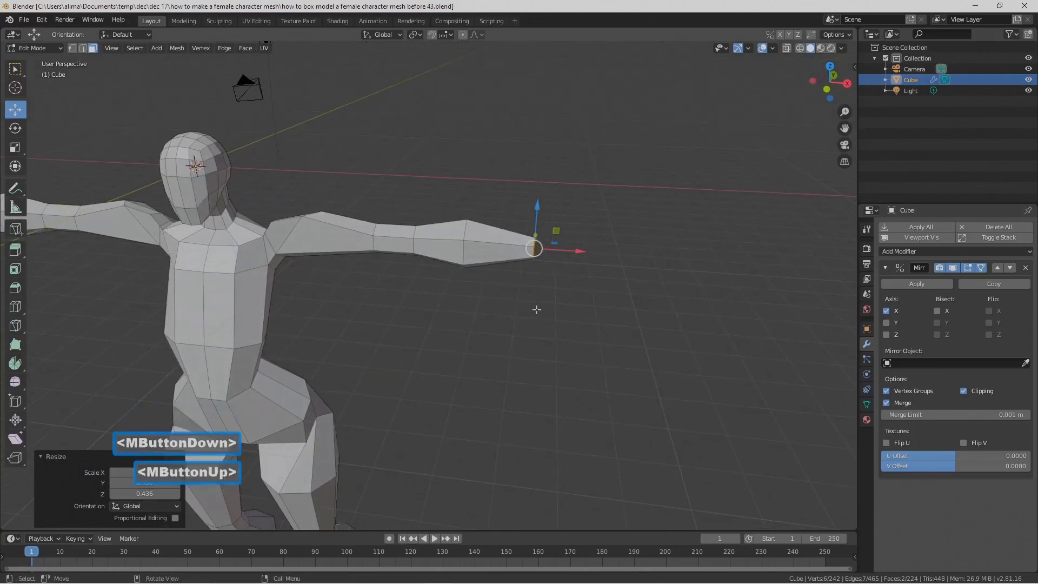
pyautogui.press('e')
pyautogui.rightClick(536, 309)
pyautogui.moveTo(560, 251)
pyautogui.mouseDown()
pyautogui.moveTo(586, 250)
pyautogui.moveTo(572, 254)
pyautogui.mouseUp()
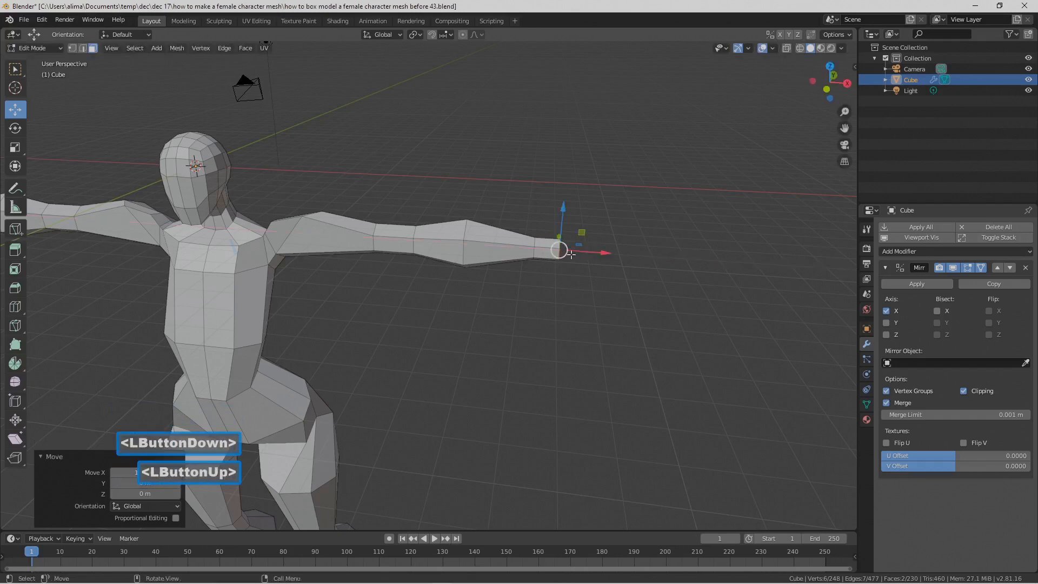
pyautogui.press('e')
pyautogui.rightClick(575, 290)
pyautogui.moveTo(601, 253); pyautogui.dragTo(630, 258)
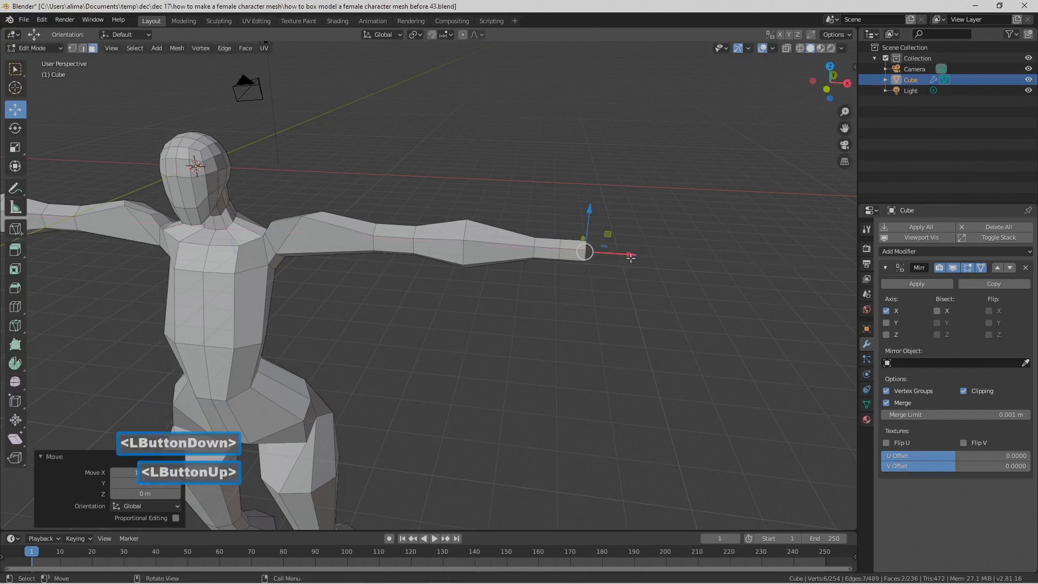
# Step: Extrude the end faces once more outward along X, deselect them, and save the file incrementally as number 46
pyautogui.press('e')
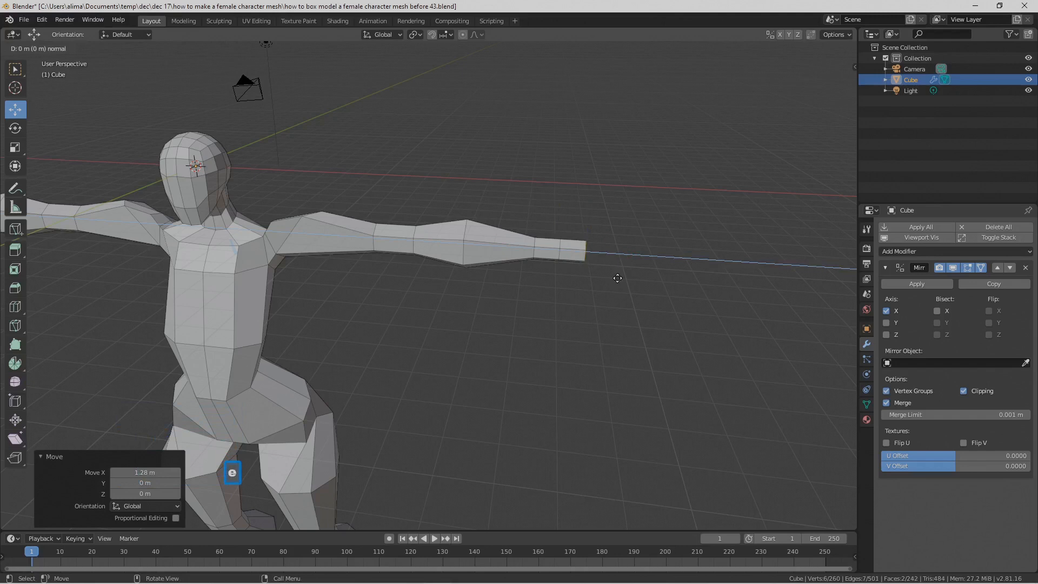
pyautogui.rightClick(617, 278)
pyautogui.moveTo(629, 259); pyautogui.dragTo(659, 262)
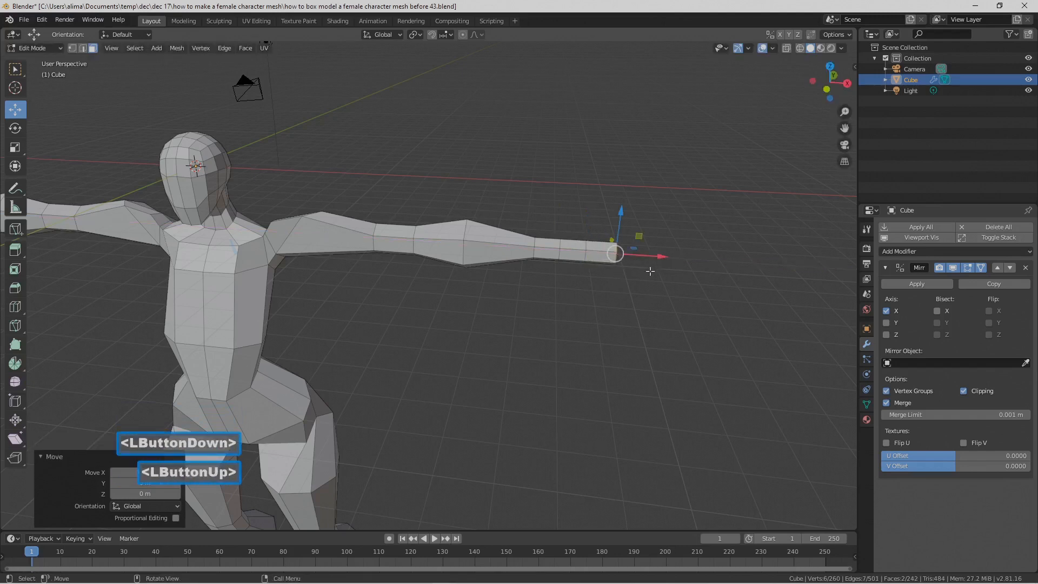
pyautogui.keyDown('ctrl'); pyautogui.moveTo(660, 321); pyautogui.dragTo(660, 321, button='middle'); pyautogui.keyUp('ctrl')
pyautogui.keyDown('ctrl'); pyautogui.moveTo(682, 290); pyautogui.dragTo(698, 262, button='middle'); pyautogui.keyUp('ctrl')
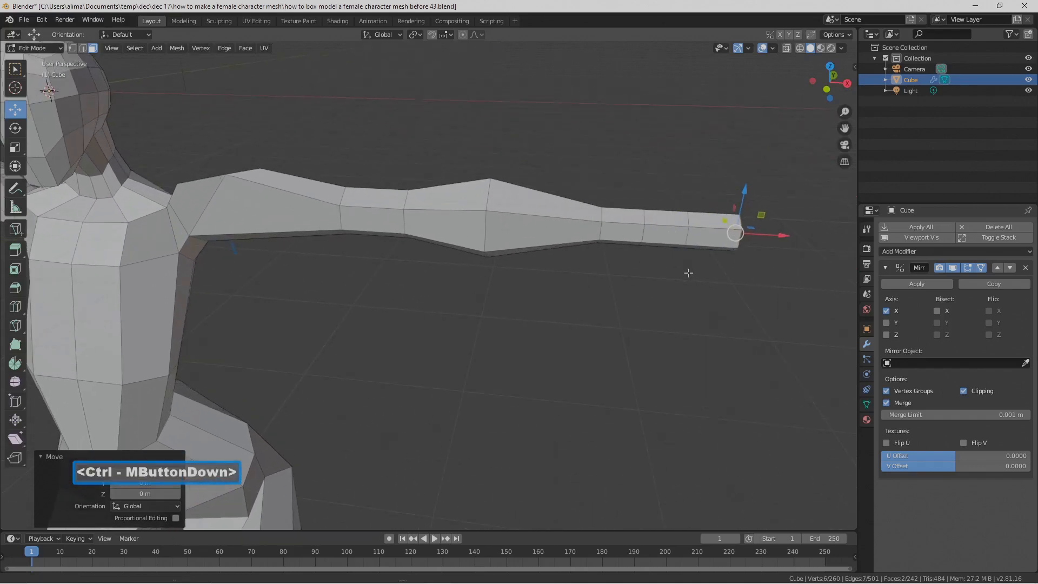
pyautogui.moveTo(746, 234); pyautogui.dragTo(672, 246, button='middle')
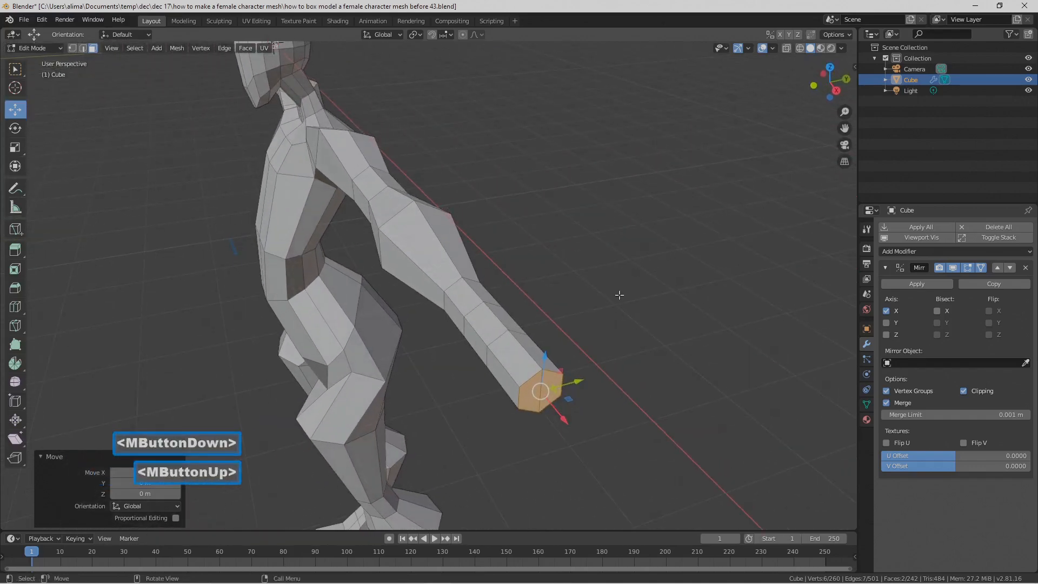
pyautogui.click(641, 467)
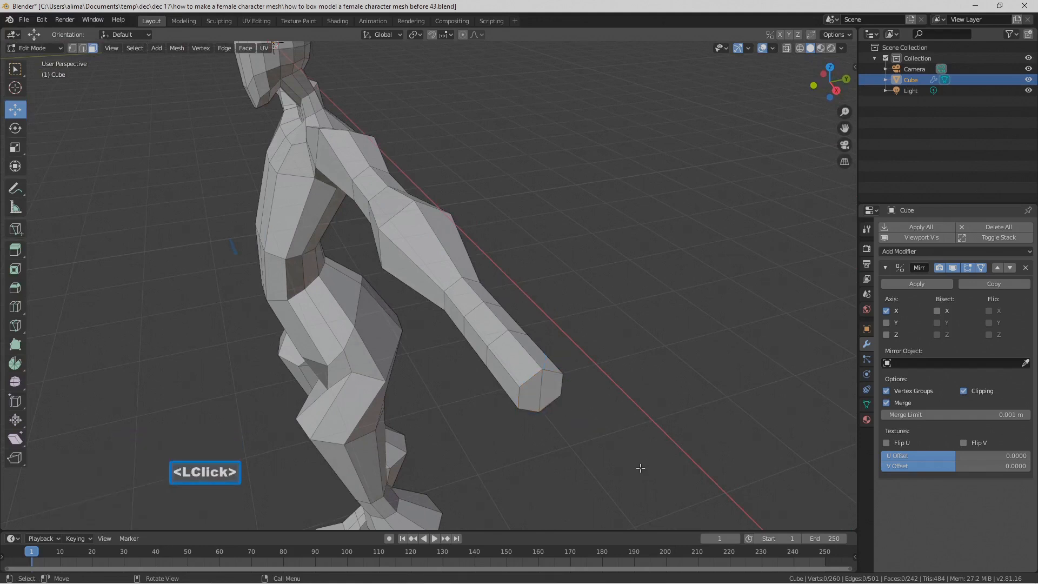
pyautogui.press('Pause')
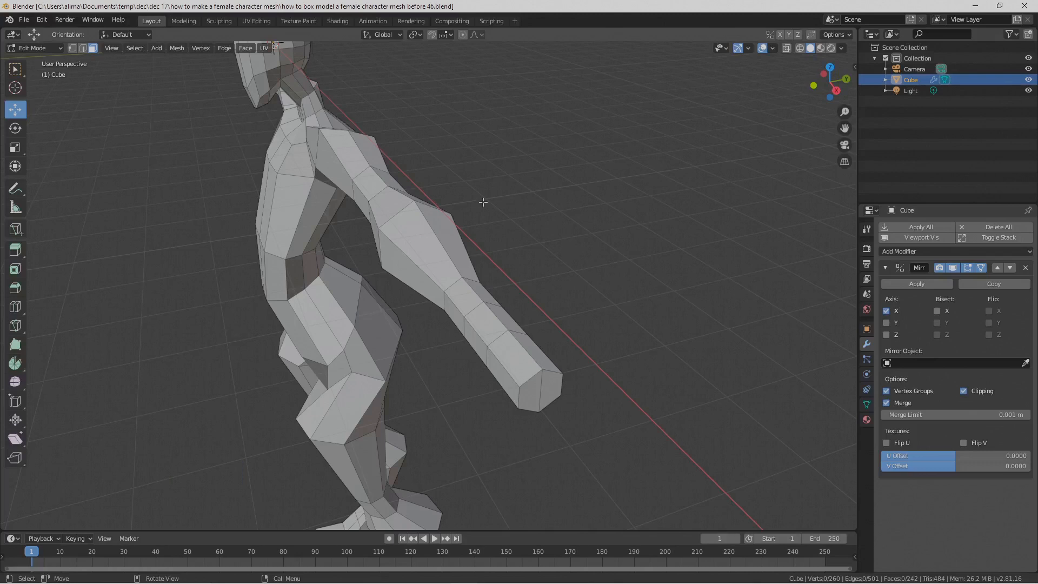
# Step: Flatten the two upper faces of the arm's last segment by scaling them to 0 along Z
pyautogui.moveTo(471, 344); pyautogui.dragTo(536, 362, button='middle')
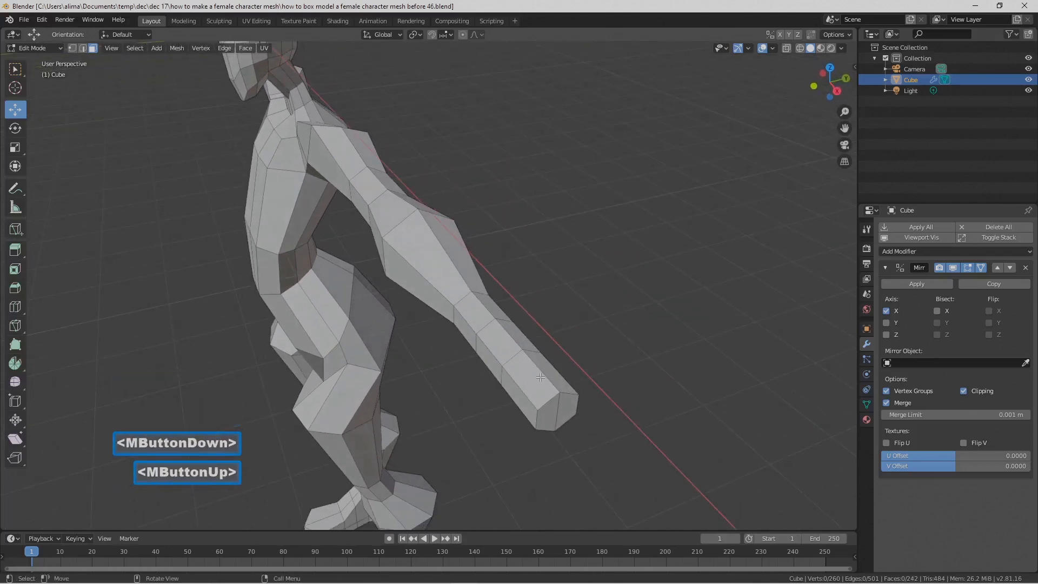
pyautogui.click(539, 372)
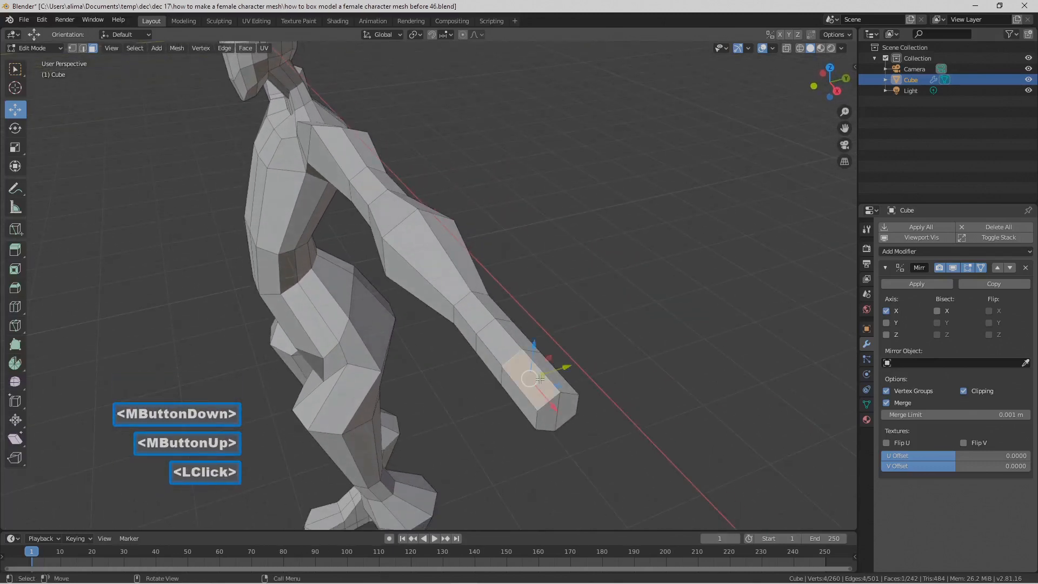
pyautogui.keyDown('shift'); pyautogui.click(567, 386); pyautogui.keyUp('shift')
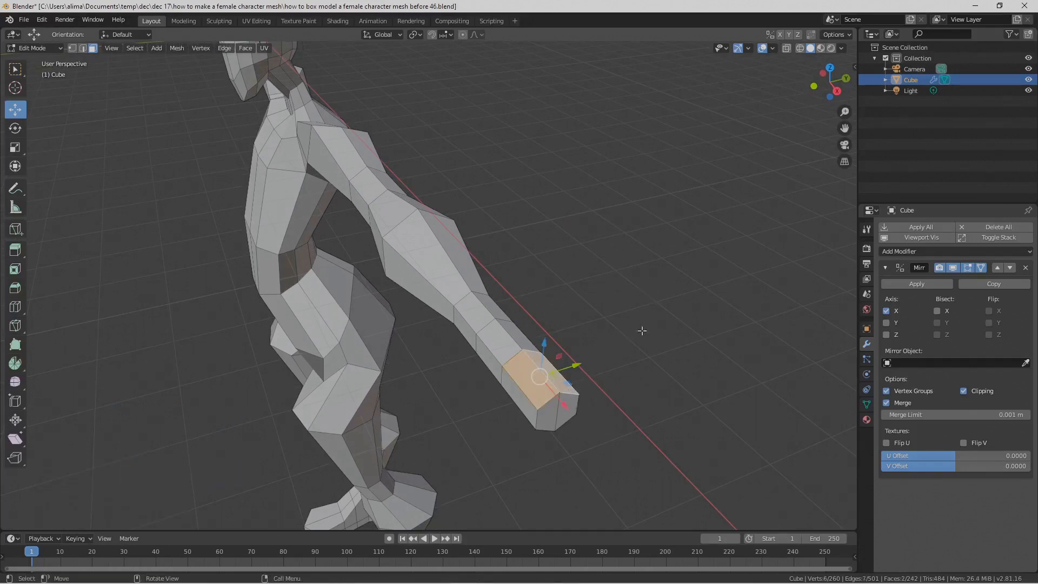
pyautogui.press('s')
pyautogui.press('z')
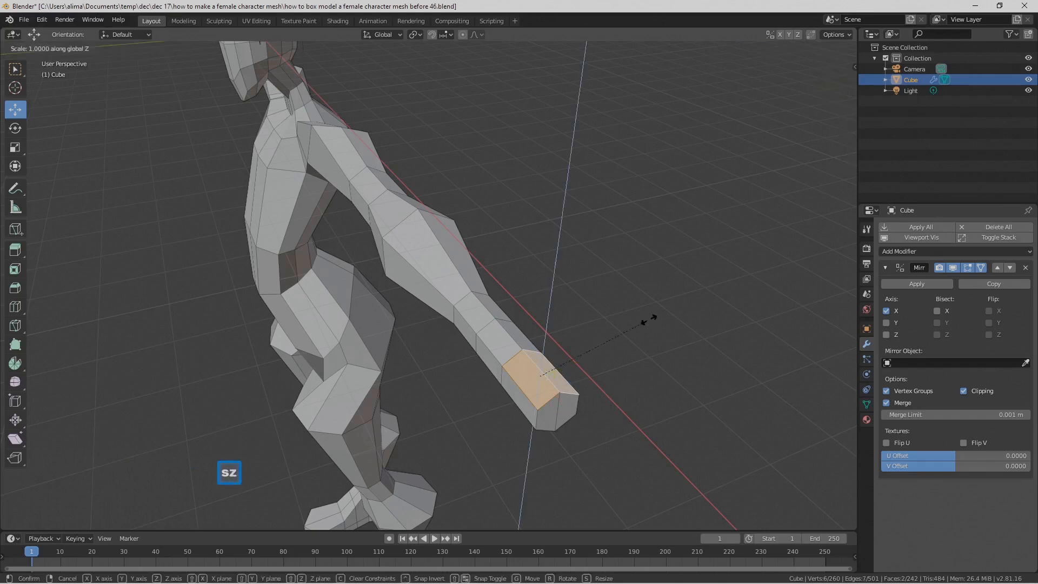
pyautogui.press('0')
pyautogui.click(650, 318)
# Step: Flatten the two underside faces of the arm's last segment to 0 along Z and save the file incrementally as number 47
pyautogui.moveTo(627, 421); pyautogui.dragTo(600, 307, button='middle')
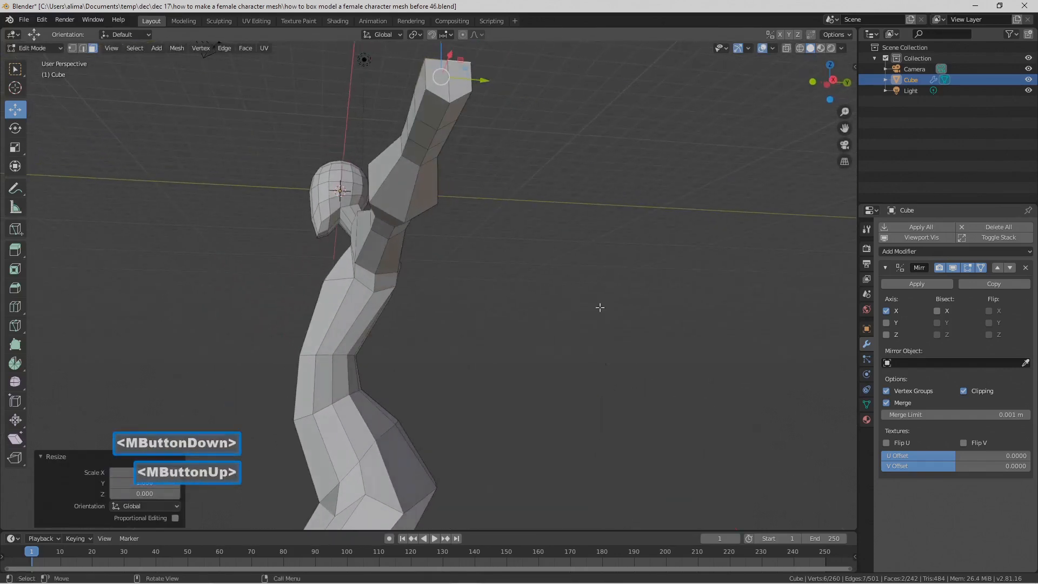
pyautogui.click(568, 176)
pyautogui.click(453, 106)
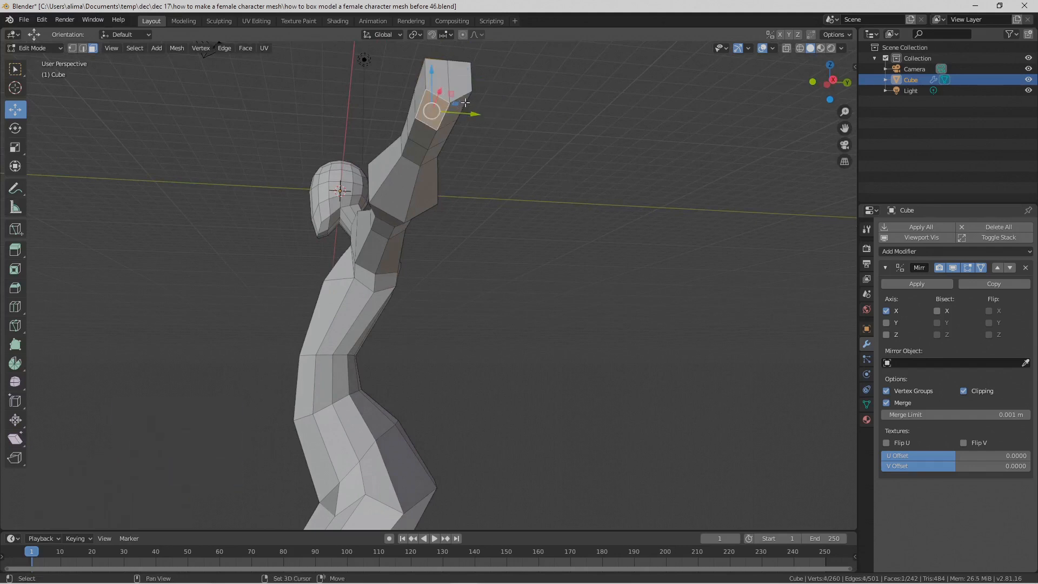
pyautogui.click(16, 68)
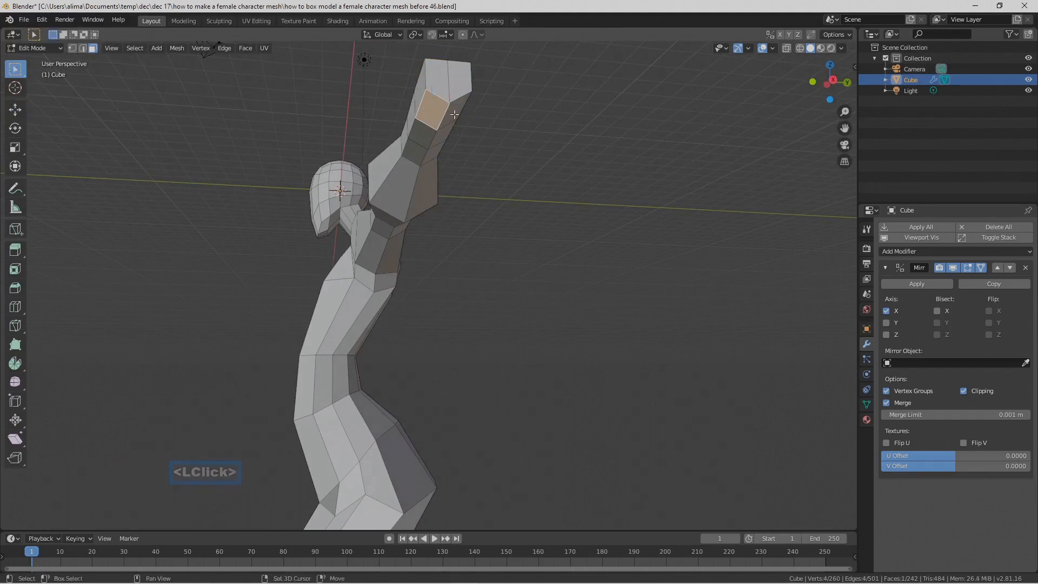
pyautogui.keyDown('shift'); pyautogui.click(454, 114); pyautogui.keyUp('shift')
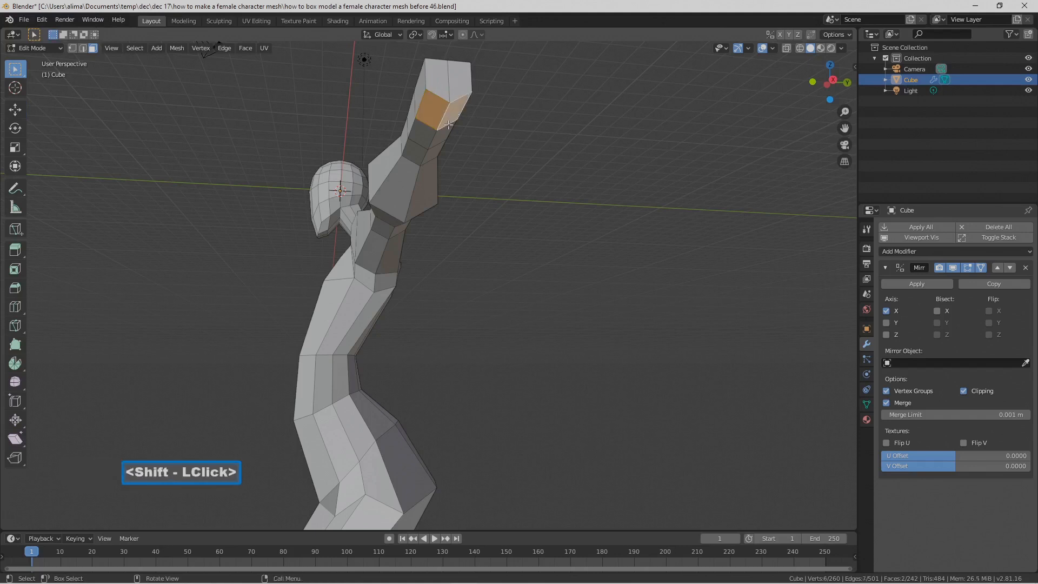
pyautogui.click(15, 109)
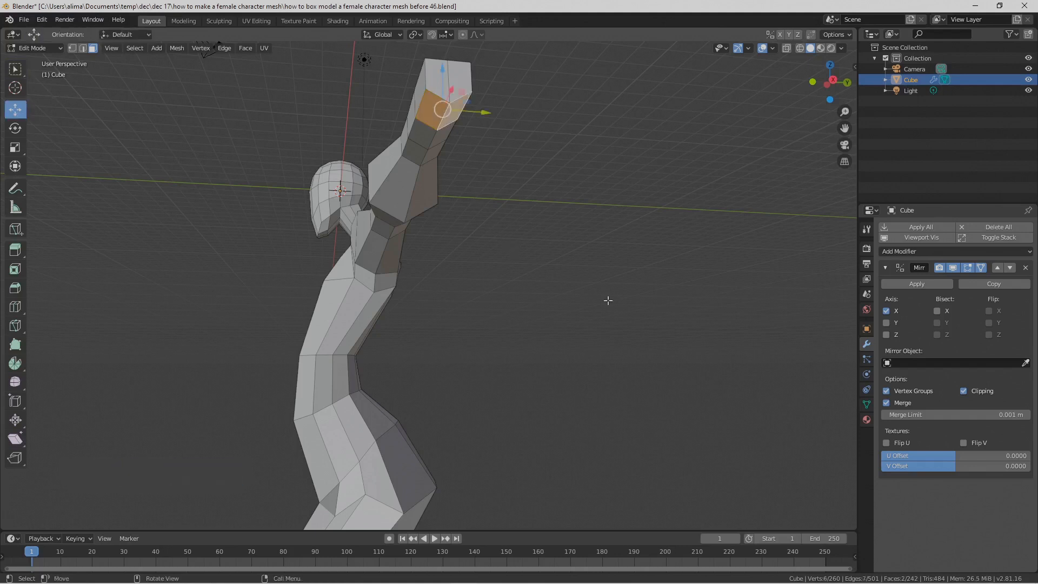
pyautogui.press('s')
pyautogui.press('z')
pyautogui.press('0')
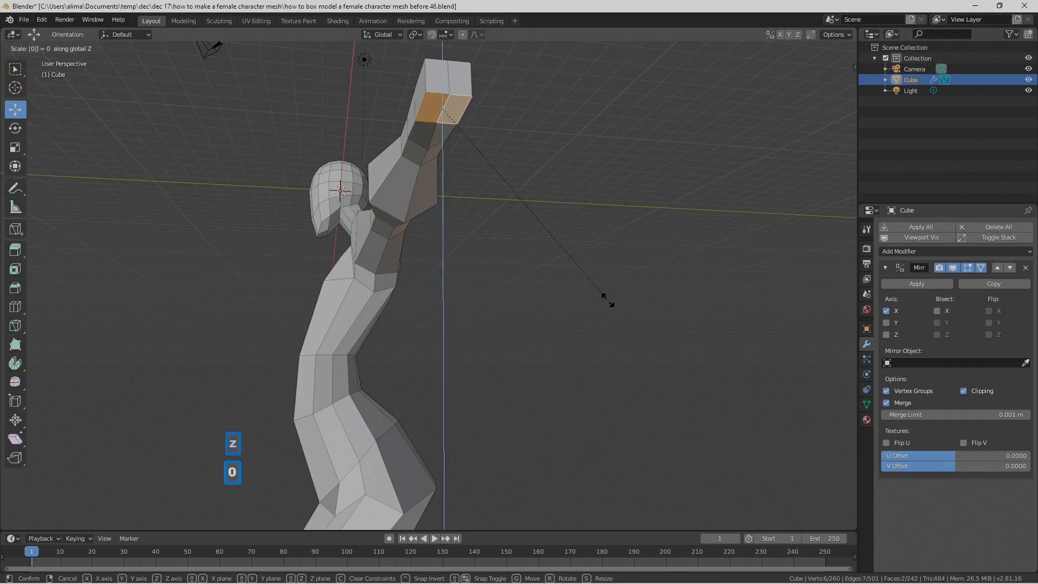
pyautogui.click(608, 301)
pyautogui.click(608, 301)
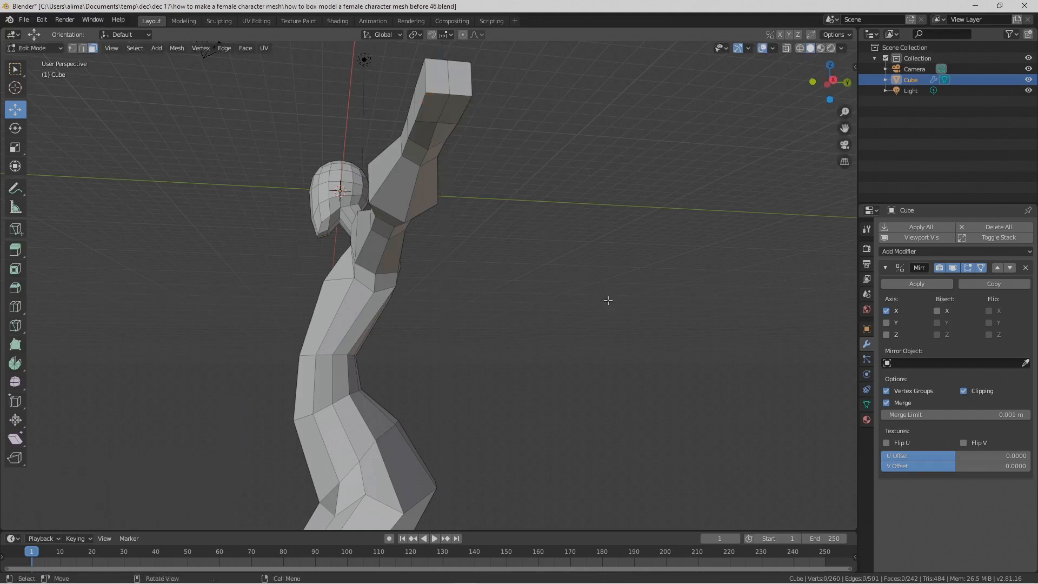
pyautogui.press('Pause')
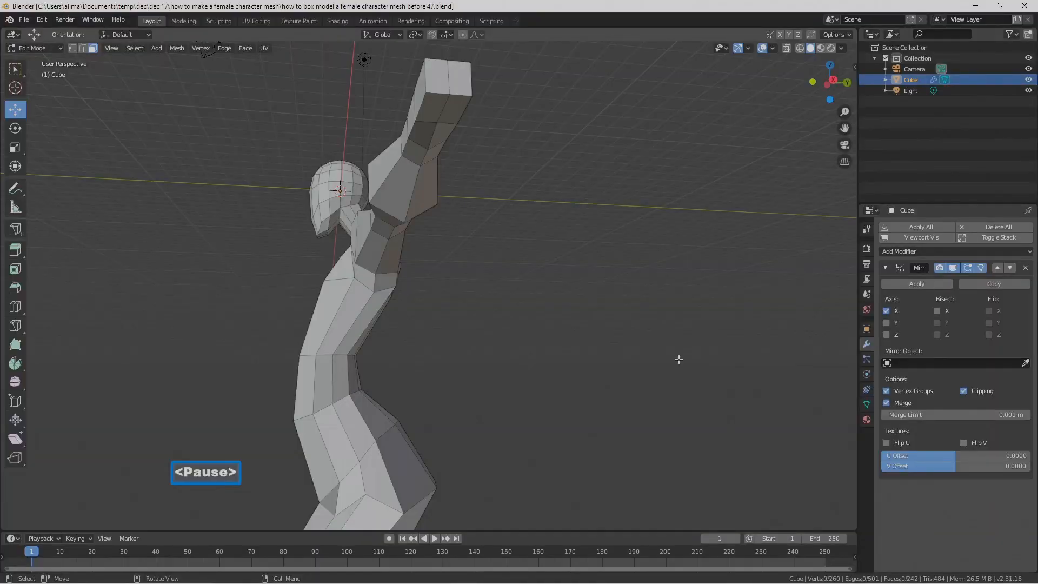
# Step: Extrude the front side face of the arm's last segment and move it forward along Y to widen the hand
pyautogui.moveTo(577, 227); pyautogui.dragTo(602, 283, button='middle')
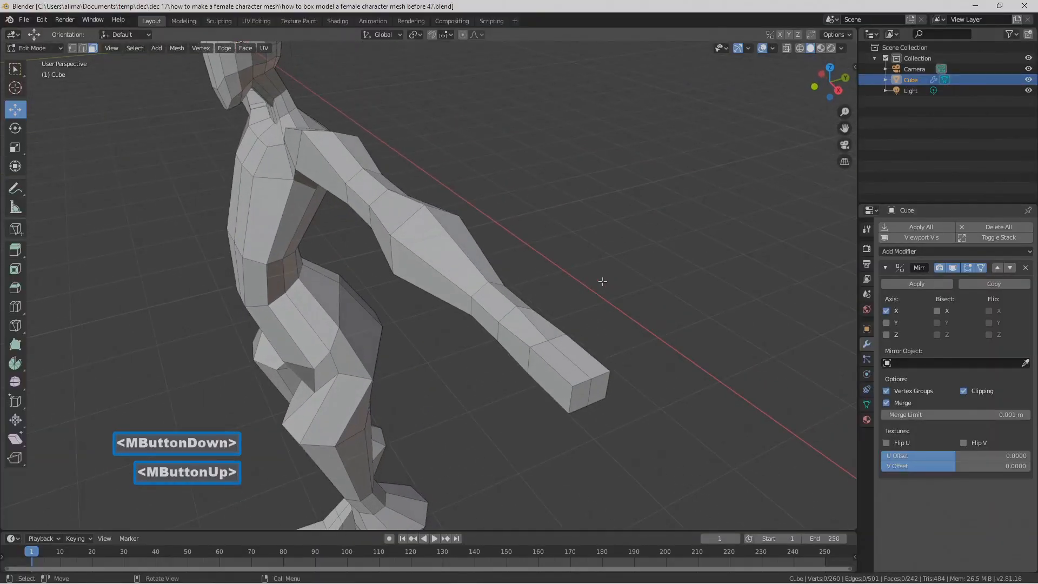
pyautogui.click(561, 384)
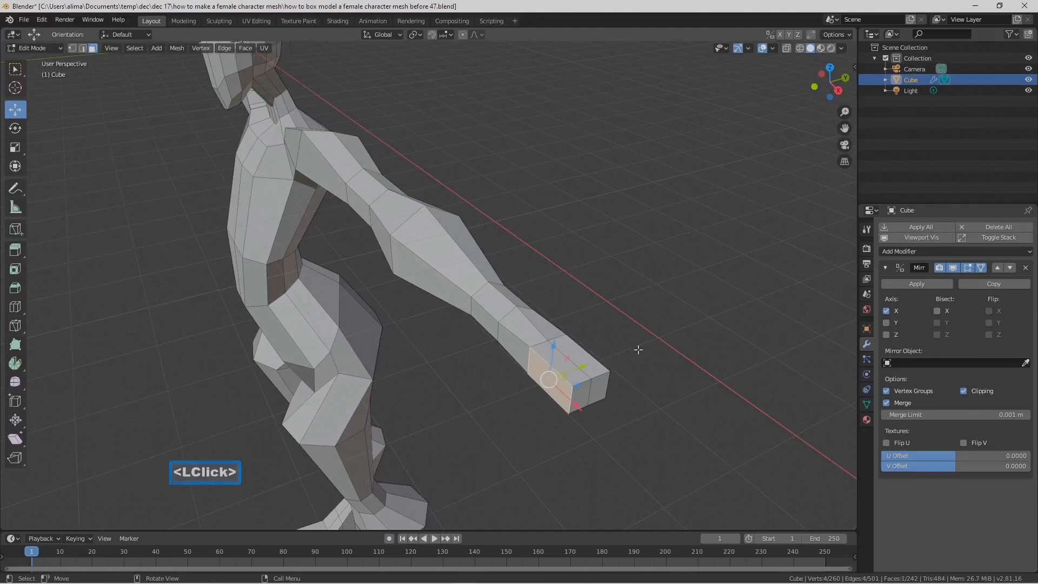
pyautogui.press('e')
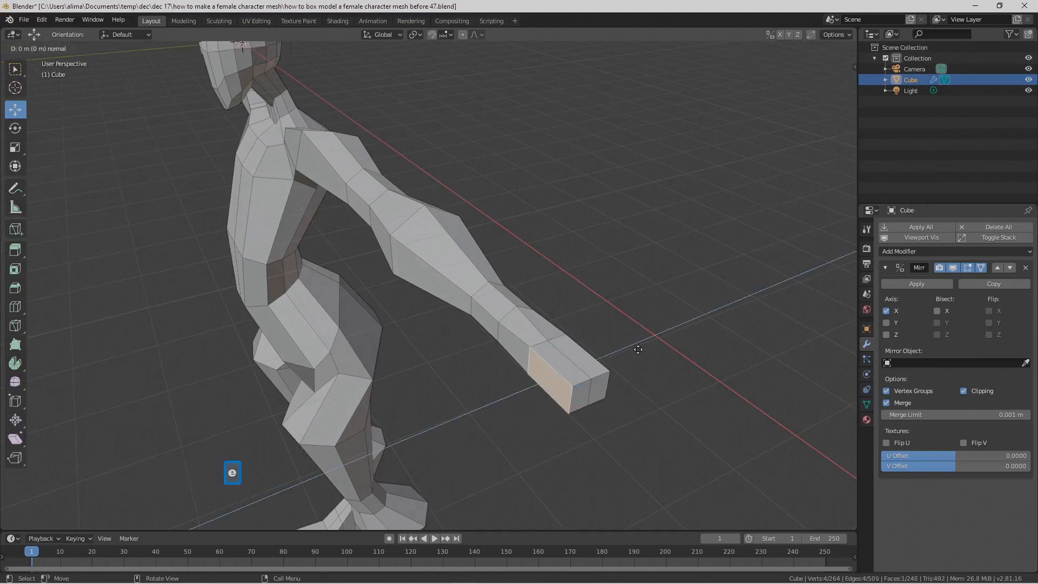
pyautogui.rightClick(637, 349)
pyautogui.moveTo(584, 362); pyautogui.dragTo(562, 370)
pyautogui.moveTo(562, 369); pyautogui.dragTo(585, 386, button='middle')
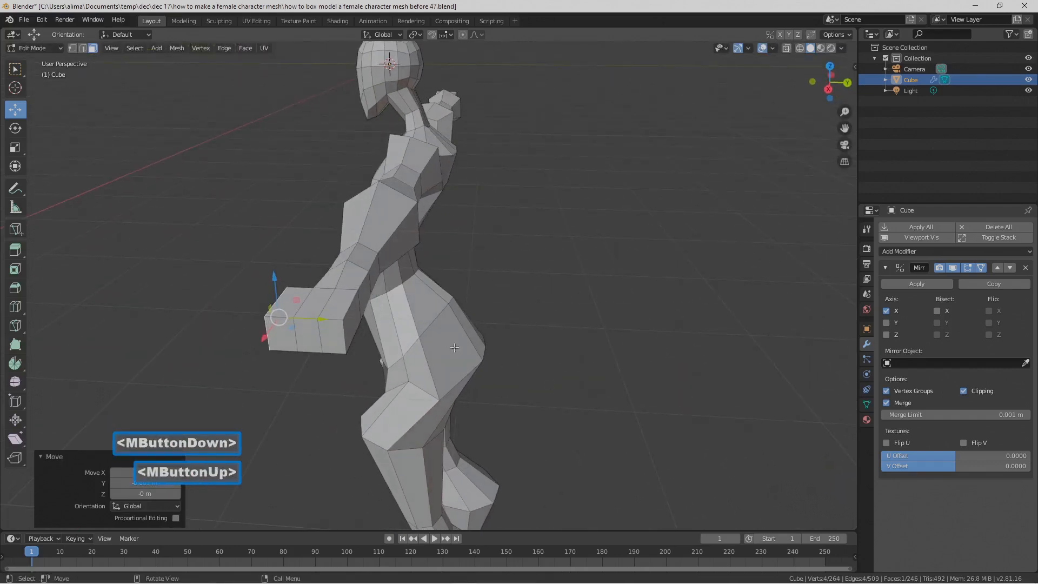
# Step: Extrude the back side face of the hand block about 0.53 m along Y, deselect it, and save the file incrementally as number 48
pyautogui.click(352, 331)
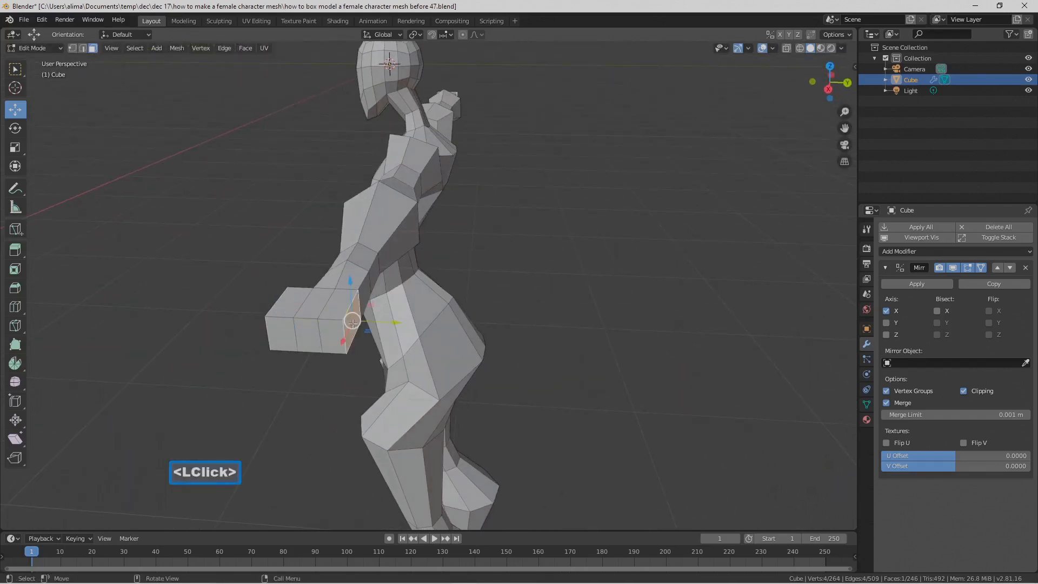
pyautogui.press('e')
pyautogui.rightClick(549, 290)
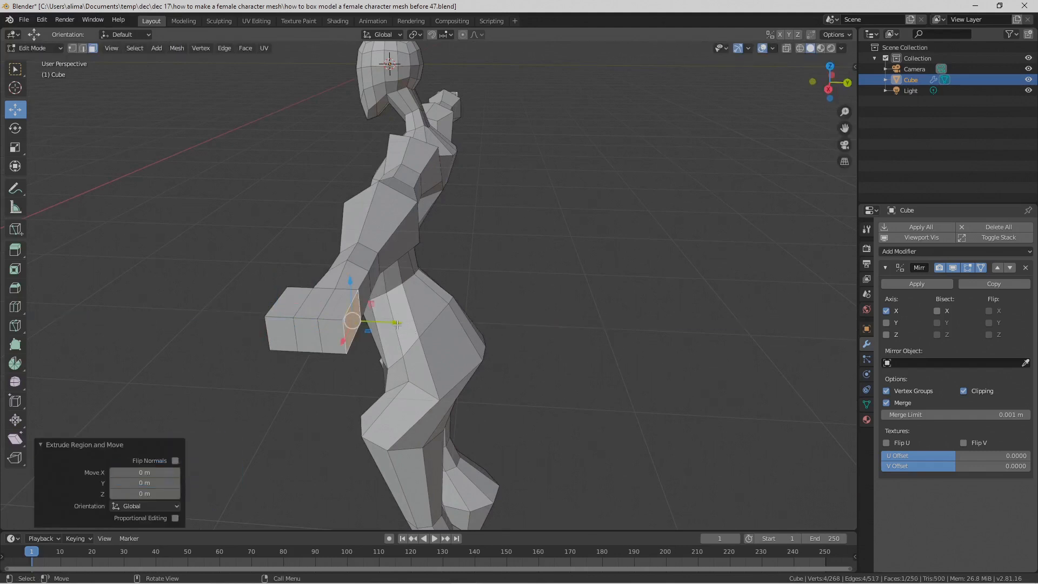
pyautogui.moveTo(397, 325); pyautogui.dragTo(421, 323)
pyautogui.moveTo(422, 323); pyautogui.dragTo(474, 340, button='middle')
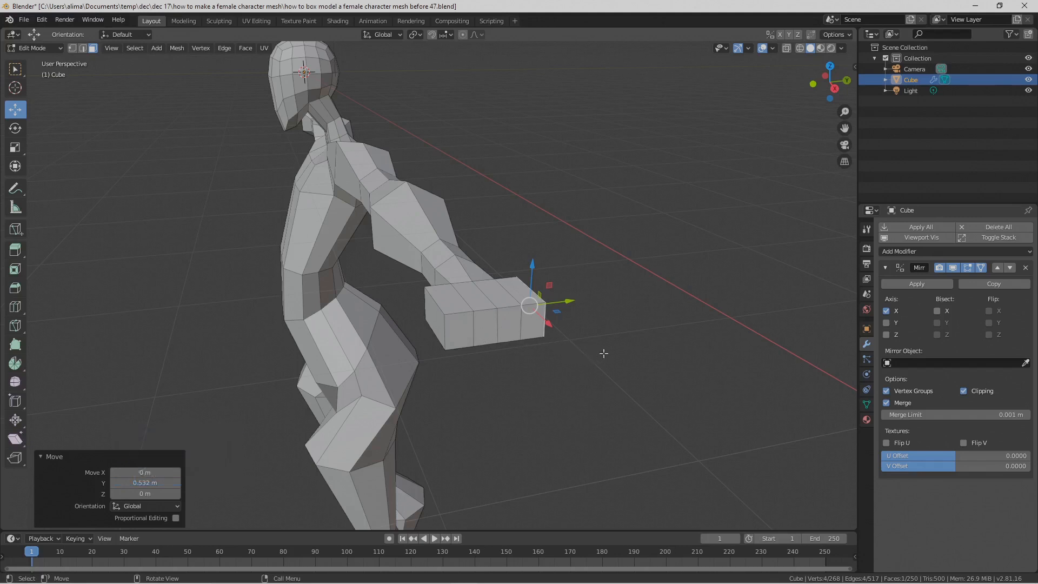
pyautogui.moveTo(626, 355); pyautogui.dragTo(606, 351, button='middle')
pyautogui.moveTo(494, 298); pyautogui.dragTo(489, 298)
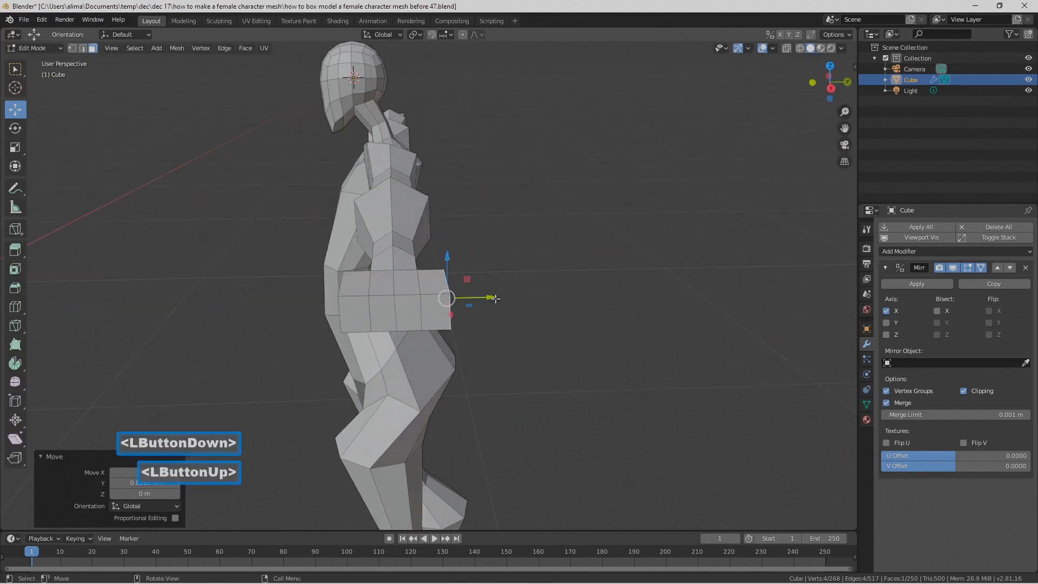
pyautogui.moveTo(505, 363); pyautogui.dragTo(522, 374, button='middle')
pyautogui.click(638, 398)
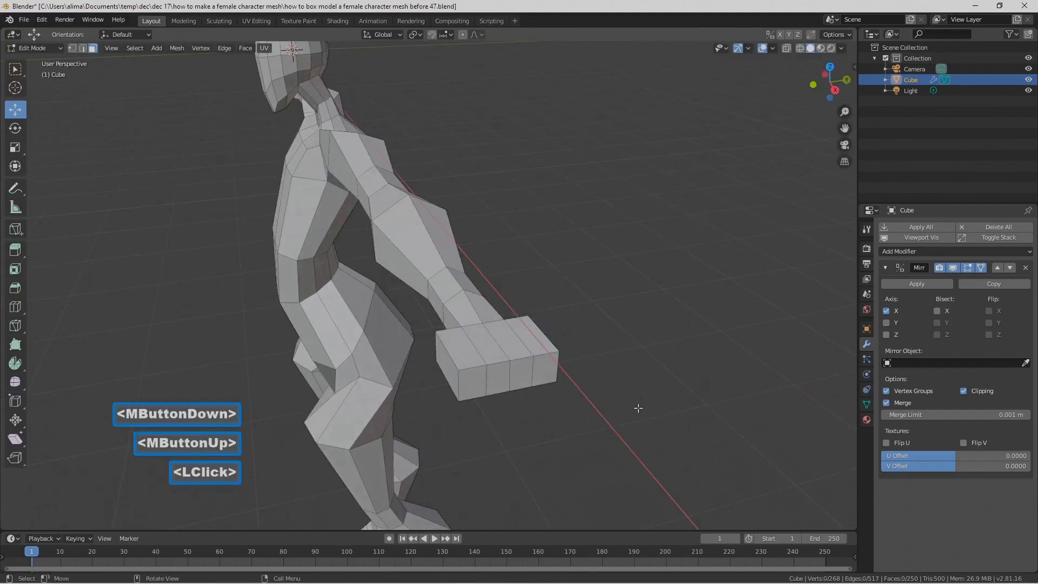
pyautogui.press('Pause')
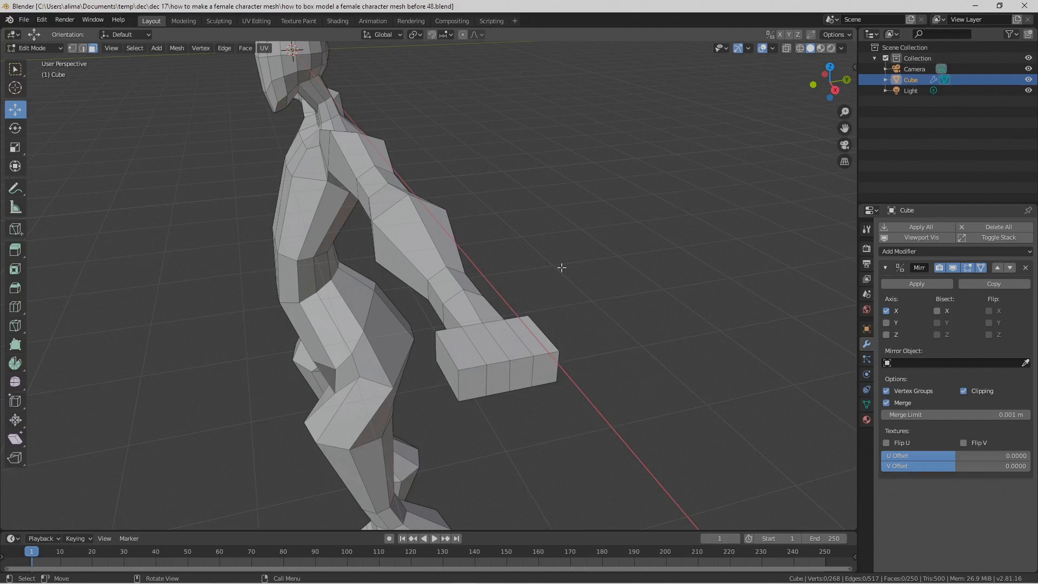
# Step: Set the transform pivot point to Individual Origins and save the file incrementally as number 49
pyautogui.click(419, 35)
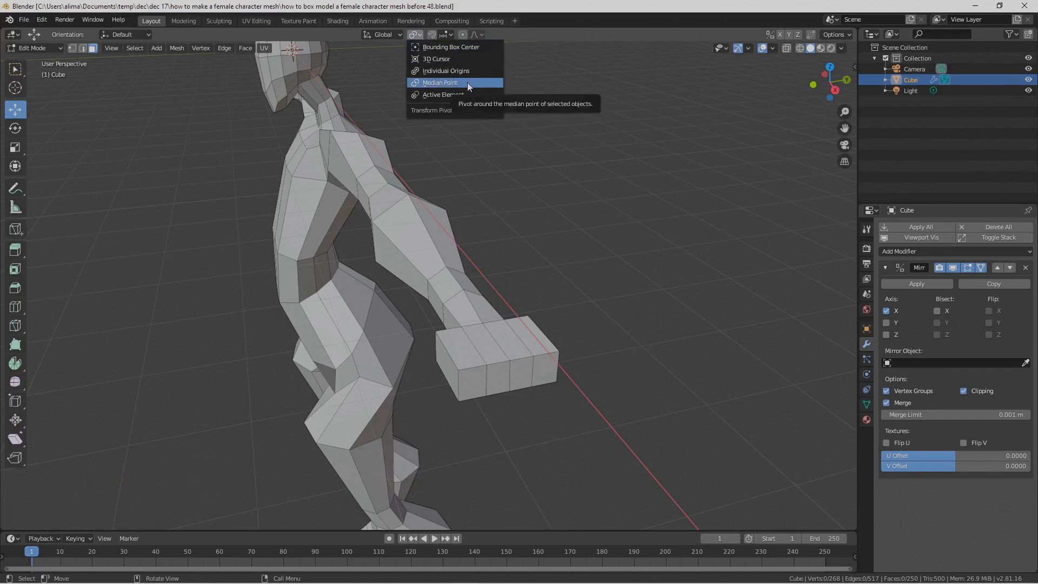
pyautogui.click(478, 70)
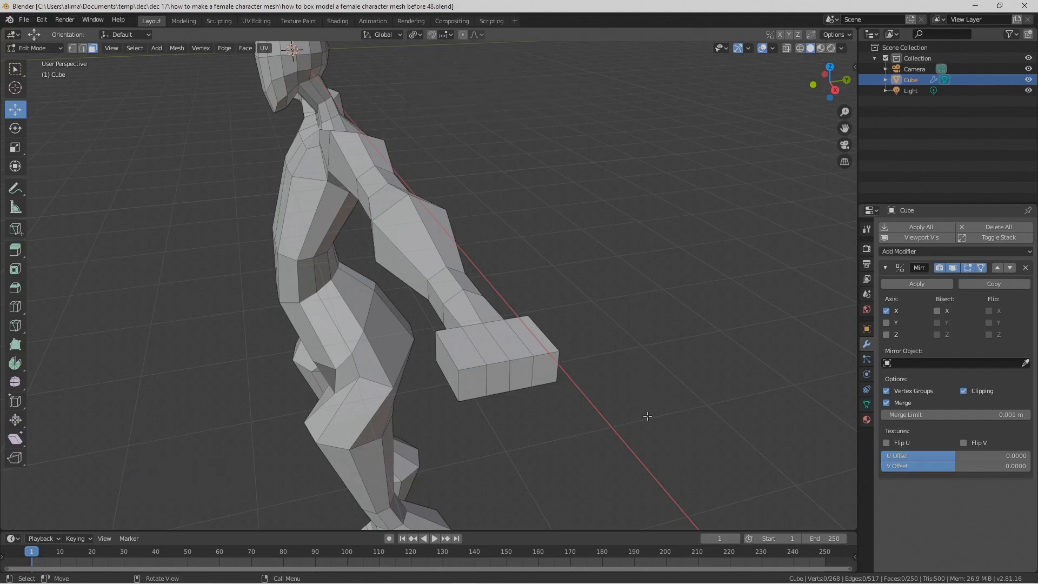
pyautogui.press('Pause')
# Step: Circle-select the four end faces of the hand block and save the file incrementally as number 50
pyautogui.press('c')
pyautogui.scroll(3, 518, 377)
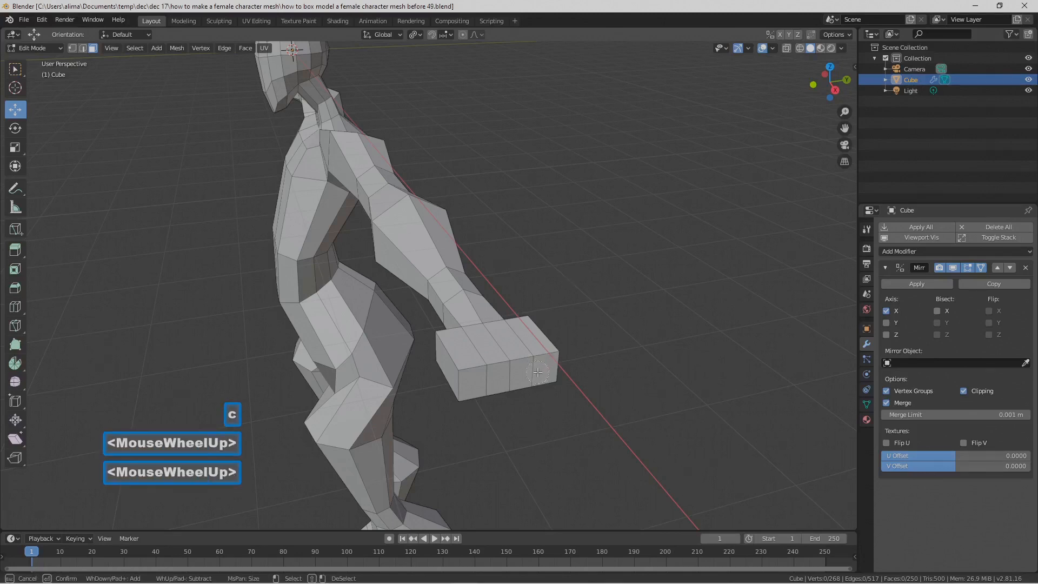
pyautogui.moveTo(475, 380); pyautogui.dragTo(550, 381)
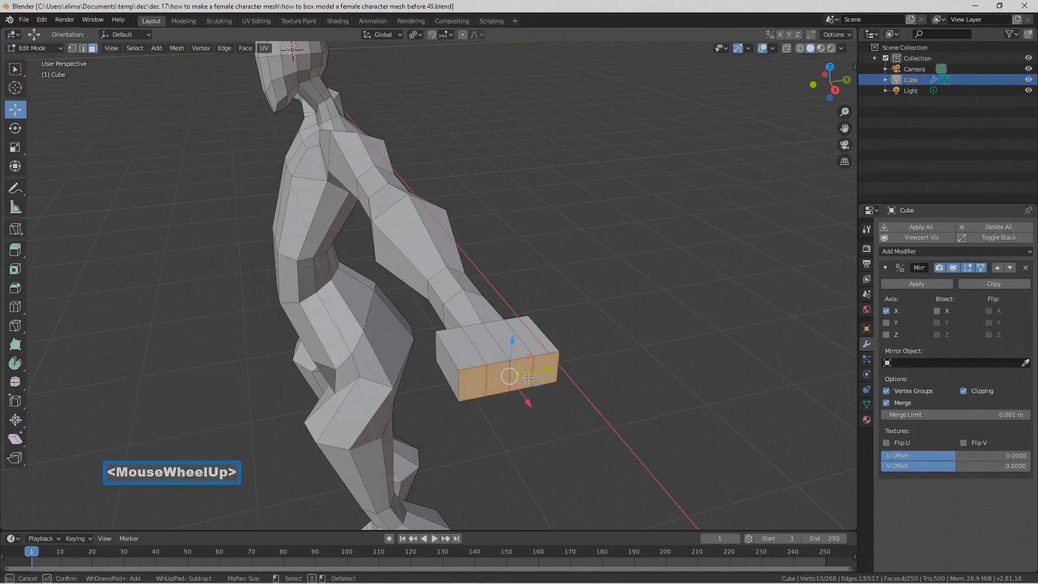
pyautogui.rightClick(627, 394)
pyautogui.moveTo(627, 394); pyautogui.dragTo(611, 326, button='middle')
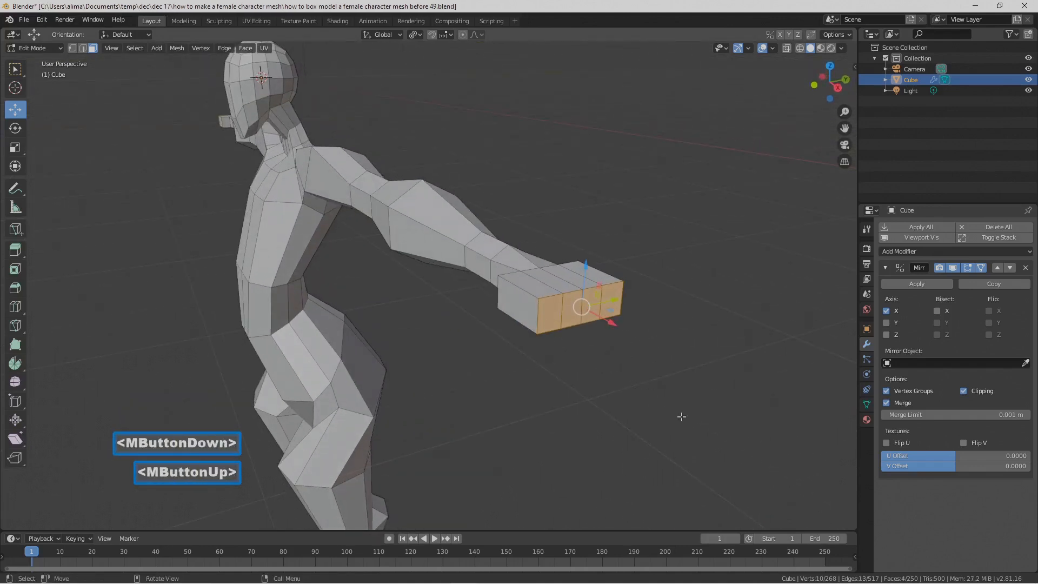
pyautogui.press('Pause')
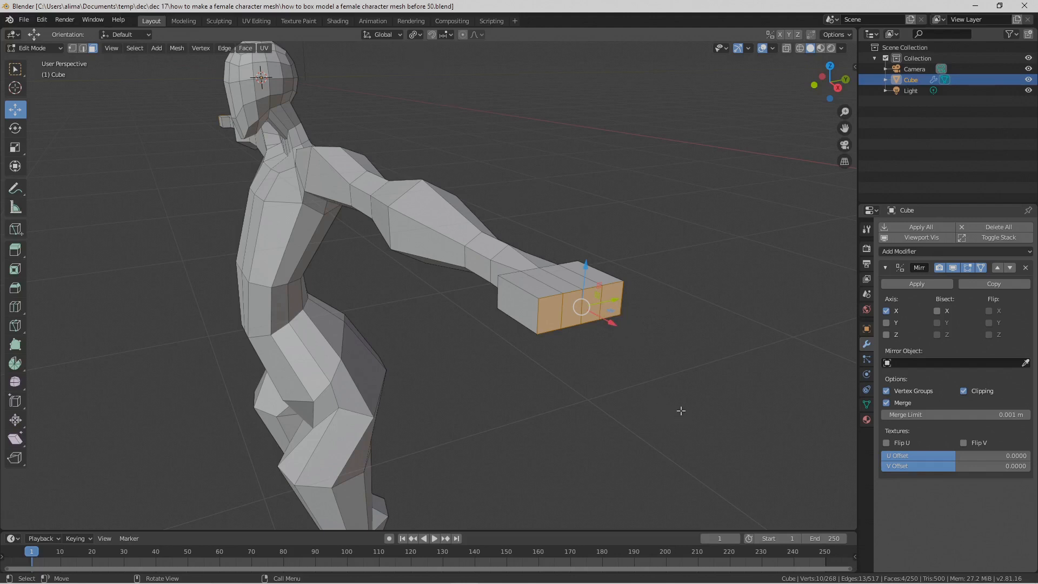
# Step: Extrude the four end faces individually with no offset and scale each one to about 0.76
pyautogui.press('alt')
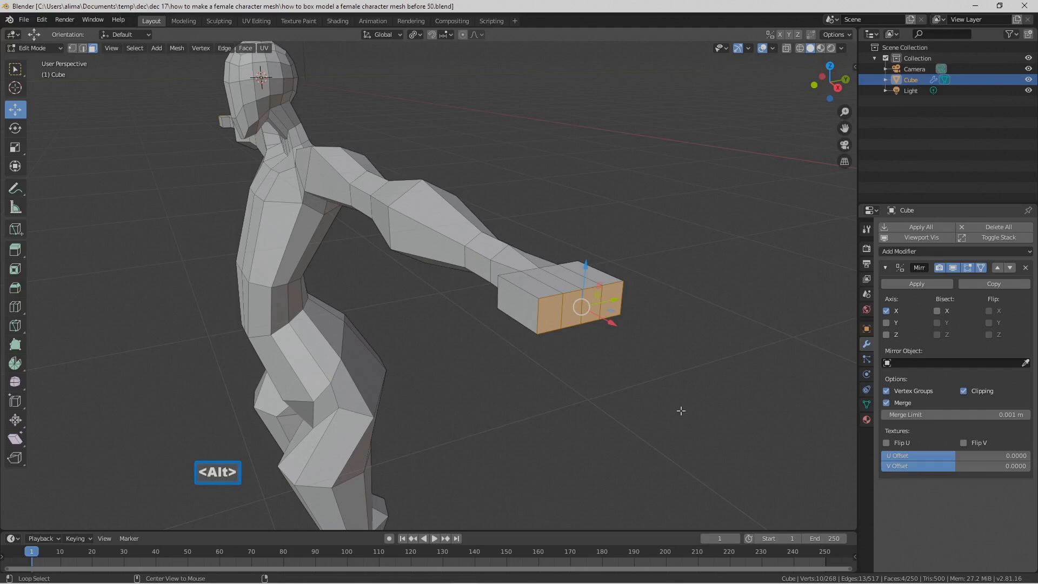
pyautogui.hotkey('alt', 'e')
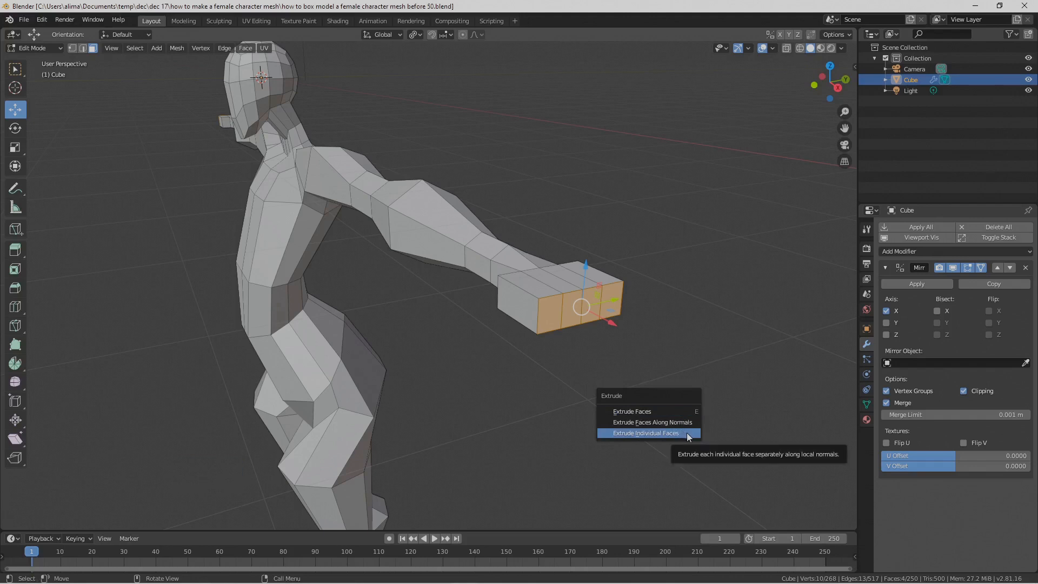
pyautogui.click(686, 432)
pyautogui.rightClick(683, 431)
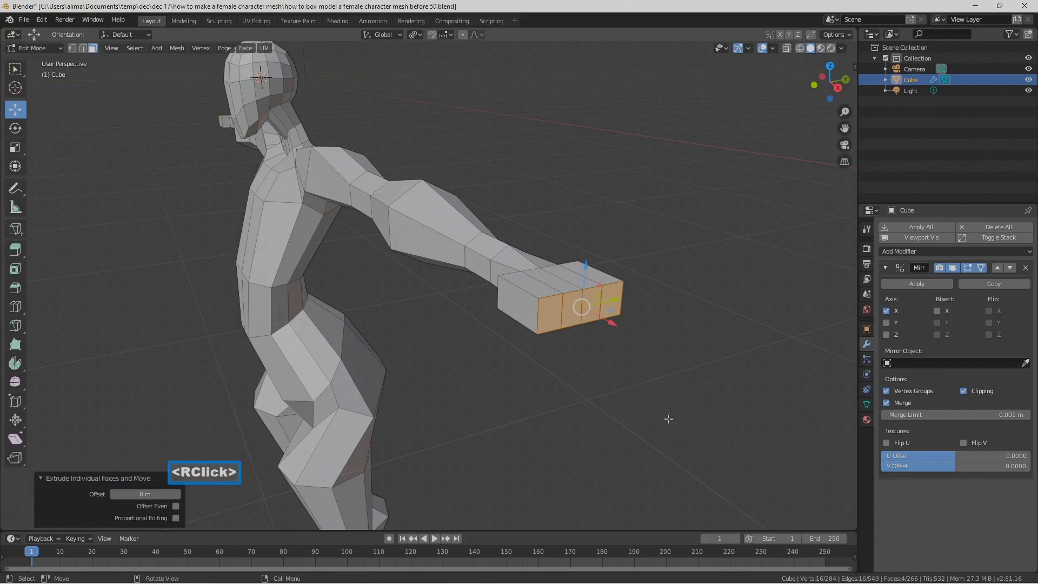
pyautogui.moveTo(611, 374); pyautogui.dragTo(608, 388, button='middle')
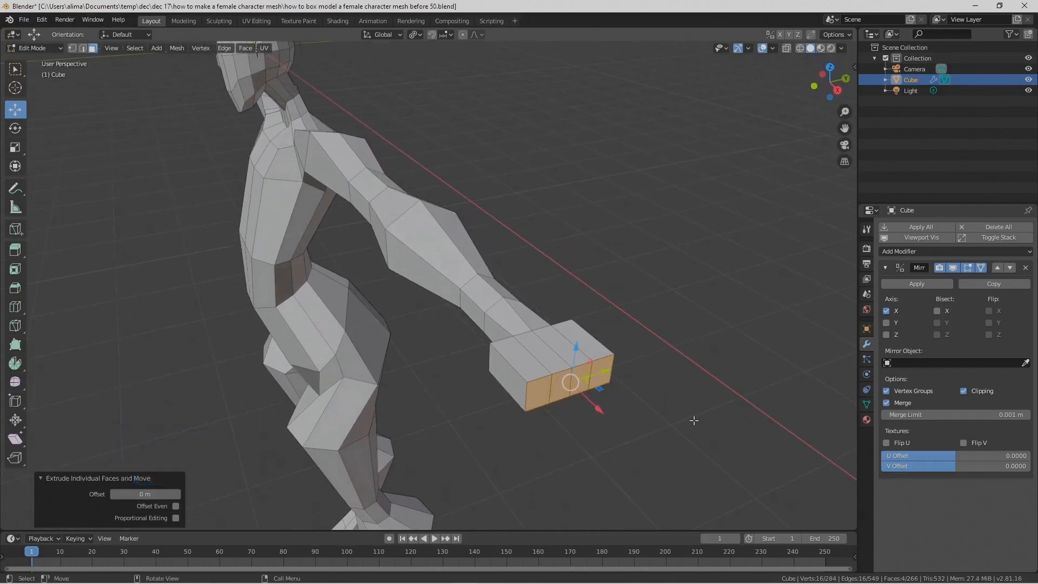
pyautogui.press('s')
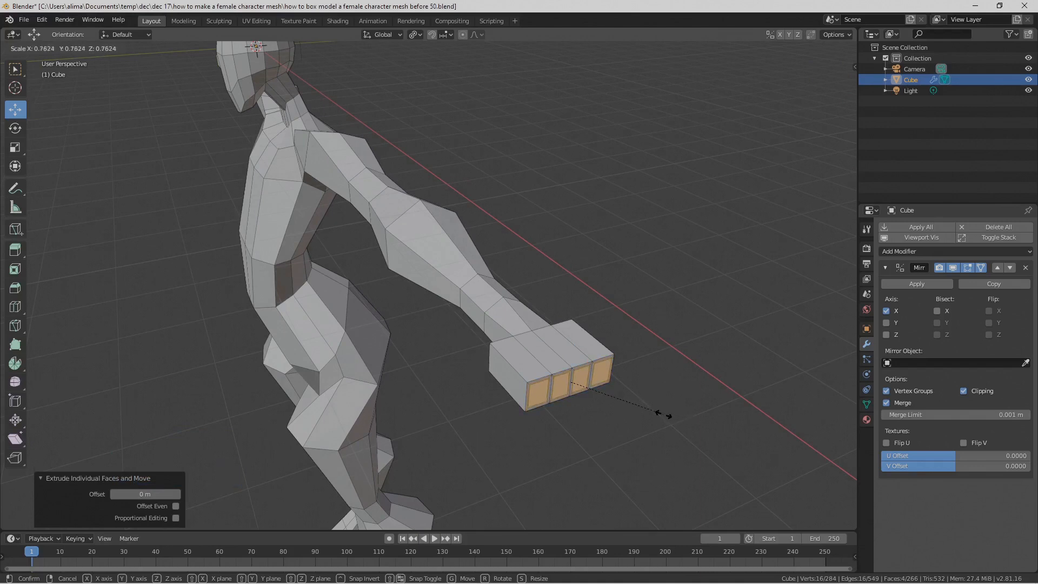
pyautogui.click(664, 415)
# Step: Move the four scaled faces about 0.09 m outward along X to form the finger bases
pyautogui.moveTo(599, 393); pyautogui.dragTo(585, 357, button='middle')
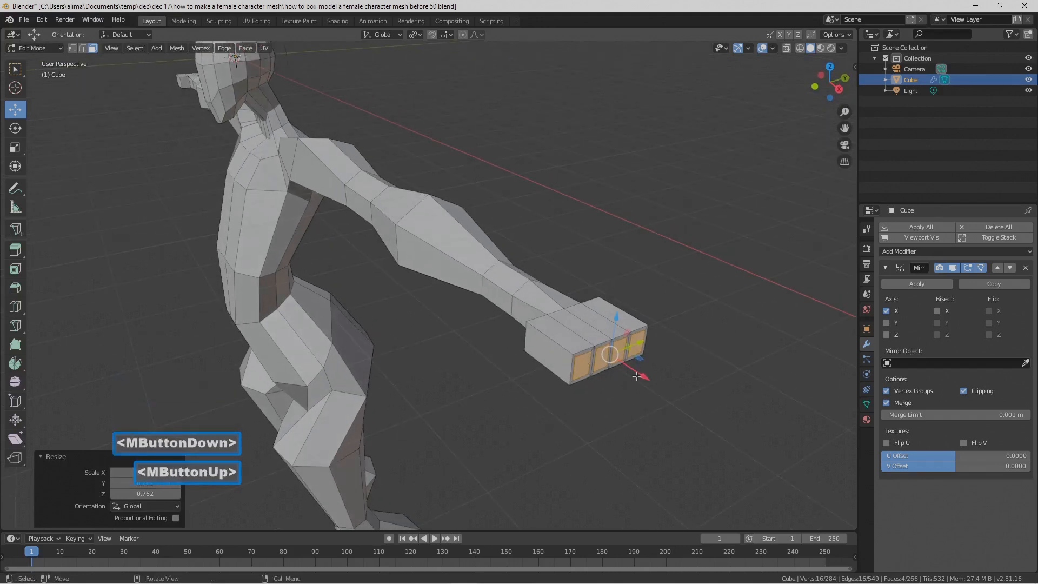
pyautogui.moveTo(643, 377); pyautogui.dragTo(645, 378)
pyautogui.moveTo(646, 377); pyautogui.dragTo(589, 241, button='middle')
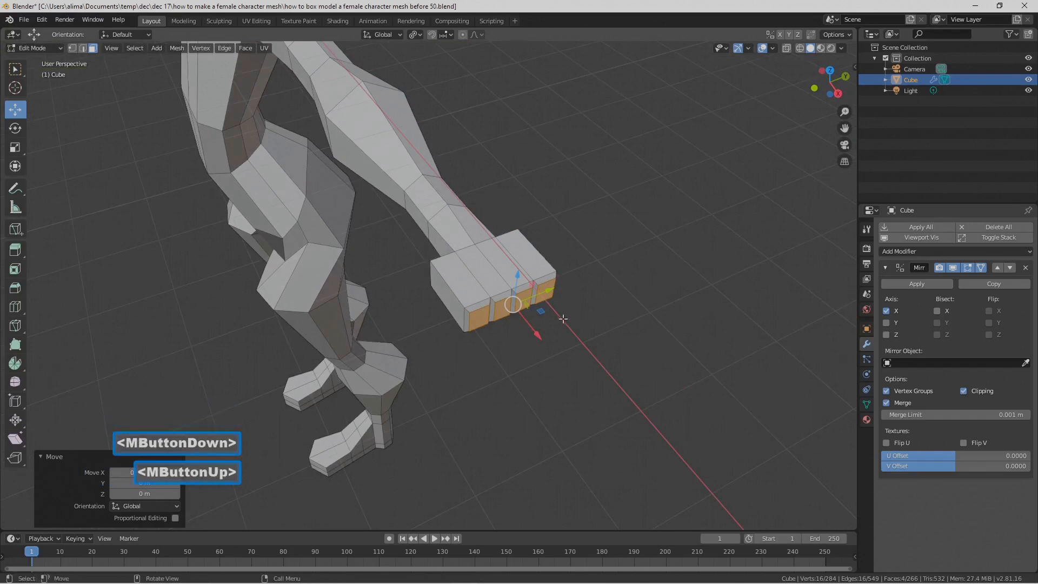
pyautogui.moveTo(563, 316); pyautogui.dragTo(577, 323, button='middle')
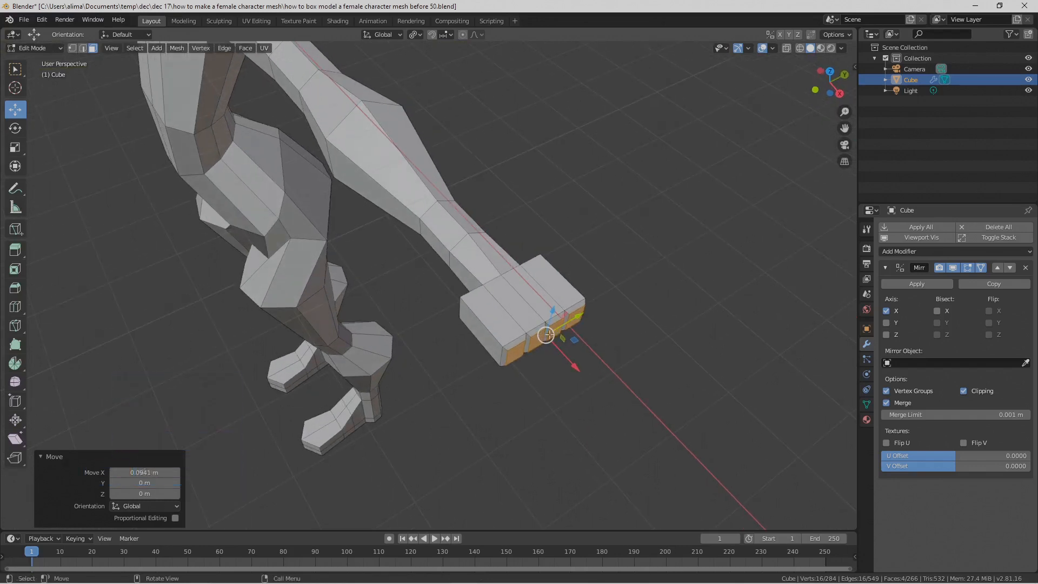
# Step: Extrude the four finger base faces about 0.6 m outward along X as the first finger segments
pyautogui.press('e')
pyautogui.rightClick(624, 355)
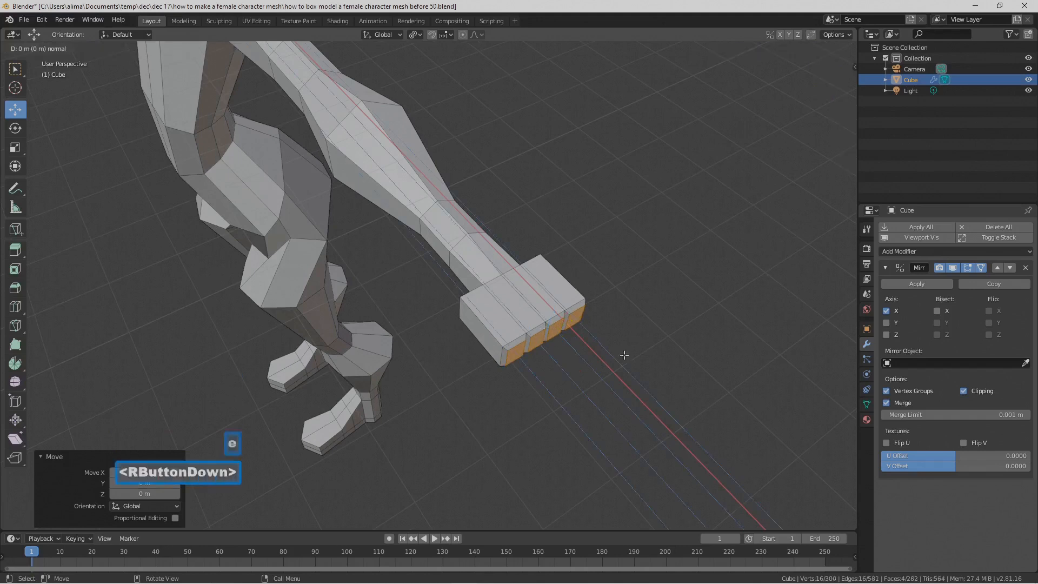
pyautogui.moveTo(574, 371); pyautogui.dragTo(578, 370)
pyautogui.moveTo(585, 382); pyautogui.dragTo(591, 389)
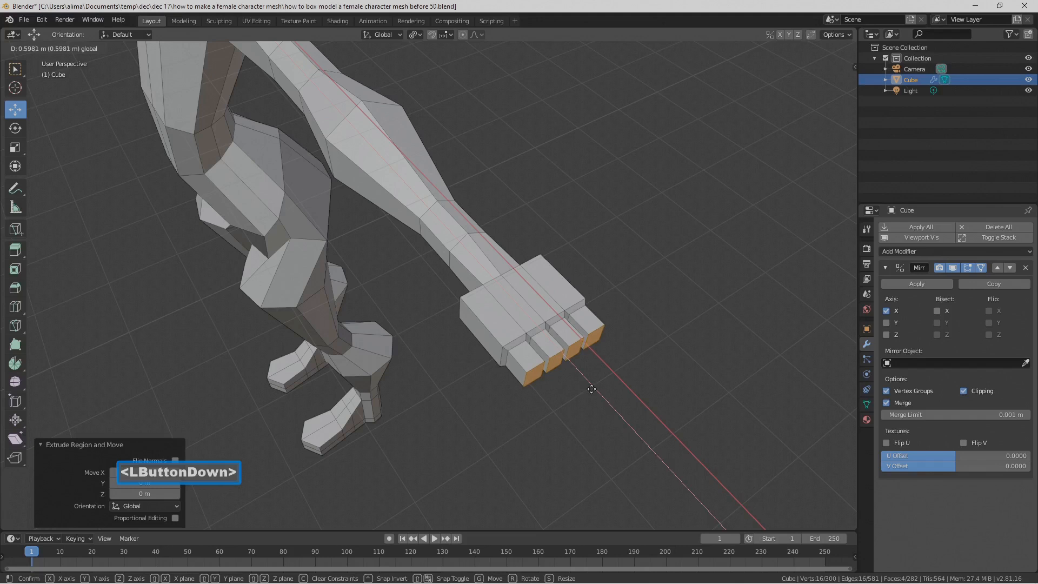
pyautogui.moveTo(591, 390); pyautogui.dragTo(589, 387)
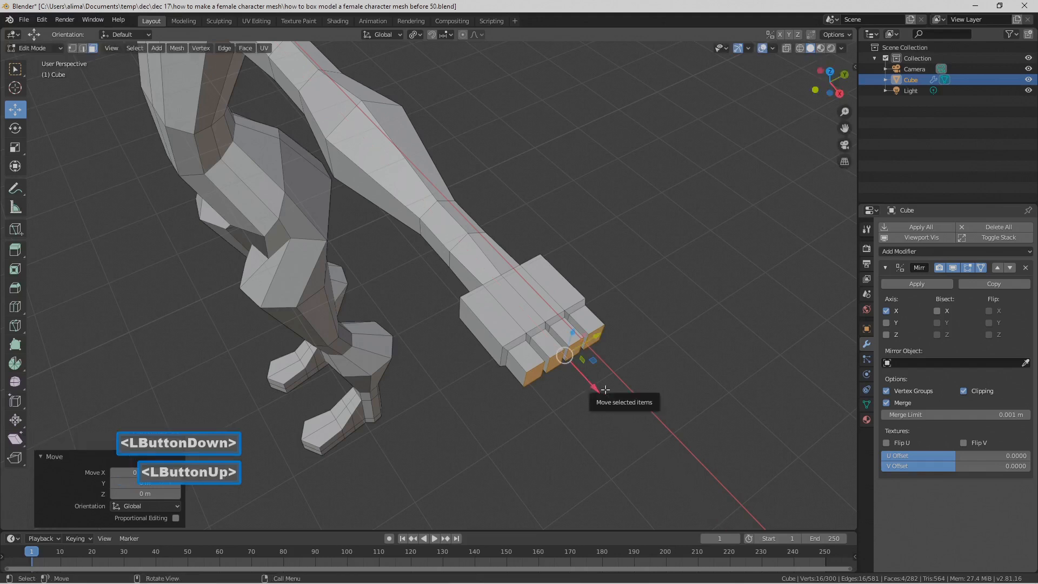
# Step: Extrude the four finger ends twice more outward along X, by about 0.48 m and about 0.61 m
pyautogui.press('e')
pyautogui.rightClick(605, 389)
pyautogui.moveTo(605, 391); pyautogui.dragTo(614, 406)
pyautogui.press('e')
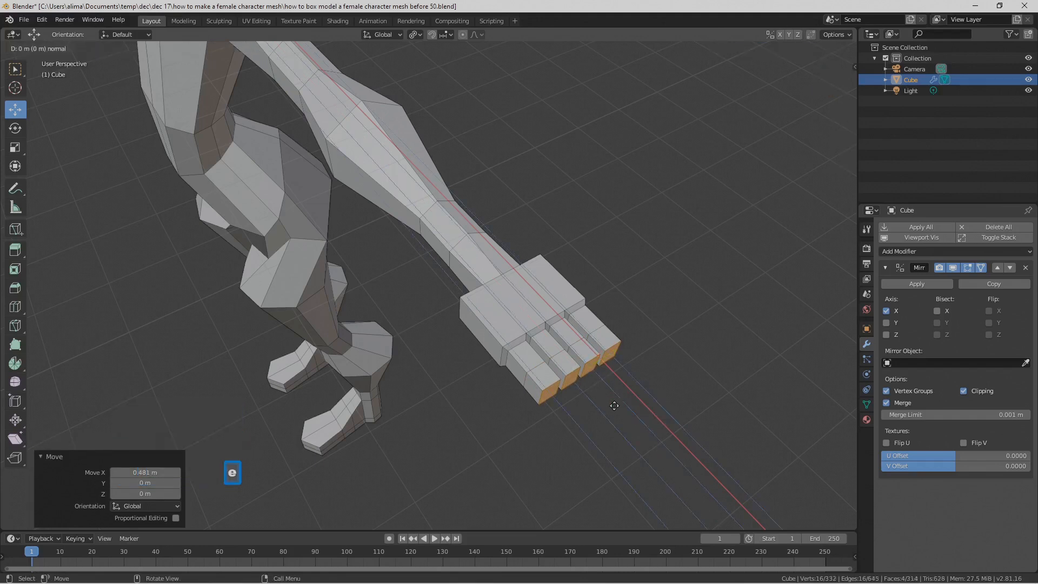
pyautogui.rightClick(614, 406)
pyautogui.moveTo(614, 406); pyautogui.dragTo(638, 426)
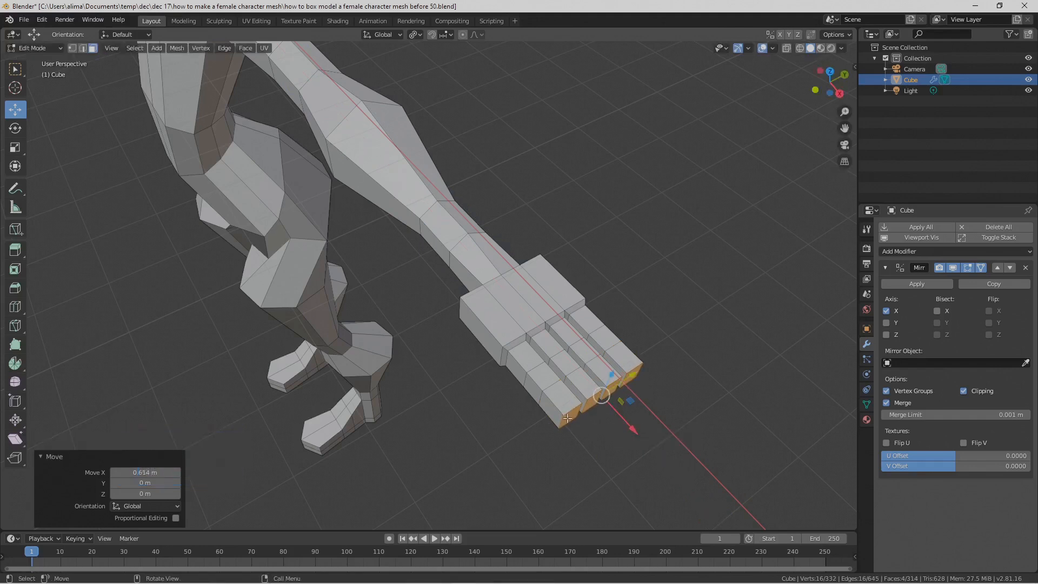
# Step: Select the end faces of the two outermost fingers and move them -0.166 m along X to shorten those fingers
pyautogui.click(567, 418)
pyautogui.keyDown('shift'); pyautogui.moveTo(566, 417); pyautogui.dragTo(552, 392, button='middle'); pyautogui.keyUp('shift')
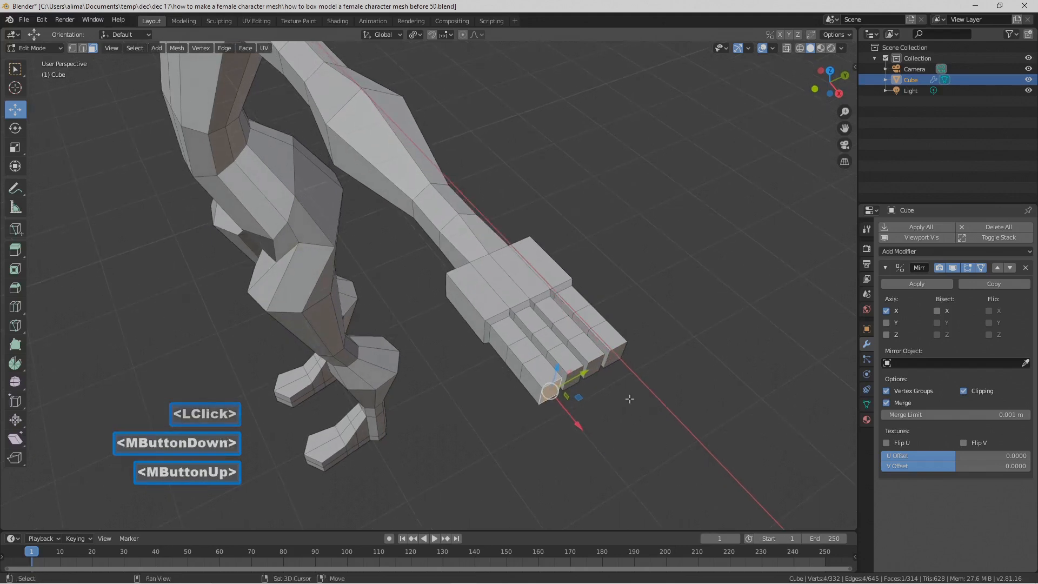
pyautogui.keyDown('shift'); pyautogui.click(623, 354); pyautogui.keyUp('shift')
pyautogui.moveTo(612, 404); pyautogui.dragTo(606, 399)
pyautogui.moveTo(606, 399)
pyautogui.mouseDown(button='middle')
pyautogui.moveTo(581, 416)
pyautogui.moveTo(541, 410)
pyautogui.moveTo(607, 427)
pyautogui.moveTo(602, 414)
pyautogui.mouseUp(button='middle')
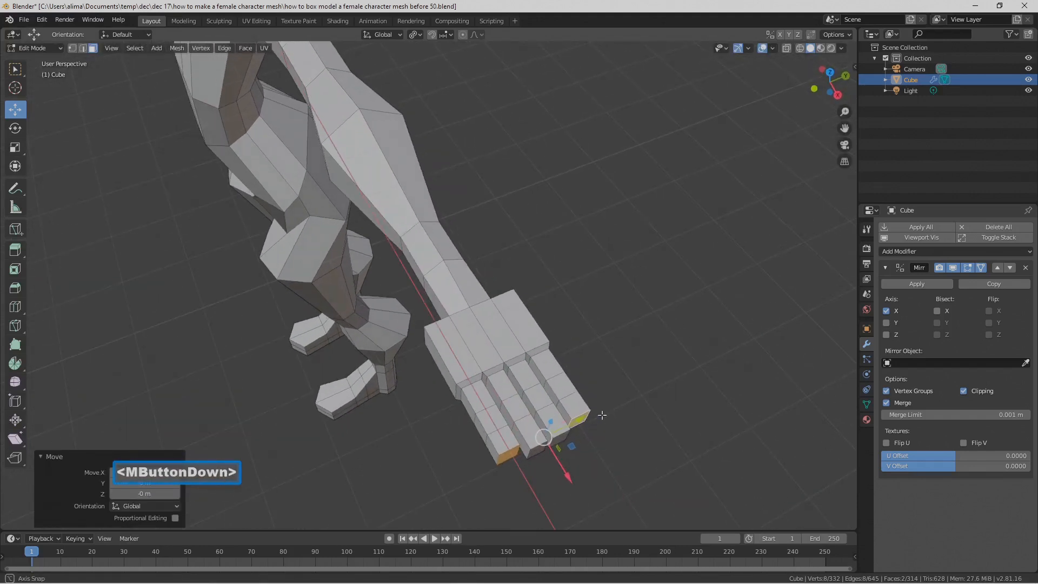
# Step: Switch the mesh to edge selection mode and save the file incrementally as number 51
pyautogui.moveTo(602, 414); pyautogui.dragTo(579, 348, button='middle')
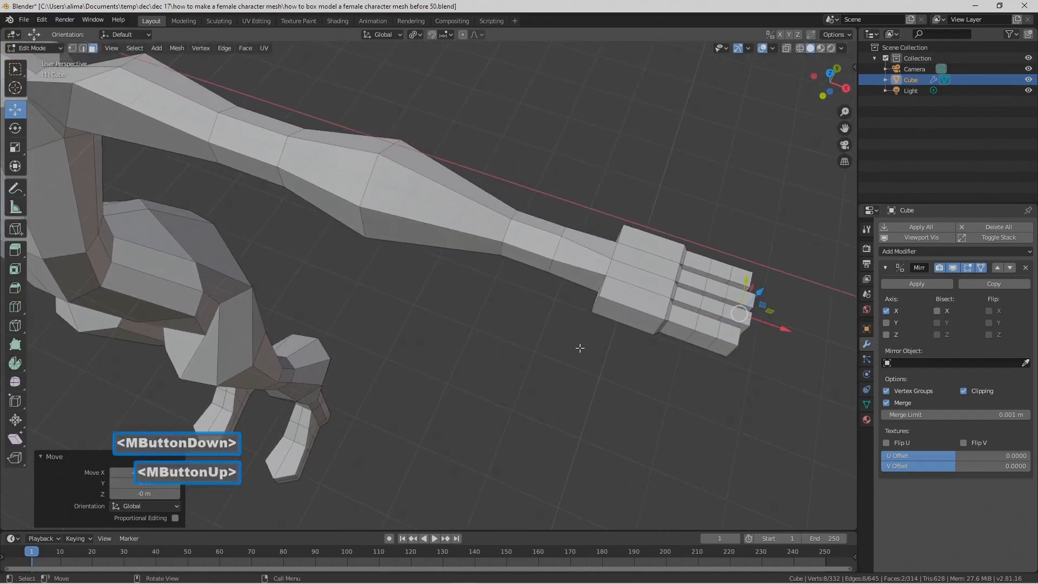
pyautogui.scroll(2, 614, 343)
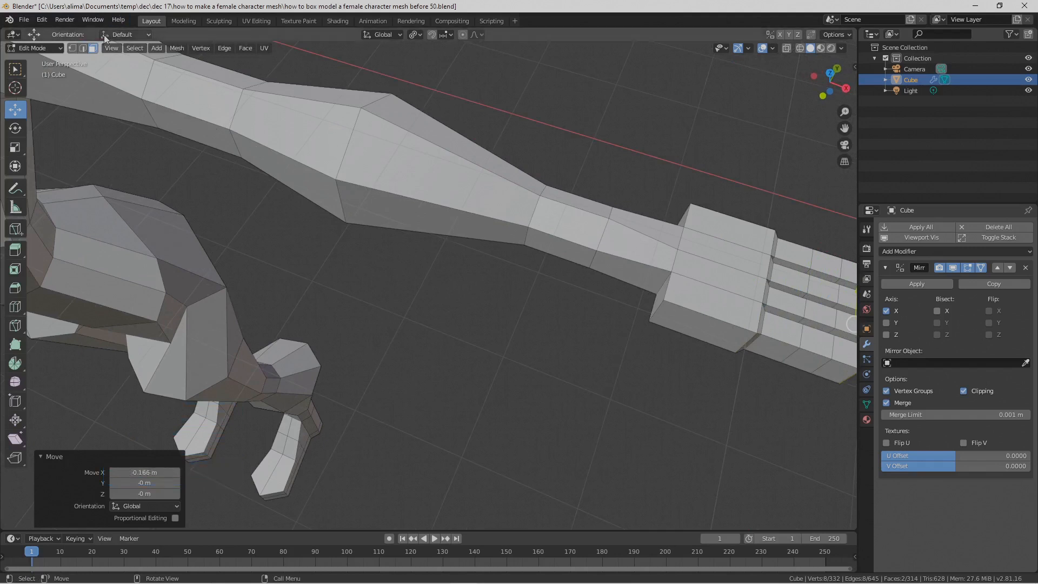
pyautogui.click(82, 47)
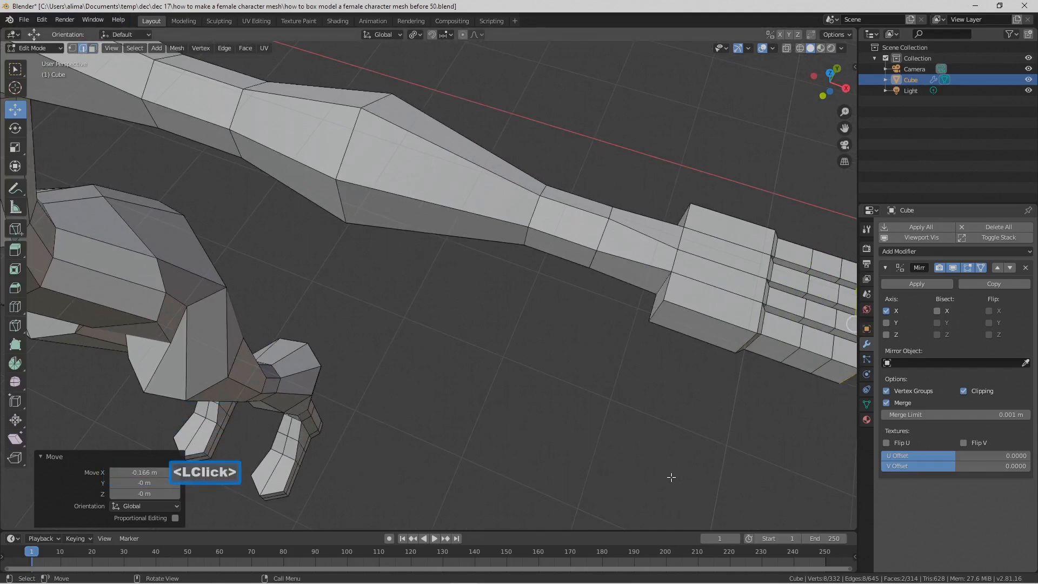
pyautogui.press('Pause')
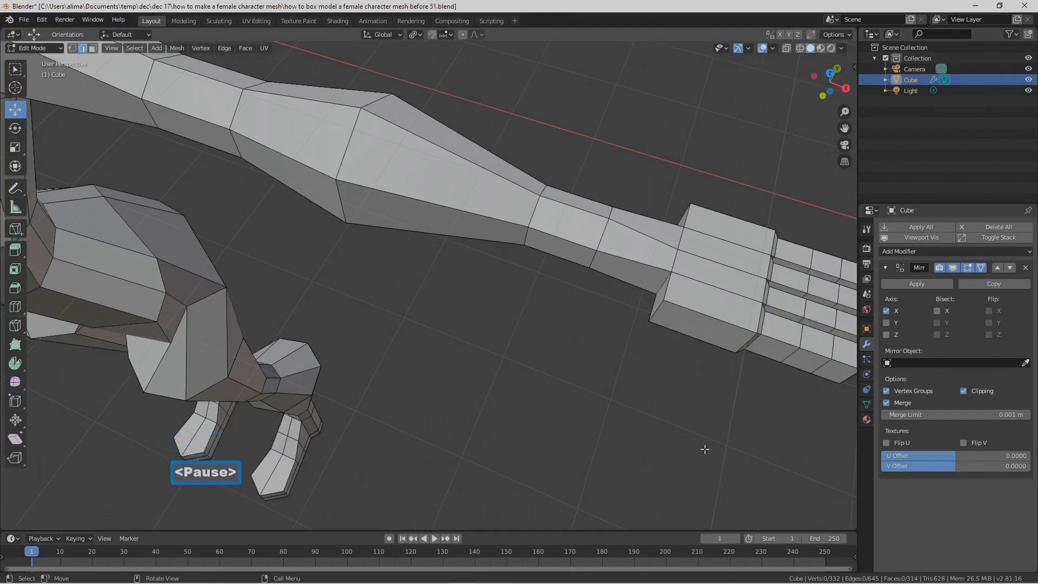
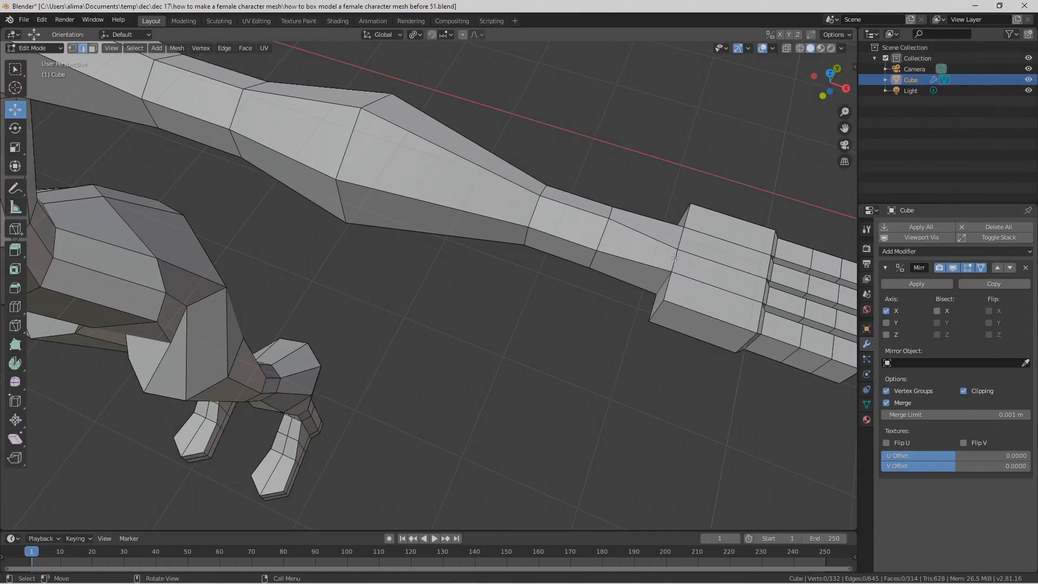
# Step: Select the six-edge loop where the wrist meets the hand block and save the file incrementally as number 52
pyautogui.click(664, 283)
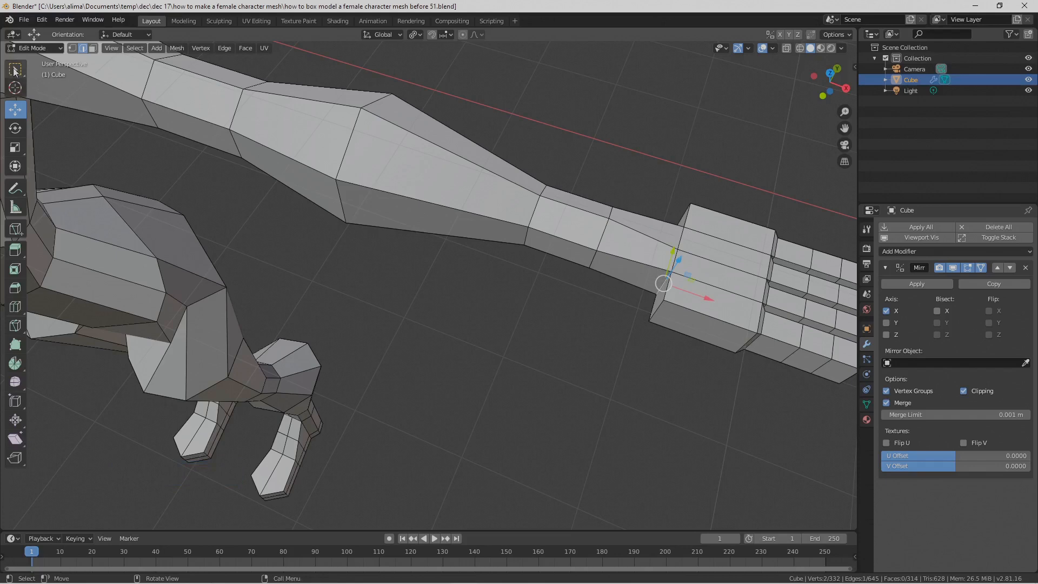
pyautogui.click(15, 69)
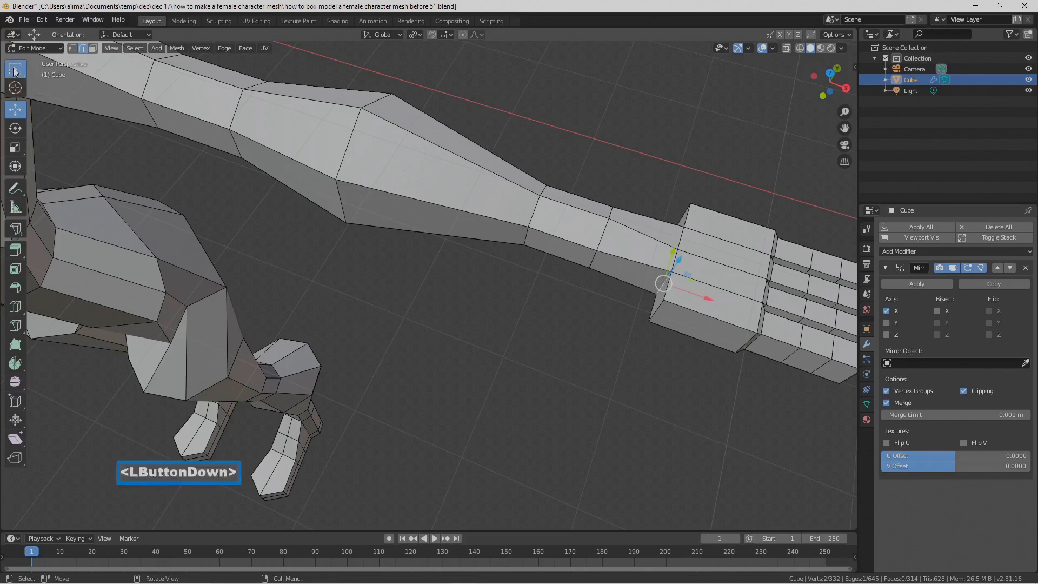
pyautogui.keyDown('shift'); pyautogui.click(675, 261); pyautogui.keyUp('shift')
pyautogui.keyDown('shift'); pyautogui.click(681, 239); pyautogui.keyUp('shift')
pyautogui.moveTo(593, 310); pyautogui.dragTo(519, 217, button='middle')
pyautogui.moveTo(519, 216); pyautogui.dragTo(477, 204, button='middle')
pyautogui.keyDown('shift'); pyautogui.moveTo(443, 104); pyautogui.dragTo(482, 341, button='middle'); pyautogui.keyUp('shift')
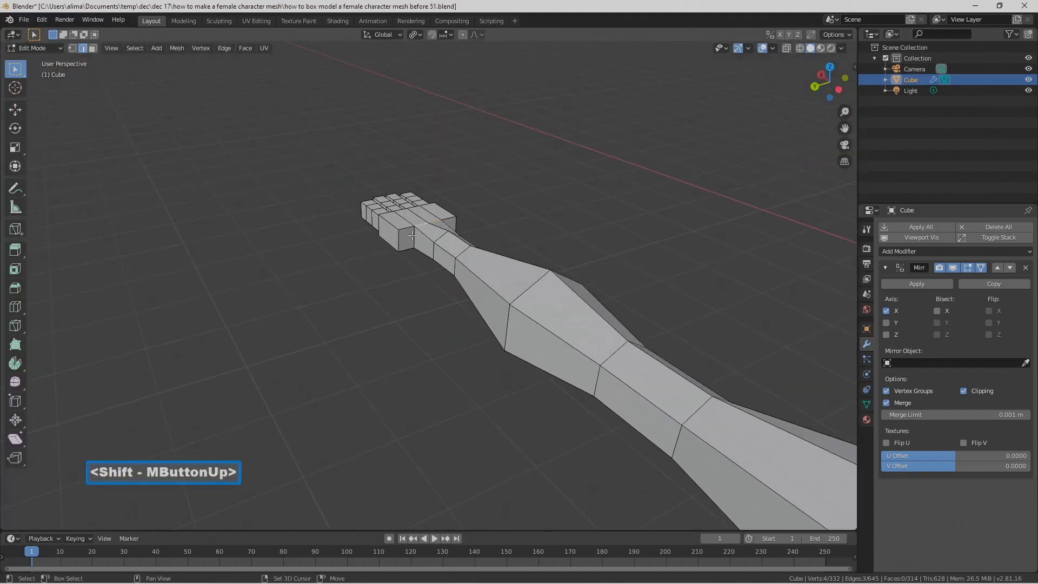
pyautogui.keyDown('shift'); pyautogui.click(413, 235); pyautogui.keyUp('shift')
pyautogui.moveTo(412, 236); pyautogui.dragTo(489, 199, button='middle')
pyautogui.keyDown('shift'); pyautogui.click(434, 308); pyautogui.keyUp('shift')
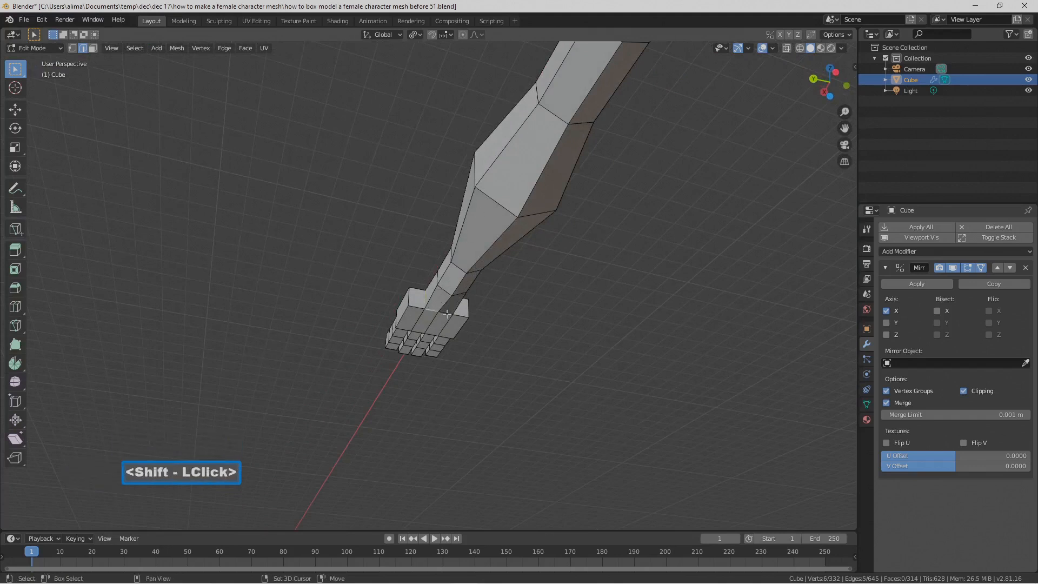
pyautogui.moveTo(561, 294); pyautogui.dragTo(497, 285, button='middle')
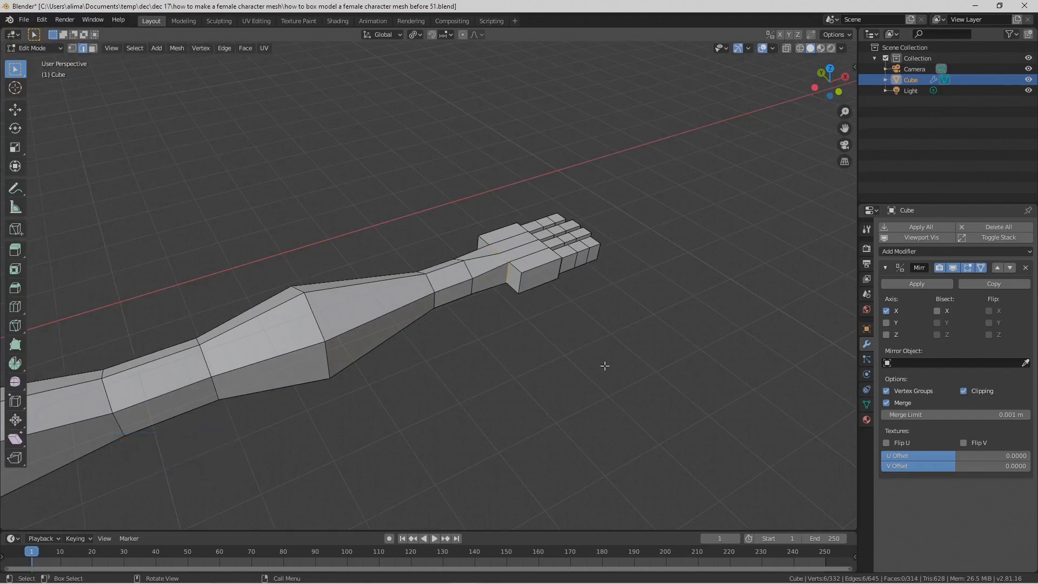
pyautogui.press('Pause')
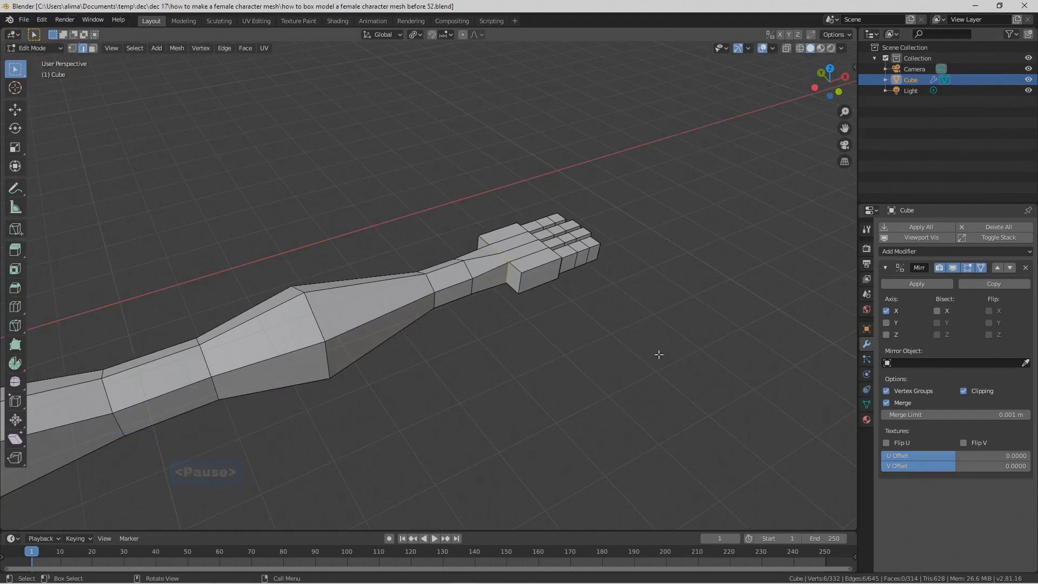
# Step: Move the selected wrist edge loop along X toward the forearm so the base of the hand tapers
pyautogui.click(16, 110)
pyautogui.moveTo(489, 305); pyautogui.dragTo(518, 339, button='middle')
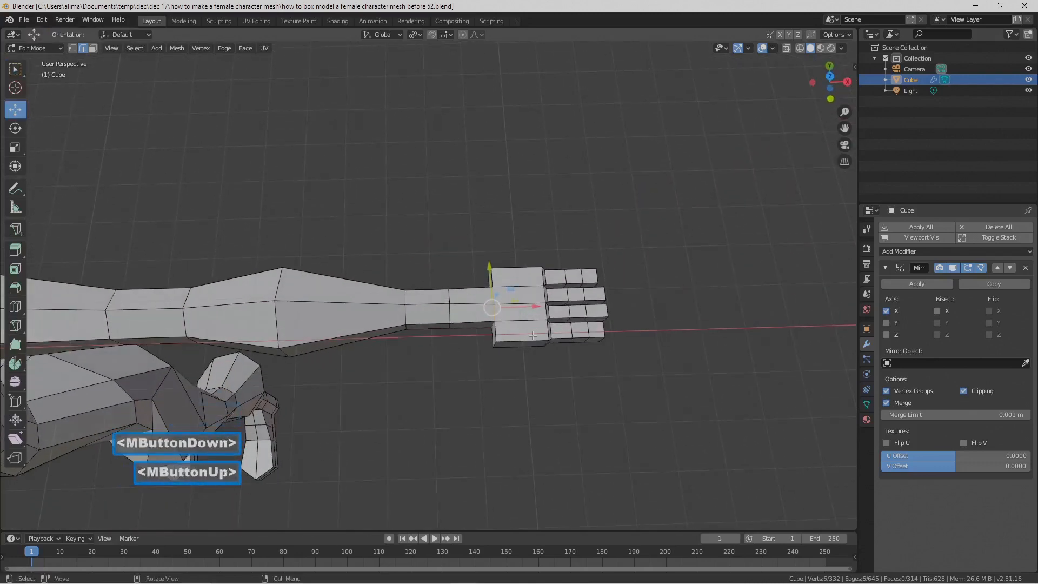
pyautogui.moveTo(537, 309); pyautogui.dragTo(515, 309)
pyautogui.moveTo(556, 383); pyautogui.dragTo(553, 298, button='middle')
pyautogui.moveTo(441, 348); pyautogui.dragTo(492, 285, button='middle')
pyautogui.scroll(-3, 491, 346)
pyautogui.click(479, 273)
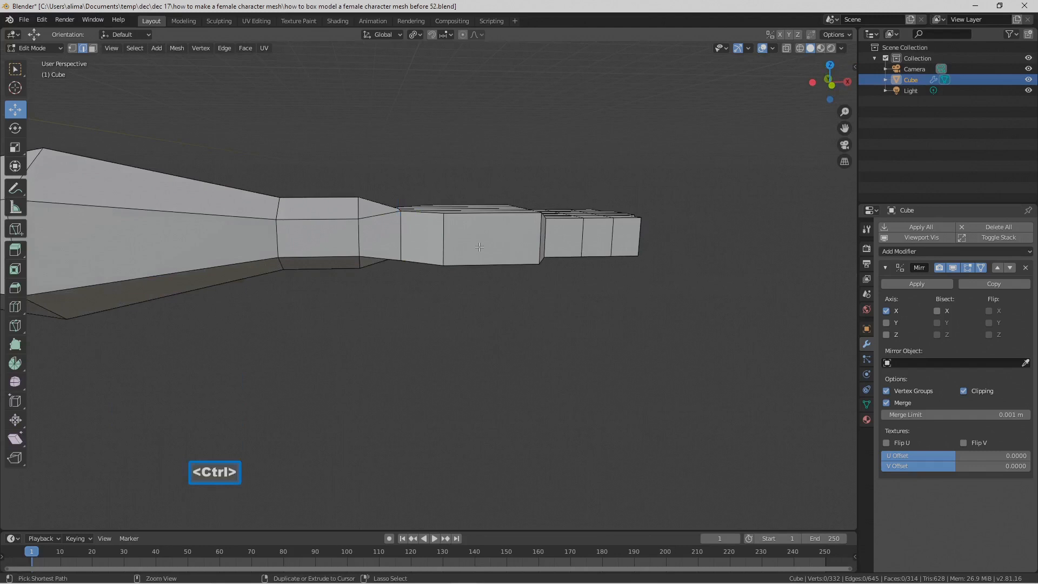
# Step: Add a centred horizontal loop cut lengthwise through the sides of the arm, hand and fingers
pyautogui.hotkey('ctrl', 'r')
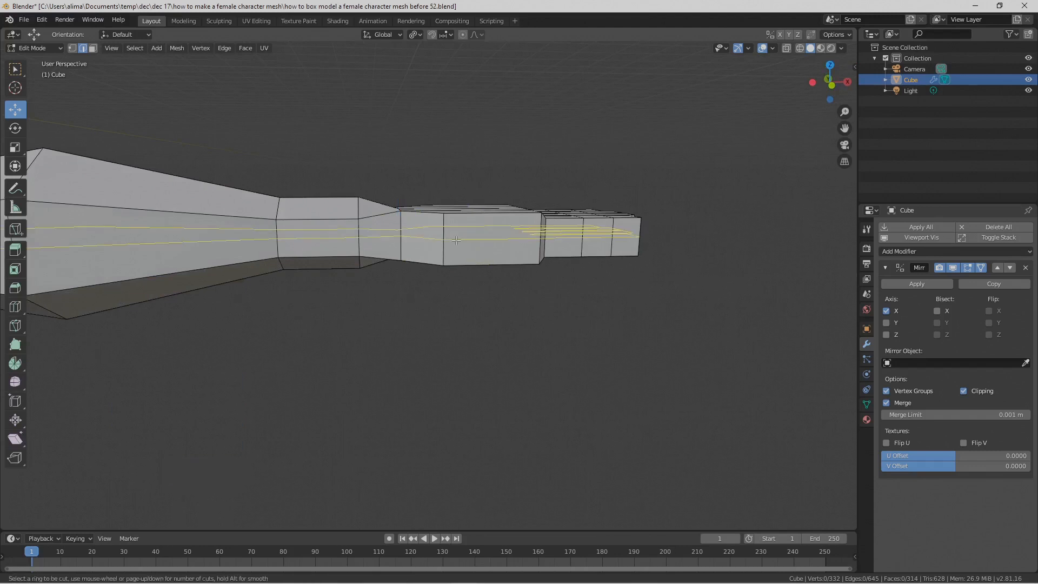
pyautogui.click(456, 240)
pyautogui.click(456, 240)
pyautogui.click(606, 377)
pyautogui.scroll(-7, 605, 378)
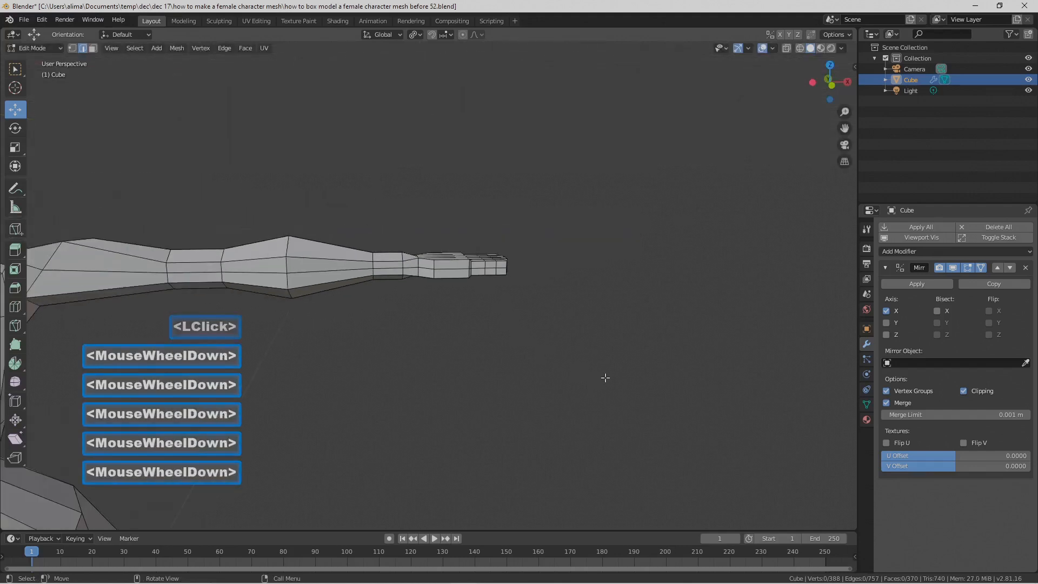
pyautogui.scroll(3, 605, 378)
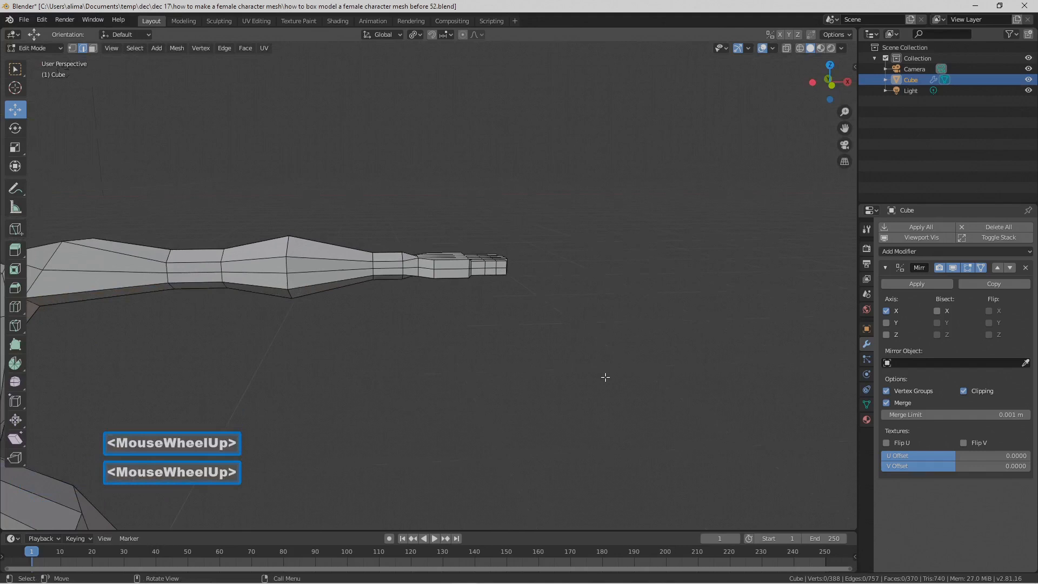
pyautogui.scroll(5, 603, 383)
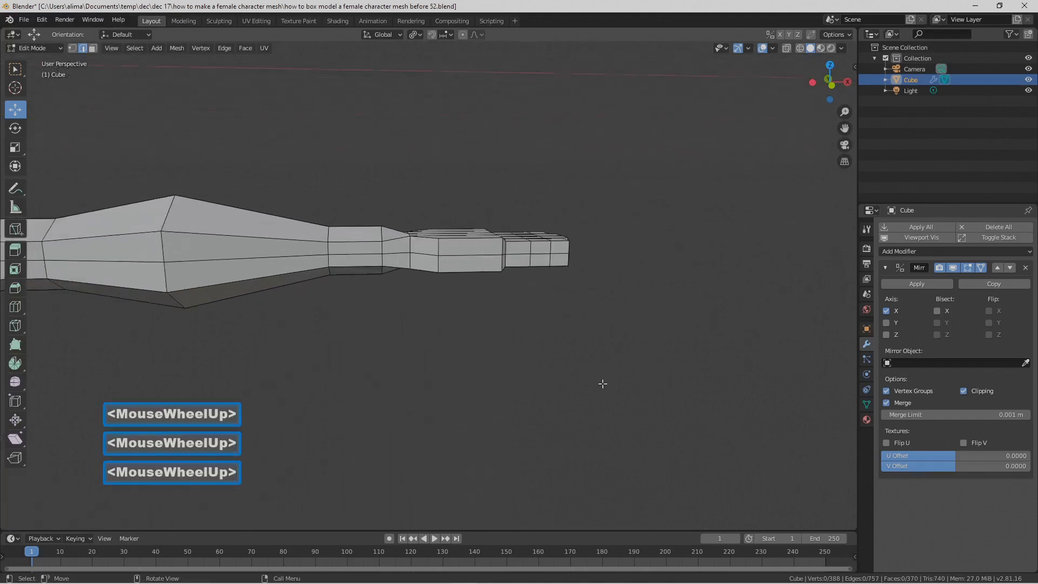
# Step: Move the lower vertical edge on the thumb side of the wrist outward along Y
pyautogui.moveTo(591, 338); pyautogui.dragTo(500, 363, button='middle')
pyautogui.click(419, 306)
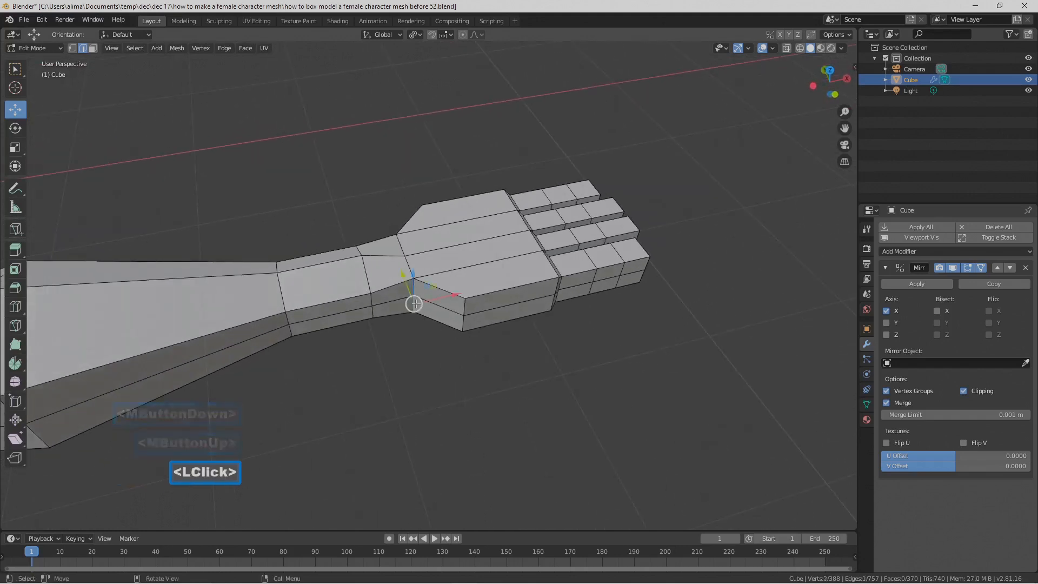
pyautogui.moveTo(401, 282); pyautogui.dragTo(418, 305)
pyautogui.moveTo(417, 306); pyautogui.dragTo(419, 308, button='middle')
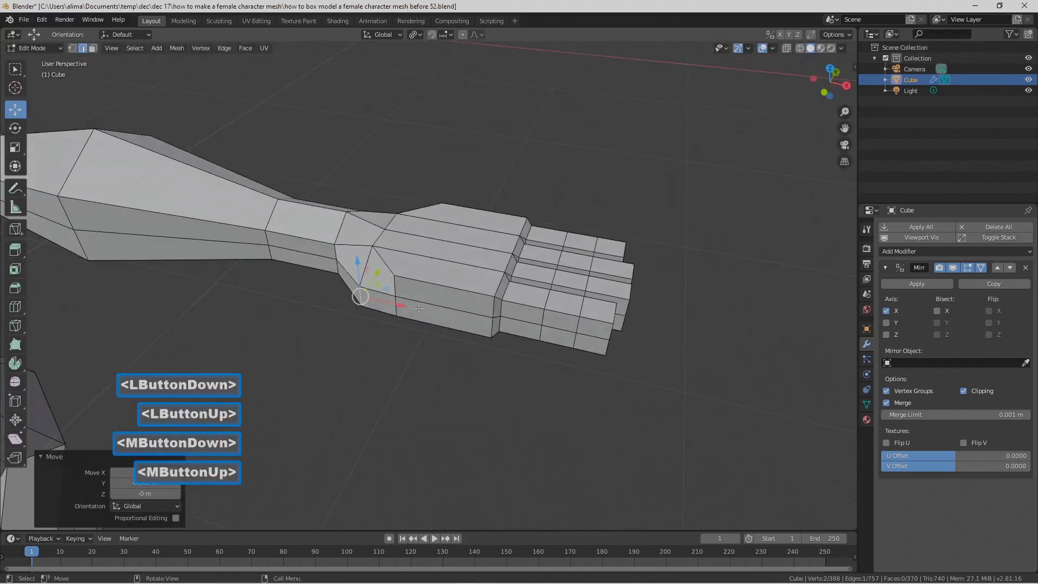
# Step: Extrude the lower side face of the hand block on the thumb side by -0.273 m along Y
pyautogui.click(449, 320)
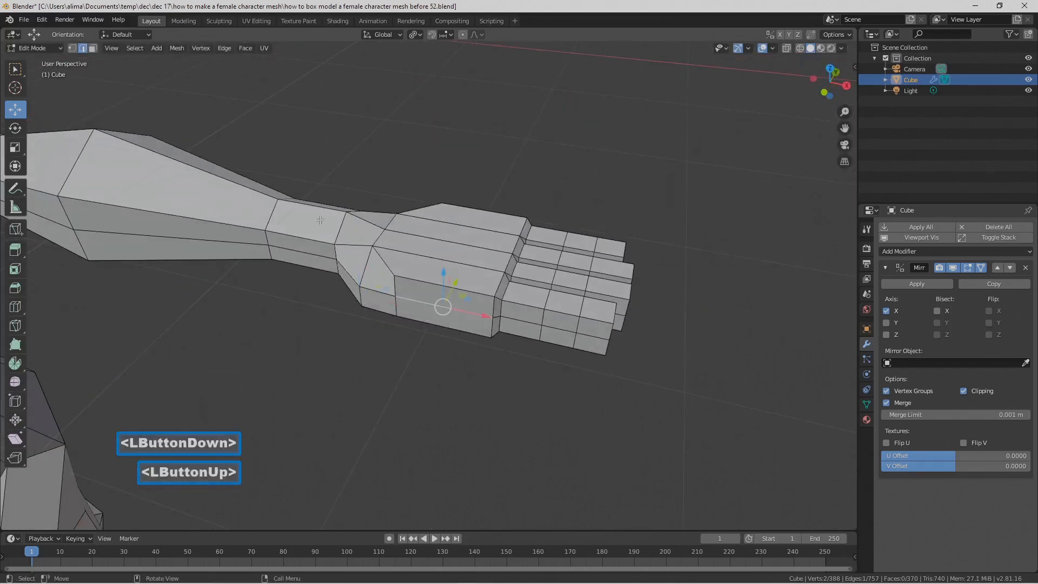
pyautogui.click(92, 48)
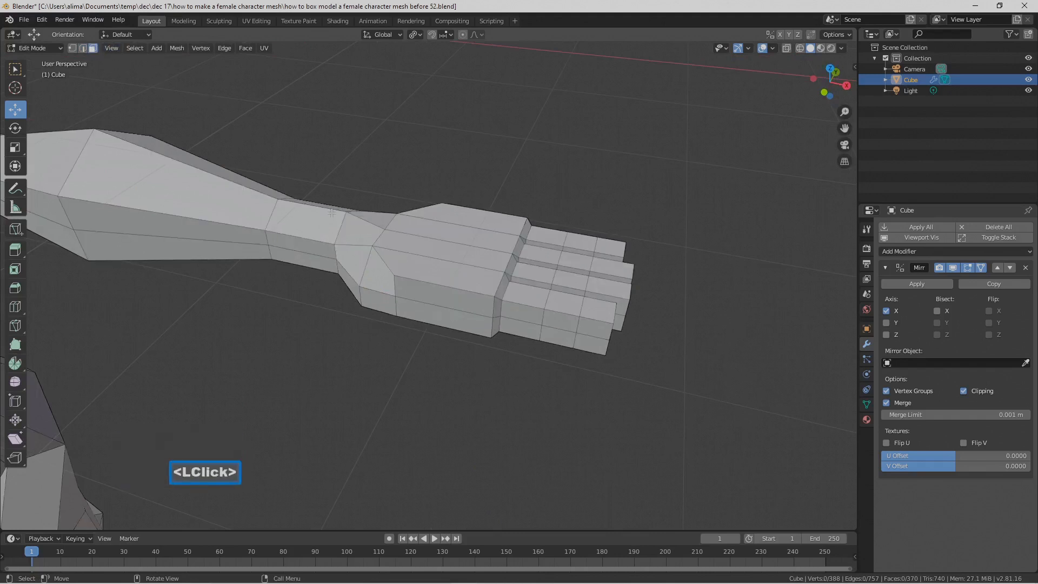
pyautogui.click(459, 320)
pyautogui.moveTo(458, 320); pyautogui.dragTo(481, 338, button='middle')
pyautogui.press('e')
pyautogui.rightClick(480, 338)
pyautogui.moveTo(439, 328); pyautogui.dragTo(430, 345)
pyautogui.moveTo(627, 450); pyautogui.dragTo(656, 429, button='middle')
# Step: Scale the extruded thumb base face to about 0.56 along X and shift it along X toward the wrist
pyautogui.press('s')
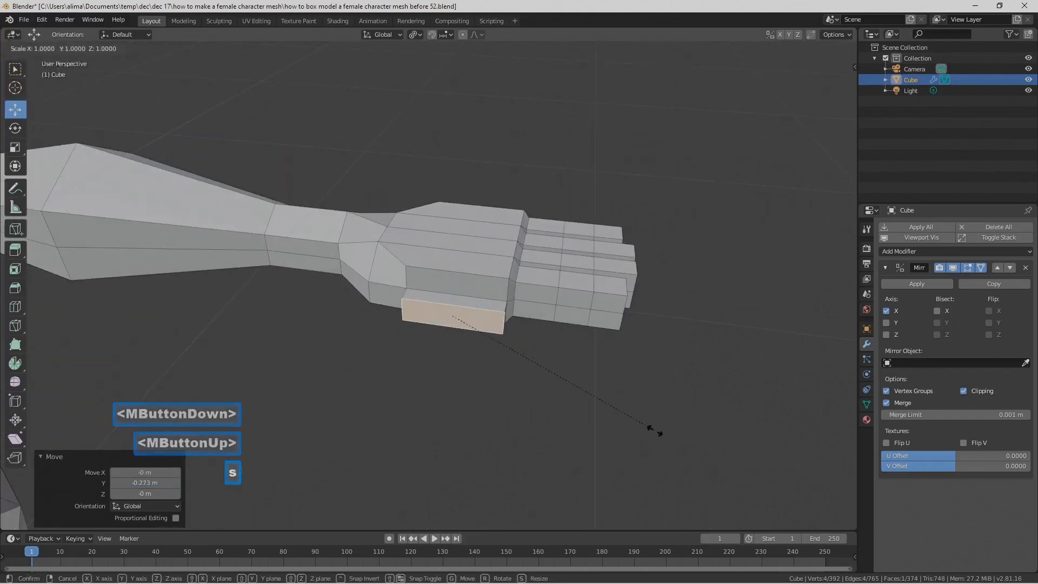
pyautogui.press('y')
pyautogui.press('z')
pyautogui.press('x')
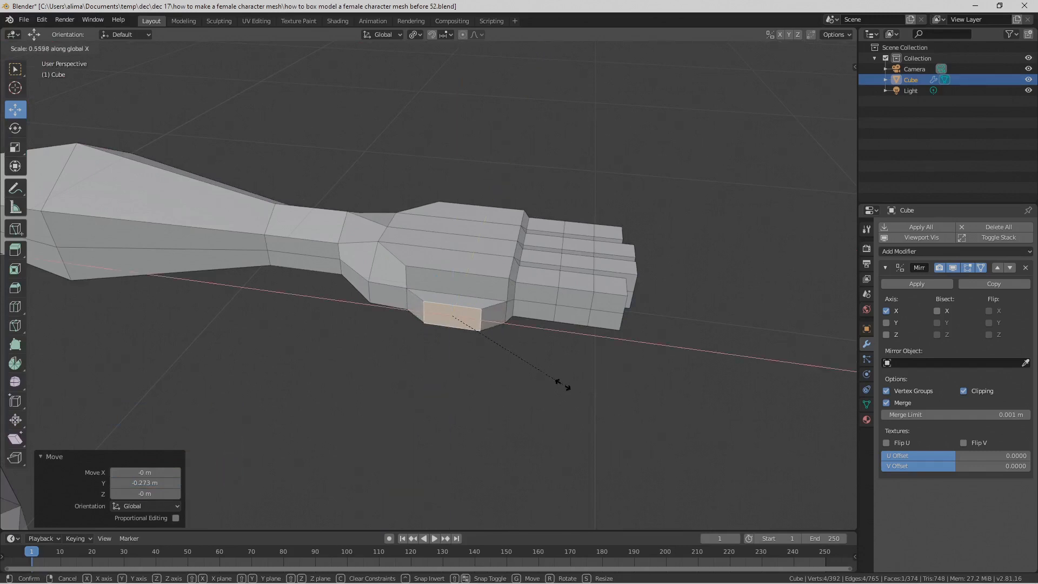
pyautogui.click(554, 384)
pyautogui.moveTo(503, 324); pyautogui.dragTo(493, 322)
pyautogui.moveTo(495, 320); pyautogui.dragTo(501, 299, button='middle')
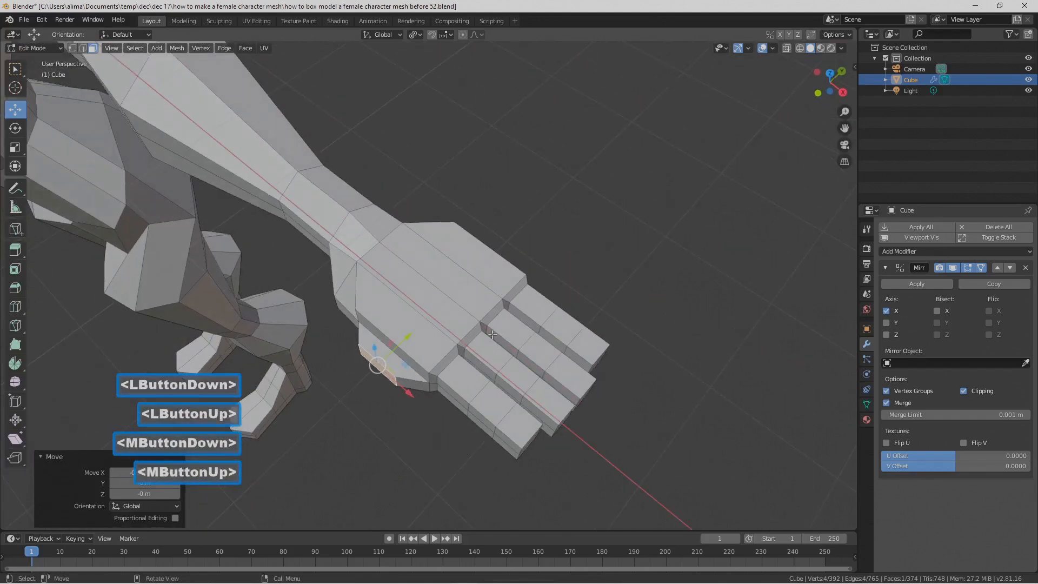
# Step: Extrude the thumb base face twice outward along negative Y, the second segment by 0.586 m
pyautogui.press('e')
pyautogui.rightClick(488, 301)
pyautogui.moveTo(412, 333); pyautogui.dragTo(387, 352)
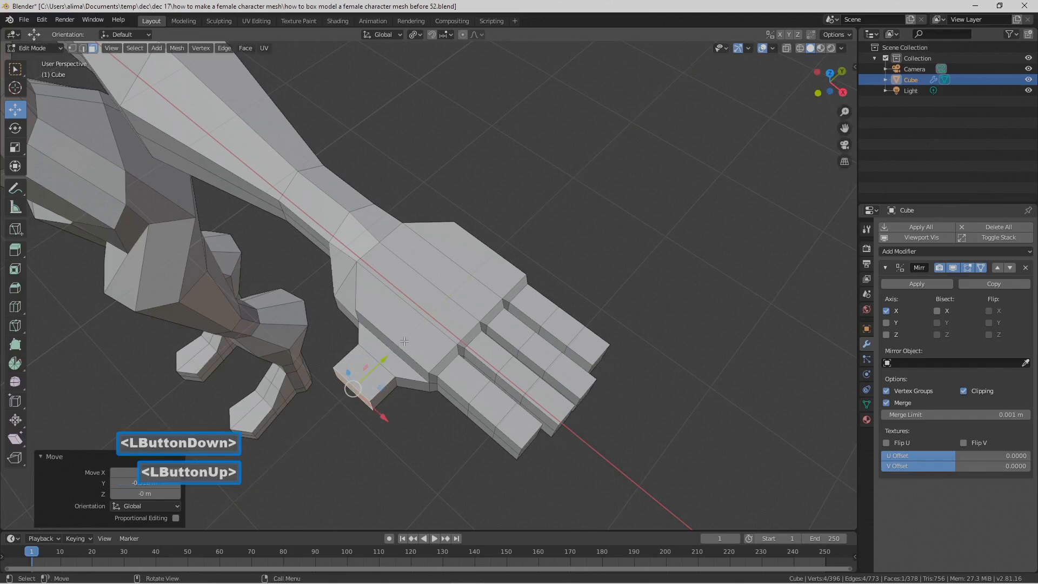
pyautogui.press('e')
pyautogui.rightClick(385, 358)
pyautogui.moveTo(385, 358); pyautogui.dragTo(357, 389)
pyautogui.moveTo(427, 427); pyautogui.dragTo(576, 456, button='middle')
# Step: Scale the thumb's end face to 0.776 to taper the tip
pyautogui.press('s')
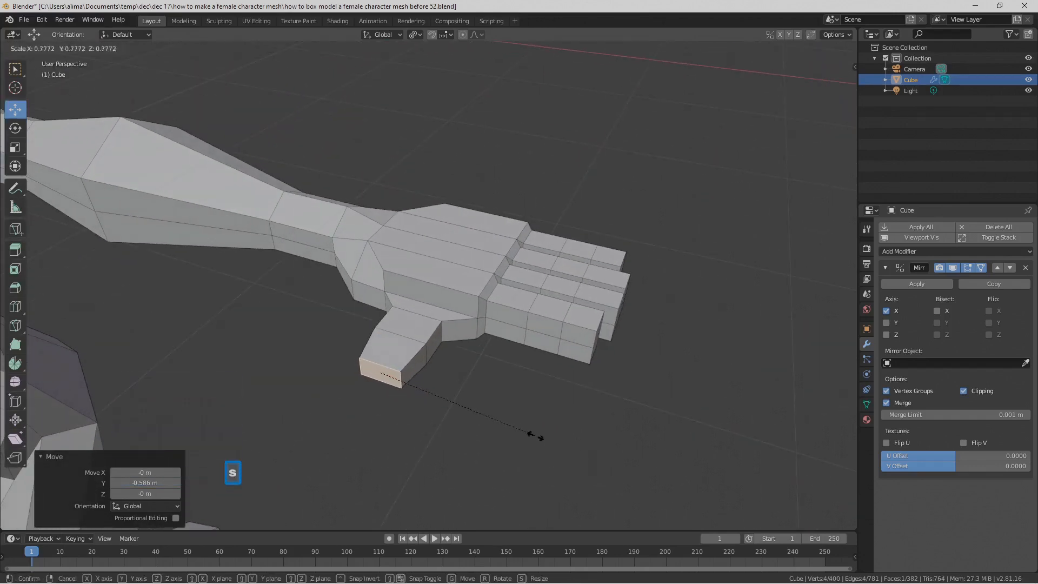
pyautogui.click(529, 425)
pyautogui.moveTo(529, 424); pyautogui.dragTo(326, 247, button='middle')
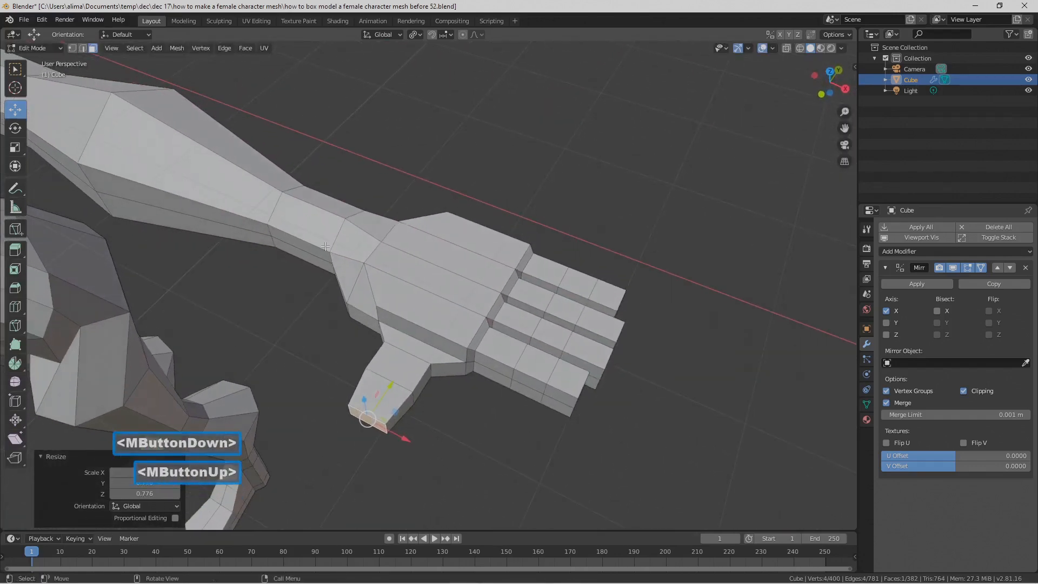
# Step: In edge selection mode, move the thumb's middle joint edge on the finger side slightly along X toward the wrist
pyautogui.click(85, 48)
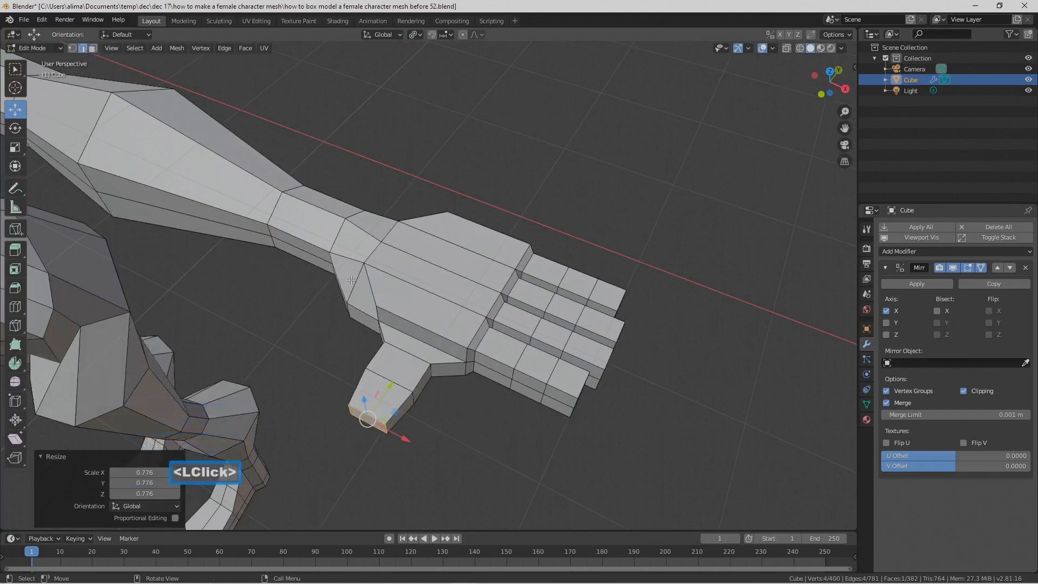
pyautogui.click(422, 400)
pyautogui.click(485, 371)
pyautogui.click(427, 395)
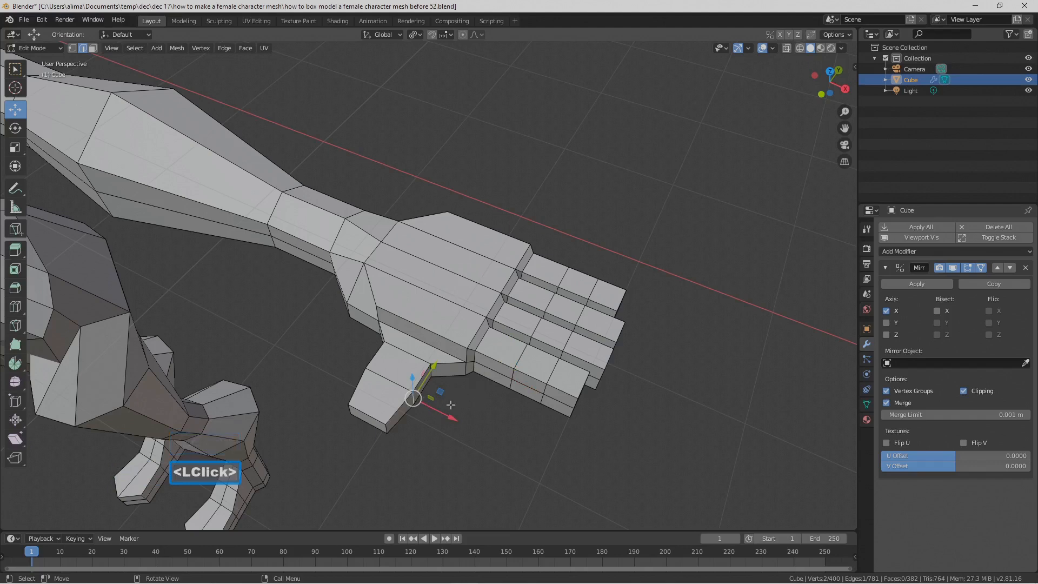
pyautogui.moveTo(449, 416); pyautogui.dragTo(441, 413)
pyautogui.moveTo(468, 417); pyautogui.dragTo(476, 373, button='middle')
pyautogui.click(609, 225)
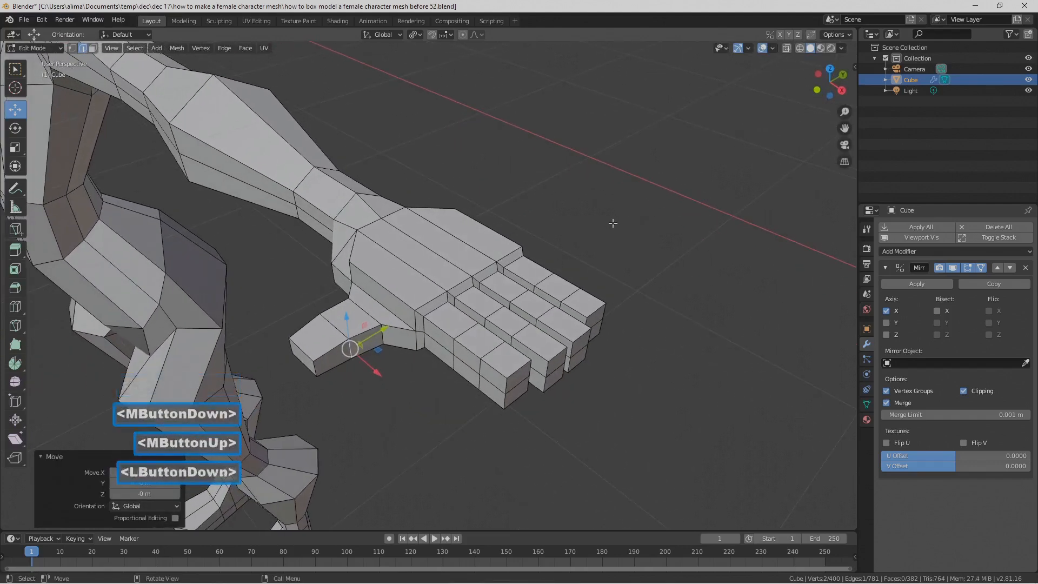
# Step: Set the transform pivot point to Median Point and save the file incrementally as number 53
pyautogui.click(415, 35)
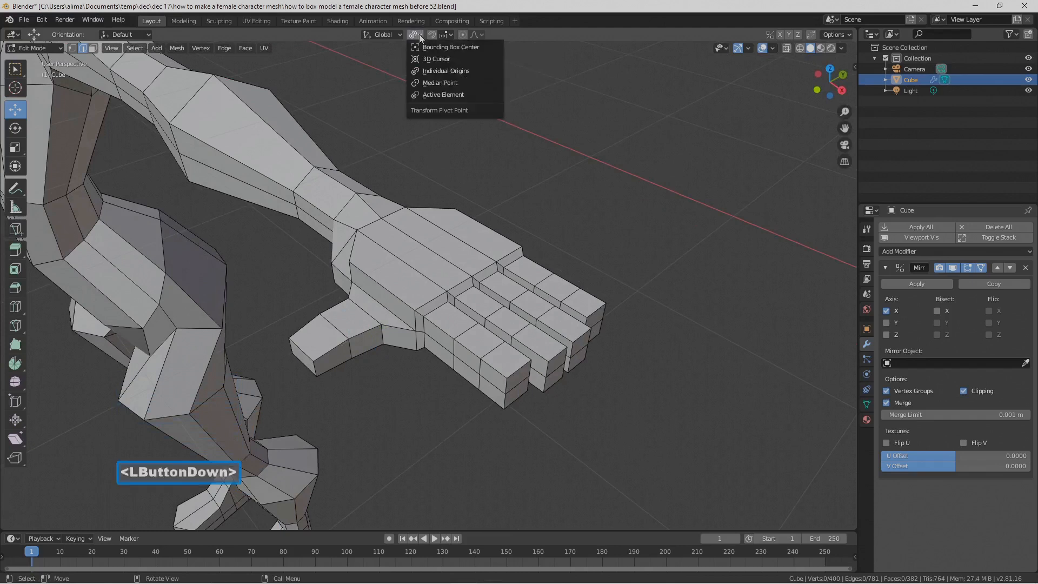
pyautogui.click(481, 82)
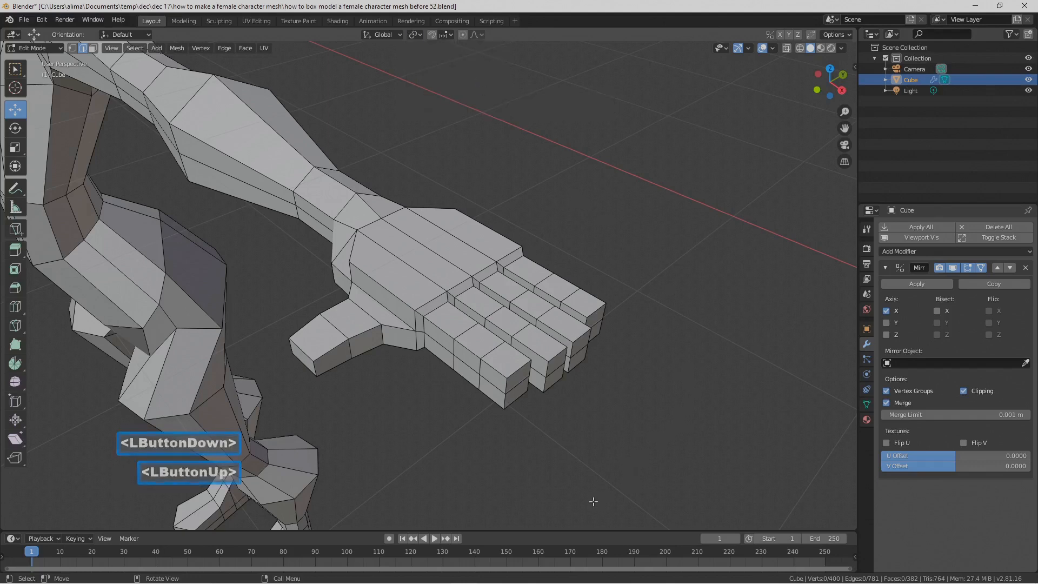
pyautogui.press('Pause')
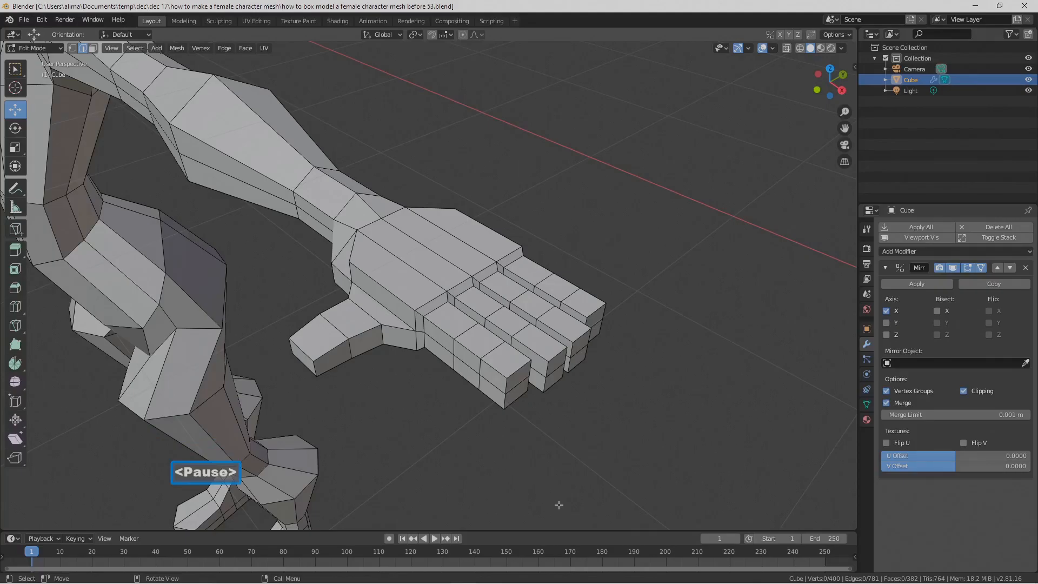
# Step: Show the whole character in the front orthographic view
pyautogui.scroll(-9, 593, 408)
pyautogui.moveTo(452, 354); pyautogui.dragTo(553, 296, button='middle')
pyautogui.scroll(-1, 476, 320)
pyautogui.scroll(-1, 477, 321)
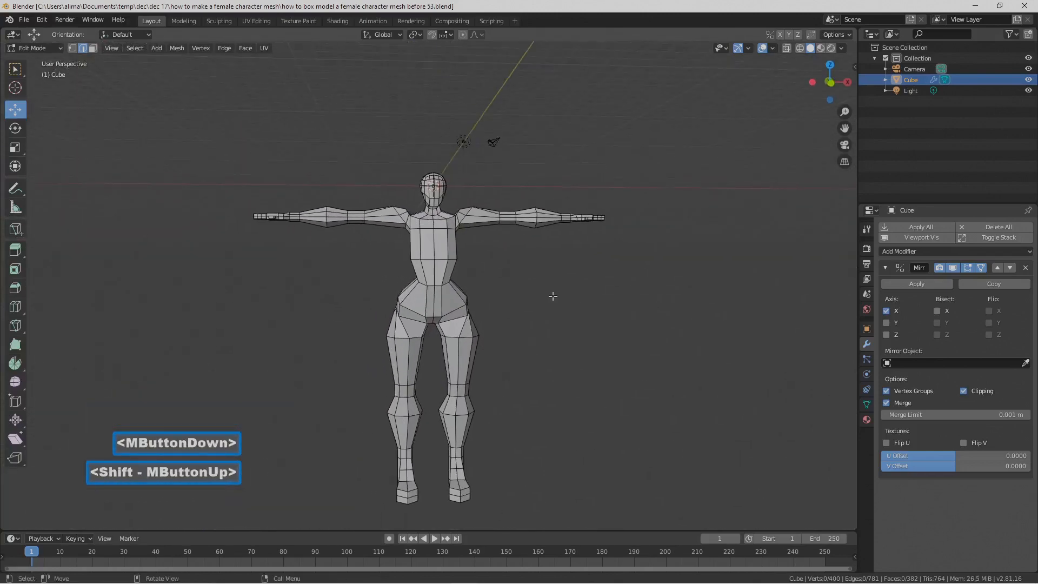
pyautogui.scroll(1, 461, 217)
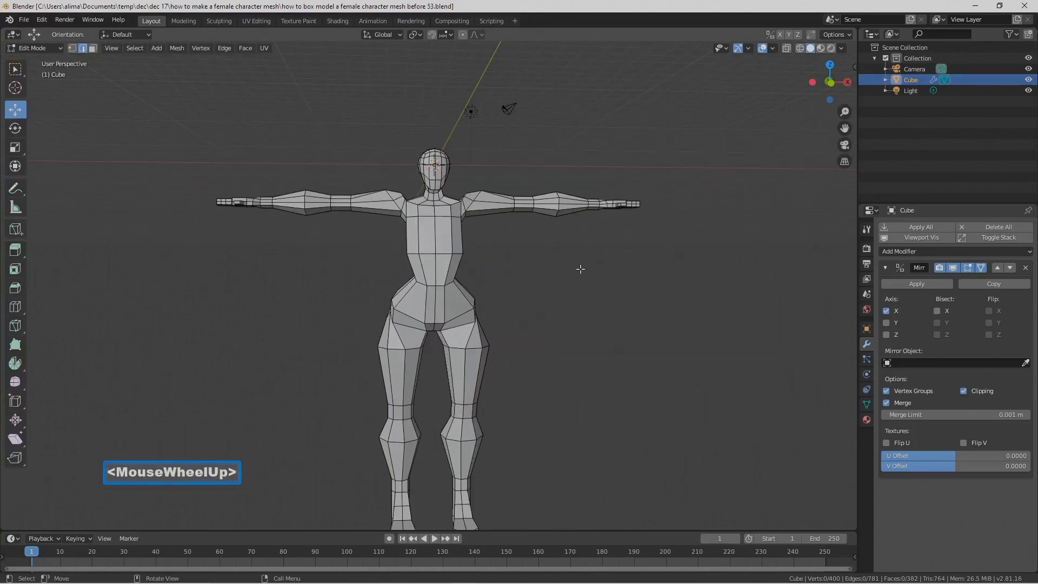
pyautogui.click(116, 50)
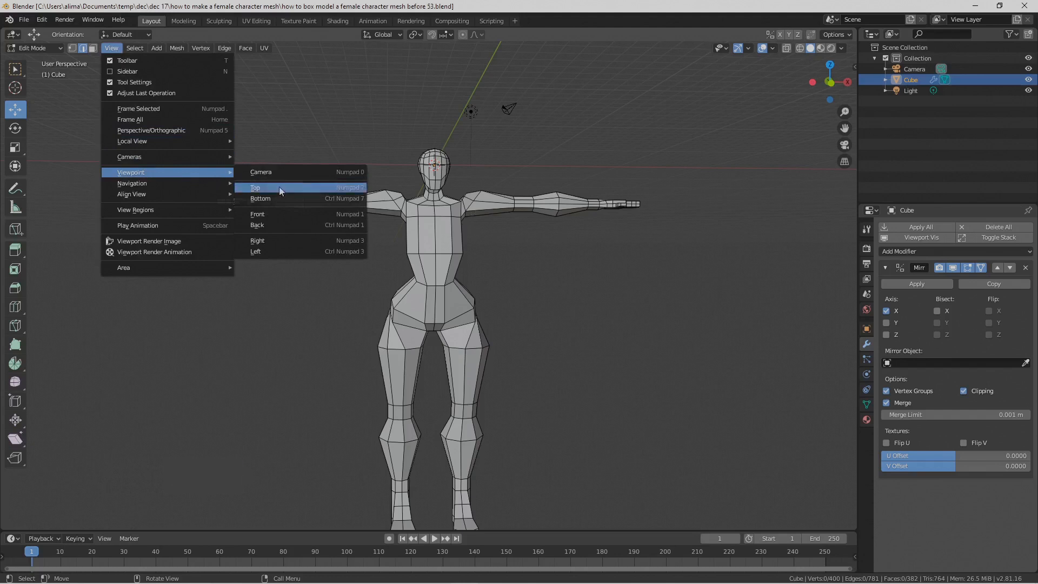
pyautogui.click(296, 214)
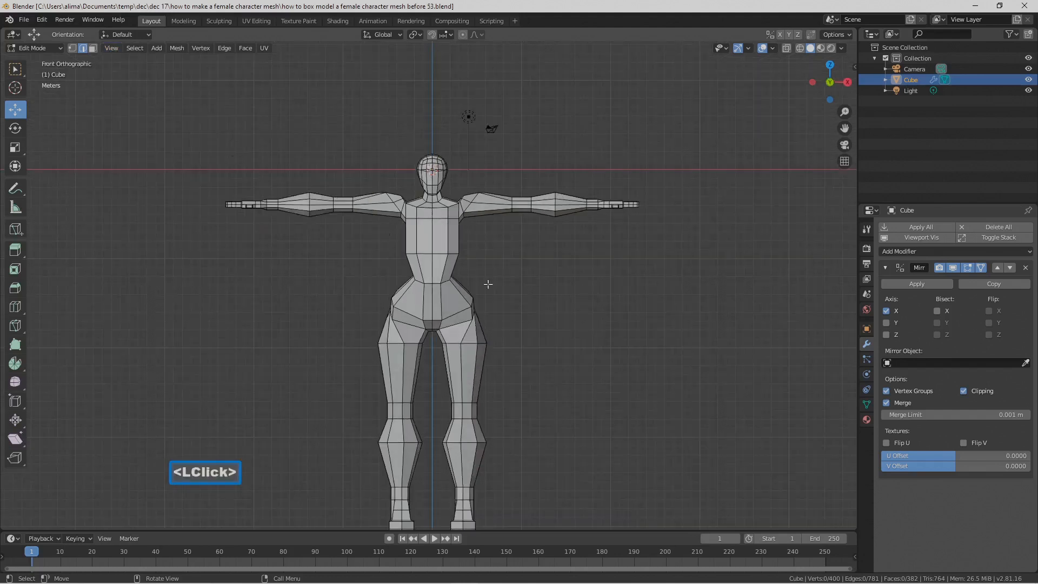
pyautogui.keyDown('shift'); pyautogui.moveTo(567, 350); pyautogui.dragTo(564, 325, button='middle'); pyautogui.keyUp('shift')
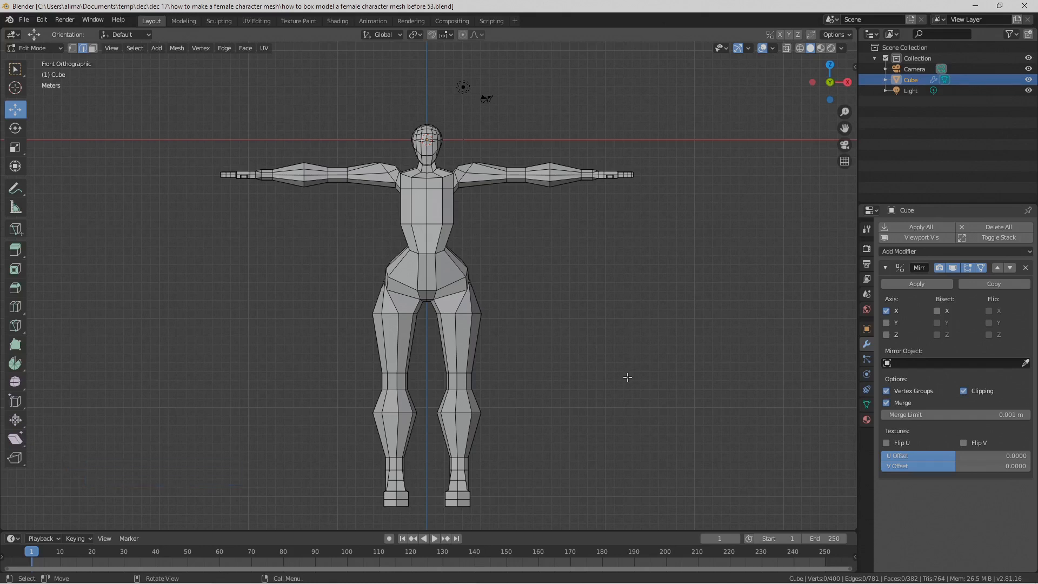
# Step: Save the file incrementally as number 54 and switch to face selection mode with wireframe shading
pyautogui.press('Pause')
pyautogui.click(93, 48)
pyautogui.press('z')
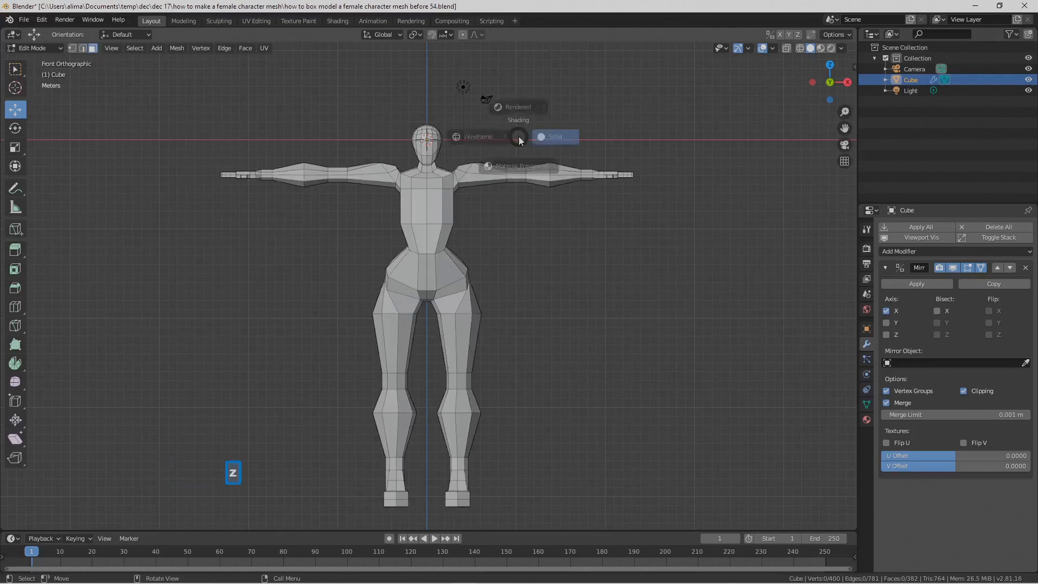
pyautogui.click(448, 135)
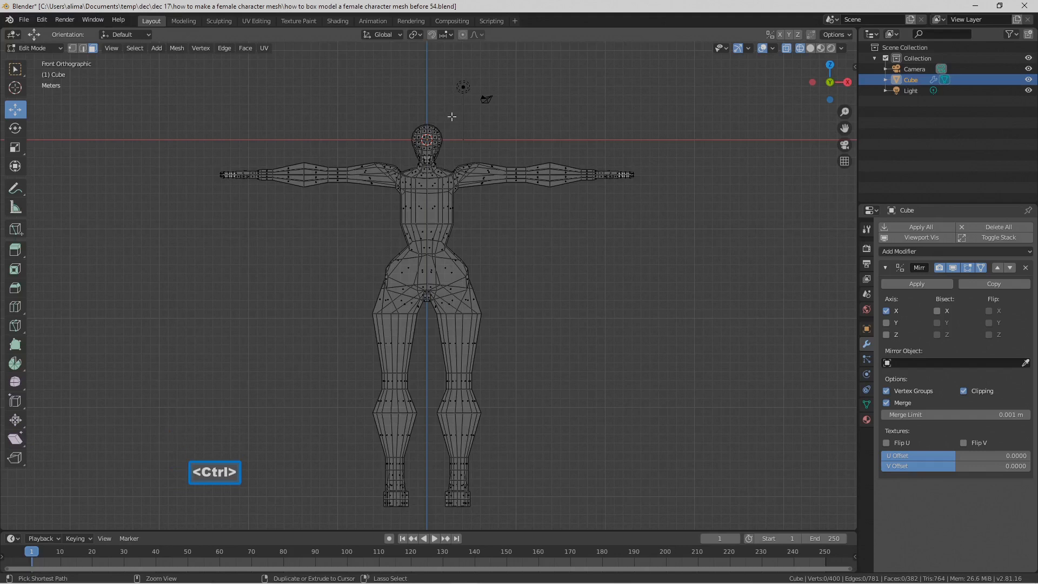
# Step: Select all faces of the head and neck, front and back, leaving out the upper-chest faces below the neck
pyautogui.keyDown('ctrl'); pyautogui.moveTo(452, 116); pyautogui.dragTo(427, 103, button='right'); pyautogui.keyUp('ctrl')
pyautogui.keyDown('ctrl'); pyautogui.moveTo(409, 139); pyautogui.dragTo(410, 159, button='right'); pyautogui.keyUp('ctrl')
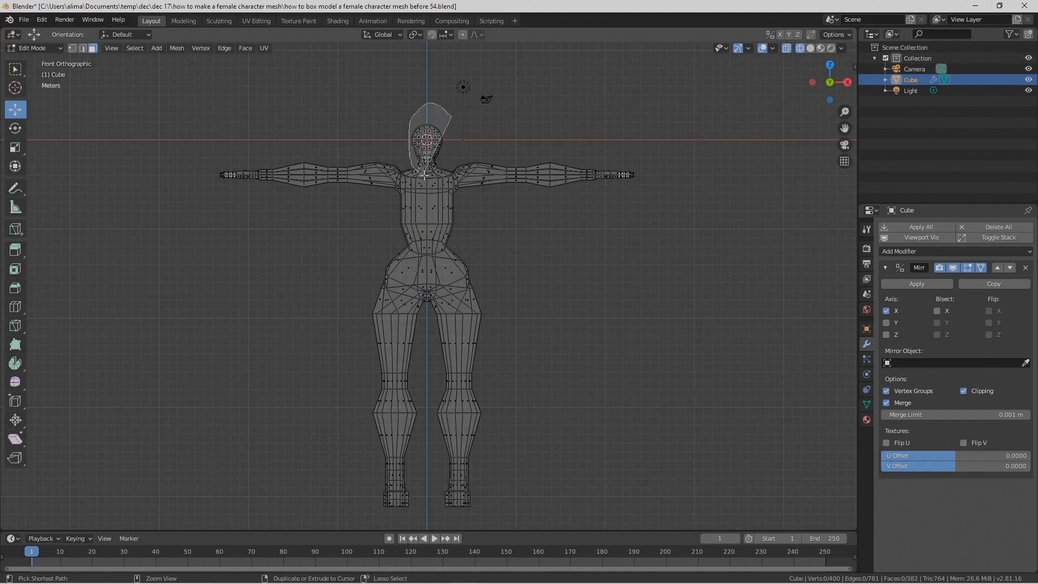
pyautogui.keyDown('ctrl'); pyautogui.moveTo(451, 155); pyautogui.dragTo(462, 142, button='right'); pyautogui.keyUp('ctrl')
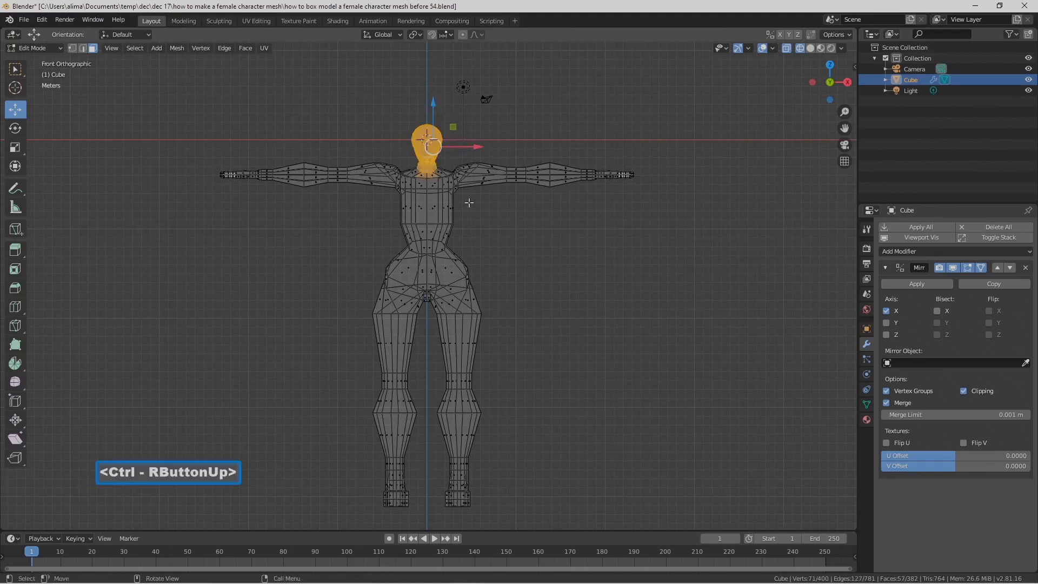
pyautogui.scroll(2, 469, 202)
pyautogui.press('c')
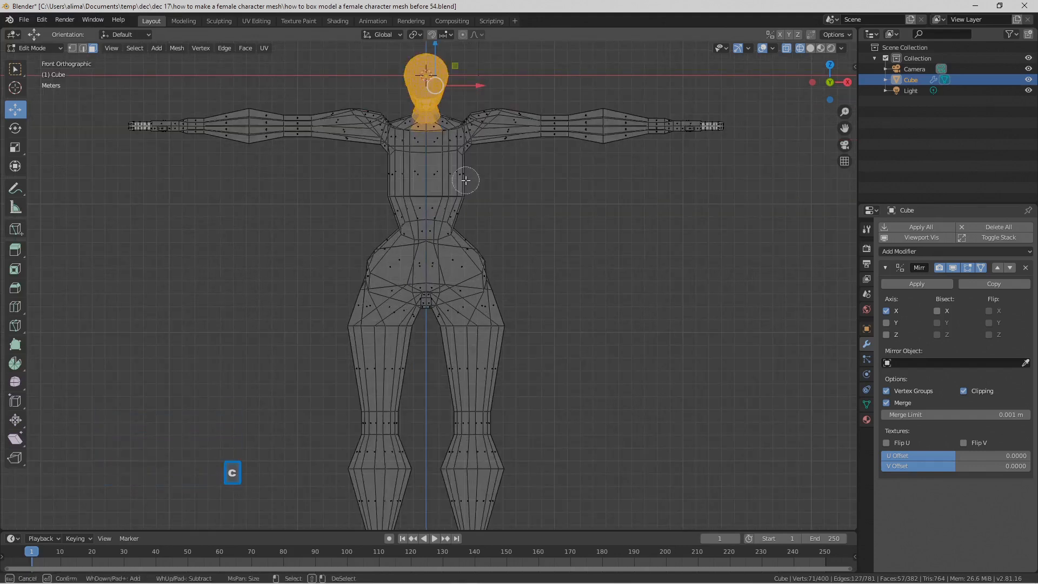
pyautogui.moveTo(460, 171); pyautogui.dragTo(445, 142, button='middle')
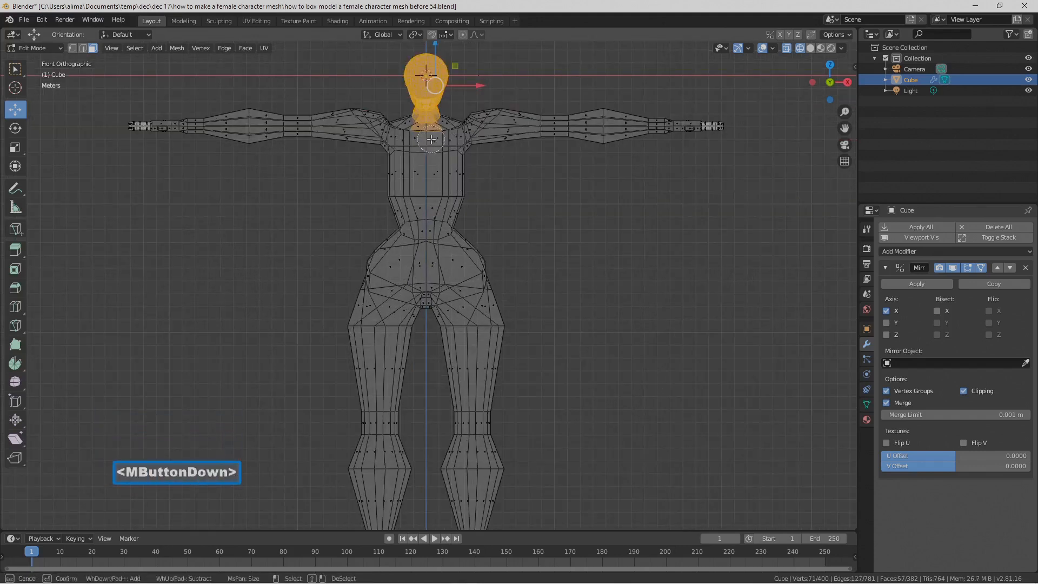
pyautogui.moveTo(419, 135); pyautogui.dragTo(419, 135, button='middle')
pyautogui.rightClick(451, 151)
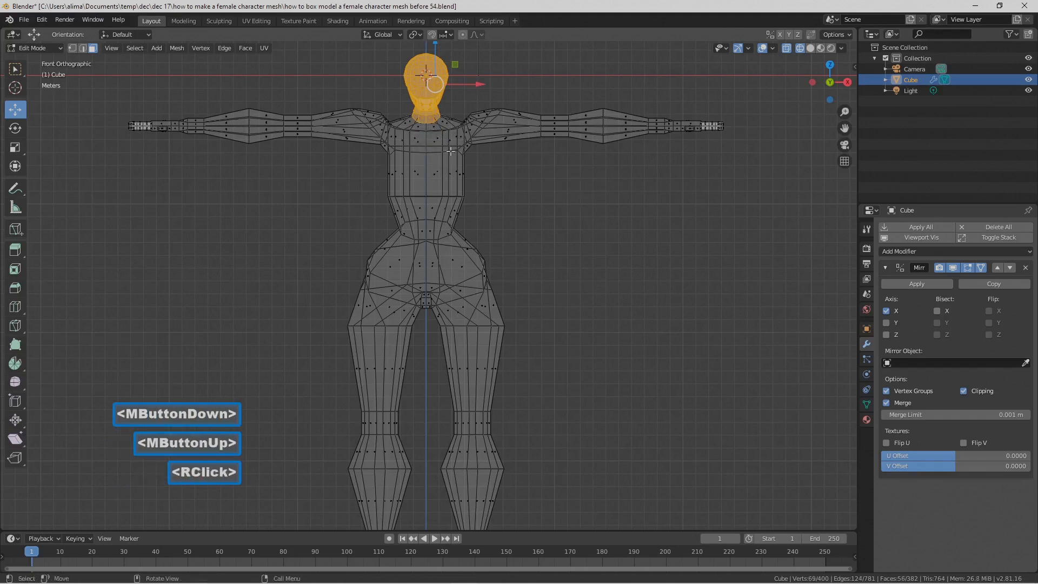
# Step: Switch to solid shading and invert the selection to the body, arms and legs
pyautogui.press('z')
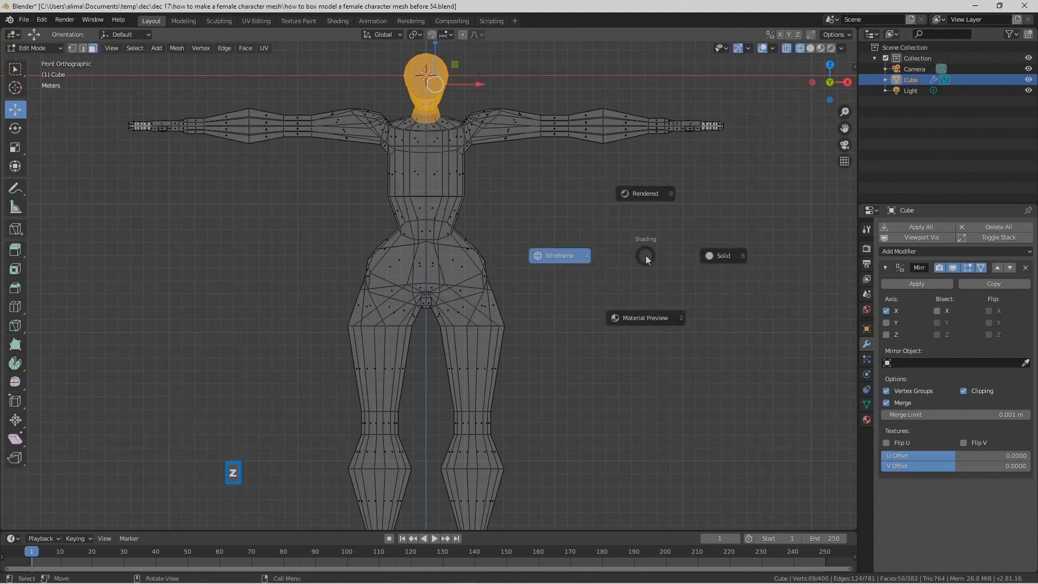
pyautogui.click(725, 256)
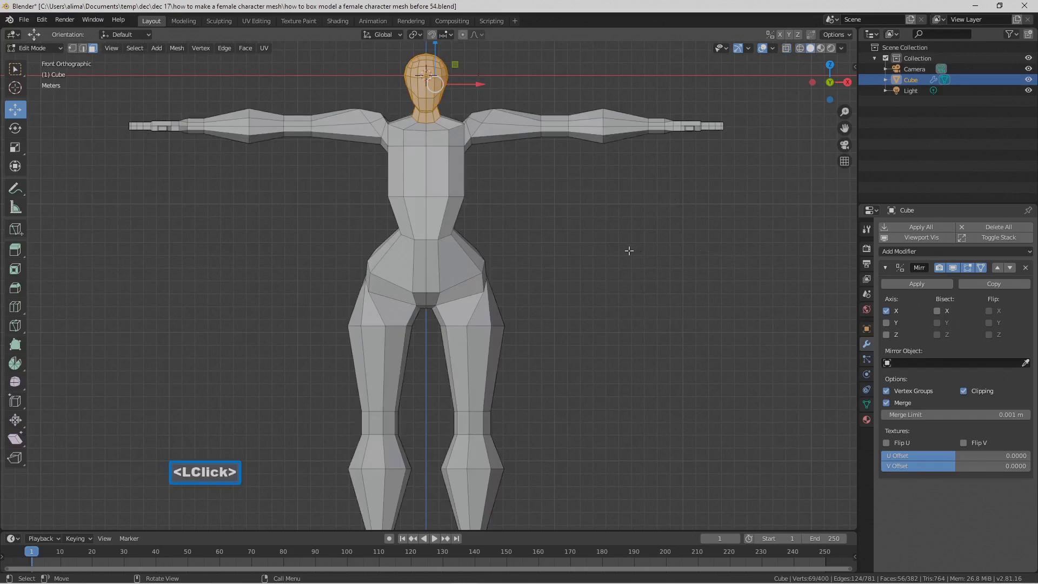
pyautogui.press('ctrl')
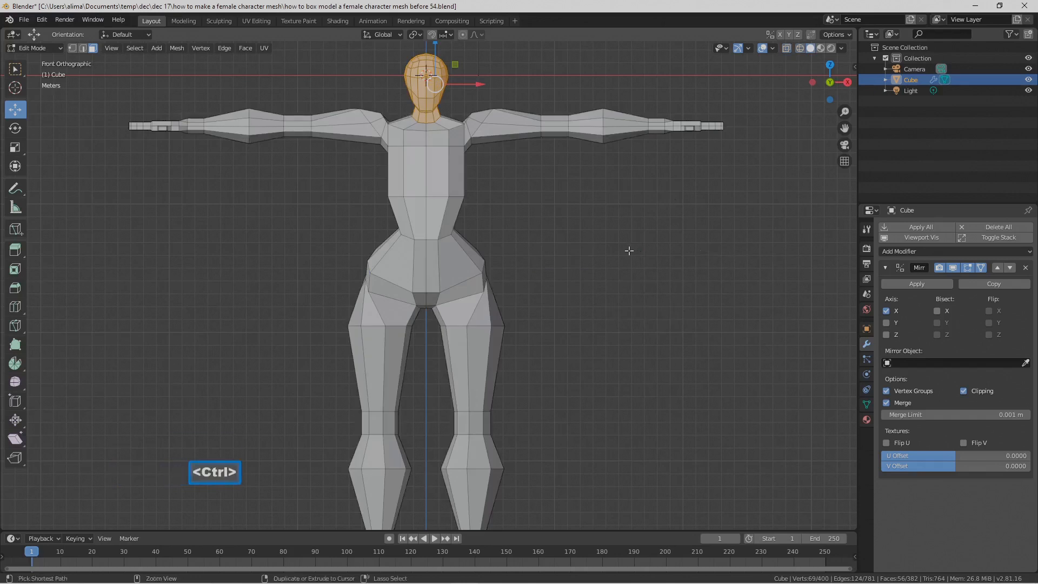
pyautogui.hotkey('ctrl', 'i')
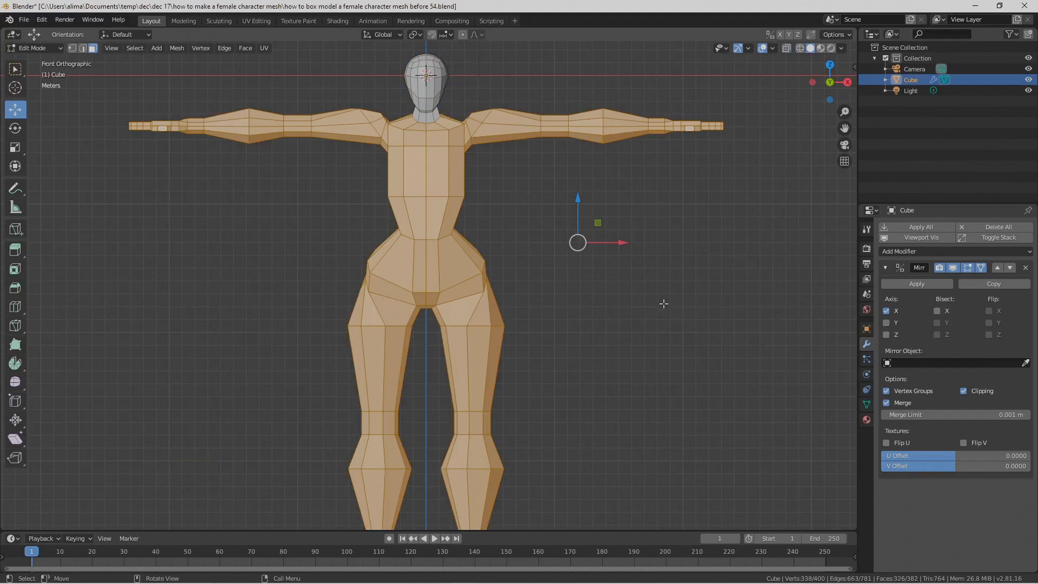
# Step: Scale the selected body down uniformly in two passes, shifting it along X back toward the centre line after each
pyautogui.press('s')
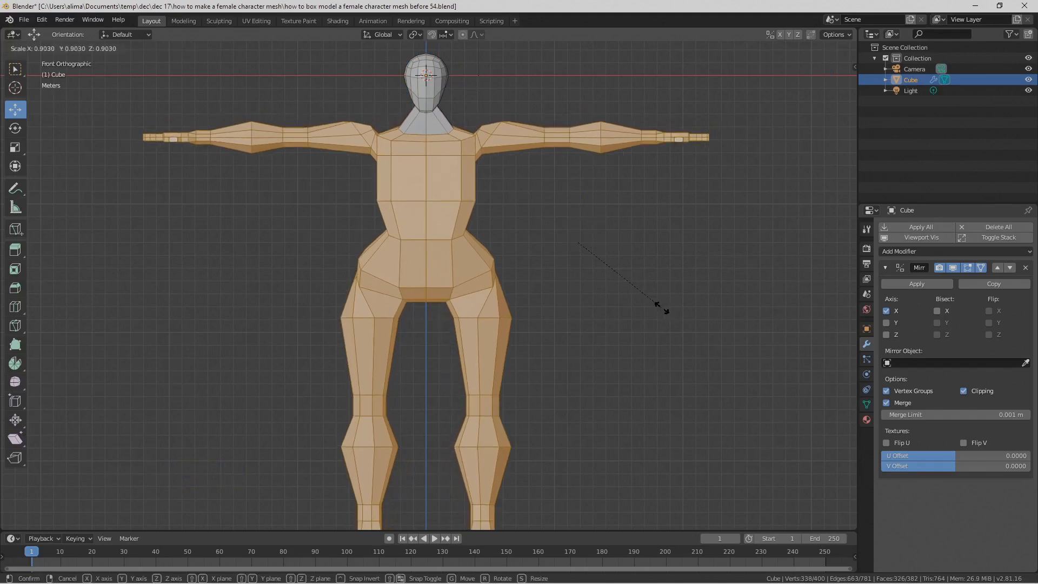
pyautogui.click(606, 276)
pyautogui.moveTo(622, 247); pyautogui.dragTo(610, 249)
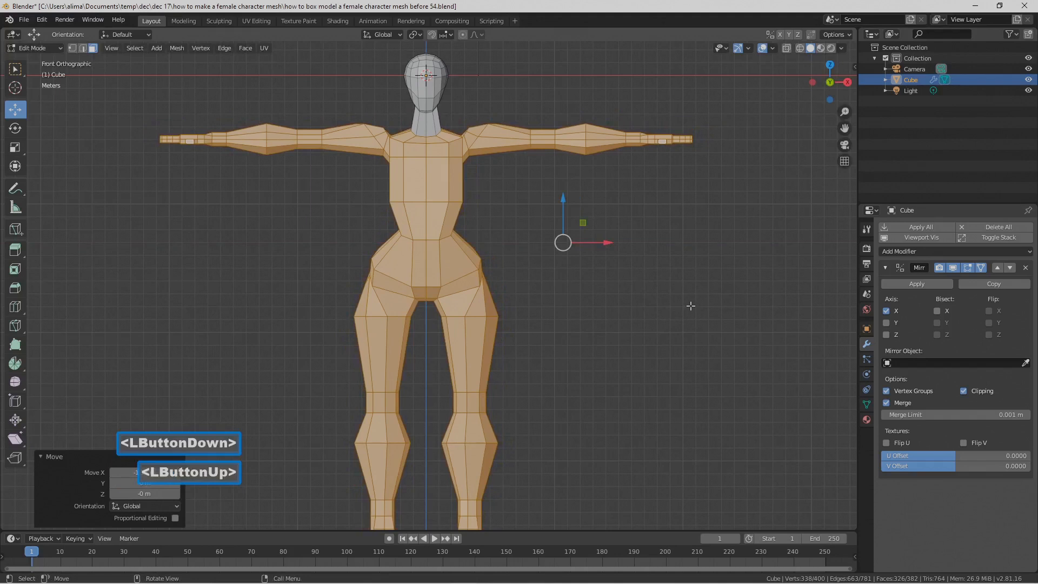
pyautogui.press('s')
pyautogui.click(673, 293)
pyautogui.moveTo(606, 243); pyautogui.dragTo(593, 249)
# Step: Raise the scaled body about 1.52 m along Z toward the head and deselect it
pyautogui.moveTo(547, 206); pyautogui.dragTo(551, 186)
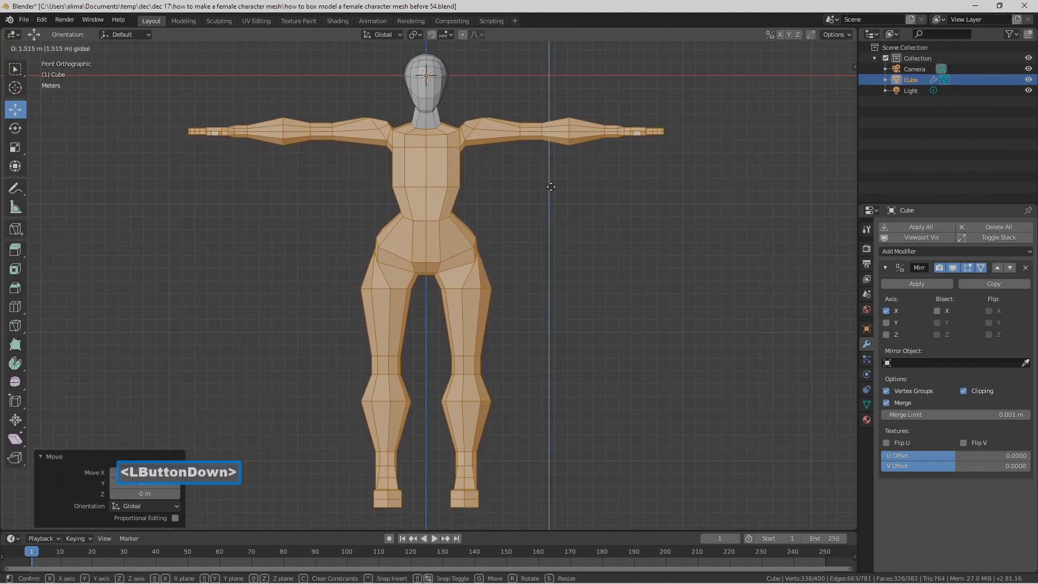
pyautogui.moveTo(551, 187); pyautogui.dragTo(551, 187)
pyautogui.moveTo(594, 240); pyautogui.dragTo(608, 271, button='middle')
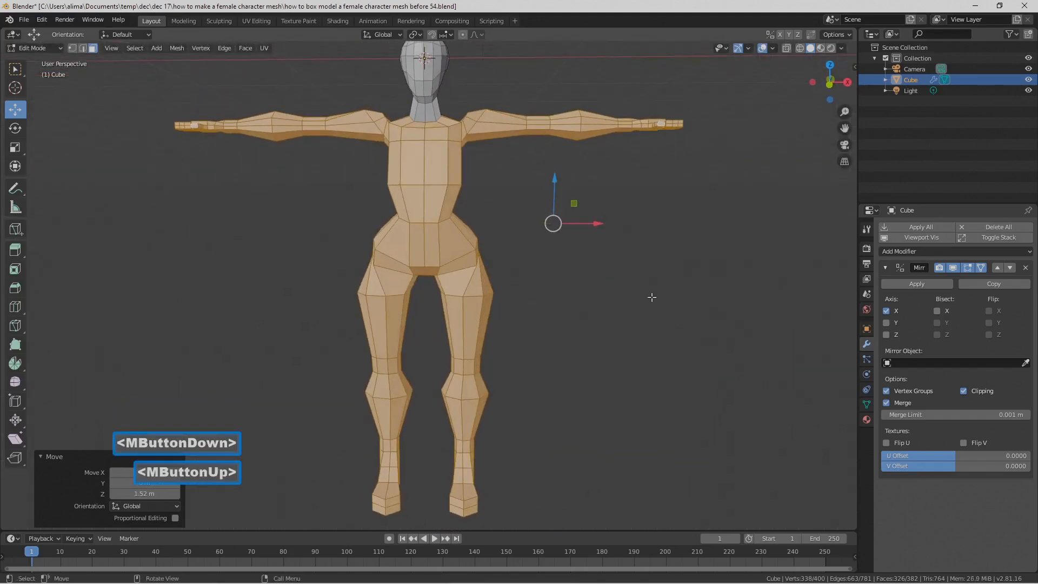
pyautogui.click(651, 297)
# Step: Show the whole character and save the file incrementally as number 56
pyautogui.scroll(-1, 652, 297)
pyautogui.moveTo(651, 297)
pyautogui.mouseDown(button='middle')
pyautogui.moveTo(515, 287)
pyautogui.moveTo(466, 313)
pyautogui.moveTo(650, 282)
pyautogui.moveTo(635, 290)
pyautogui.moveTo(639, 302)
pyautogui.mouseUp(button='middle')
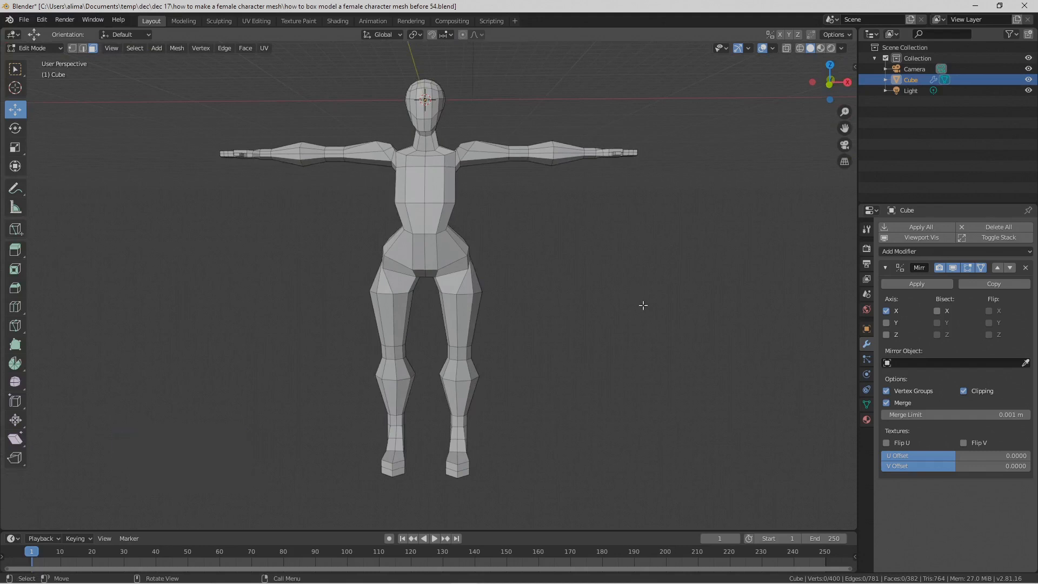
pyautogui.press('Pause')
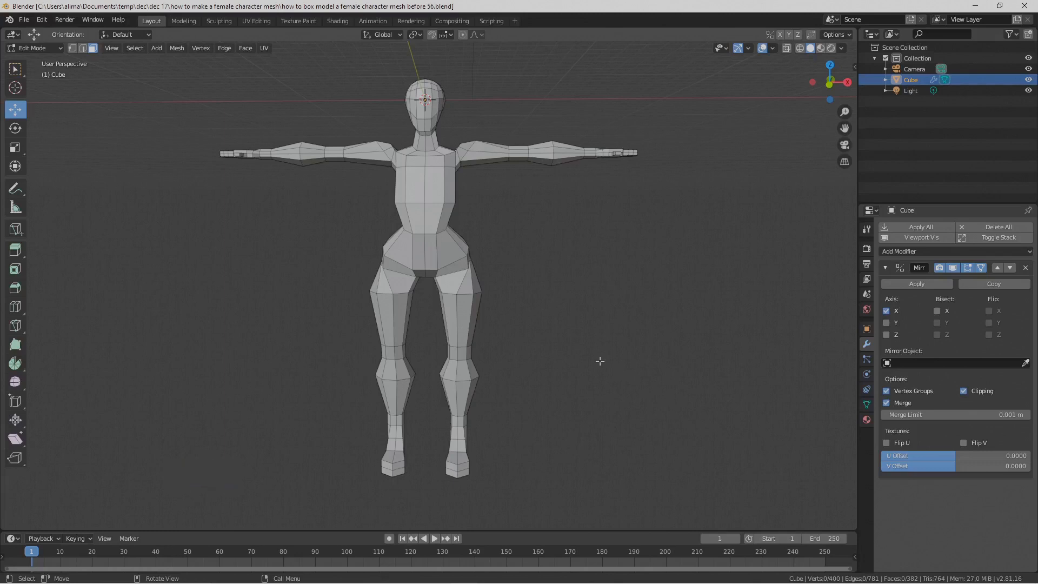
# Step: Select both lower legs from the knees down, front and back, and move them slightly down along Z
pyautogui.press('z')
pyautogui.click(528, 356)
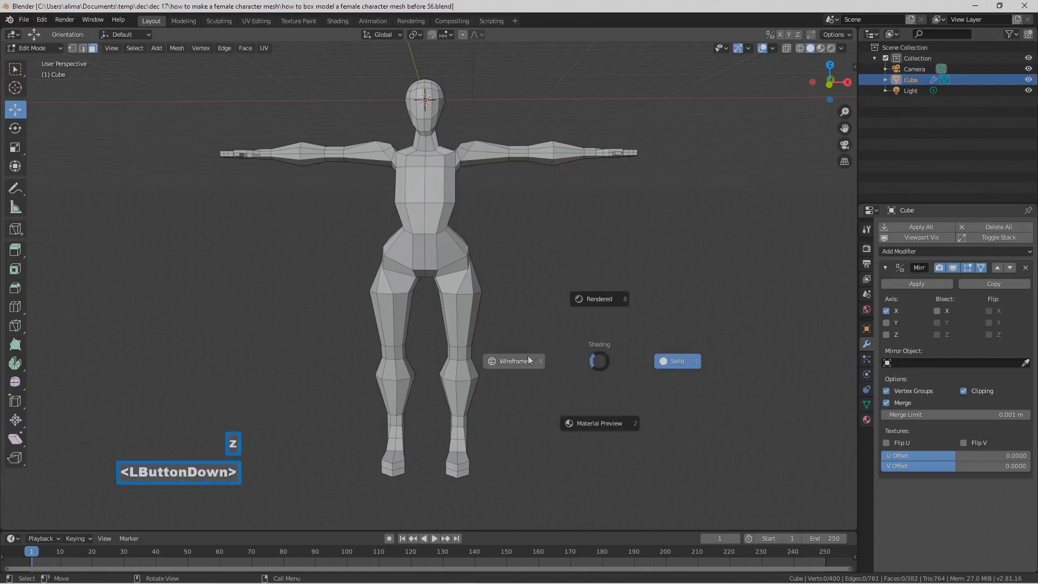
pyautogui.keyDown('ctrl'); pyautogui.moveTo(438, 335); pyautogui.dragTo(435, 354, button='right'); pyautogui.keyUp('ctrl')
pyautogui.moveTo(434, 417)
pyautogui.keyDown('ctrl'); pyautogui.mouseDown(button='right')
pyautogui.moveTo(435, 476)
pyautogui.moveTo(514, 485)
pyautogui.moveTo(536, 373)
pyautogui.moveTo(524, 336)
pyautogui.mouseUp(button='right'); pyautogui.keyUp('ctrl')
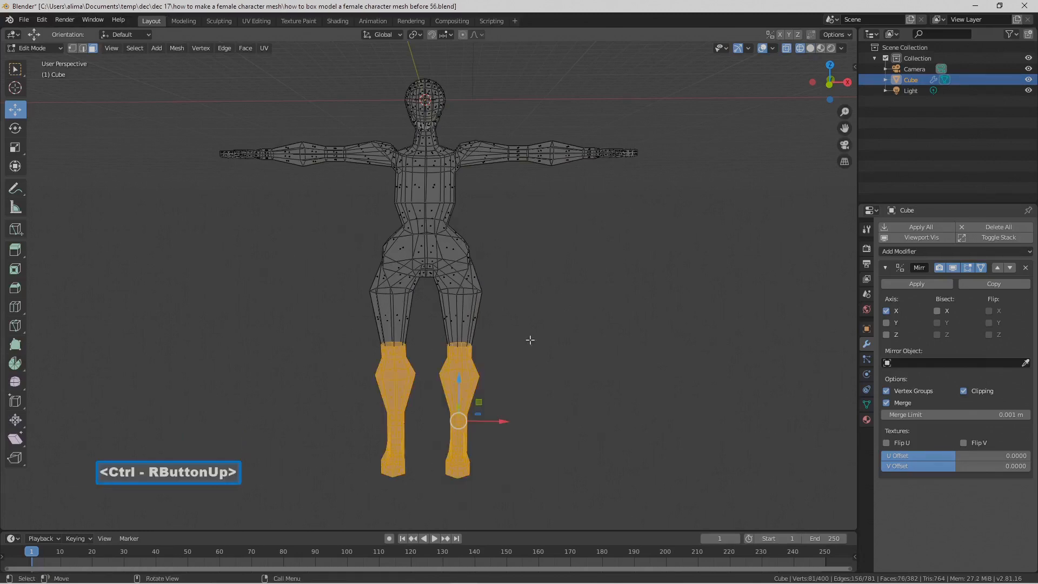
pyautogui.press('z')
pyautogui.click(655, 356)
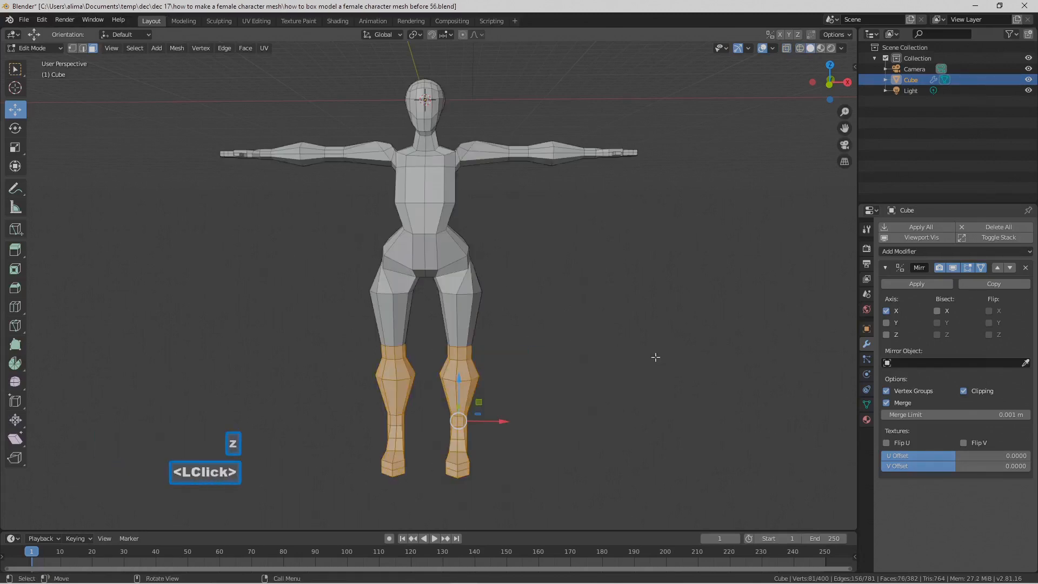
pyautogui.moveTo(459, 383); pyautogui.dragTo(454, 394)
pyautogui.click(538, 327)
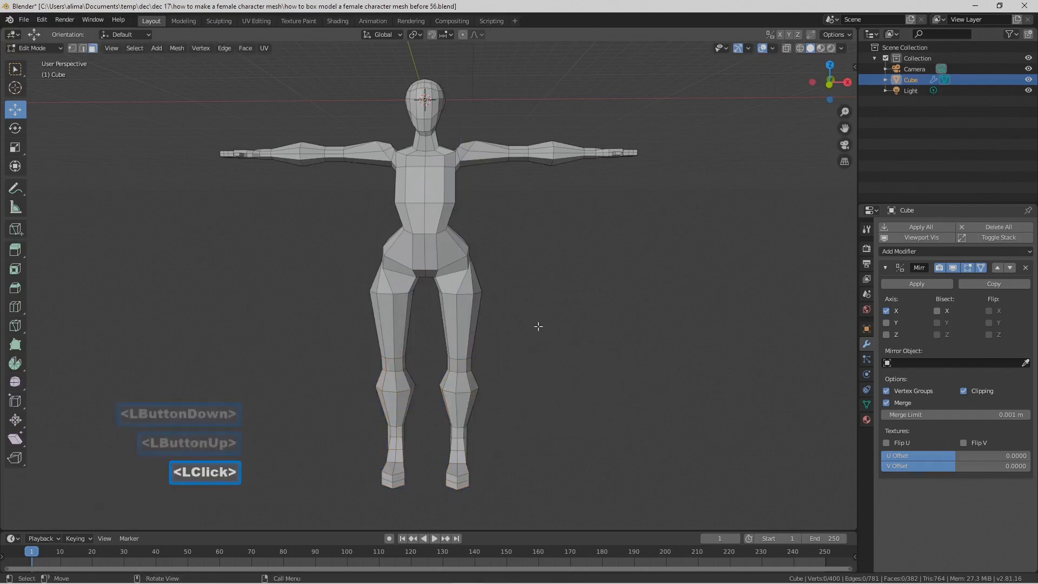
# Step: In edge selection mode, select the torso edge loop below the chest and rotate it about global X, raising its front and lowering its back
pyautogui.moveTo(559, 322); pyautogui.dragTo(535, 331, button='middle')
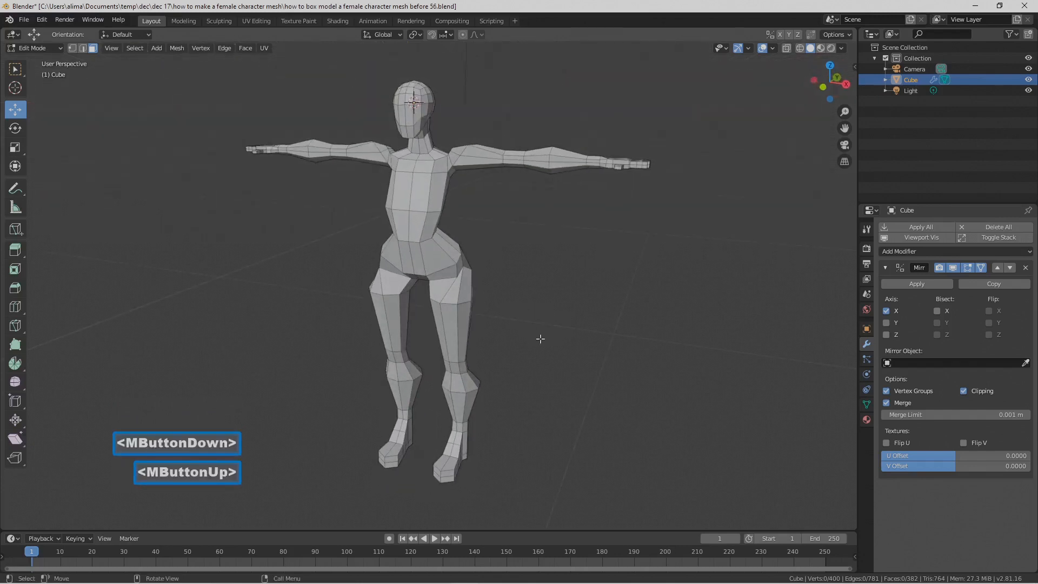
pyautogui.scroll(5, 540, 339)
pyautogui.keyDown('shift'); pyautogui.moveTo(550, 173); pyautogui.dragTo(459, 271, button='middle'); pyautogui.keyUp('shift')
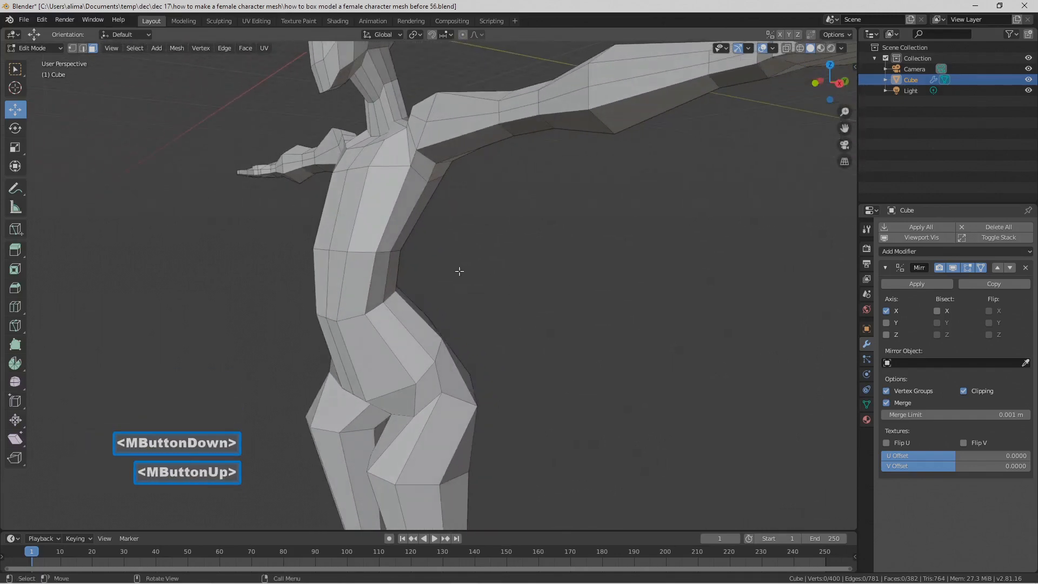
pyautogui.click(82, 48)
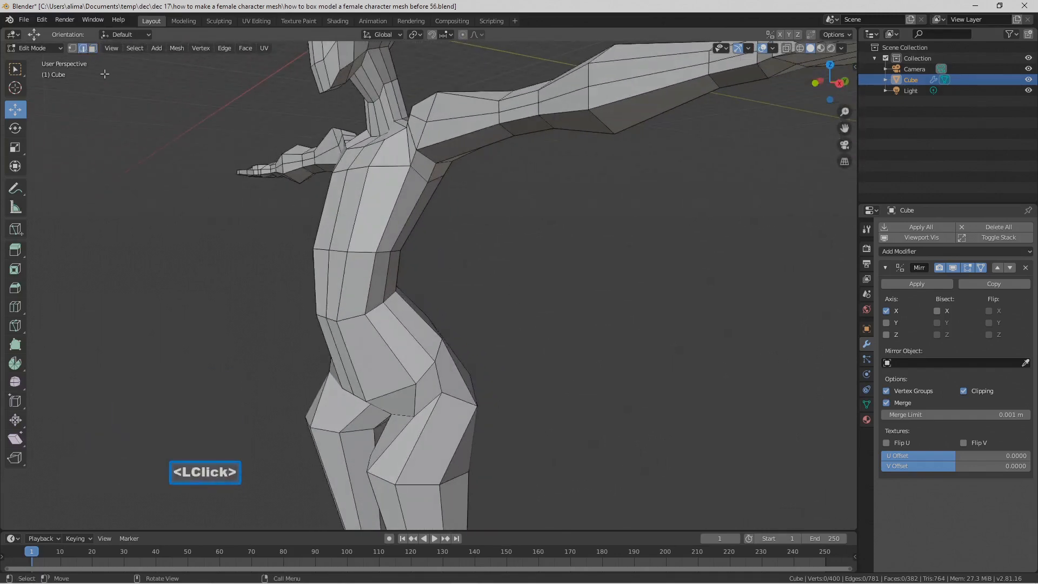
pyautogui.keyDown('alt'); pyautogui.click(356, 252); pyautogui.keyUp('alt')
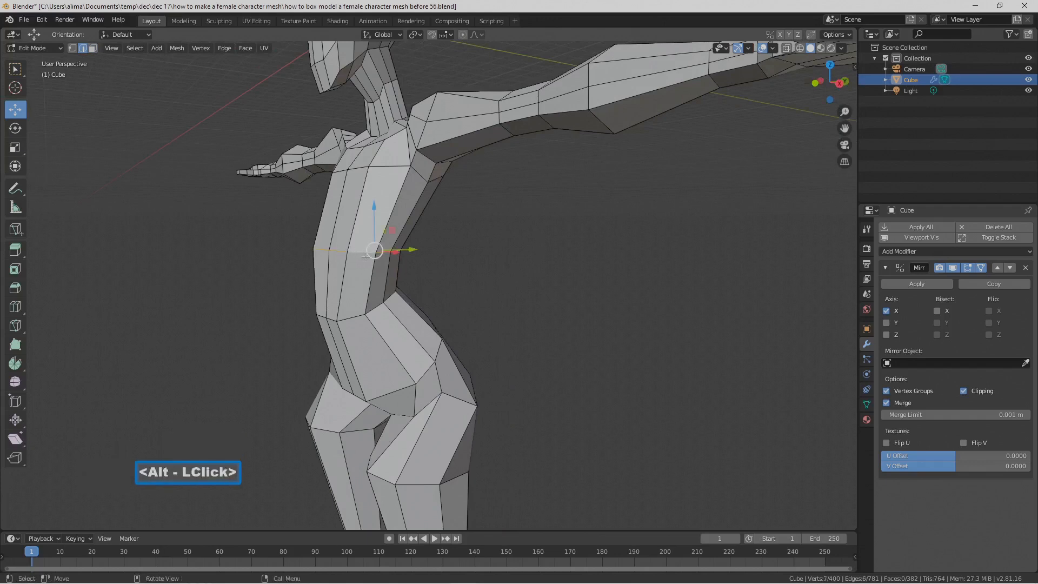
pyautogui.moveTo(362, 258); pyautogui.dragTo(416, 273, button='middle')
pyautogui.press('r')
pyautogui.press('x')
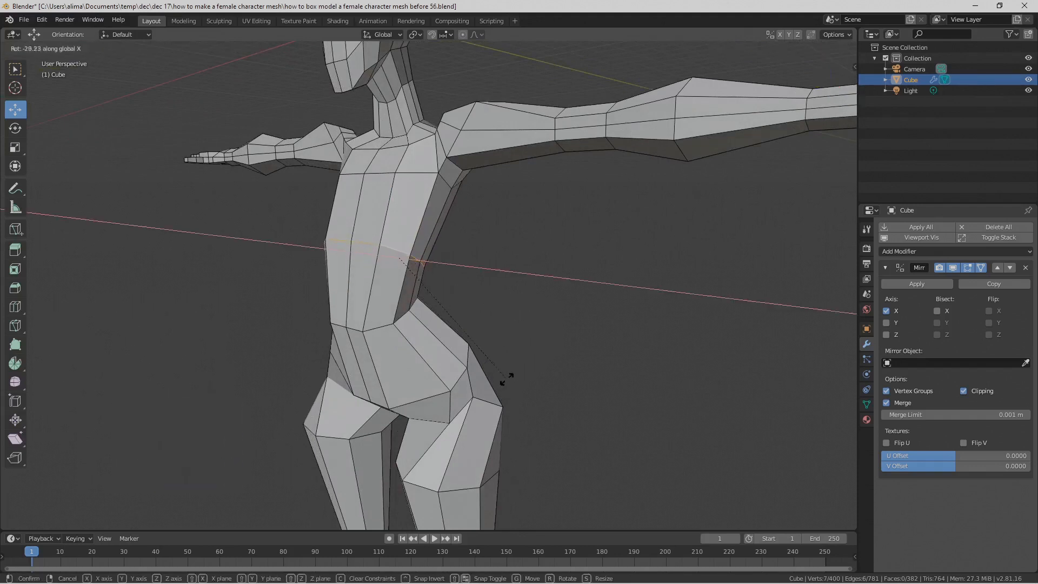
pyautogui.click(490, 391)
pyautogui.moveTo(517, 324); pyautogui.dragTo(439, 300, button='middle')
pyautogui.moveTo(394, 259); pyautogui.dragTo(421, 247, button='middle')
pyautogui.click(657, 405)
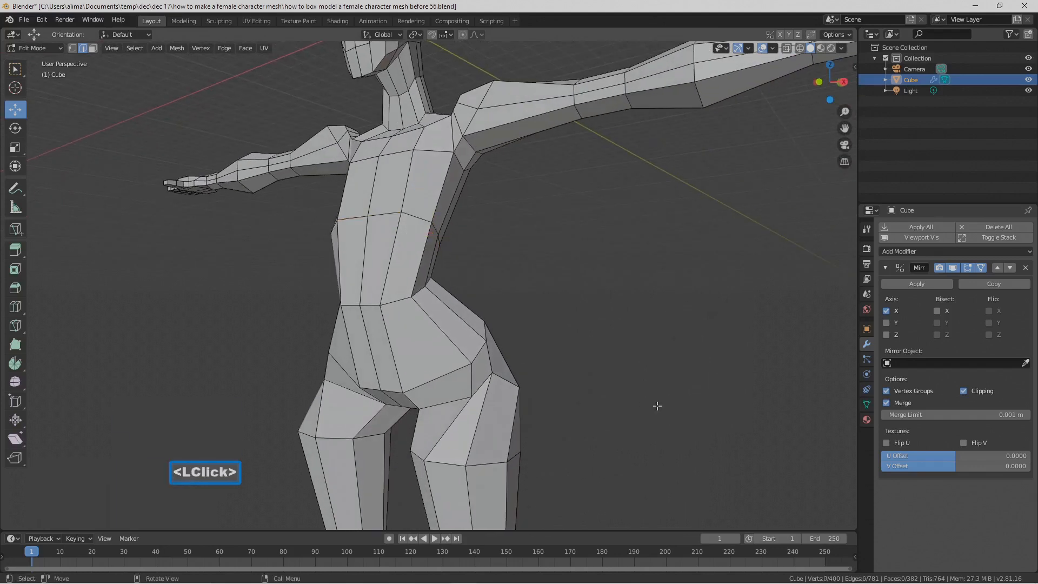
# Step: Show the whole character at an angle and save the file incrementally as number 57
pyautogui.scroll(-4, 640, 384)
pyautogui.scroll(-2, 640, 384)
pyautogui.keyDown('shift'); pyautogui.moveTo(634, 380); pyautogui.dragTo(616, 360, button='middle'); pyautogui.keyUp('shift')
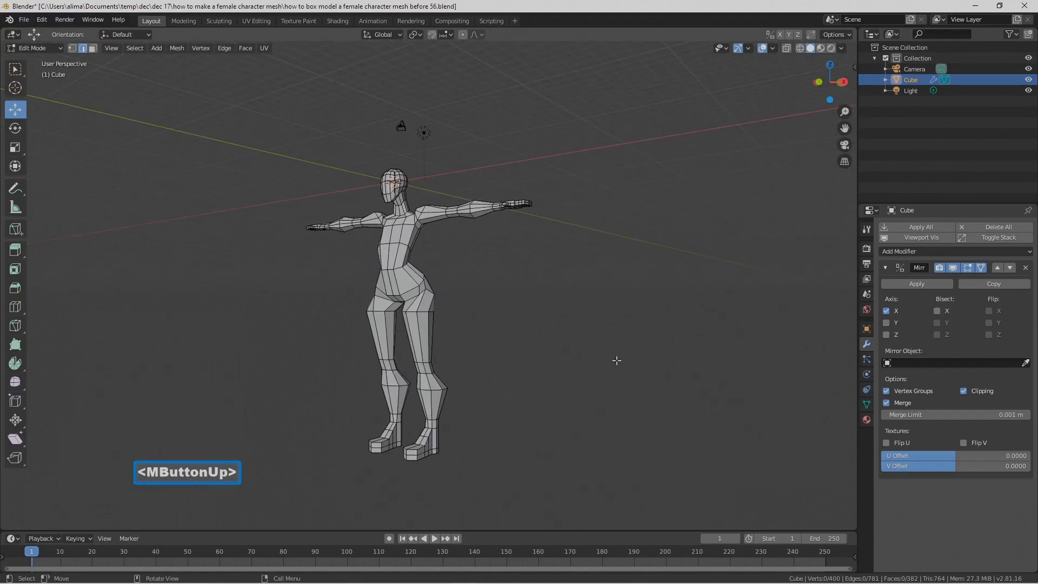
pyautogui.press('Pause')
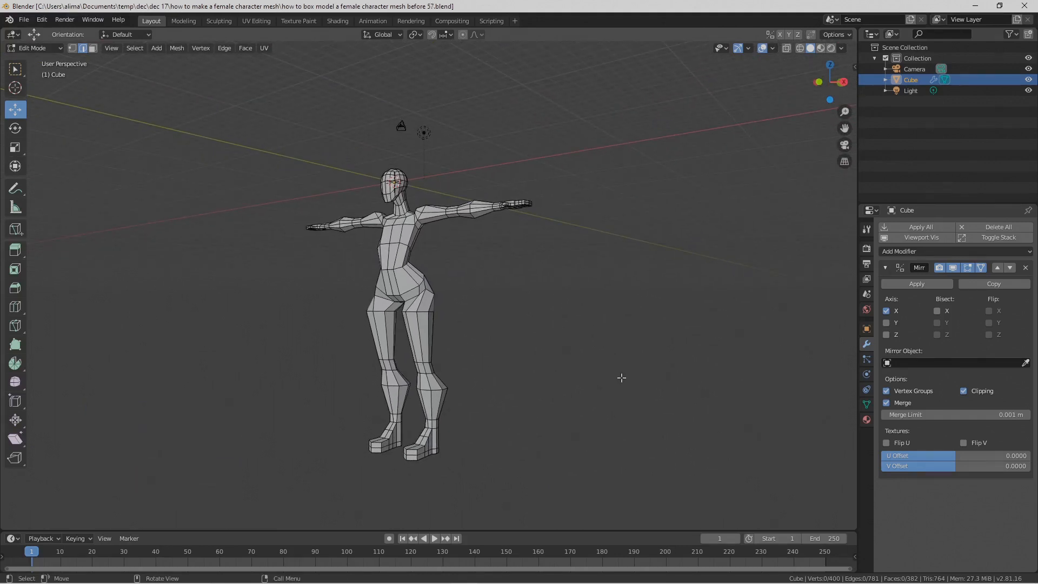
# Step: Select the waist edge loop and rotate it about -20.8° about global X
pyautogui.scroll(5, 622, 378)
pyautogui.moveTo(440, 290); pyautogui.dragTo(324, 241, button='middle')
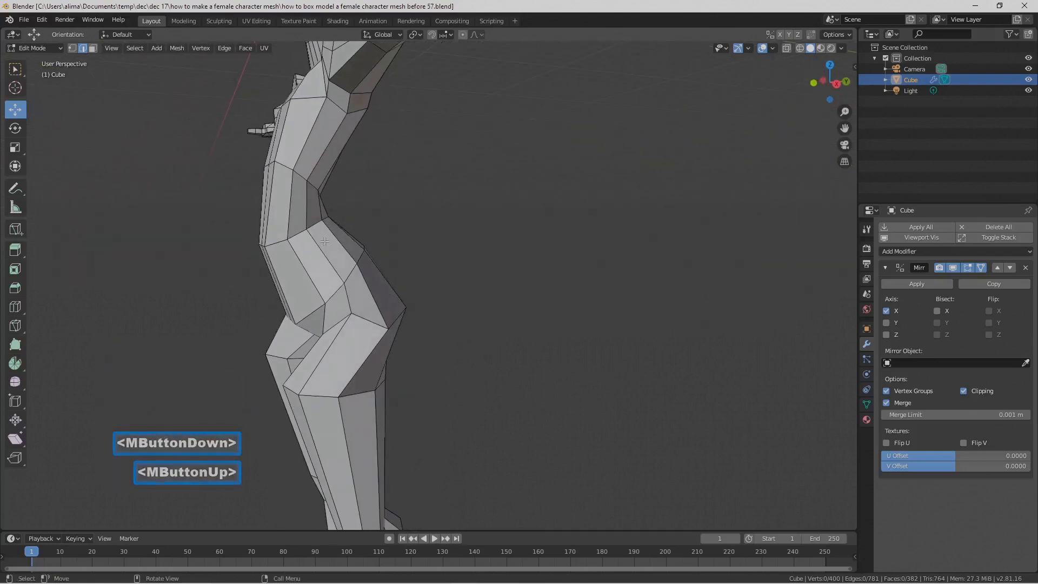
pyautogui.press('alt')
pyautogui.keyDown('alt'); pyautogui.click(301, 231); pyautogui.keyUp('alt')
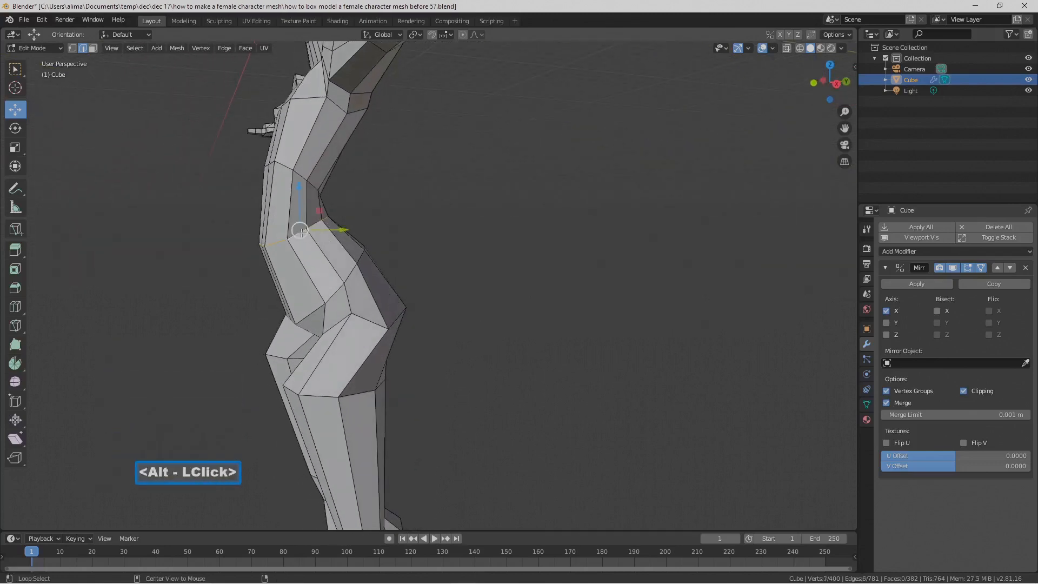
pyautogui.press('r')
pyautogui.press('x')
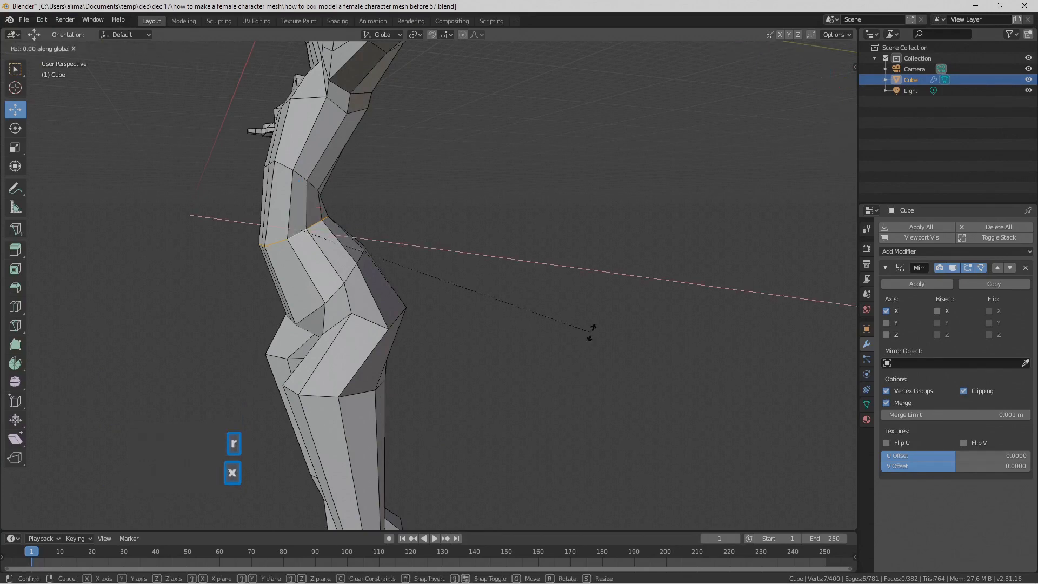
pyautogui.click(522, 418)
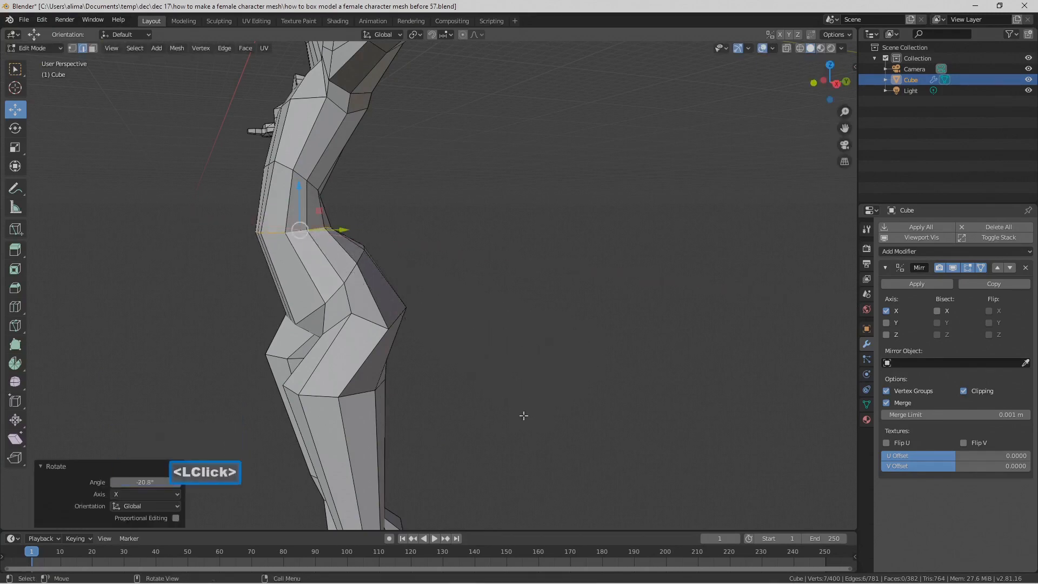
# Step: Move the front centre edge of the waist loop about 2.17 m down along Z
pyautogui.moveTo(546, 329)
pyautogui.mouseDown(button='middle')
pyautogui.moveTo(465, 315)
pyautogui.moveTo(514, 303)
pyautogui.moveTo(534, 312)
pyautogui.mouseUp(button='middle')
pyautogui.click(368, 265)
pyautogui.click(364, 266)
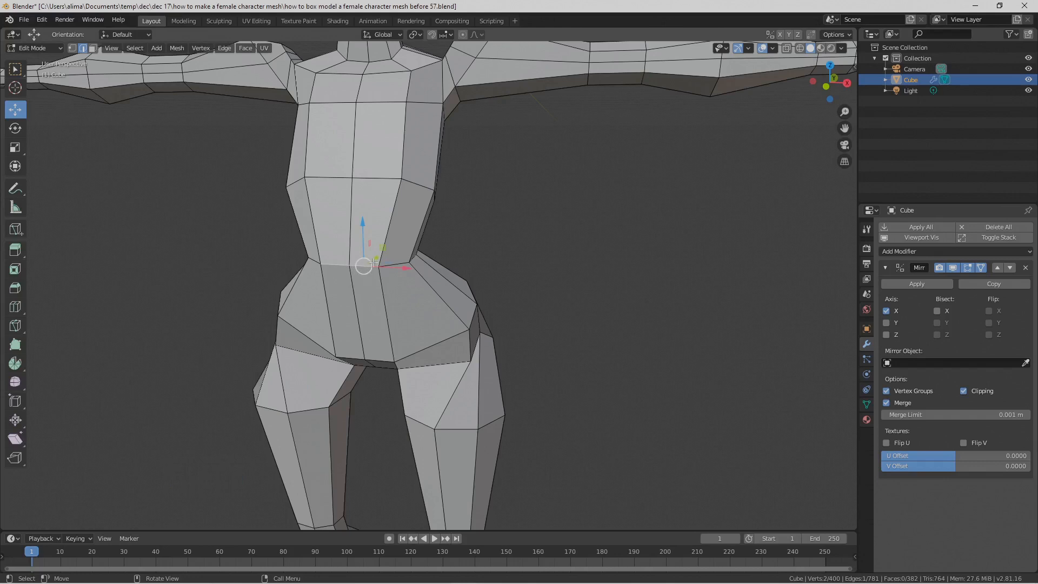
pyautogui.moveTo(359, 228); pyautogui.dragTo(384, 289)
pyautogui.moveTo(384, 289); pyautogui.dragTo(305, 234, button='middle')
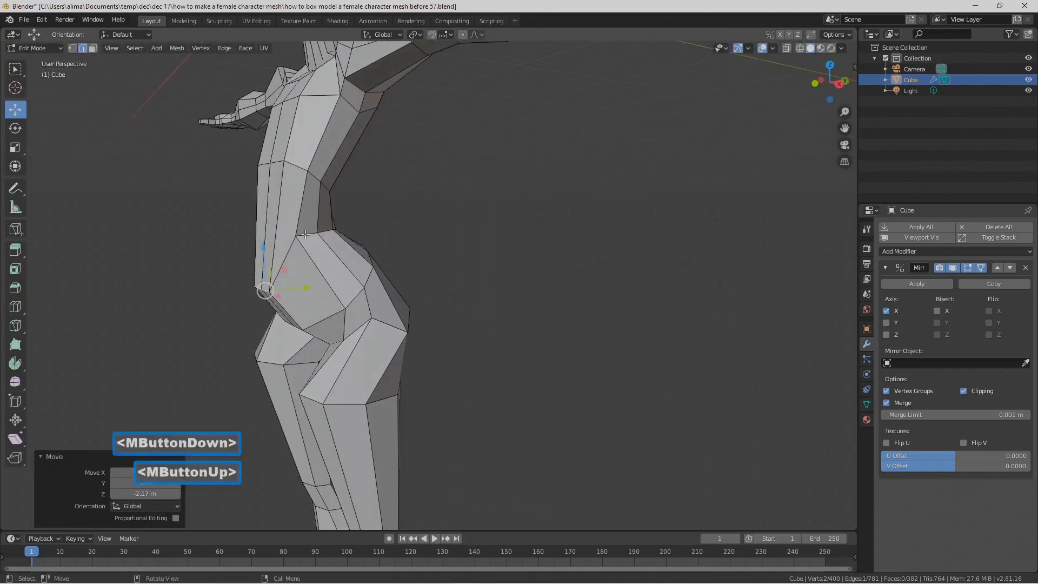
# Step: Select the side edge of the waist loop and move it down toward the level of the lowered front edge
pyautogui.click(306, 234)
pyautogui.moveTo(306, 235); pyautogui.dragTo(317, 237)
pyautogui.moveTo(317, 237); pyautogui.dragTo(406, 227, button='middle')
# Step: Select the two side edges of the lower rib loop and move them about 0.519 m down along Z
pyautogui.moveTo(503, 203); pyautogui.dragTo(453, 203, button='middle')
pyautogui.moveTo(385, 191); pyautogui.dragTo(341, 194, button='middle')
pyautogui.click(340, 194)
pyautogui.click(340, 193)
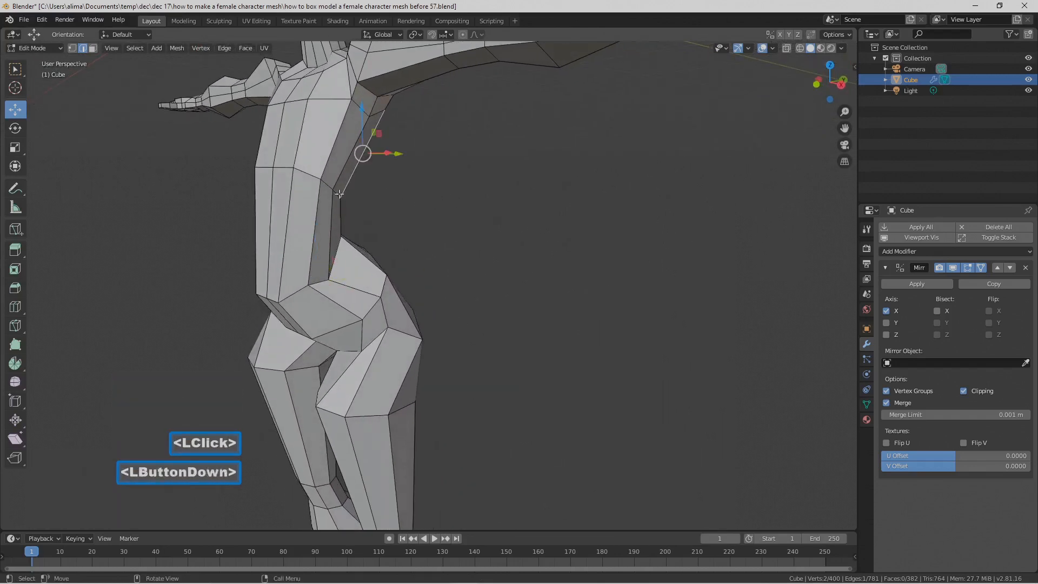
pyautogui.keyDown('shift'); pyautogui.click(324, 179); pyautogui.keyUp('shift')
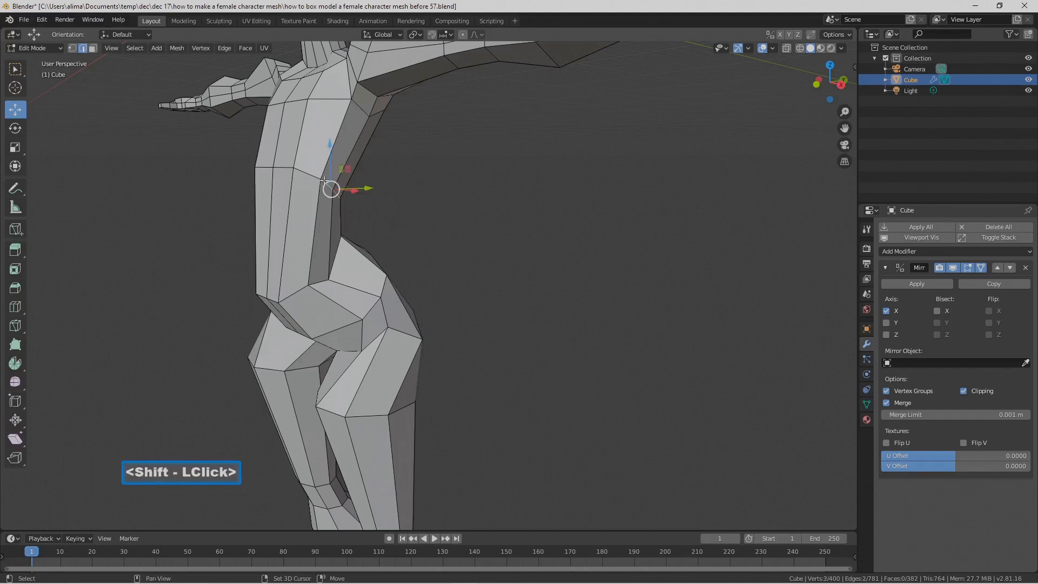
pyautogui.moveTo(328, 155); pyautogui.dragTo(329, 171)
pyautogui.moveTo(328, 171); pyautogui.dragTo(409, 178, button='middle')
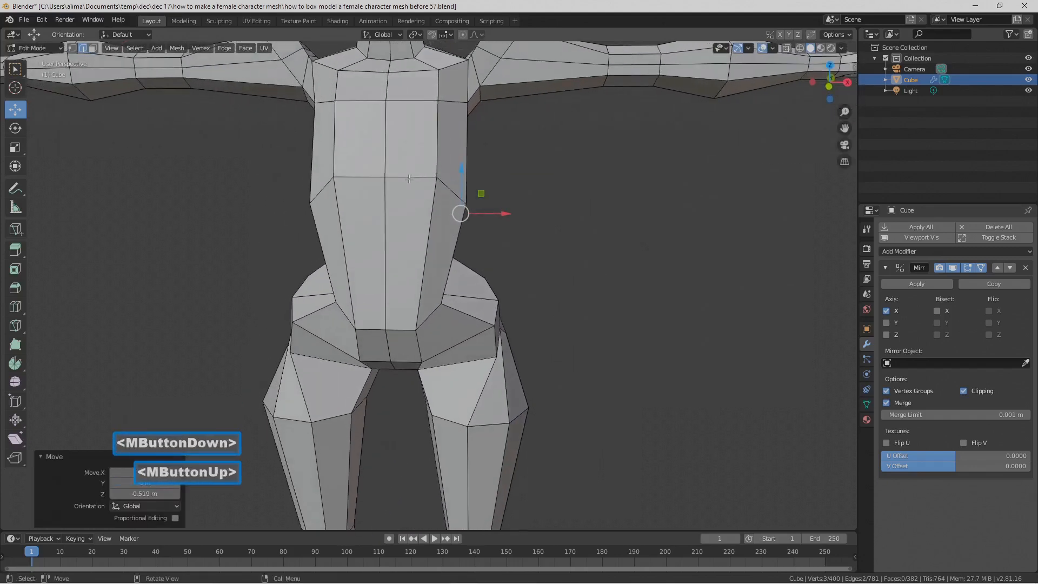
# Step: Select the vertical front-side edge of the chest and shift it slightly inward along X
pyautogui.click(436, 150)
pyautogui.moveTo(479, 143); pyautogui.dragTo(475, 145)
pyautogui.moveTo(475, 145); pyautogui.dragTo(494, 195, button='middle')
# Step: Select the two side edges of the waist loop and move them about 0.368 m outward along X
pyautogui.click(418, 282)
pyautogui.moveTo(417, 282); pyautogui.dragTo(359, 258, button='middle')
pyautogui.click(336, 252)
pyautogui.keyDown('shift'); pyautogui.click(322, 270); pyautogui.keyUp('shift')
pyautogui.moveTo(322, 269); pyautogui.dragTo(410, 284, button='middle')
pyautogui.moveTo(459, 279); pyautogui.dragTo(471, 280)
# Step: Add a loop cut around the torso just above the lower rib loop, slid to a factor of about -0.761
pyautogui.moveTo(470, 280); pyautogui.dragTo(474, 233, button='middle')
pyautogui.scroll(-2, 502, 253)
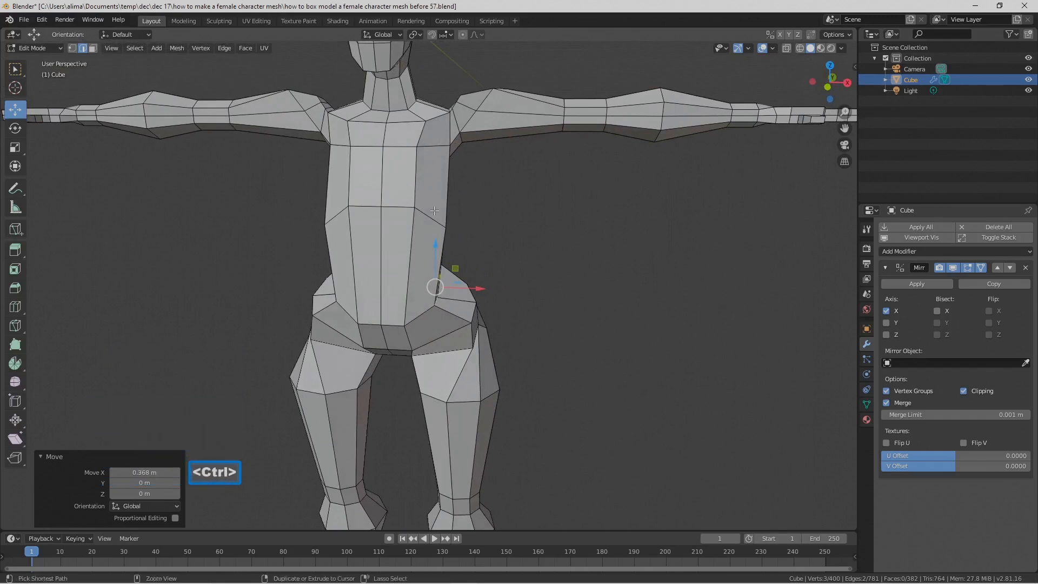
pyautogui.hotkey('ctrl', 'r')
pyautogui.click(416, 197)
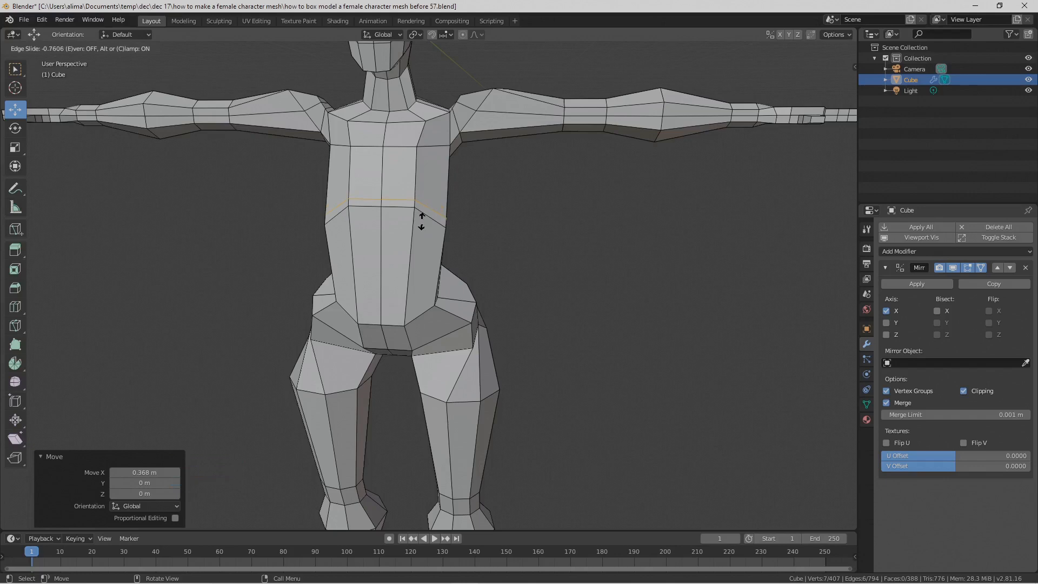
pyautogui.click(421, 219)
pyautogui.moveTo(421, 216); pyautogui.dragTo(381, 249, button='middle')
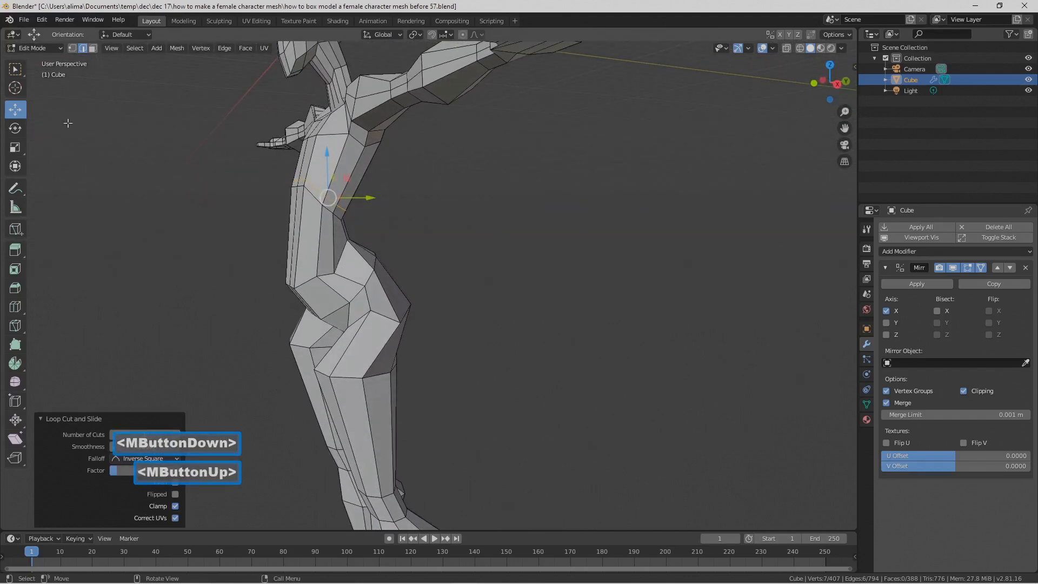
# Step: Select the side vertex of the waist loop in vertex mode and move it about 0.552 m up along Z
pyautogui.click(72, 48)
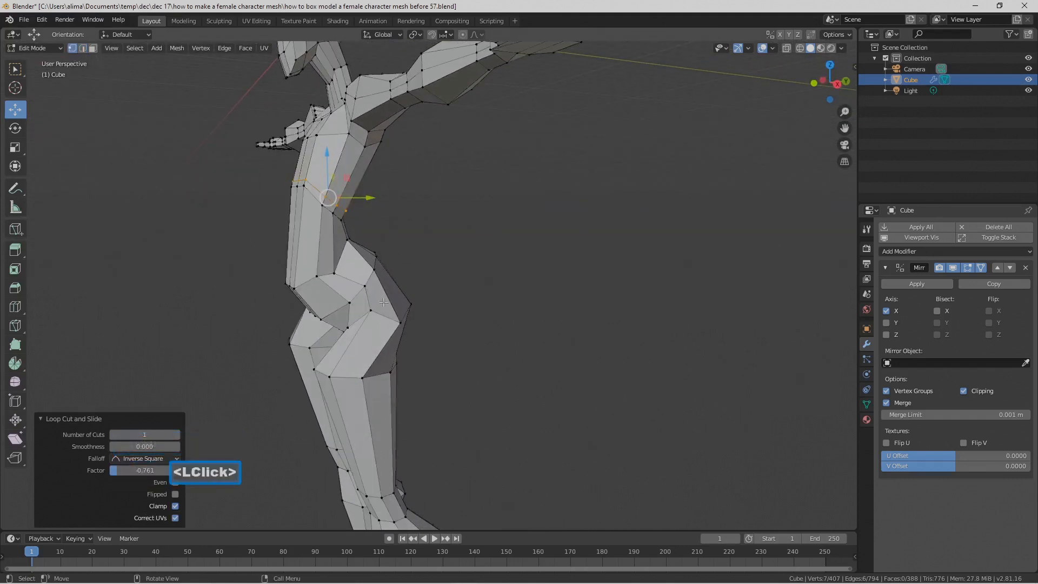
pyautogui.click(334, 276)
pyautogui.moveTo(333, 241); pyautogui.dragTo(334, 232)
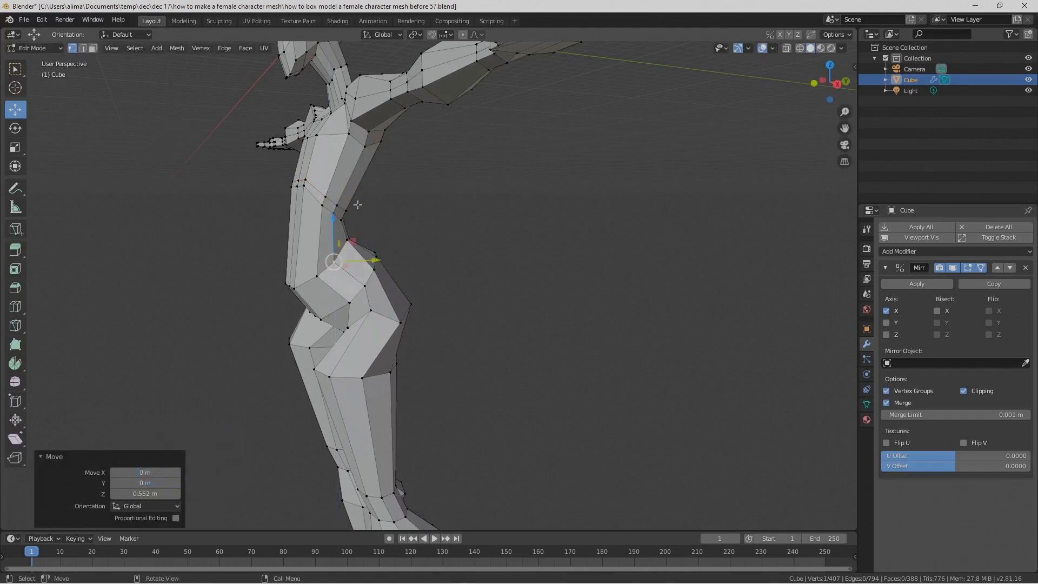
pyautogui.click(468, 301)
pyautogui.moveTo(454, 291); pyautogui.dragTo(483, 267, button='middle')
pyautogui.scroll(-1, 543, 285)
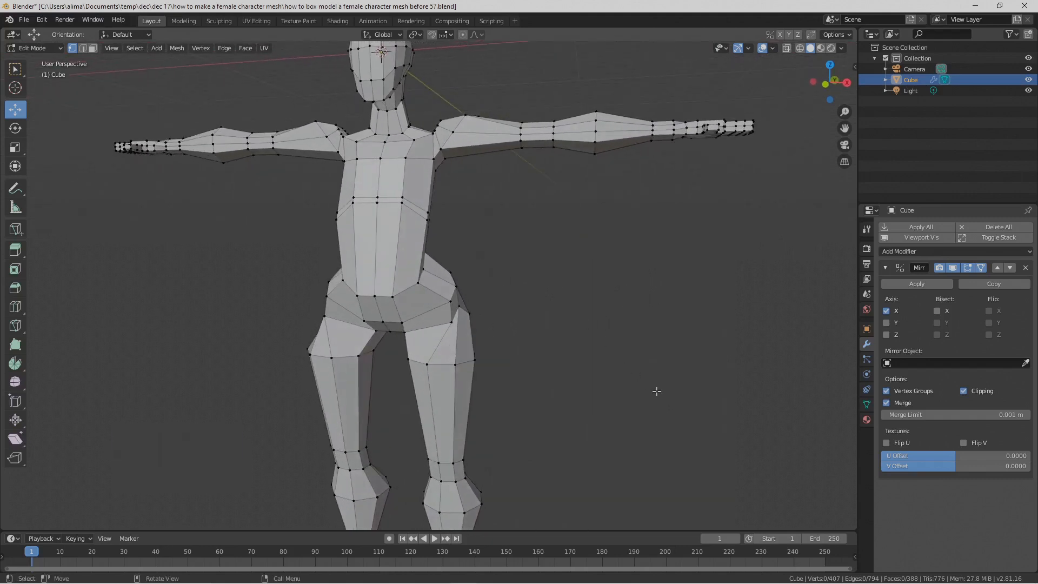
# Step: Select the front-side edge of the waist loop in edge mode and shift it slightly inward along X
pyautogui.scroll(-2, 644, 371)
pyautogui.moveTo(535, 326); pyautogui.dragTo(331, 202, button='middle')
pyautogui.scroll(2, 553, 314)
pyautogui.click(401, 278)
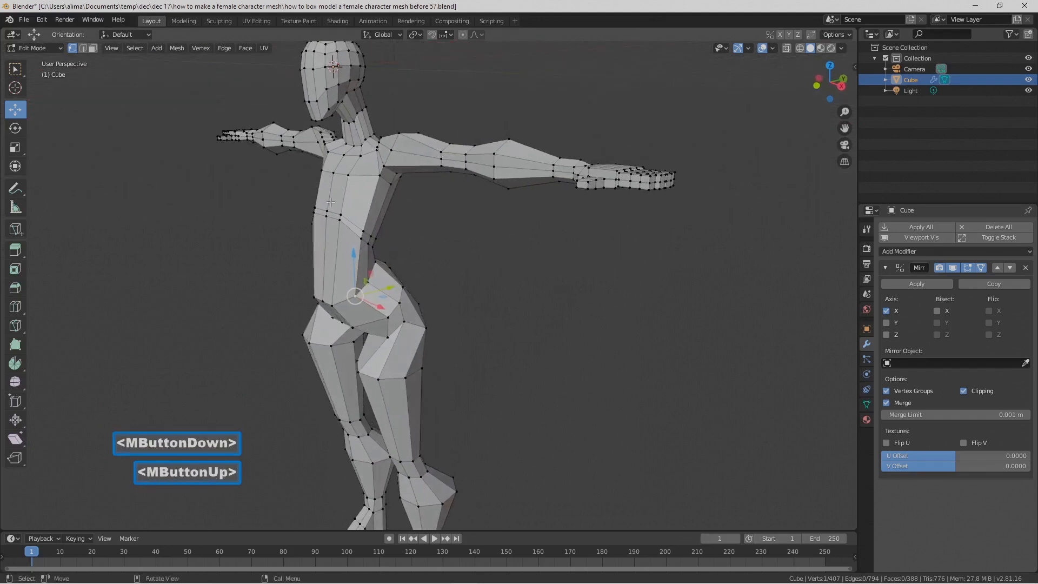
pyautogui.click(83, 48)
pyautogui.click(367, 293)
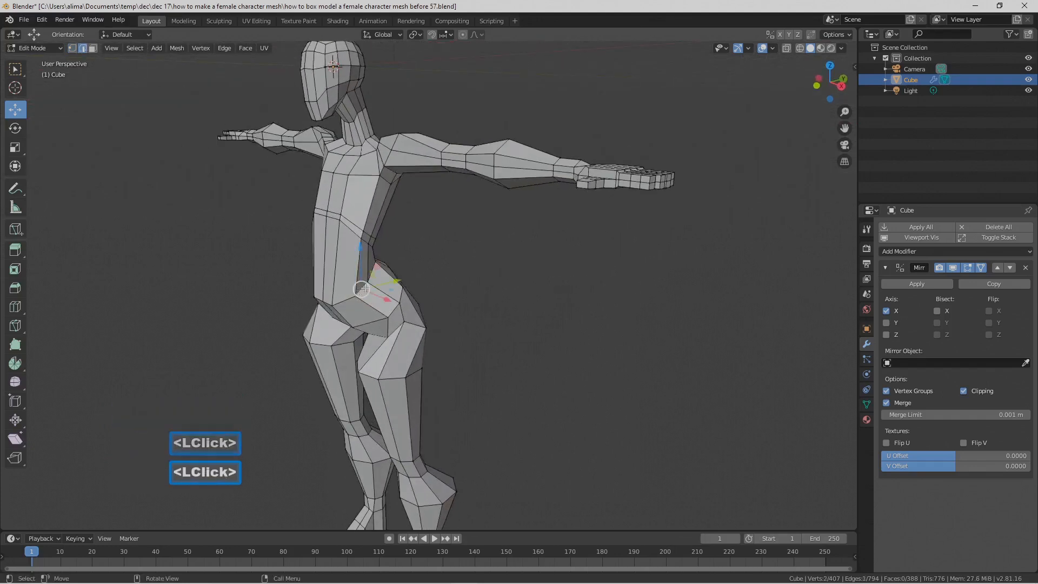
pyautogui.moveTo(367, 293); pyautogui.dragTo(475, 287, button='middle')
pyautogui.moveTo(473, 286); pyautogui.dragTo(468, 285)
pyautogui.moveTo(468, 286); pyautogui.dragTo(426, 288, button='middle')
# Step: Select the lower front edge of the pelvis, lower it slightly along Z and pull it forward along Y
pyautogui.click(339, 304)
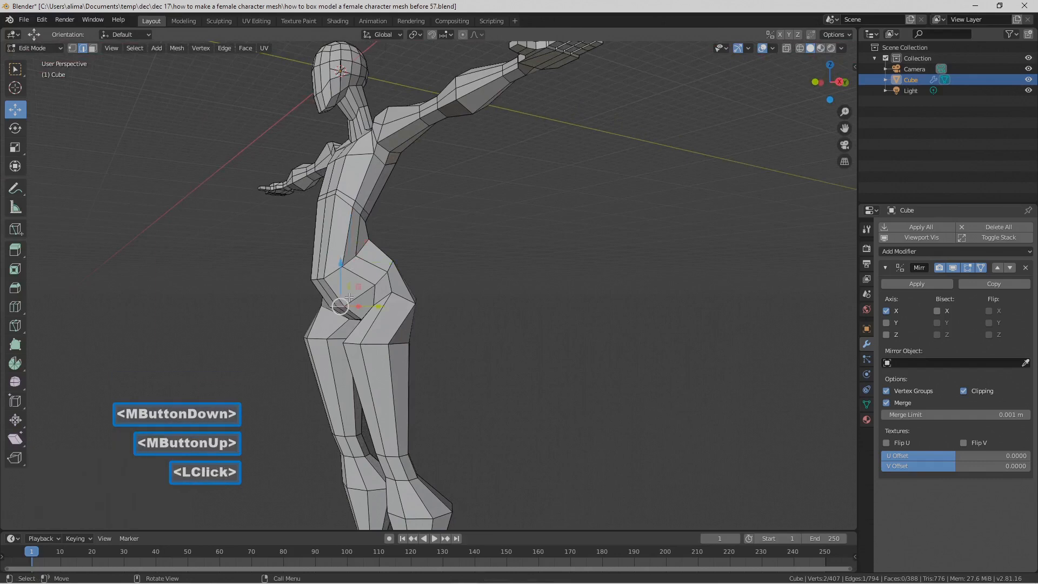
pyautogui.moveTo(339, 267); pyautogui.dragTo(341, 278)
pyautogui.moveTo(341, 278)
pyautogui.mouseDown(button='middle')
pyautogui.moveTo(373, 284)
pyautogui.moveTo(350, 291)
pyautogui.mouseUp(button='middle')
pyautogui.moveTo(380, 312); pyautogui.dragTo(373, 311)
pyautogui.moveTo(373, 311); pyautogui.dragTo(423, 267, button='middle')
# Step: Select the side edge of the waist loop above the hip and shift it slightly outward along X
pyautogui.click(403, 246)
pyautogui.click(425, 268)
pyautogui.moveTo(425, 269); pyautogui.dragTo(454, 275, button='middle')
pyautogui.moveTo(457, 273); pyautogui.dragTo(461, 272)
pyautogui.moveTo(461, 272); pyautogui.dragTo(400, 275, button='middle')
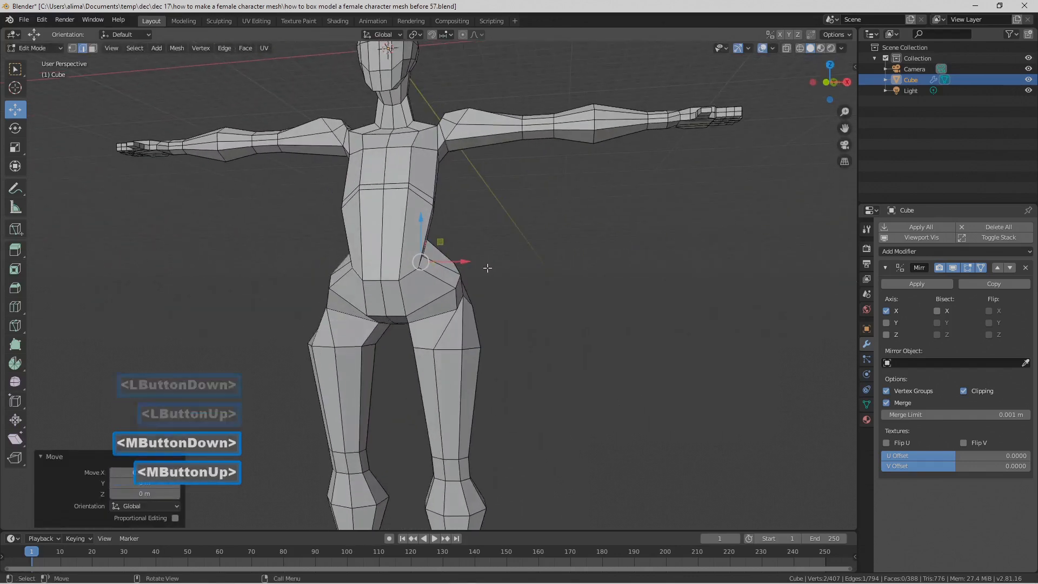
# Step: Move the front centre edge of the waist loop about 0.345 m up along Z and clear the selection
pyautogui.click(391, 279)
pyautogui.moveTo(389, 250); pyautogui.dragTo(389, 238)
pyautogui.moveTo(503, 294); pyautogui.dragTo(534, 291, button='middle')
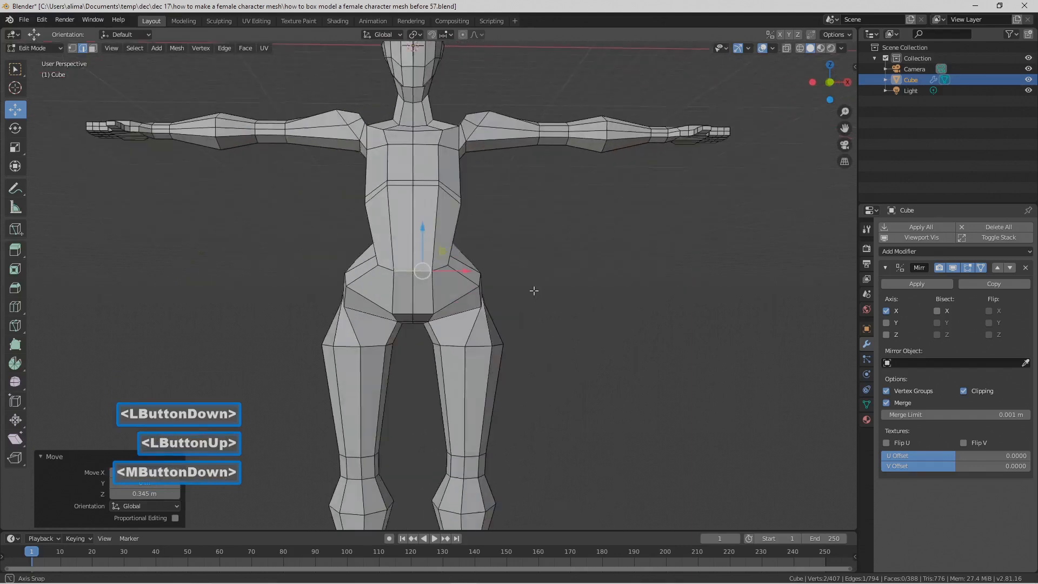
pyautogui.click(637, 314)
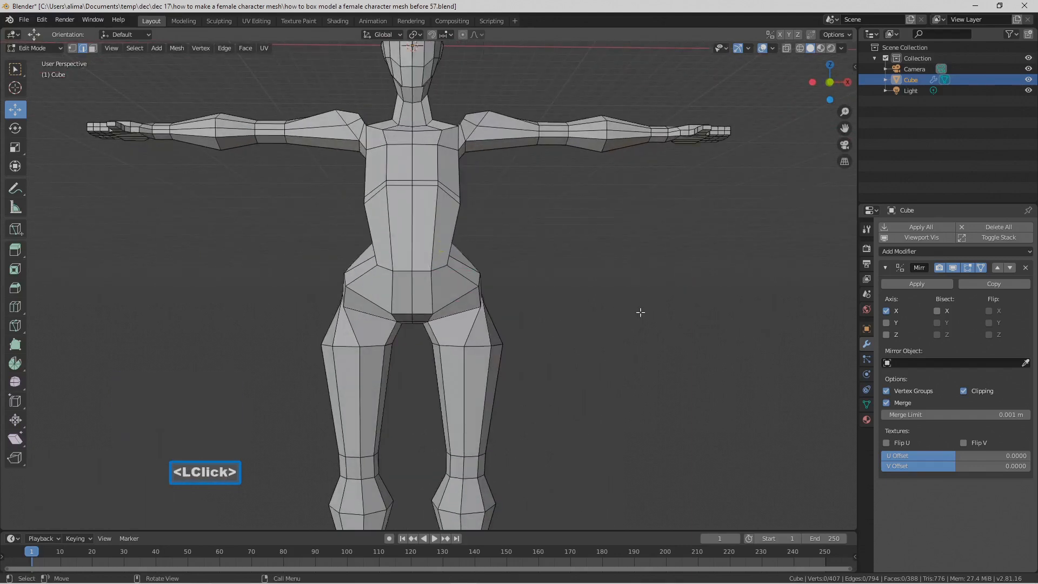
# Step: Show the whole character at an angle and save the file incrementally as number 58
pyautogui.scroll(-3, 640, 312)
pyautogui.moveTo(639, 308); pyautogui.dragTo(611, 309, button='middle')
pyautogui.press('Pause')
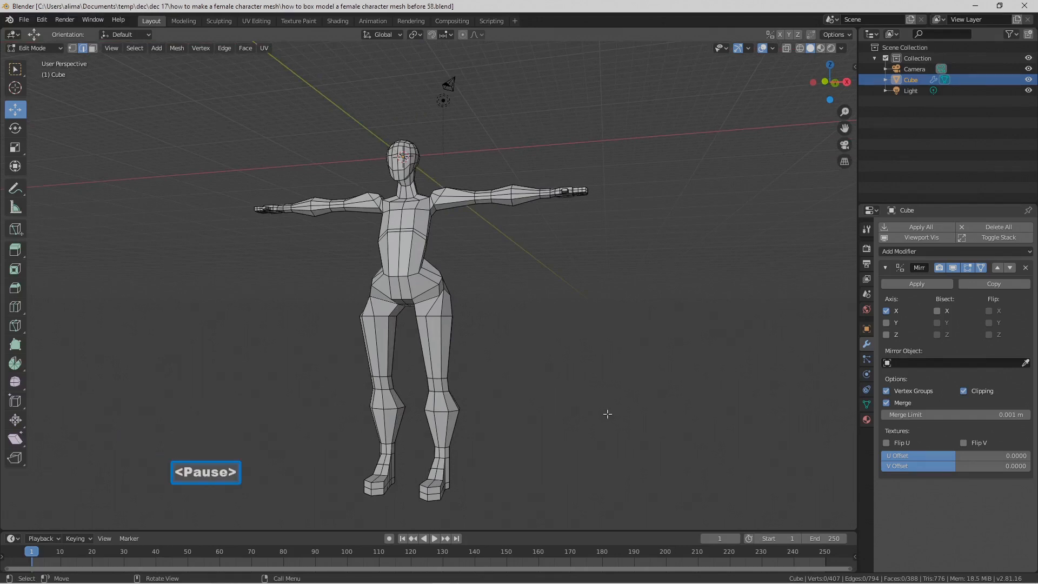
# Step: Select the front and side faces of the belly and upper pelvis in face mode
pyautogui.click(92, 48)
pyautogui.scroll(4, 408, 251)
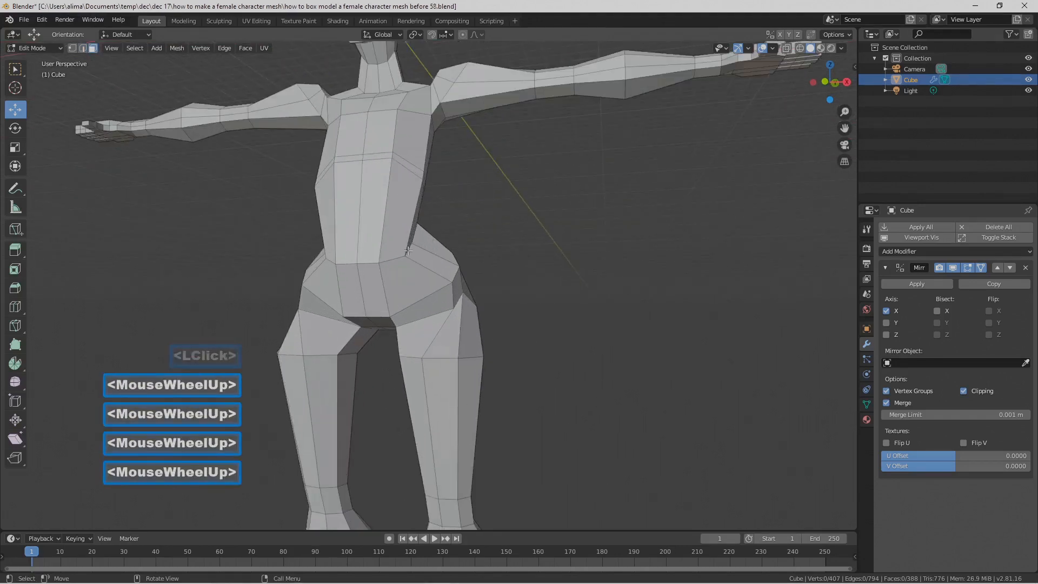
pyautogui.press('c')
pyautogui.moveTo(354, 190); pyautogui.dragTo(374, 213)
pyautogui.moveTo(388, 261); pyautogui.dragTo(383, 250)
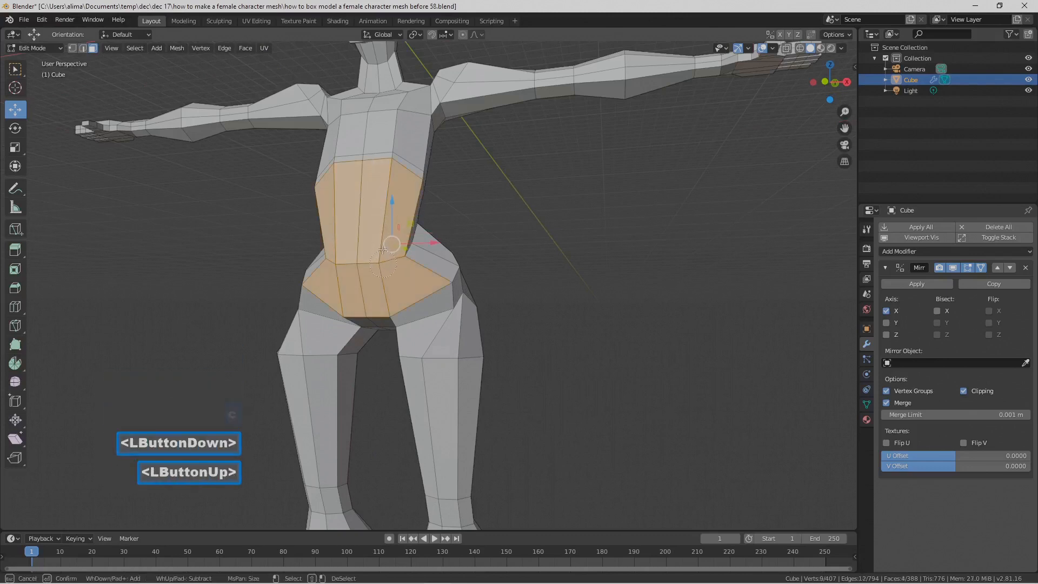
pyautogui.rightClick(388, 260)
pyautogui.moveTo(388, 260); pyautogui.dragTo(352, 211, button='middle')
pyautogui.keyDown('shift'); pyautogui.click(361, 258); pyautogui.keyUp('shift')
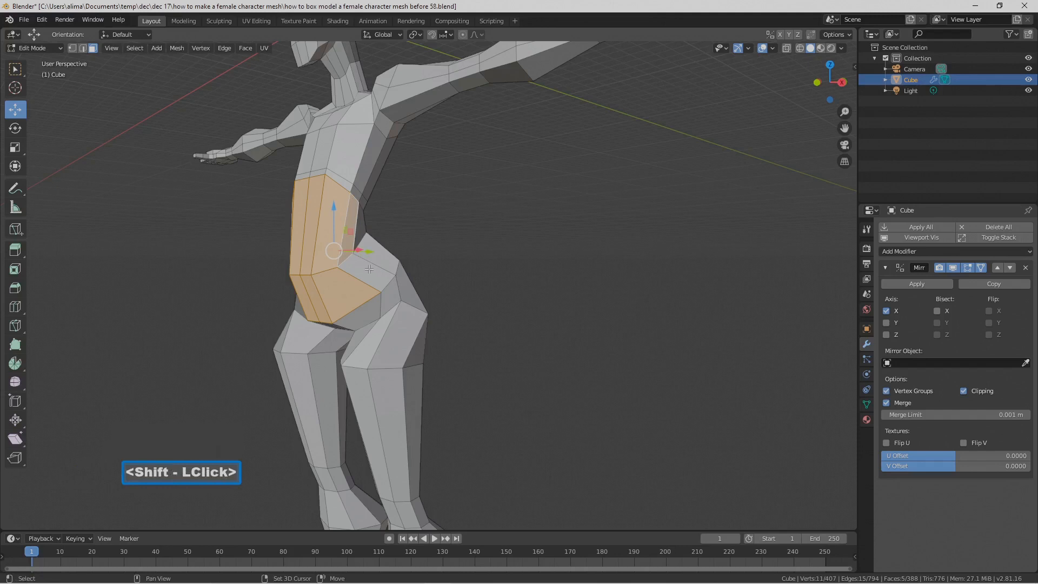
pyautogui.moveTo(357, 236); pyautogui.dragTo(430, 270, button='middle')
# Step: Extrude the selected belly faces in place, scale them to about 0.735 and move them about 0.427 m inward along X
pyautogui.press('e')
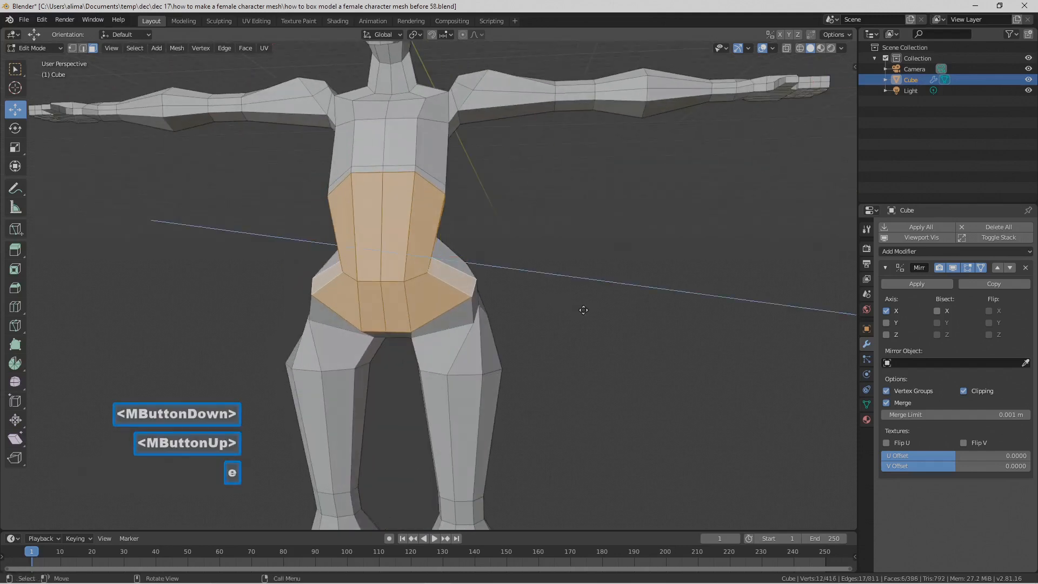
pyautogui.rightClick(580, 307)
pyautogui.press('s')
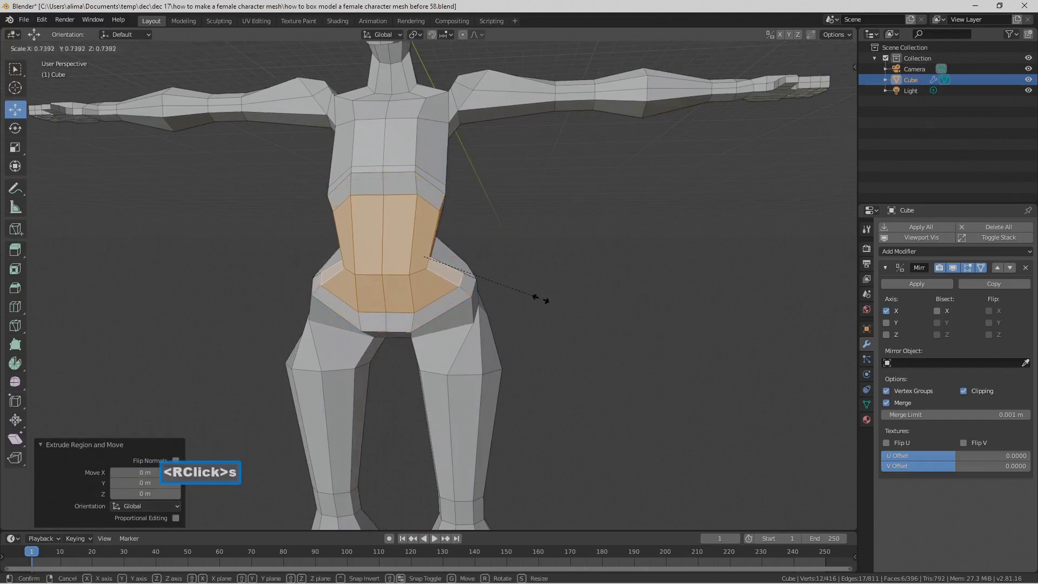
pyautogui.click(540, 299)
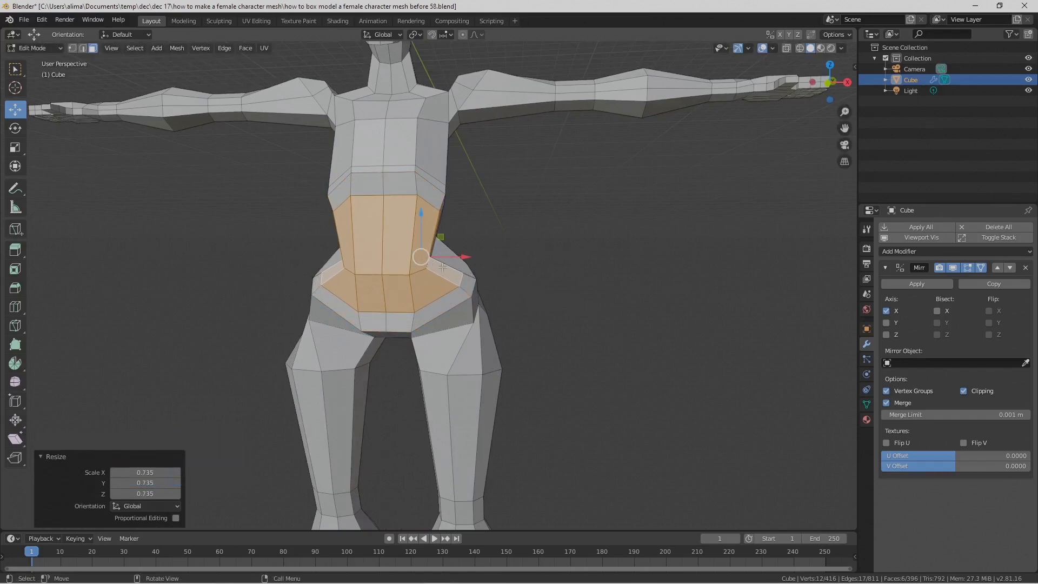
pyautogui.moveTo(466, 256); pyautogui.dragTo(457, 256)
pyautogui.moveTo(486, 265)
pyautogui.mouseDown(button='middle')
pyautogui.moveTo(447, 265)
pyautogui.moveTo(470, 268)
pyautogui.mouseUp(button='middle')
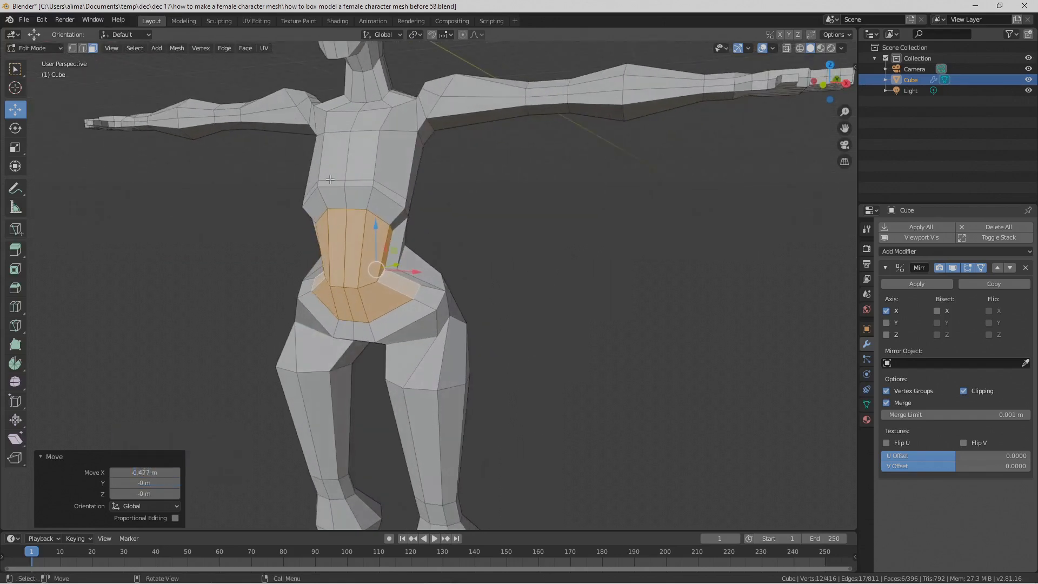
# Step: Select the narrow front face of the rib band and pull it forward along Y
pyautogui.click(354, 183)
pyautogui.moveTo(402, 197); pyautogui.dragTo(371, 211, button='middle')
pyautogui.moveTo(351, 195); pyautogui.dragTo(335, 194)
pyautogui.moveTo(335, 194); pyautogui.dragTo(208, 144, button='middle')
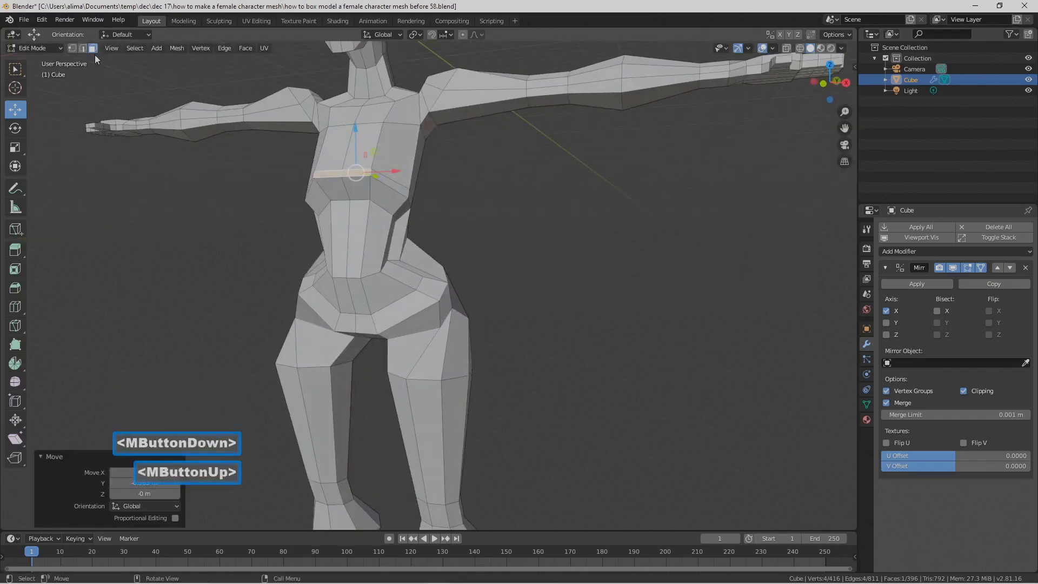
# Step: Raise the top front edge of the inset belly area along Z and save the file incrementally as number 60
pyautogui.click(84, 47)
pyautogui.click(355, 203)
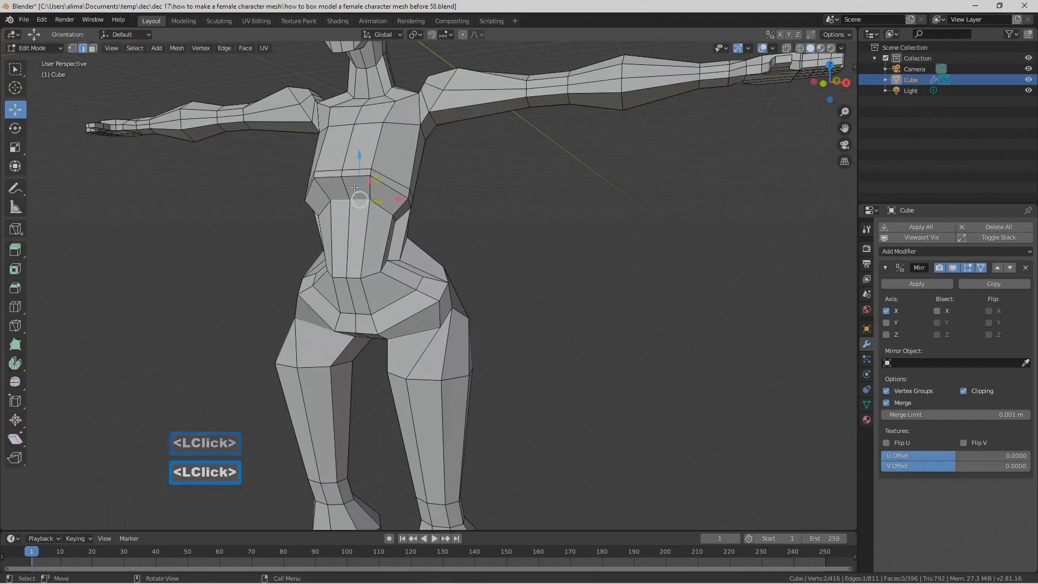
pyautogui.moveTo(356, 173); pyautogui.dragTo(358, 157)
pyautogui.moveTo(484, 274); pyautogui.dragTo(593, 343, button='middle')
pyautogui.click(598, 344)
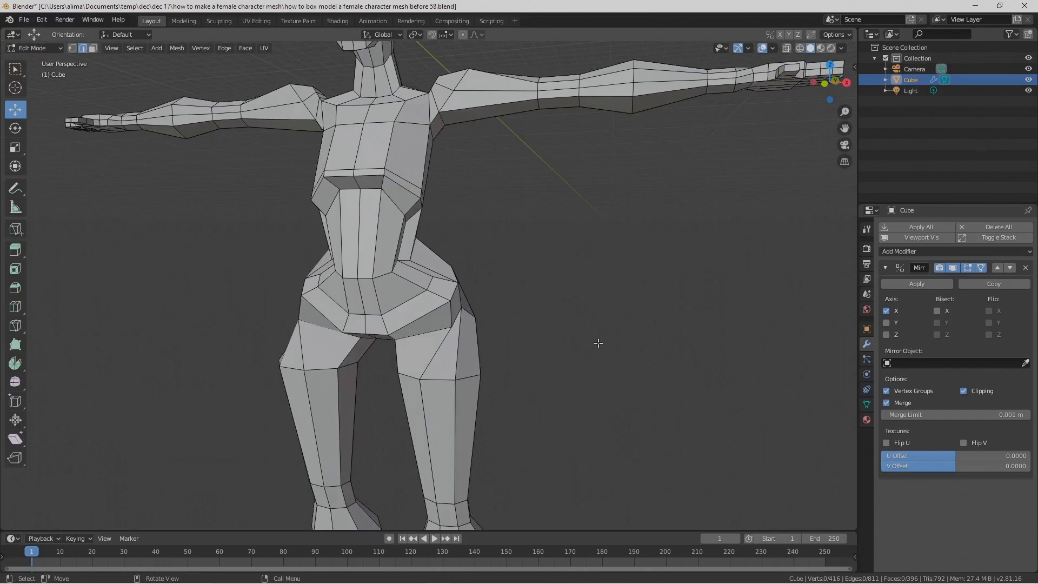
pyautogui.press('Pause')
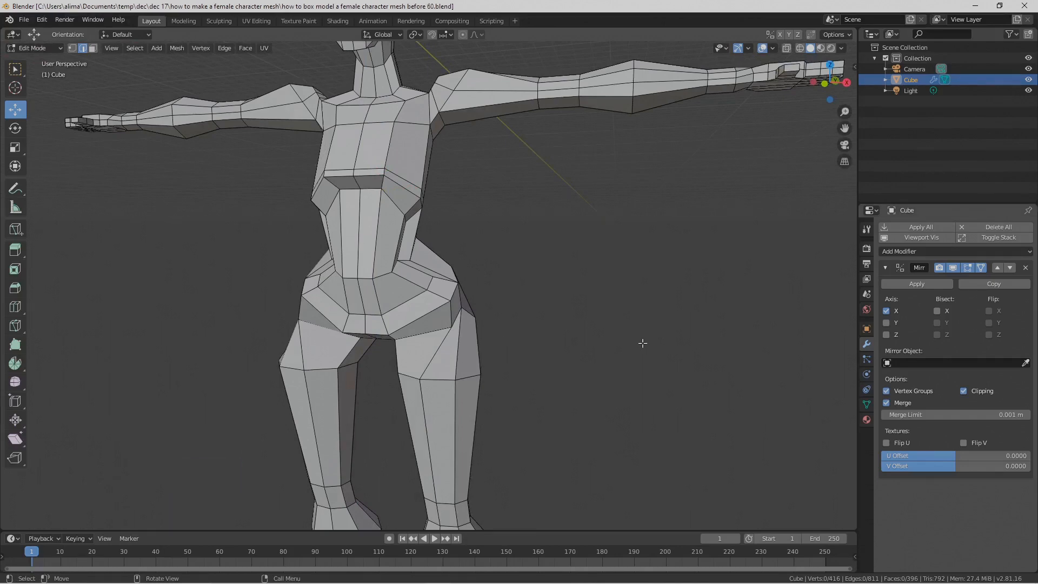
# Step: Add a centred loop cut around the upper pelvis, just below the waist loop
pyautogui.moveTo(642, 342); pyautogui.dragTo(405, 271, button='middle')
pyautogui.press('ctrl')
pyautogui.hotkey('ctrl', 'r')
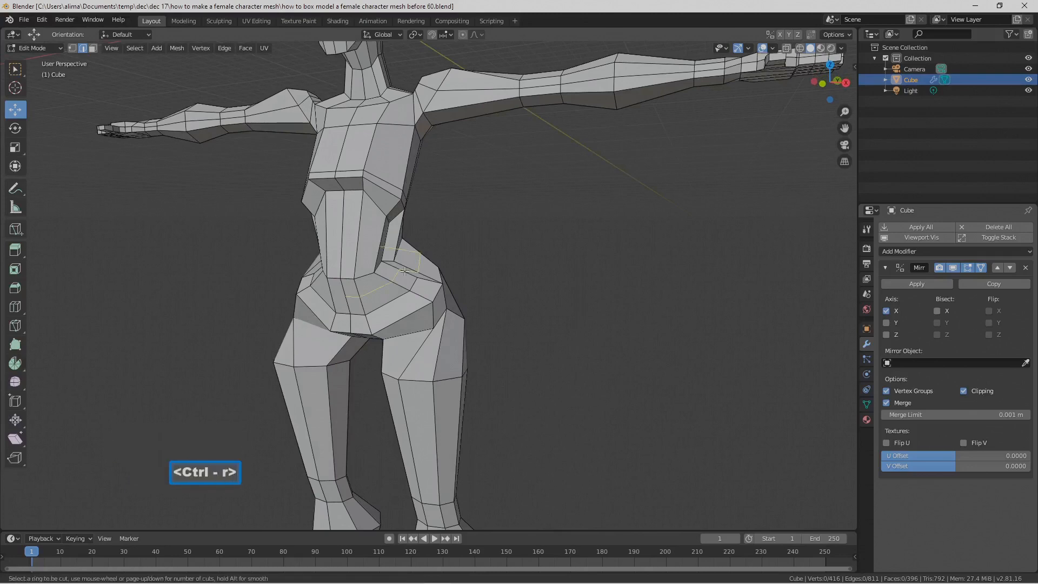
pyautogui.click(404, 271)
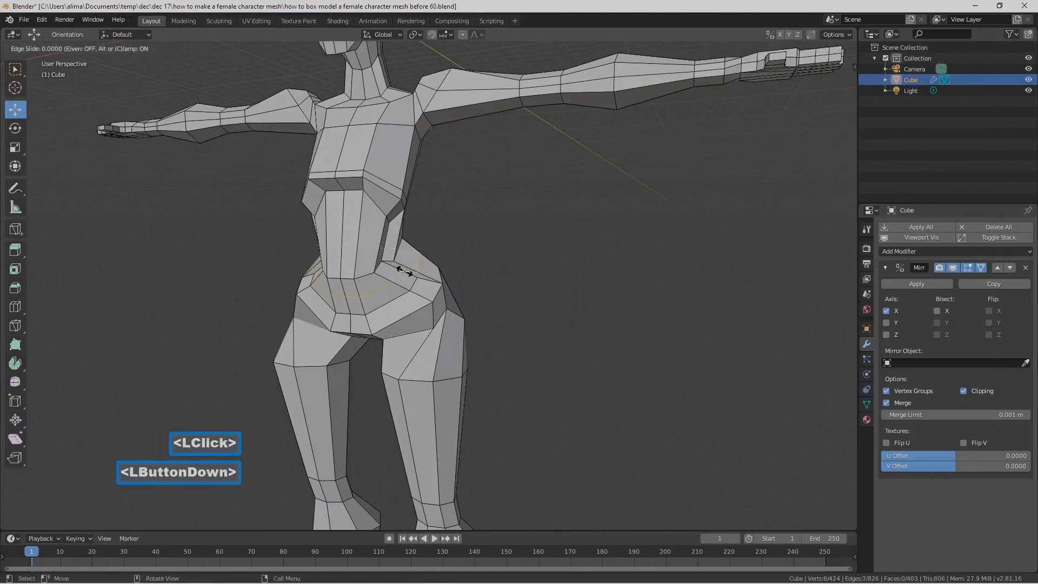
pyautogui.click(404, 270)
# Step: Apply Shrink/Fatten to the new upper pelvis loop with an offset of about -0.349 m
pyautogui.moveTo(519, 305)
pyautogui.mouseDown(button='middle')
pyautogui.moveTo(452, 324)
pyautogui.moveTo(535, 304)
pyautogui.mouseUp(button='middle')
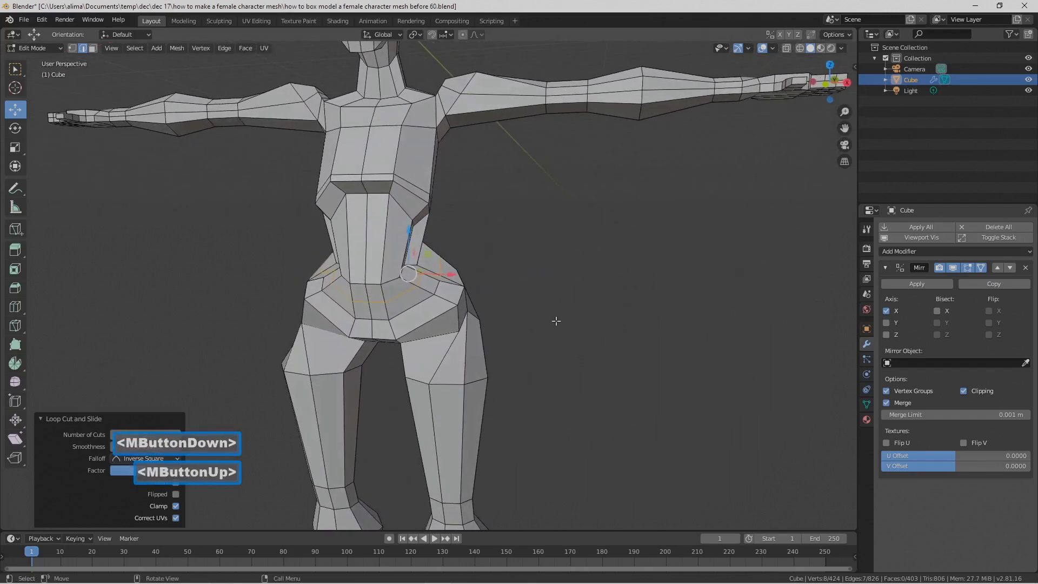
pyautogui.hotkey('alt', 's')
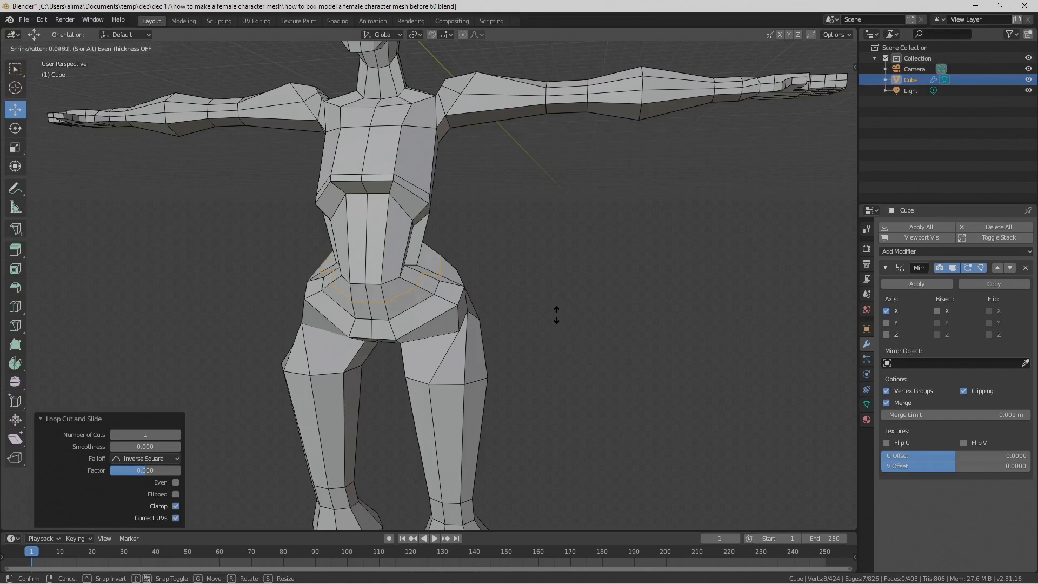
pyautogui.keyDown('shift'); pyautogui.click(562, 283); pyautogui.keyUp('shift')
pyautogui.moveTo(557, 308); pyautogui.dragTo(401, 311, button='middle')
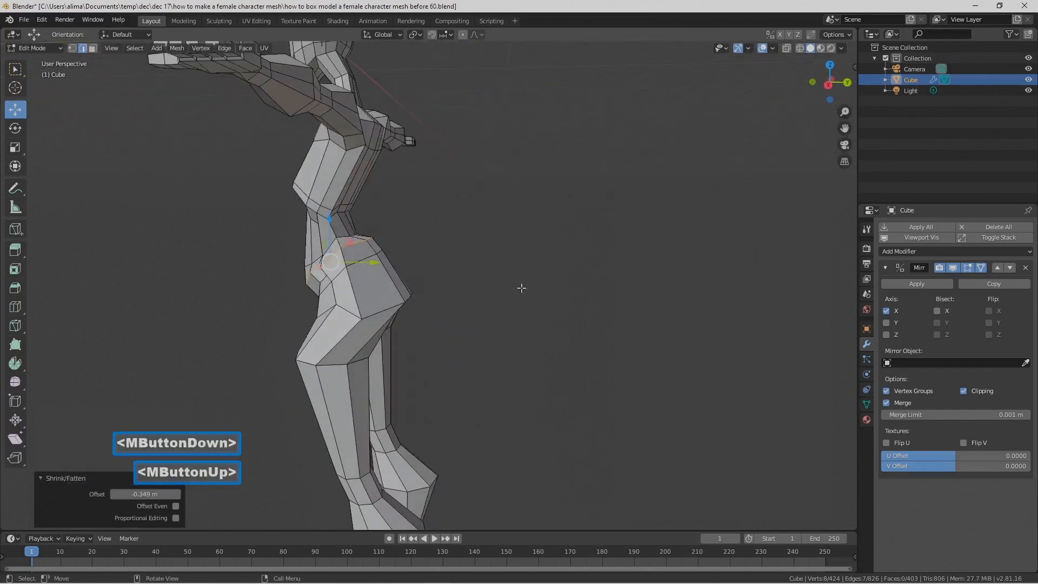
# Step: Clear the selection and add a loop cut across the hip and buttock faces below the upper pelvis loop
pyautogui.click(440, 287)
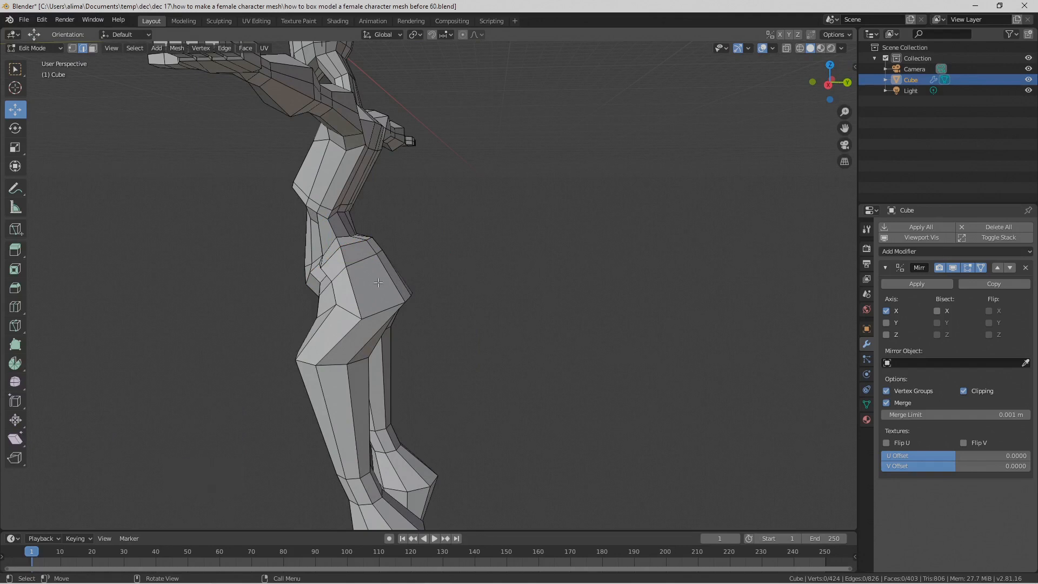
pyautogui.press('ctrl')
pyautogui.hotkey('ctrl', 'r')
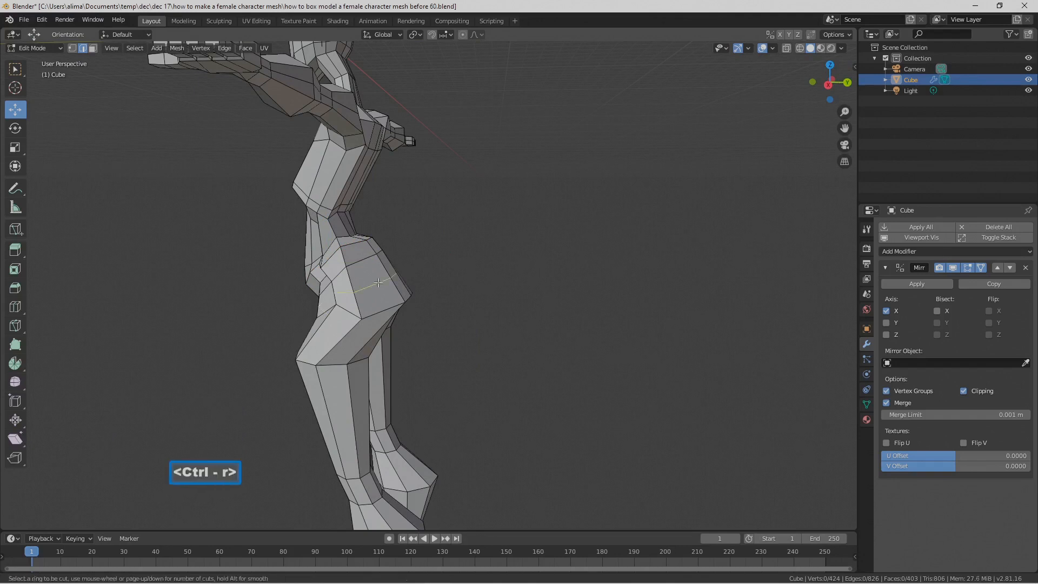
pyautogui.click(378, 283)
pyautogui.click(381, 286)
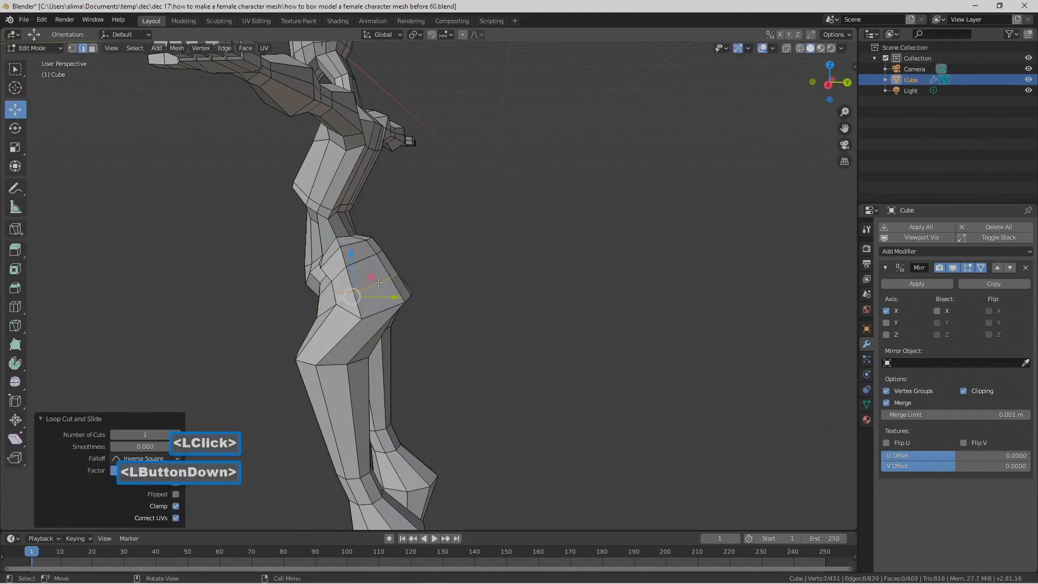
# Step: Apply Shrink/Fatten to the new hip and buttock loop with an offset of about 0.33 m and clear the selection
pyautogui.moveTo(381, 286); pyautogui.dragTo(537, 334, button='middle')
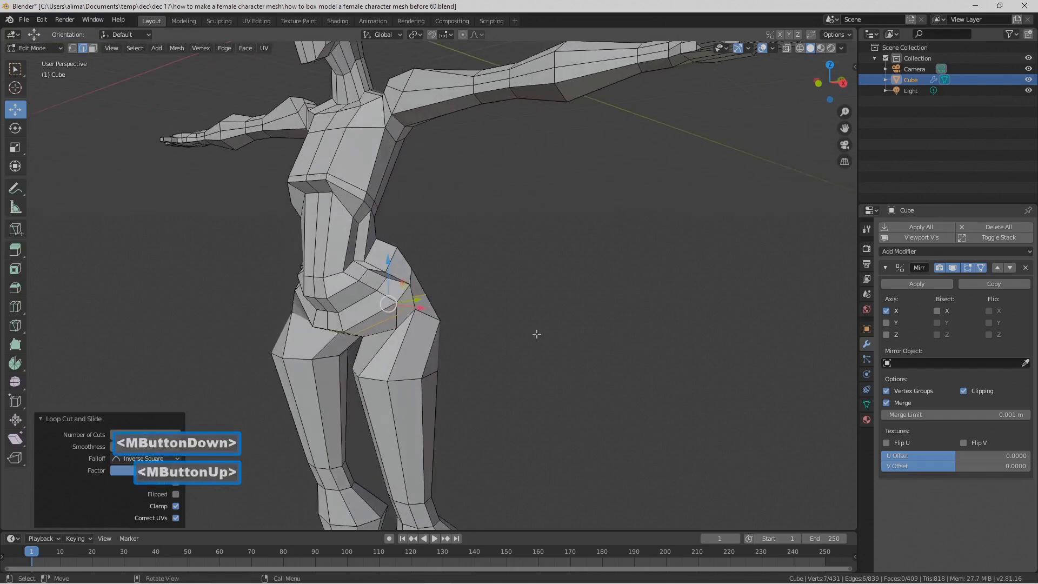
pyautogui.hotkey('alt', 's')
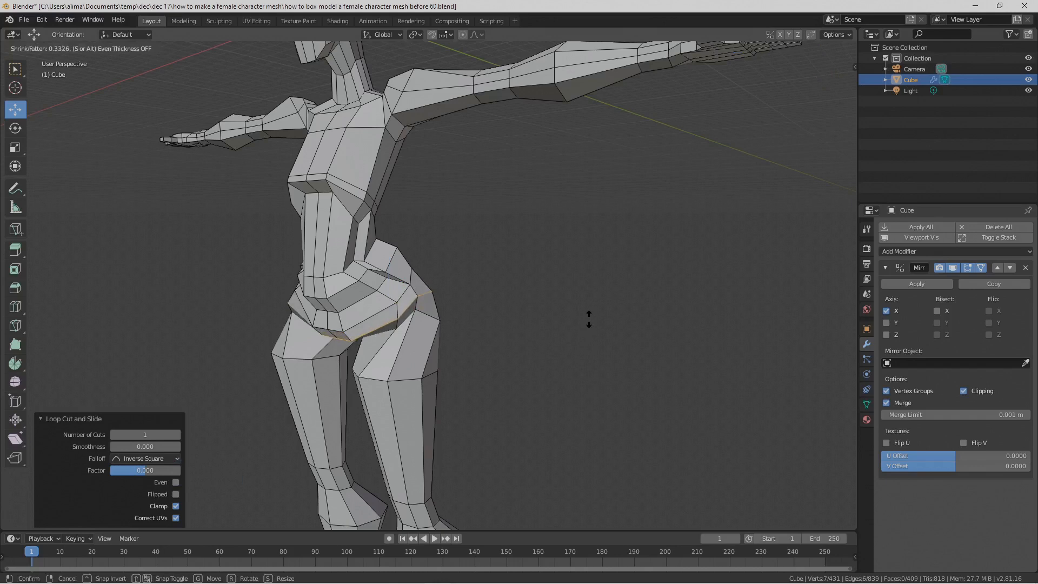
pyautogui.keyDown('shift'); pyautogui.click(590, 315); pyautogui.keyUp('shift')
pyautogui.moveTo(598, 359); pyautogui.dragTo(472, 376, button='middle')
pyautogui.click(573, 351)
pyautogui.moveTo(501, 338); pyautogui.dragTo(629, 301, button='middle')
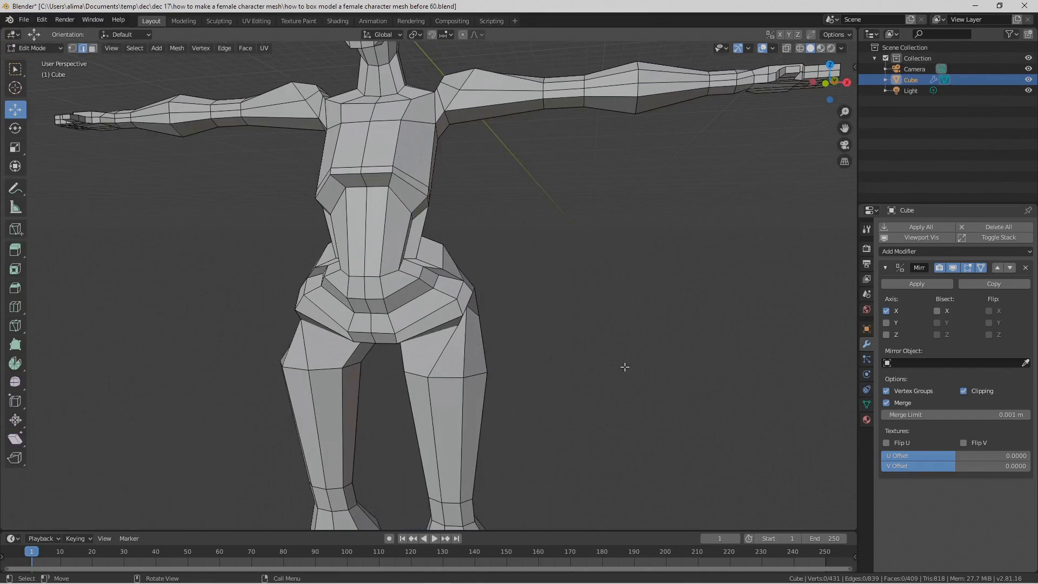
# Step: Save the file incrementally as number 61
pyautogui.scroll(-2, 625, 367)
pyautogui.scroll(-2, 625, 367)
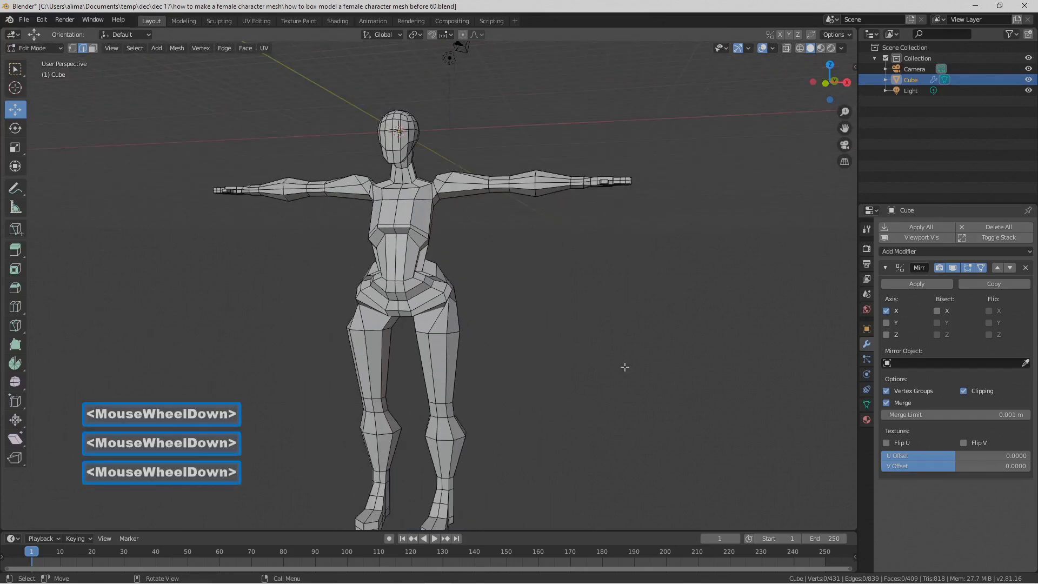
pyautogui.press('Pause')
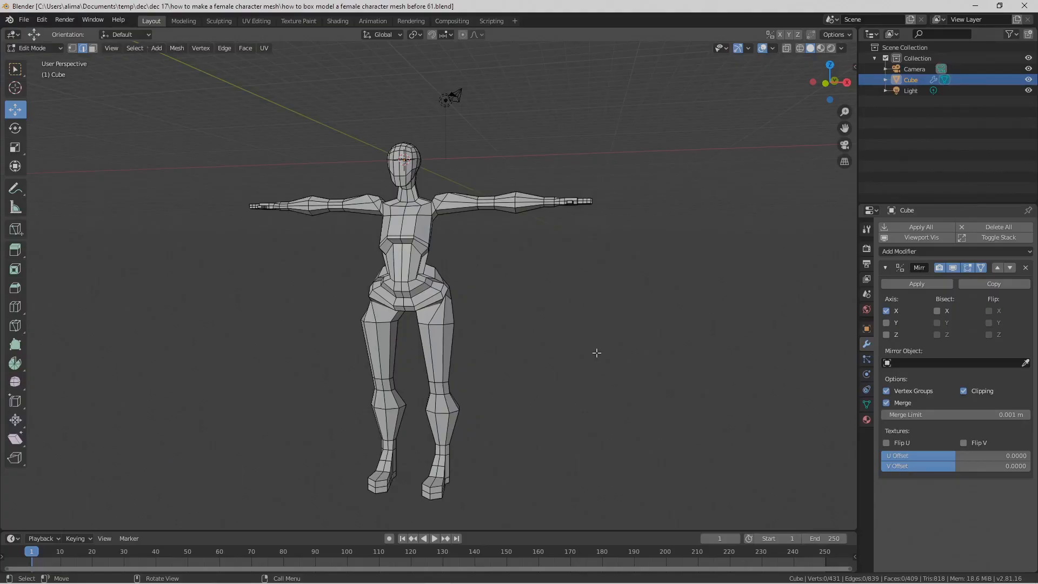
# Step: Add a loop cut around the neck and clear the selection
pyautogui.scroll(3, 597, 352)
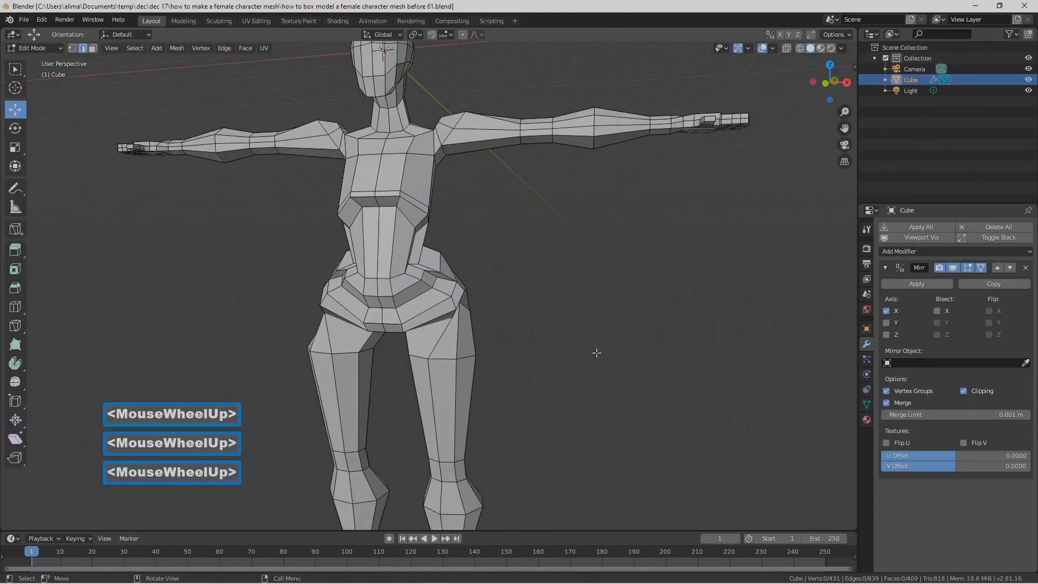
pyautogui.hotkey('ctrl', 'r')
pyautogui.click(398, 118)
pyautogui.click(400, 116)
pyautogui.click(400, 114)
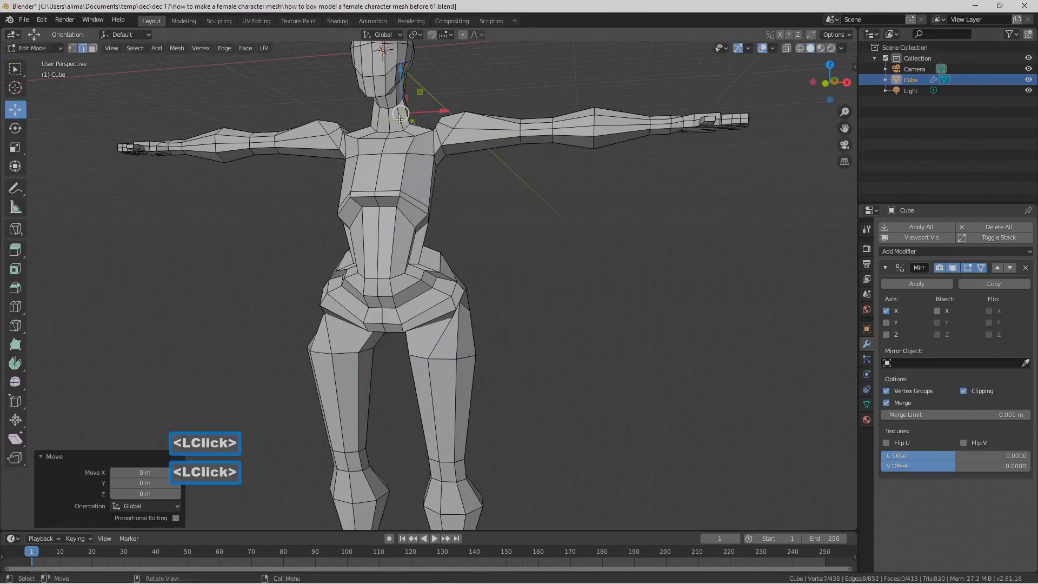
pyautogui.click(521, 247)
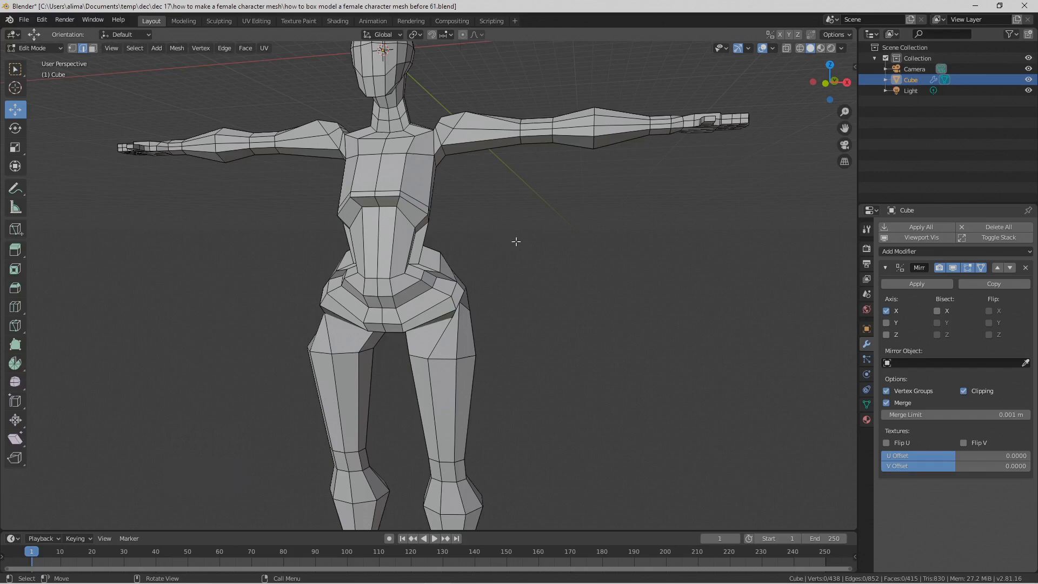
# Step: Hide the face loop at the base of the neck and the face loops around the wrists
pyautogui.moveTo(541, 253); pyautogui.dragTo(559, 270, button='middle')
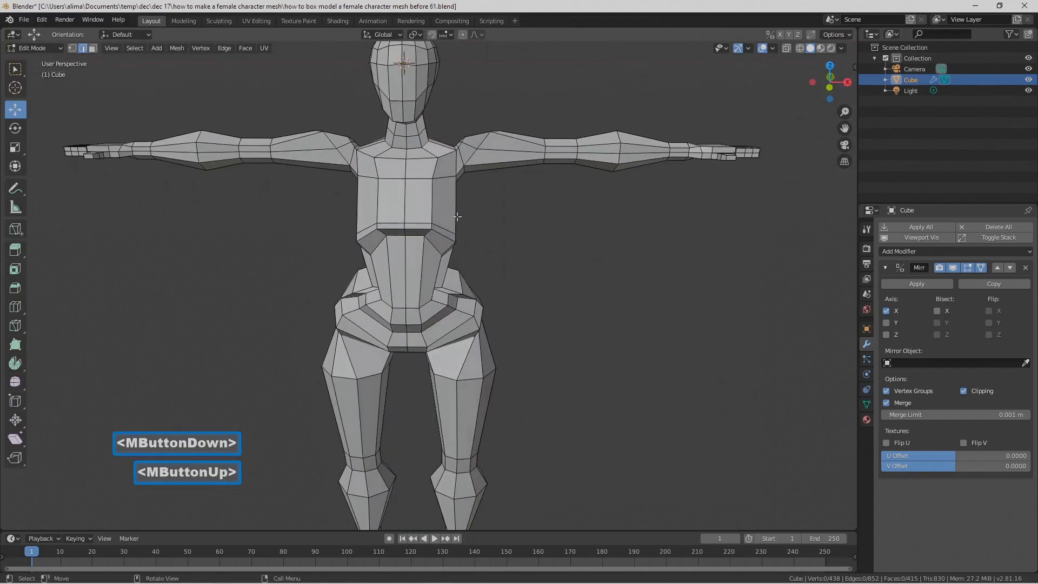
pyautogui.click(91, 49)
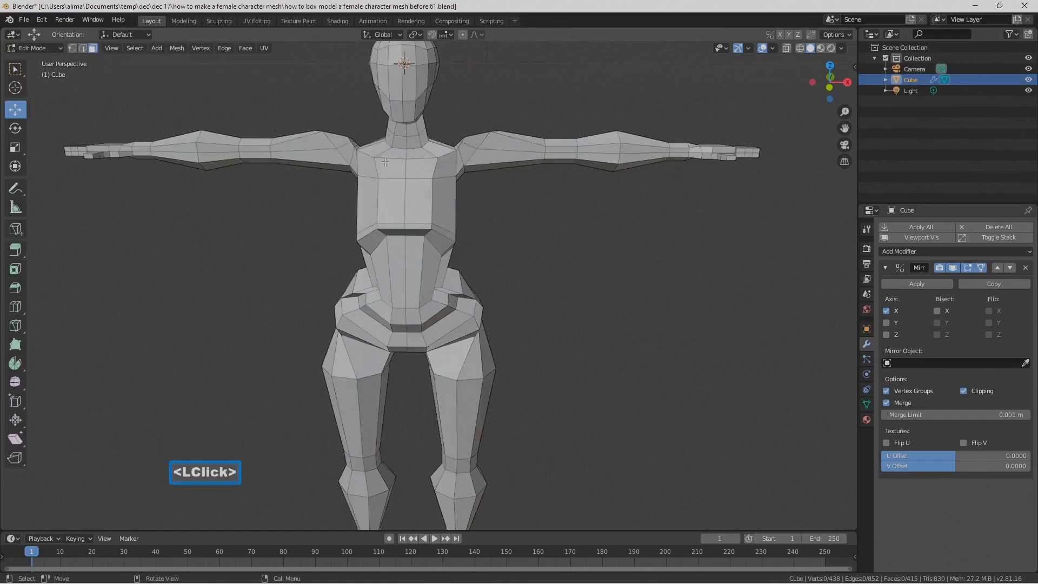
pyautogui.keyDown('alt'); pyautogui.click(419, 145); pyautogui.keyUp('alt')
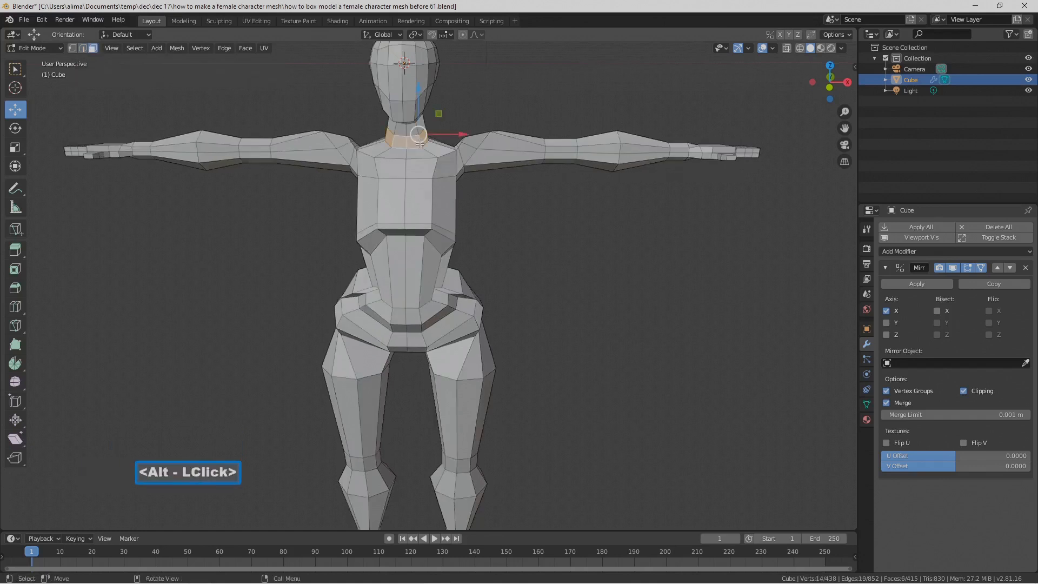
pyautogui.press('h')
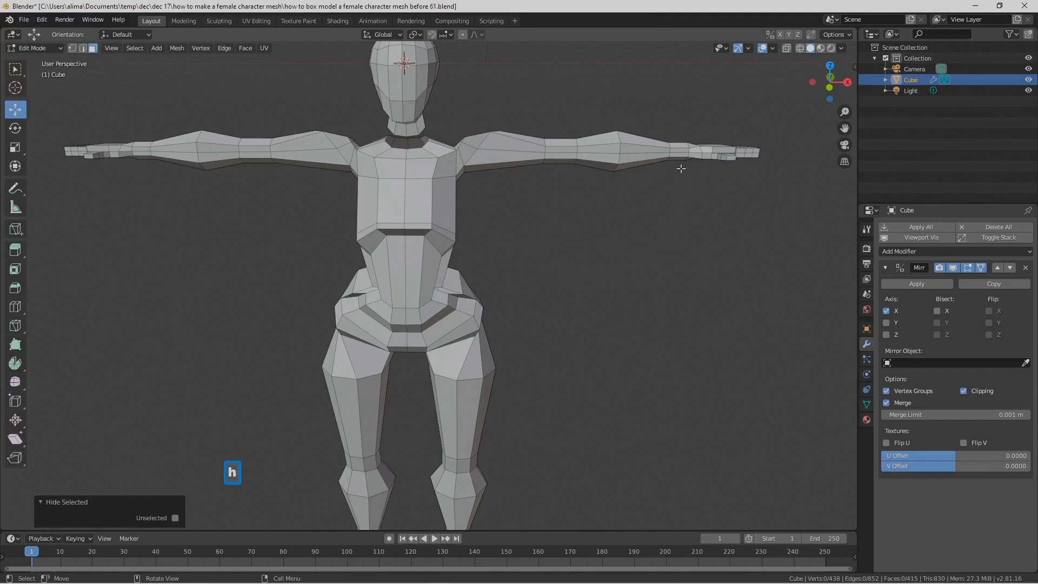
pyautogui.keyDown('alt'); pyautogui.click(683, 151); pyautogui.keyUp('alt')
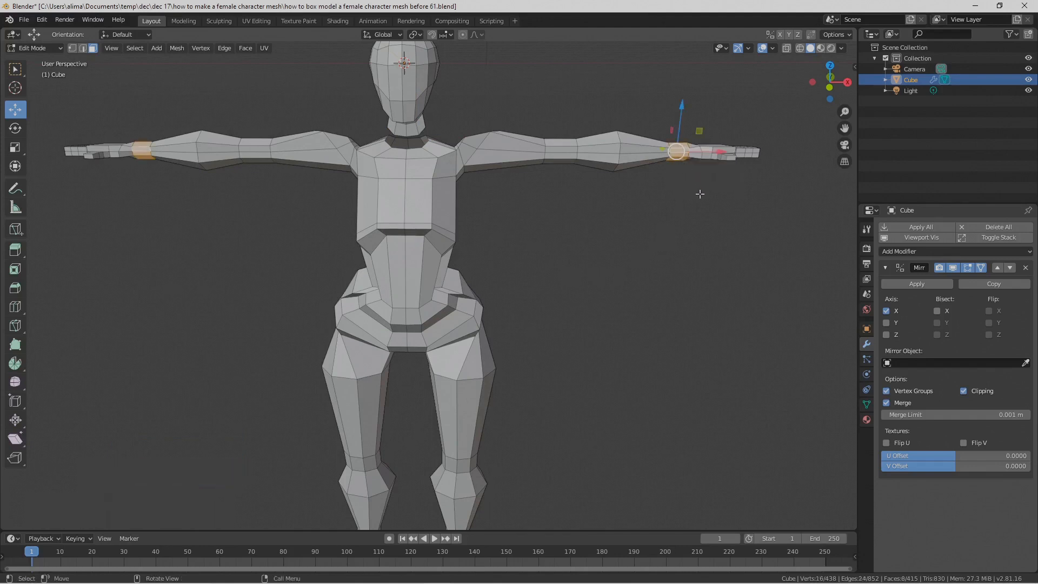
pyautogui.press('h')
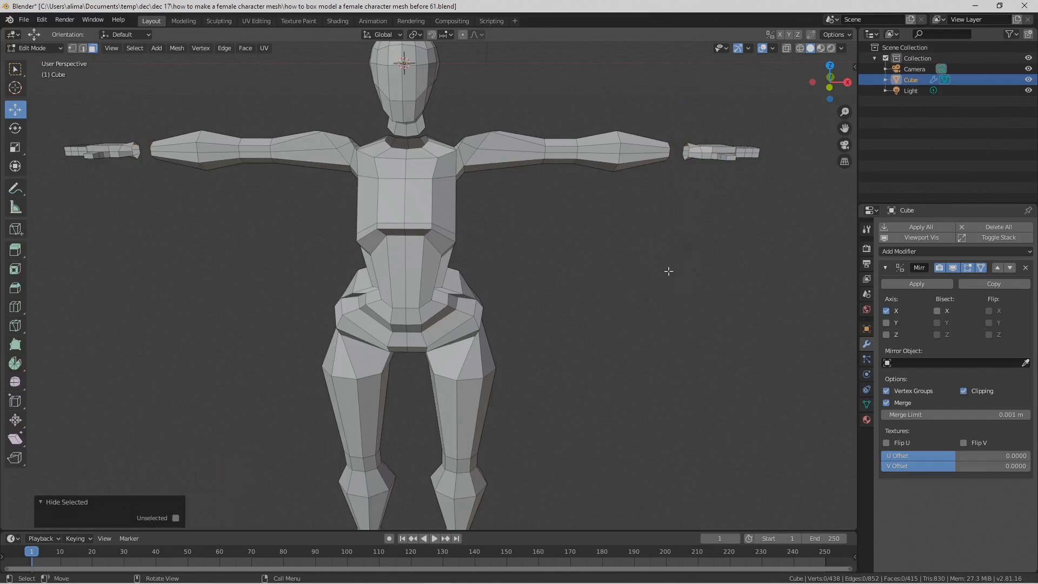
# Step: Hide the face loops around the ankles
pyautogui.keyDown('shift'); pyautogui.moveTo(645, 282); pyautogui.dragTo(634, 198, button='middle'); pyautogui.keyUp('shift')
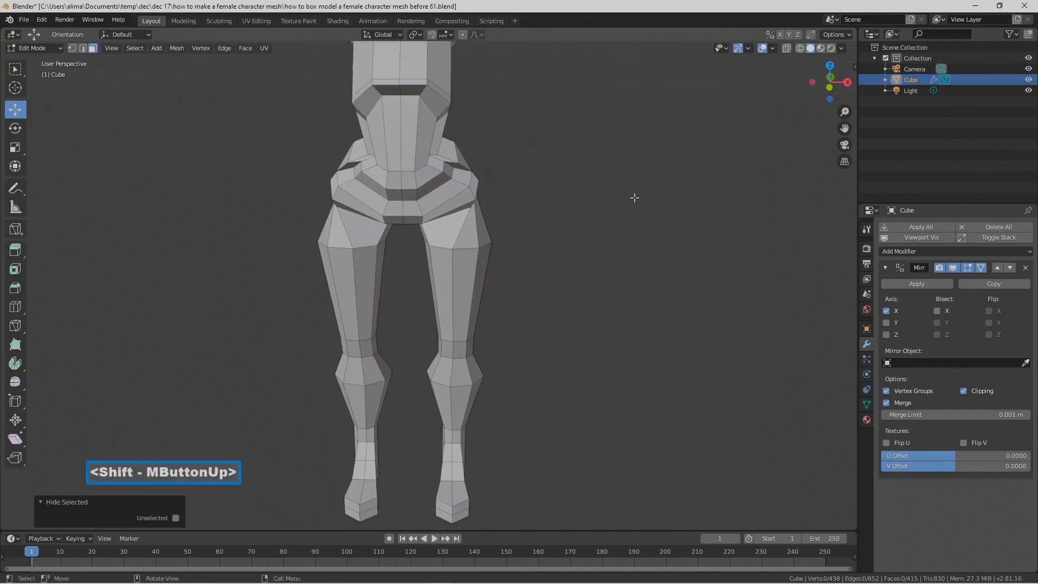
pyautogui.keyDown('alt'); pyautogui.click(459, 438); pyautogui.keyUp('alt')
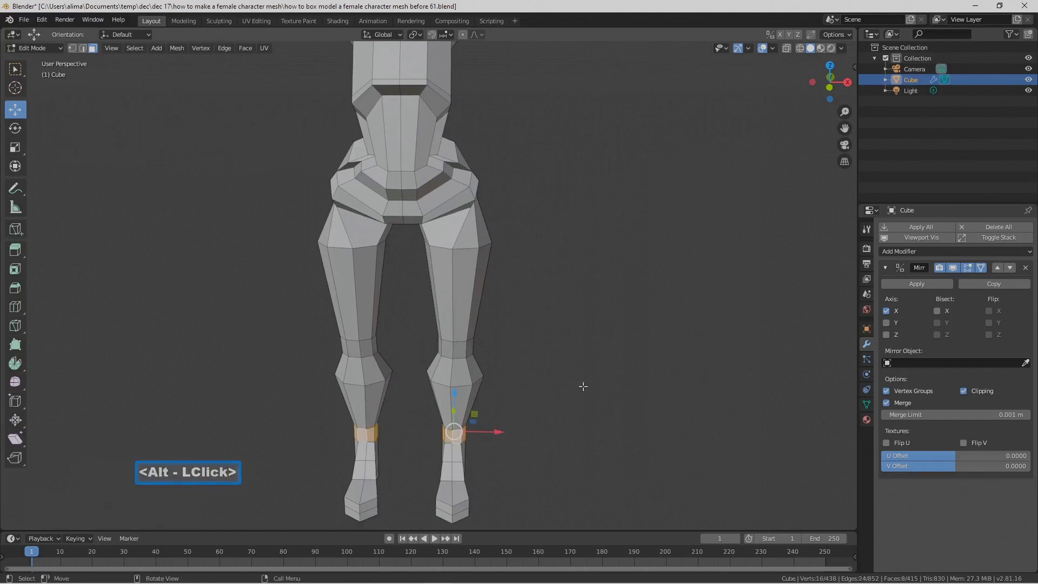
pyautogui.press('h')
# Step: Extrude the face strip running down the centre of the torso in place and scale it to about 0.956
pyautogui.moveTo(591, 350); pyautogui.dragTo(578, 284, button='middle')
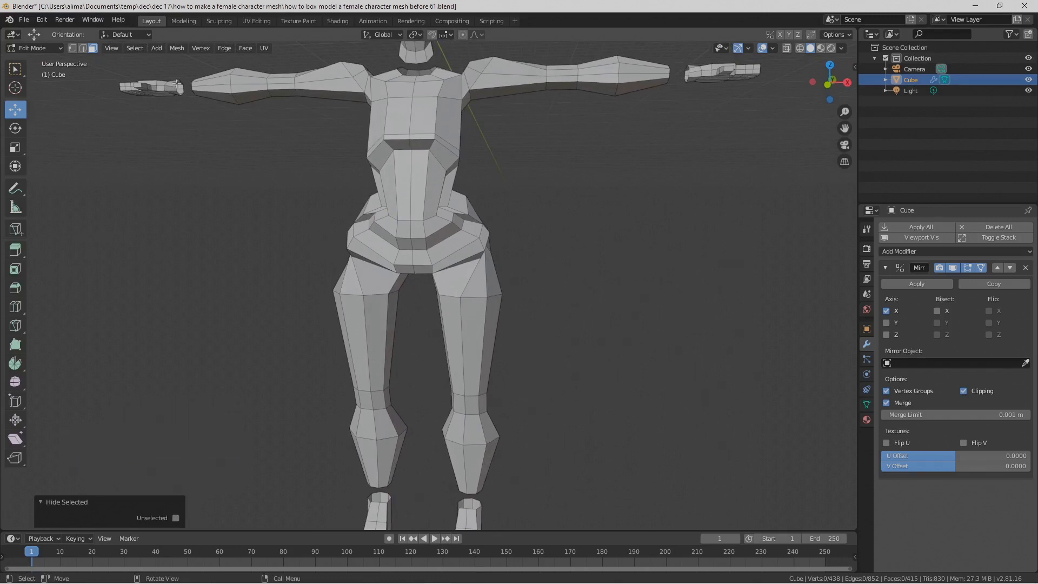
pyautogui.keyDown('alt'); pyautogui.click(427, 82); pyautogui.keyUp('alt')
pyautogui.moveTo(431, 130); pyautogui.dragTo(456, 173, button='middle')
pyautogui.keyDown('shift'); pyautogui.moveTo(484, 171); pyautogui.dragTo(468, 158, button='middle'); pyautogui.keyUp('shift')
pyautogui.moveTo(514, 214); pyautogui.dragTo(441, 118, button='middle')
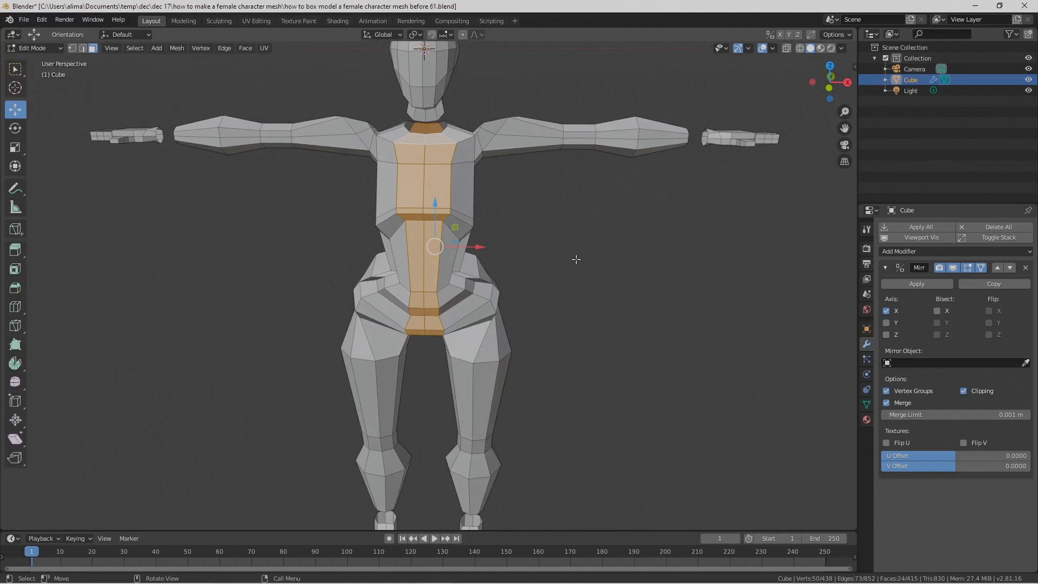
pyautogui.press('e')
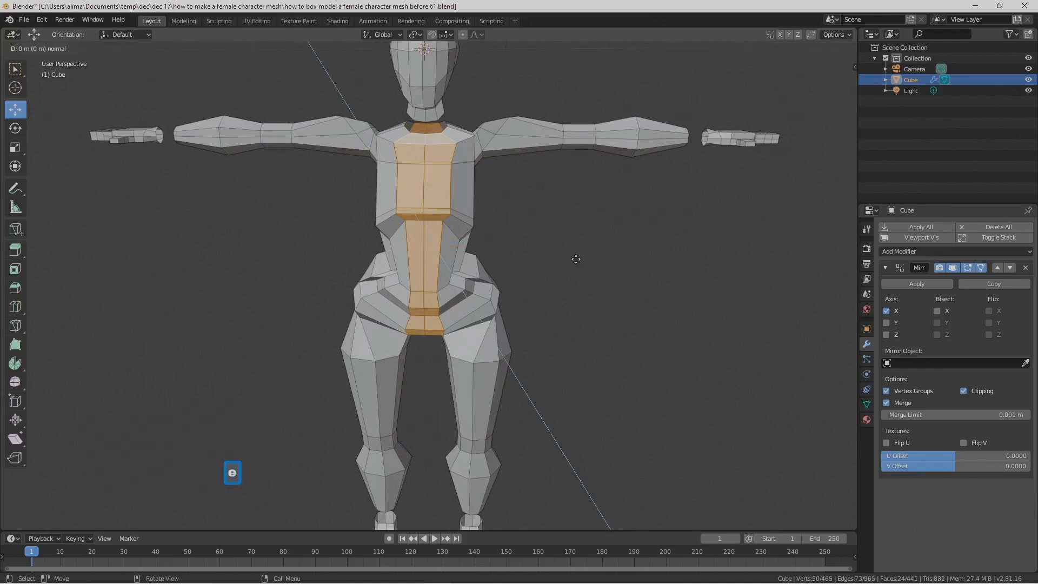
pyautogui.rightClick(576, 259)
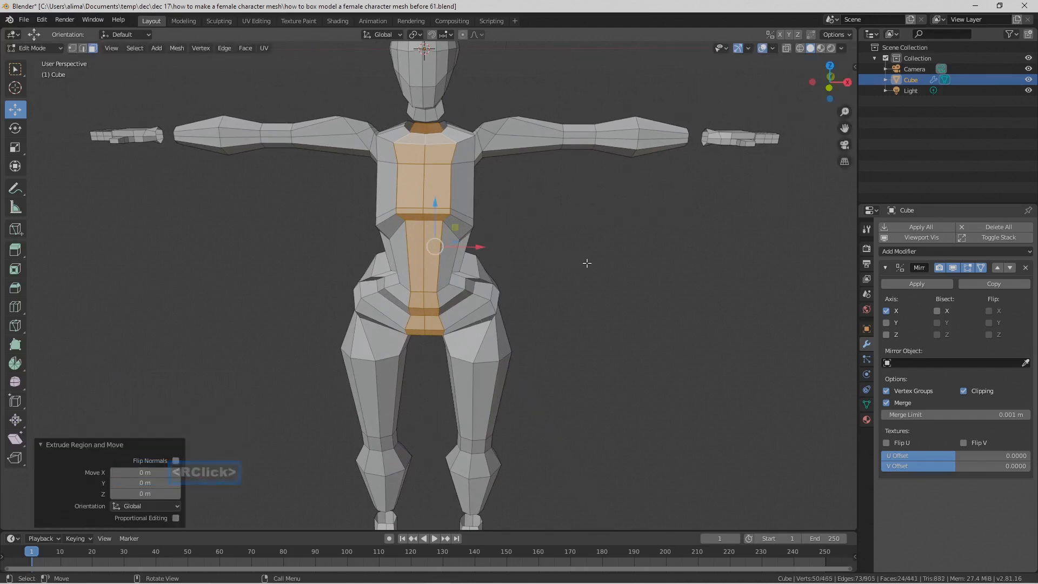
pyautogui.press('s')
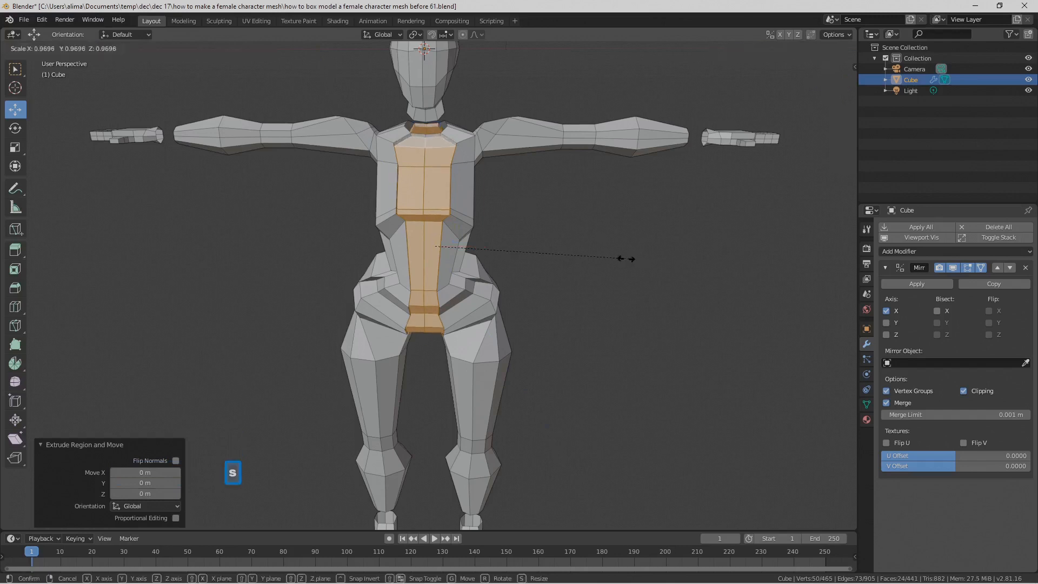
pyautogui.click(625, 258)
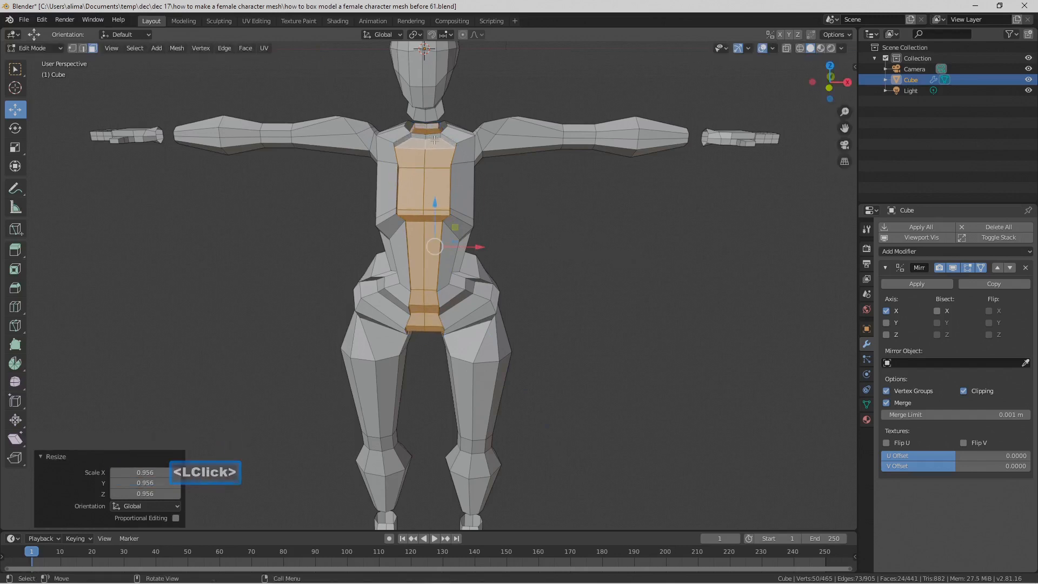
# Step: Move the extruded central face strip about -0.527 m along X
pyautogui.moveTo(446, 141); pyautogui.dragTo(430, 131, button='middle')
pyautogui.moveTo(482, 178); pyautogui.dragTo(492, 229, button='middle')
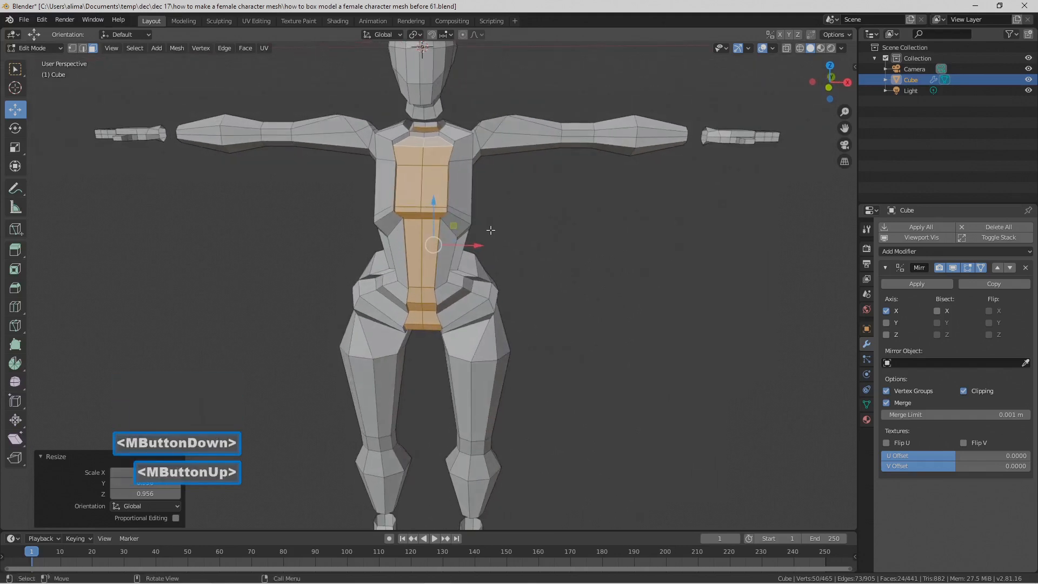
pyautogui.moveTo(481, 246); pyautogui.dragTo(470, 242)
pyautogui.moveTo(574, 269); pyautogui.dragTo(408, 206, button='middle')
pyautogui.moveTo(468, 242); pyautogui.dragTo(481, 241, button='middle')
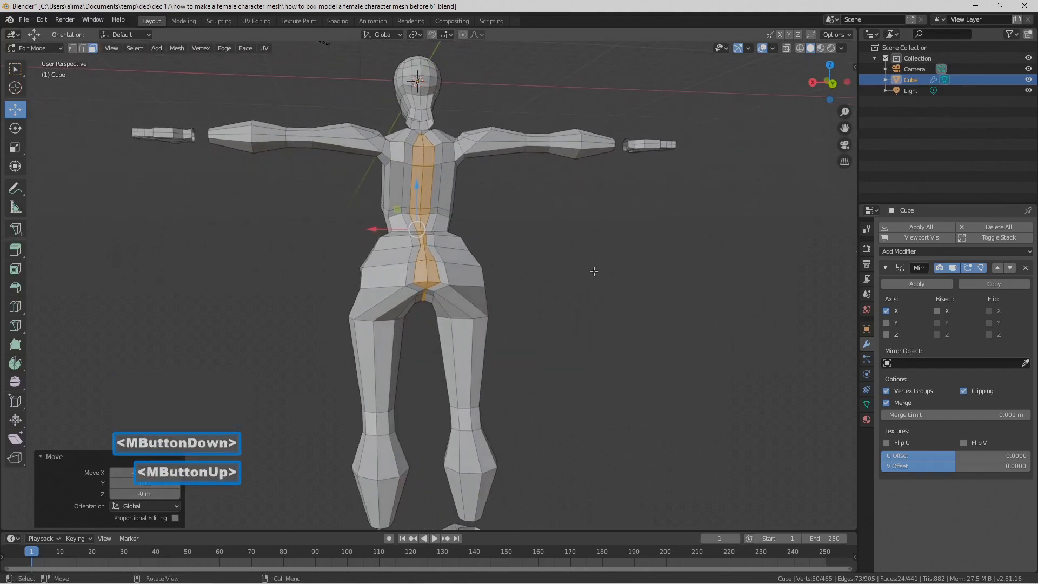
# Step: Narrow the central face strip by scaling it to about 0.29 along X
pyautogui.press('s')
pyautogui.press('x')
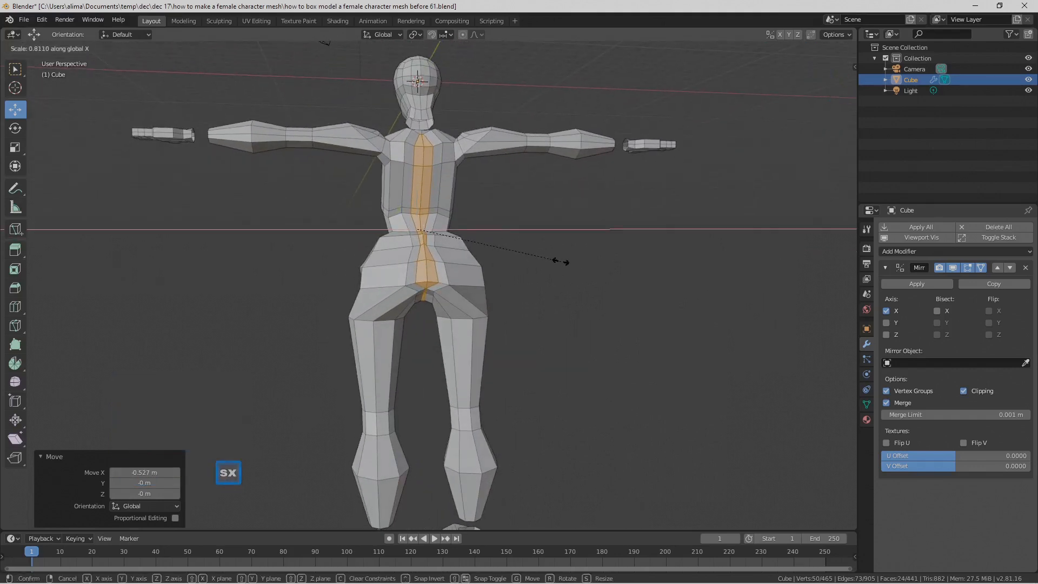
pyautogui.click(468, 241)
# Step: Turn off mirror Clipping, pull the vertex stuck to the centre line beneath the buttocks outward along X, and turn Clipping back on
pyautogui.moveTo(380, 232); pyautogui.dragTo(347, 81, button='middle')
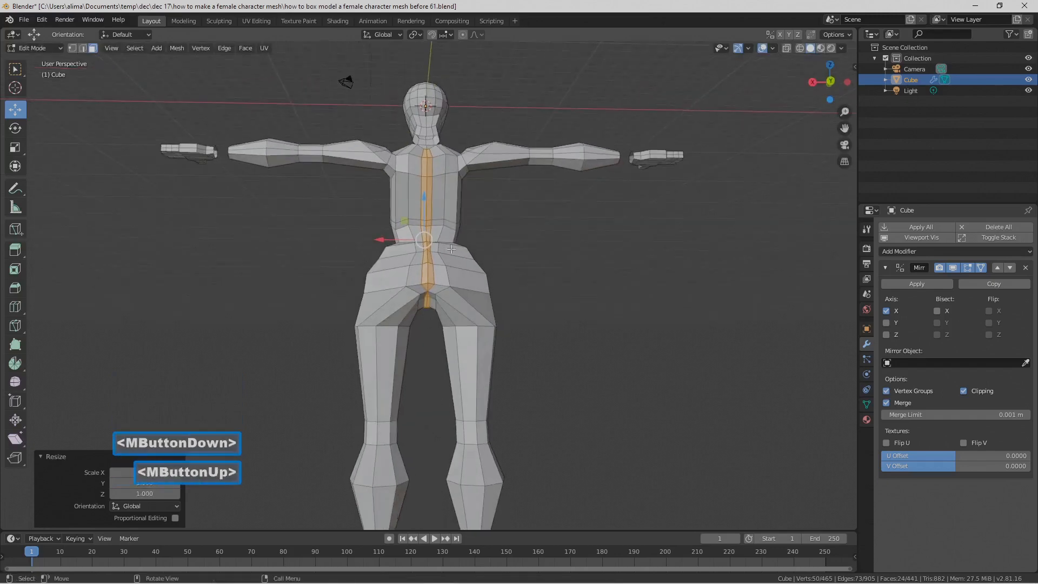
pyautogui.scroll(3, 461, 269)
pyautogui.scroll(7, 461, 270)
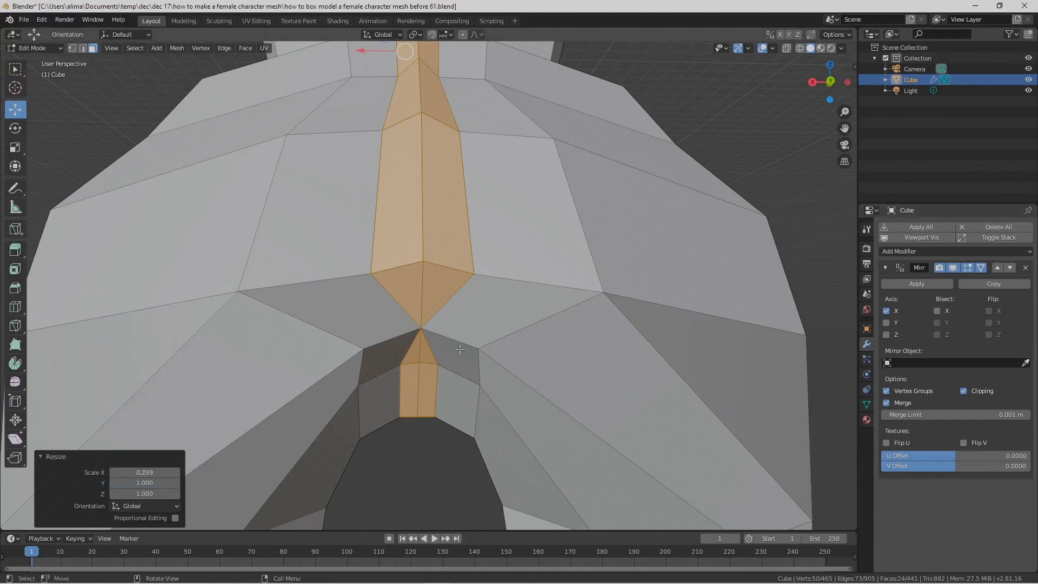
pyautogui.click(961, 391)
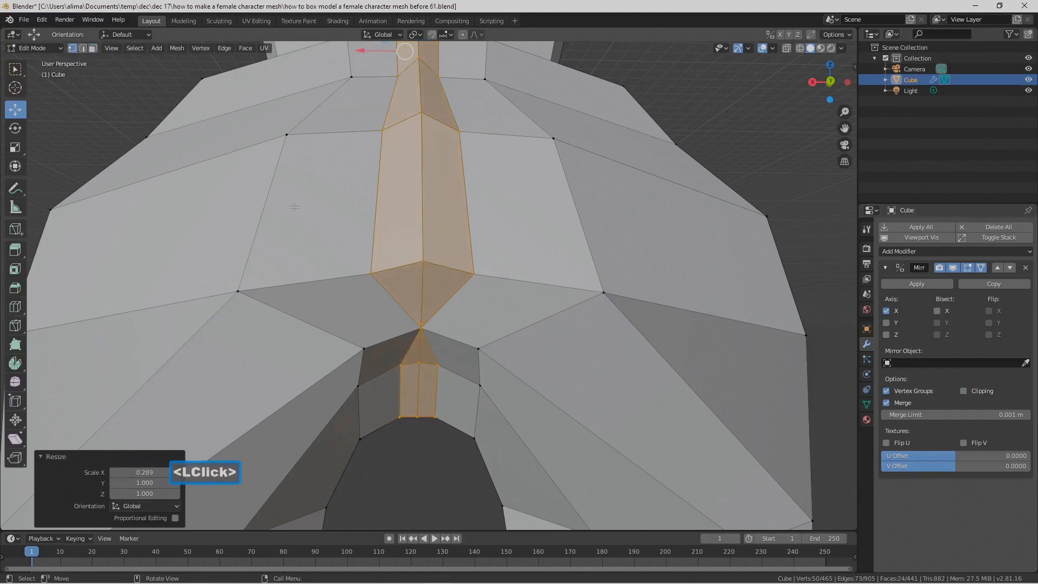
pyautogui.click(420, 326)
pyautogui.moveTo(421, 326); pyautogui.dragTo(376, 327)
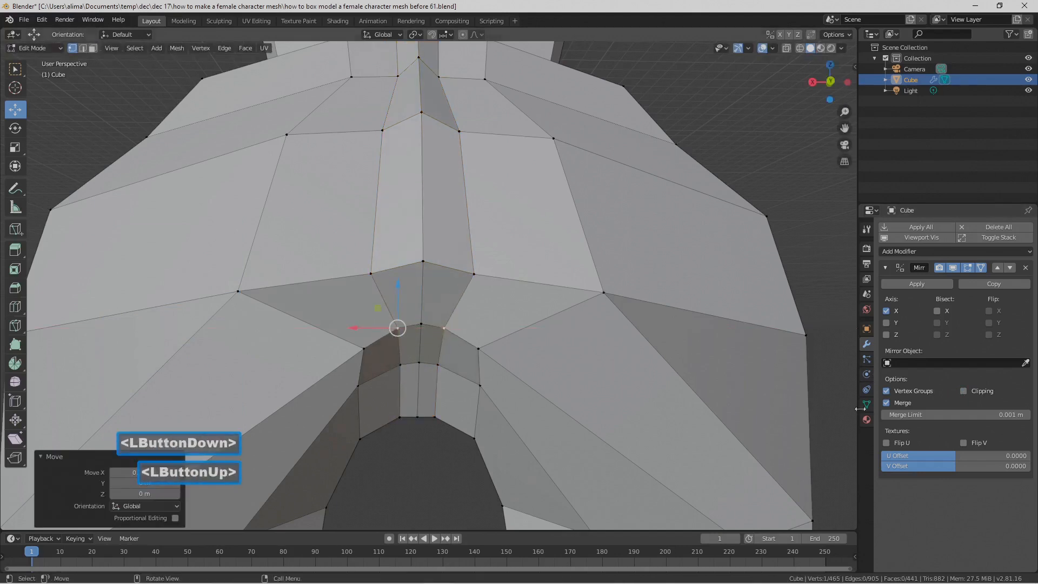
pyautogui.click(963, 390)
# Step: Select the entire linked body mesh, covering torso, arms and legs but not the head, hands and feet, and switch to vertex selection
pyautogui.scroll(-2, 652, 321)
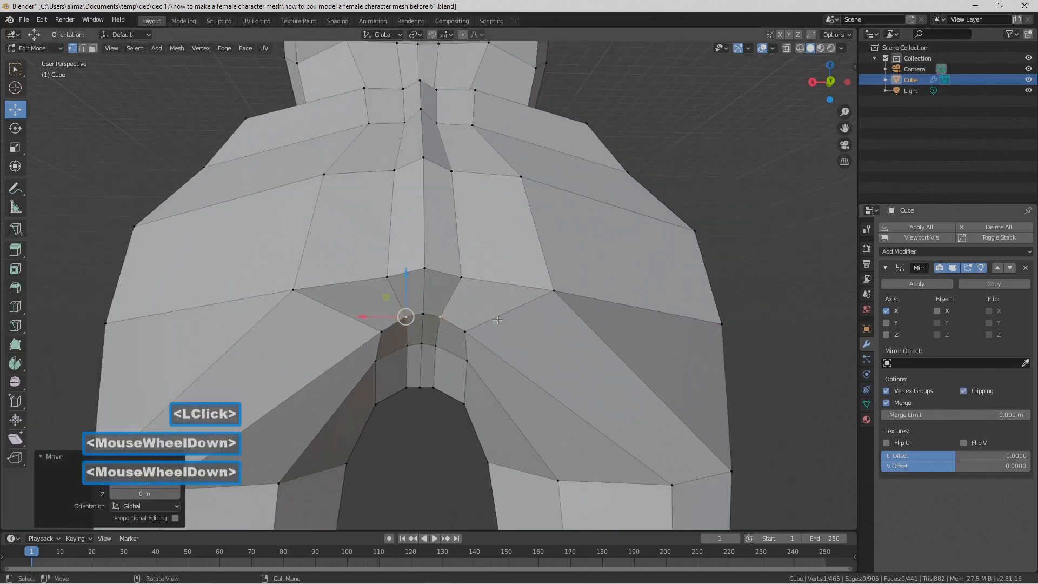
pyautogui.click(711, 305)
pyautogui.scroll(-5, 711, 305)
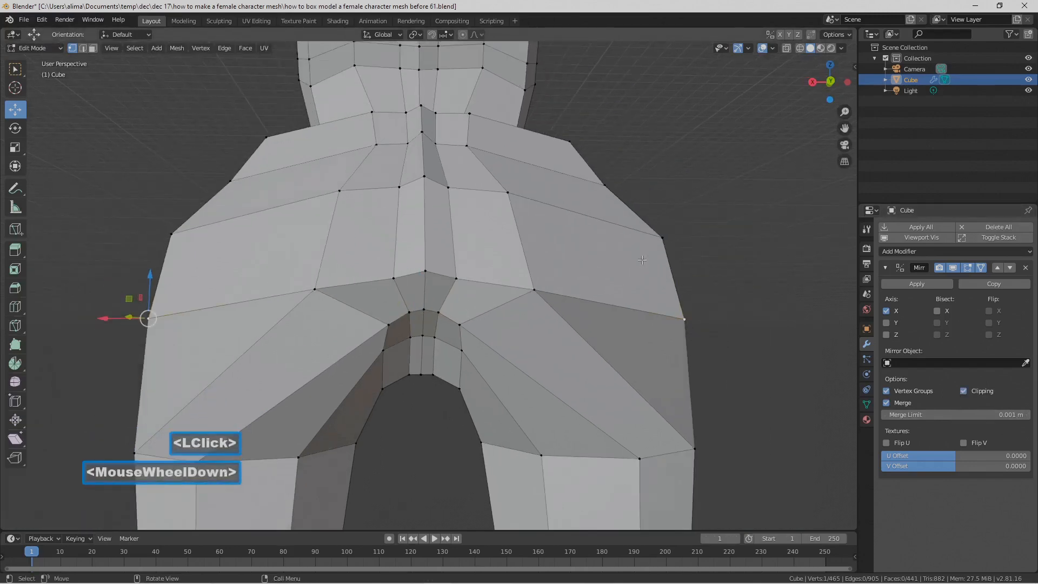
pyautogui.moveTo(263, 171); pyautogui.dragTo(584, 320, button='middle')
pyautogui.scroll(-1, 459, 202)
pyautogui.scroll(-4, 459, 203)
pyautogui.click(619, 322)
pyautogui.scroll(-2, 587, 324)
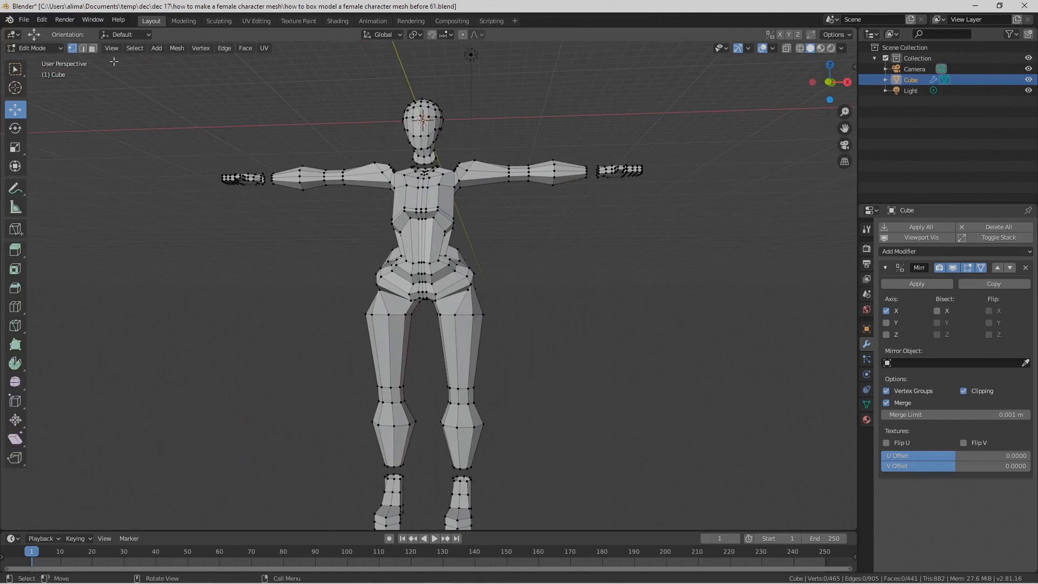
pyautogui.click(92, 49)
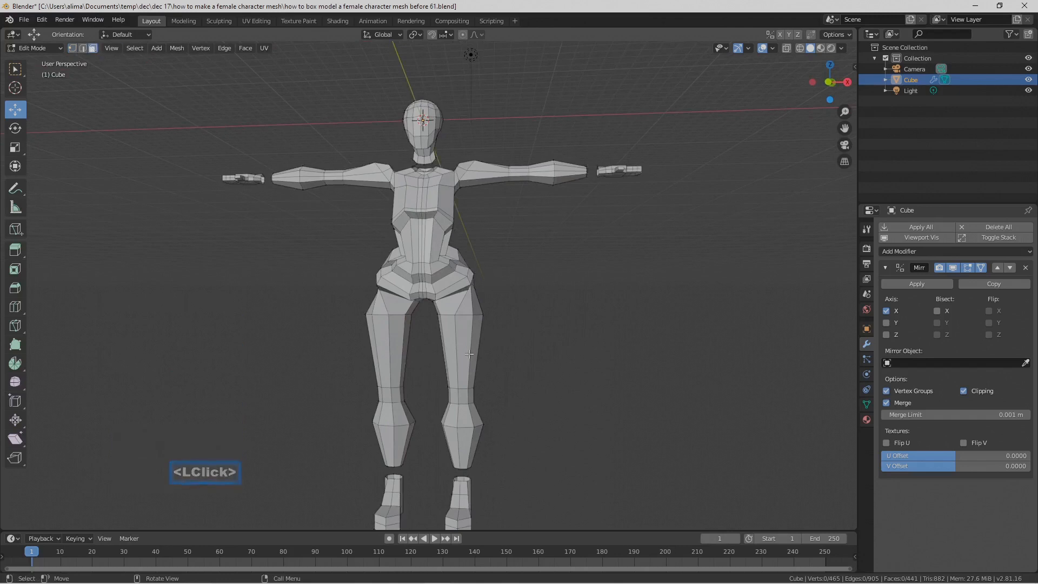
pyautogui.press('l')
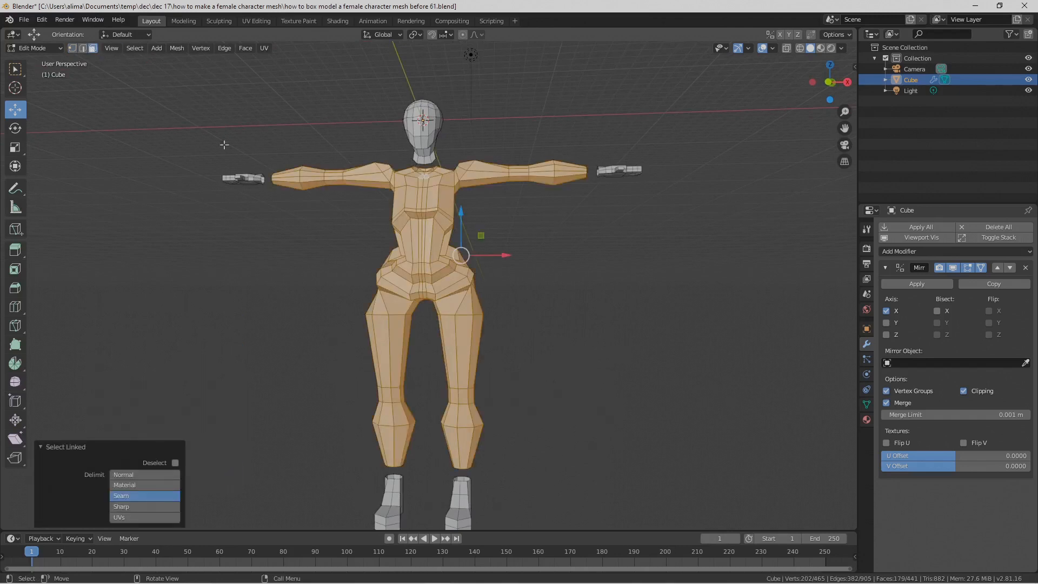
pyautogui.click(72, 48)
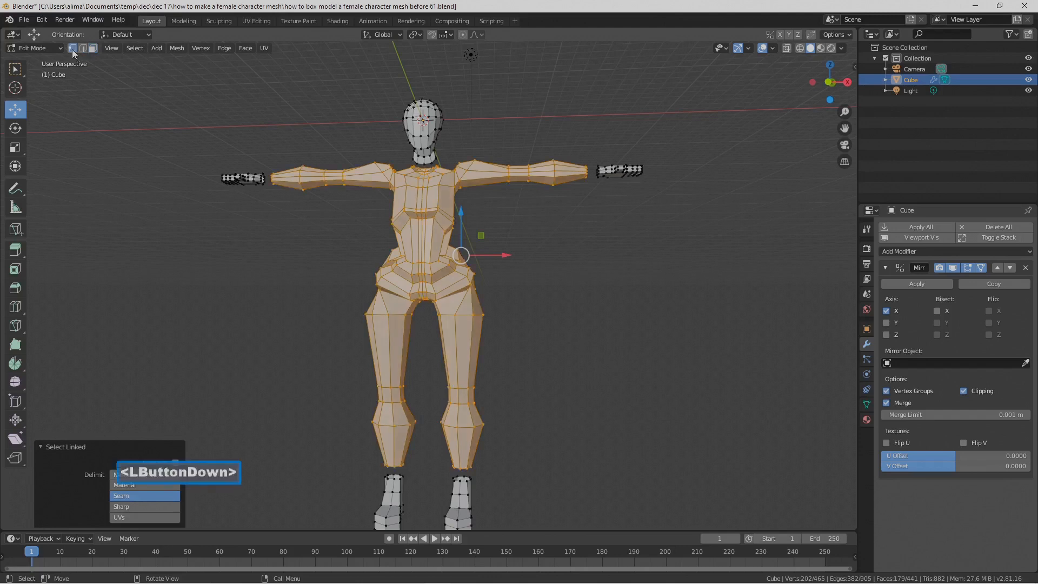
# Step: Apply Smooth Vertices three times to the selected body with smoothing 0.5
pyautogui.rightClick(608, 267)
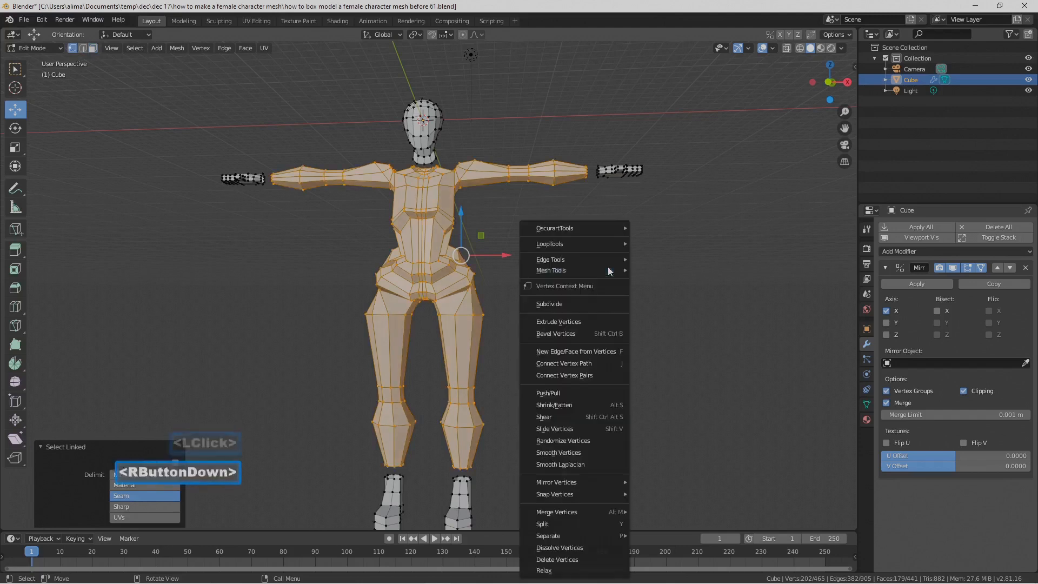
pyautogui.click(609, 452)
pyautogui.rightClick(617, 380)
pyautogui.click(617, 379)
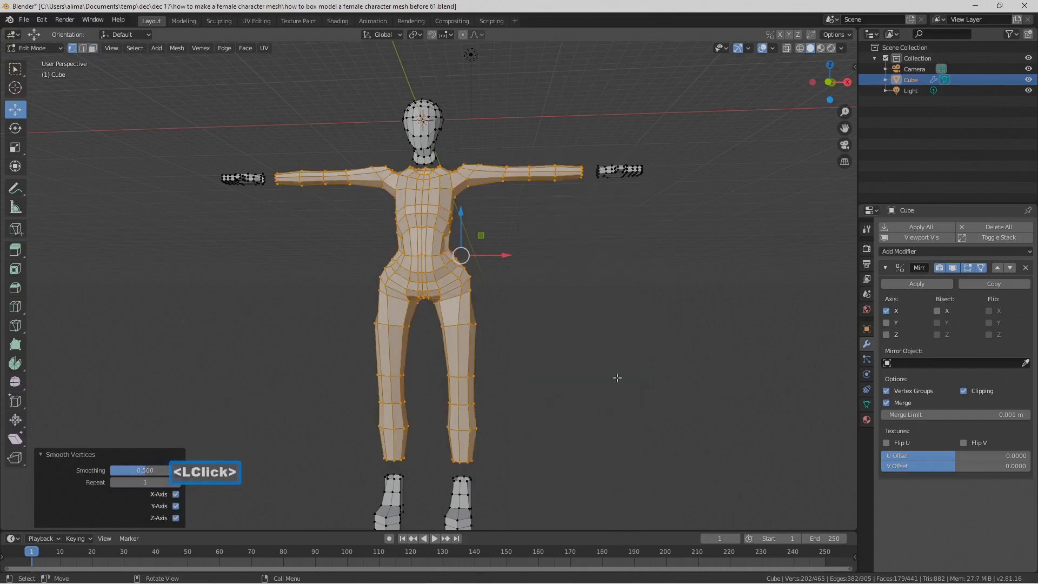
pyautogui.rightClick(618, 378)
pyautogui.click(618, 378)
# Step: Fatten the smoothed body with Shrink/Fatten at an offset of about -0.417 m and deselect it
pyautogui.scroll(1, 617, 376)
pyautogui.moveTo(607, 369)
pyautogui.mouseDown(button='middle')
pyautogui.moveTo(635, 360)
pyautogui.moveTo(566, 356)
pyautogui.moveTo(606, 359)
pyautogui.mouseUp(button='middle')
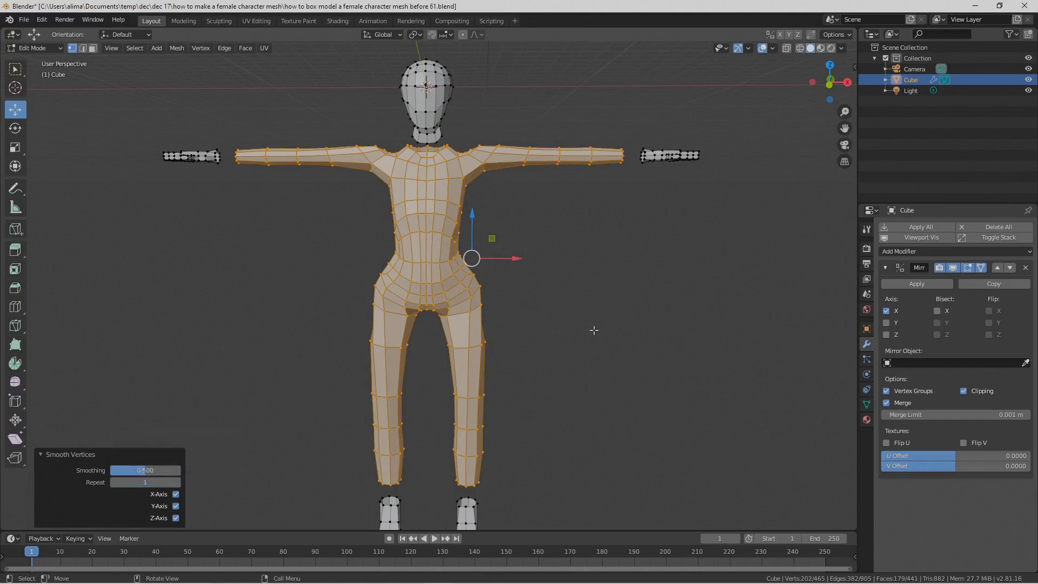
pyautogui.press('alt')
pyautogui.hotkey('alt', 's')
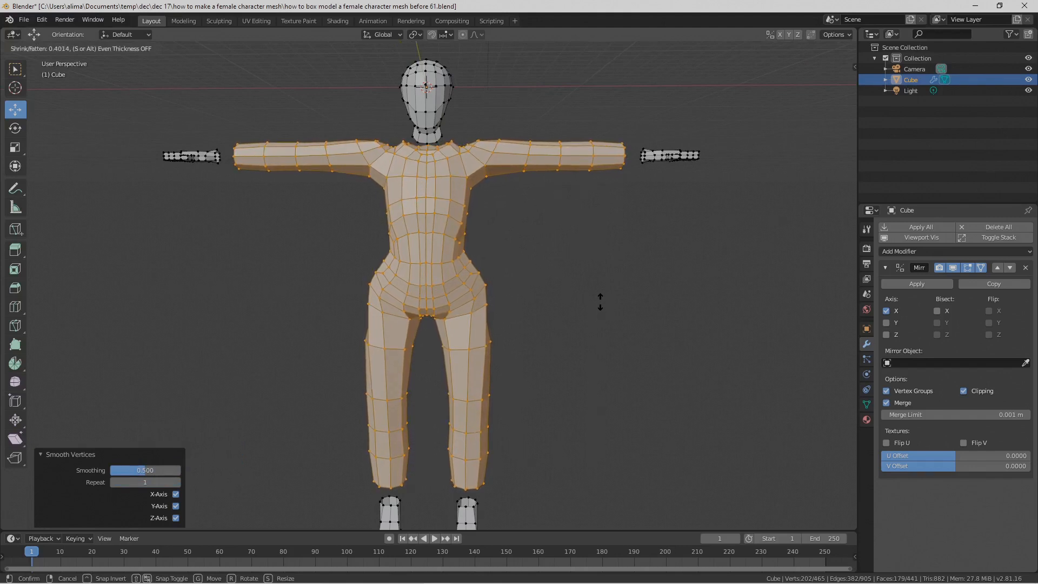
pyautogui.keyDown('shift'); pyautogui.click(601, 300); pyautogui.keyUp('shift')
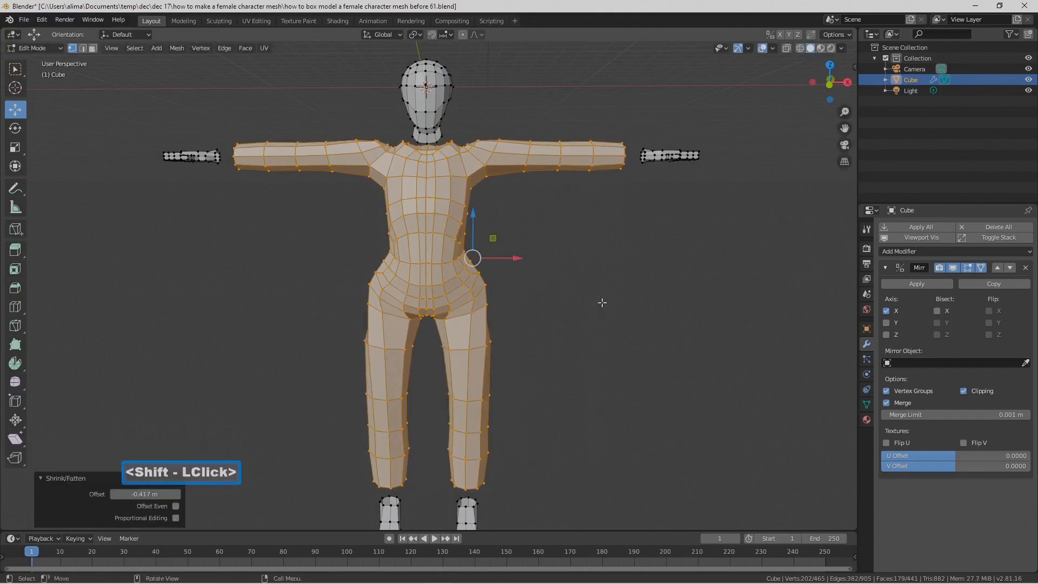
pyautogui.moveTo(594, 314)
pyautogui.mouseDown(button='middle')
pyautogui.moveTo(412, 327)
pyautogui.moveTo(584, 333)
pyautogui.moveTo(626, 303)
pyautogui.moveTo(610, 310)
pyautogui.mouseUp(button='middle')
pyautogui.scroll(1, 585, 306)
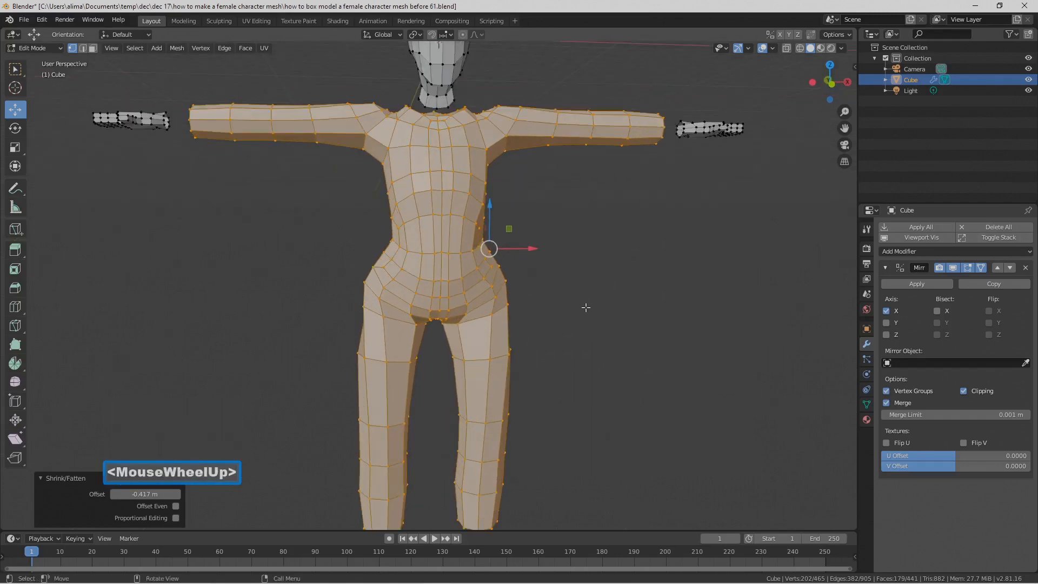
pyautogui.scroll(-1, 586, 307)
pyautogui.click(587, 308)
# Step: Add one loop cut around the top of the thighs and two evenly spaced loop cuts around the thigh section below it
pyautogui.moveTo(563, 339); pyautogui.dragTo(512, 312, button='middle')
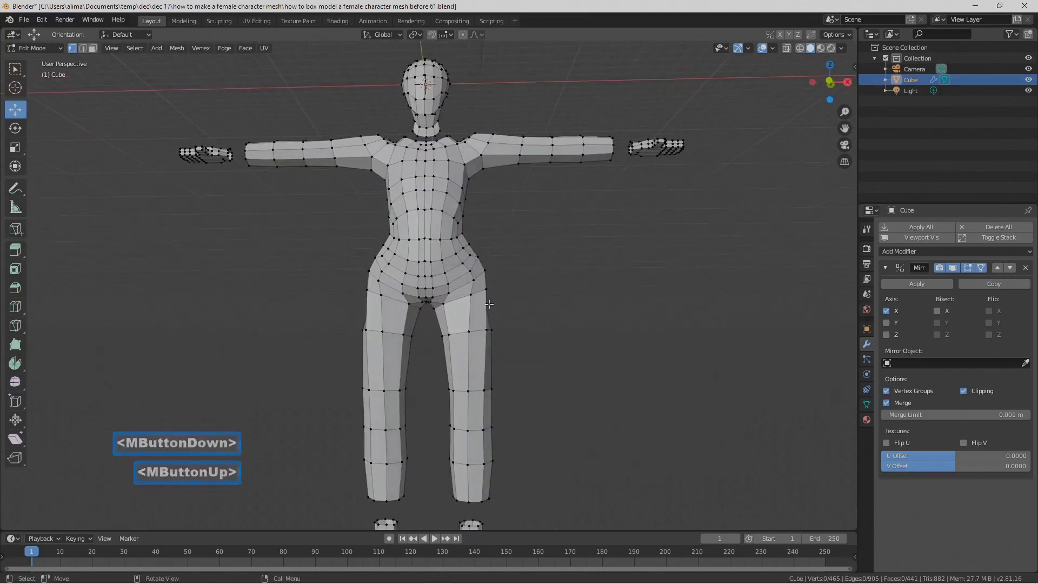
pyautogui.hotkey('ctrl', 'r')
pyautogui.click(488, 304)
pyautogui.click(488, 304)
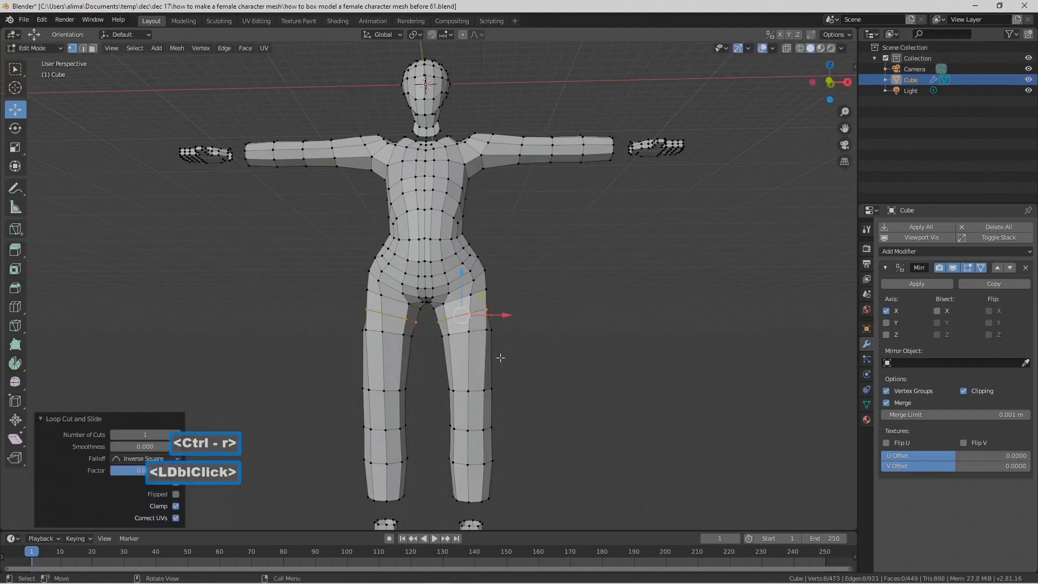
pyautogui.hotkey('ctrl', 'r')
pyautogui.scroll(1, 495, 360)
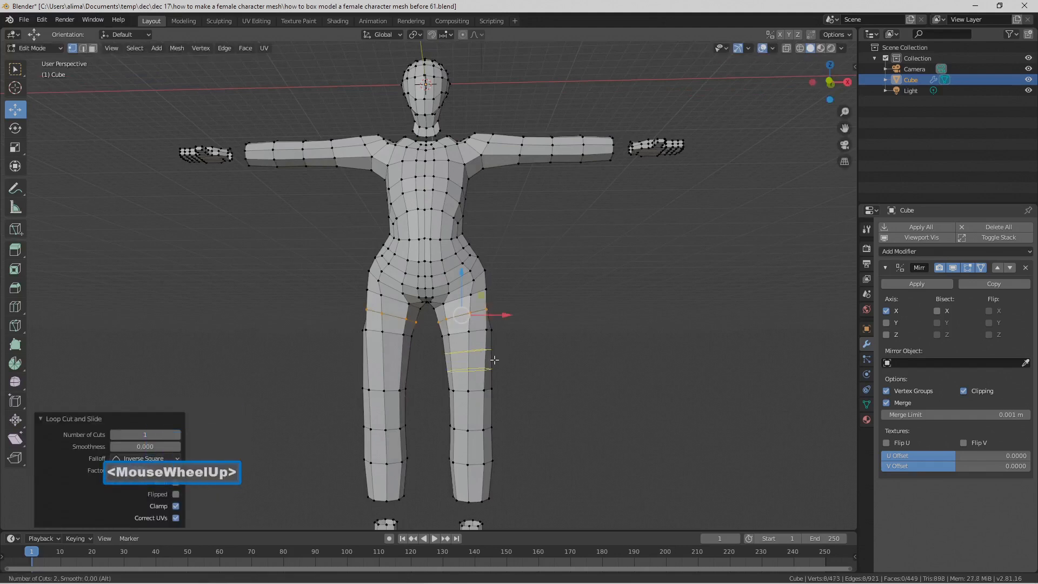
pyautogui.doubleClick(495, 360)
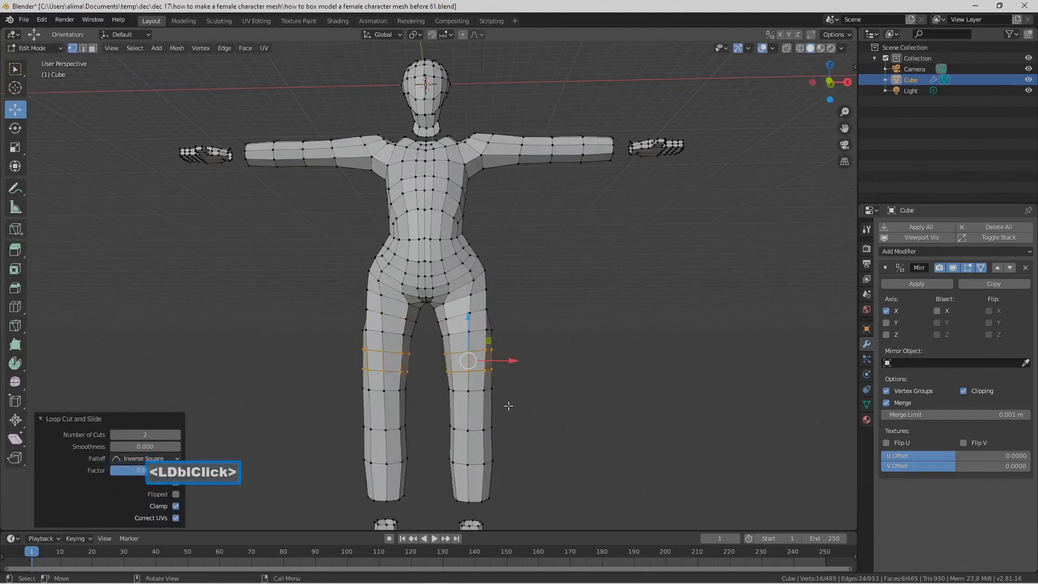
# Step: Add two evenly spaced loop cuts around the knee section and one loop cut in each of the two lower leg sections
pyautogui.hotkey('ctrl', 'r')
pyautogui.scroll(1, 490, 405)
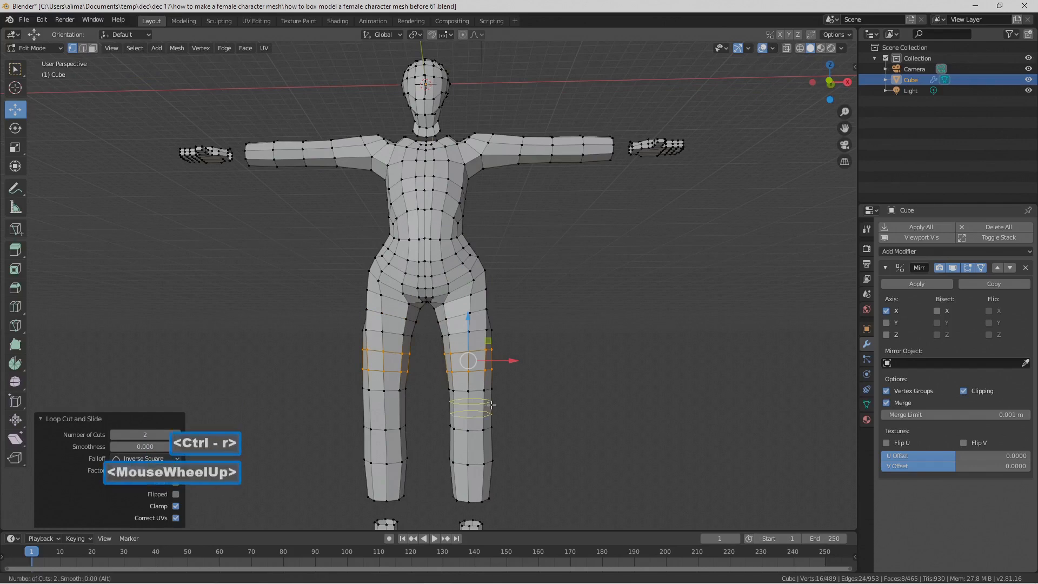
pyautogui.doubleClick(491, 405)
pyautogui.click(494, 420)
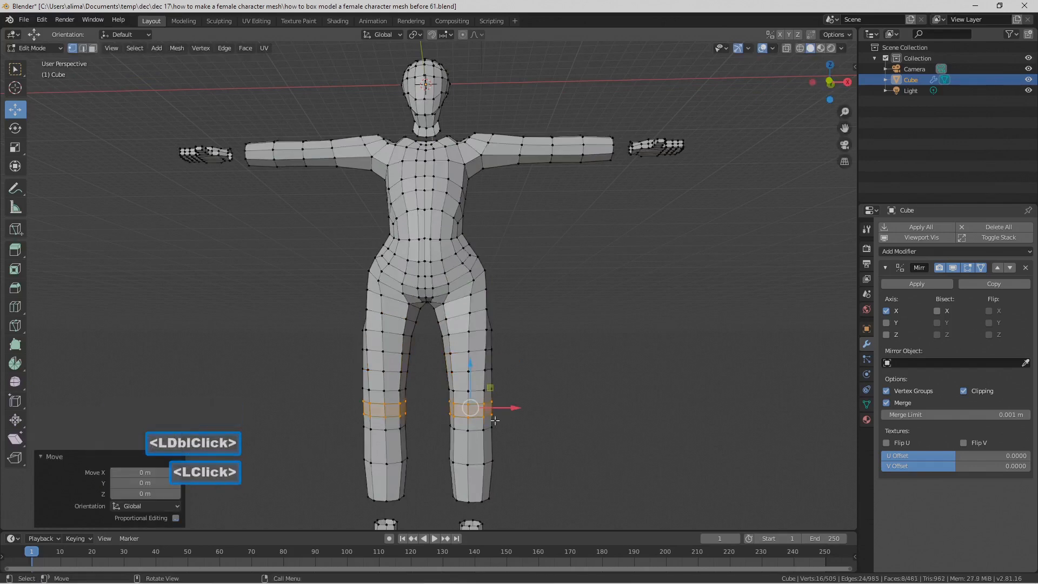
pyautogui.hotkey('ctrl', 'r')
pyautogui.click(489, 448)
pyautogui.click(489, 448)
pyautogui.hotkey('ctrl', 'r')
pyautogui.click(488, 479)
pyautogui.click(488, 479)
# Step: Add four single loop cuts along the arms, one in each section from the upper arm to the wrist
pyautogui.hotkey('ctrl', 'r')
pyautogui.click(511, 160)
pyautogui.click(511, 160)
pyautogui.hotkey('ctrl', 'r')
pyautogui.click(541, 151)
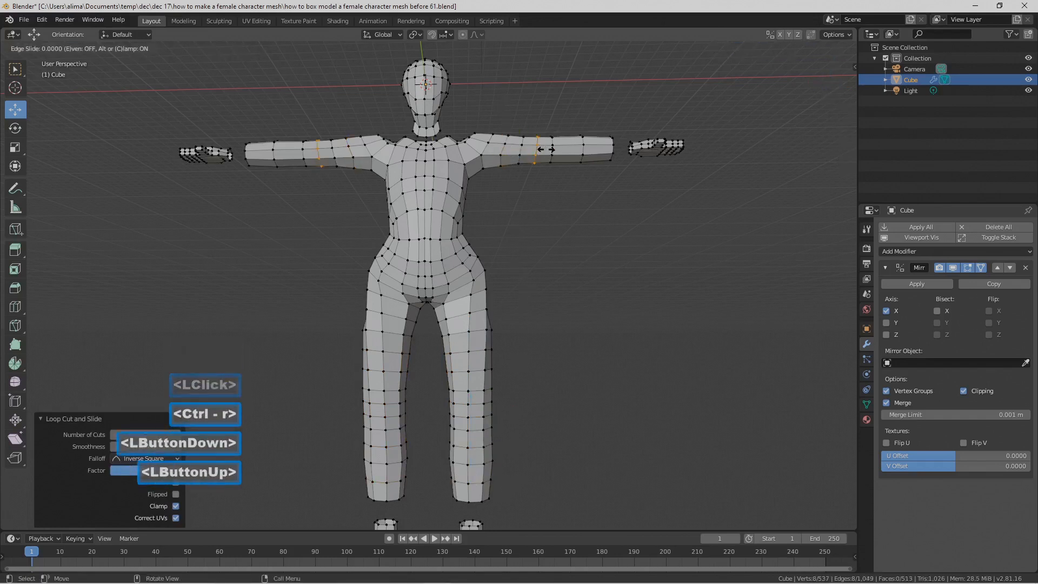
pyautogui.click(541, 151)
pyautogui.hotkey('ctrl', 'r')
pyautogui.click(565, 152)
pyautogui.click(565, 151)
pyautogui.hotkey('ctrl', 'r')
pyautogui.click(606, 150)
pyautogui.click(606, 151)
# Step: Select the two adjacent breast faces on the chest and scale them to about 1.329 with proportional editing on
pyautogui.moveTo(583, 193); pyautogui.dragTo(589, 246, button='middle')
pyautogui.scroll(2, 589, 246)
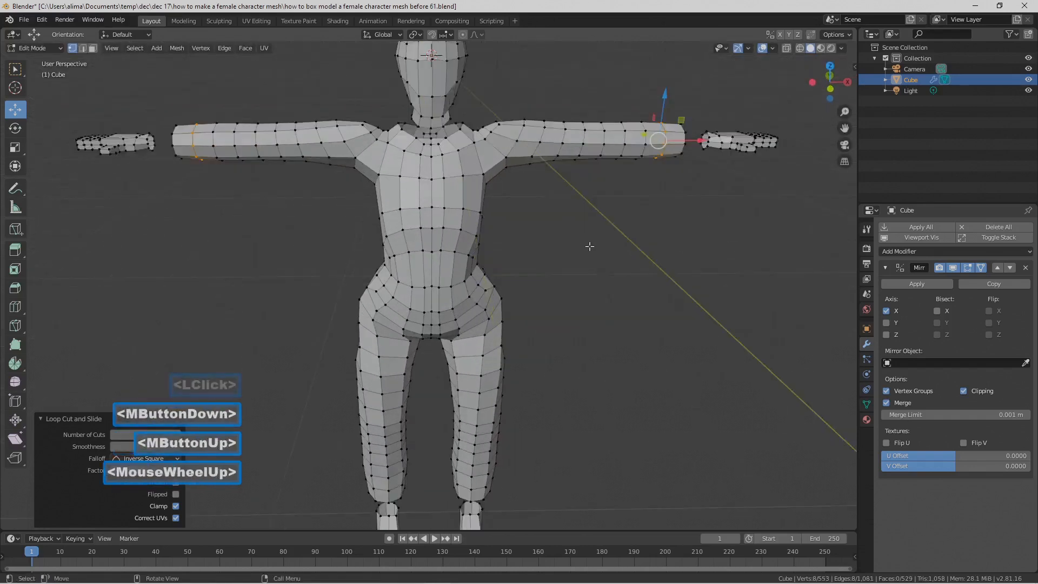
pyautogui.scroll(1, 590, 247)
pyautogui.click(442, 178)
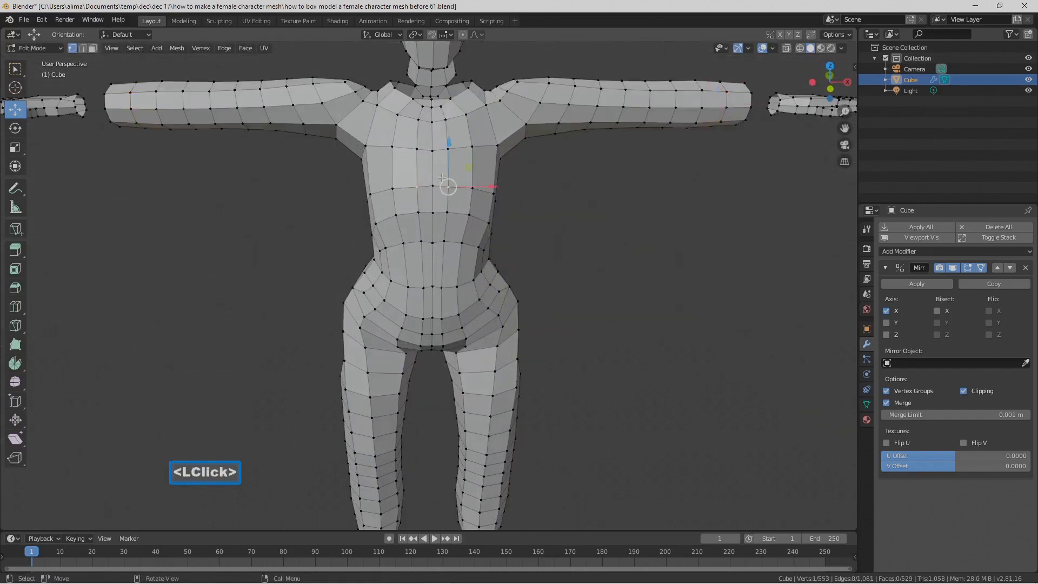
pyautogui.click(93, 48)
pyautogui.click(469, 176)
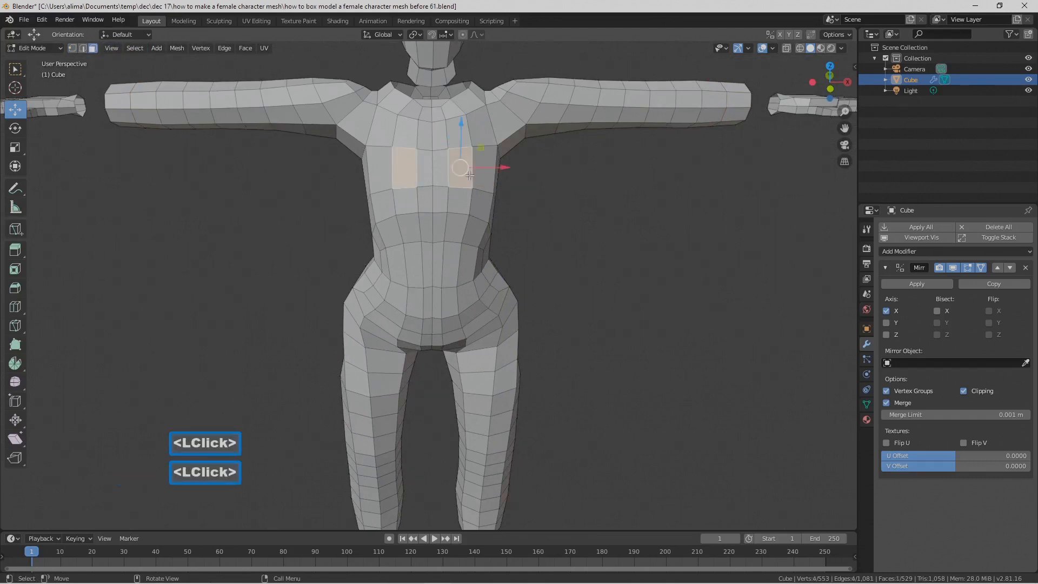
pyautogui.keyDown('shift'); pyautogui.click(485, 172); pyautogui.keyUp('shift')
pyautogui.moveTo(535, 210); pyautogui.dragTo(550, 221, button='middle')
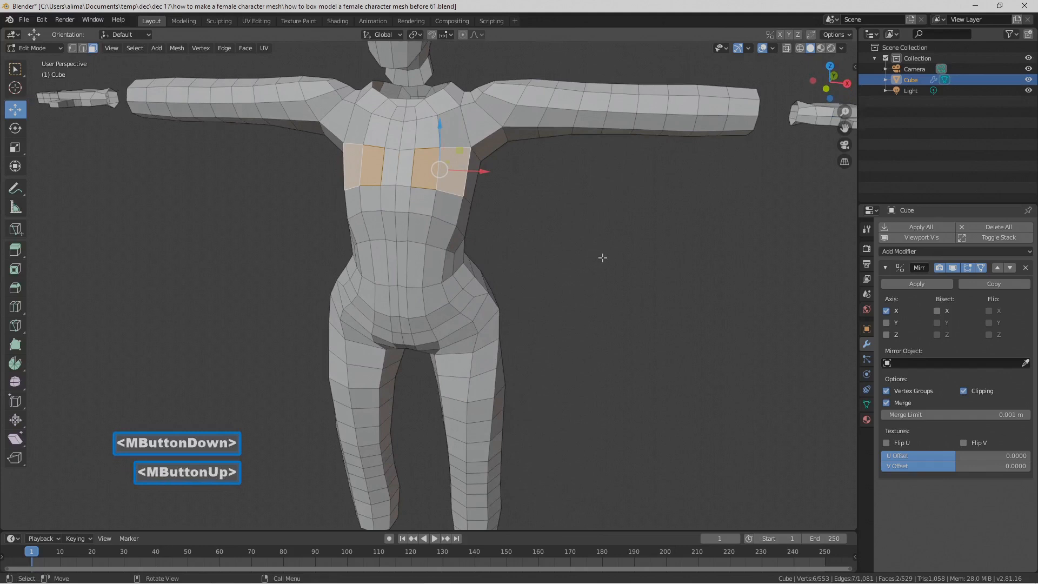
pyautogui.press('o')
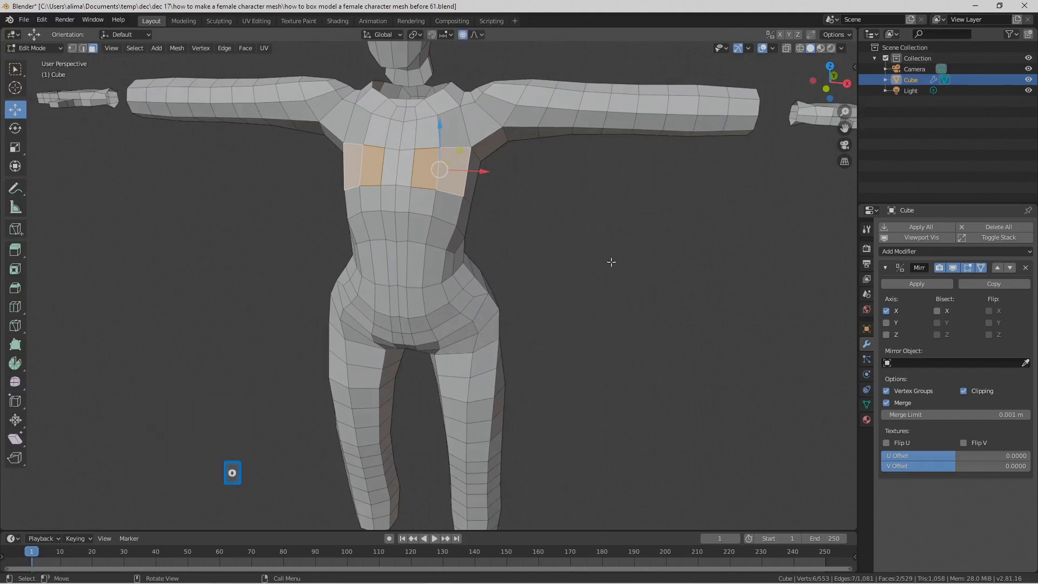
pyautogui.press('s')
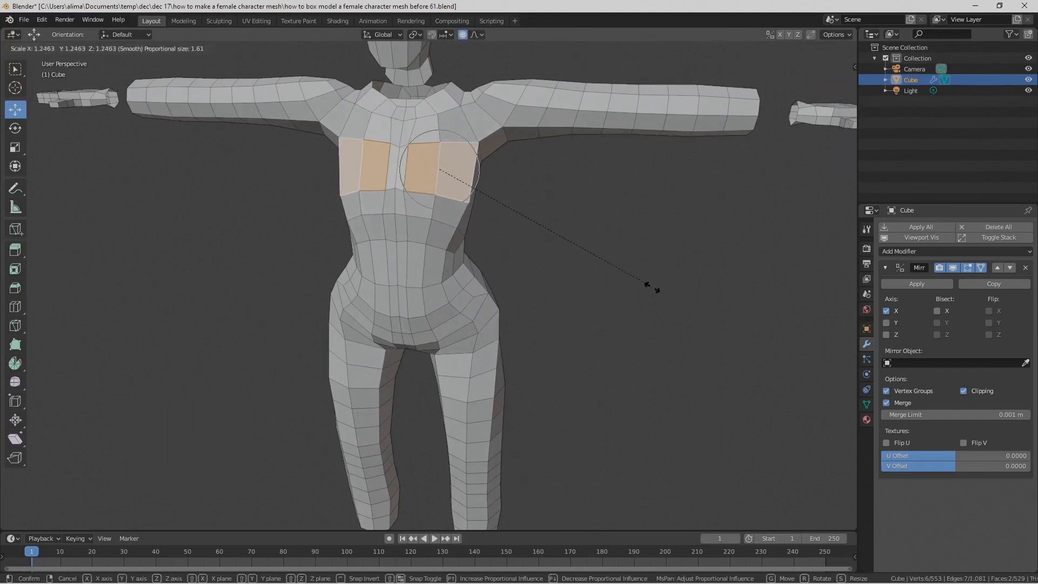
pyautogui.click(665, 296)
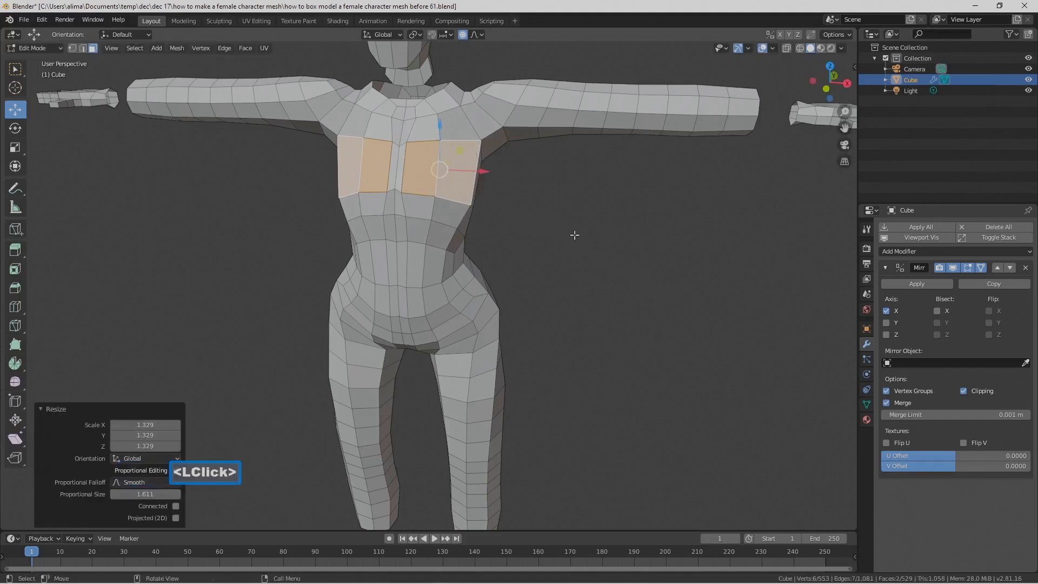
# Step: Move the selected chest faces about 0.253 m along X and scale them to about 1.081
pyautogui.moveTo(481, 175); pyautogui.dragTo(513, 198)
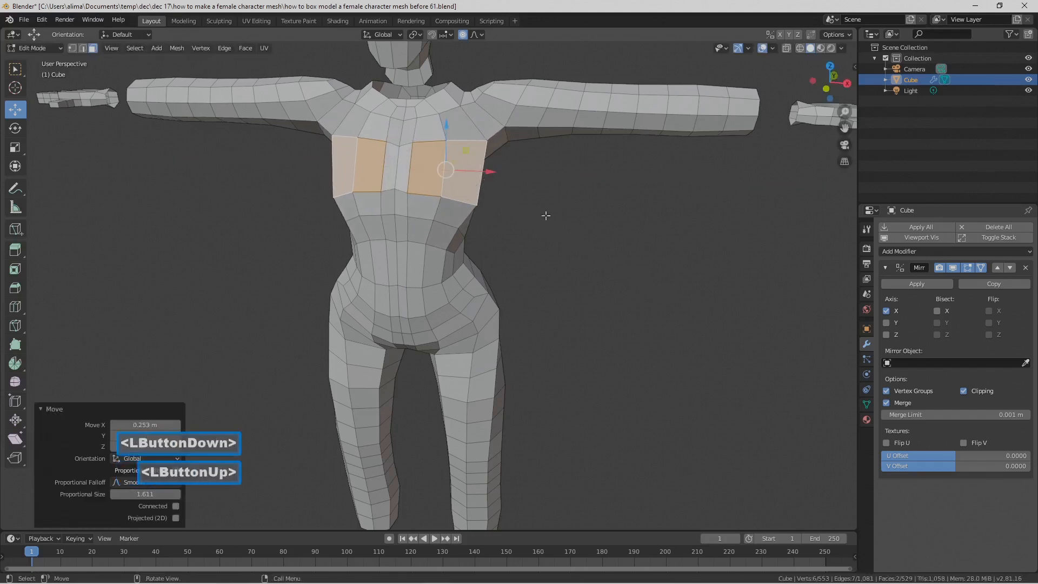
pyautogui.press('s')
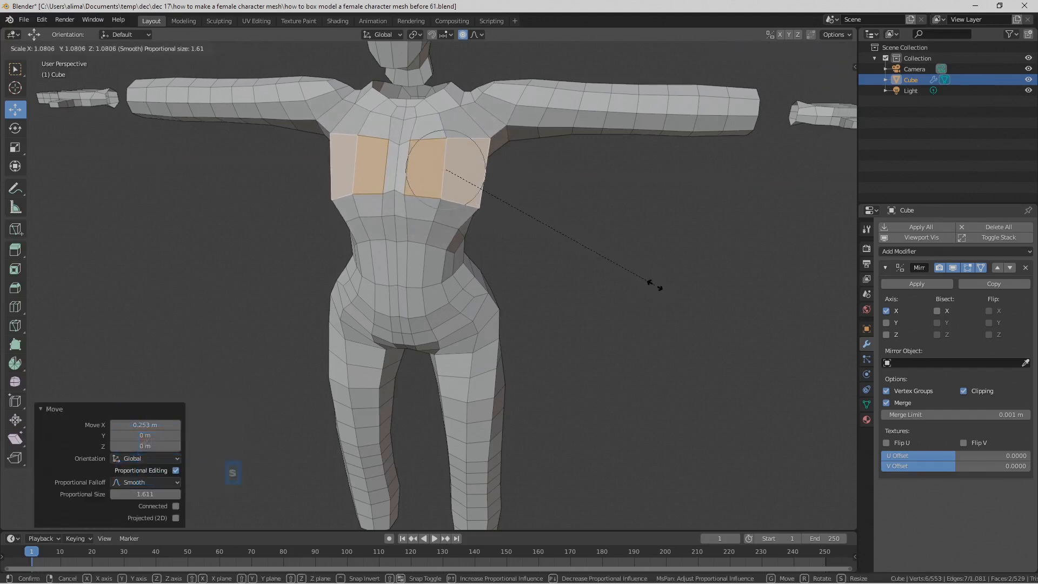
pyautogui.click(654, 285)
# Step: Extrude the chest faces in place and, with proportional editing off, scale them to about 0.765
pyautogui.scroll(-2, 658, 284)
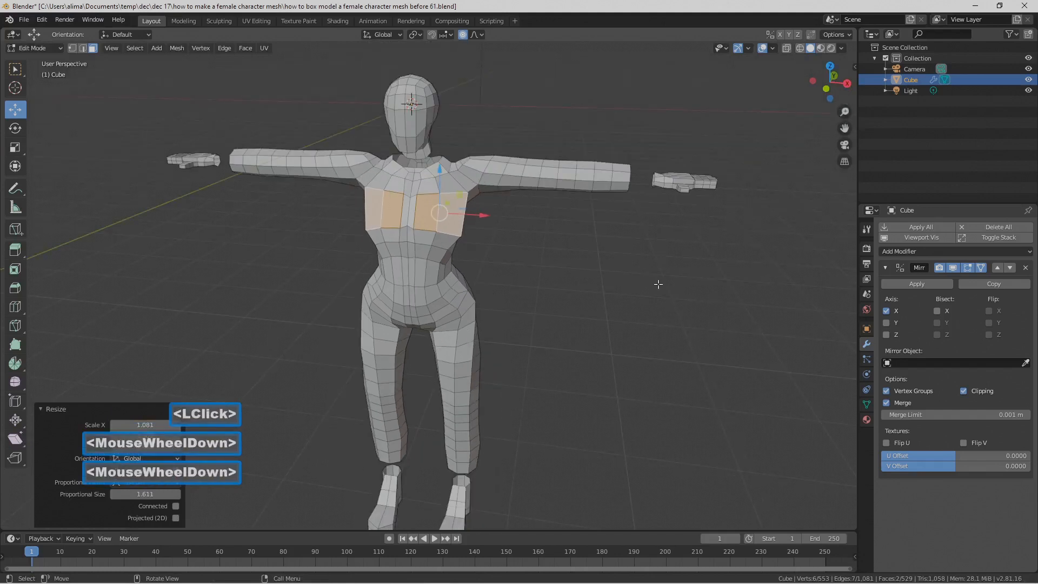
pyautogui.press('e')
pyautogui.rightClick(599, 293)
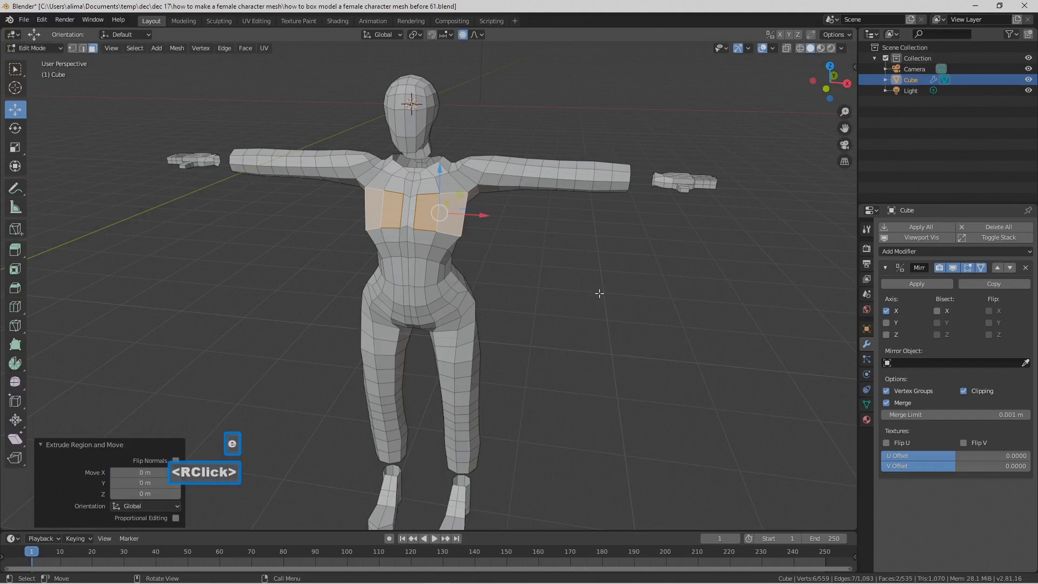
pyautogui.press('s')
pyautogui.rightClick(626, 304)
pyautogui.press('s')
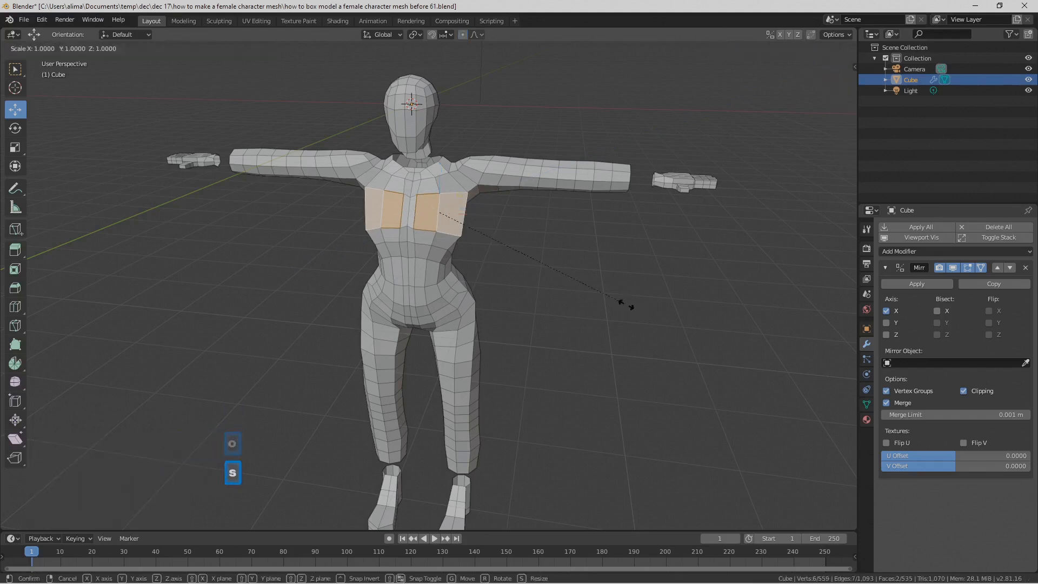
pyautogui.click(583, 282)
pyautogui.scroll(2, 593, 287)
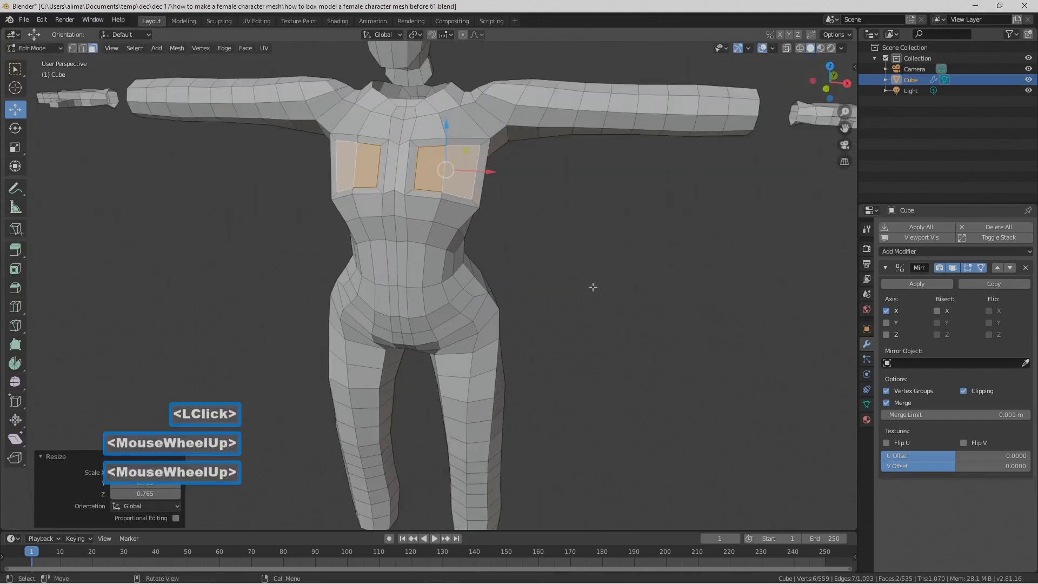
# Step: Add a horizontal loop cut through the middle of the inset chest faces without sliding it
pyautogui.click(557, 225)
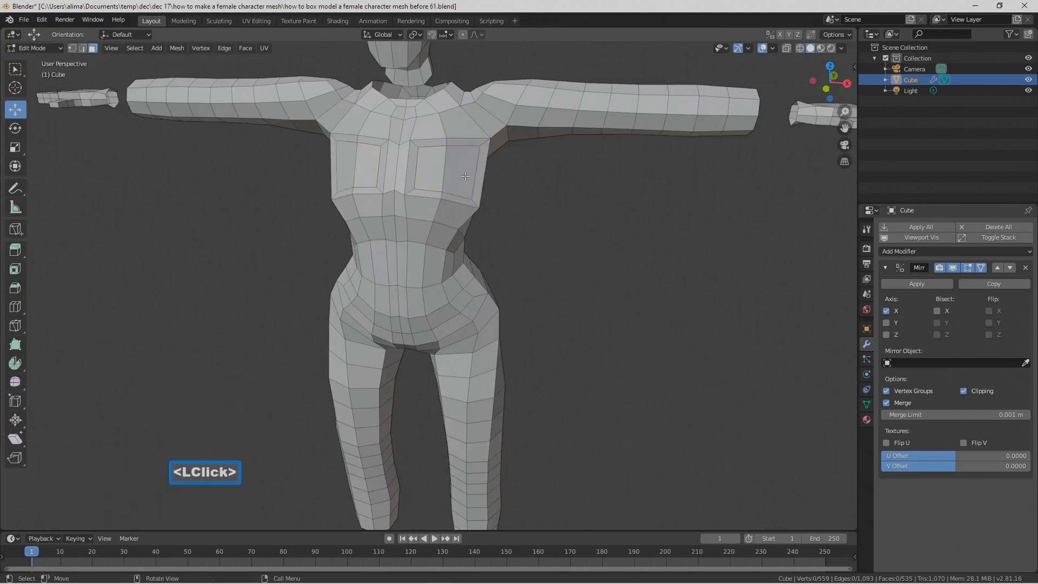
pyautogui.press('ctrl')
pyautogui.hotkey('ctrl', 'r')
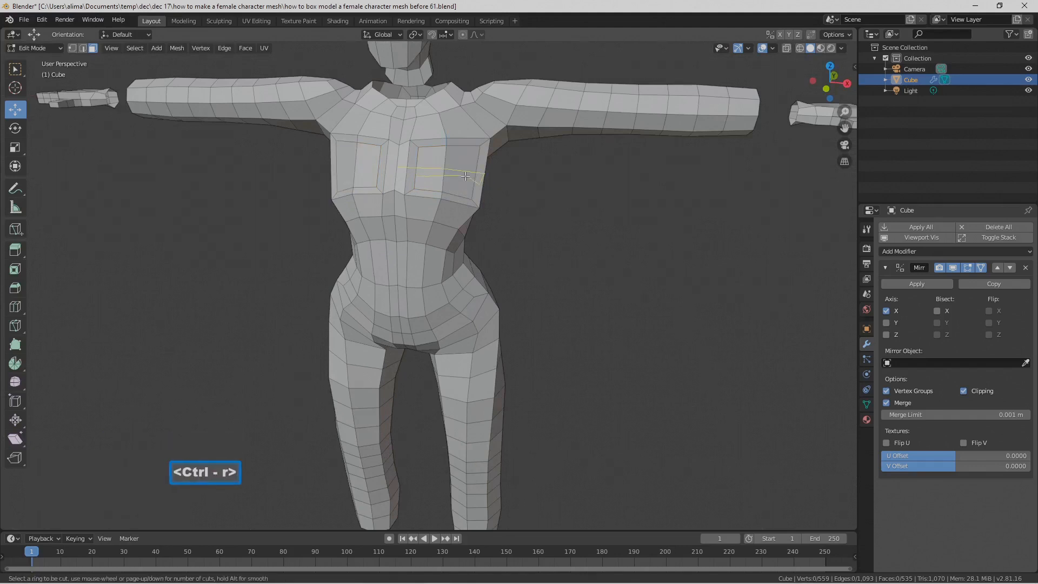
pyautogui.click(465, 173)
pyautogui.click(464, 168)
pyautogui.click(465, 176)
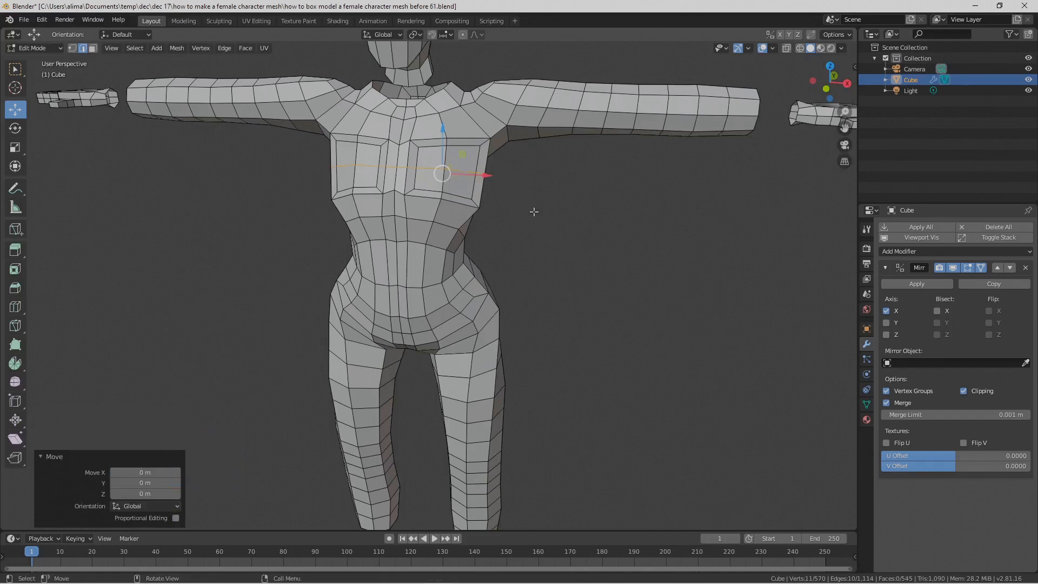
# Step: Select the four inset faces on the chest and shape them into a circle with the LoopTools Circle operation
pyautogui.click(506, 193)
pyautogui.click(93, 48)
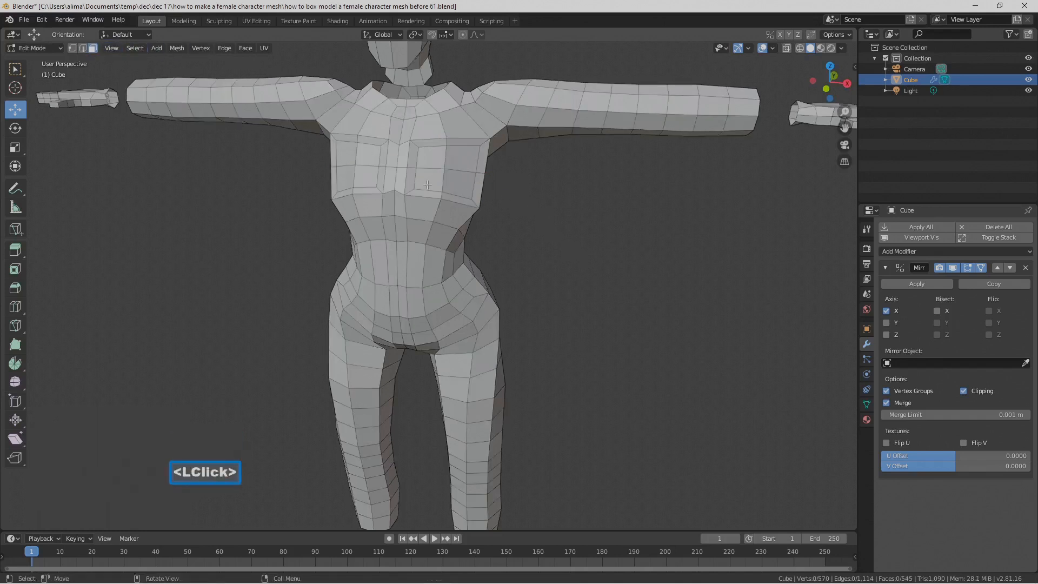
pyautogui.press('c')
pyautogui.moveTo(432, 185); pyautogui.dragTo(457, 162)
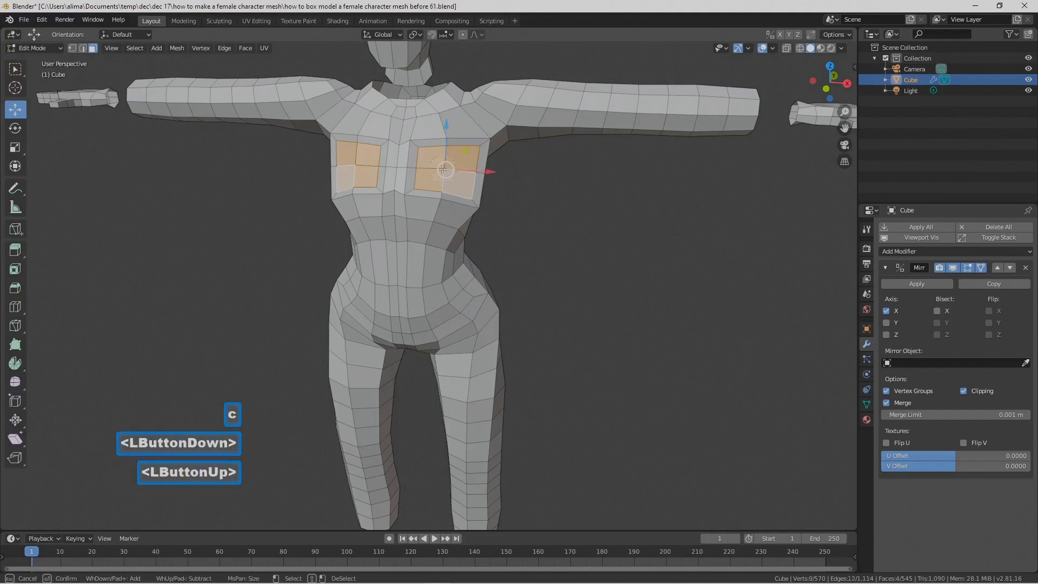
pyautogui.rightClick(457, 162)
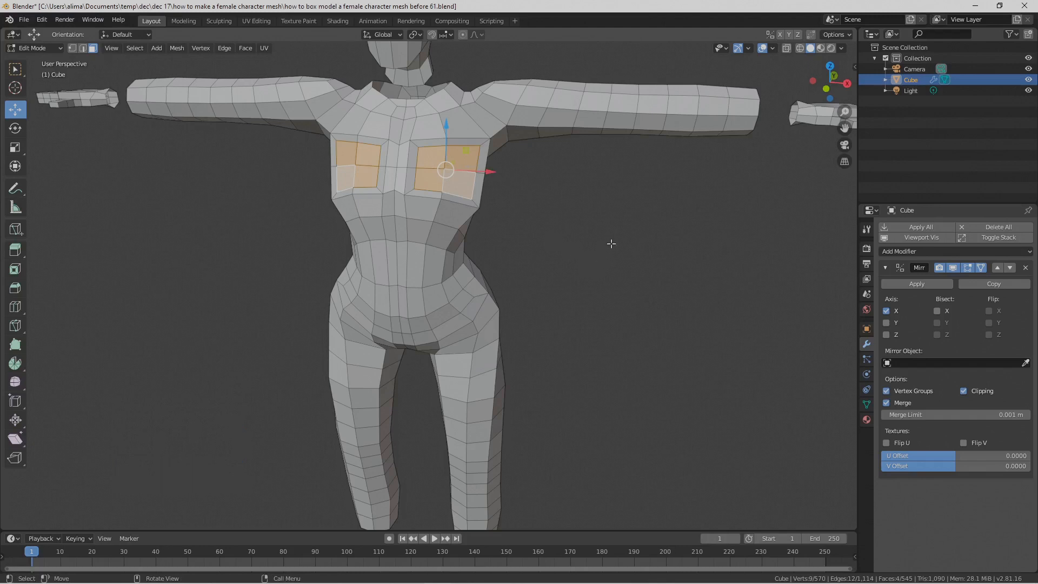
pyautogui.rightClick(615, 226)
pyautogui.moveTo(620, 228)
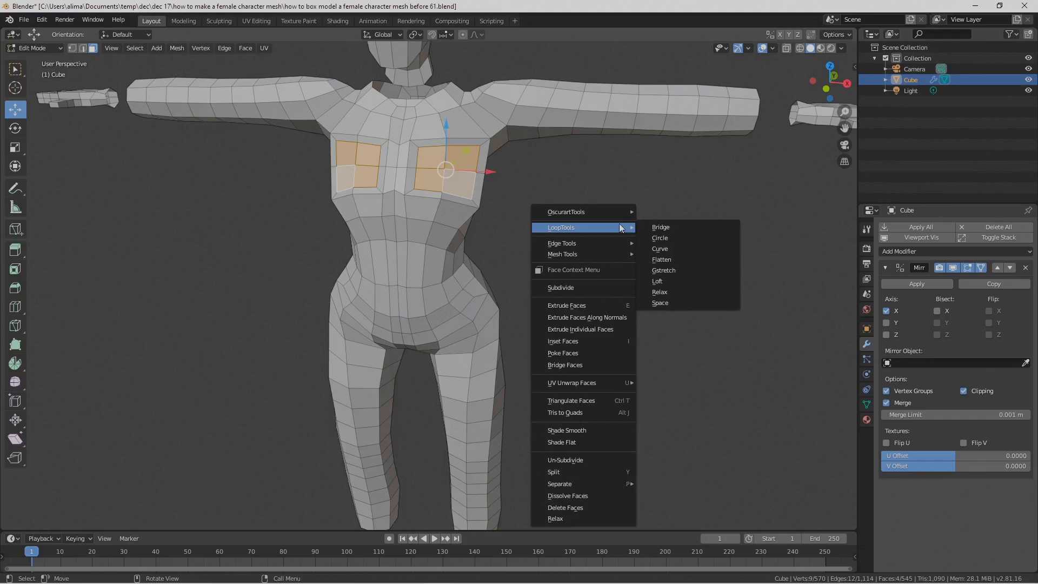
pyautogui.click(696, 239)
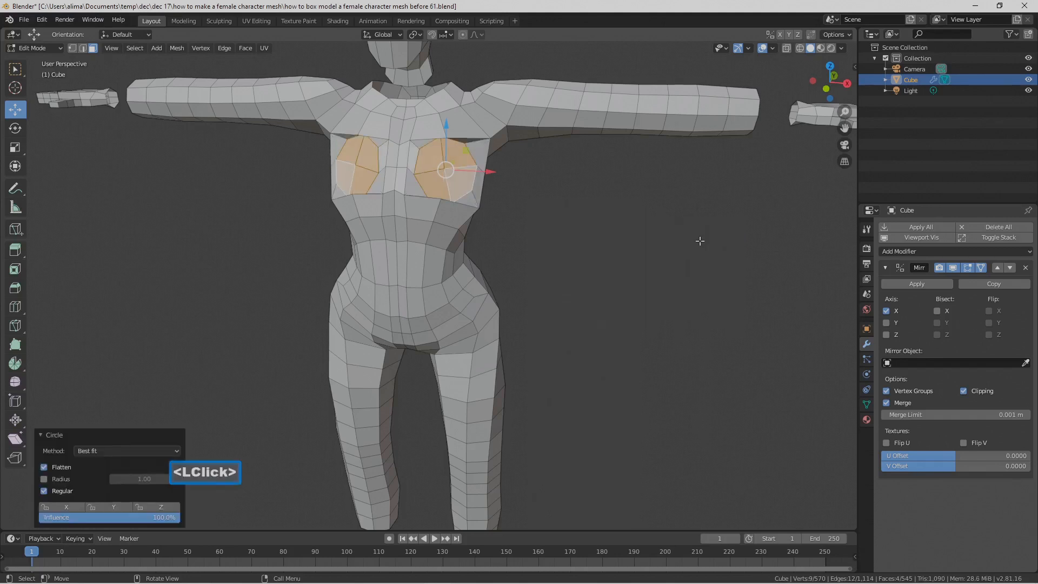
# Step: Rotate the circular chest faces about 13° in the view plane and scale them to about 0.824
pyautogui.press('r')
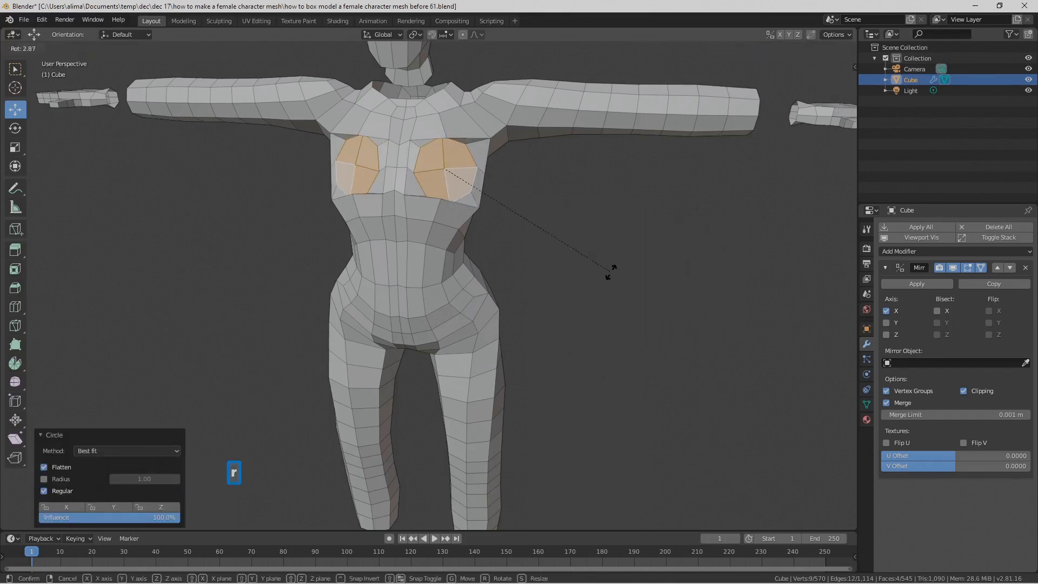
pyautogui.click(581, 292)
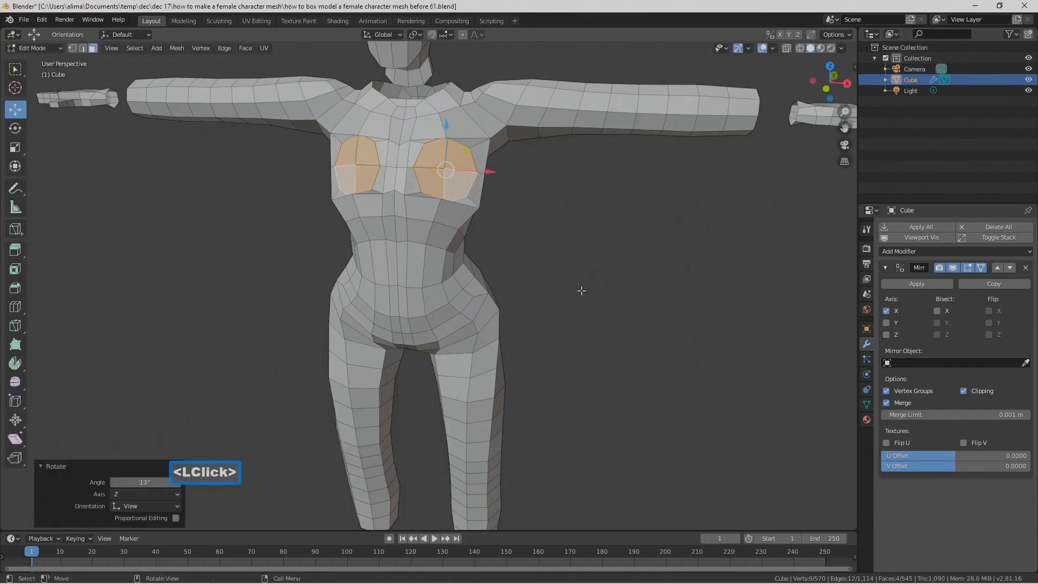
pyautogui.moveTo(513, 222); pyautogui.dragTo(538, 249, button='middle')
pyautogui.press('s')
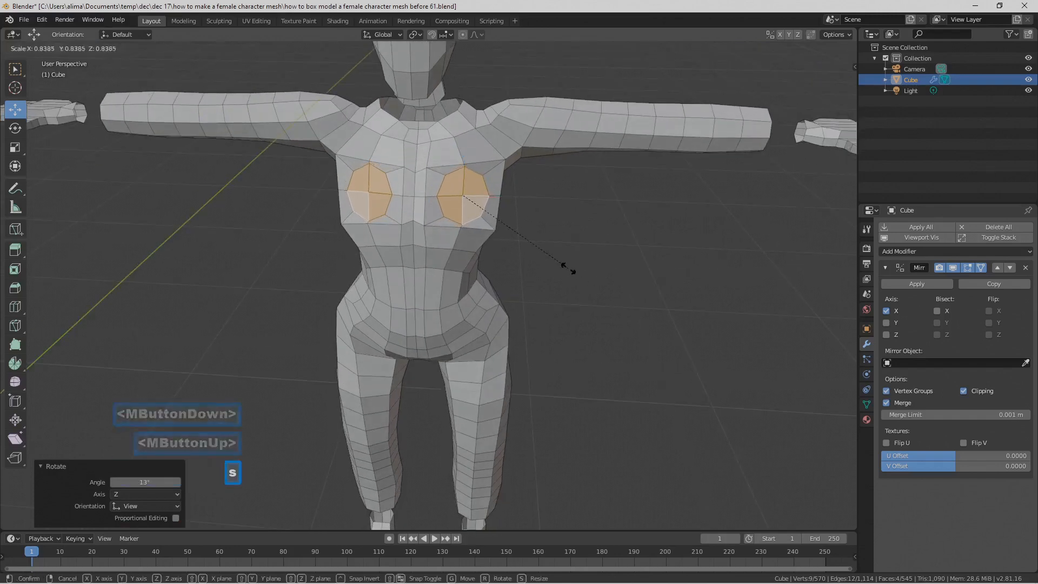
pyautogui.click(566, 268)
pyautogui.moveTo(565, 269)
pyautogui.mouseDown(button='middle')
pyautogui.moveTo(547, 250)
pyautogui.moveTo(556, 259)
pyautogui.mouseUp(button='middle')
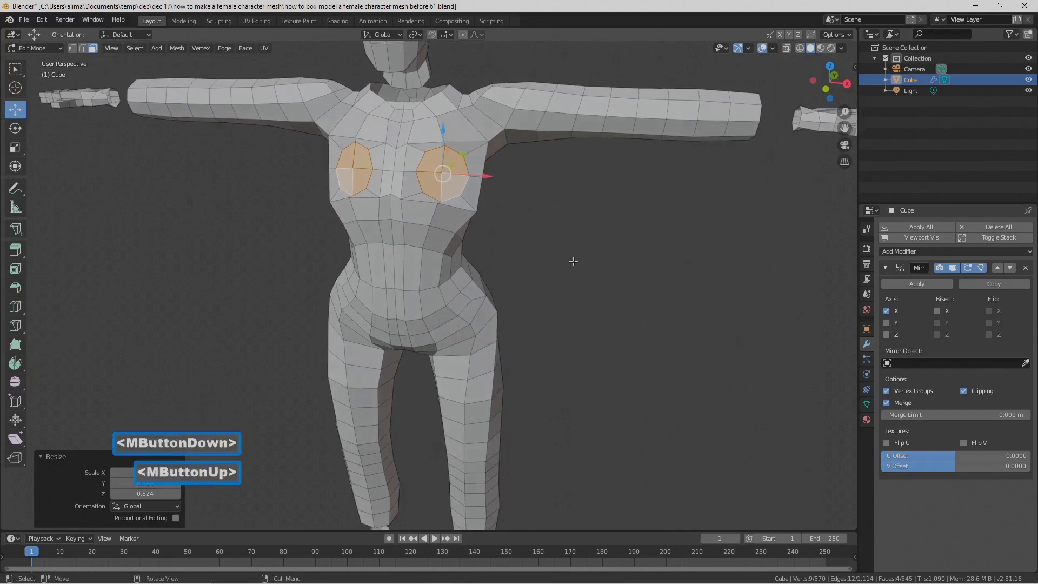
# Step: Extrude the circular chest faces in place, scale them to about 0.681 and move them forward along Y
pyautogui.press('e')
pyautogui.rightClick(571, 260)
pyautogui.press('s')
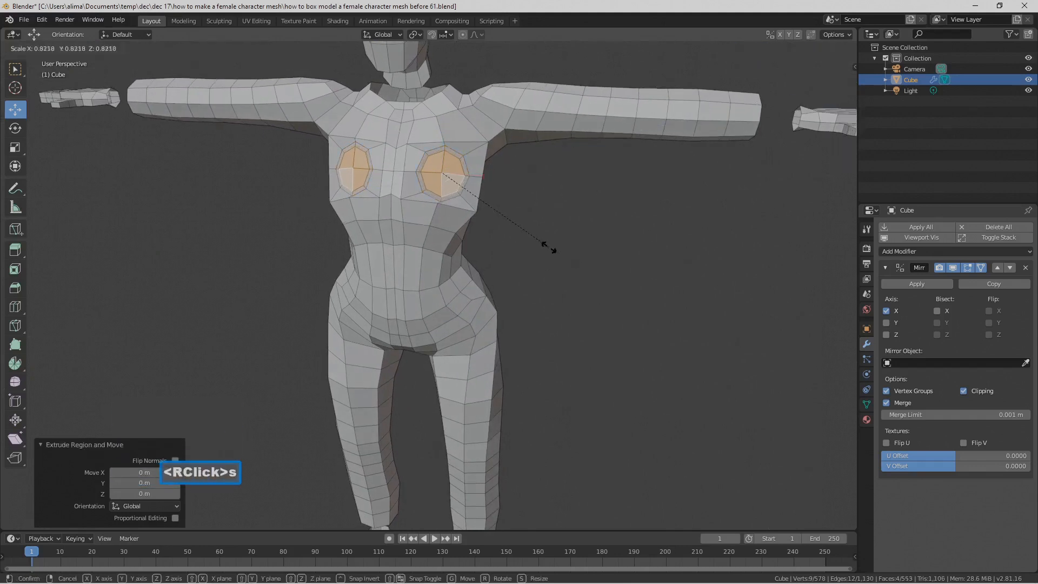
pyautogui.click(528, 234)
pyautogui.moveTo(529, 234); pyautogui.dragTo(476, 259, button='middle')
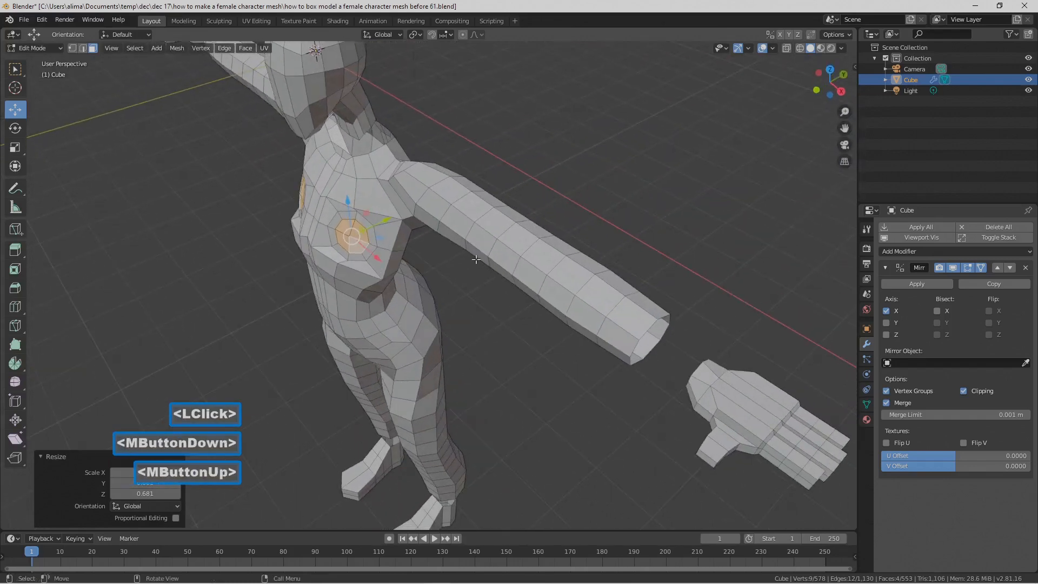
pyautogui.moveTo(386, 219); pyautogui.dragTo(377, 216)
pyautogui.click(373, 215)
pyautogui.moveTo(372, 215); pyautogui.dragTo(579, 317, button='middle')
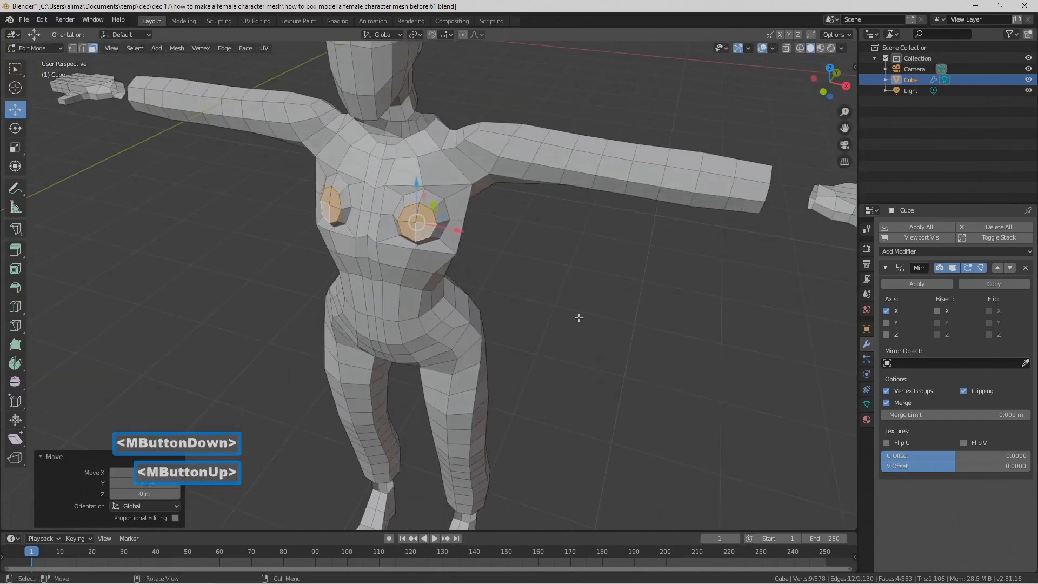
# Step: Extrude the breast faces in place again, scale them to about 0.435 and move them about -0.283 m along Y
pyautogui.press('e')
pyautogui.rightClick(597, 342)
pyautogui.press('s')
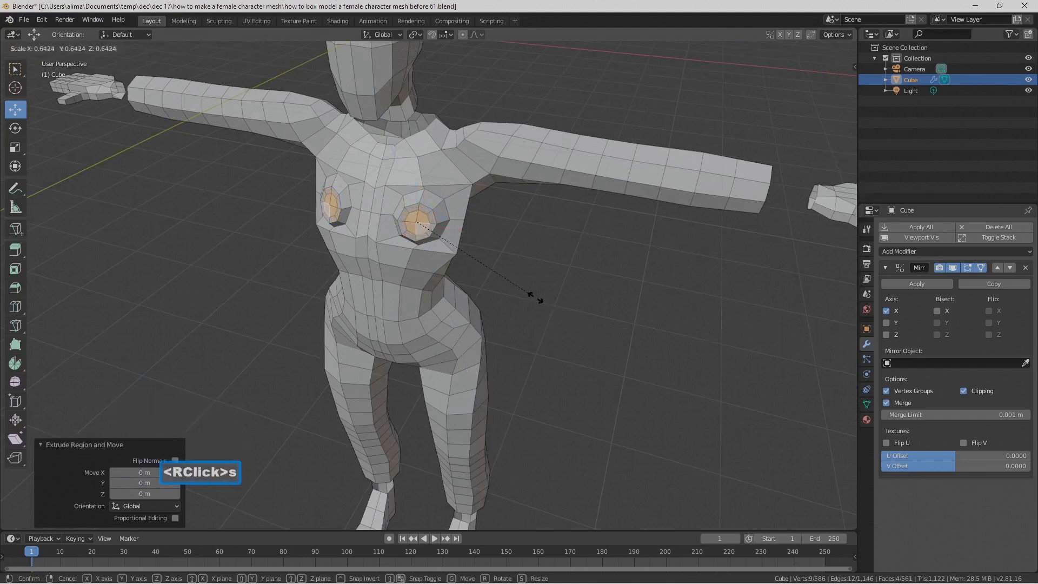
pyautogui.click(493, 282)
pyautogui.moveTo(493, 283); pyautogui.dragTo(423, 258, button='middle')
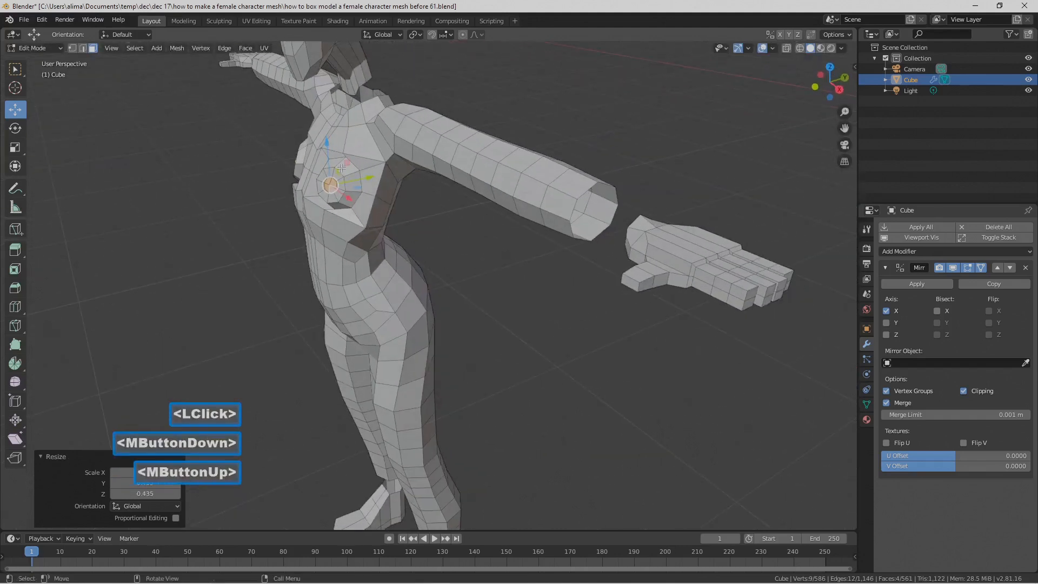
pyautogui.moveTo(363, 177); pyautogui.dragTo(355, 175)
pyautogui.moveTo(404, 228); pyautogui.dragTo(449, 237, button='middle')
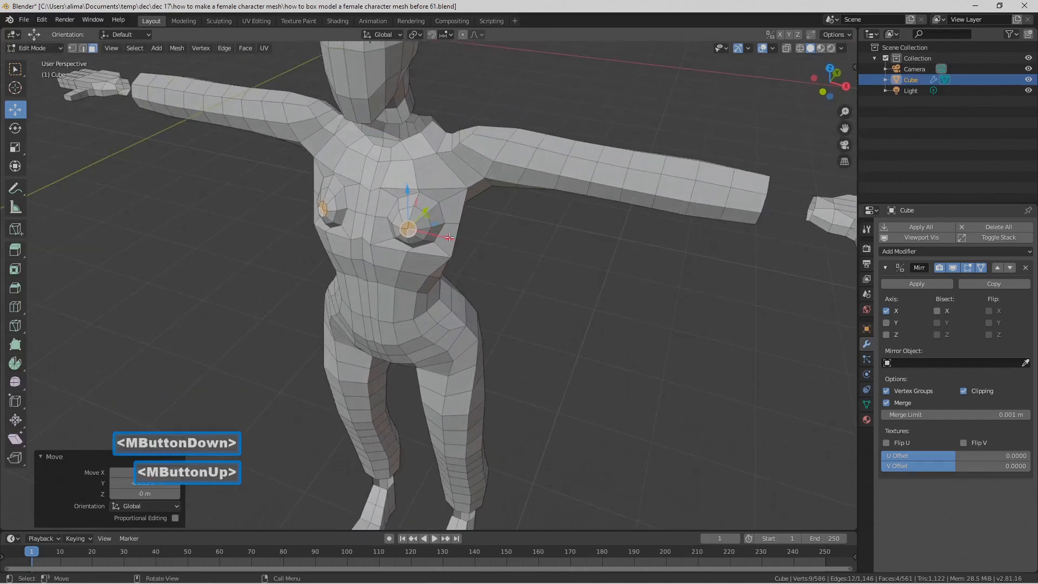
# Step: Select the edge loop around the breast tip and move it about -0.286 m along Y
pyautogui.click(82, 48)
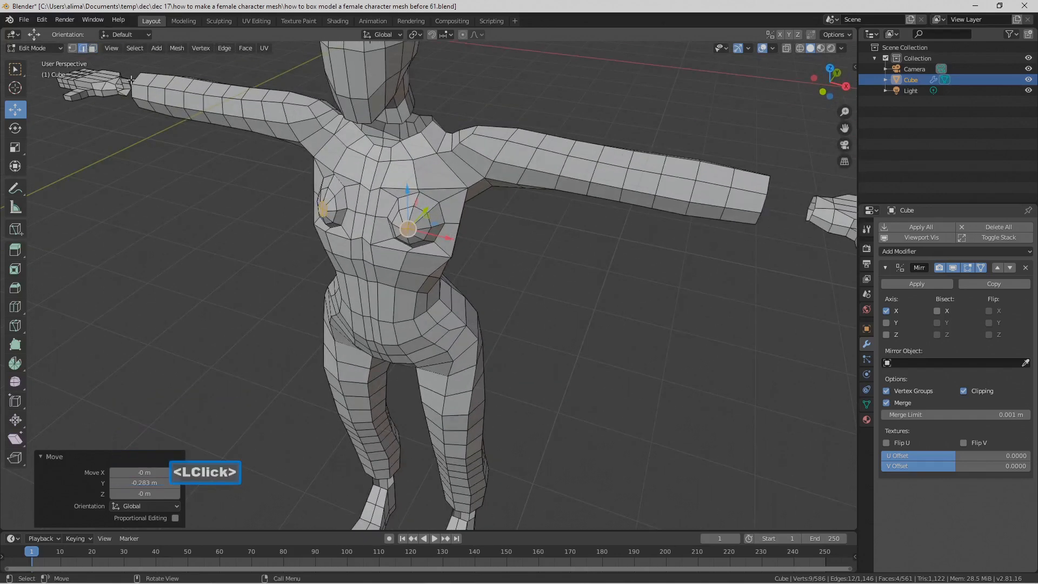
pyautogui.keyDown('alt'); pyautogui.click(450, 225); pyautogui.keyUp('alt')
pyautogui.moveTo(487, 254); pyautogui.dragTo(377, 182, button='middle')
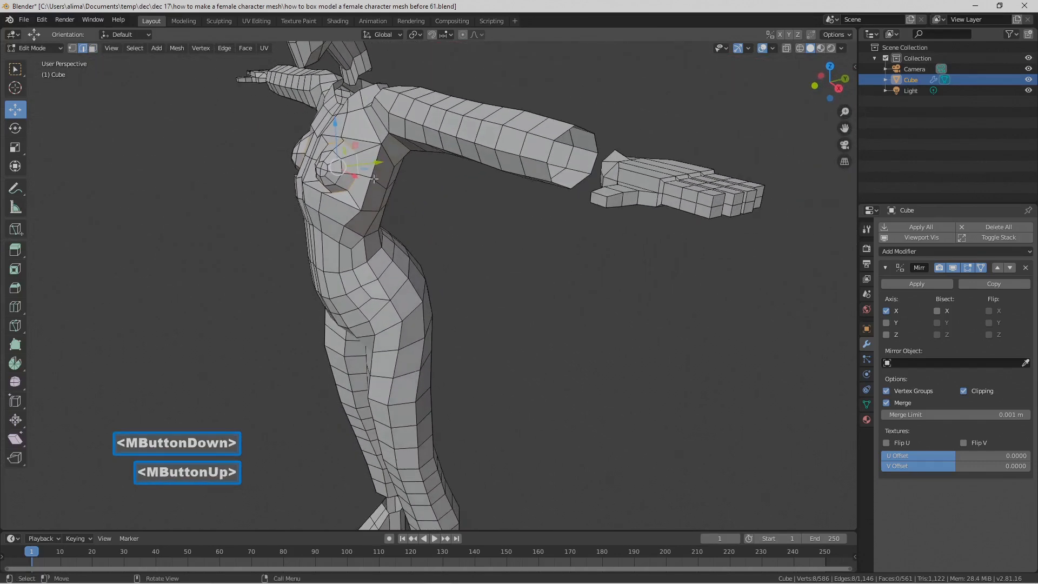
pyautogui.moveTo(372, 164)
pyautogui.mouseDown()
pyautogui.moveTo(363, 164)
pyautogui.moveTo(383, 164)
pyautogui.mouseUp()
pyautogui.rightClick(373, 164)
pyautogui.moveTo(382, 164); pyautogui.dragTo(421, 201, button='middle')
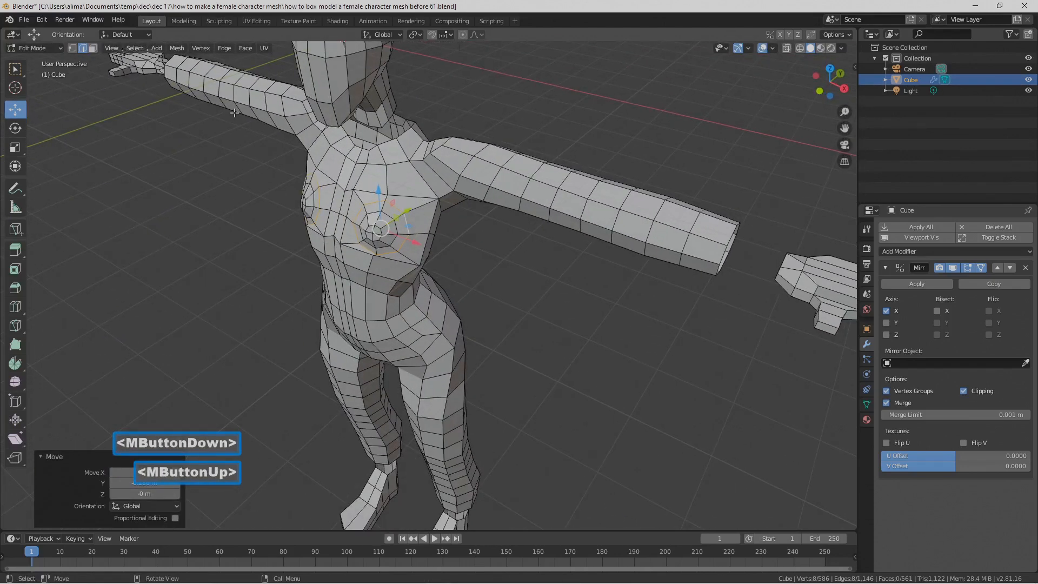
# Step: Select the four breast tip faces and move them forward along Y with smooth proportional editing at a size of about 2.594
pyautogui.click(93, 48)
pyautogui.press('c')
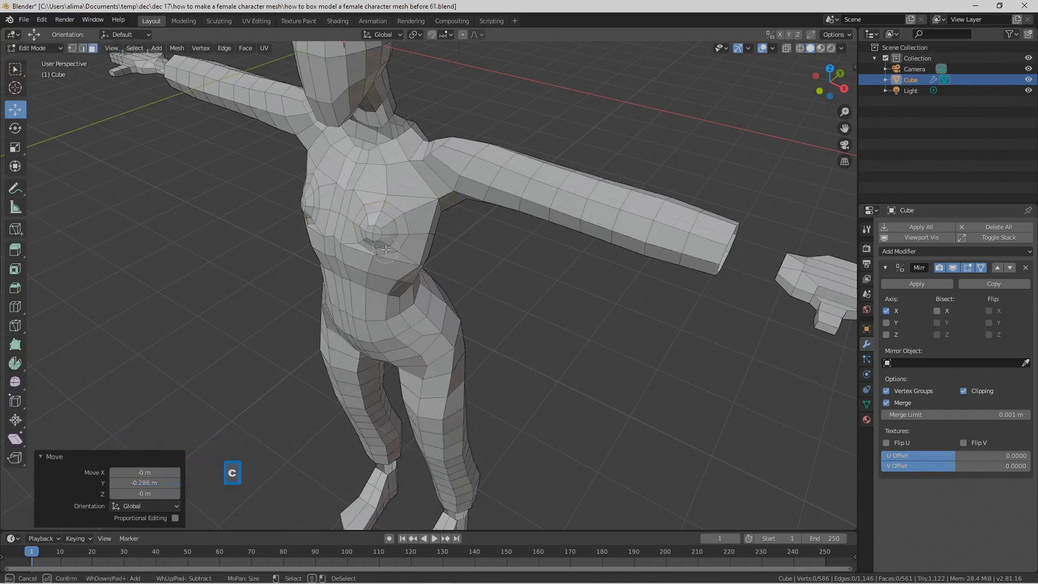
pyautogui.scroll(4, 379, 238)
pyautogui.click(377, 233)
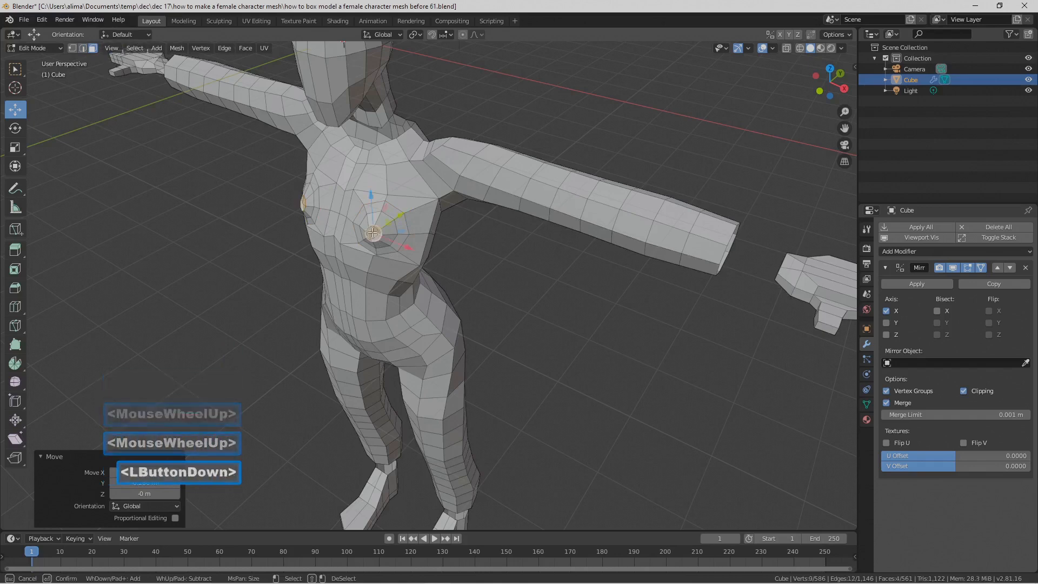
pyautogui.rightClick(462, 289)
pyautogui.moveTo(490, 300); pyautogui.dragTo(489, 313, button='middle')
pyautogui.press('g')
pyautogui.press('y')
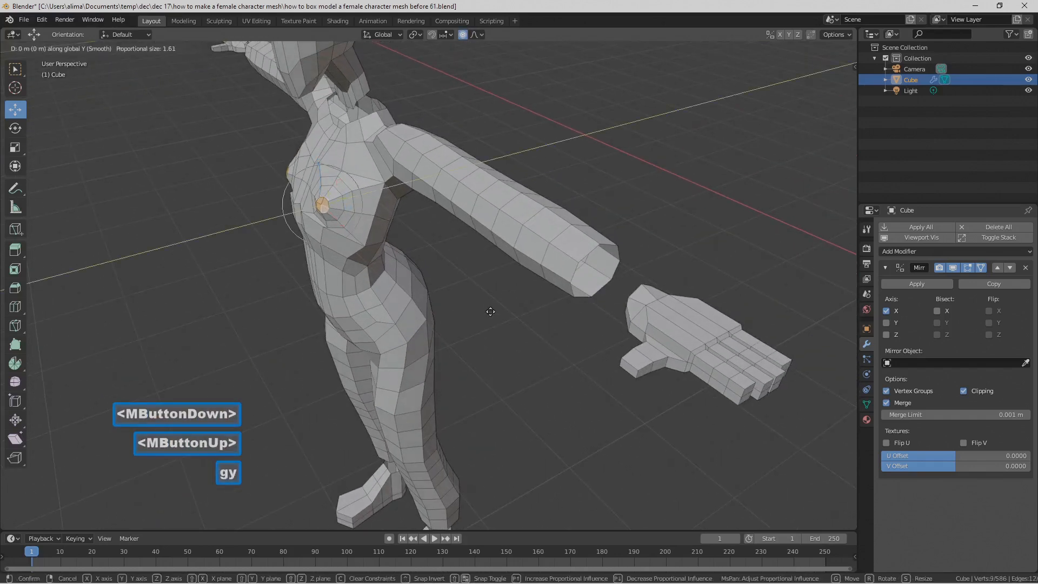
pyautogui.scroll(-2, 474, 312)
pyautogui.scroll(-3, 474, 312)
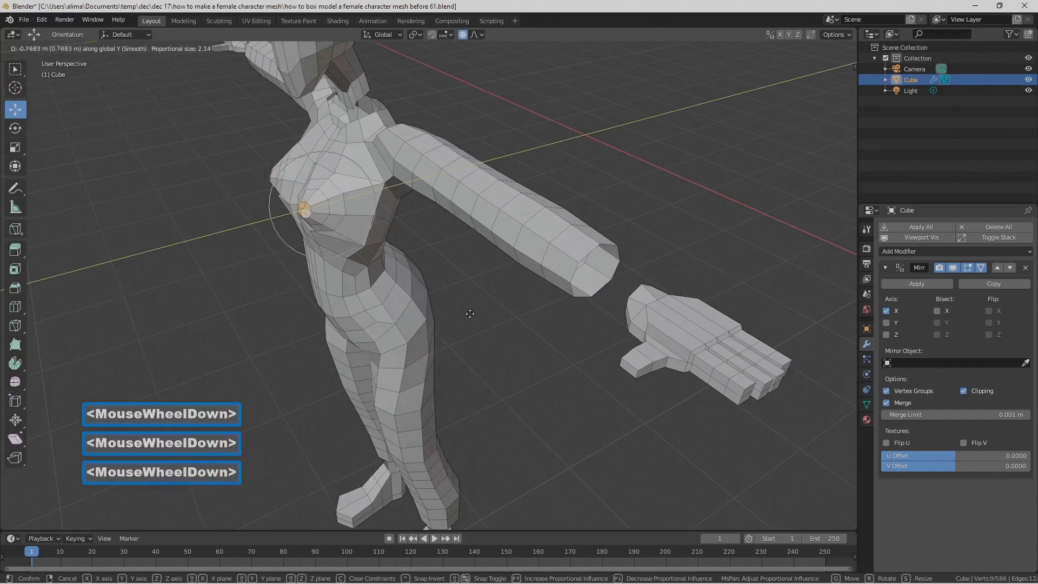
pyautogui.click(457, 314)
pyautogui.moveTo(457, 314); pyautogui.dragTo(468, 266, button='middle')
pyautogui.scroll(-2, 489, 276)
pyautogui.scroll(2, 483, 276)
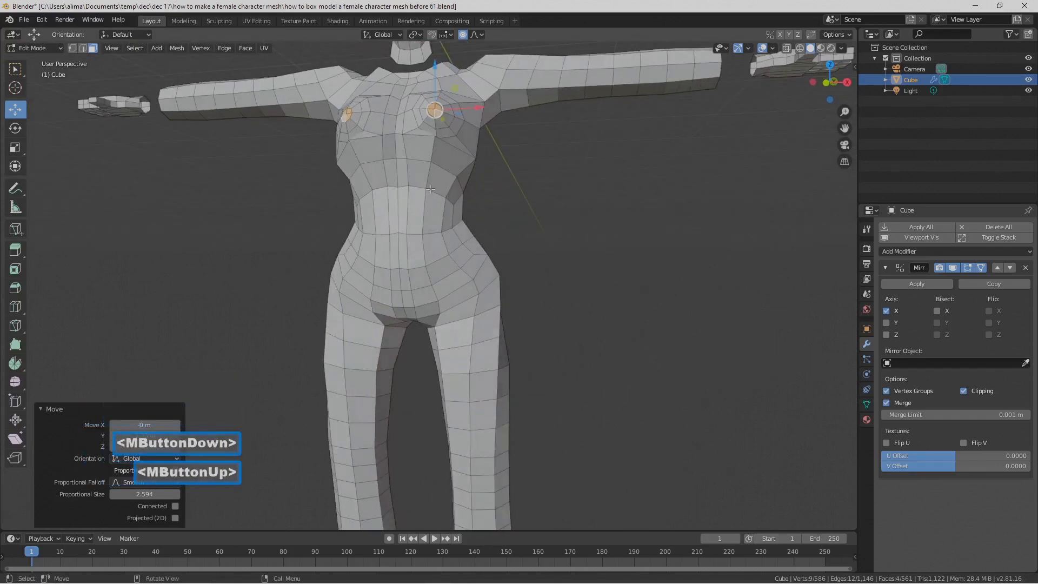
pyautogui.moveTo(422, 186); pyautogui.dragTo(402, 193, button='middle')
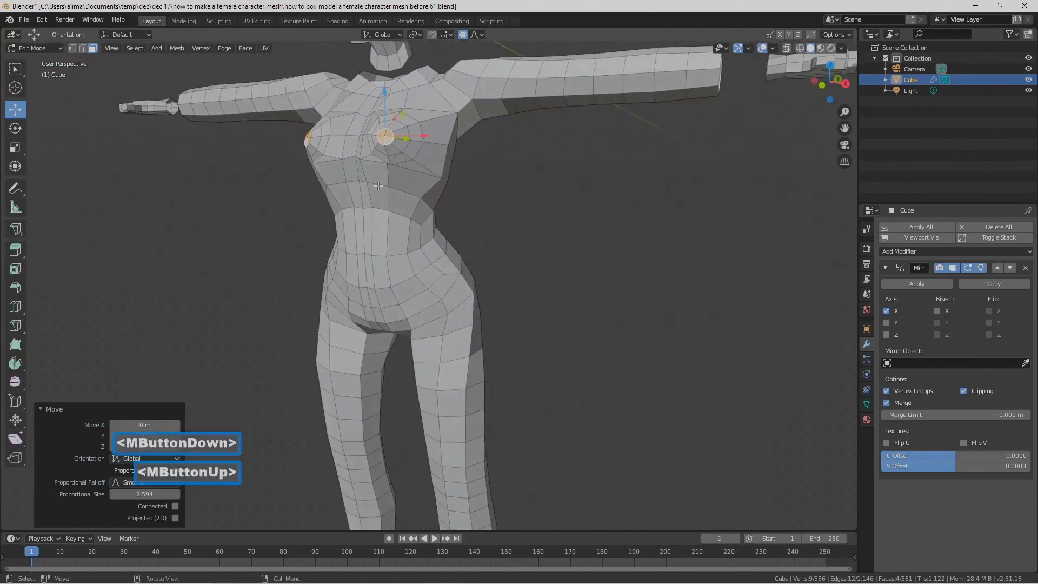
pyautogui.click(378, 185)
# Step: With proportional editing off, select the two adjacent edges beneath the breast and move them up about 0.551 m along Z
pyautogui.click(84, 48)
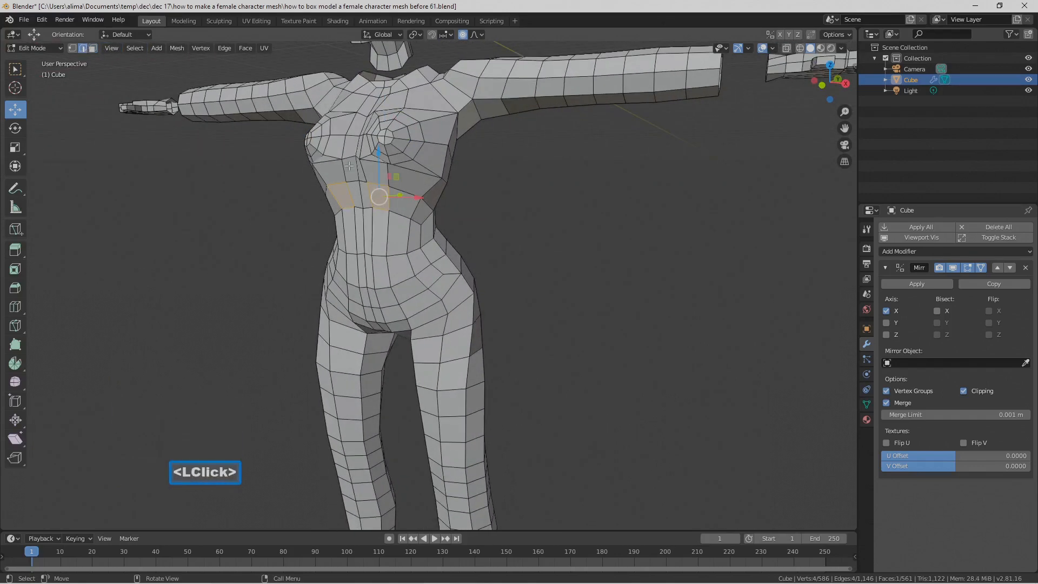
pyautogui.click(376, 183)
pyautogui.click(414, 196)
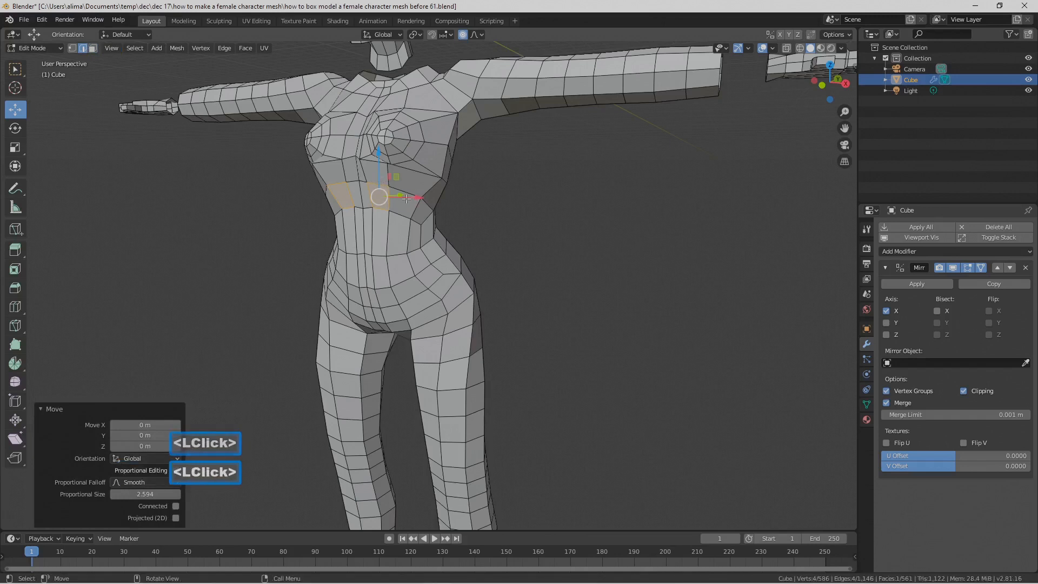
pyautogui.click(430, 188)
pyautogui.click(378, 184)
pyautogui.moveTo(376, 161); pyautogui.dragTo(376, 157)
pyautogui.rightClick(376, 158)
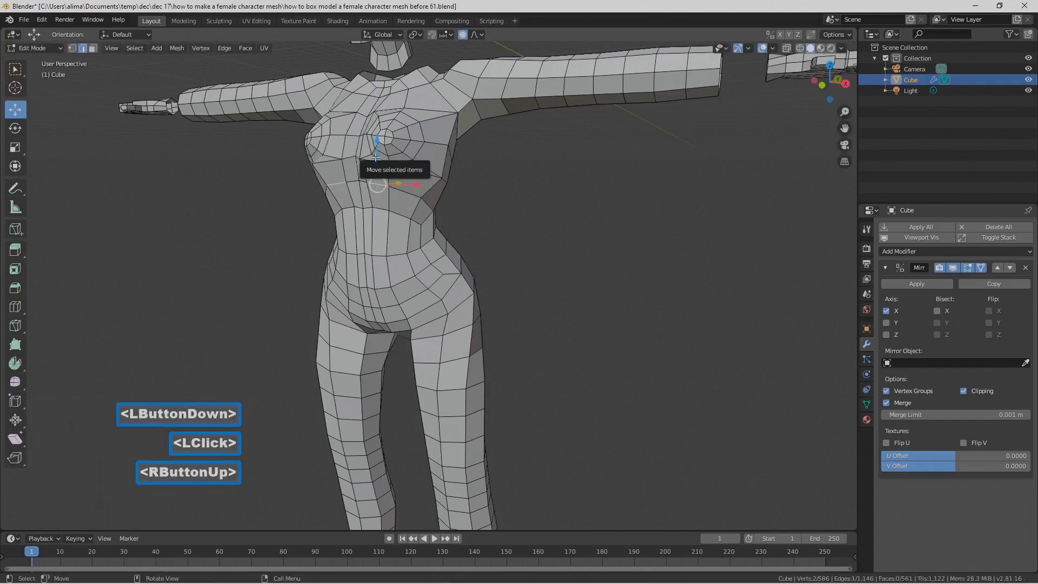
pyautogui.press('o')
pyautogui.scroll(2, 376, 158)
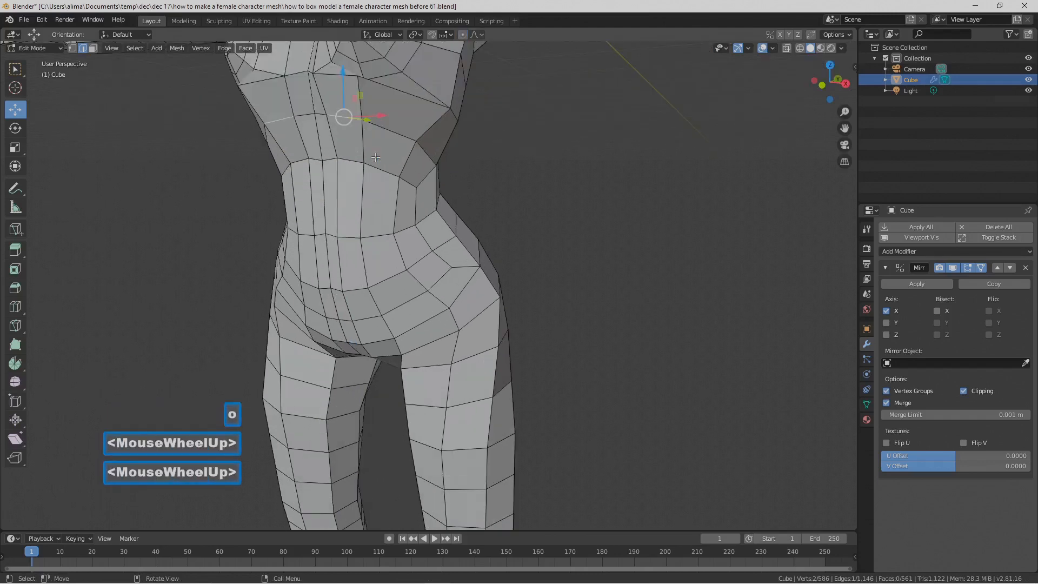
pyautogui.keyDown('shift'); pyautogui.click(326, 118); pyautogui.keyUp('shift')
pyautogui.scroll(-2, 346, 101)
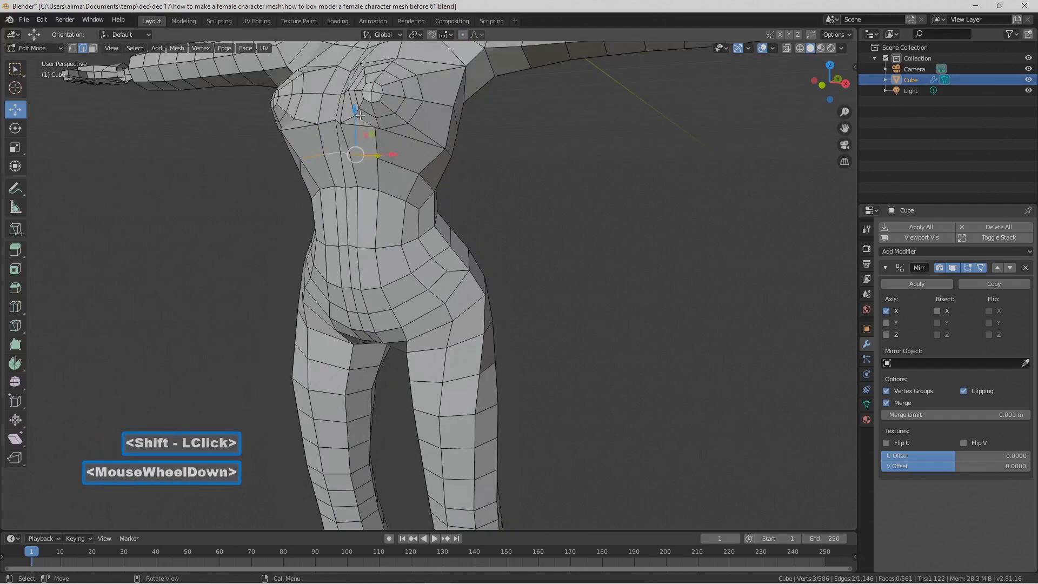
pyautogui.moveTo(354, 108); pyautogui.dragTo(356, 100)
pyautogui.moveTo(379, 148); pyautogui.dragTo(440, 212, button='middle')
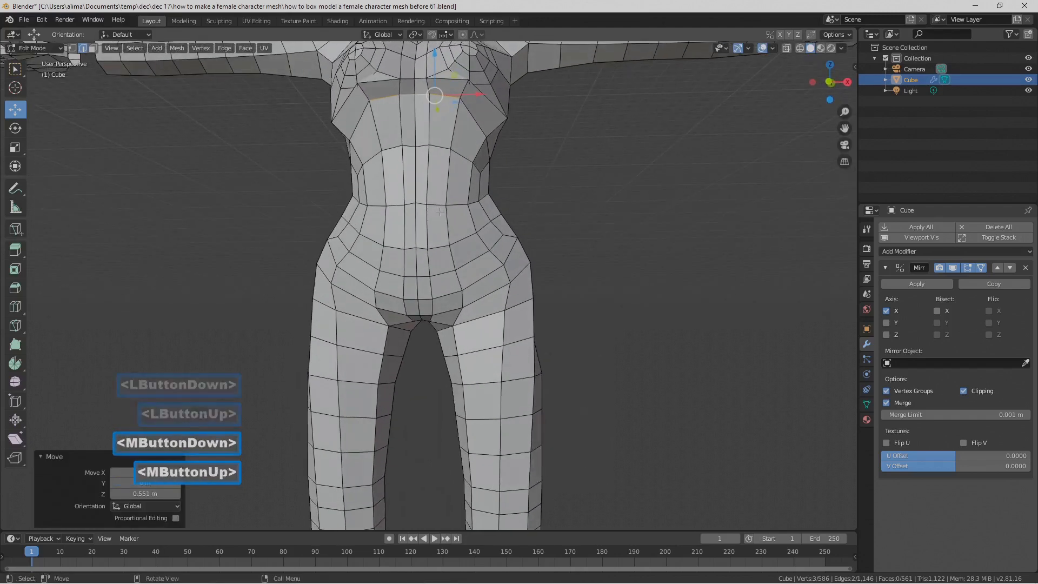
# Step: Add a loop cut around the top of the thigh and buttock without sliding it
pyautogui.click(495, 241)
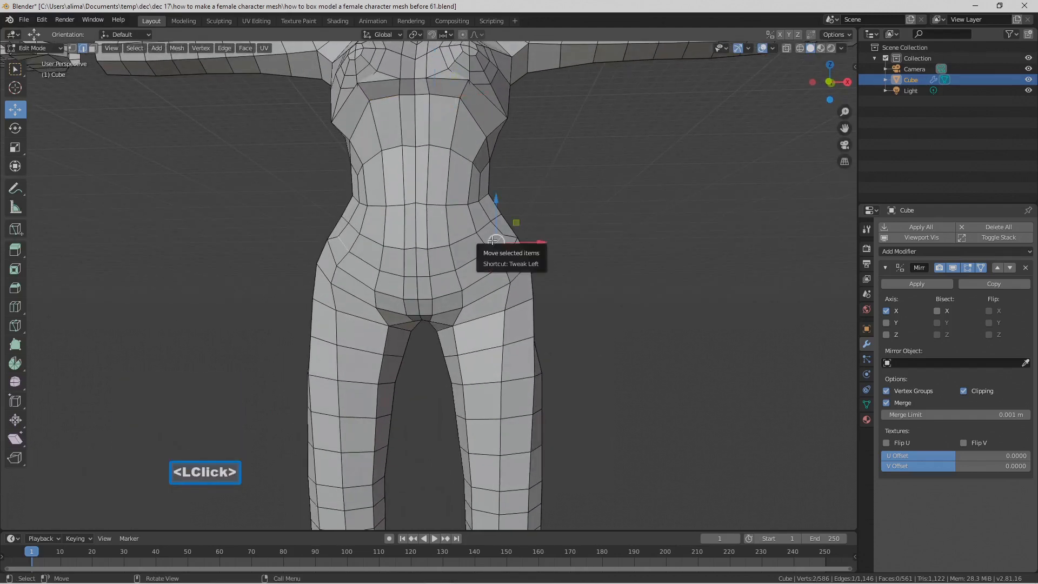
pyautogui.moveTo(495, 238)
pyautogui.mouseDown(button='middle')
pyautogui.moveTo(493, 219)
pyautogui.moveTo(378, 213)
pyautogui.moveTo(502, 245)
pyautogui.mouseUp(button='middle')
pyautogui.scroll(-2, 454, 216)
pyautogui.scroll(-1, 501, 244)
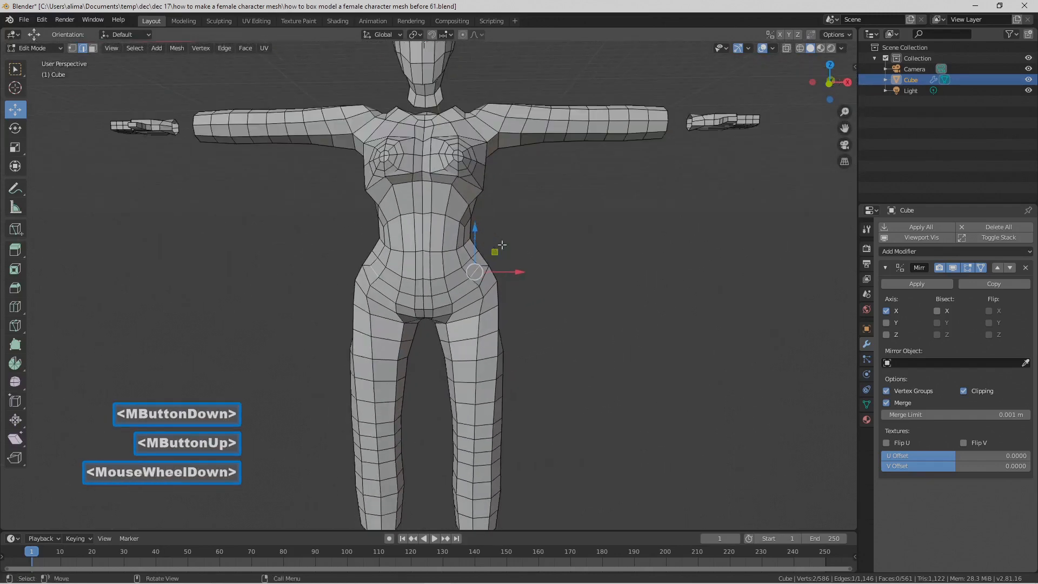
pyautogui.moveTo(488, 406); pyautogui.dragTo(304, 412, button='middle')
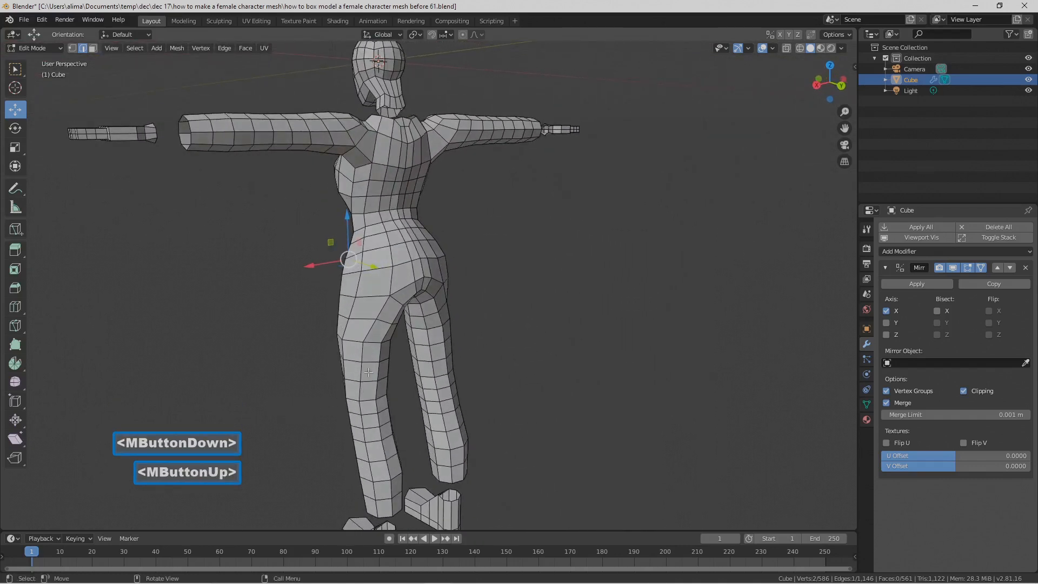
pyautogui.hotkey('ctrl', 'r')
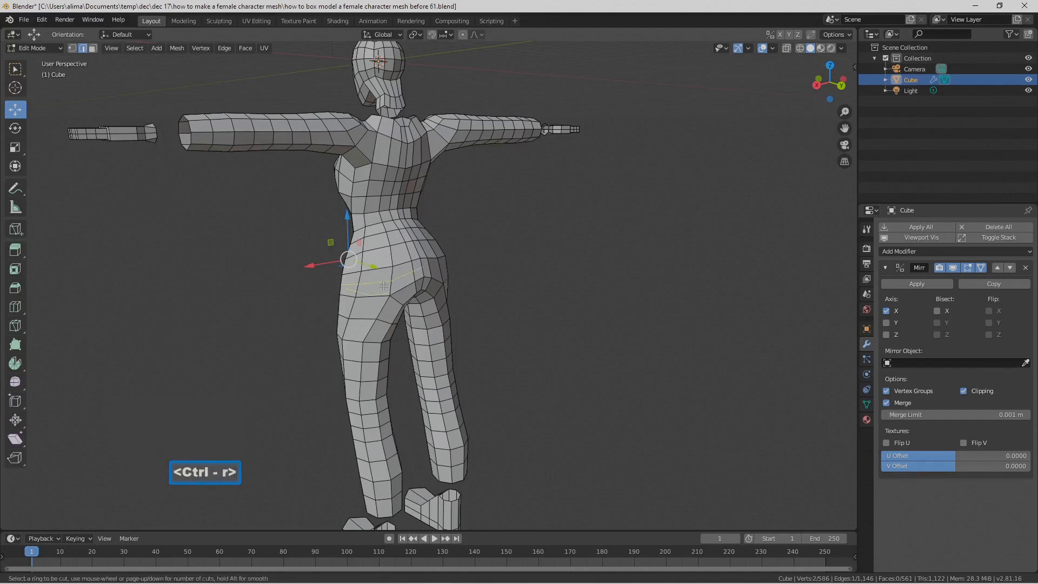
pyautogui.click(384, 286)
pyautogui.click(383, 286)
pyautogui.moveTo(378, 303); pyautogui.dragTo(524, 359, button='middle')
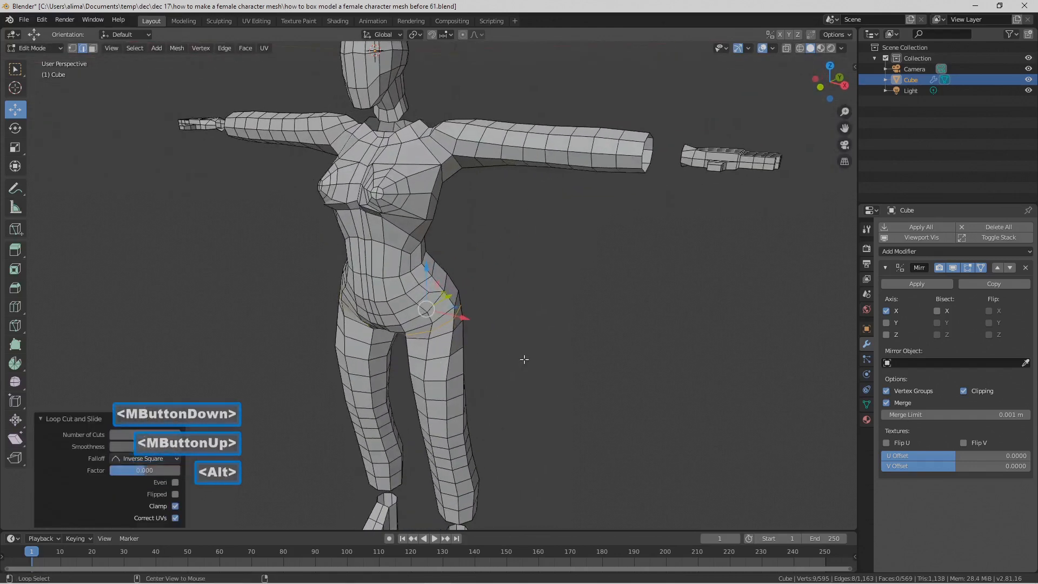
# Step: Reveal all hidden parts of the mesh and clear the selection
pyautogui.hotkey('alt', 'h')
pyautogui.scroll(-2, 527, 359)
pyautogui.moveTo(529, 360); pyautogui.dragTo(606, 366, button='middle')
pyautogui.click(607, 366)
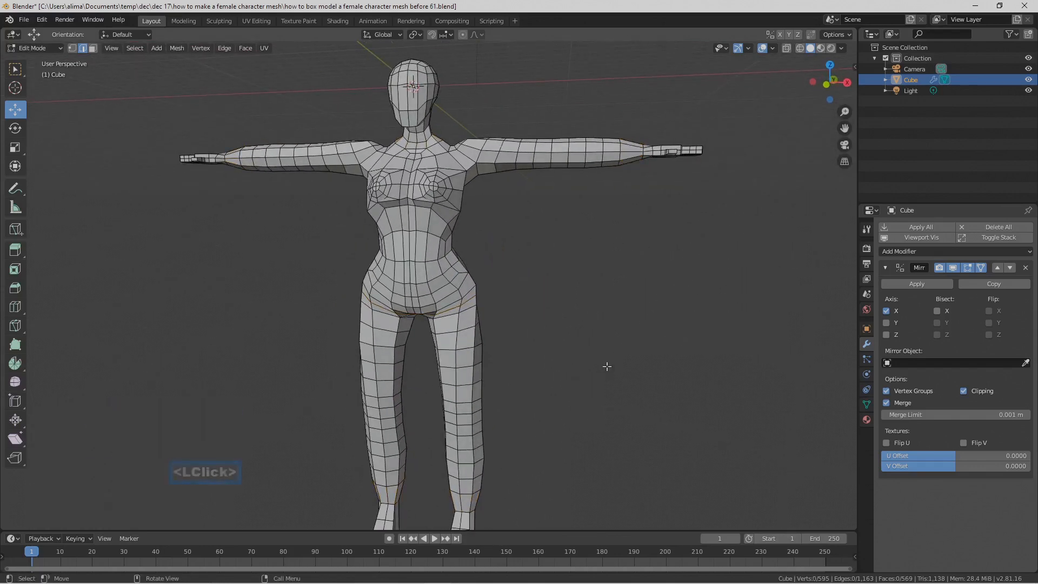
pyautogui.scroll(-1, 606, 366)
pyautogui.moveTo(609, 362); pyautogui.dragTo(588, 371, button='middle')
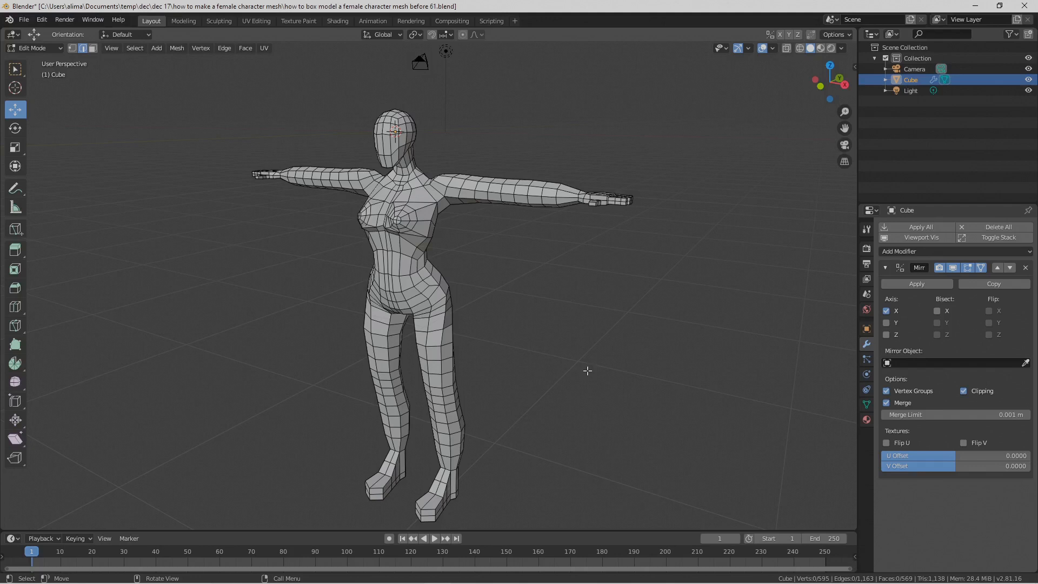
pyautogui.press('Pause')
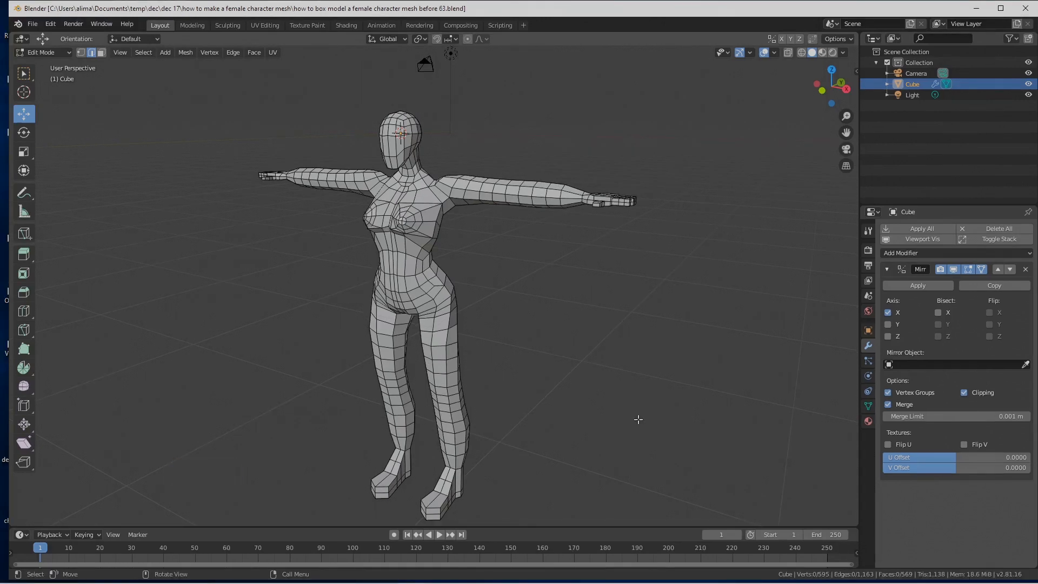
# Step: Set up a front orthographic view with wireframe shading and face selection mode
pyautogui.click(126, 53)
pyautogui.moveTo(169, 177)
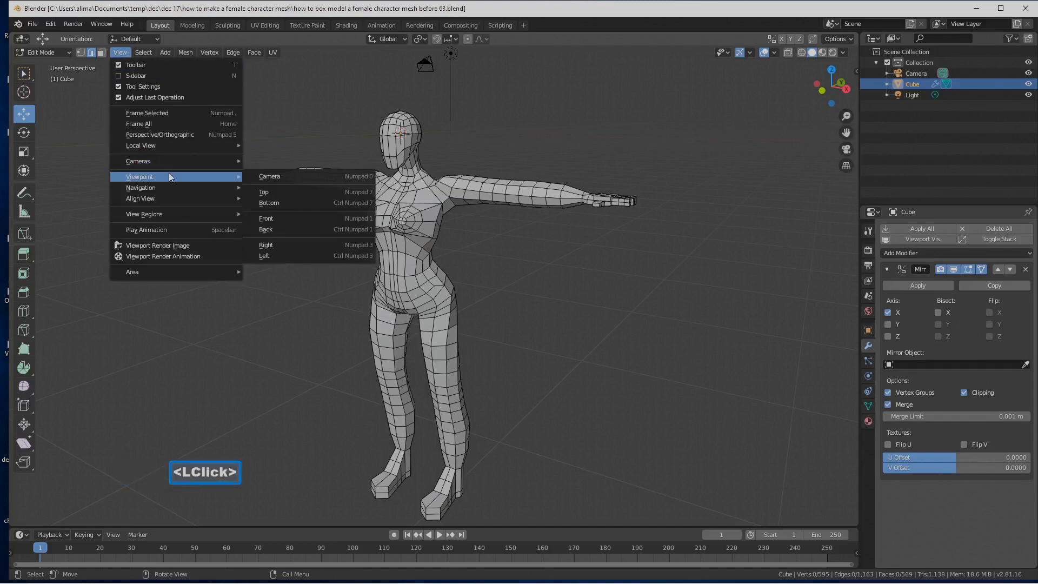
pyautogui.click(290, 219)
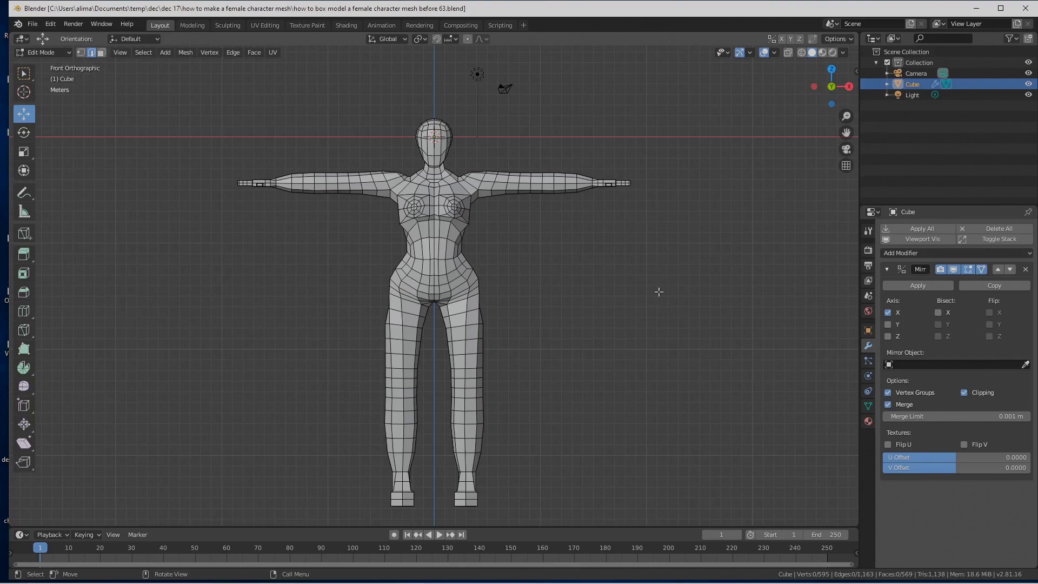
pyautogui.press('z')
pyautogui.click(588, 288)
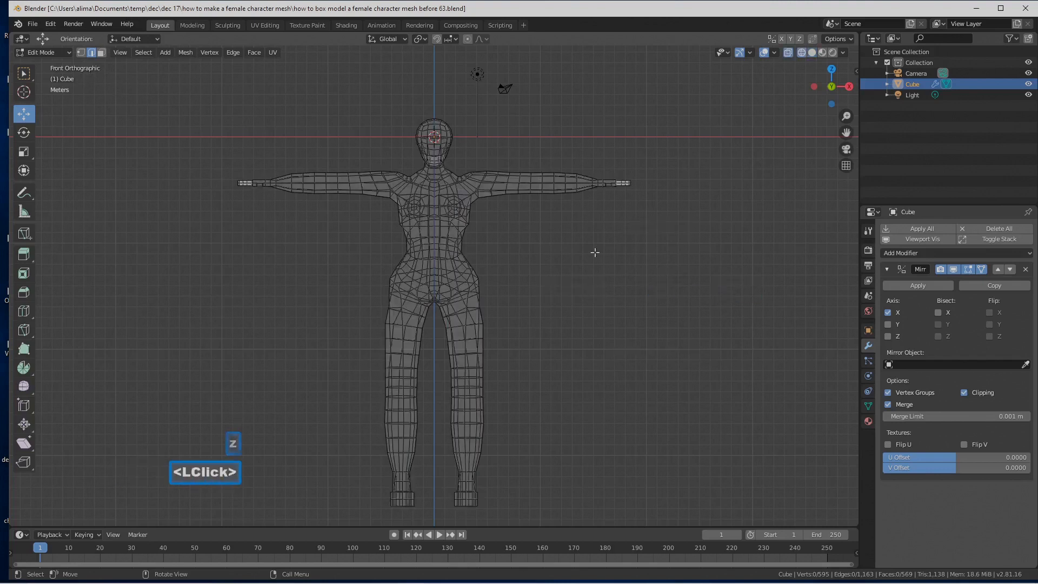
pyautogui.press('b')
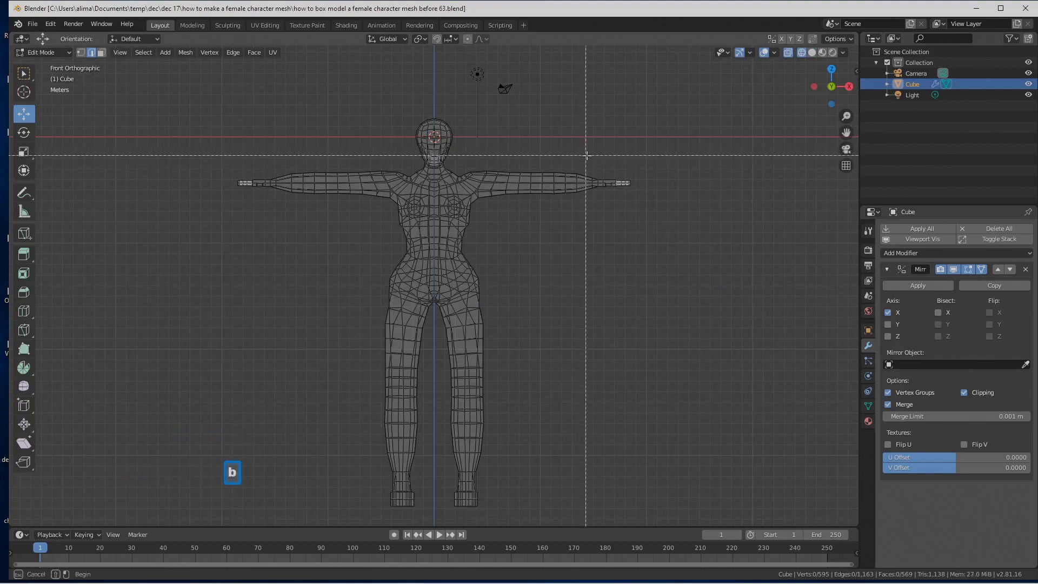
pyautogui.moveTo(587, 153); pyautogui.dragTo(642, 210)
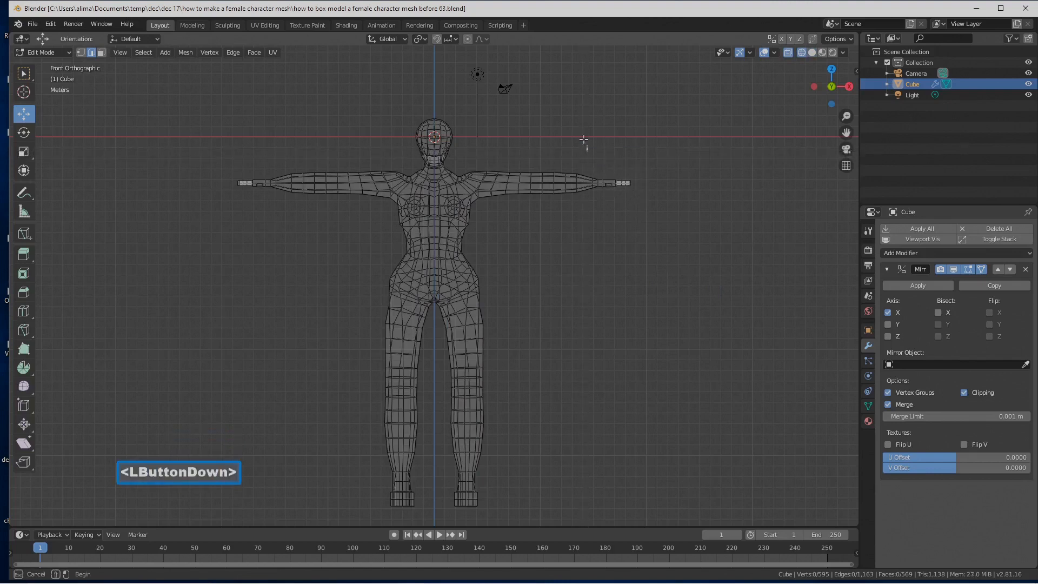
pyautogui.click(101, 53)
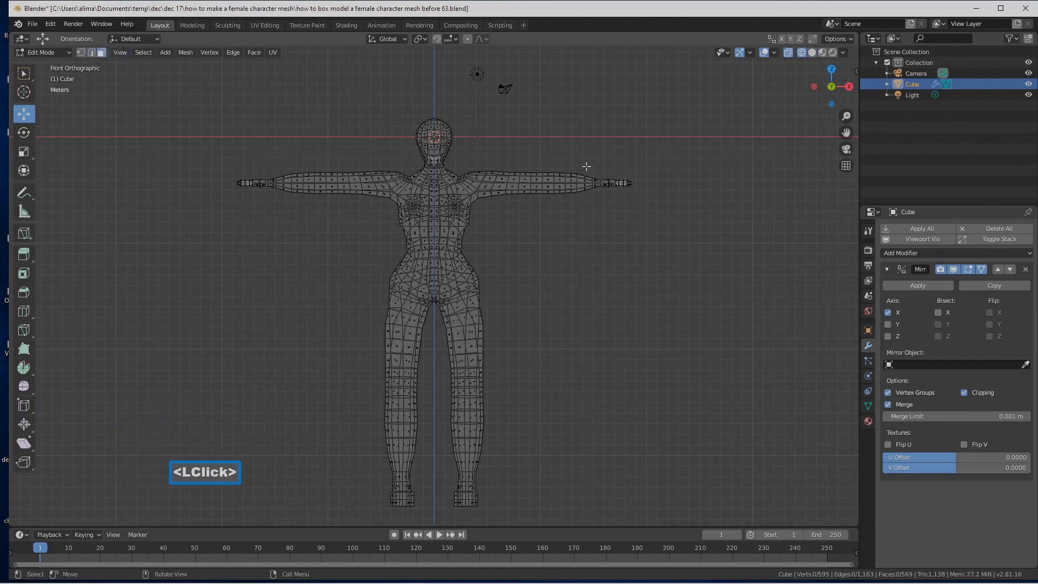
# Step: Box-select all faces of the hand, the head with the neck, and the foot
pyautogui.press('b')
pyautogui.moveTo(588, 159); pyautogui.dragTo(642, 209)
pyautogui.press('b')
pyautogui.moveTo(407, 109); pyautogui.dragTo(458, 174)
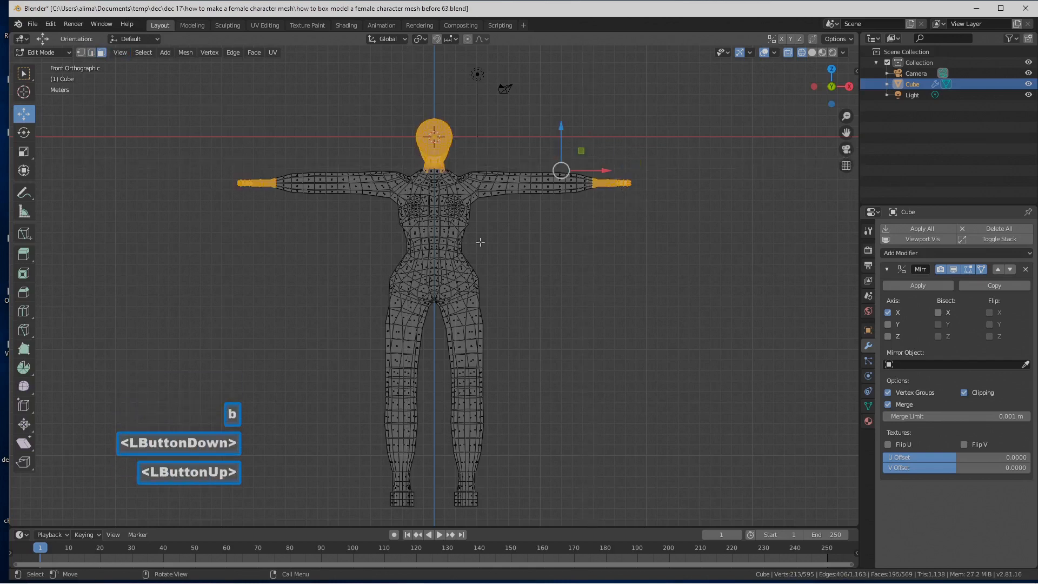
pyautogui.press('b')
pyautogui.moveTo(448, 468); pyautogui.dragTo(500, 514)
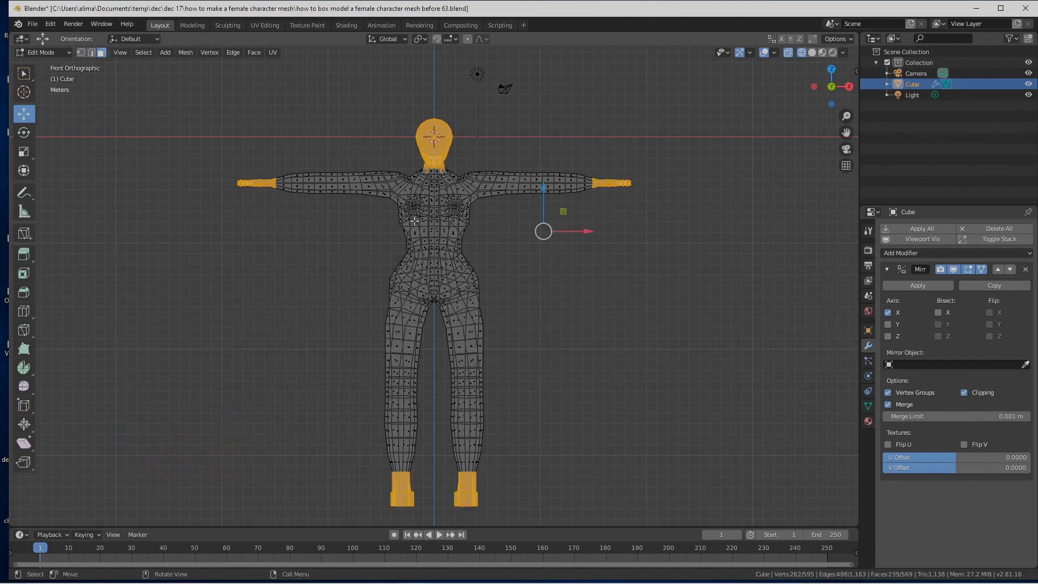
# Step: Add the remaining faces at the base of the neck with Circle Select and return to solid shading
pyautogui.scroll(3, 430, 180)
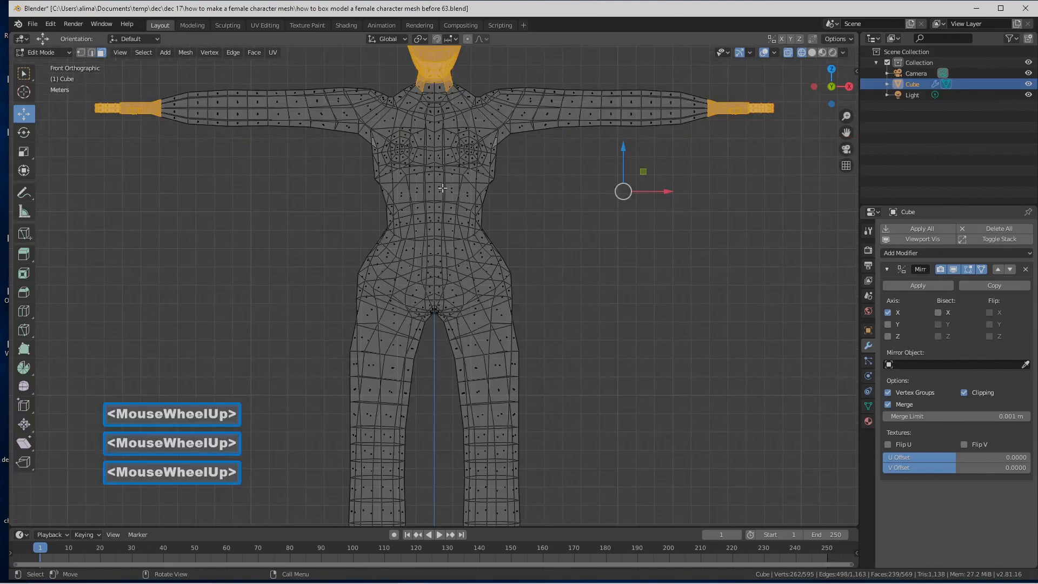
pyautogui.press('c')
pyautogui.click(433, 87)
pyautogui.rightClick(624, 294)
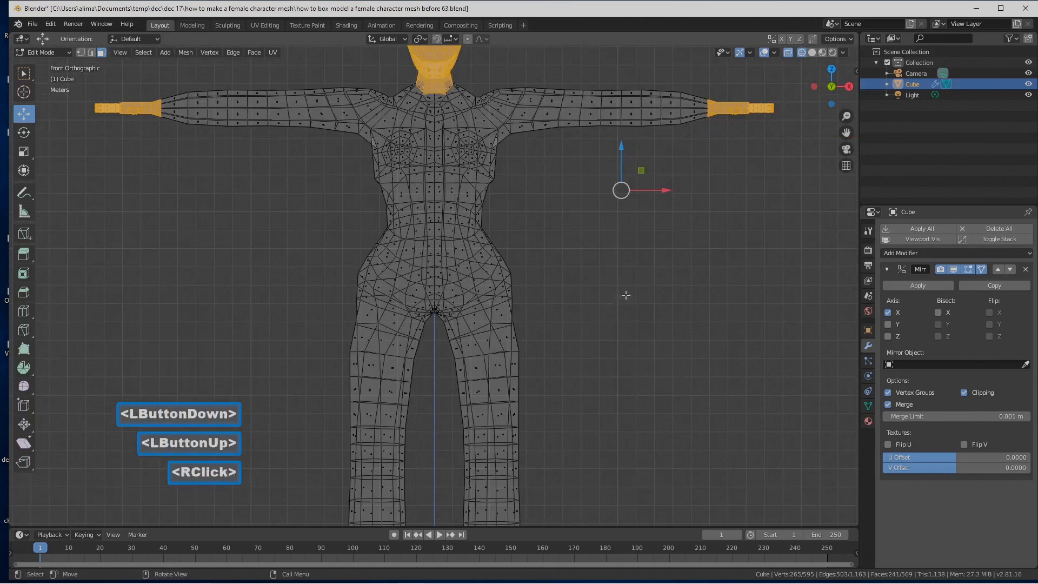
pyautogui.scroll(-3, 652, 309)
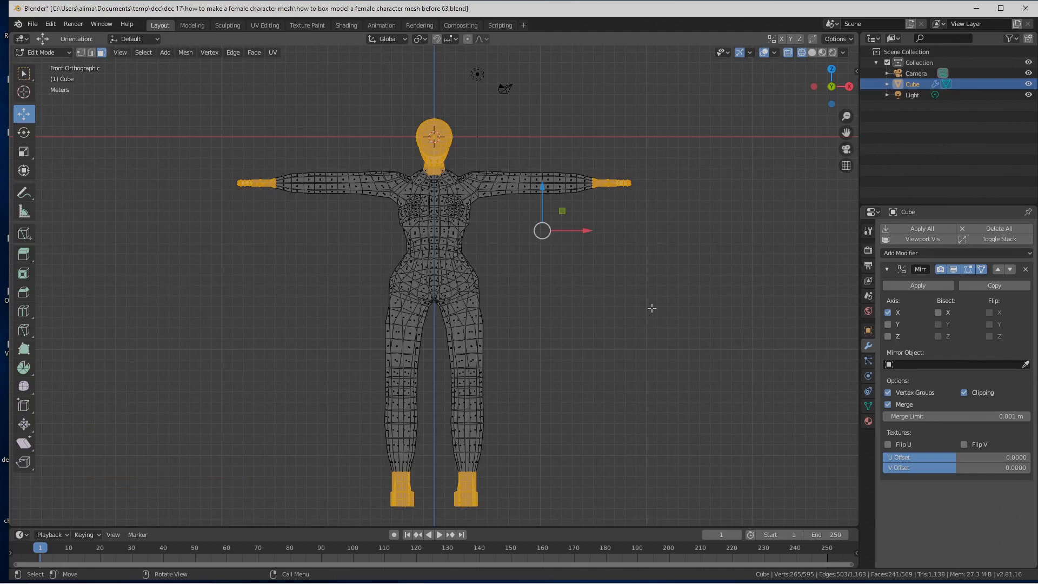
pyautogui.press('z')
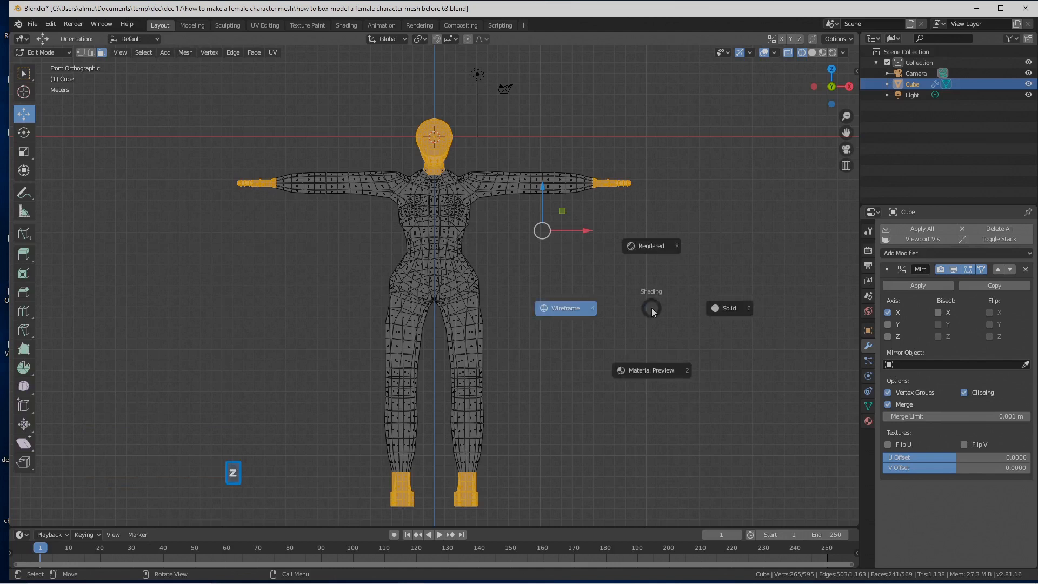
pyautogui.click(714, 310)
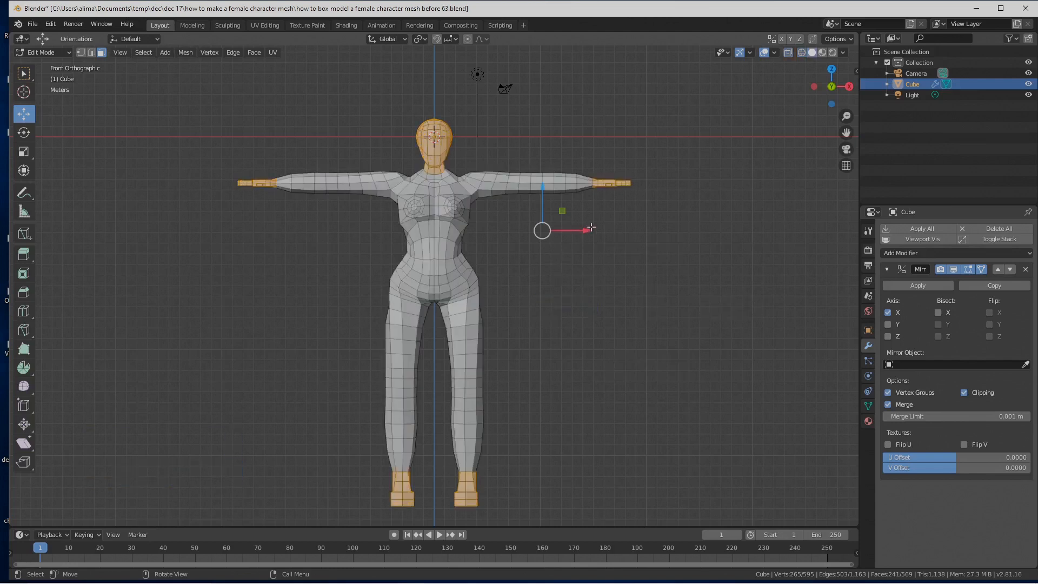
pyautogui.moveTo(662, 259)
pyautogui.mouseDown(button='middle')
pyautogui.moveTo(681, 254)
pyautogui.moveTo(650, 287)
pyautogui.moveTo(651, 268)
pyautogui.moveTo(662, 271)
pyautogui.mouseUp(button='middle')
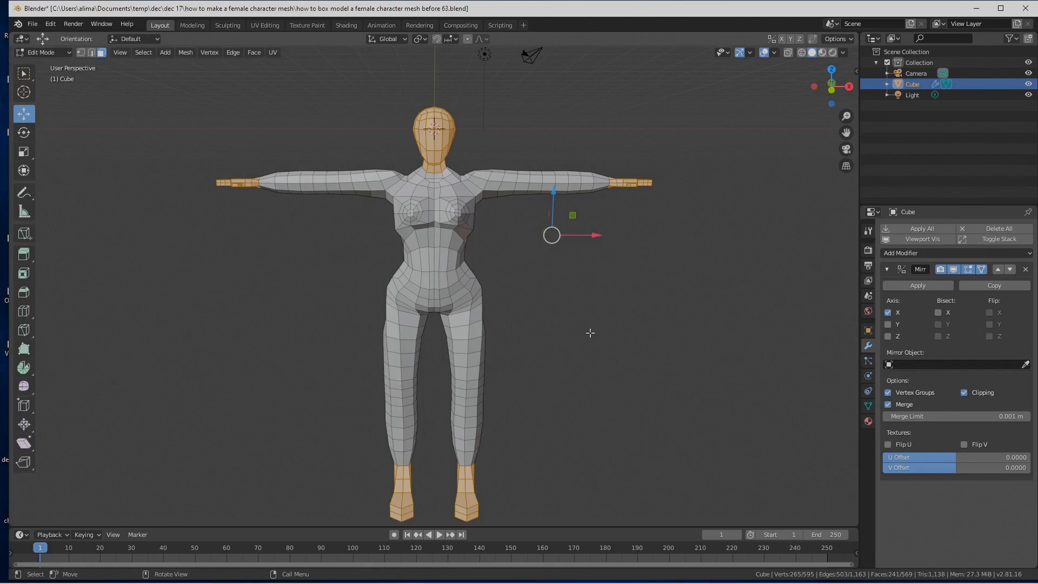
# Step: Create a vertex group named "protect" and assign the selected head, neck, hand and foot faces to it
pyautogui.click(867, 405)
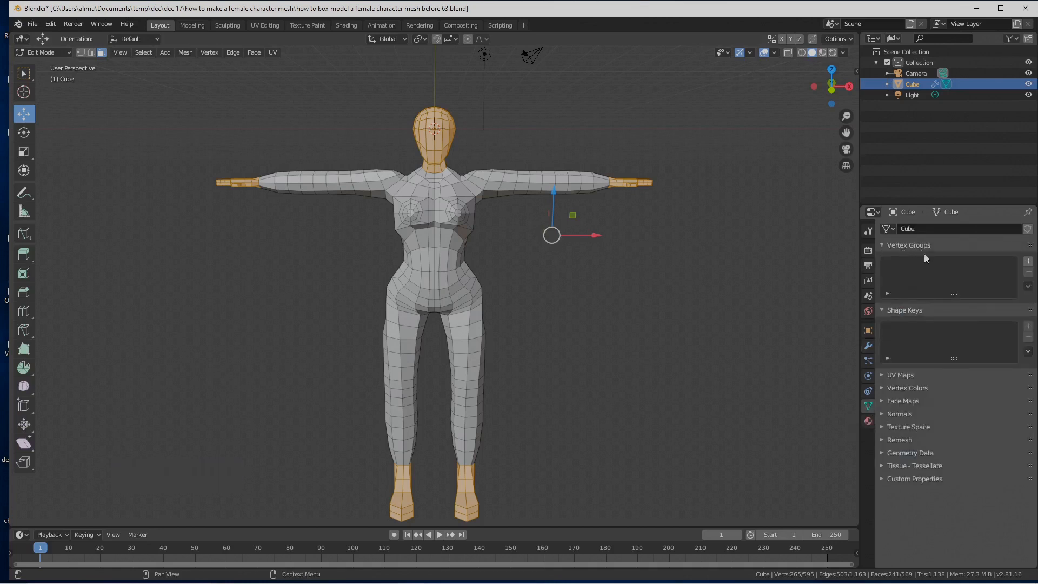
pyautogui.click(1028, 263)
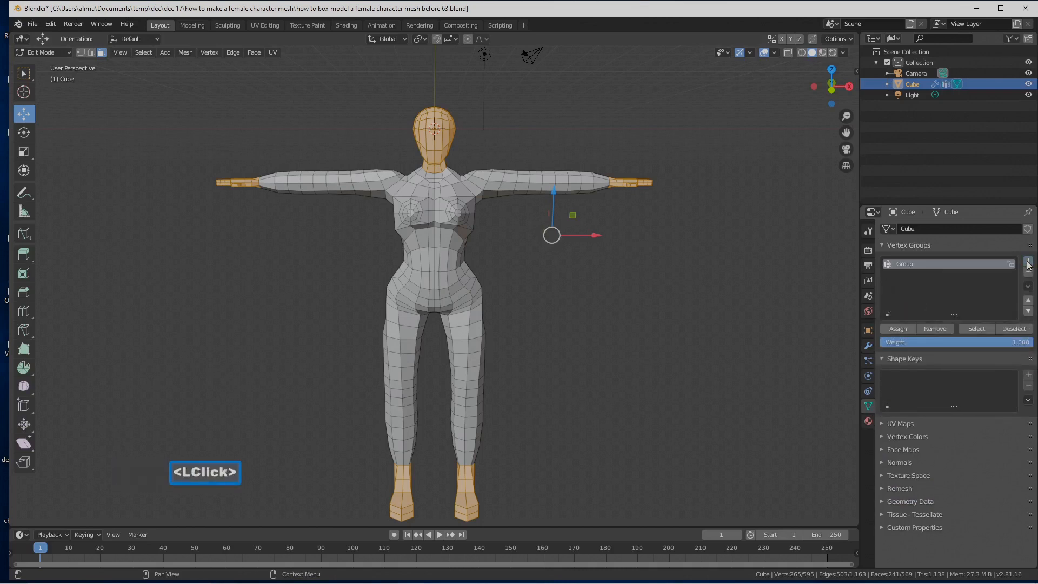
pyautogui.doubleClick(909, 265)
pyautogui.press('BackSpace')
pyautogui.write('protect')
pyautogui.press('Return')
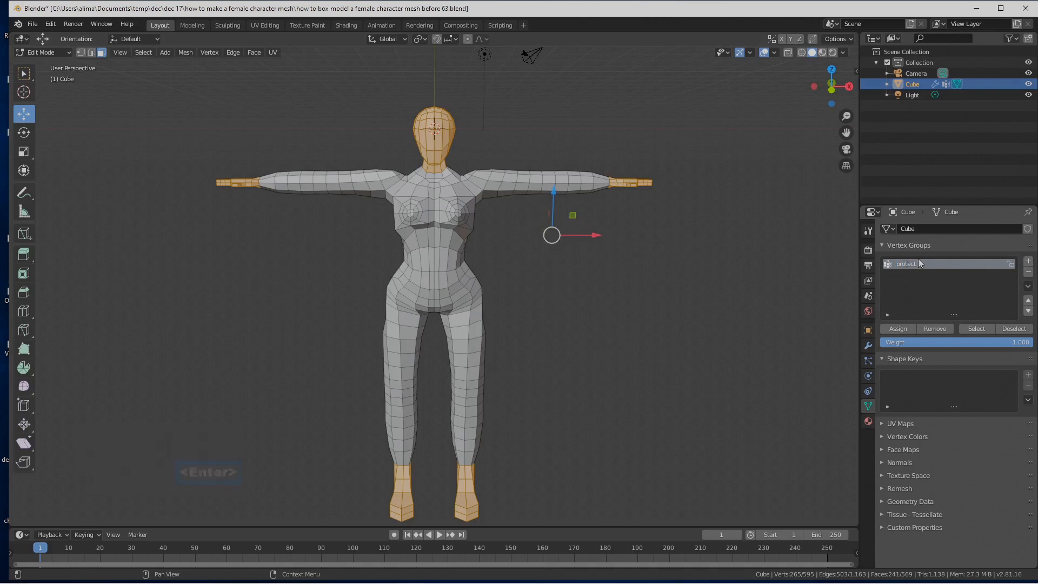
pyautogui.click(907, 329)
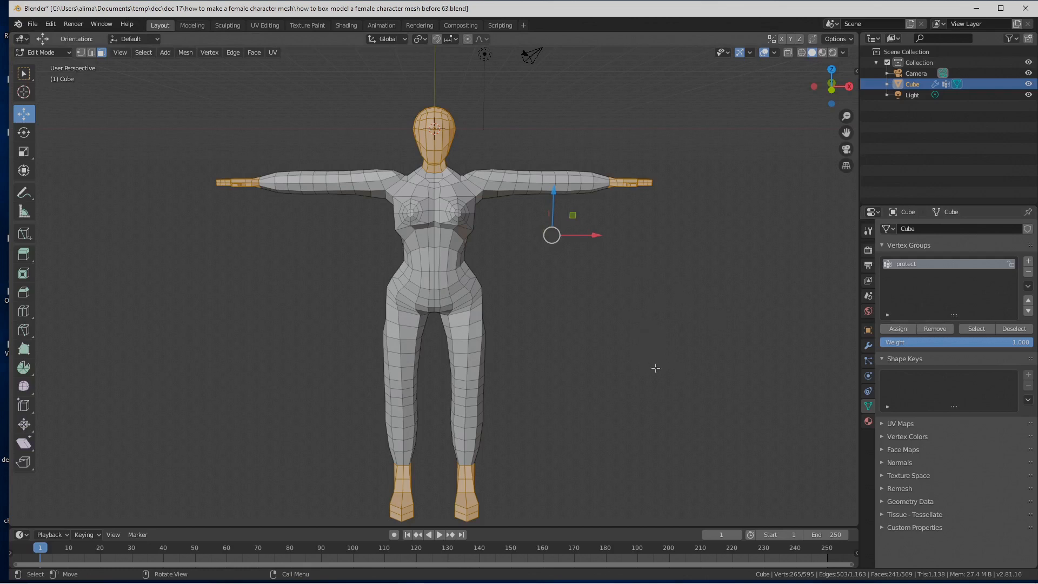
# Step: Invert the selection, assign it to a new vertex group named "main body", and deselect everything
pyautogui.press('ctrl')
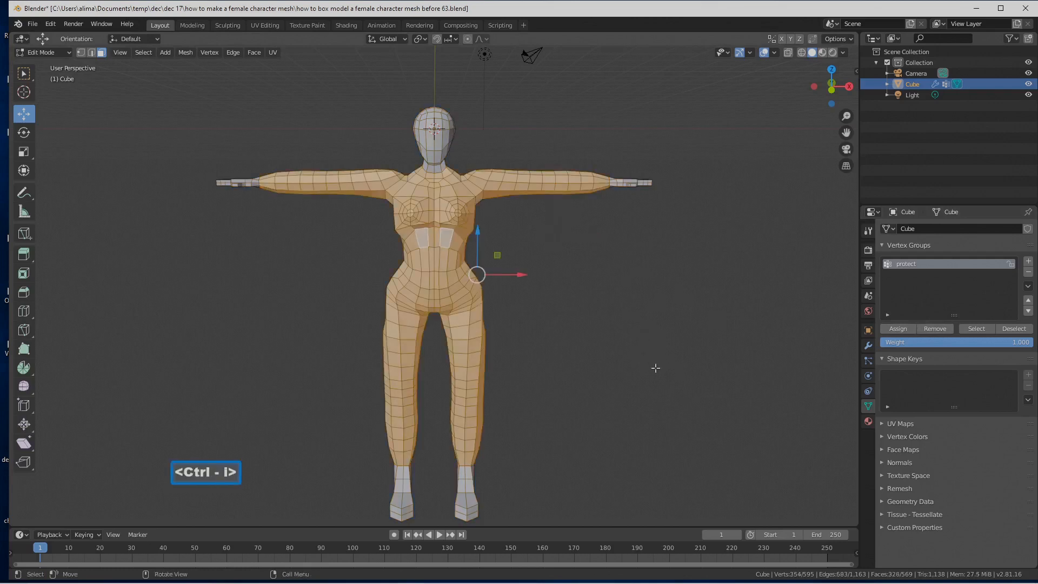
pyautogui.click(1029, 263)
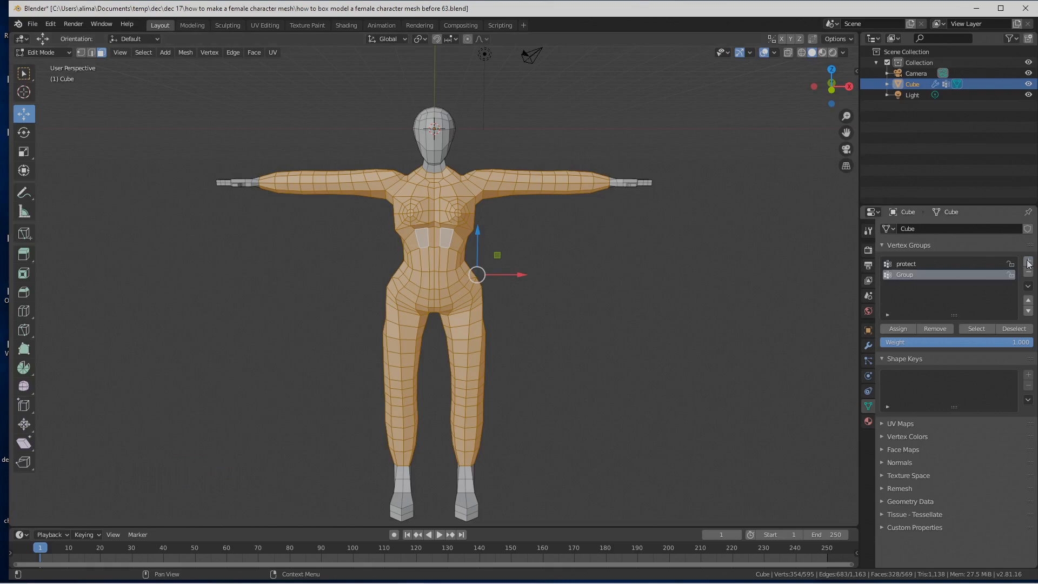
pyautogui.doubleClick(912, 274)
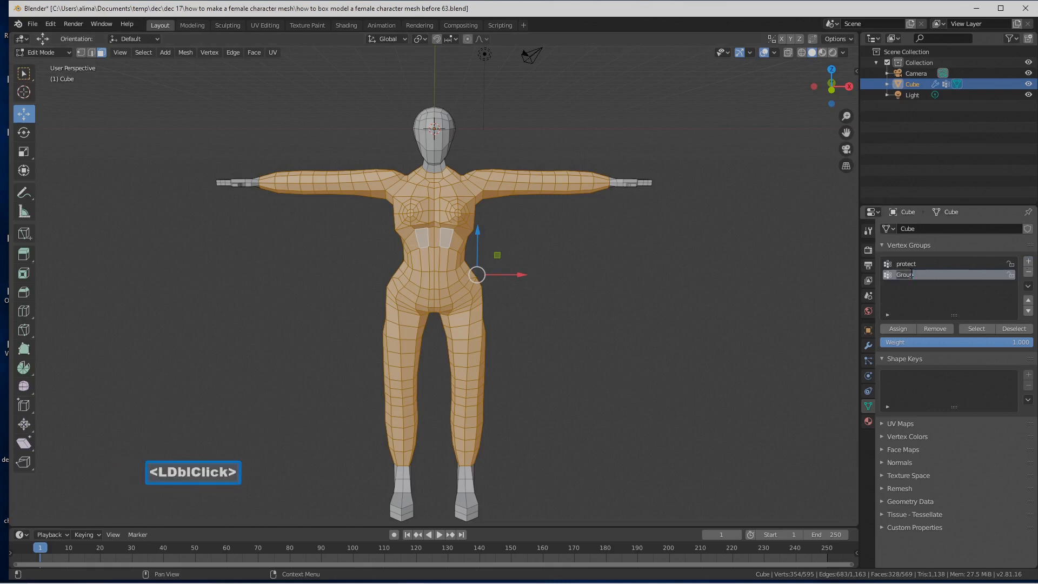
pyautogui.press('BackSpace')
pyautogui.write('main b')
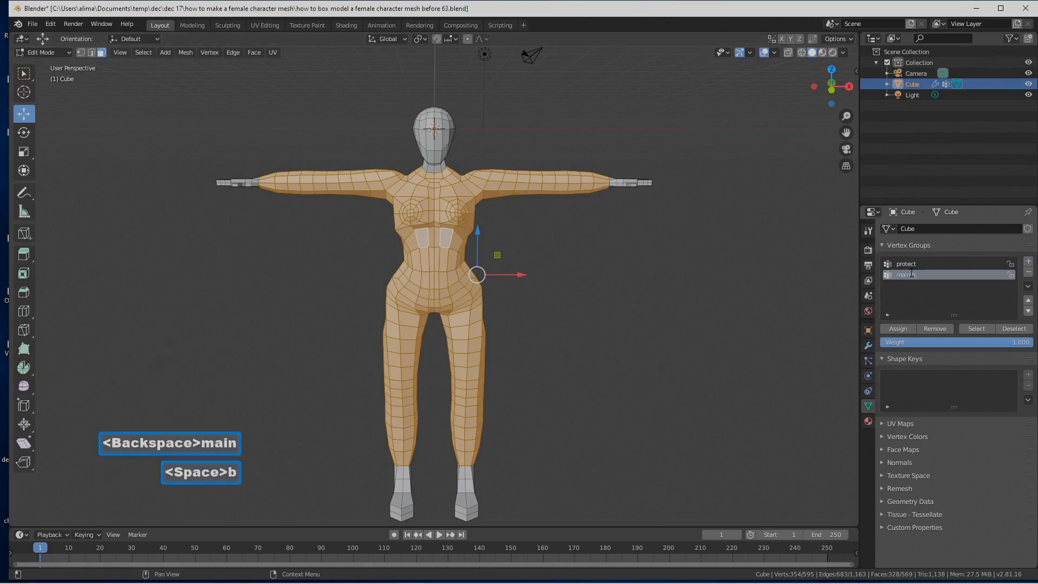
pyautogui.write('ody')
pyautogui.press('Return')
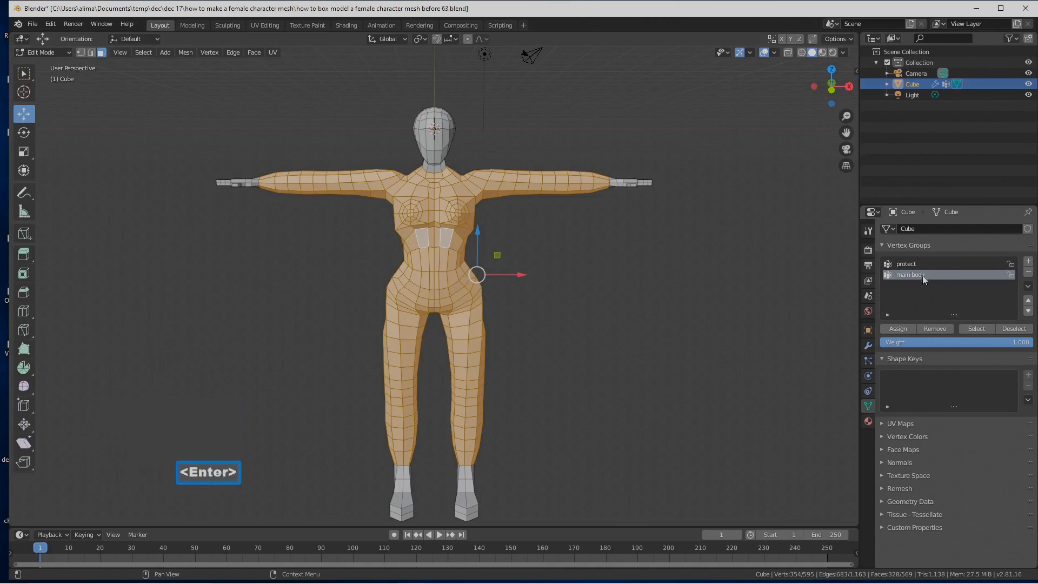
pyautogui.click(904, 329)
pyautogui.click(720, 350)
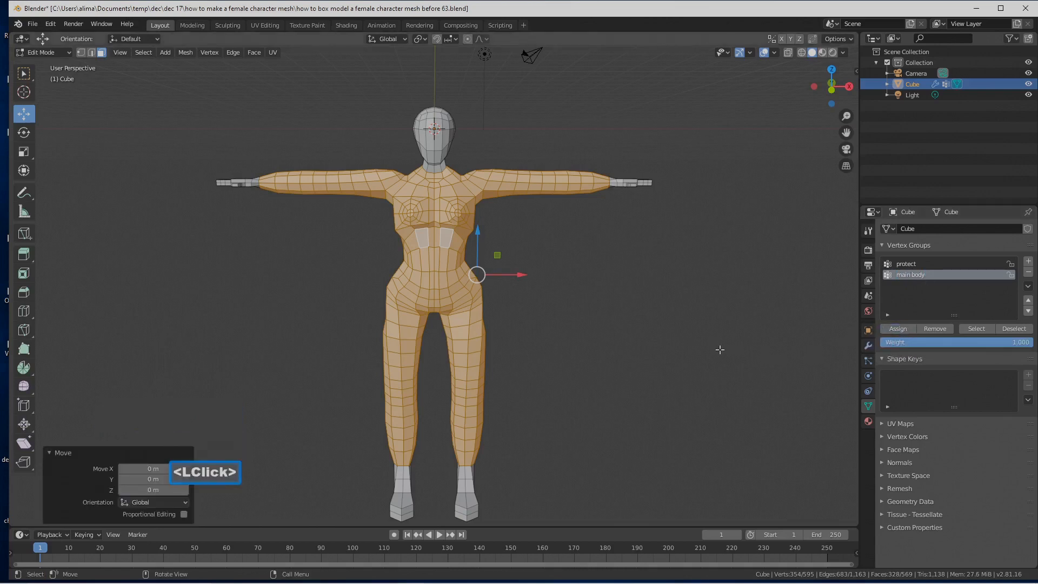
pyautogui.click(719, 350)
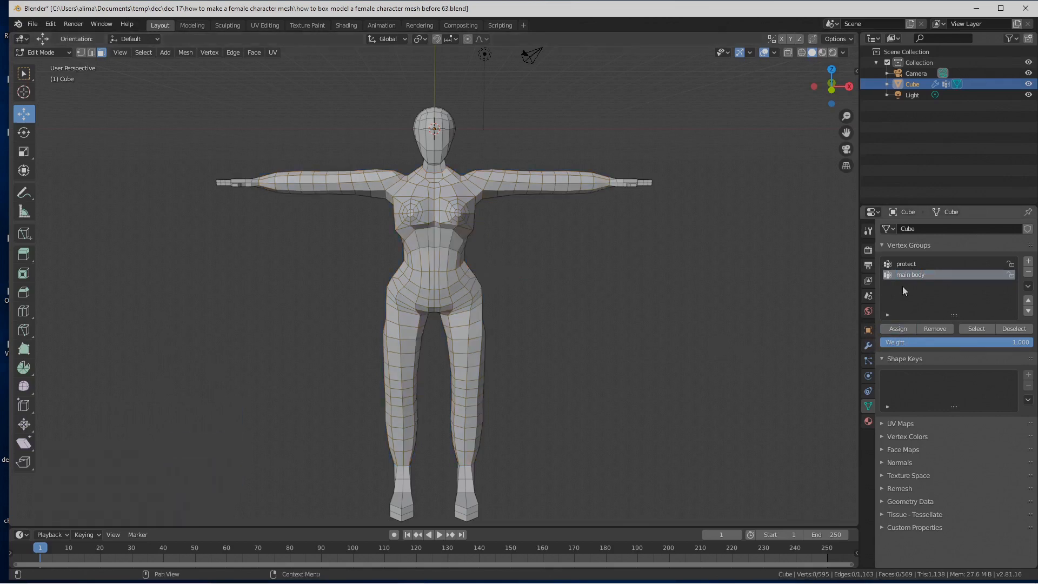
# Step: Check the "protect" and "main body" vertex groups by selecting each one's vertices and deselecting them again
pyautogui.click(903, 264)
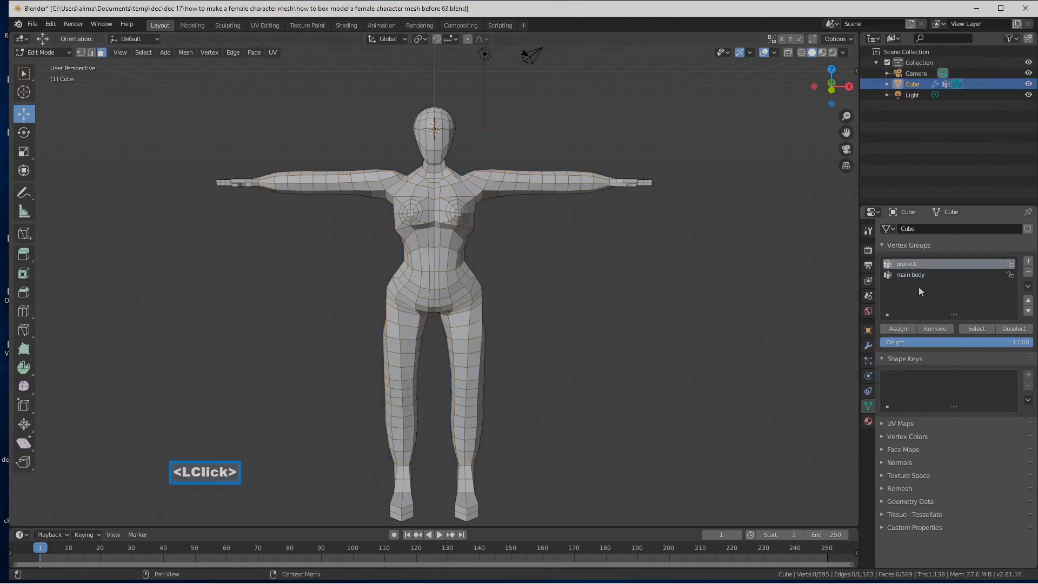
pyautogui.click(978, 328)
pyautogui.click(758, 320)
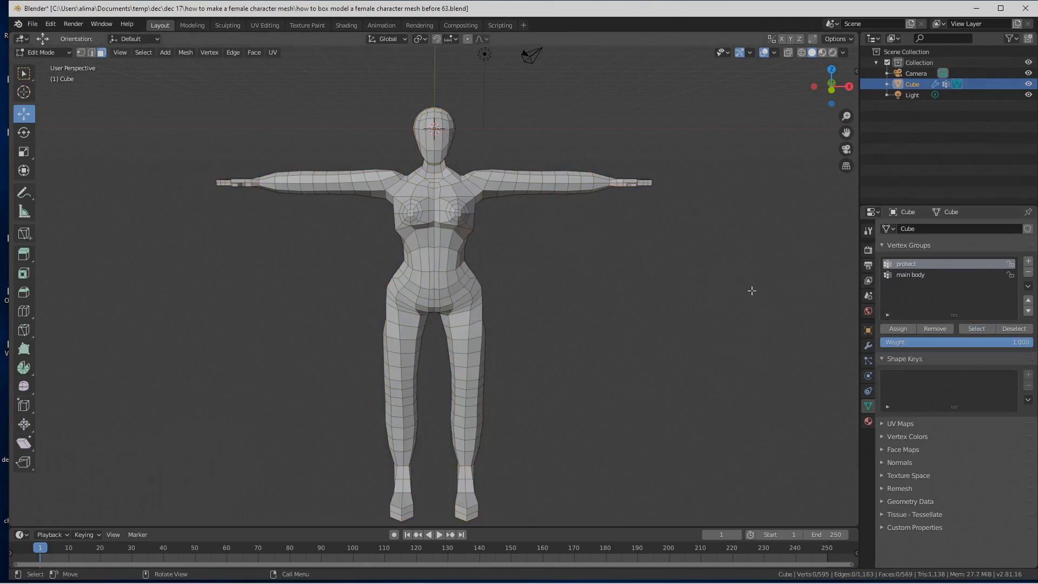
pyautogui.click(904, 275)
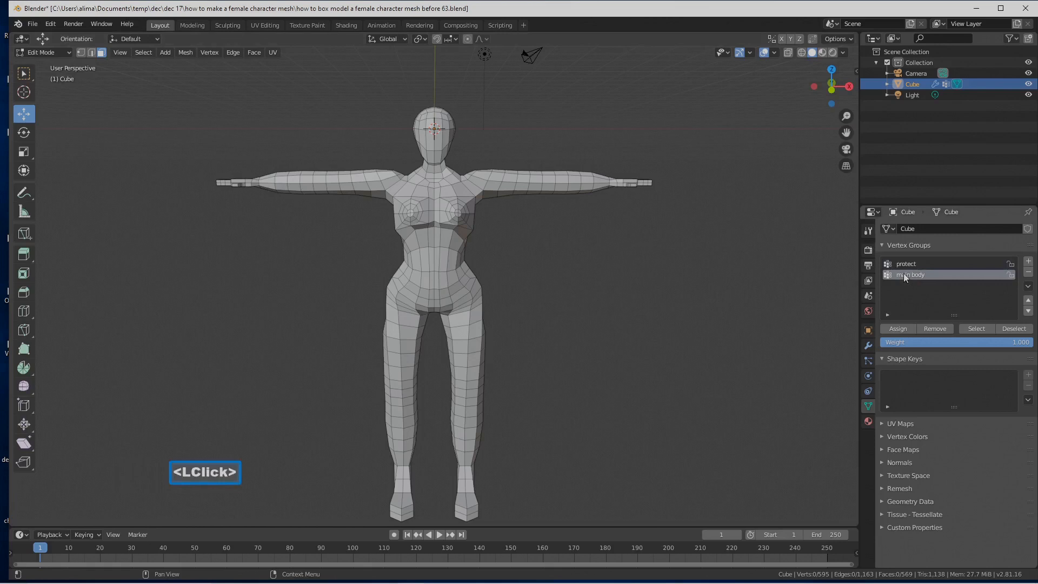
pyautogui.click(976, 328)
pyautogui.click(728, 346)
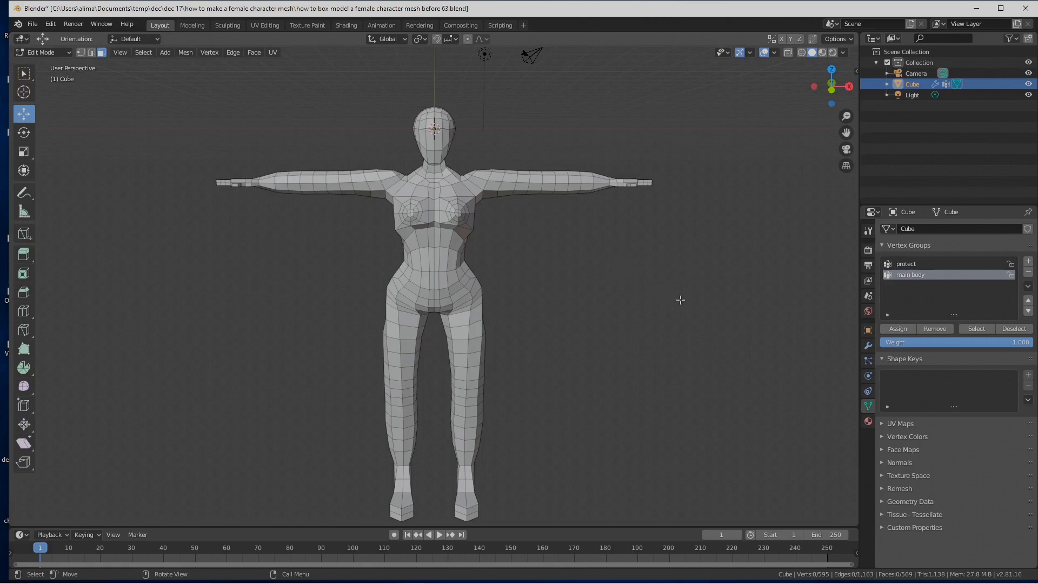
pyautogui.scroll(-1, 686, 292)
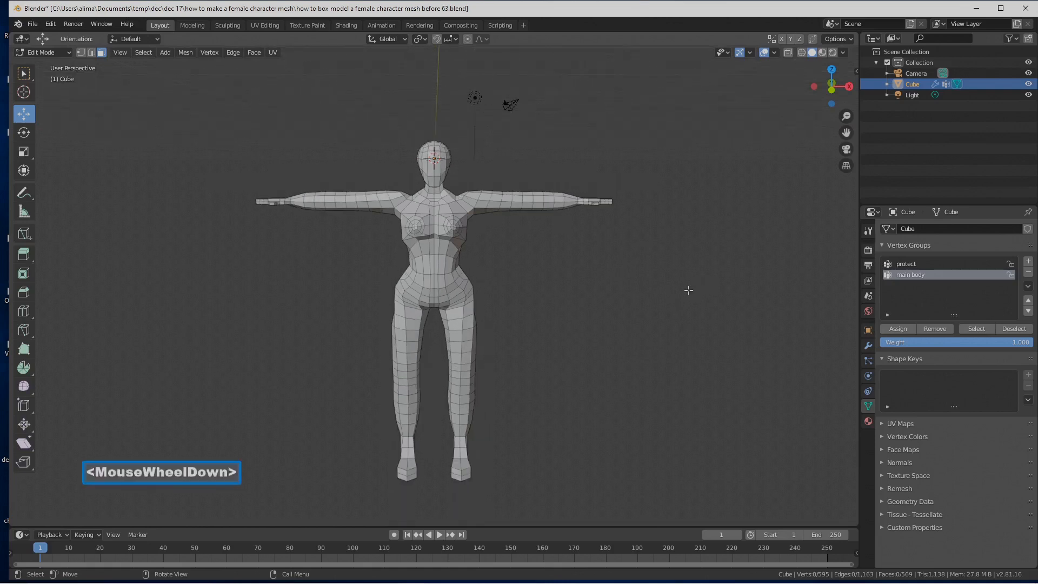
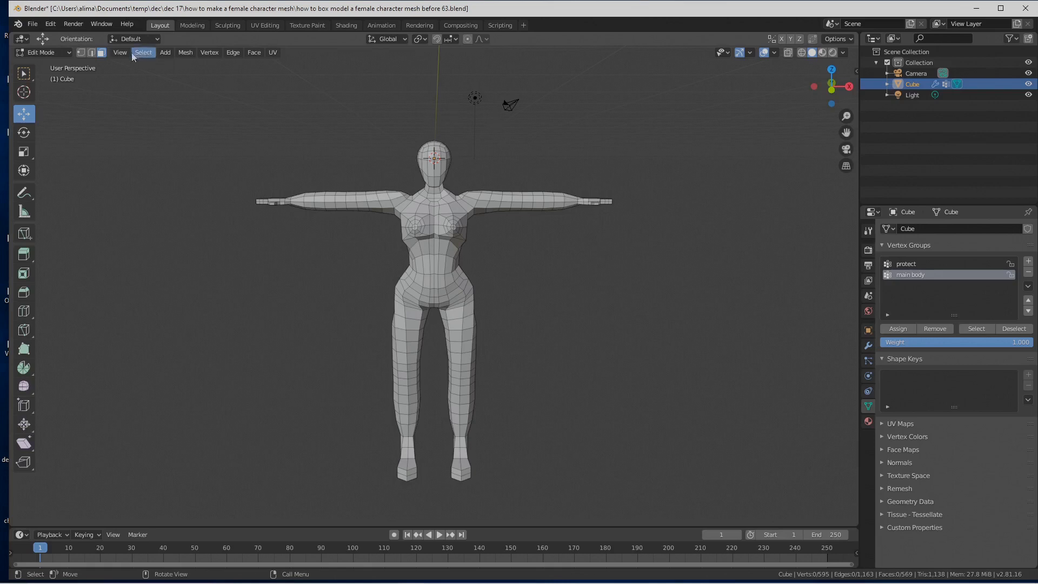
# Step: Return the character mesh to Object Mode and save the file incrementally as "how to box model a female character mesh before 64"
pyautogui.click(68, 53)
pyautogui.click(67, 66)
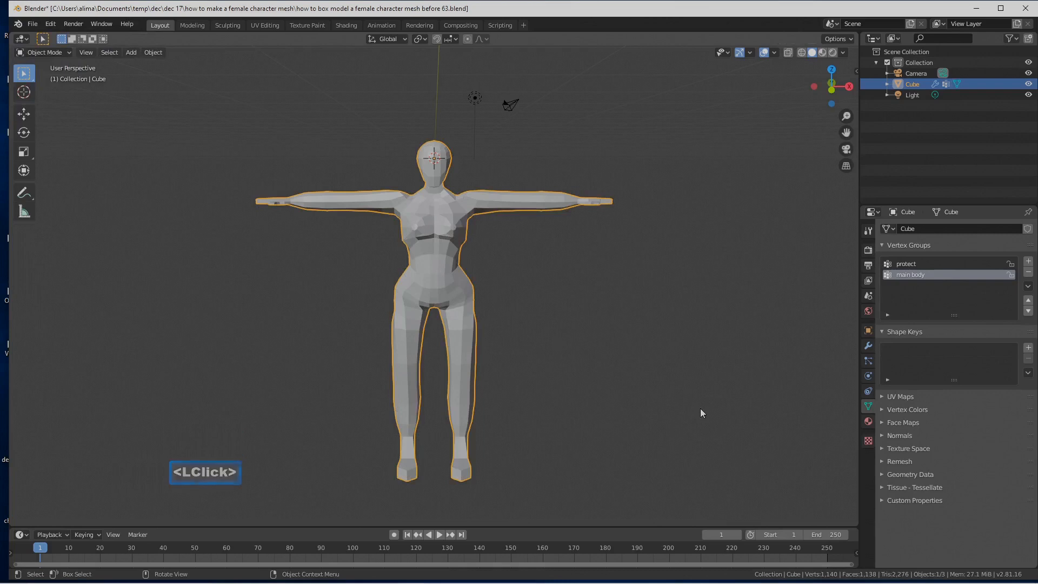
pyautogui.press('Pause')
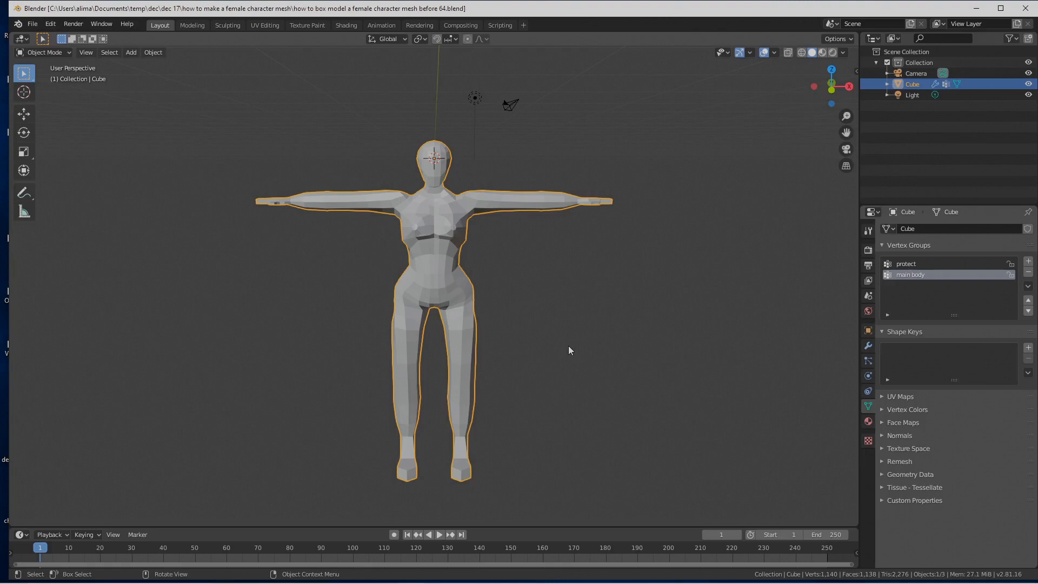
# Step: Add a Subdivision Surface modifier below the body's Mirror modifier and enable its effect on the edit cage
pyautogui.click(868, 346)
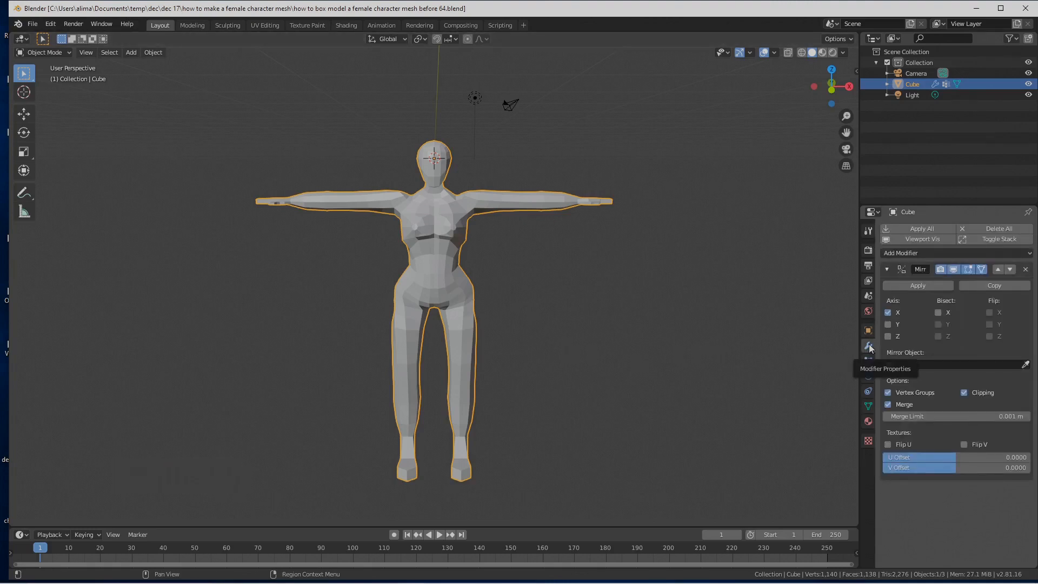
pyautogui.click(1029, 253)
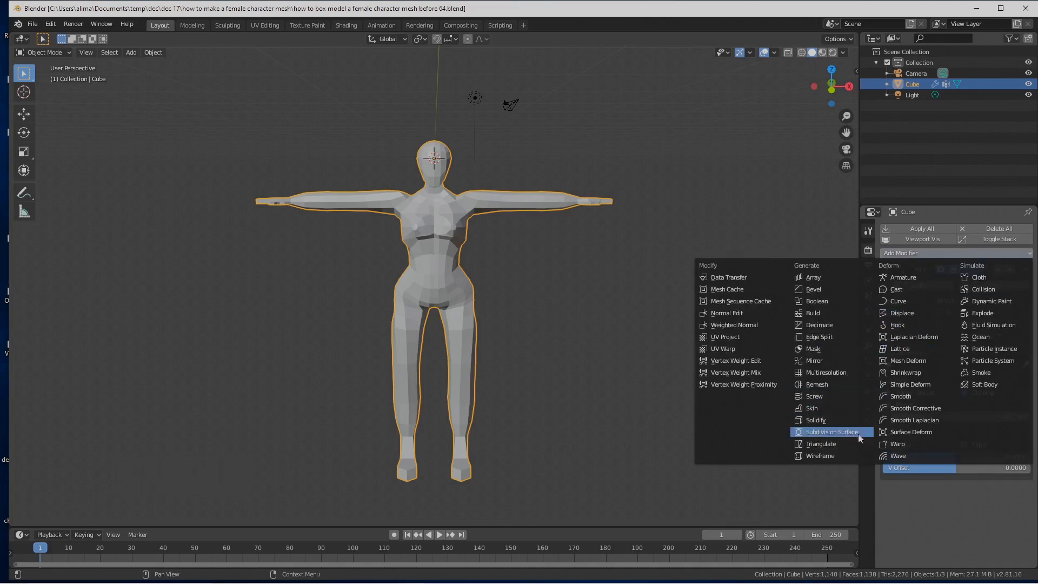
pyautogui.click(833, 432)
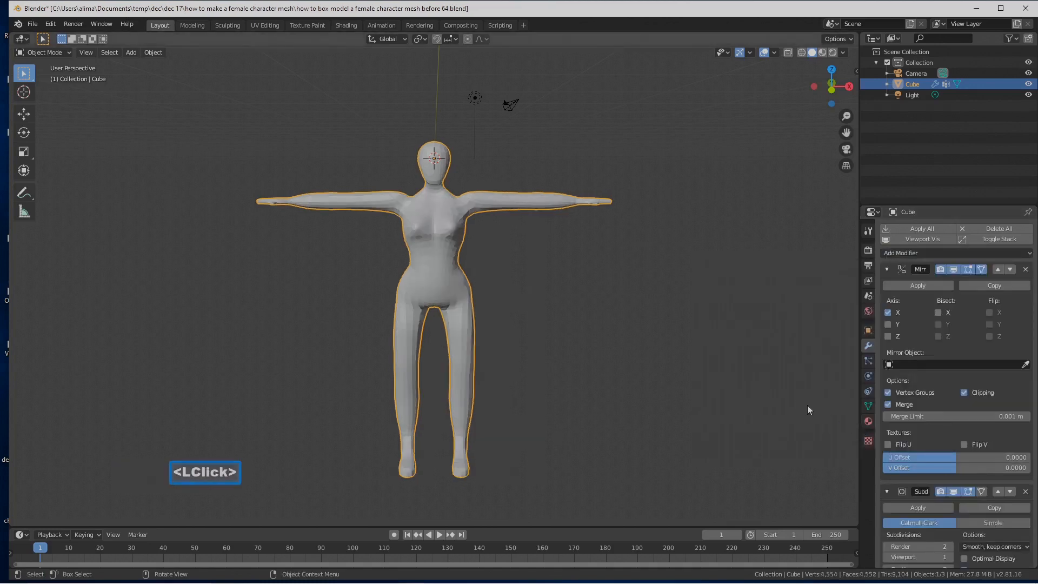
pyautogui.click(980, 491)
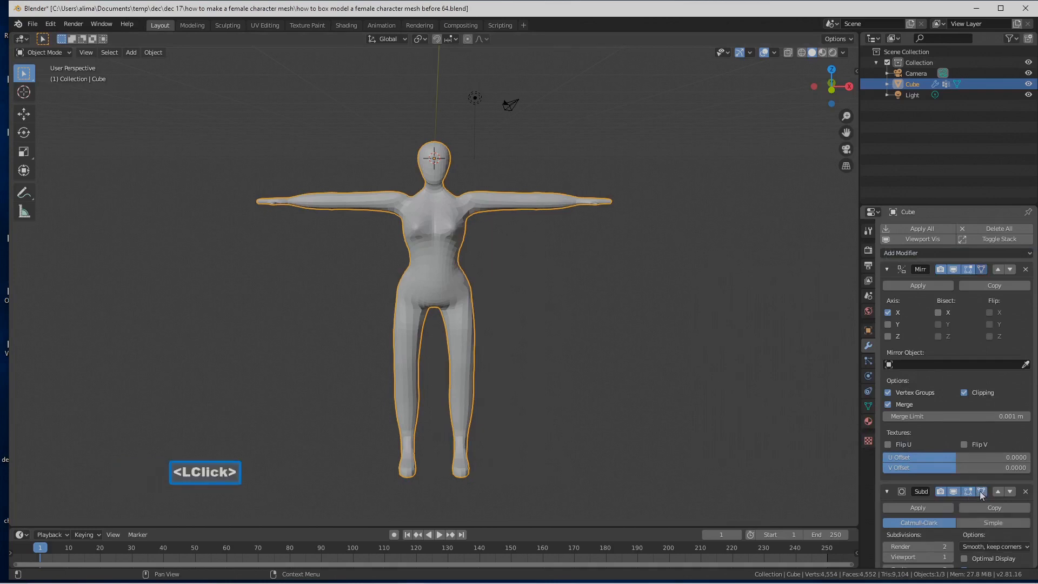
# Step: Set the Subdivision Surface modifier's Render subdivisions and Quality to 1, and save the file incrementally as version 65
pyautogui.scroll(-1, 948, 473)
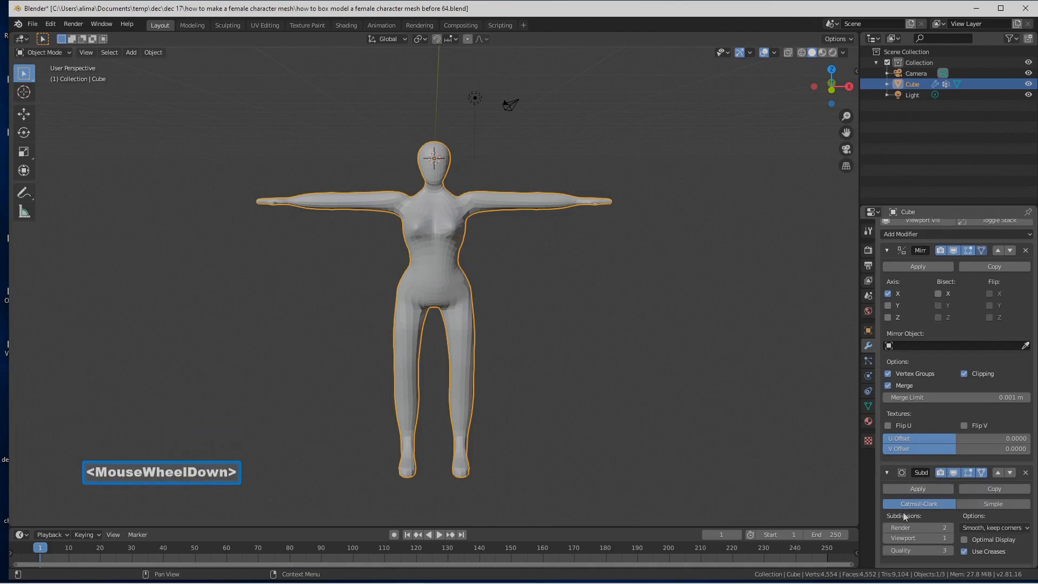
pyautogui.click(887, 528)
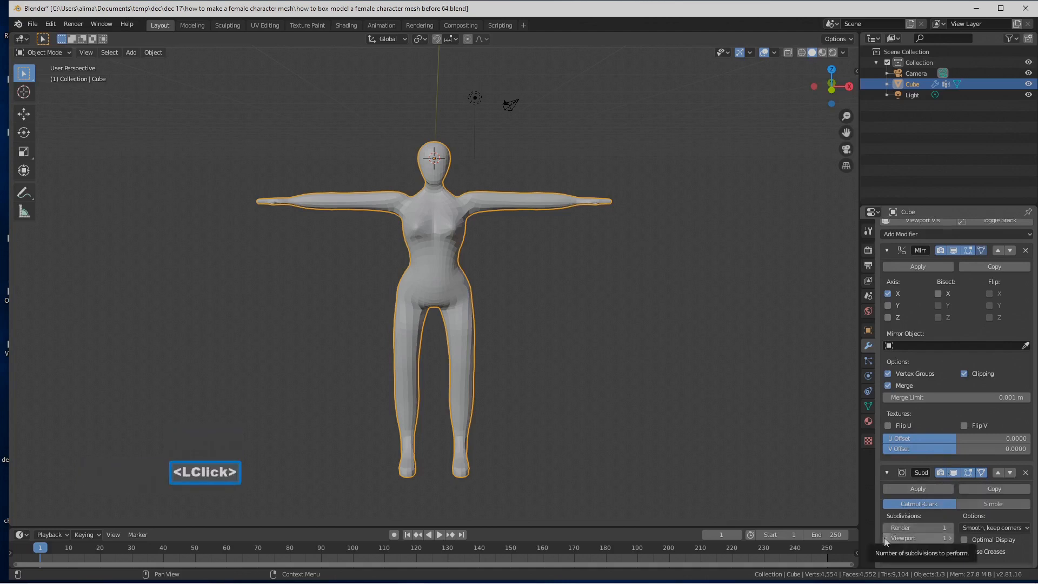
pyautogui.click(886, 550)
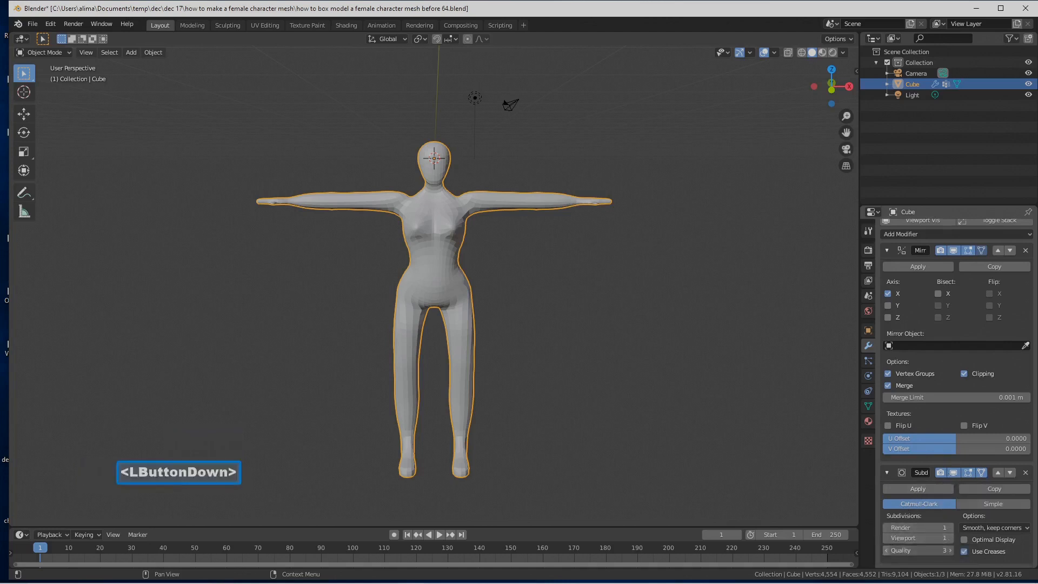
pyautogui.click(886, 551)
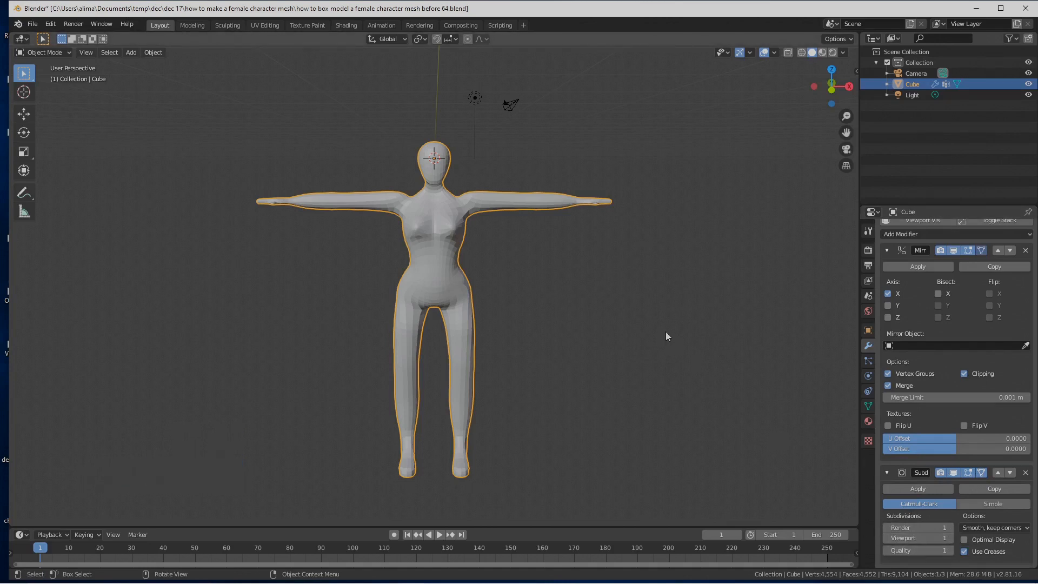
pyautogui.press('Pause')
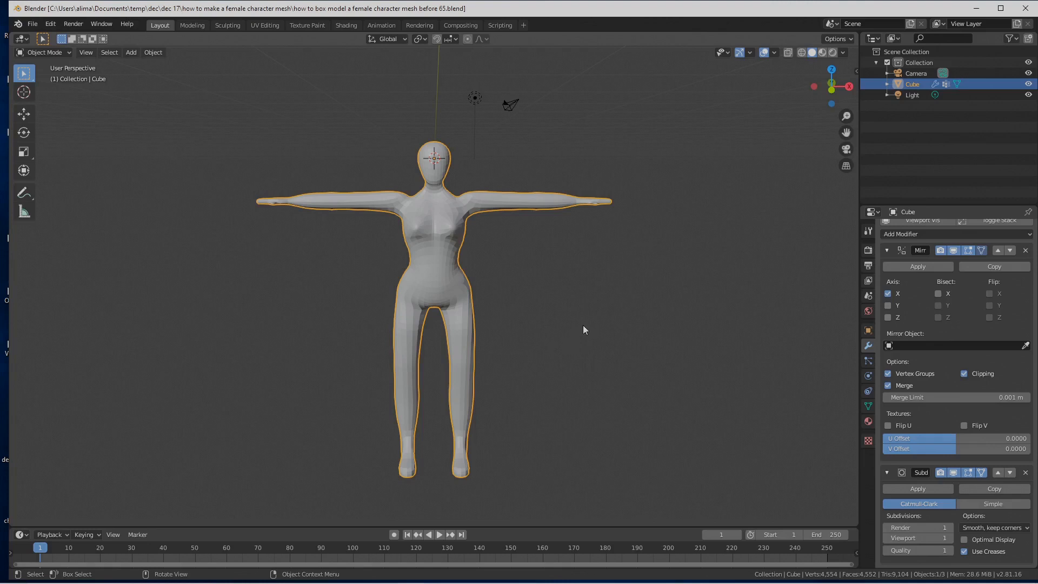
# Step: Review the body's vertex groups, return to its modifiers, and save the file incrementally as version 66
pyautogui.click(868, 405)
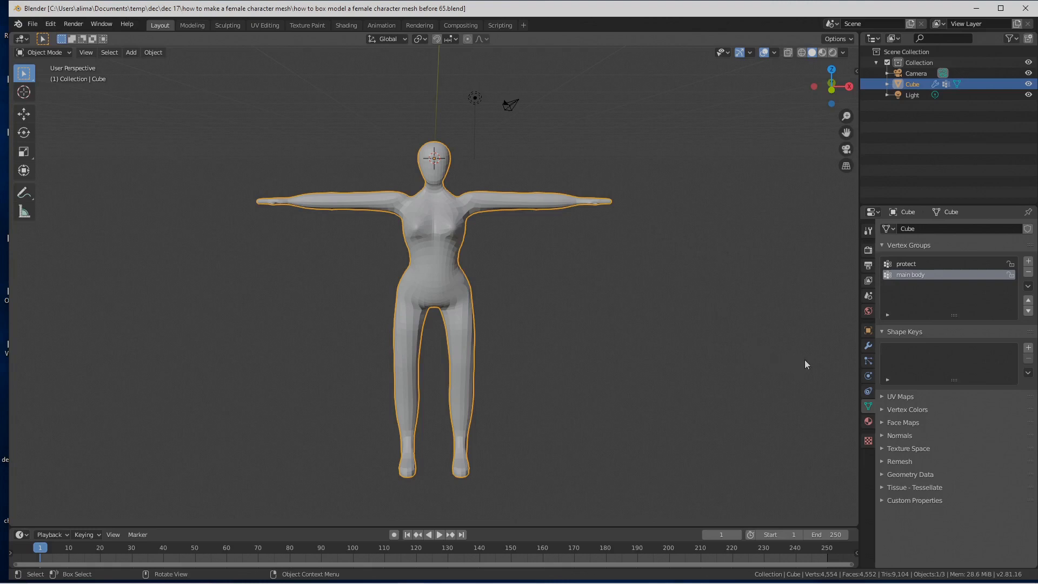
pyautogui.click(869, 345)
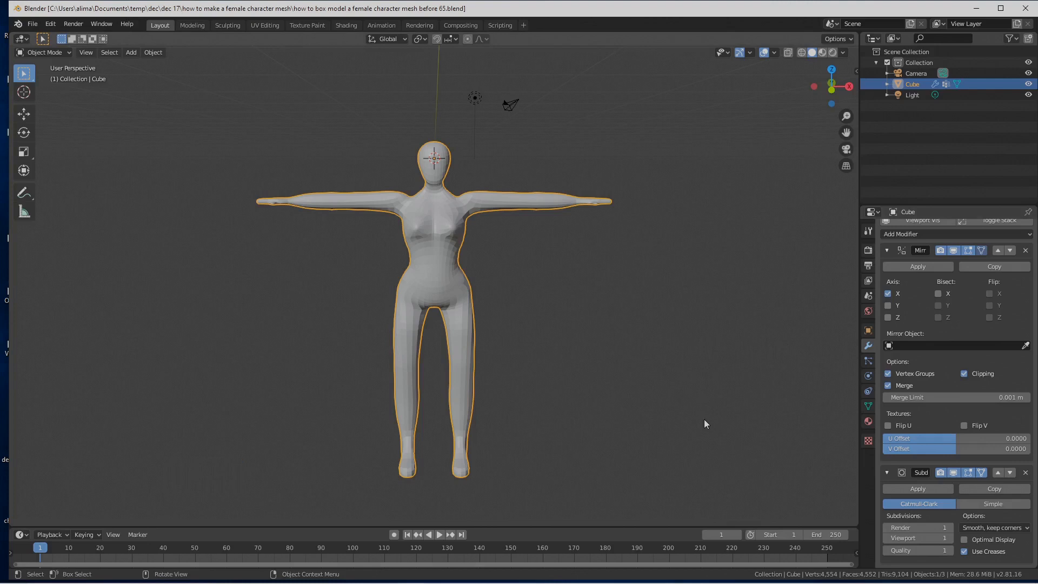
pyautogui.press('Pause')
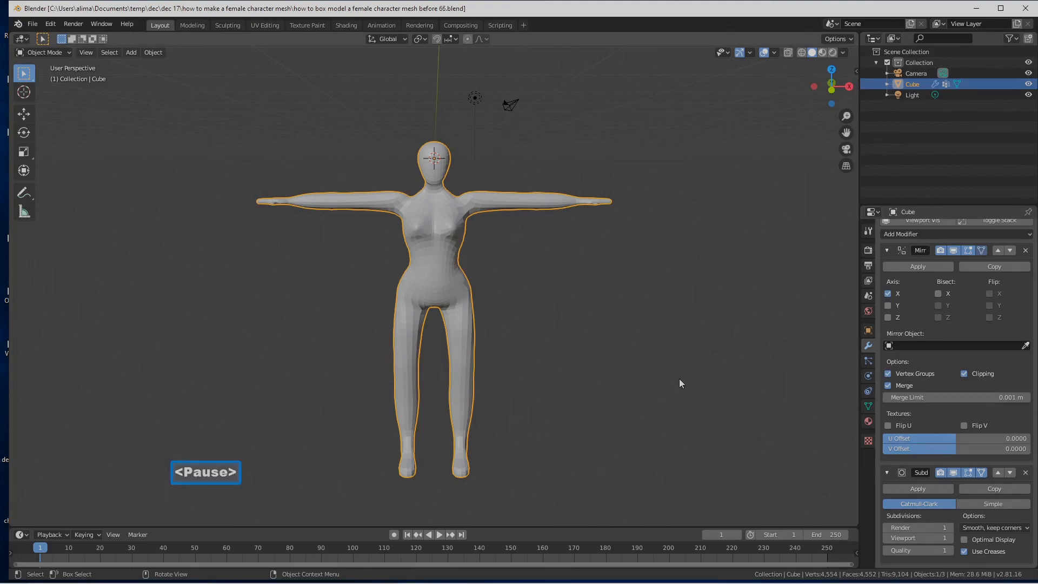
# Step: Apply Shade Smooth to the body and switch it to Sculpt Mode
pyautogui.rightClick(527, 205)
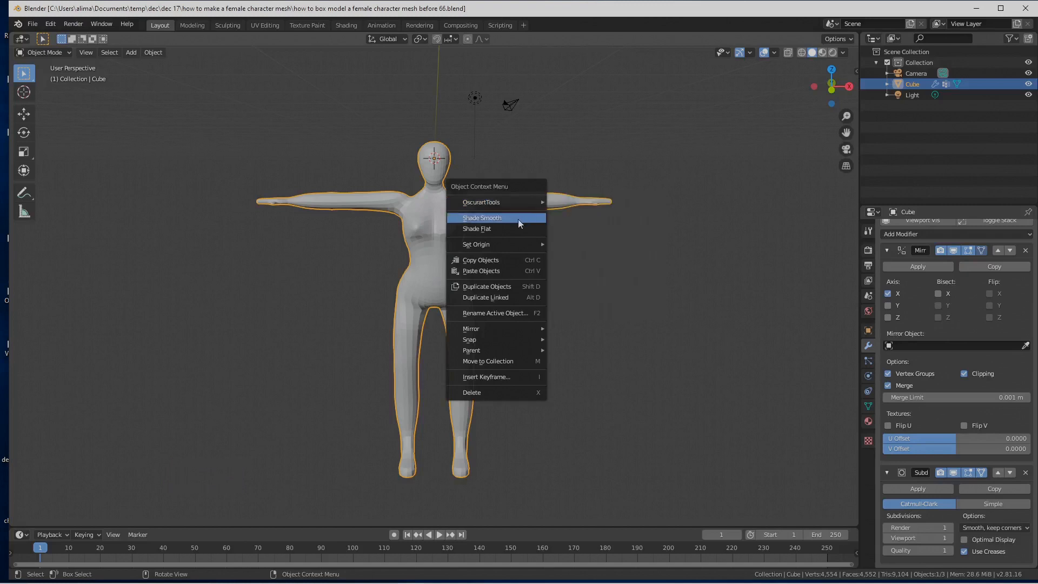
pyautogui.click(518, 218)
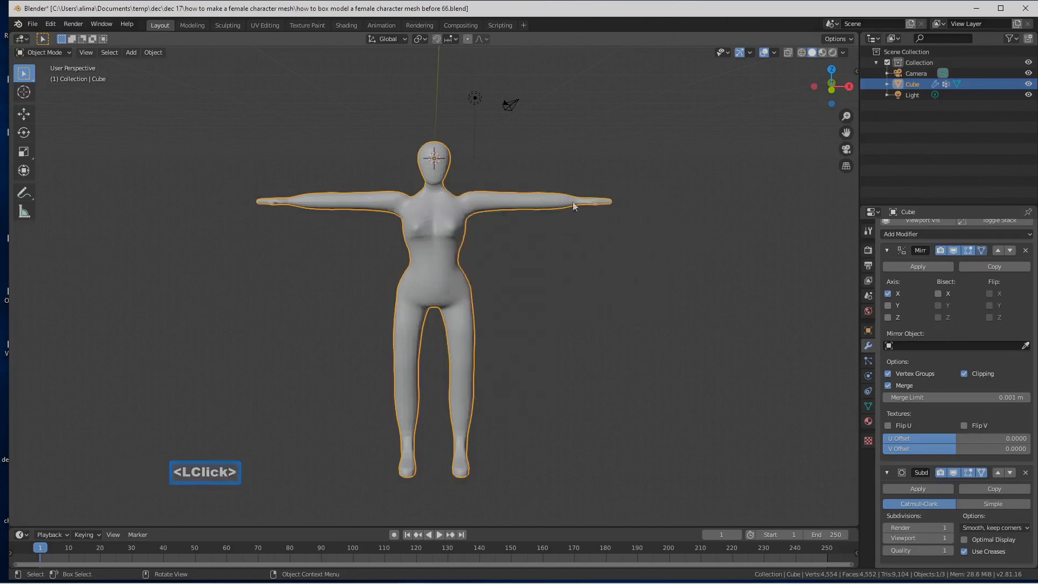
pyautogui.click(70, 52)
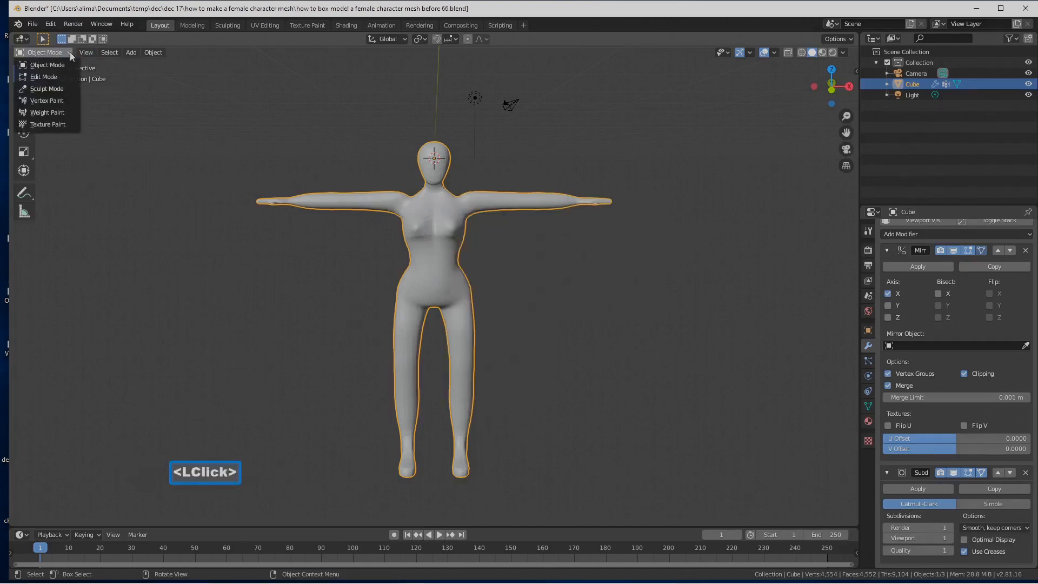
pyautogui.click(72, 88)
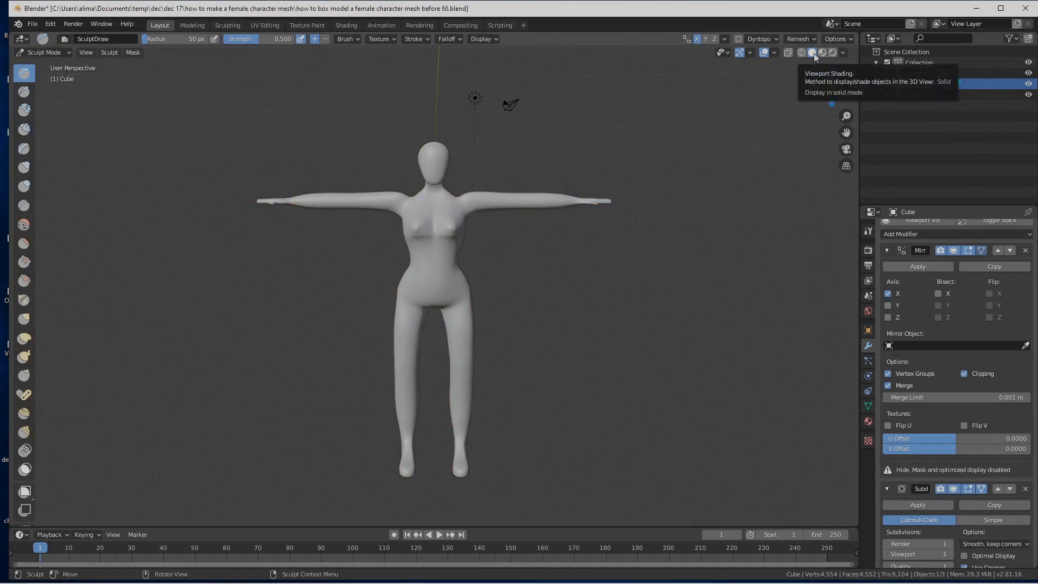
# Step: Set the viewport lighting to the reddish clay MatCap and save the file incrementally as version 67
pyautogui.click(843, 53)
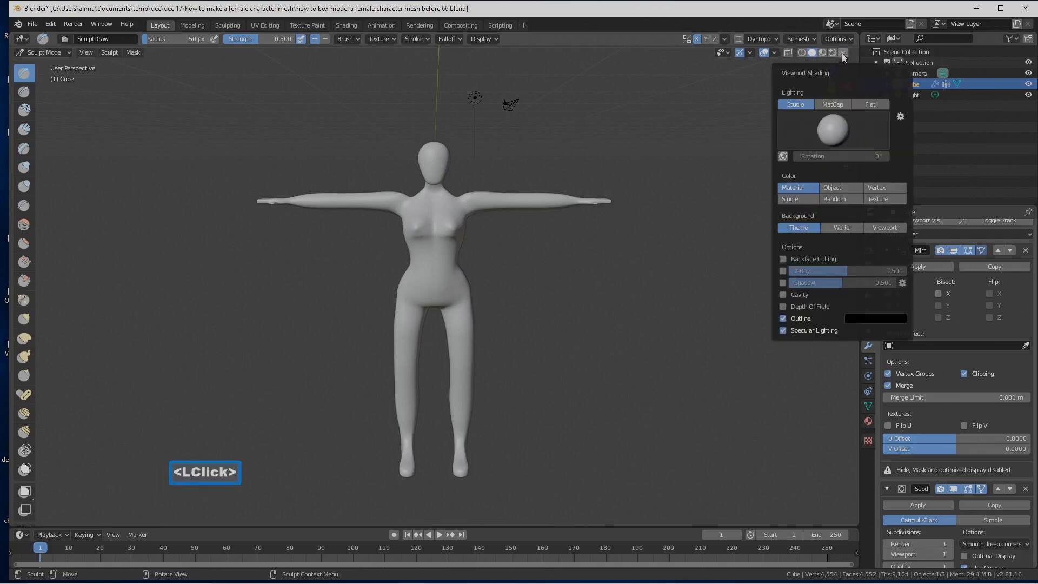
pyautogui.click(839, 103)
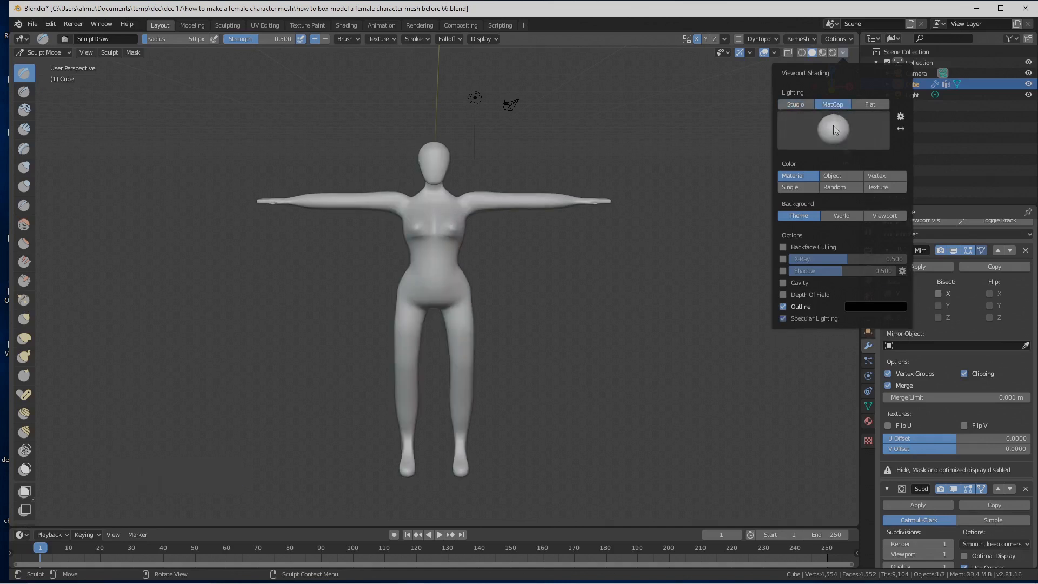
pyautogui.click(840, 127)
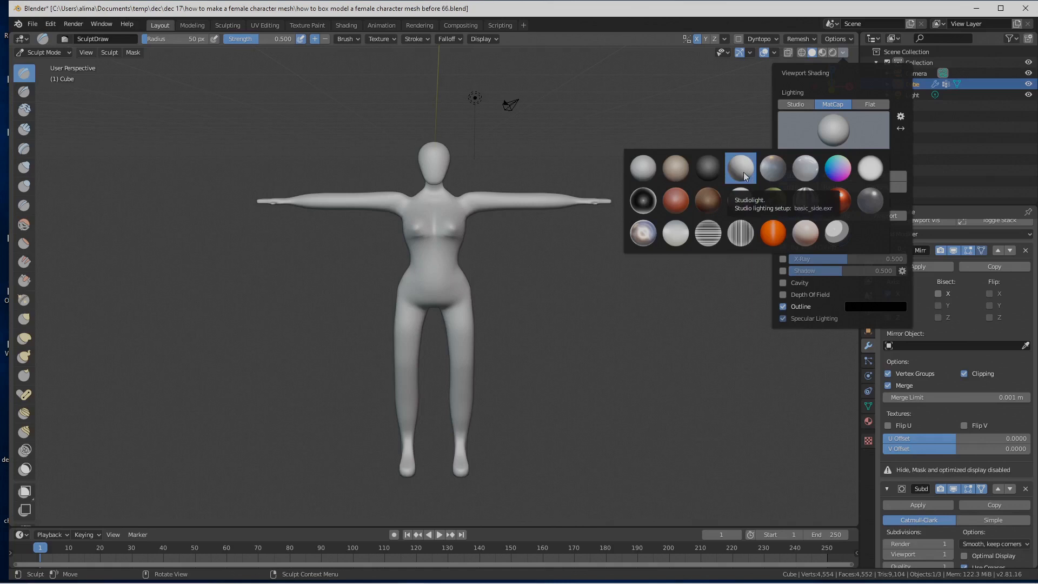
pyautogui.click(682, 200)
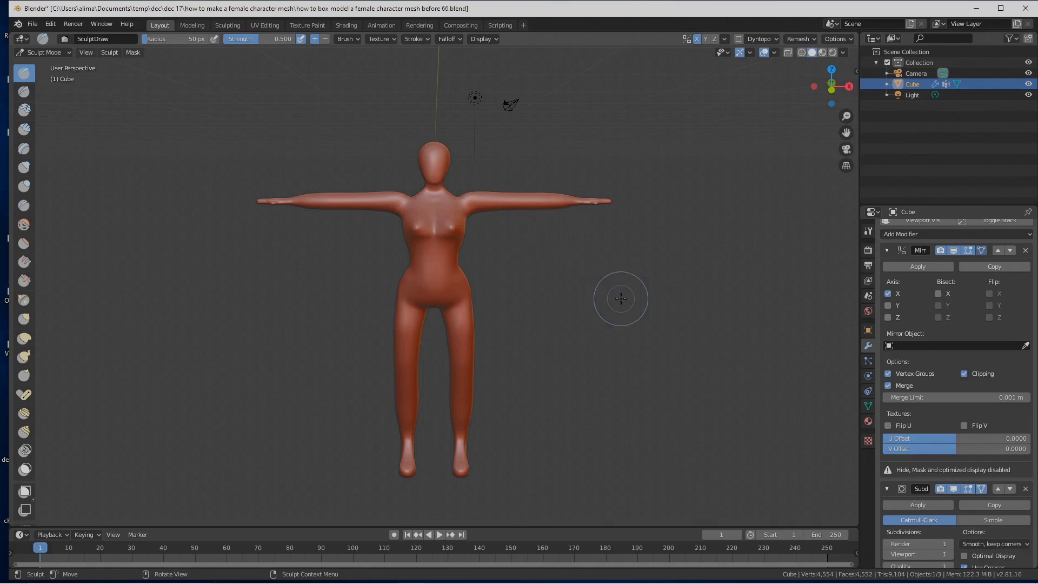
pyautogui.hotkey('ctrl', 'alt', 's')
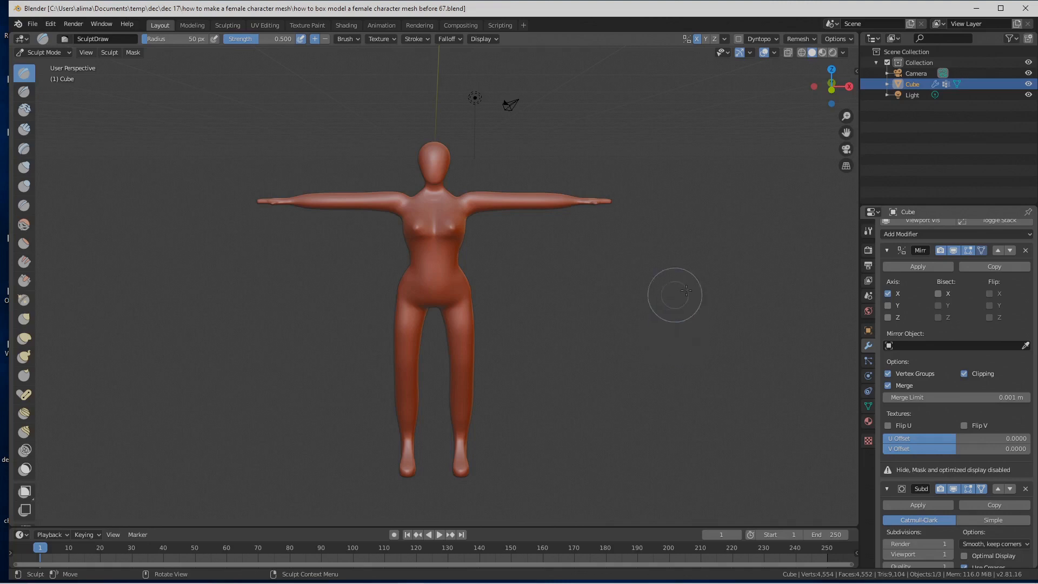
# Step: Check the sculpt brush's symmetry settings for mirroring along X
pyautogui.click(868, 231)
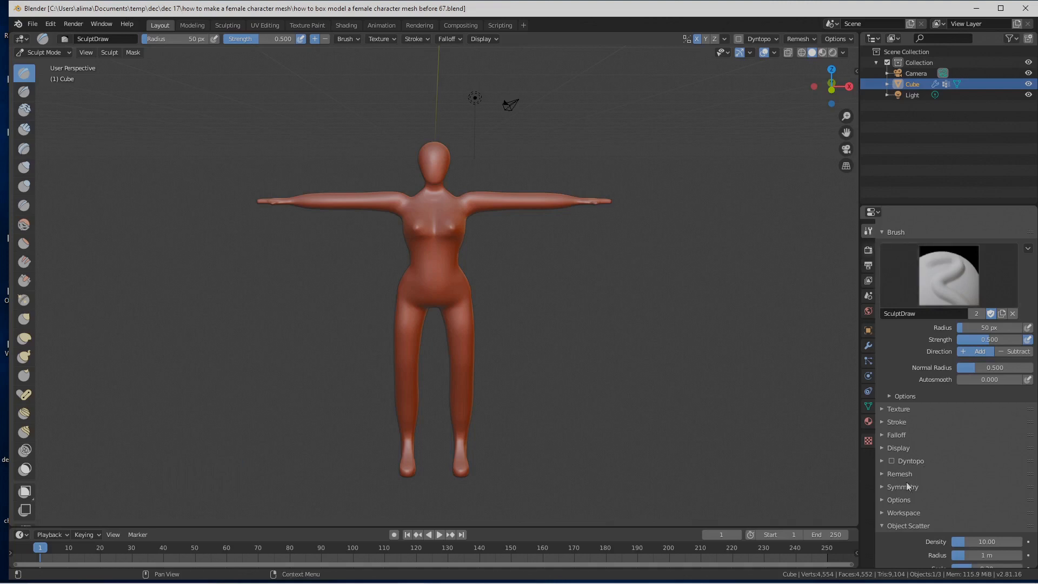
pyautogui.click(882, 486)
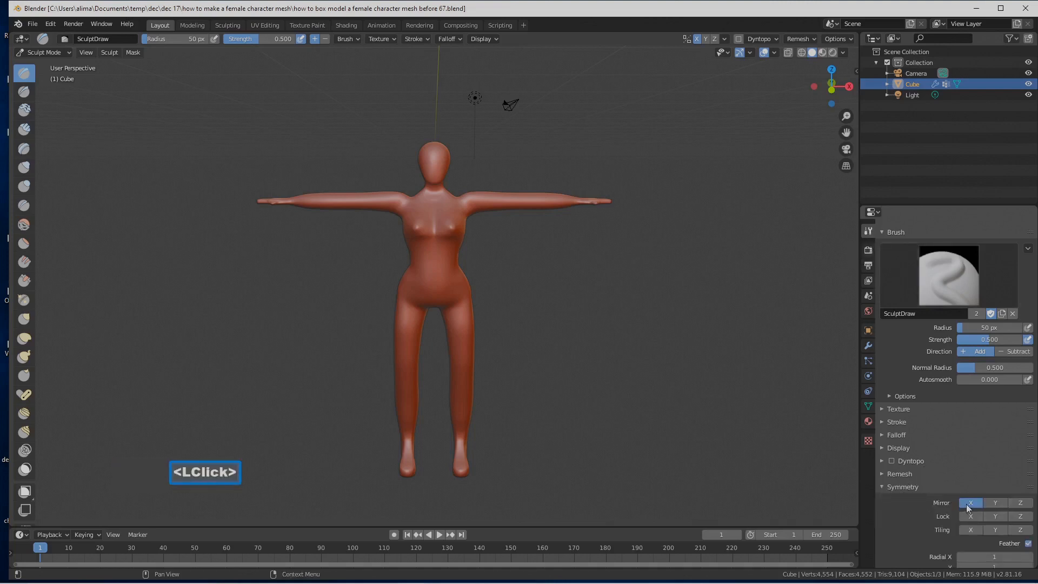
pyautogui.click(882, 486)
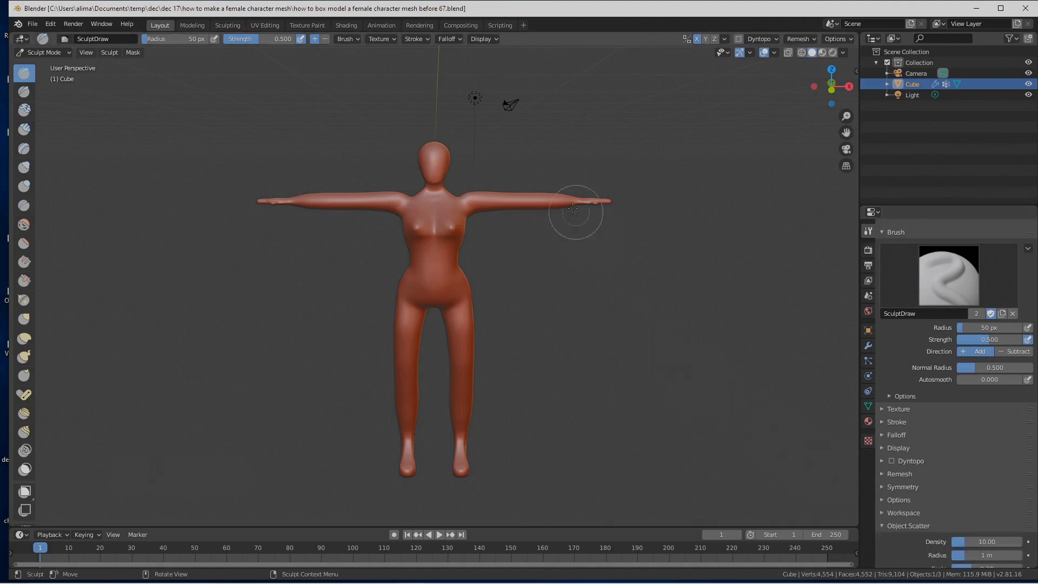
pyautogui.click(879, 485)
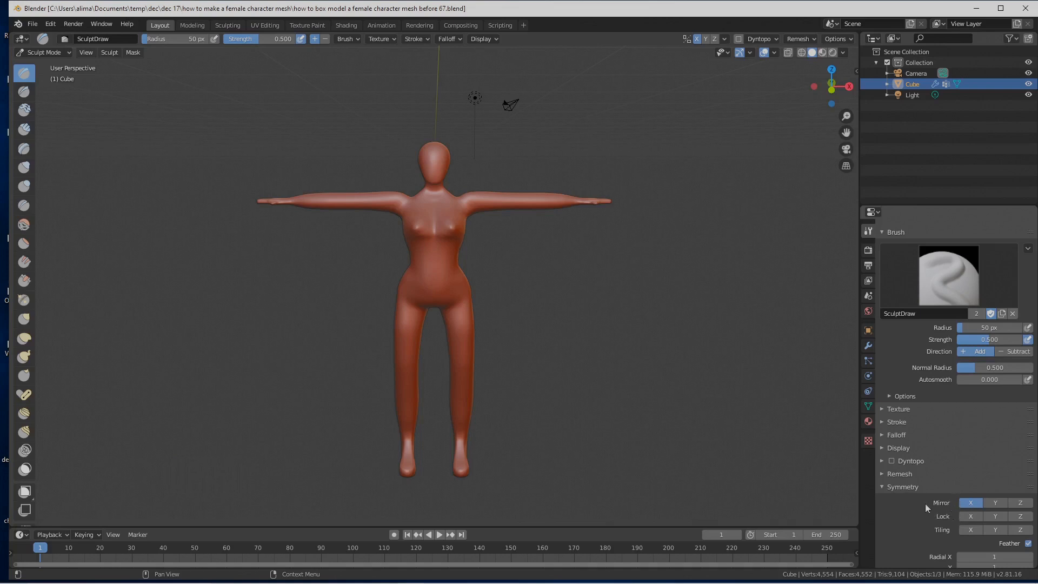
pyautogui.click(882, 487)
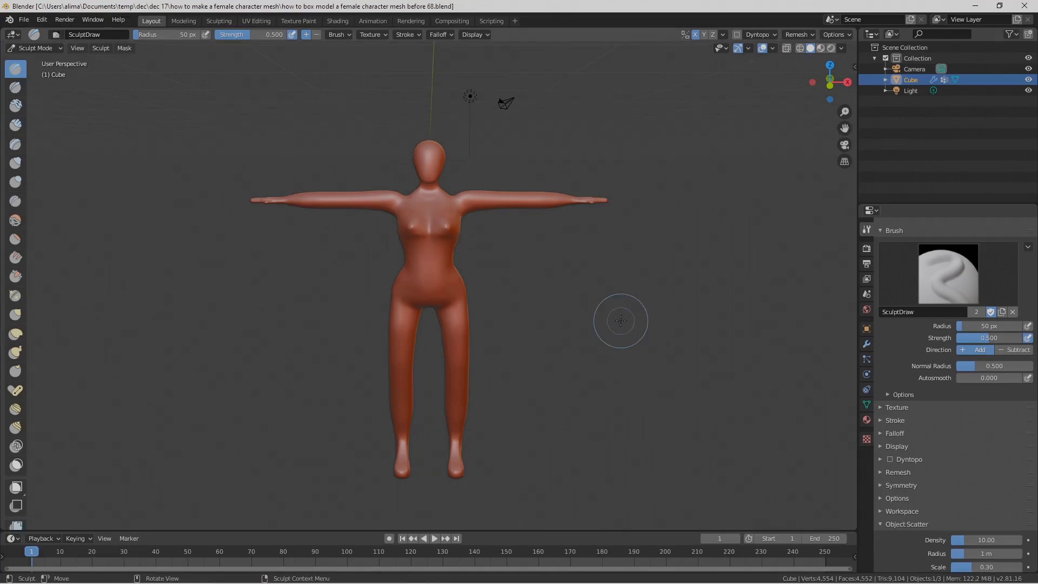
# Step: Enlarge the breasts on the upper torso using the Inflate brush with a 99 px radius
pyautogui.scroll(4, 621, 321)
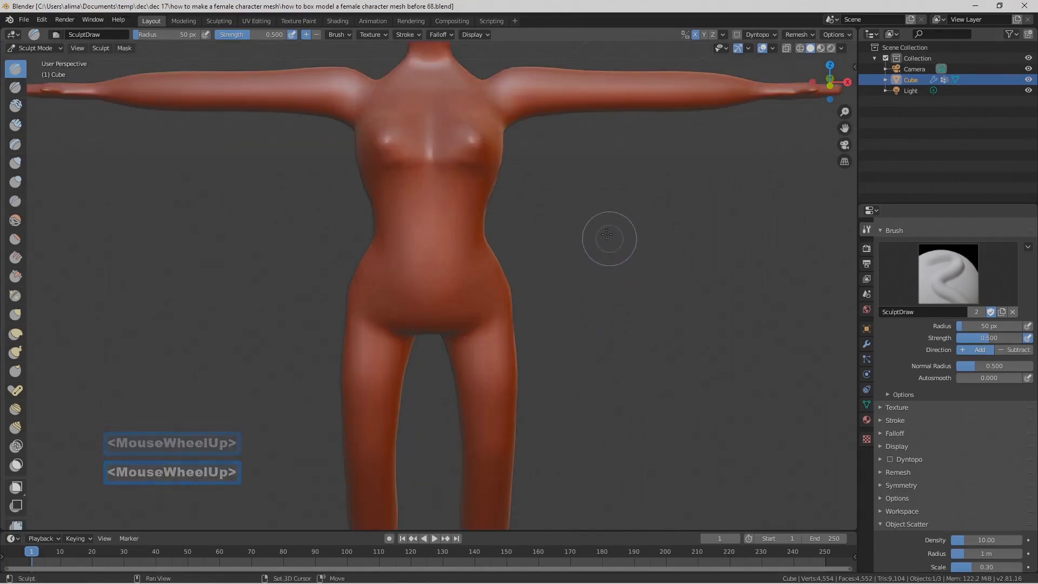
pyautogui.keyDown('shift'); pyautogui.moveTo(607, 234); pyautogui.dragTo(577, 297, button='middle'); pyautogui.keyUp('shift')
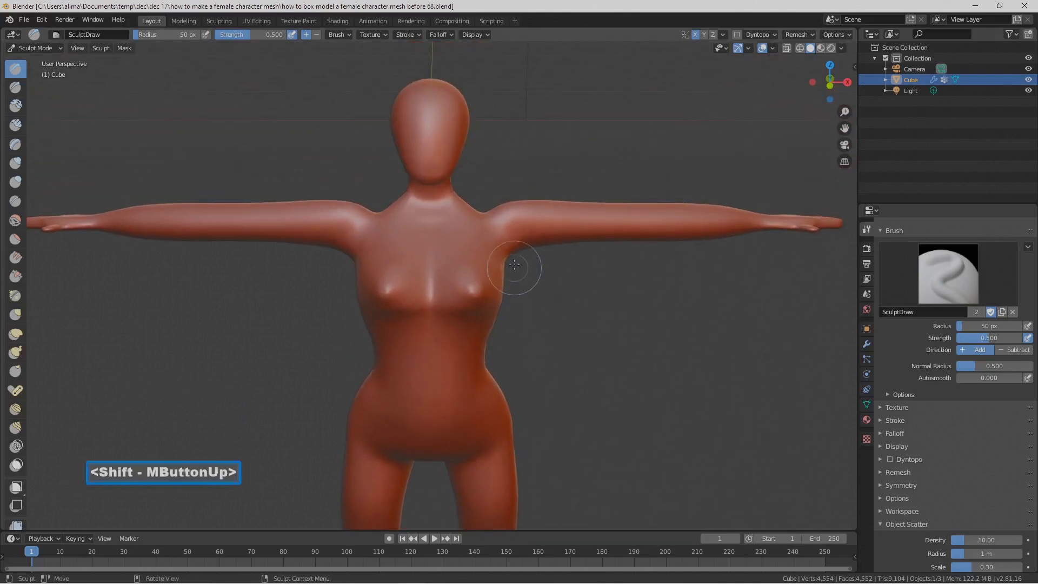
pyautogui.click(20, 163)
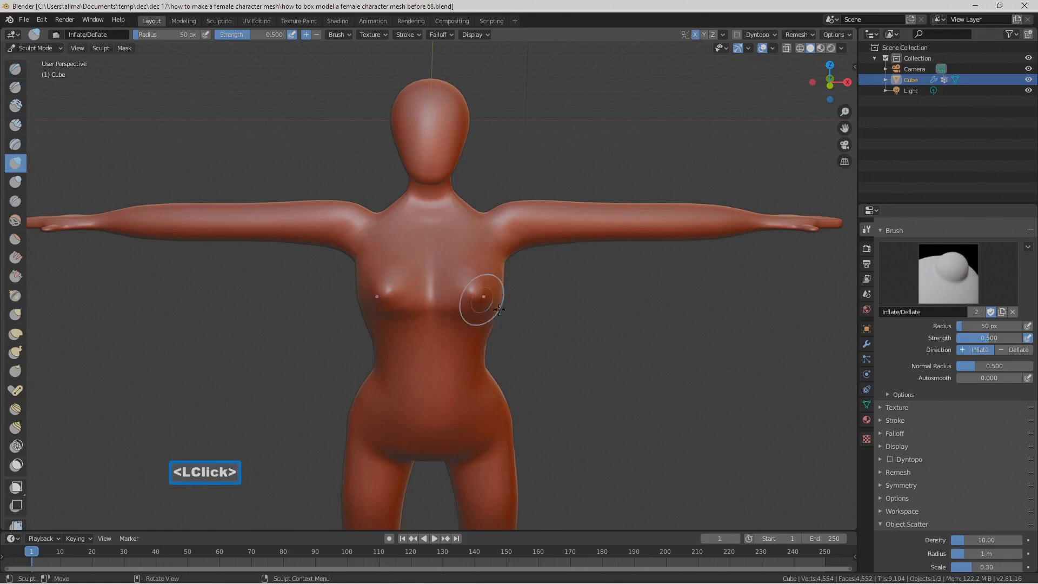
pyautogui.press('f')
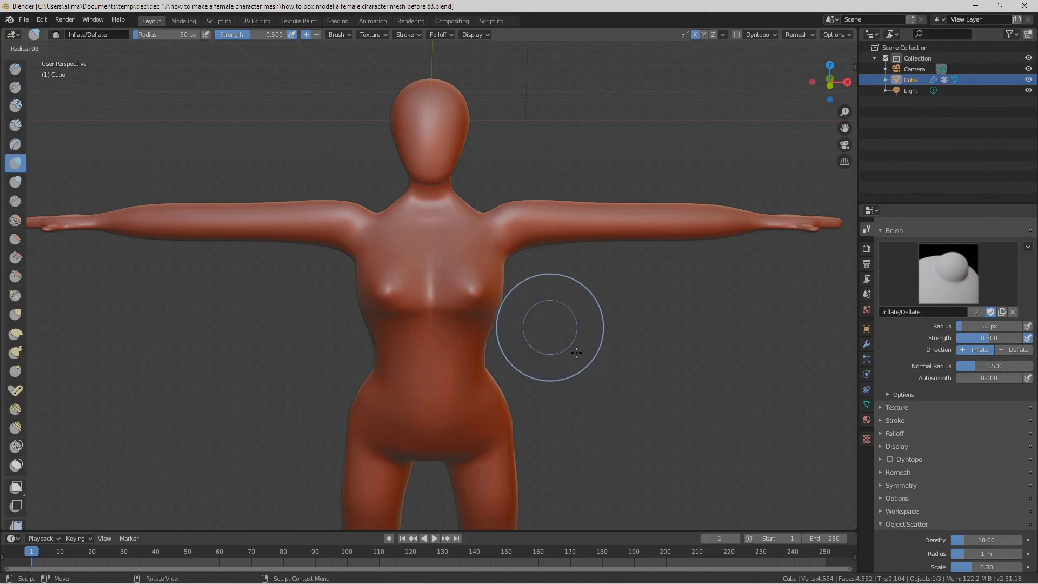
pyautogui.click(577, 352)
pyautogui.moveTo(483, 308)
pyautogui.mouseDown()
pyautogui.moveTo(457, 282)
pyautogui.moveTo(459, 258)
pyautogui.moveTo(473, 258)
pyautogui.moveTo(447, 274)
pyautogui.moveTo(503, 286)
pyautogui.moveTo(502, 277)
pyautogui.moveTo(490, 317)
pyautogui.moveTo(463, 257)
pyautogui.moveTo(535, 303)
pyautogui.mouseUp()
pyautogui.moveTo(536, 303)
pyautogui.mouseDown(button='middle')
pyautogui.moveTo(450, 292)
pyautogui.moveTo(471, 295)
pyautogui.moveTo(503, 276)
pyautogui.moveTo(485, 298)
pyautogui.moveTo(443, 312)
pyautogui.moveTo(533, 312)
pyautogui.mouseUp(button='middle')
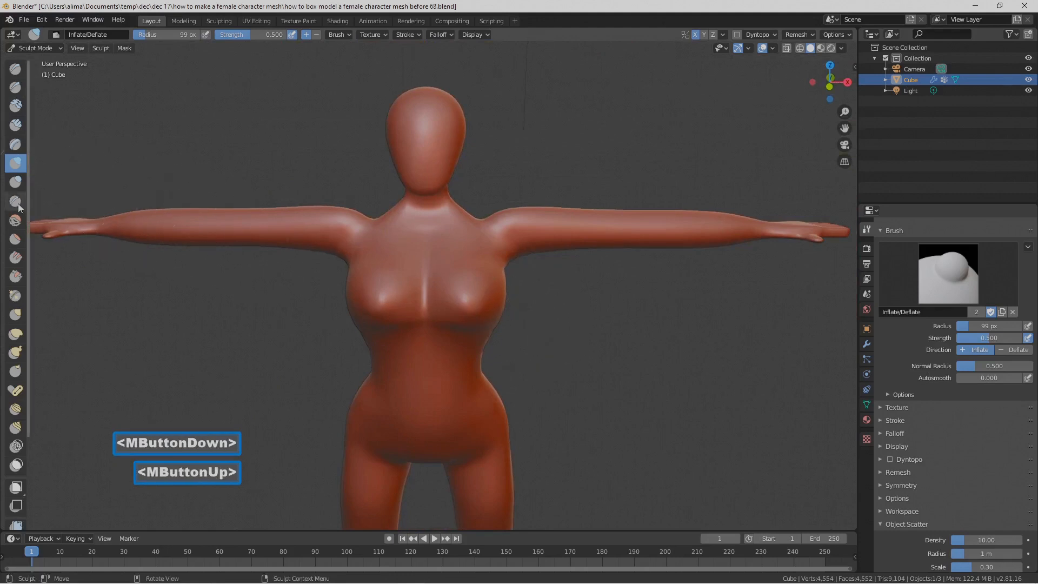
# Step: Lift and reshape the breasts with an enlarged Grab brush, working from the front and the side
pyautogui.click(16, 314)
pyautogui.press('f')
pyautogui.click(555, 348)
pyautogui.moveTo(472, 306)
pyautogui.mouseDown()
pyautogui.moveTo(459, 273)
pyautogui.moveTo(470, 283)
pyautogui.mouseUp()
pyautogui.moveTo(470, 283); pyautogui.dragTo(394, 266, button='middle')
pyautogui.moveTo(267, 251)
pyautogui.mouseDown()
pyautogui.moveTo(273, 261)
pyautogui.moveTo(283, 238)
pyautogui.moveTo(278, 289)
pyautogui.moveTo(276, 250)
pyautogui.moveTo(290, 242)
pyautogui.mouseUp()
# Step: Set the Grab brush radius to 140 px and refine the breasts' profile and underside
pyautogui.press('f')
pyautogui.click(292, 281)
pyautogui.moveTo(288, 242)
pyautogui.mouseDown(button='middle')
pyautogui.moveTo(359, 257)
pyautogui.moveTo(347, 255)
pyautogui.mouseUp(button='middle')
pyautogui.moveTo(348, 254); pyautogui.dragTo(336, 268)
pyautogui.moveTo(335, 268)
pyautogui.mouseDown(button='middle')
pyautogui.moveTo(386, 263)
pyautogui.moveTo(274, 255)
pyautogui.mouseUp(button='middle')
pyautogui.moveTo(281, 256)
pyautogui.mouseDown()
pyautogui.moveTo(285, 237)
pyautogui.moveTo(311, 241)
pyautogui.mouseUp()
pyautogui.moveTo(311, 242)
pyautogui.mouseDown(button='middle')
pyautogui.moveTo(409, 261)
pyautogui.moveTo(406, 239)
pyautogui.mouseUp(button='middle')
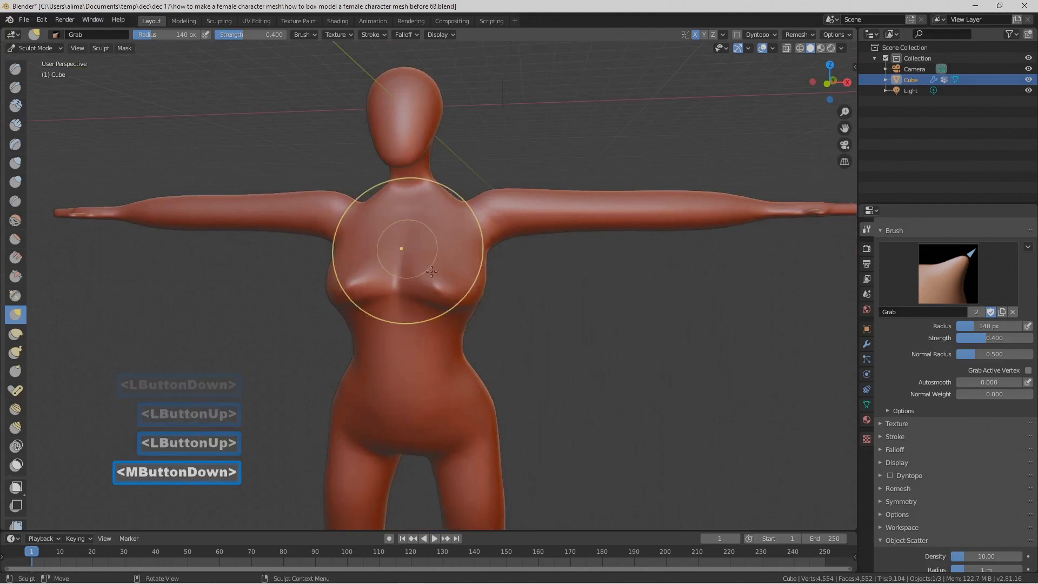
pyautogui.moveTo(459, 312); pyautogui.dragTo(460, 297)
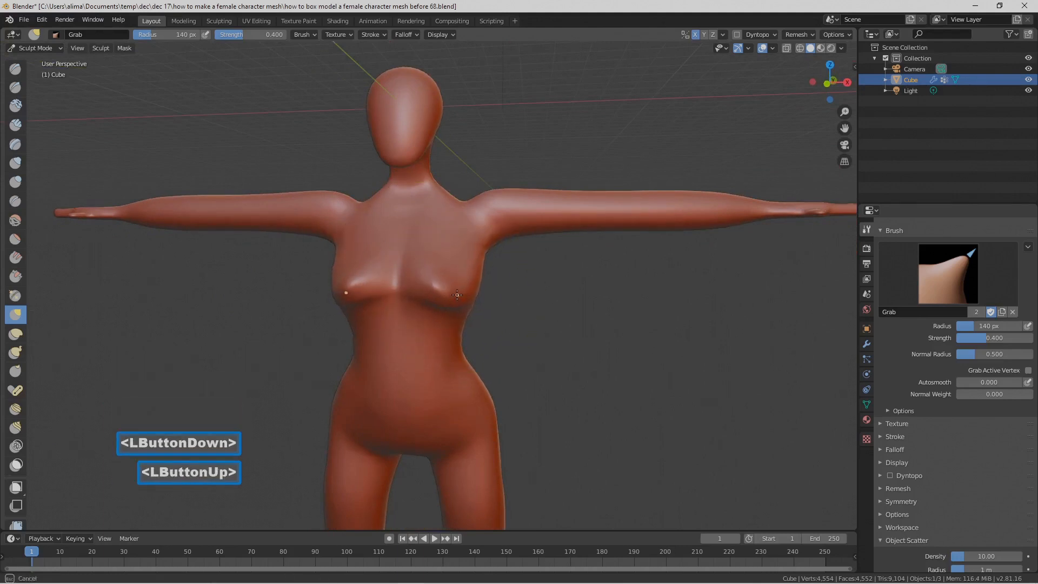
# Step: Add volume to the breasts with the Inflate brush at a 140 px radius
pyautogui.click(16, 163)
pyautogui.moveTo(427, 311)
pyautogui.mouseDown()
pyautogui.moveTo(441, 263)
pyautogui.moveTo(439, 275)
pyautogui.mouseUp()
pyautogui.moveTo(483, 292); pyautogui.dragTo(392, 284, button='middle')
pyautogui.moveTo(407, 286); pyautogui.dragTo(522, 313, button='middle')
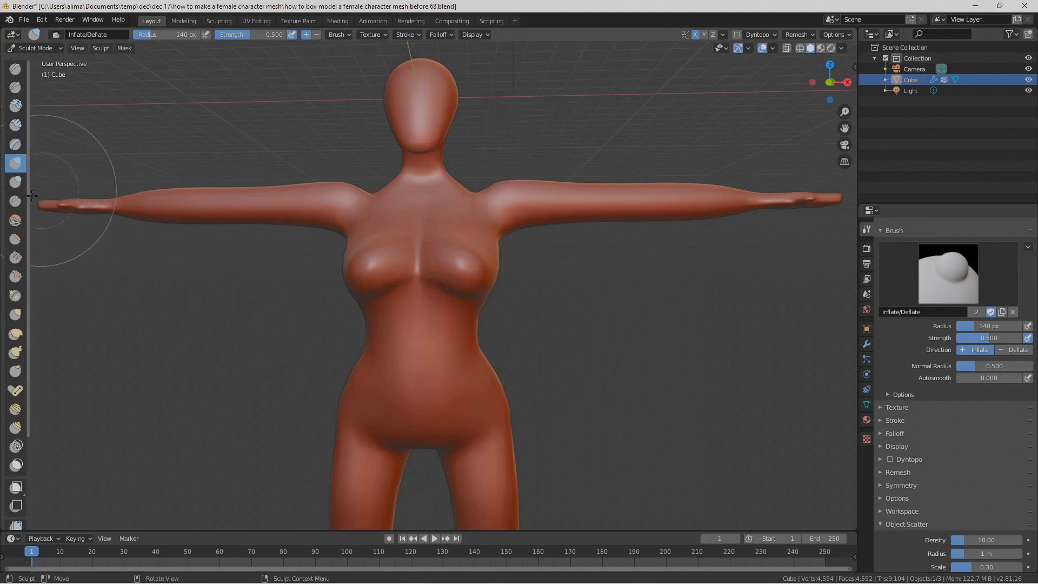
# Step: Reshape the underside and outer sides of the breasts with the Grab brush at a 140 px radius
pyautogui.click(15, 315)
pyautogui.moveTo(448, 289); pyautogui.dragTo(447, 323)
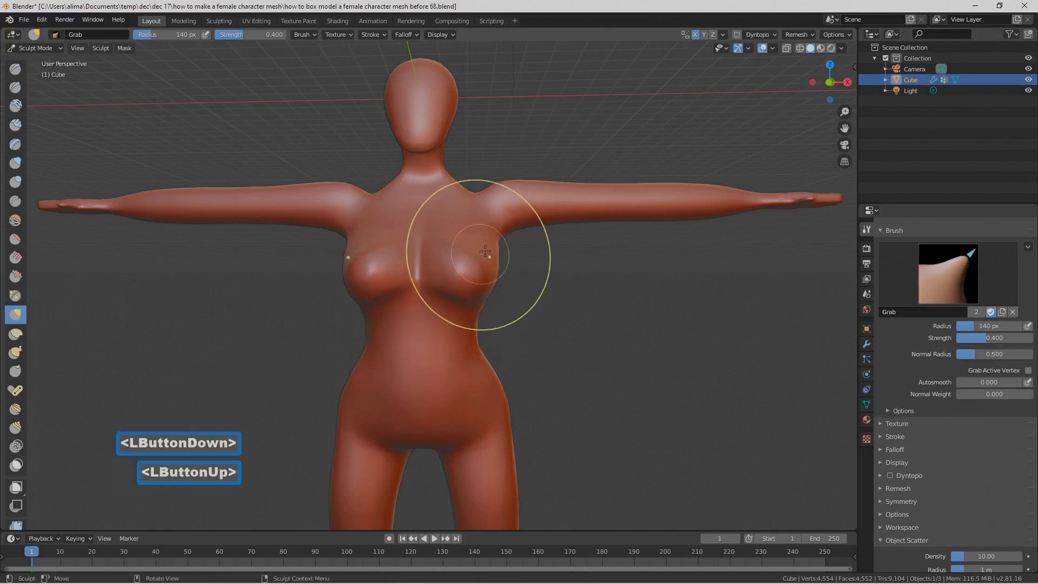
pyautogui.moveTo(484, 261)
pyautogui.mouseDown()
pyautogui.moveTo(489, 243)
pyautogui.moveTo(479, 240)
pyautogui.mouseUp()
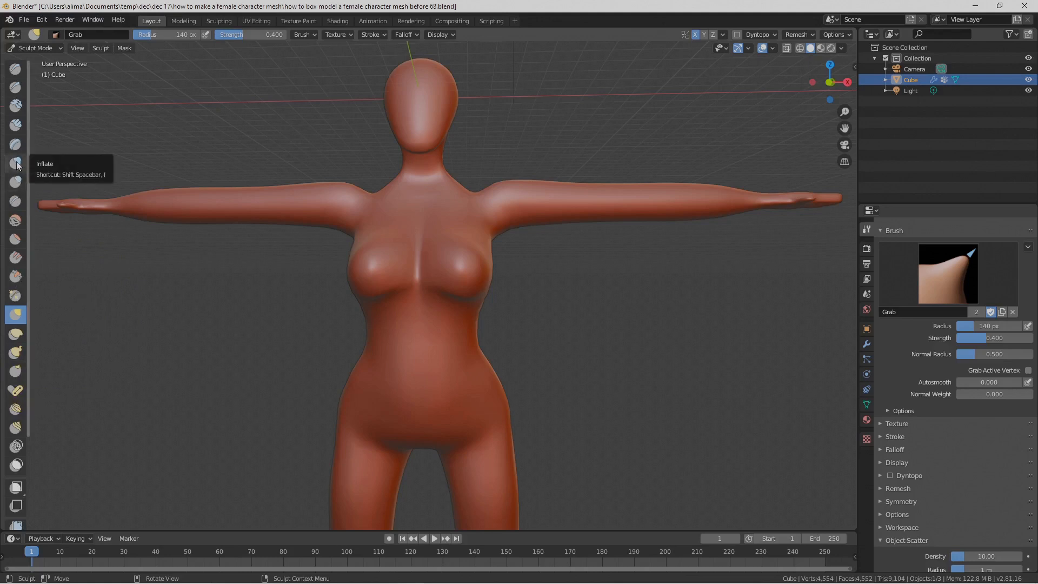
# Step: Save the file as version 69 and build up the middle of the abdomen with the Blob brush at a 140 px radius
pyautogui.click(17, 184)
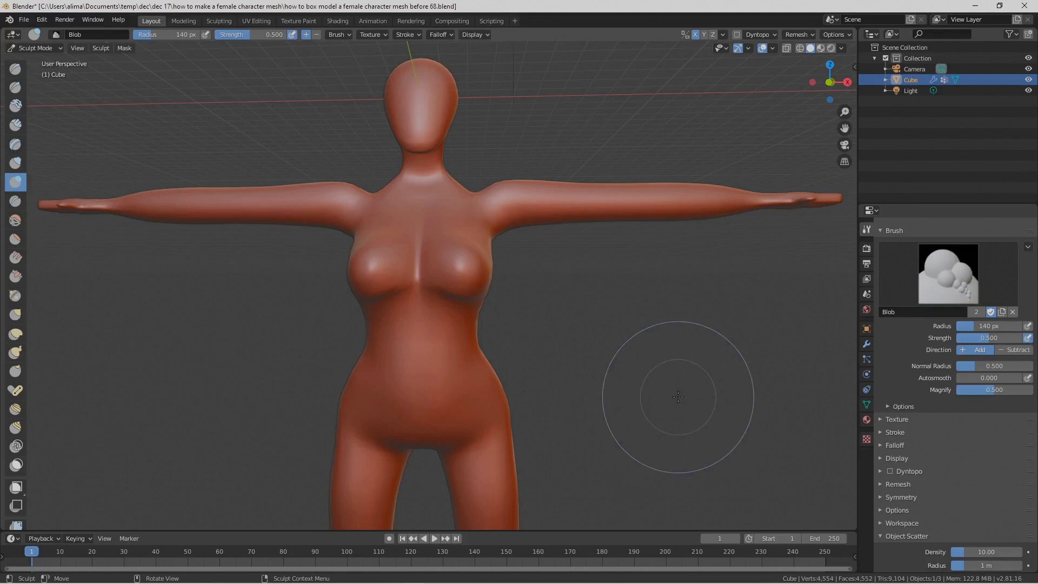
pyautogui.press('Pause')
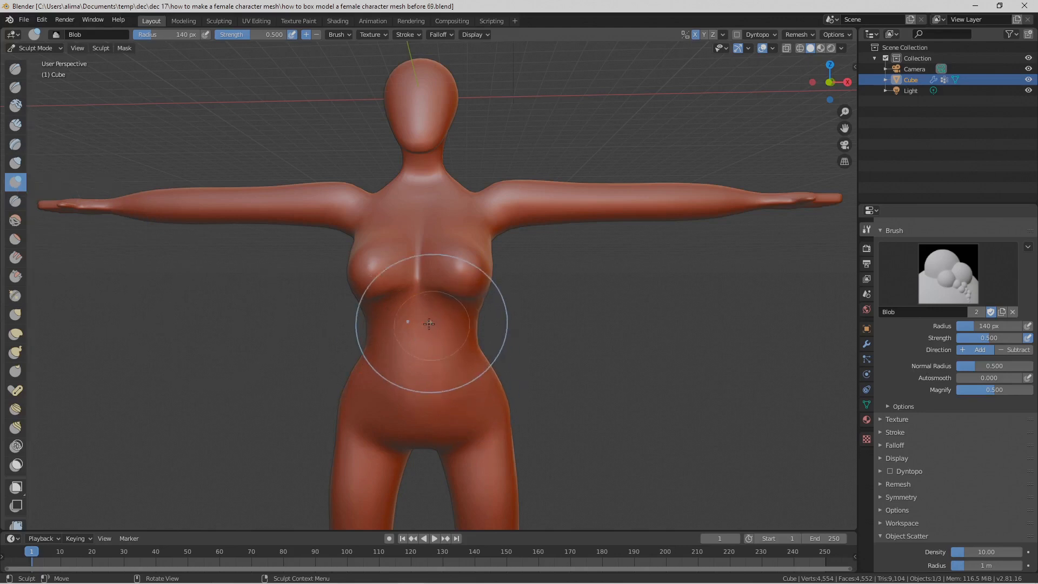
pyautogui.moveTo(418, 305); pyautogui.dragTo(422, 358)
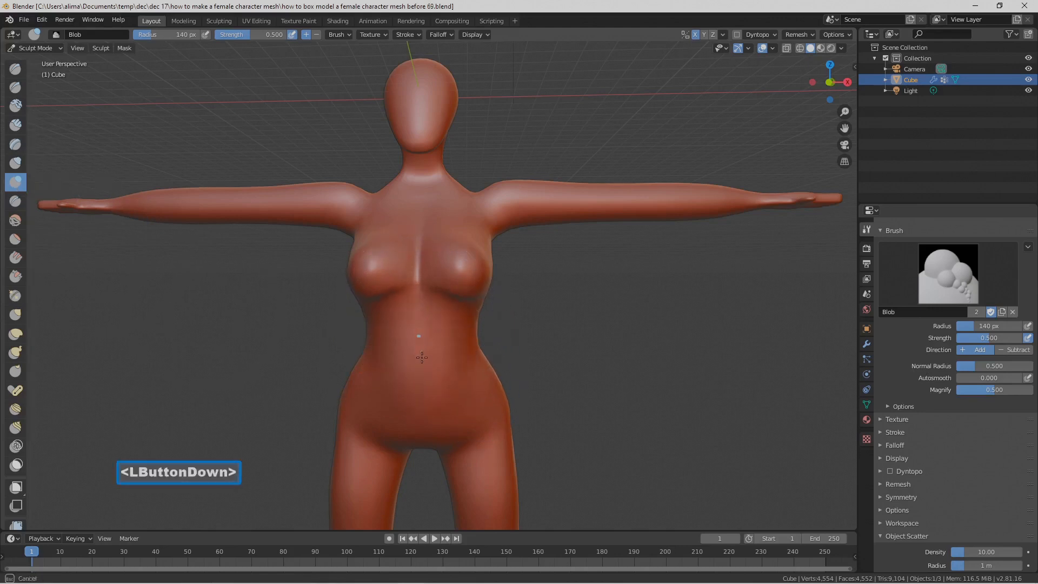
pyautogui.moveTo(452, 472); pyautogui.dragTo(475, 435)
# Step: Build up the front of the thighs with the Blob brush and save the file as version 70
pyautogui.moveTo(475, 435)
pyautogui.mouseDown(button='middle')
pyautogui.moveTo(566, 425)
pyautogui.moveTo(607, 464)
pyautogui.moveTo(600, 384)
pyautogui.mouseUp(button='middle')
pyautogui.keyDown('shift'); pyautogui.moveTo(622, 432); pyautogui.dragTo(587, 296, button='middle'); pyautogui.keyUp('shift')
pyautogui.moveTo(586, 297); pyautogui.dragTo(559, 300, button='middle')
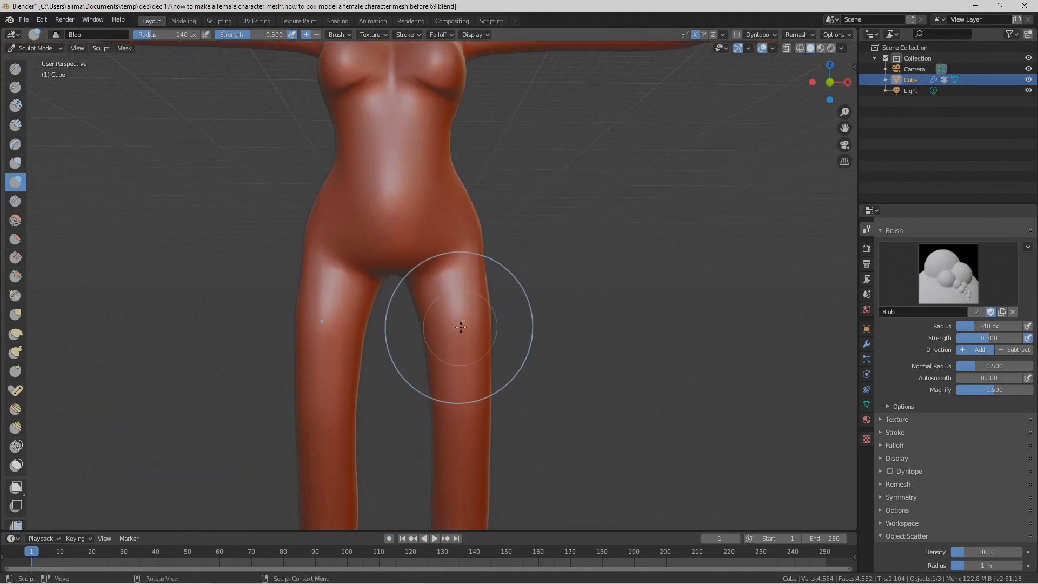
pyautogui.moveTo(457, 302); pyautogui.dragTo(457, 303)
pyautogui.moveTo(462, 358); pyautogui.dragTo(471, 411)
pyautogui.scroll(-2, 528, 399)
pyautogui.moveTo(530, 392)
pyautogui.mouseDown(button='middle')
pyautogui.moveTo(534, 367)
pyautogui.moveTo(464, 417)
pyautogui.mouseUp(button='middle')
pyautogui.moveTo(375, 274); pyautogui.dragTo(427, 327)
pyautogui.moveTo(429, 329)
pyautogui.mouseDown(button='middle')
pyautogui.moveTo(528, 341)
pyautogui.moveTo(527, 369)
pyautogui.moveTo(286, 349)
pyautogui.mouseUp(button='middle')
pyautogui.scroll(-1, 530, 357)
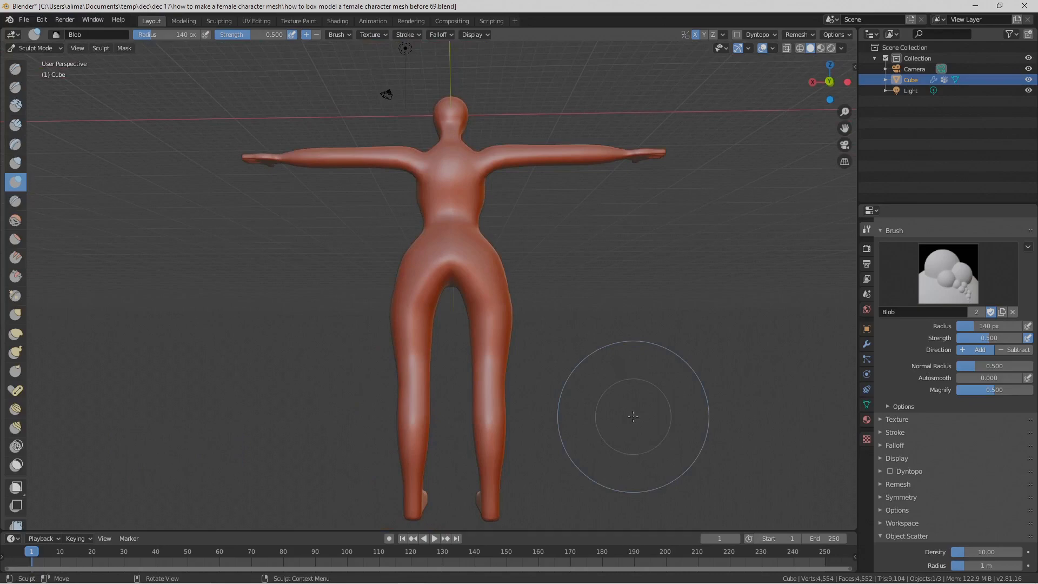
pyautogui.press('Pause')
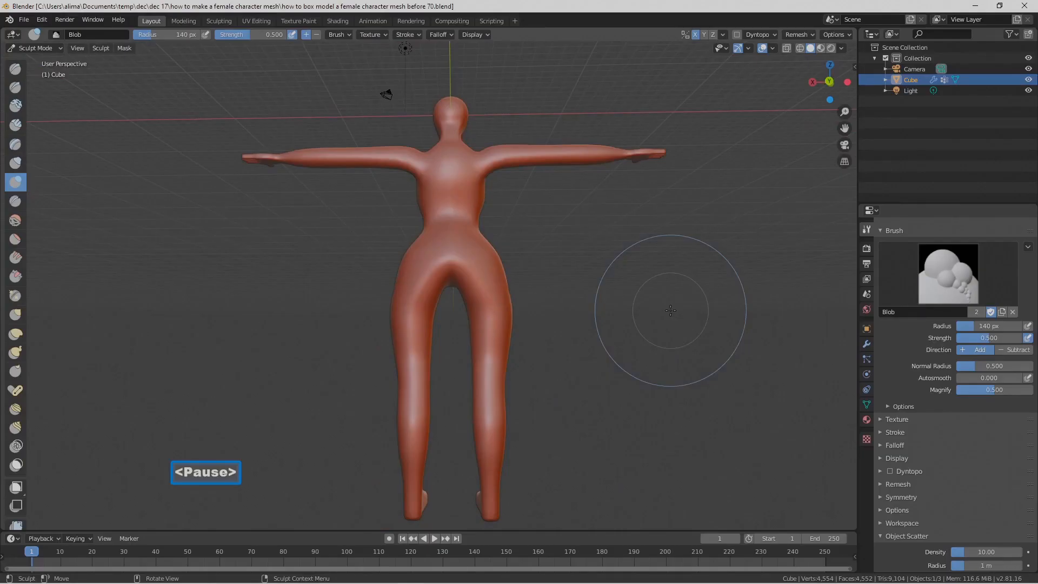
# Step: Round out the buttocks from behind with the Blob brush at a 140 px radius
pyautogui.moveTo(600, 303); pyautogui.dragTo(617, 311, button='middle')
pyautogui.scroll(7, 583, 301)
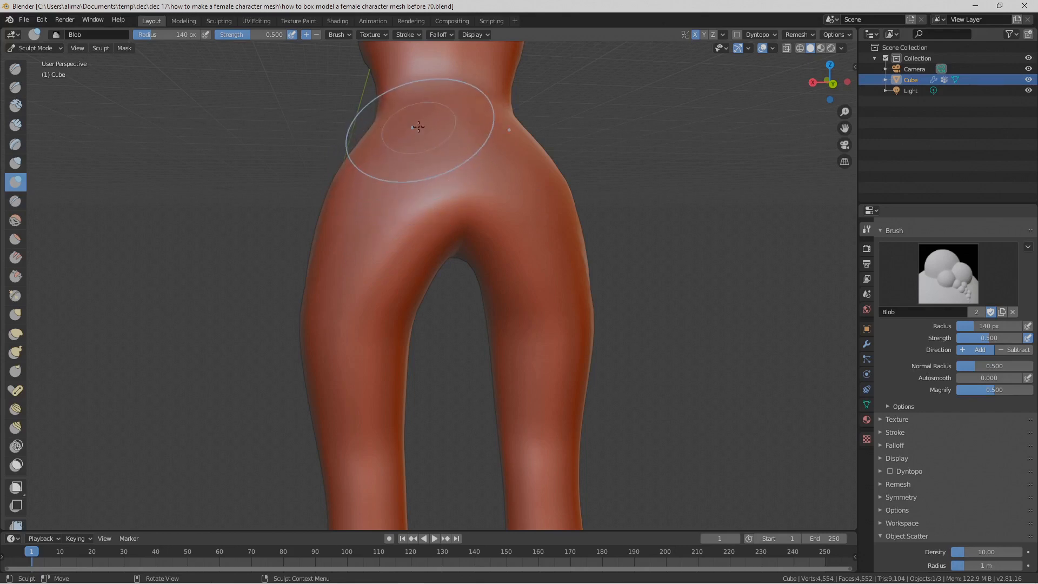
pyautogui.moveTo(411, 149); pyautogui.dragTo(411, 160)
pyautogui.moveTo(393, 242); pyautogui.dragTo(393, 246)
pyautogui.moveTo(399, 154); pyautogui.dragTo(390, 253)
pyautogui.moveTo(390, 252); pyautogui.dragTo(487, 254, button='middle')
pyautogui.scroll(-5, 495, 258)
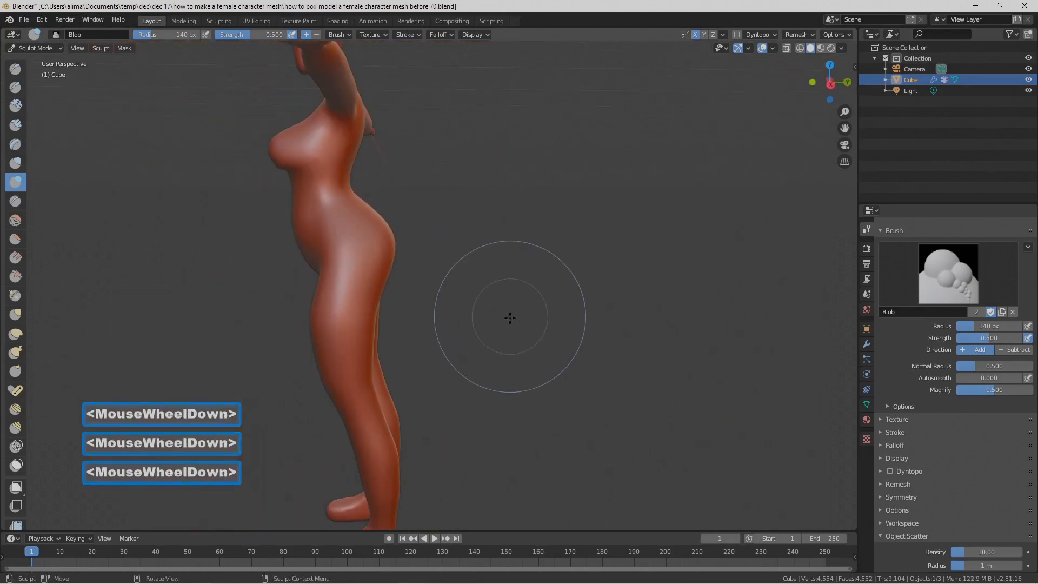
# Step: Thicken the backs of the thighs with the Blob brush at an 87 px radius and save the file as version 71
pyautogui.moveTo(513, 306); pyautogui.dragTo(382, 306, button='middle')
pyautogui.scroll(2, 371, 309)
pyautogui.press('f')
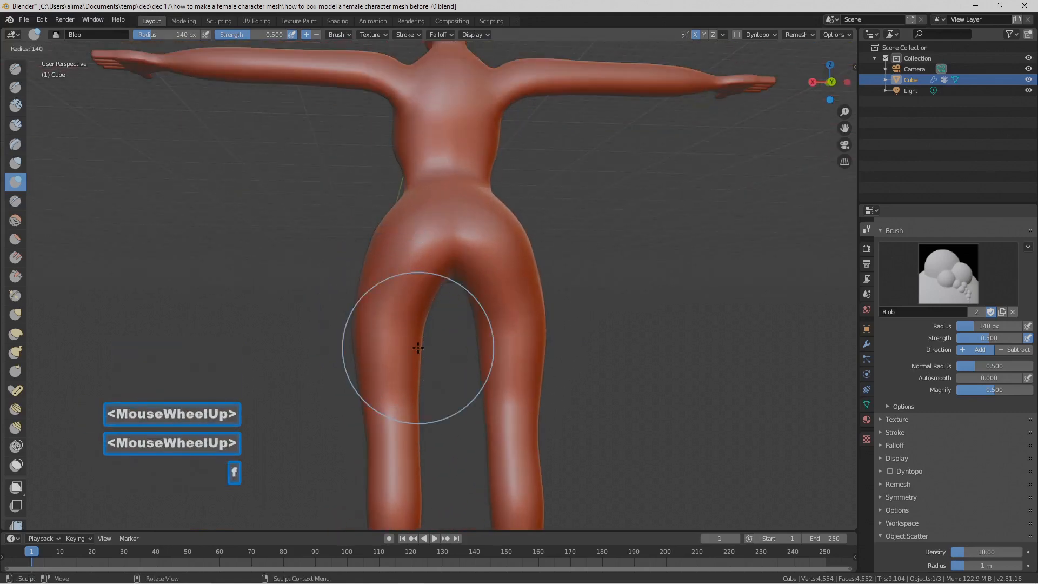
pyautogui.click(389, 333)
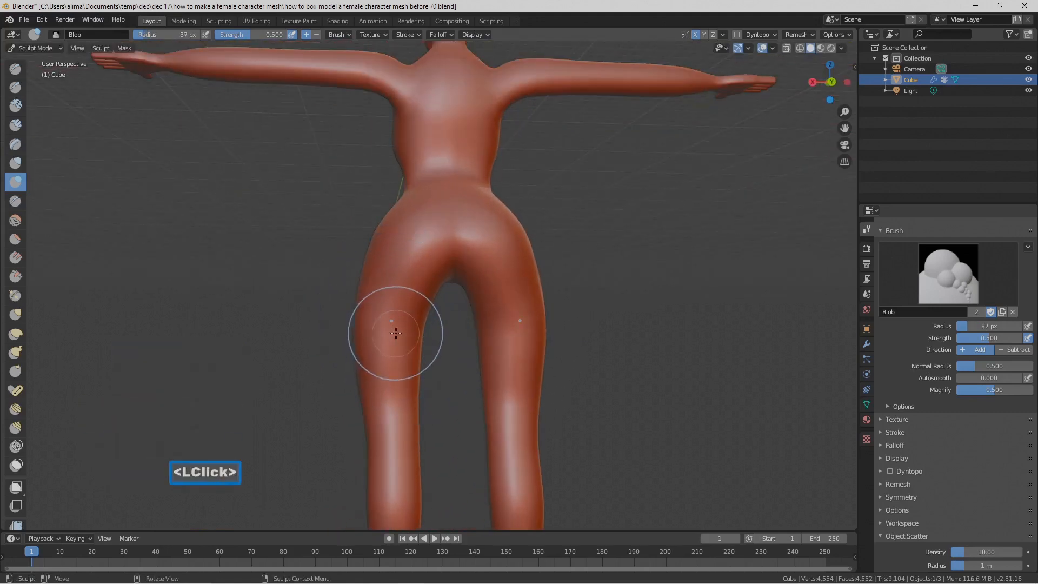
pyautogui.moveTo(399, 309)
pyautogui.mouseDown()
pyautogui.moveTo(399, 323)
pyautogui.moveTo(520, 413)
pyautogui.mouseUp()
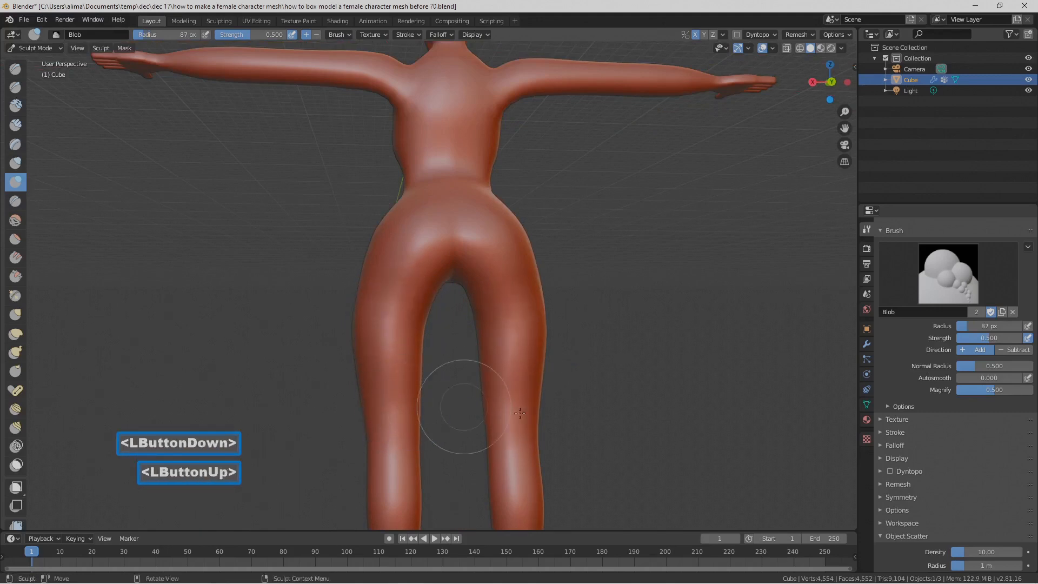
pyautogui.moveTo(464, 379)
pyautogui.mouseDown(button='middle')
pyautogui.moveTo(417, 385)
pyautogui.moveTo(491, 398)
pyautogui.moveTo(607, 384)
pyautogui.mouseUp(button='middle')
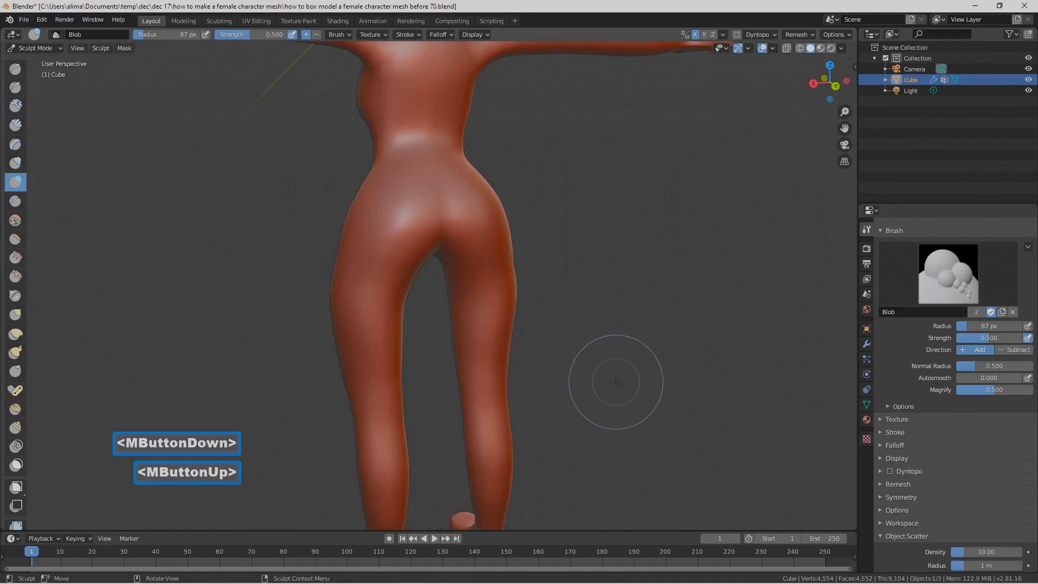
pyautogui.press('Pause')
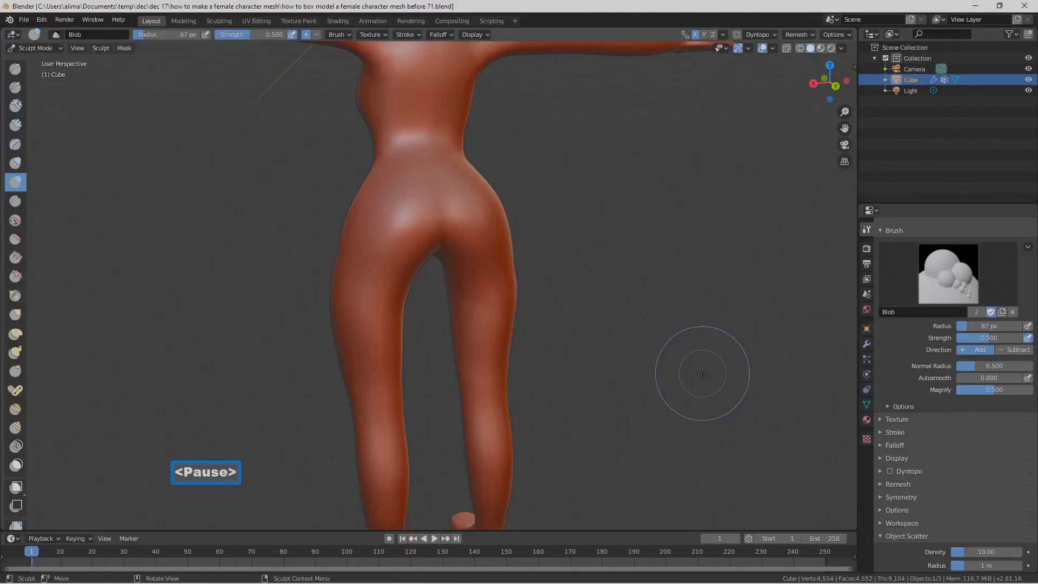
# Step: Build up the calves from behind with Blob brush strokes along the middle and both sides
pyautogui.scroll(-2, 702, 373)
pyautogui.keyDown('shift'); pyautogui.moveTo(689, 441); pyautogui.dragTo(668, 343, button='middle'); pyautogui.keyUp('shift')
pyautogui.scroll(2, 667, 342)
pyautogui.keyDown('shift'); pyautogui.moveTo(672, 403); pyautogui.dragTo(658, 293, button='middle'); pyautogui.keyUp('shift')
pyautogui.moveTo(373, 317); pyautogui.dragTo(381, 380)
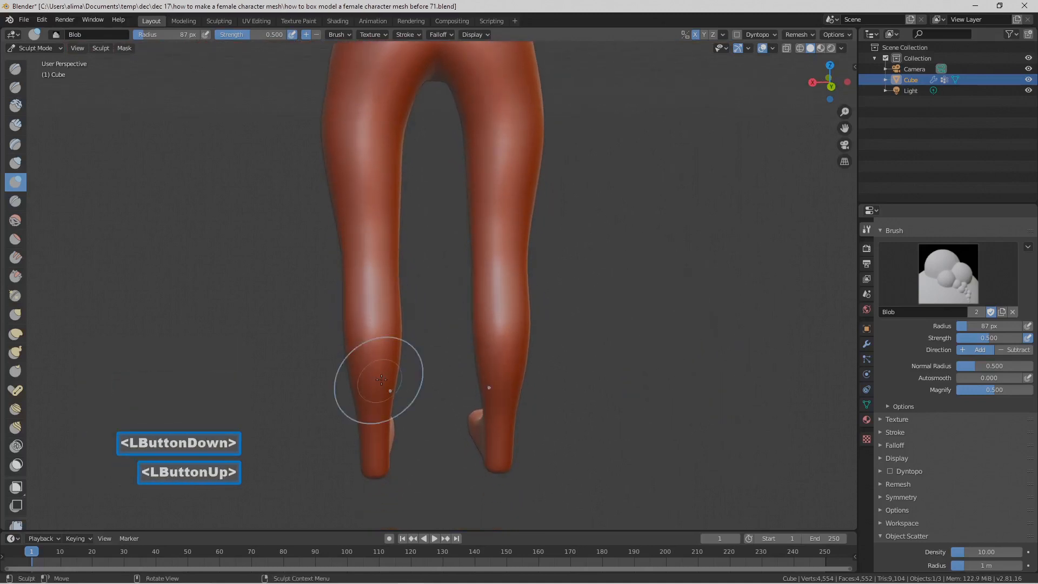
pyautogui.moveTo(347, 319); pyautogui.dragTo(362, 388)
pyautogui.moveTo(395, 321); pyautogui.dragTo(405, 382)
# Step: Examine the leg shape and overall body proportions from several angles and from the front
pyautogui.moveTo(405, 382); pyautogui.dragTo(637, 377, button='middle')
pyautogui.scroll(-2, 635, 373)
pyautogui.moveTo(450, 302); pyautogui.dragTo(490, 296, button='middle')
pyautogui.scroll(-2, 552, 299)
pyautogui.scroll(-2, 536, 302)
pyautogui.moveTo(490, 296); pyautogui.dragTo(521, 314, button='middle')
pyautogui.scroll(1, 521, 313)
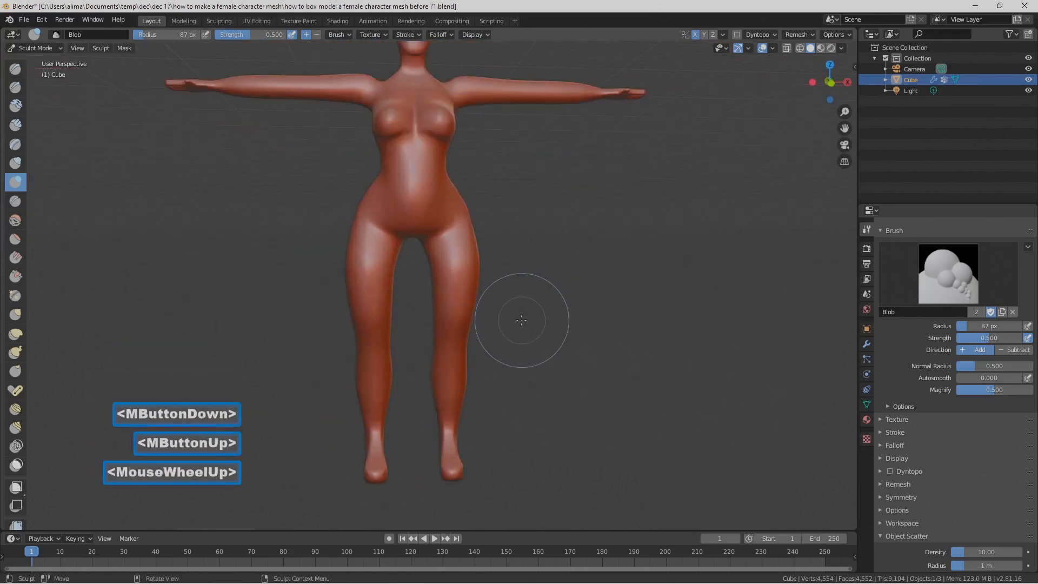
pyautogui.scroll(2, 520, 321)
pyautogui.scroll(-1, 518, 322)
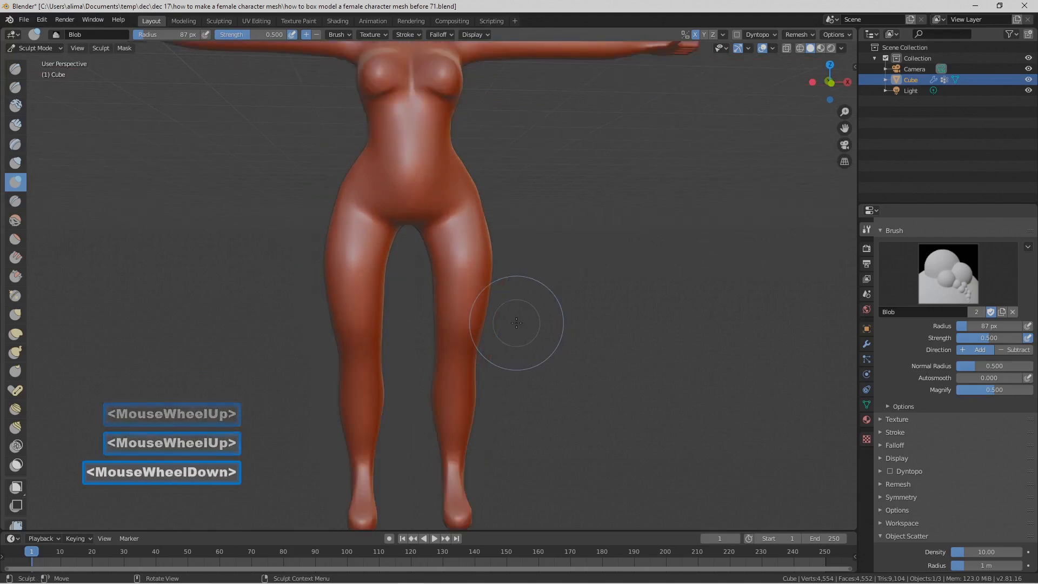
pyautogui.scroll(-2, 517, 323)
pyautogui.keyDown('shift'); pyautogui.moveTo(517, 323); pyautogui.dragTo(521, 341, button='middle'); pyautogui.keyUp('shift')
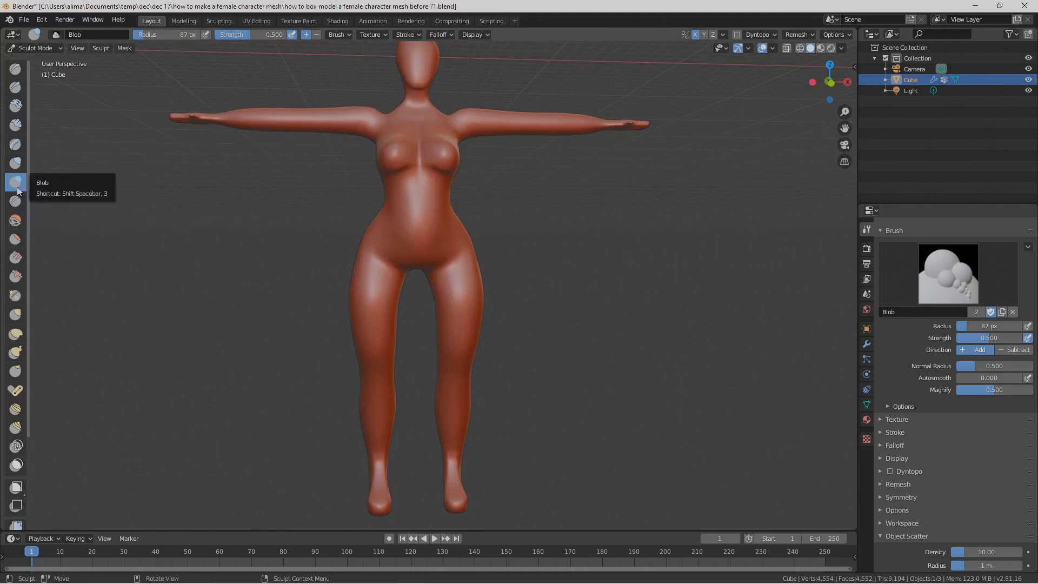
# Step: Pull the inner thighs closer together with the Grab brush at an 87 px radius
pyautogui.click(21, 317)
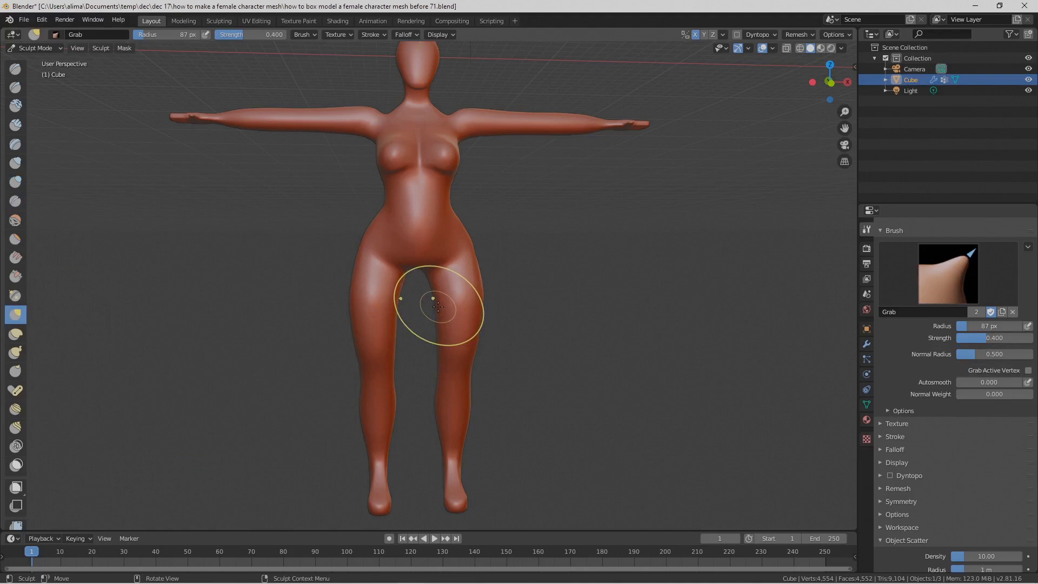
pyautogui.scroll(3, 438, 306)
pyautogui.moveTo(458, 298); pyautogui.dragTo(410, 304)
pyautogui.moveTo(455, 329); pyautogui.dragTo(416, 330)
pyautogui.moveTo(454, 363)
pyautogui.mouseDown()
pyautogui.moveTo(422, 362)
pyautogui.moveTo(430, 369)
pyautogui.mouseUp()
pyautogui.moveTo(426, 287)
pyautogui.mouseDown()
pyautogui.moveTo(398, 288)
pyautogui.moveTo(406, 275)
pyautogui.mouseUp()
pyautogui.scroll(-2, 540, 331)
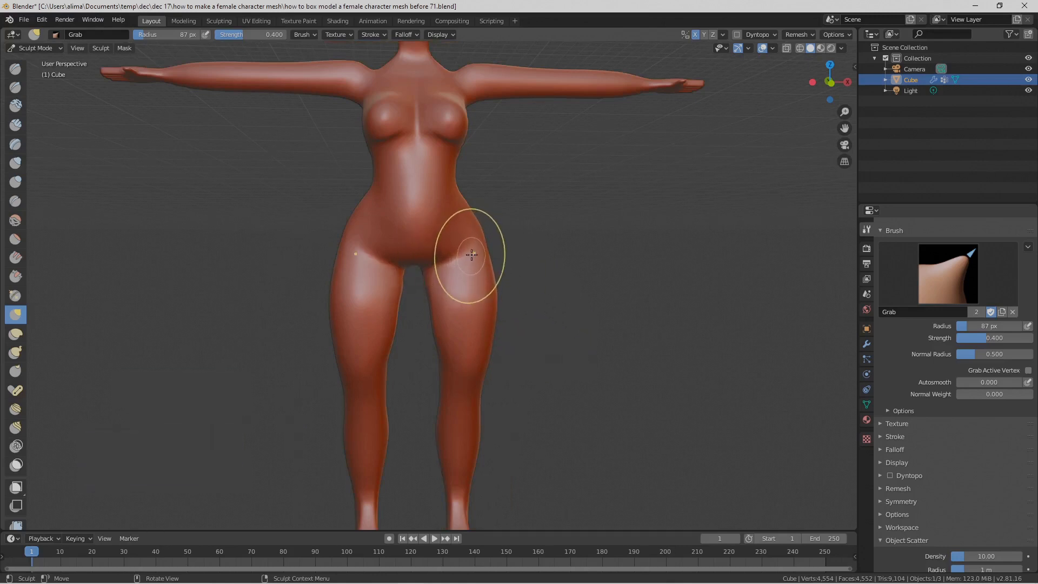
# Step: Reshape the outer hips with the Grab brush at a 116 px radius and save the file as version 72
pyautogui.press('f')
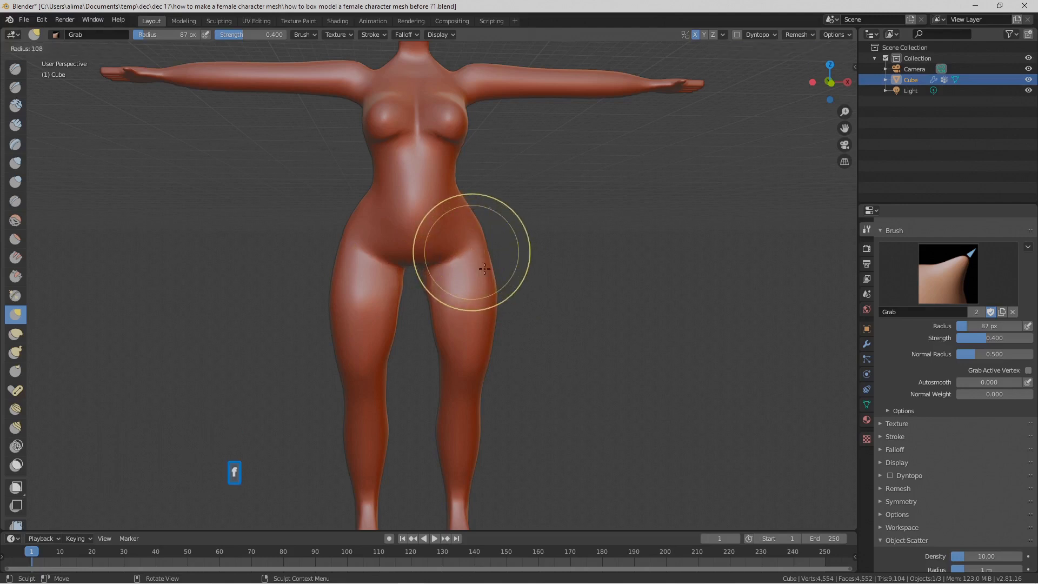
pyautogui.click(469, 246)
pyautogui.moveTo(469, 246); pyautogui.dragTo(468, 245)
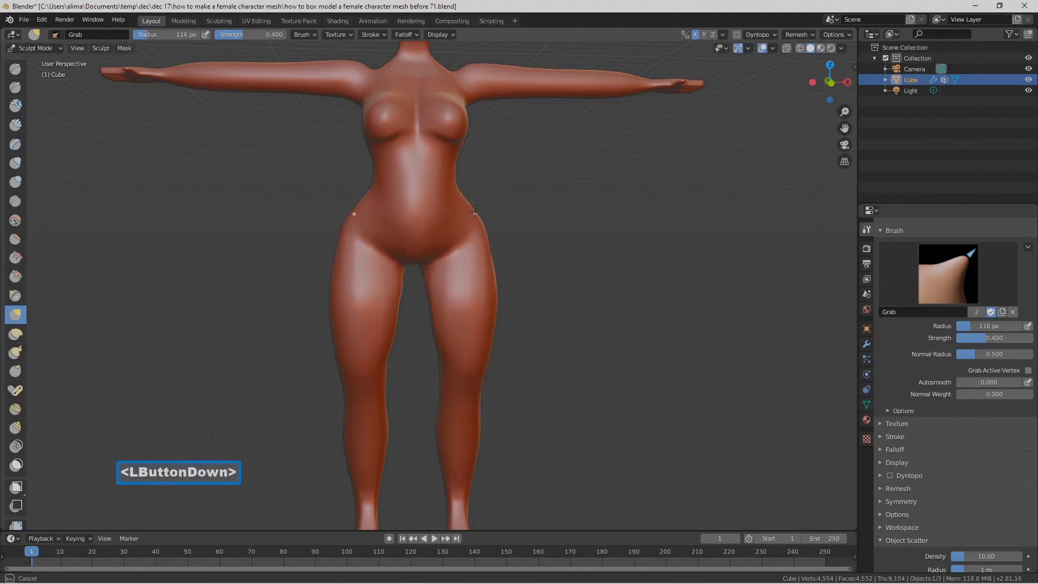
pyautogui.moveTo(474, 192); pyautogui.dragTo(477, 192)
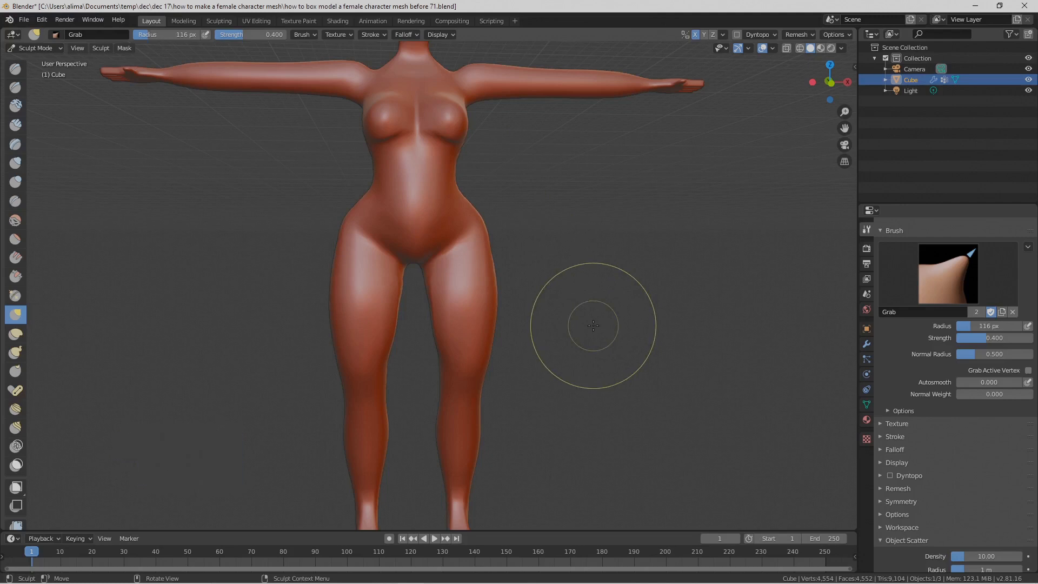
pyautogui.press('Pause')
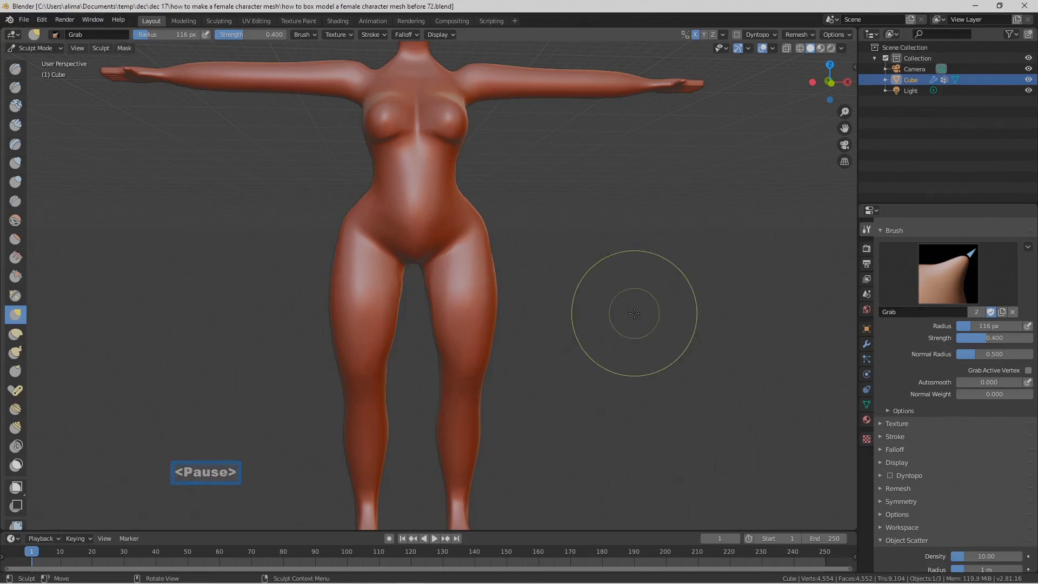
# Step: Carve inward around the elbows with the inverted Blob brush at a 40 px radius
pyautogui.click(17, 180)
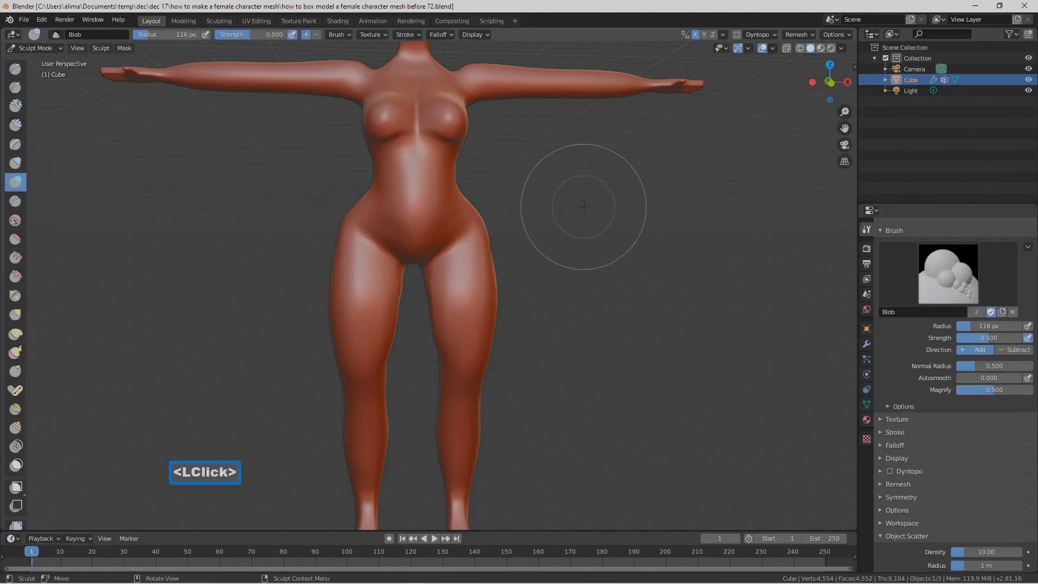
pyautogui.keyDown('shift'); pyautogui.moveTo(574, 202); pyautogui.dragTo(621, 279, button='middle'); pyautogui.keyUp('shift')
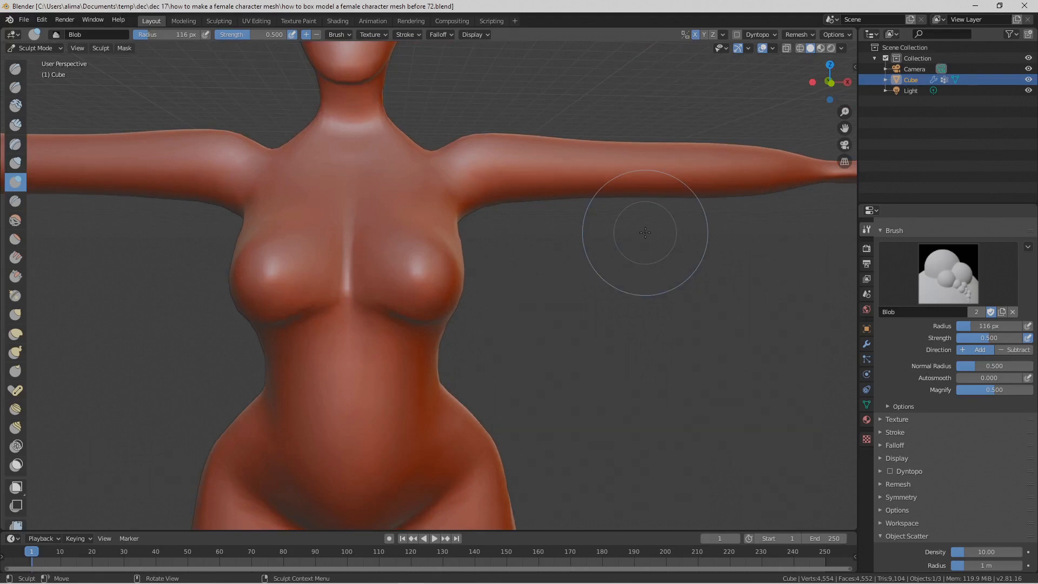
pyautogui.press('f')
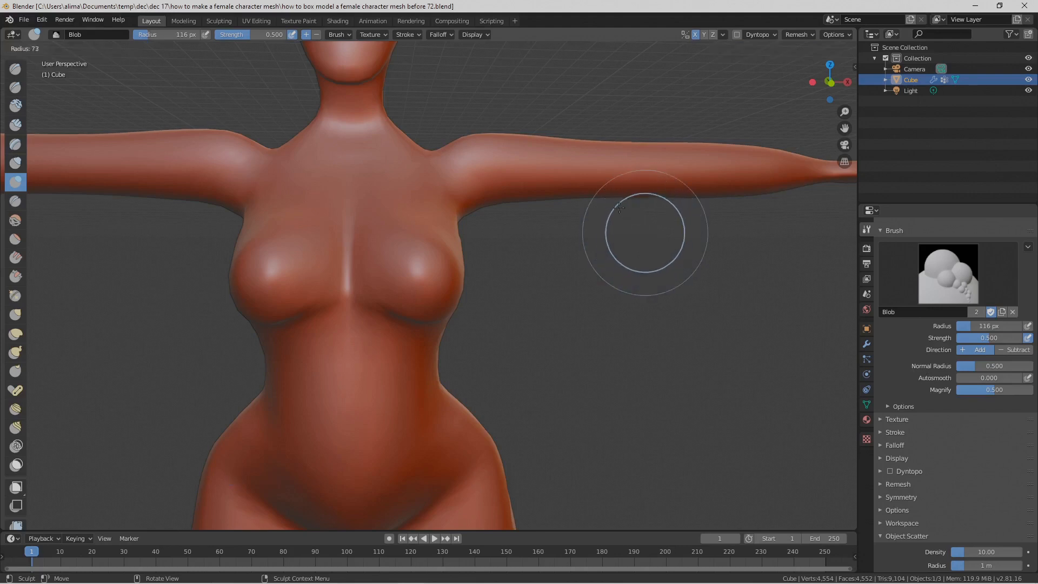
pyautogui.click(604, 197)
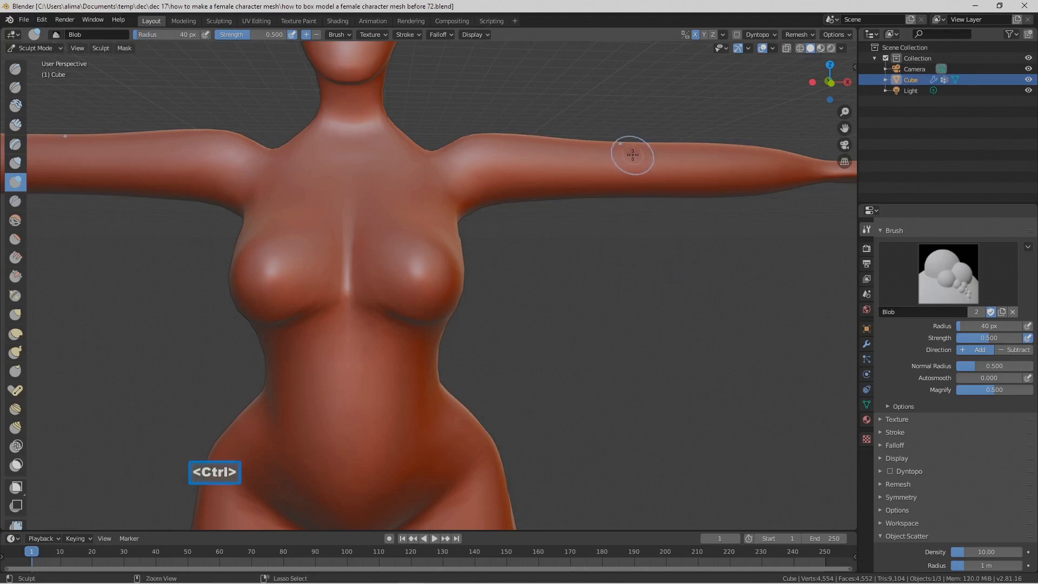
pyautogui.keyDown('ctrl'); pyautogui.moveTo(633, 156); pyautogui.dragTo(639, 186); pyautogui.keyUp('ctrl')
pyautogui.keyDown('ctrl'); pyautogui.moveTo(632, 145); pyautogui.dragTo(635, 176); pyautogui.keyUp('ctrl')
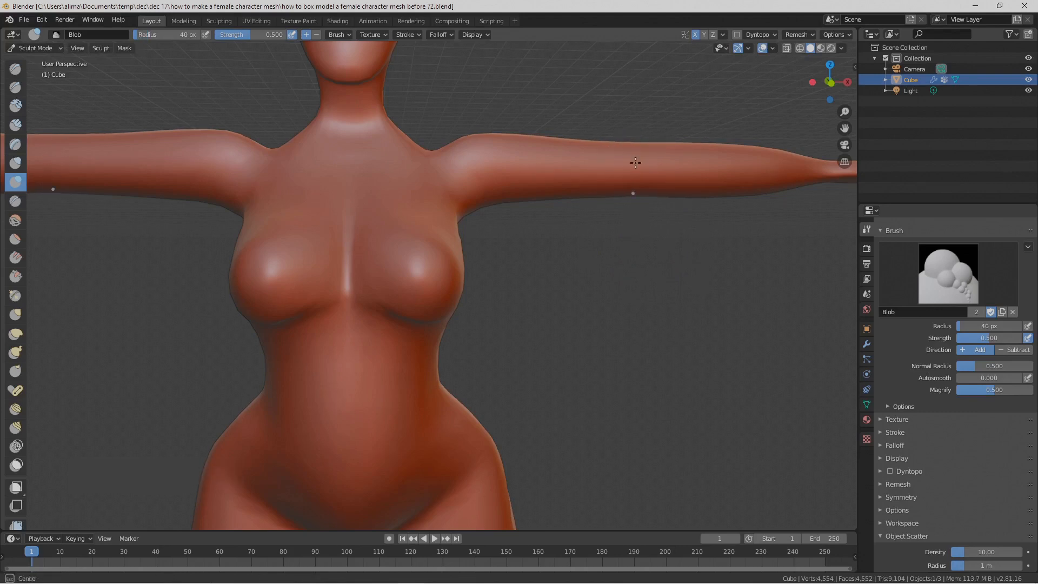
pyautogui.keyDown('ctrl'); pyautogui.moveTo(647, 196); pyautogui.dragTo(646, 198); pyautogui.keyUp('ctrl')
pyautogui.moveTo(647, 197)
pyautogui.mouseDown(button='middle')
pyautogui.moveTo(607, 314)
pyautogui.moveTo(598, 190)
pyautogui.mouseUp(button='middle')
pyautogui.moveTo(583, 187)
pyautogui.keyDown('ctrl'); pyautogui.mouseDown()
pyautogui.moveTo(570, 180)
pyautogui.moveTo(579, 171)
pyautogui.mouseUp(); pyautogui.keyUp('ctrl')
# Step: Raise the kneecaps on the front of the legs with the Blob brush at a 40 px radius
pyautogui.moveTo(579, 172); pyautogui.dragTo(609, 247, button='middle')
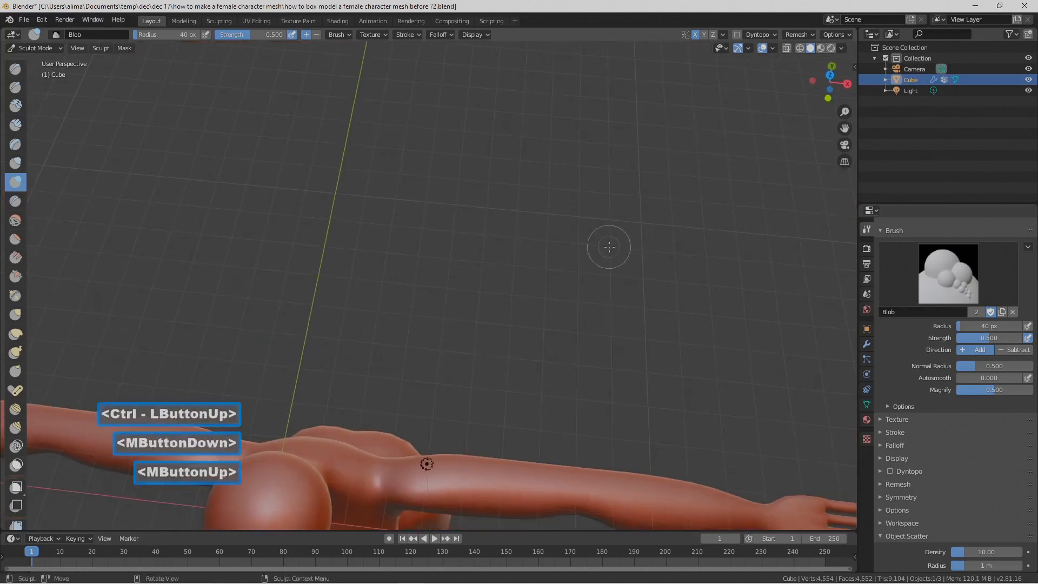
pyautogui.scroll(-3, 609, 247)
pyautogui.moveTo(608, 325); pyautogui.dragTo(552, 256, button='middle')
pyautogui.scroll(-1, 552, 266)
pyautogui.keyDown('shift'); pyautogui.moveTo(540, 294); pyautogui.dragTo(572, 257, button='middle'); pyautogui.keyUp('shift')
pyautogui.scroll(1, 562, 273)
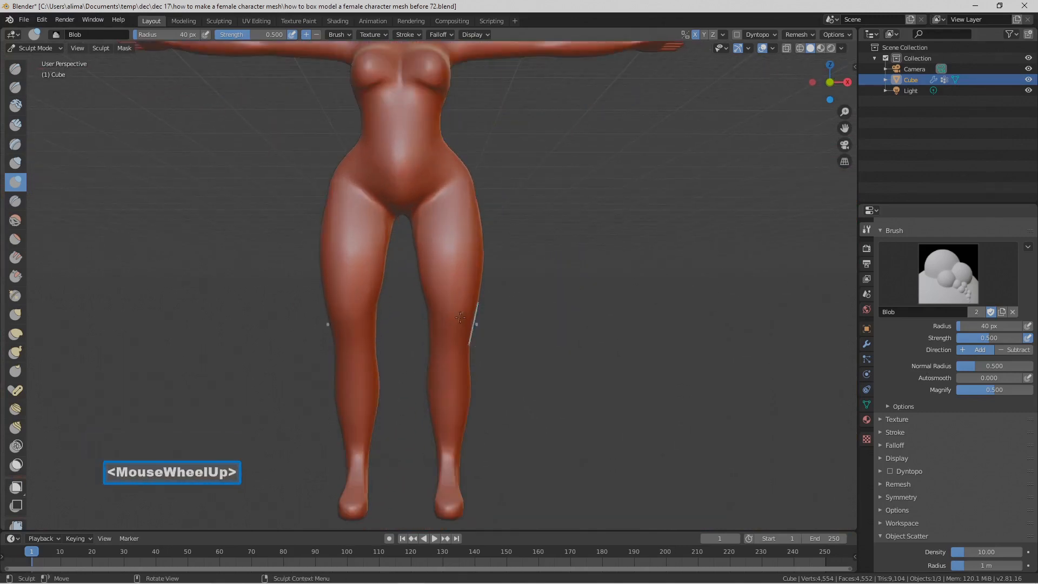
pyautogui.click(448, 342)
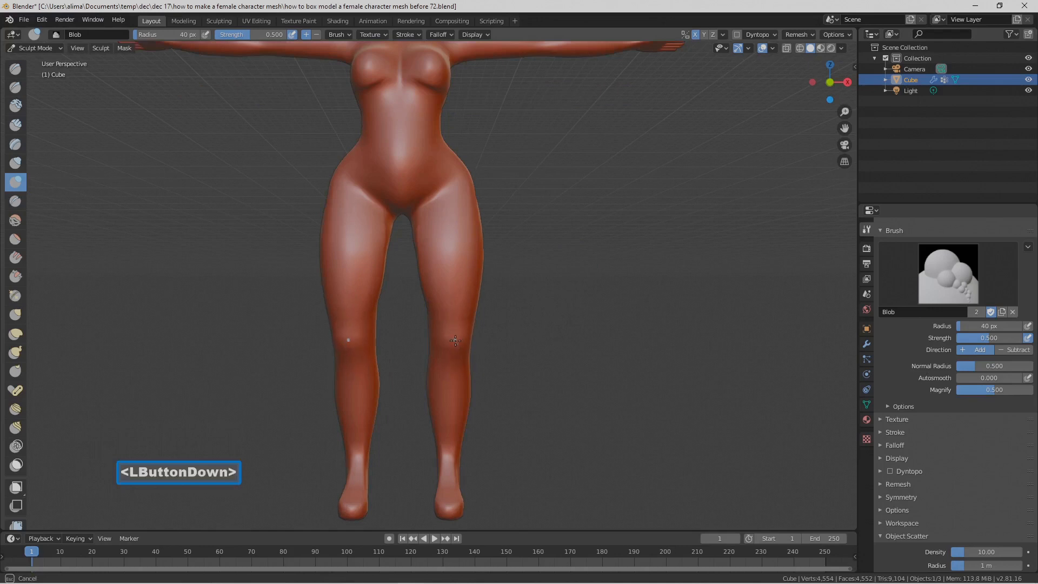
pyautogui.moveTo(515, 340)
pyautogui.mouseDown(button='middle')
pyautogui.moveTo(307, 335)
pyautogui.moveTo(314, 355)
pyautogui.mouseUp(button='middle')
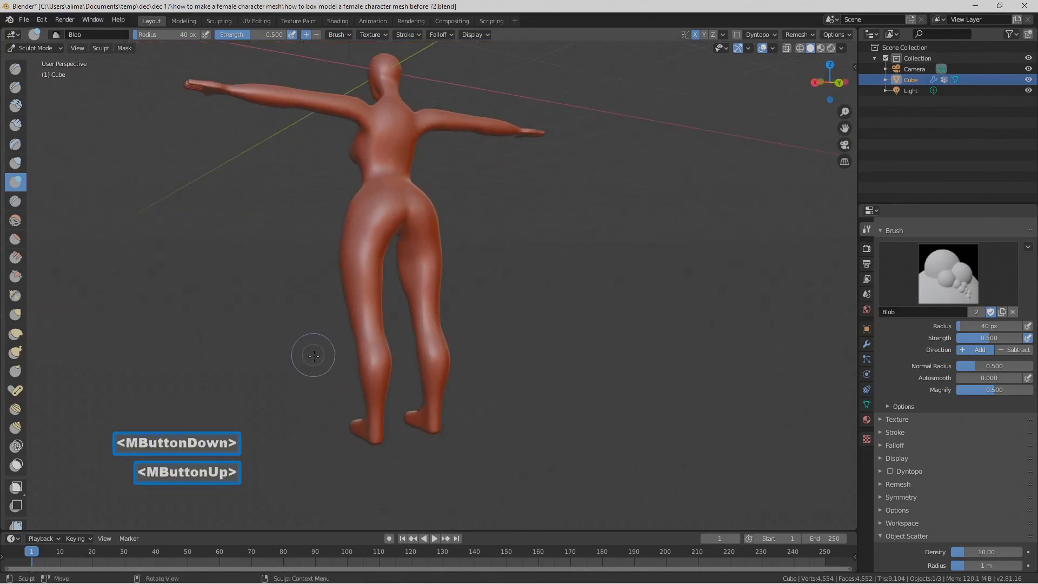
# Step: Raise the elbows on the back of the arms with the Blob brush at a 40 px radius and 0.500 strength
pyautogui.keyDown('shift'); pyautogui.moveTo(411, 244); pyautogui.dragTo(470, 294, button='middle'); pyautogui.keyUp('shift')
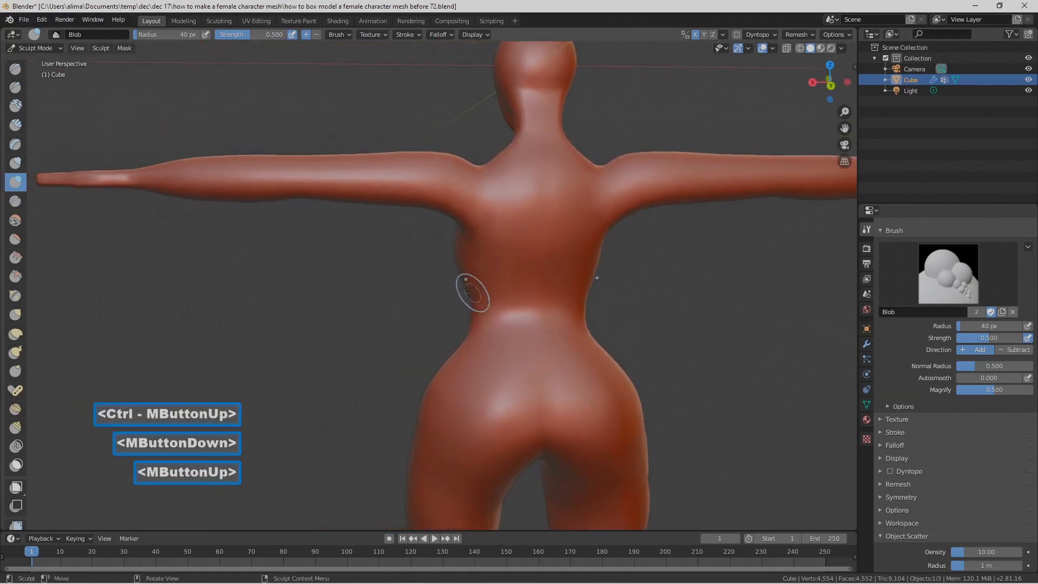
pyautogui.moveTo(308, 178); pyautogui.dragTo(300, 173)
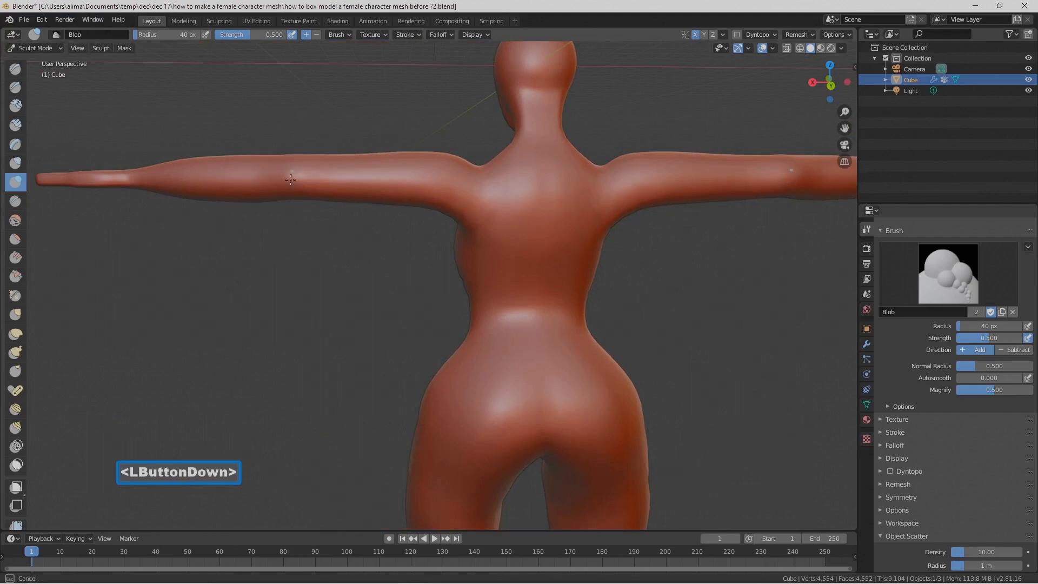
pyautogui.click(302, 185)
pyautogui.moveTo(290, 171); pyautogui.dragTo(280, 189)
# Step: Inspect the arms and torso from the front and back and save the file as version 73
pyautogui.scroll(-2, 317, 255)
pyautogui.moveTo(341, 276)
pyautogui.mouseDown(button='middle')
pyautogui.moveTo(318, 269)
pyautogui.moveTo(332, 276)
pyautogui.moveTo(333, 298)
pyautogui.moveTo(577, 300)
pyautogui.mouseUp(button='middle')
pyautogui.scroll(-1, 333, 277)
pyautogui.scroll(-1, 330, 292)
pyautogui.scroll(-6, 577, 300)
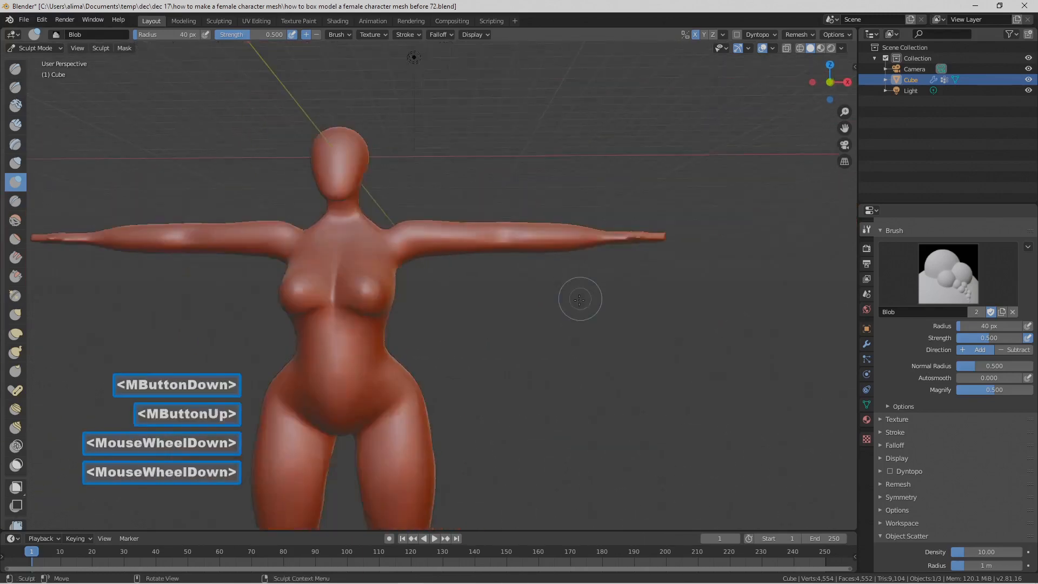
pyautogui.scroll(3, 569, 318)
pyautogui.scroll(5, 569, 317)
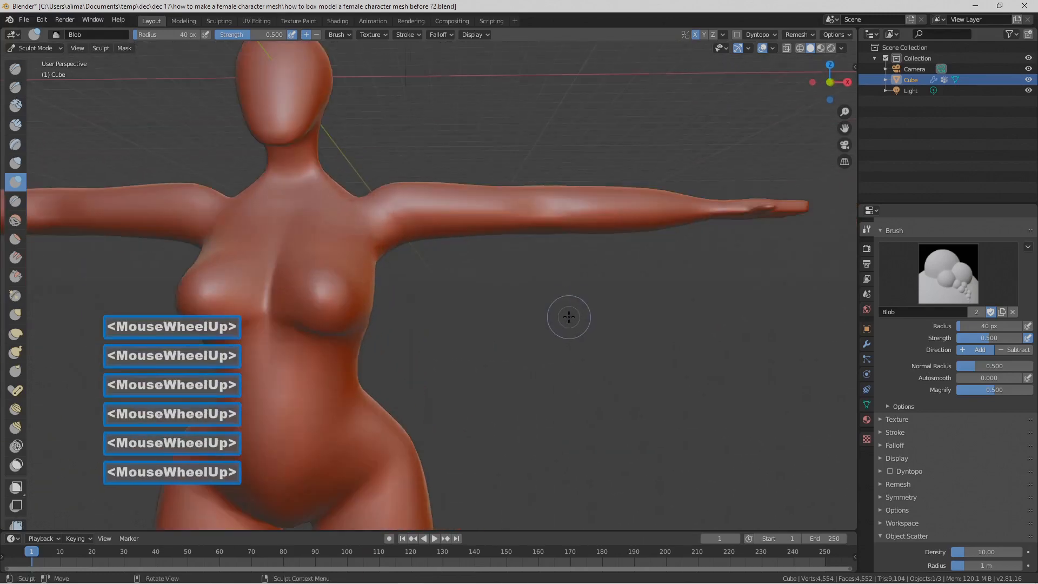
pyautogui.moveTo(483, 321)
pyautogui.mouseDown(button='middle')
pyautogui.moveTo(413, 318)
pyautogui.moveTo(461, 294)
pyautogui.moveTo(549, 335)
pyautogui.mouseUp(button='middle')
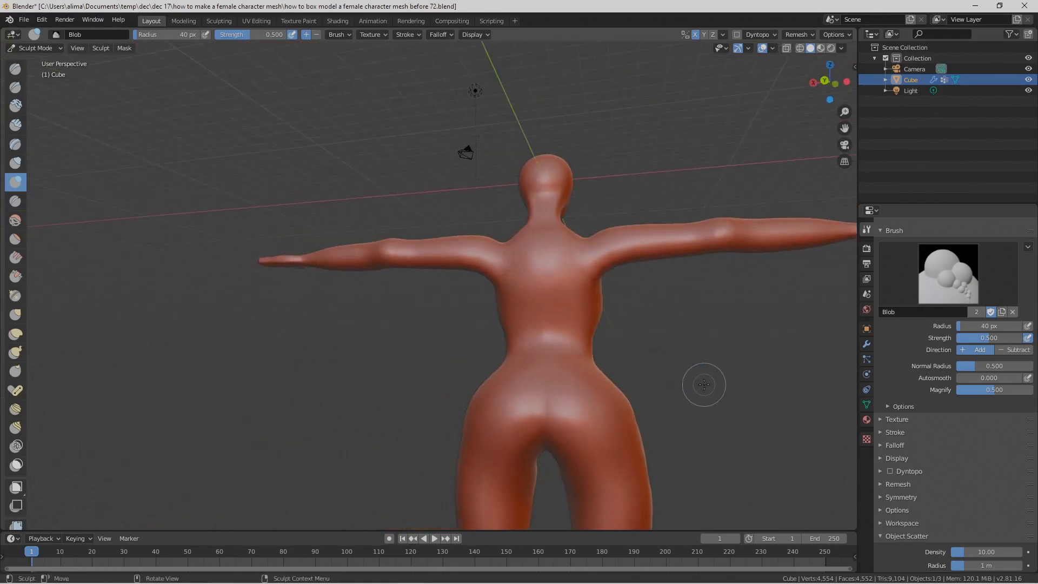
pyautogui.press('Pause')
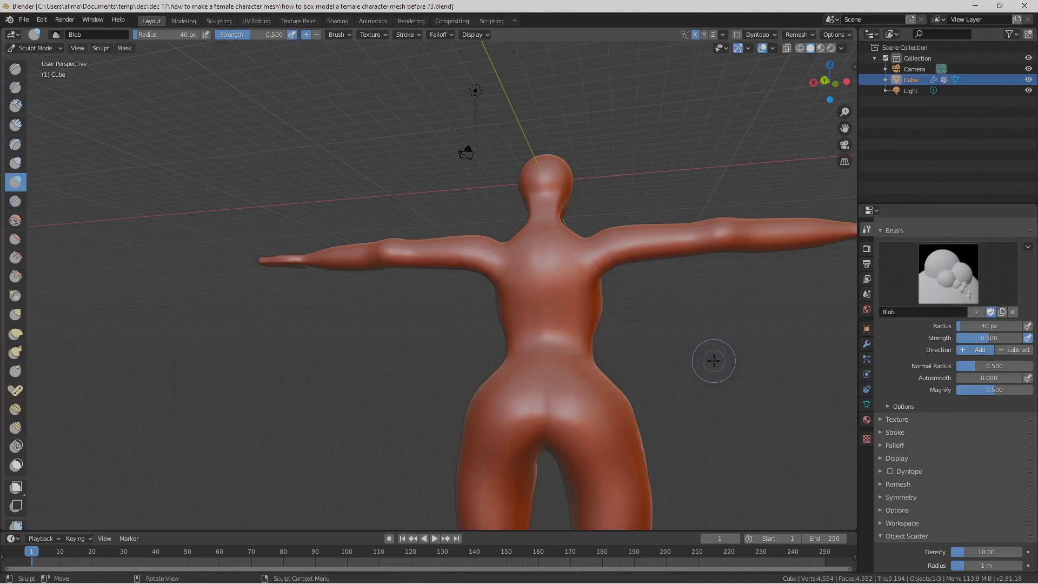
# Step: Widen the sides of the upper back and taper them toward the waist with the Grab brush at a 93 px radius
pyautogui.keyDown('shift'); pyautogui.moveTo(686, 359); pyautogui.dragTo(508, 324, button='middle'); pyautogui.keyUp('shift')
pyautogui.moveTo(508, 325); pyautogui.dragTo(480, 266, button='middle')
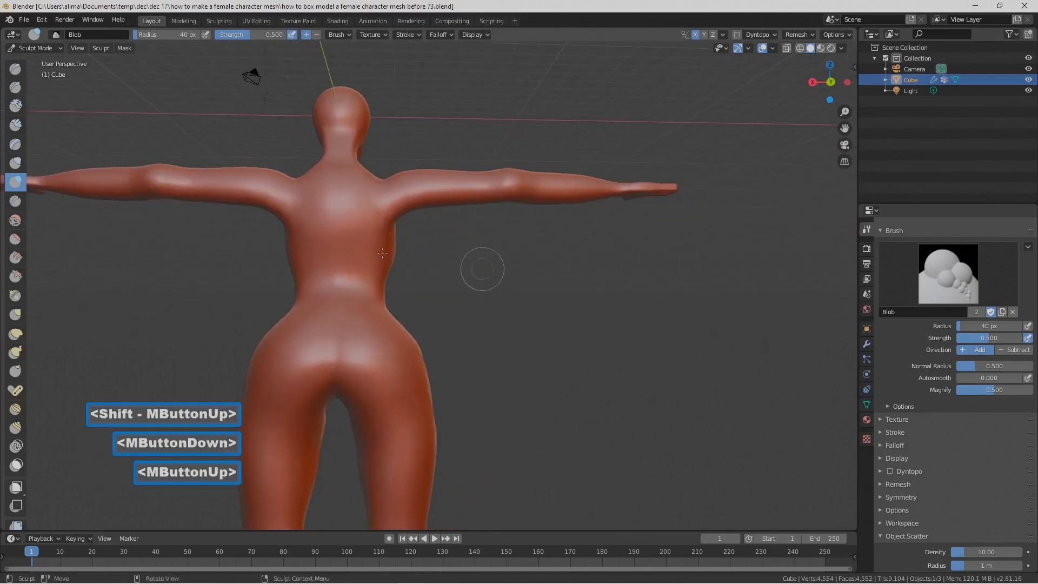
pyautogui.click(15, 314)
pyautogui.press('f')
pyautogui.click(220, 342)
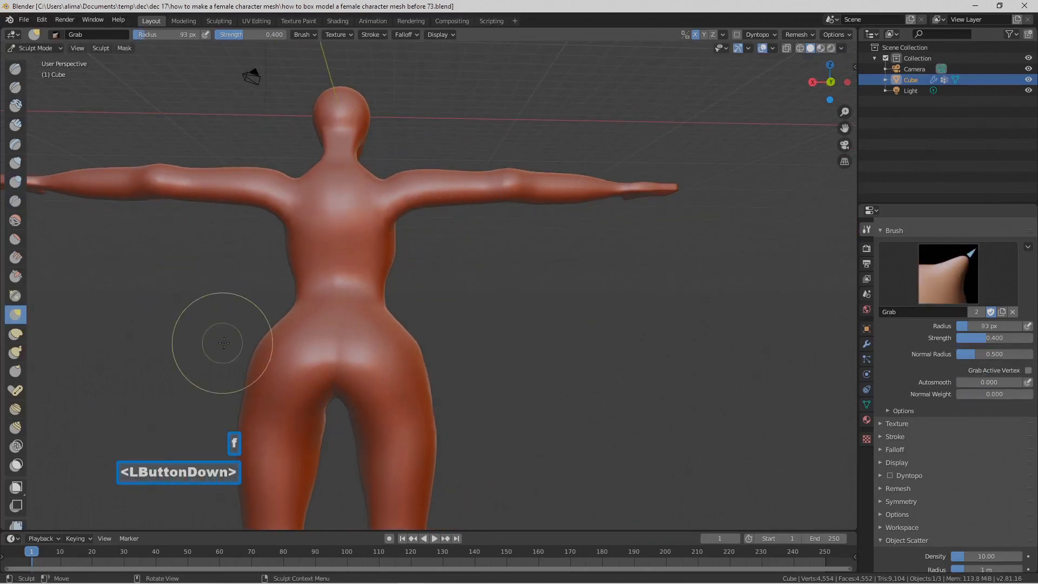
pyautogui.moveTo(298, 217)
pyautogui.mouseDown()
pyautogui.moveTo(280, 214)
pyautogui.moveTo(287, 238)
pyautogui.moveTo(244, 236)
pyautogui.moveTo(281, 260)
pyautogui.moveTo(266, 255)
pyautogui.mouseUp()
pyautogui.moveTo(295, 237); pyautogui.dragTo(308, 253, button='middle')
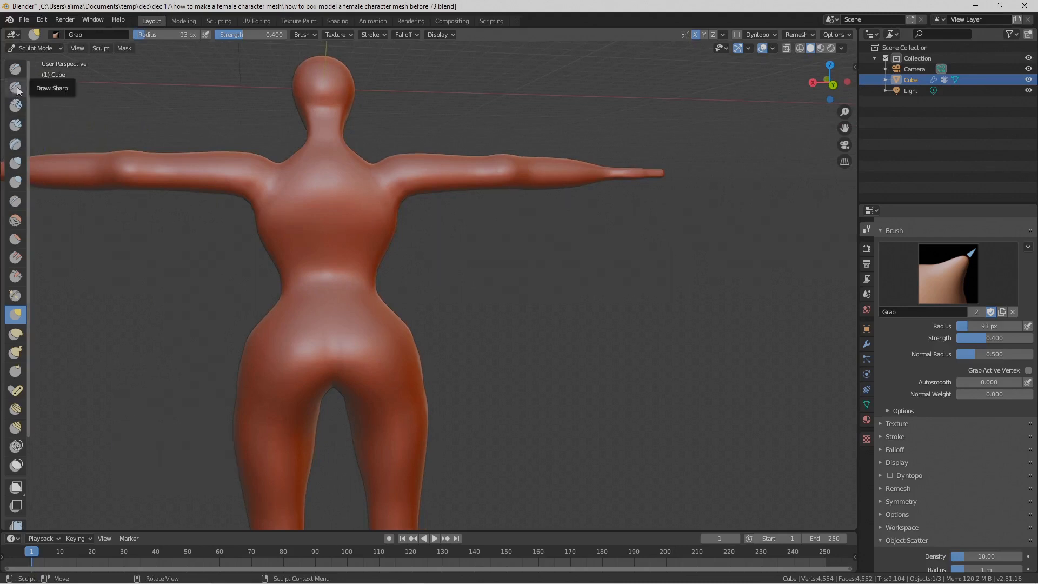
# Step: Carve a line down the spine from the neck to the buttocks with the Crease brush at a 32 px radius and 0.250 strength
pyautogui.click(15, 201)
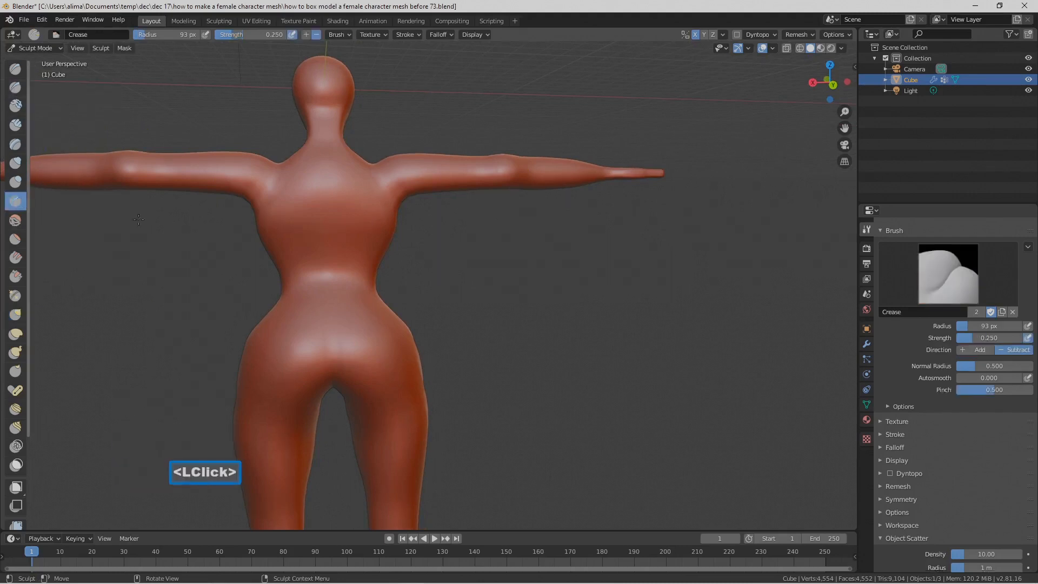
pyautogui.press('f')
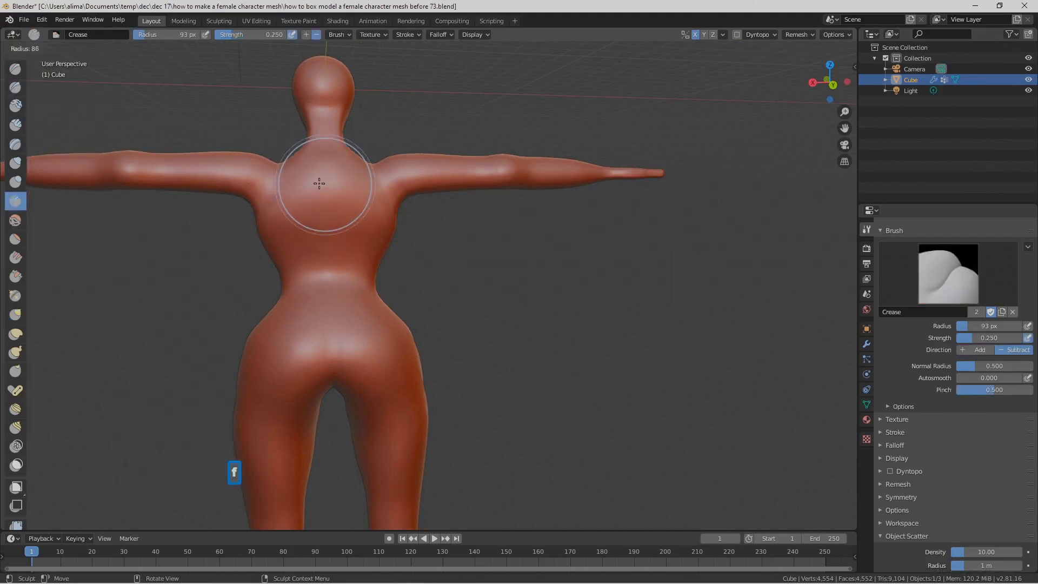
pyautogui.click(311, 160)
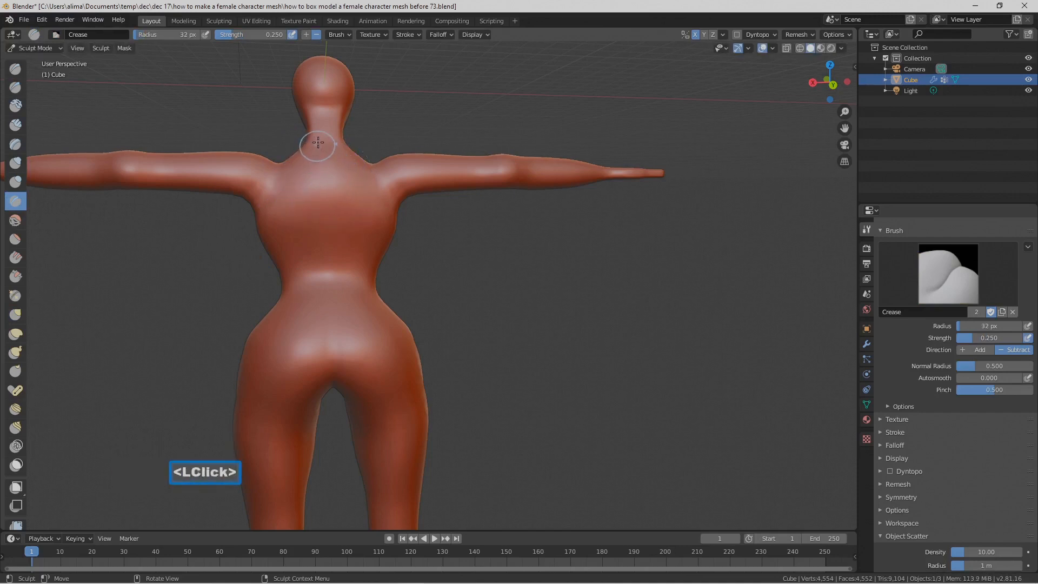
pyautogui.moveTo(325, 132); pyautogui.dragTo(325, 151)
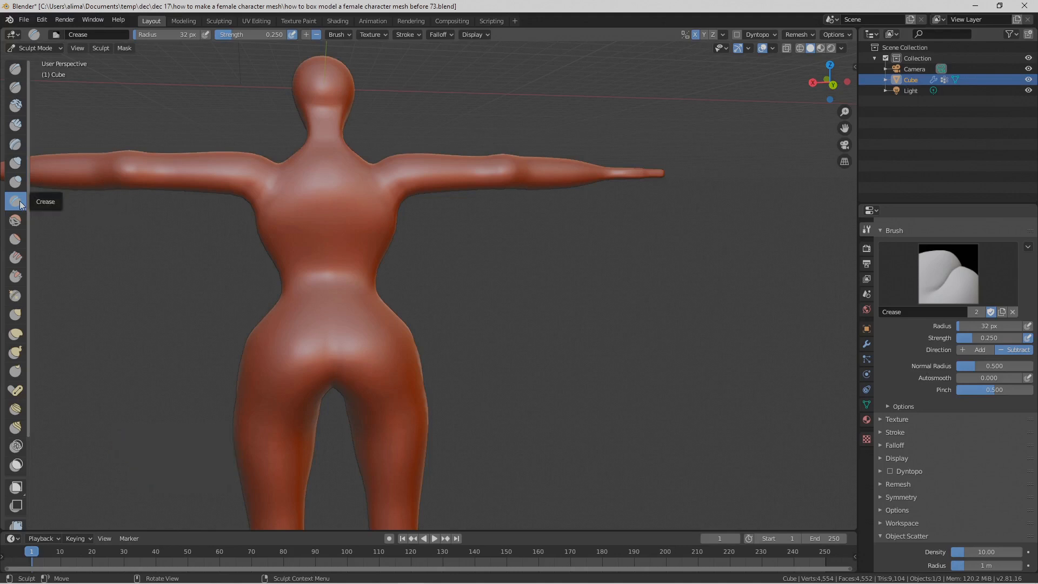
pyautogui.moveTo(333, 150); pyautogui.dragTo(327, 200)
pyautogui.moveTo(338, 247); pyautogui.dragTo(329, 215)
pyautogui.moveTo(328, 269); pyautogui.dragTo(330, 254)
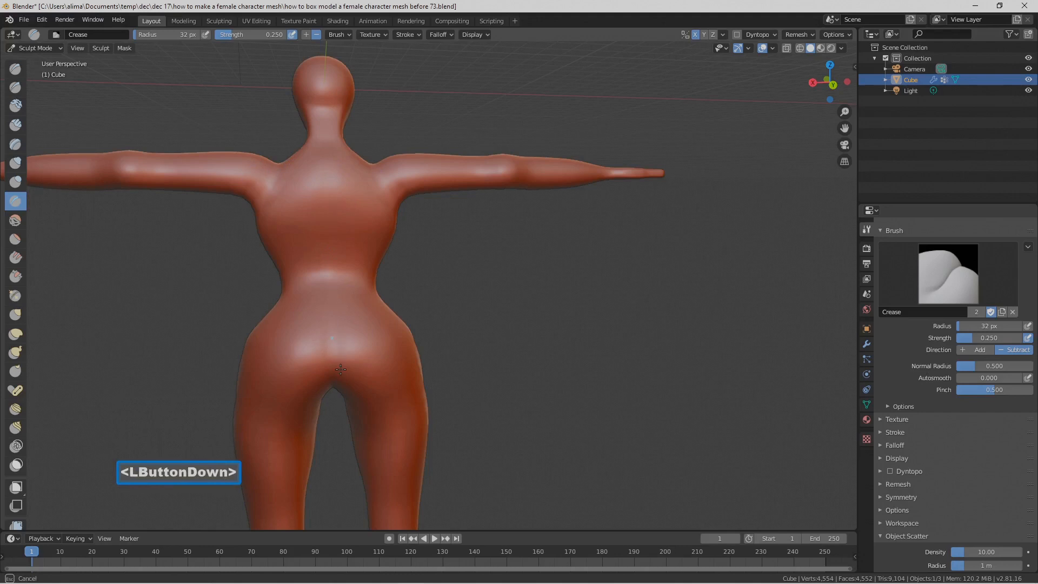
pyautogui.moveTo(340, 369); pyautogui.dragTo(335, 354)
pyautogui.moveTo(321, 151); pyautogui.dragTo(321, 188)
pyautogui.moveTo(330, 295); pyautogui.dragTo(330, 292)
pyautogui.moveTo(332, 331); pyautogui.dragTo(335, 352)
pyautogui.moveTo(333, 243); pyautogui.dragTo(318, 207)
pyautogui.moveTo(326, 257); pyautogui.dragTo(324, 294)
# Step: Stroke down the spine to the buttocks with the Blob brush at a 32 px radius and 0.500 strength
pyautogui.click(24, 180)
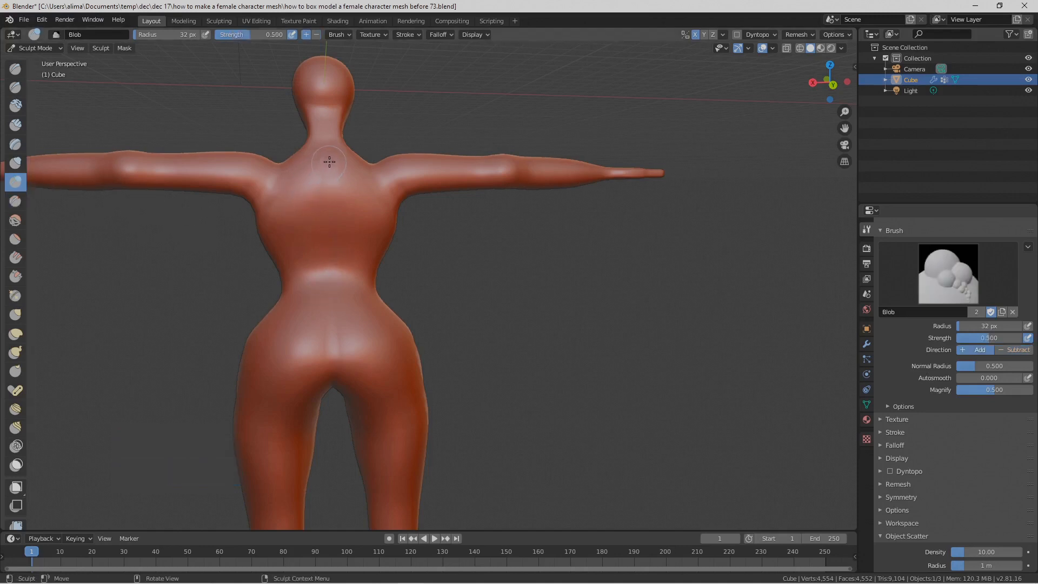
pyautogui.moveTo(329, 162); pyautogui.dragTo(326, 160)
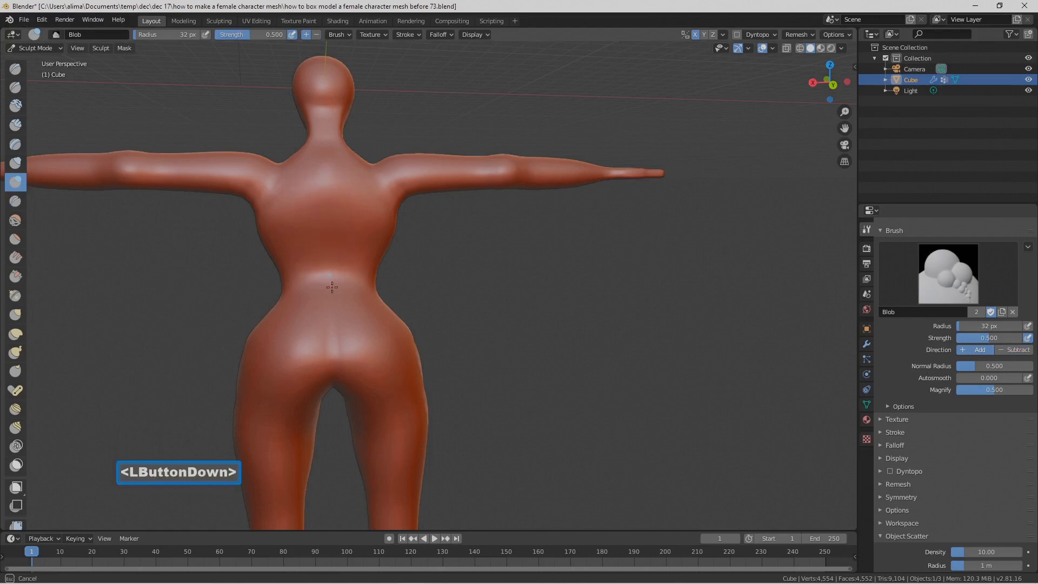
pyautogui.moveTo(344, 366); pyautogui.dragTo(338, 354)
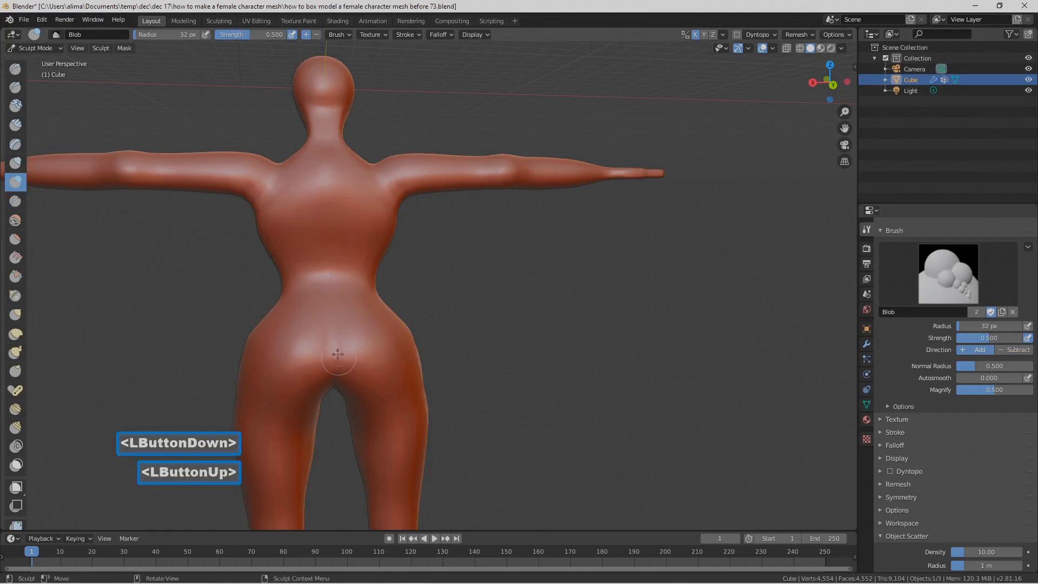
# Step: Carve the groove between the buttocks and up the spine with the inverted Blob brush at a 16 px radius and 1.000 strength
pyautogui.click(235, 37)
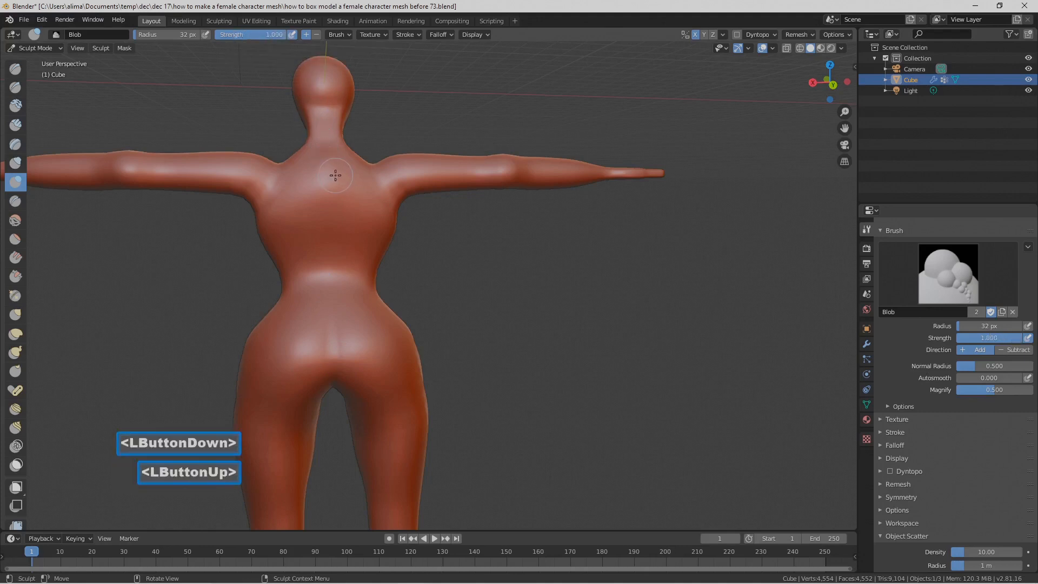
pyautogui.press('f')
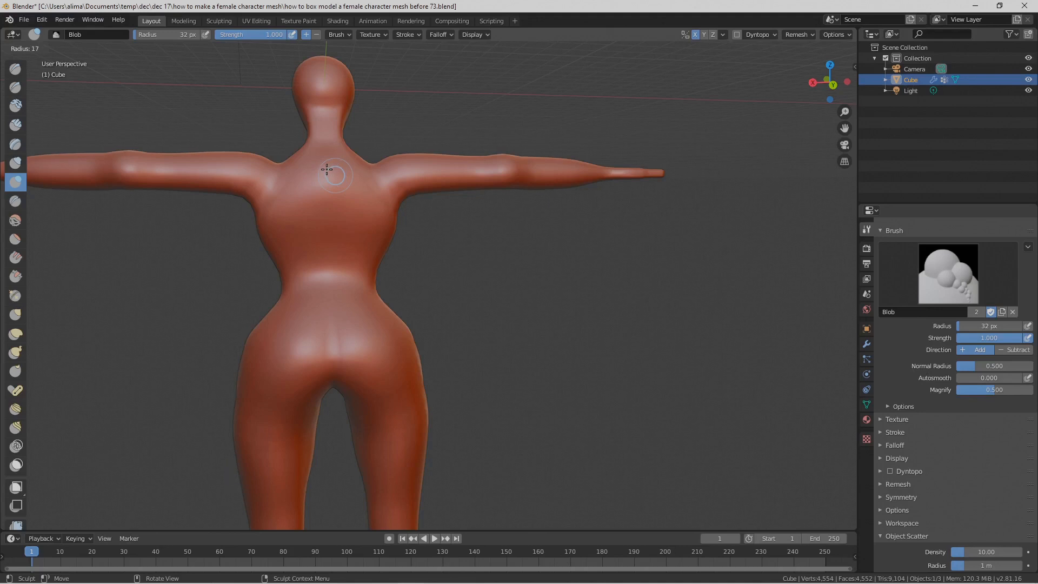
pyautogui.click(327, 169)
pyautogui.moveTo(327, 172); pyautogui.dragTo(335, 254)
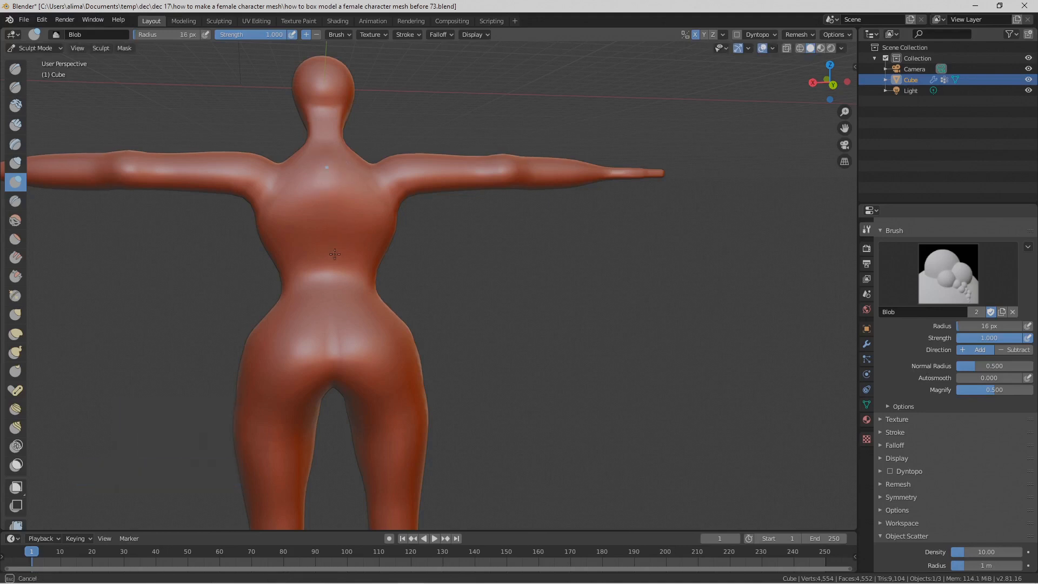
pyautogui.keyDown('ctrl'); pyautogui.moveTo(334, 313); pyautogui.dragTo(334, 321); pyautogui.keyUp('ctrl')
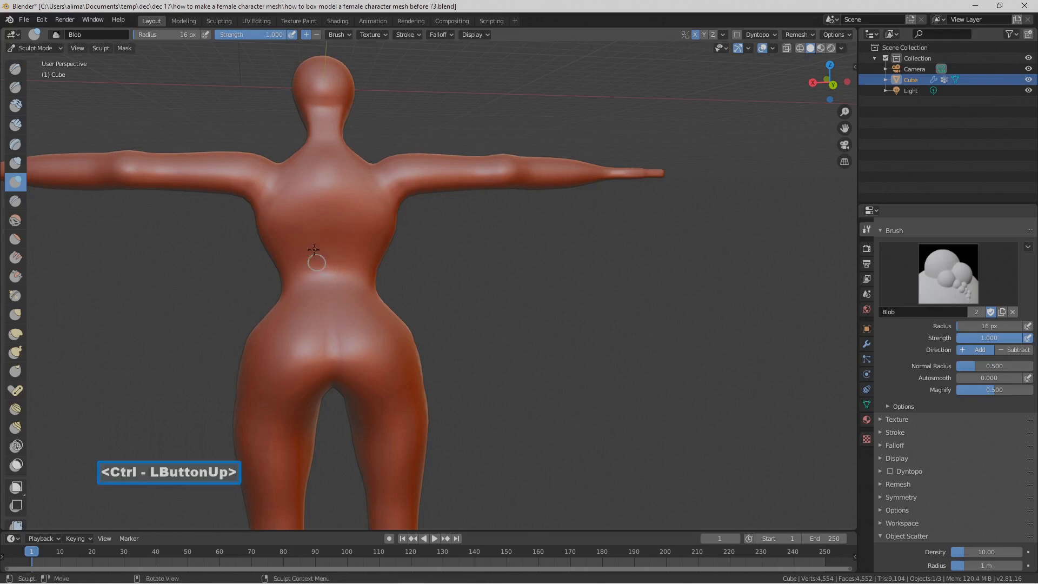
pyautogui.press('ctrl')
pyautogui.keyDown('ctrl'); pyautogui.moveTo(329, 301); pyautogui.dragTo(333, 399); pyautogui.keyUp('ctrl')
pyautogui.keyDown('ctrl'); pyautogui.moveTo(327, 354); pyautogui.dragTo(338, 374); pyautogui.keyUp('ctrl')
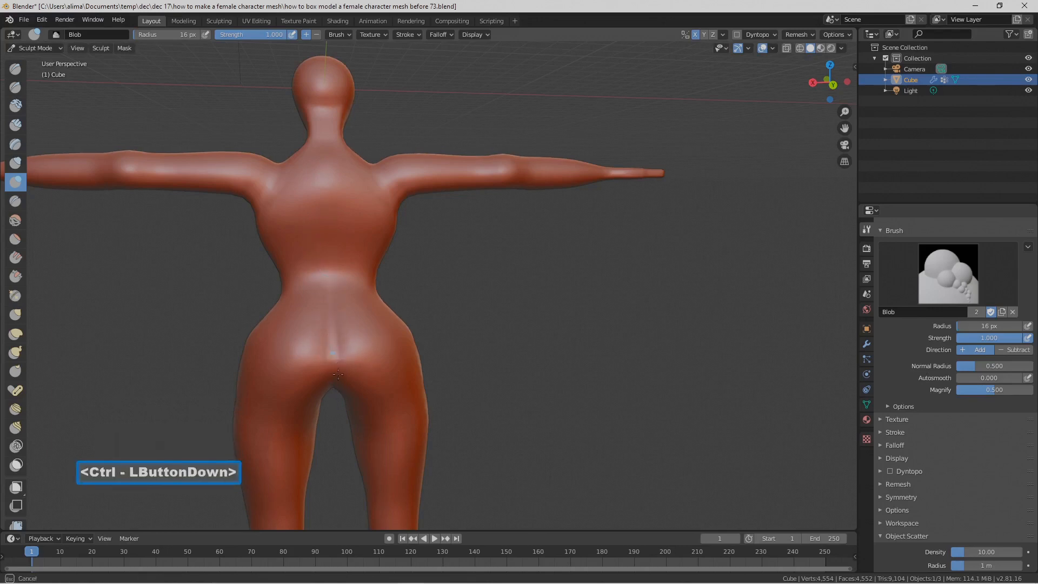
pyautogui.keyDown('ctrl'); pyautogui.moveTo(337, 428); pyautogui.dragTo(333, 417); pyautogui.keyUp('ctrl')
pyautogui.keyDown('ctrl'); pyautogui.moveTo(330, 303); pyautogui.dragTo(320, 175); pyautogui.keyUp('ctrl')
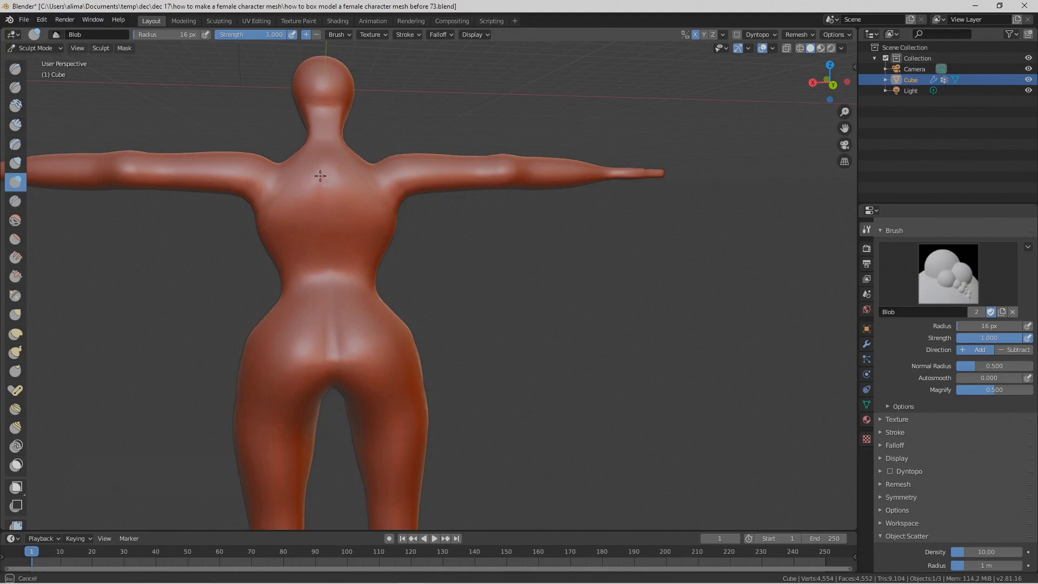
pyautogui.keyDown('ctrl'); pyautogui.moveTo(322, 127); pyautogui.dragTo(326, 163); pyautogui.keyUp('ctrl')
pyautogui.keyDown('ctrl'); pyautogui.moveTo(334, 210); pyautogui.dragTo(331, 250); pyautogui.keyUp('ctrl')
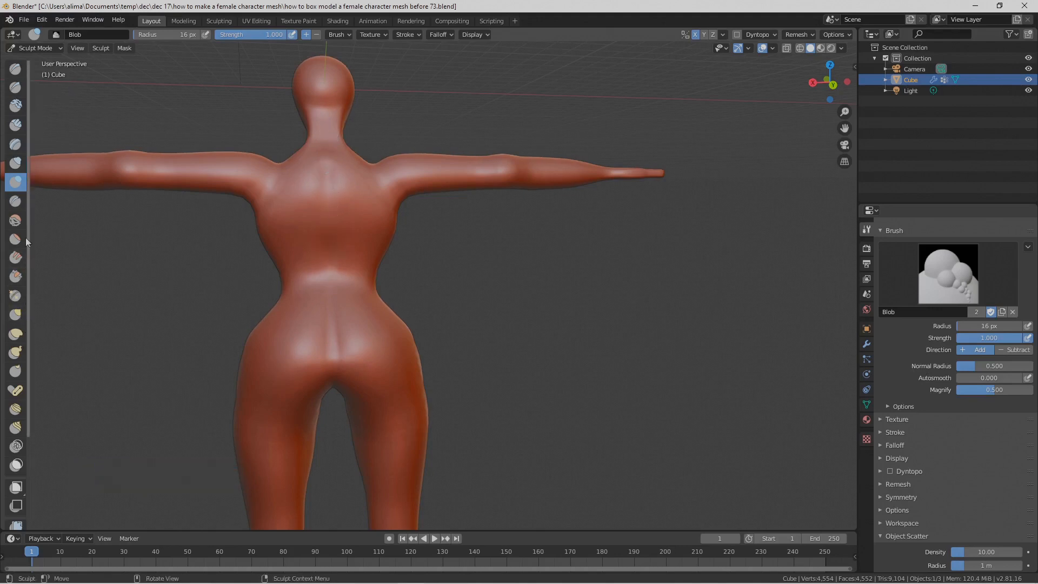
# Step: Sharpen the spine and buttock grooves with the Crease brush at a 16 px radius and 1.000 strength
pyautogui.click(18, 203)
pyautogui.moveTo(226, 34); pyautogui.dragTo(285, 34)
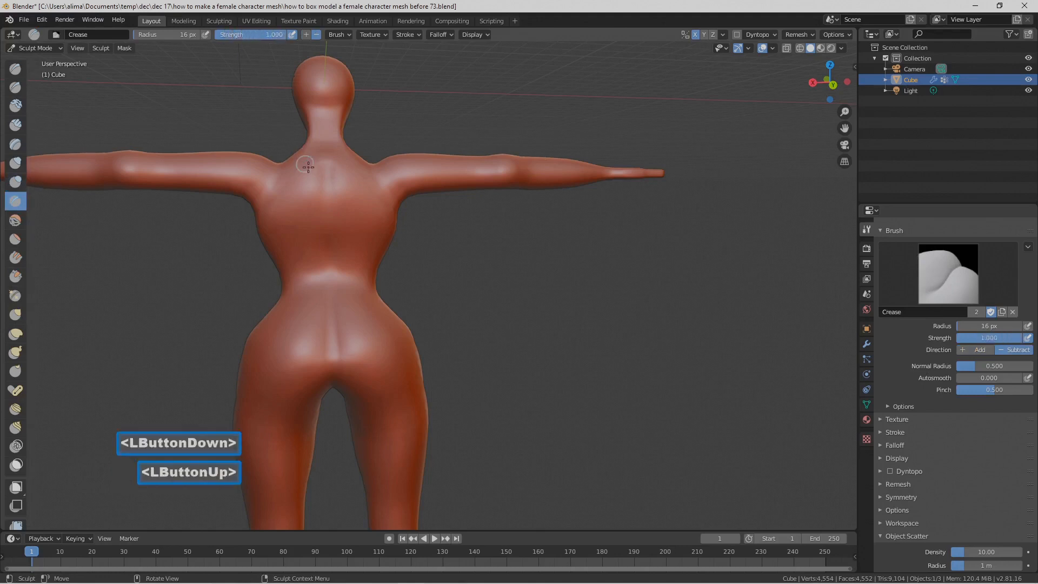
pyautogui.moveTo(323, 166); pyautogui.dragTo(326, 204)
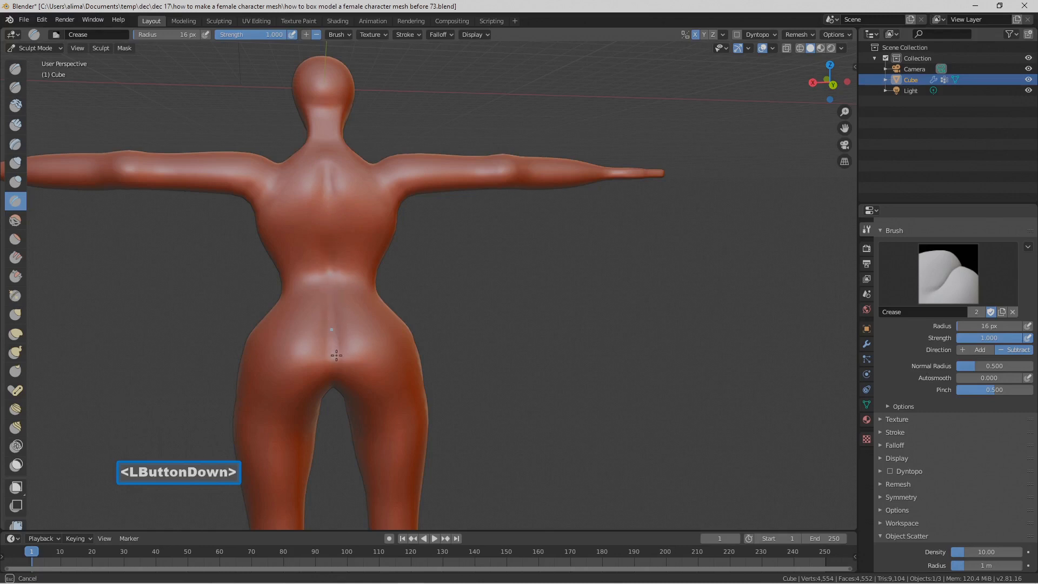
pyautogui.moveTo(334, 382); pyautogui.dragTo(332, 383)
pyautogui.moveTo(323, 337); pyautogui.dragTo(332, 391, button='middle')
pyautogui.moveTo(334, 394)
pyautogui.mouseDown()
pyautogui.moveTo(321, 355)
pyautogui.moveTo(324, 381)
pyautogui.mouseUp()
pyautogui.moveTo(324, 381); pyautogui.dragTo(295, 212, button='middle')
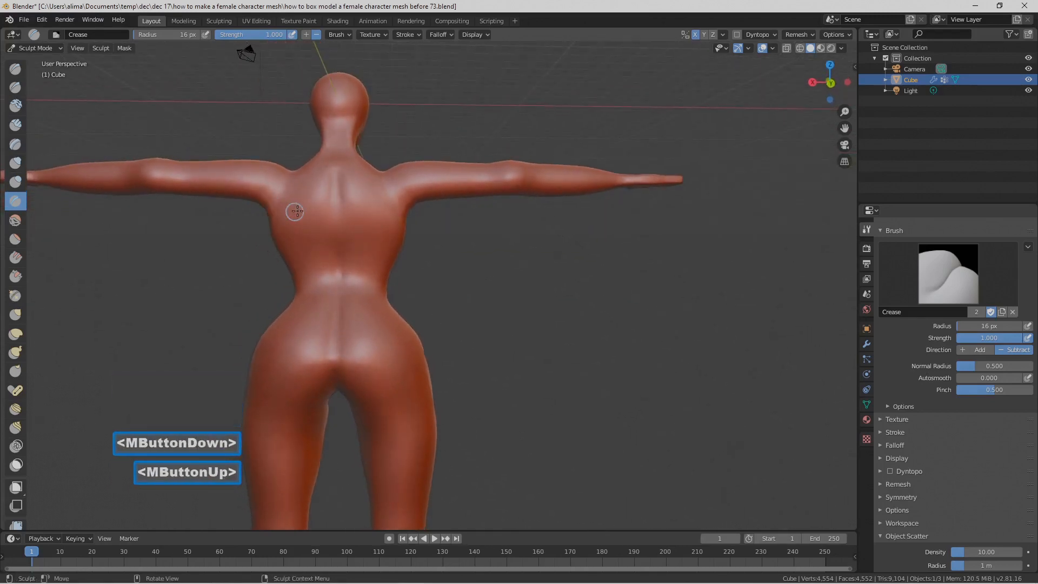
# Step: Carve a vertical midline crease down the front of the abdomen with the Crease brush at a 16 px radius and 1.000 strength
pyautogui.scroll(-2, 301, 253)
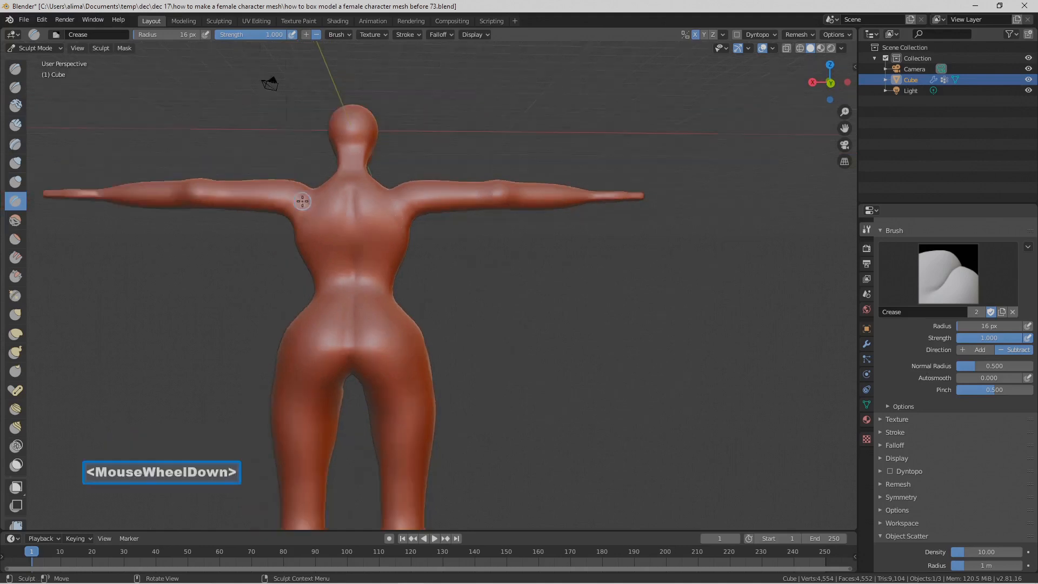
pyautogui.moveTo(302, 253); pyautogui.dragTo(335, 271, button='middle')
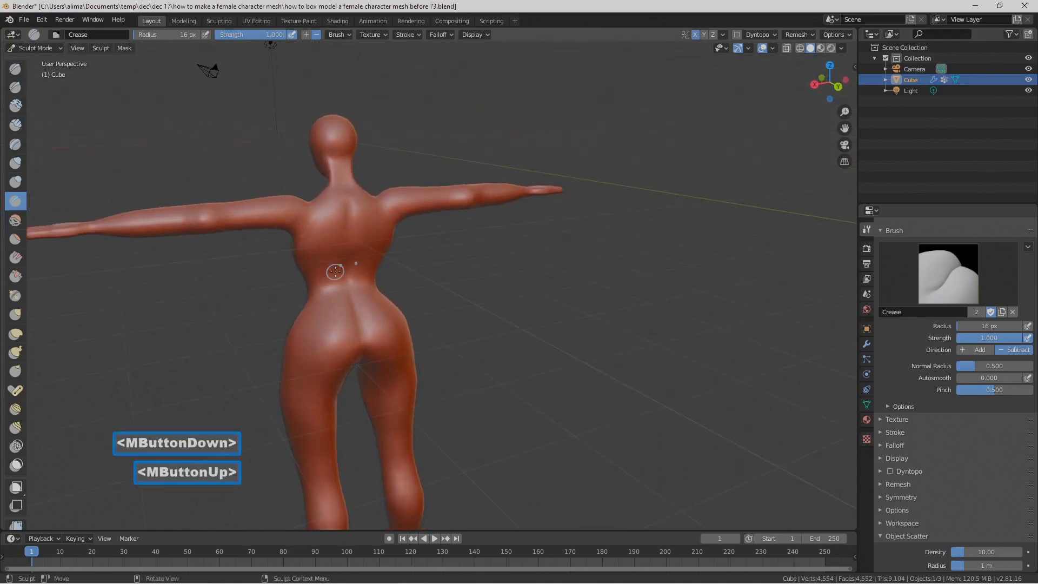
pyautogui.scroll(1, 339, 259)
pyautogui.moveTo(336, 234); pyautogui.dragTo(526, 258, button='middle')
pyautogui.scroll(-1, 310, 226)
pyautogui.keyDown('shift'); pyautogui.moveTo(593, 291); pyautogui.dragTo(443, 214, button='middle'); pyautogui.keyUp('shift')
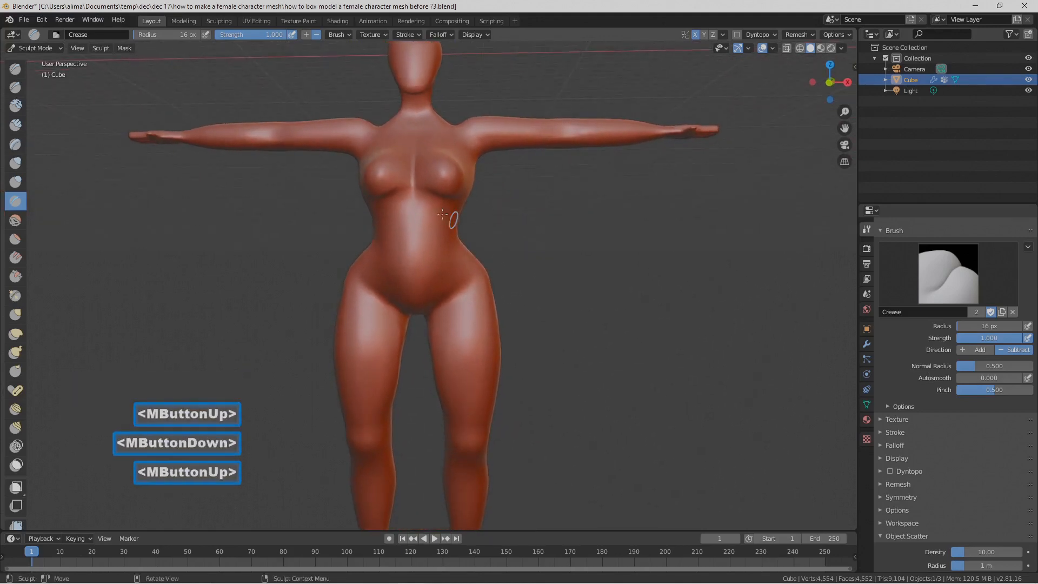
pyautogui.moveTo(416, 210); pyautogui.dragTo(412, 231)
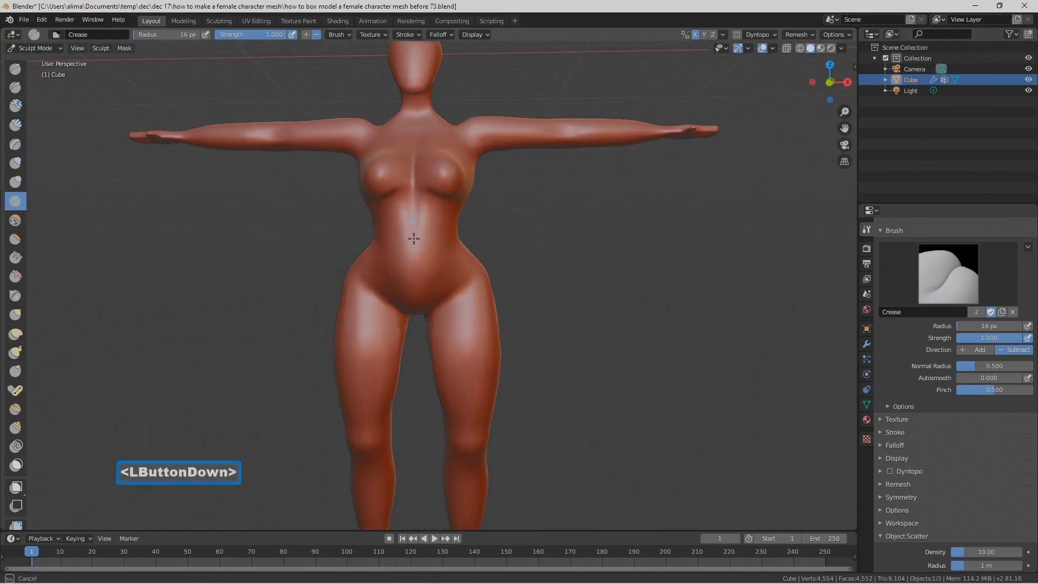
pyautogui.moveTo(419, 291); pyautogui.dragTo(422, 289)
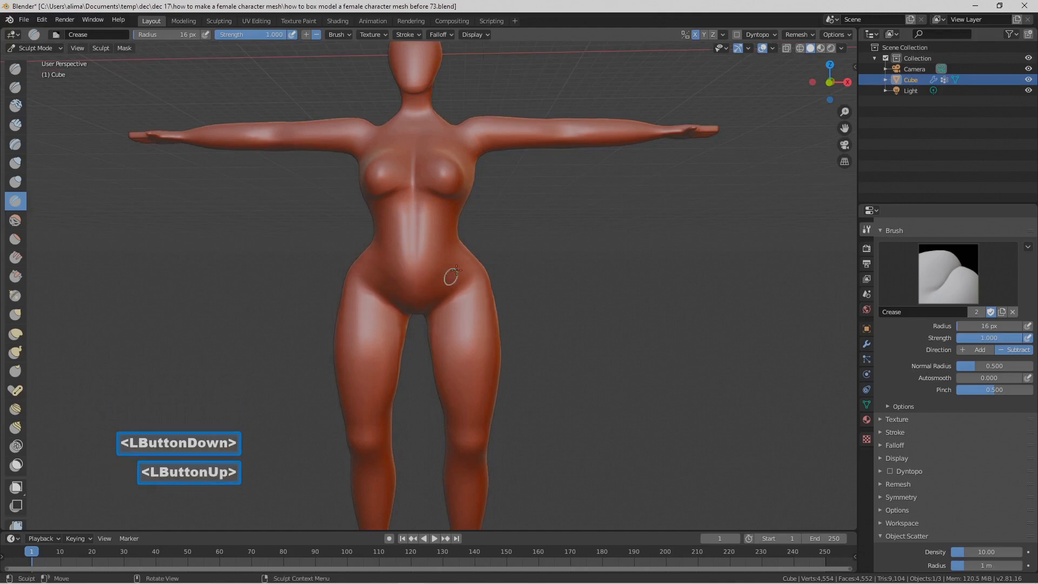
pyautogui.moveTo(475, 252); pyautogui.dragTo(427, 254, button='middle')
pyautogui.moveTo(412, 241); pyautogui.dragTo(420, 250)
pyautogui.moveTo(420, 250)
pyautogui.mouseDown(button='middle')
pyautogui.moveTo(481, 247)
pyautogui.moveTo(385, 241)
pyautogui.moveTo(474, 246)
pyautogui.mouseUp(button='middle')
# Step: Check the whole figure from the front and save the file as version 74
pyautogui.scroll(-1, 530, 244)
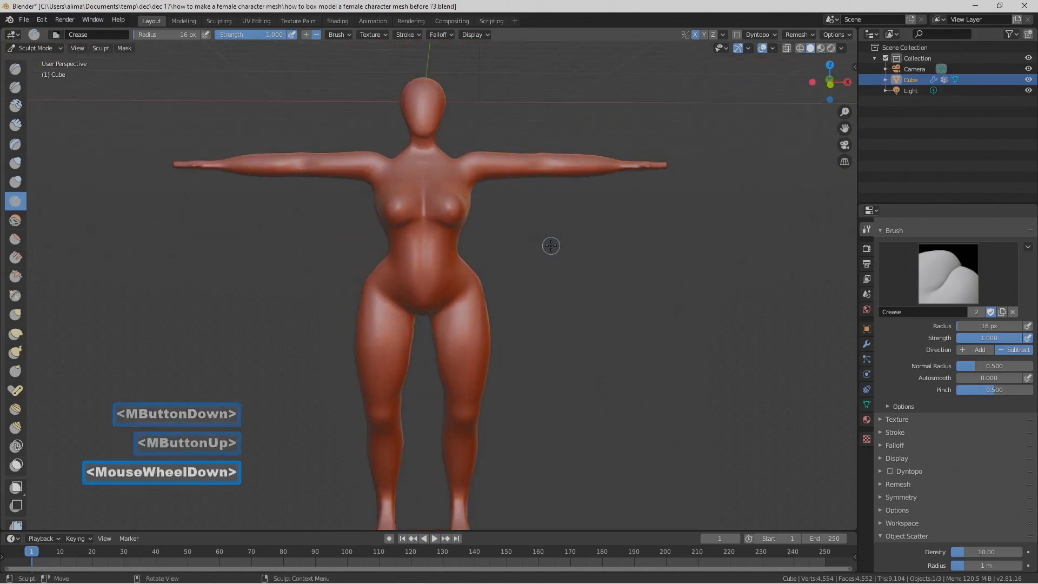
pyautogui.keyDown('shift'); pyautogui.moveTo(561, 237); pyautogui.dragTo(524, 214, button='middle'); pyautogui.keyUp('shift')
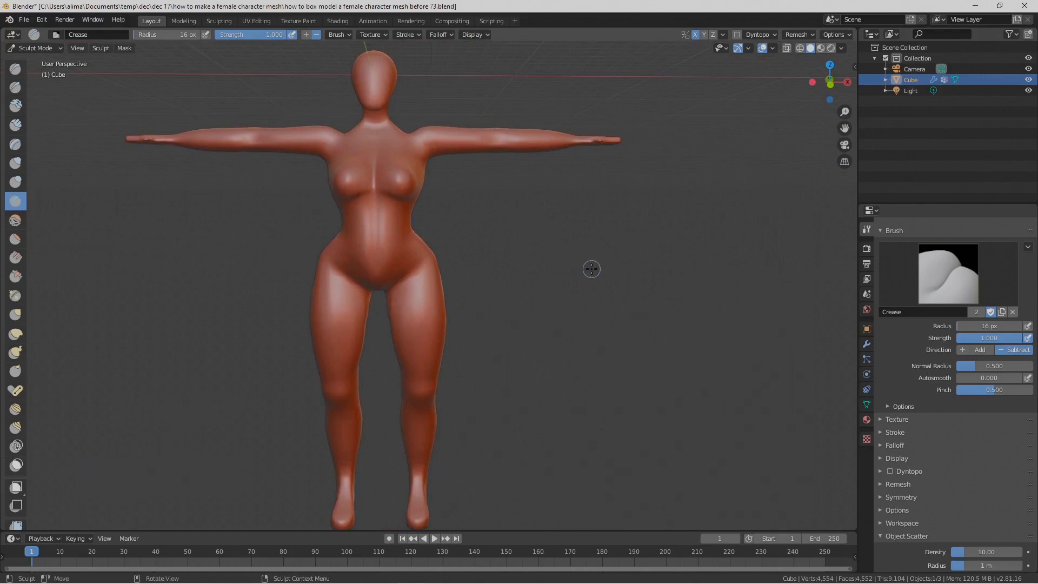
pyautogui.press('Pause')
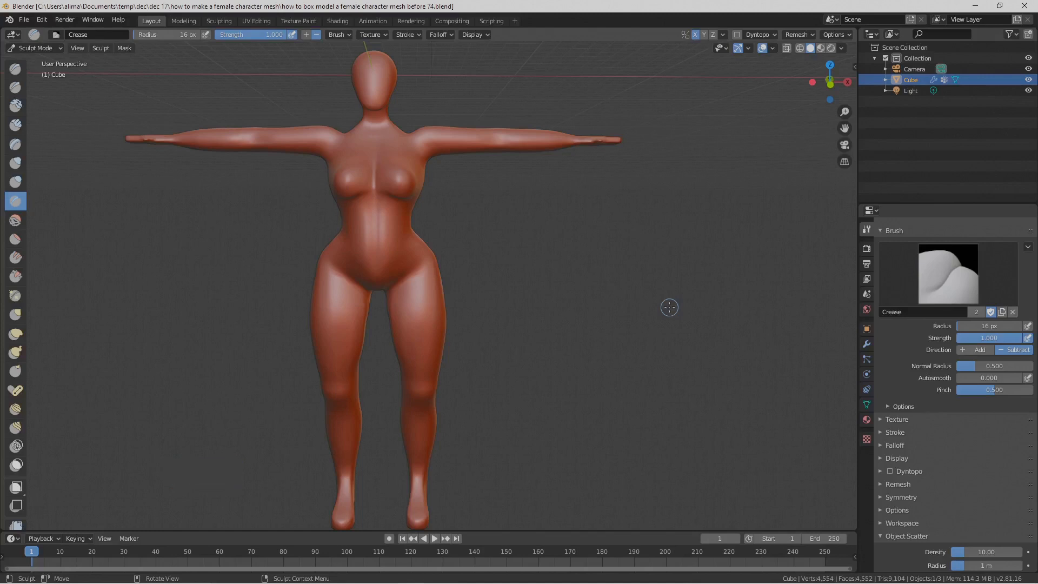
# Step: Examine the figure's back, buttocks, abdomen and hips from behind and from the front
pyautogui.moveTo(592, 225); pyautogui.dragTo(536, 264, button='middle')
pyautogui.scroll(2, 536, 264)
pyautogui.scroll(-1, 535, 233)
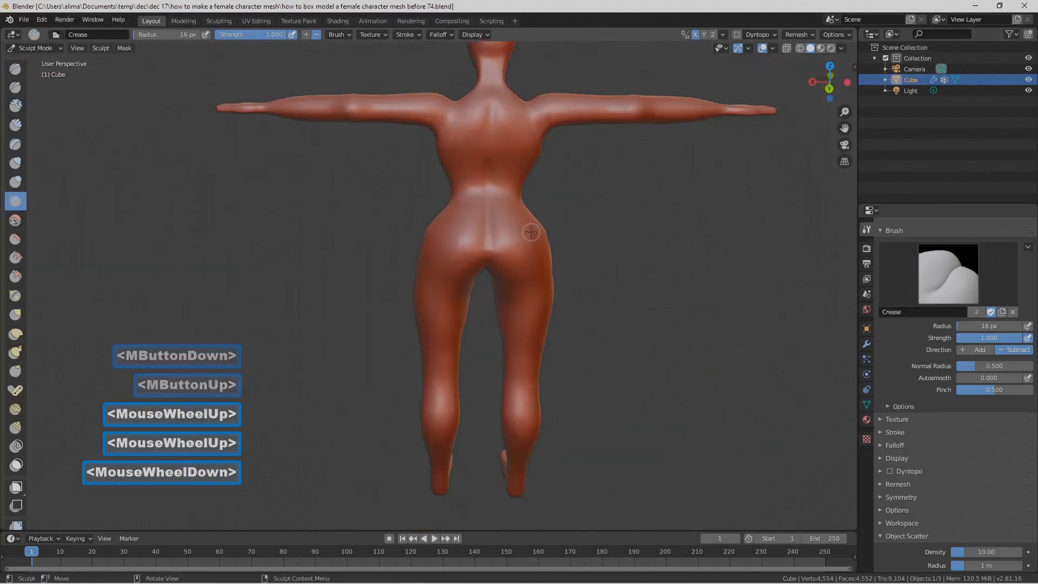
pyautogui.moveTo(414, 168); pyautogui.dragTo(672, 167, button='middle')
pyautogui.middleClick(672, 167)
pyautogui.middleClick(667, 169)
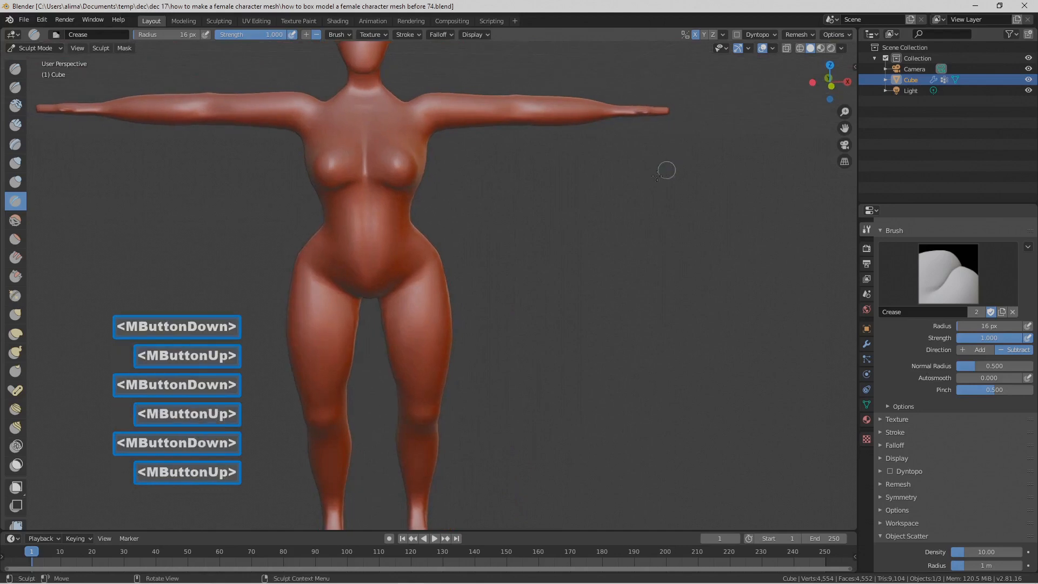
pyautogui.keyDown('shift'); pyautogui.moveTo(577, 225); pyautogui.dragTo(552, 234, button='middle'); pyautogui.keyUp('shift')
pyautogui.moveTo(567, 246); pyautogui.dragTo(563, 250, button='middle')
pyautogui.scroll(2, 564, 250)
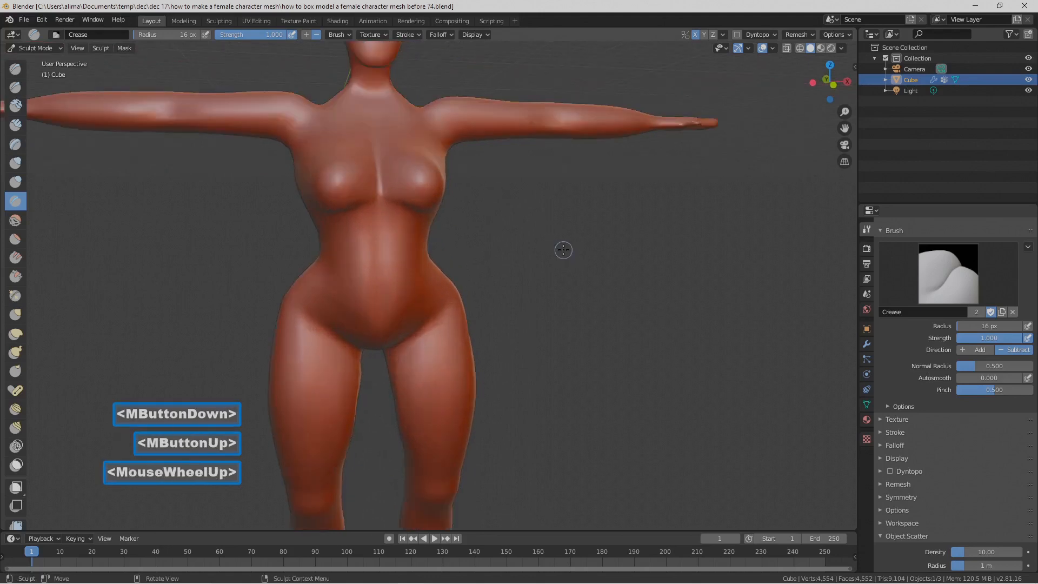
# Step: Reshape the front base of the neck with the Grab brush at a 54 px radius and 0.400 strength
pyautogui.click(16, 314)
pyautogui.press('f')
pyautogui.moveTo(408, 97); pyautogui.dragTo(401, 104)
pyautogui.moveTo(403, 100); pyautogui.dragTo(443, 109)
pyautogui.moveTo(443, 109); pyautogui.dragTo(342, 125, button='middle')
pyautogui.scroll(2, 417, 132)
pyautogui.keyDown('shift'); pyautogui.moveTo(417, 132); pyautogui.dragTo(489, 273, button='middle'); pyautogui.keyUp('shift')
pyautogui.scroll(2, 490, 273)
pyautogui.moveTo(424, 220); pyautogui.dragTo(411, 170, button='middle')
pyautogui.moveTo(412, 171)
pyautogui.mouseDown()
pyautogui.moveTo(384, 186)
pyautogui.moveTo(413, 201)
pyautogui.mouseUp()
pyautogui.moveTo(358, 229); pyautogui.dragTo(384, 253)
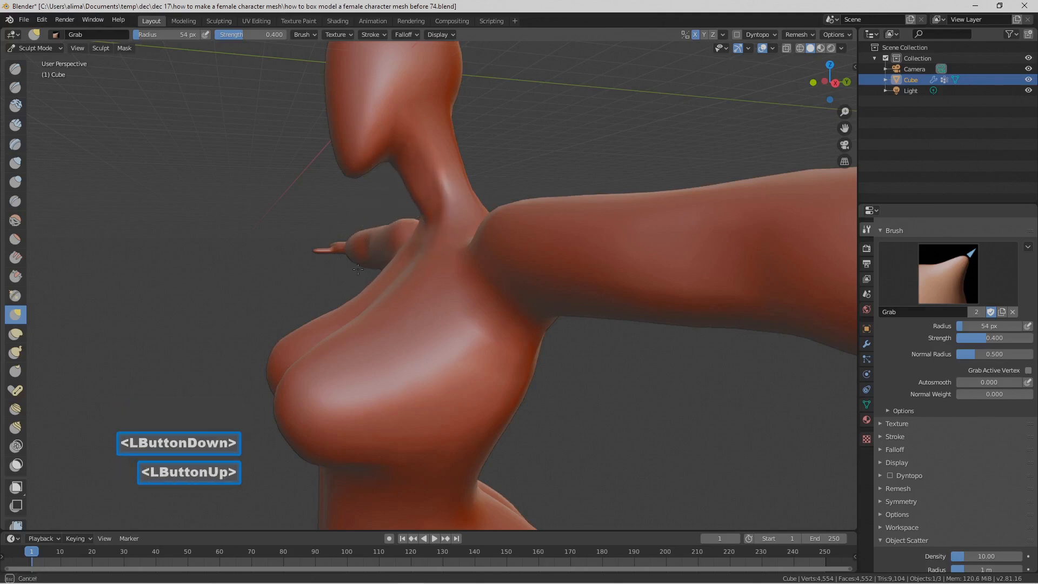
pyautogui.moveTo(429, 221); pyautogui.dragTo(331, 273)
# Step: Pull in a hollow at the base of the throat with the Grab brush at a 54 px radius
pyautogui.moveTo(381, 206)
pyautogui.mouseDown()
pyautogui.moveTo(398, 173)
pyautogui.moveTo(359, 199)
pyautogui.moveTo(394, 167)
pyautogui.moveTo(427, 225)
pyautogui.moveTo(416, 243)
pyautogui.mouseUp()
pyautogui.scroll(-2, 447, 243)
pyautogui.moveTo(447, 243)
pyautogui.mouseDown(button='middle')
pyautogui.moveTo(397, 265)
pyautogui.moveTo(417, 227)
pyautogui.mouseUp(button='middle')
pyautogui.scroll(2, 416, 222)
pyautogui.click(411, 213)
pyautogui.click(404, 205)
pyautogui.moveTo(404, 205)
pyautogui.mouseDown()
pyautogui.moveTo(387, 200)
pyautogui.moveTo(400, 165)
pyautogui.moveTo(435, 204)
pyautogui.mouseUp()
pyautogui.scroll(-2, 454, 225)
pyautogui.moveTo(454, 224); pyautogui.dragTo(551, 221, button='middle')
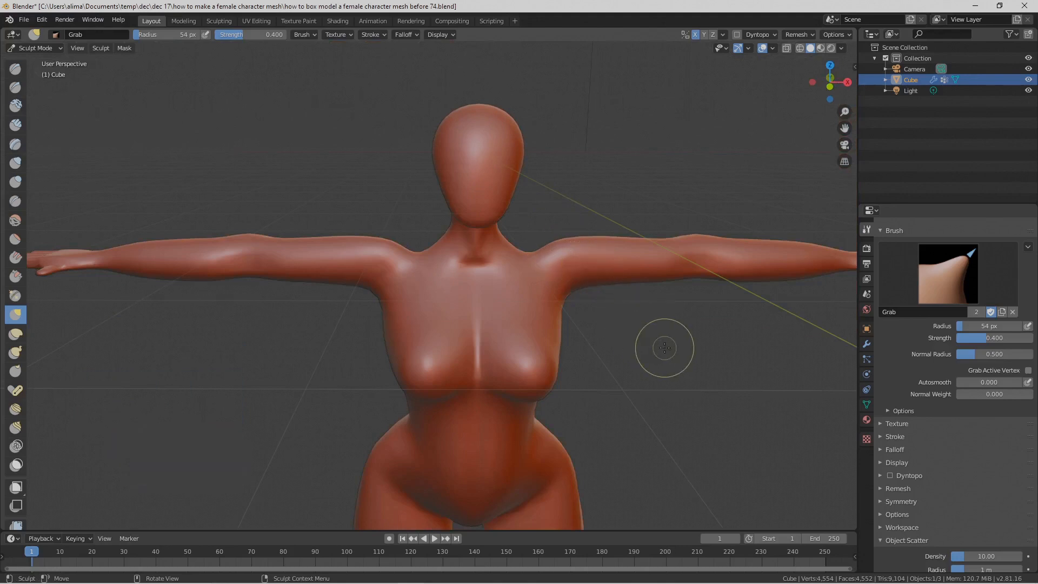
# Step: Check the figure from the front and the side and save the file as version 75
pyautogui.press('Pause')
pyautogui.scroll(-2, 723, 359)
pyautogui.moveTo(723, 359); pyautogui.dragTo(572, 219, button='middle')
pyautogui.scroll(-1, 572, 219)
pyautogui.scroll(-1, 568, 294)
pyautogui.moveTo(544, 296); pyautogui.dragTo(498, 348, button='middle')
pyautogui.scroll(1, 498, 348)
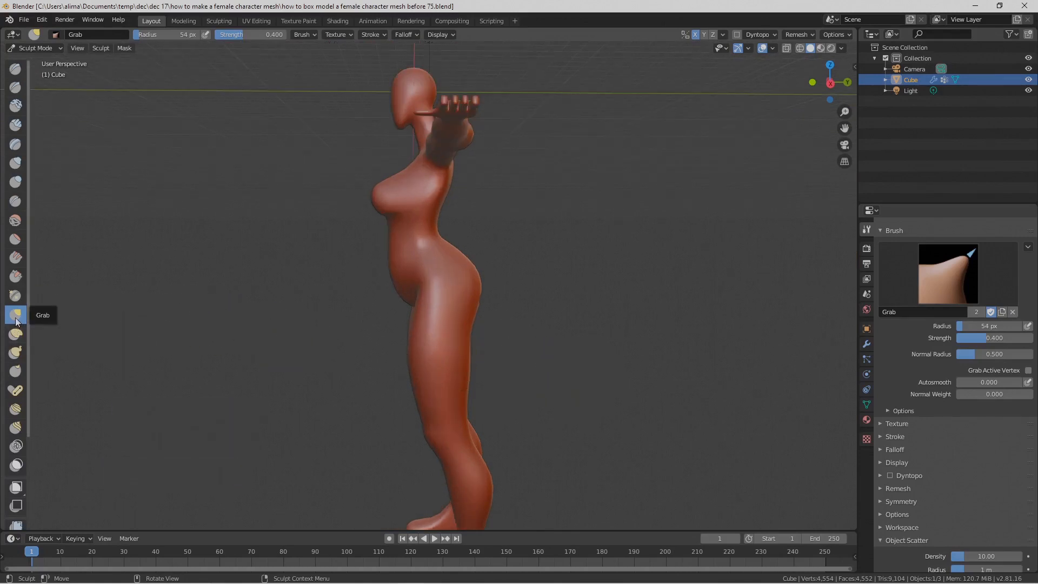
# Step: Refine the side profile of the lower back and belly with the Grab brush at a 124 px radius
pyautogui.press('f')
pyautogui.click(278, 325)
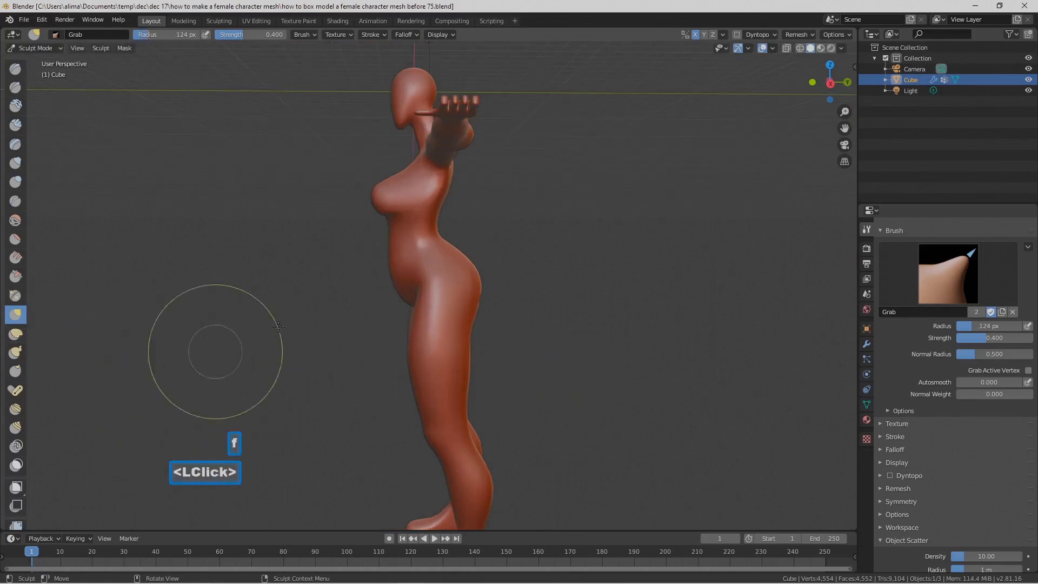
pyautogui.moveTo(443, 254); pyautogui.dragTo(437, 277)
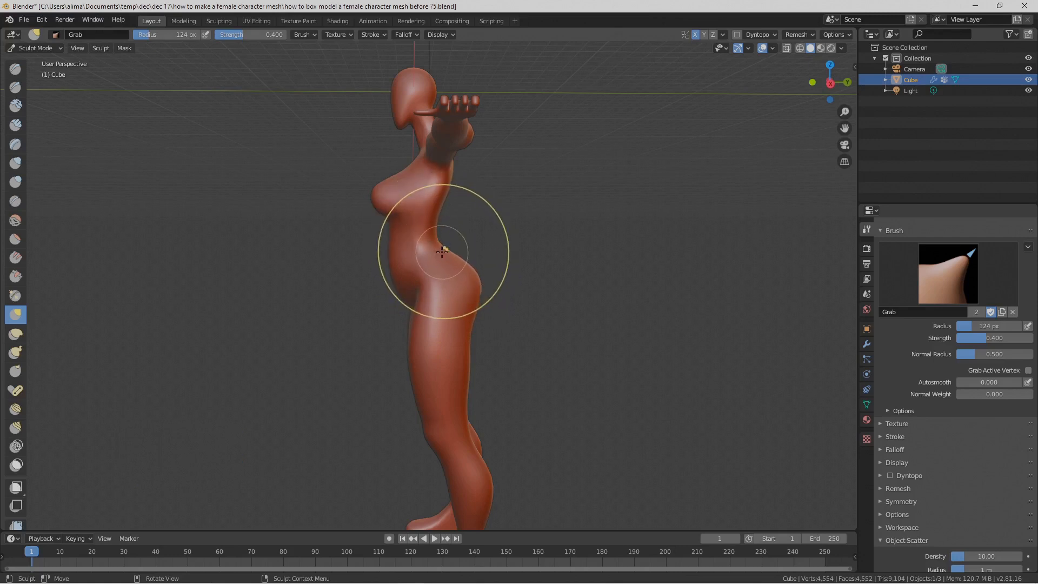
pyautogui.moveTo(440, 250)
pyautogui.mouseDown(button='middle')
pyautogui.moveTo(429, 295)
pyautogui.moveTo(575, 308)
pyautogui.moveTo(562, 297)
pyautogui.mouseUp(button='middle')
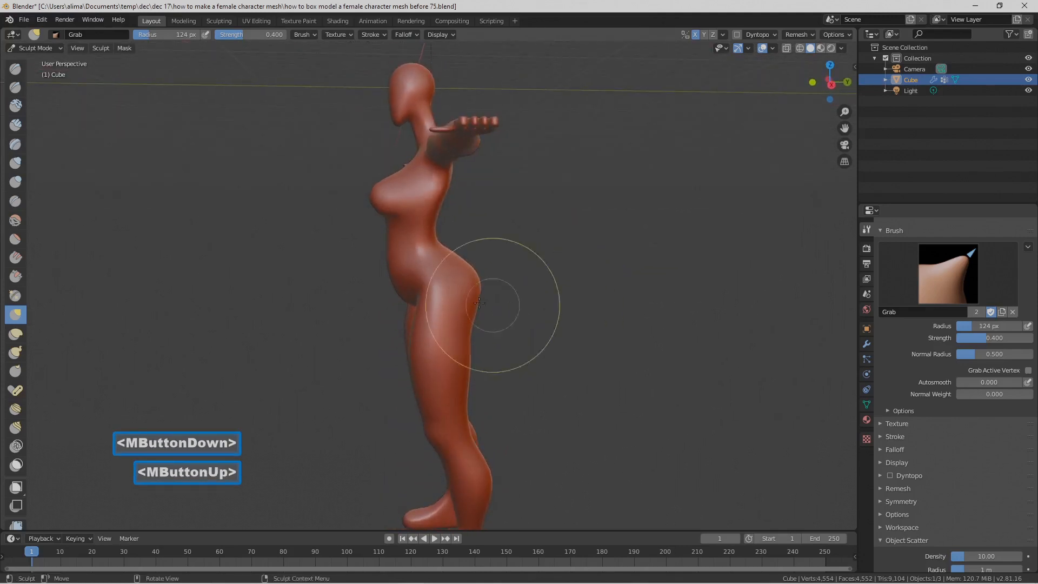
pyautogui.moveTo(401, 292); pyautogui.dragTo(428, 280)
pyautogui.moveTo(429, 281); pyautogui.dragTo(556, 278, button='middle')
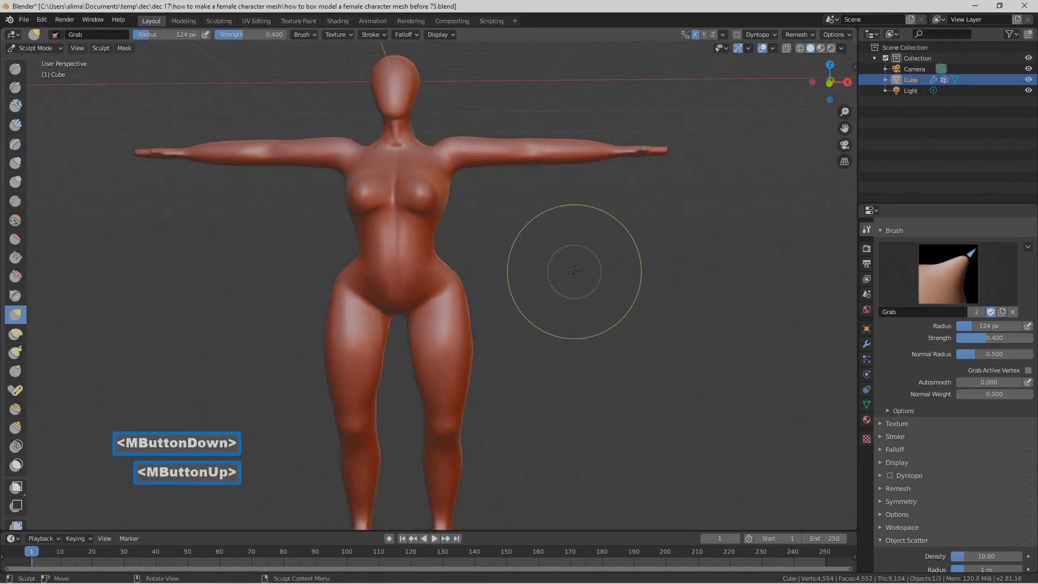
# Step: Soften the throat hollow and refine the upper torso's outline with the Grab brush at a 124 px radius
pyautogui.scroll(1, 562, 285)
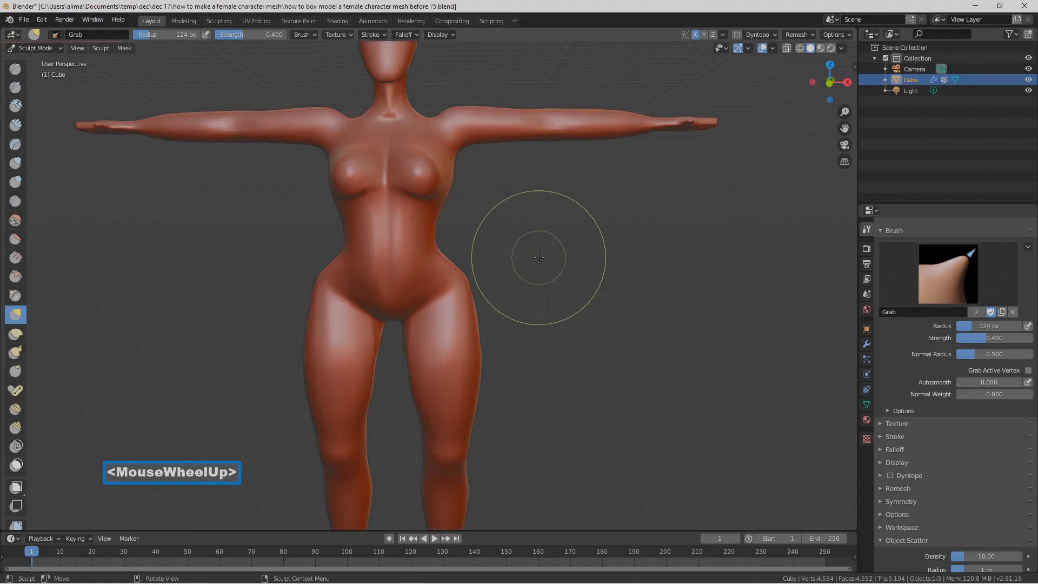
pyautogui.scroll(1, 539, 258)
pyautogui.keyDown('shift'); pyautogui.moveTo(518, 215); pyautogui.dragTo(565, 313, button='middle'); pyautogui.keyUp('shift')
pyautogui.scroll(2, 566, 313)
pyautogui.keyDown('shift'); pyautogui.click(417, 131); pyautogui.keyUp('shift')
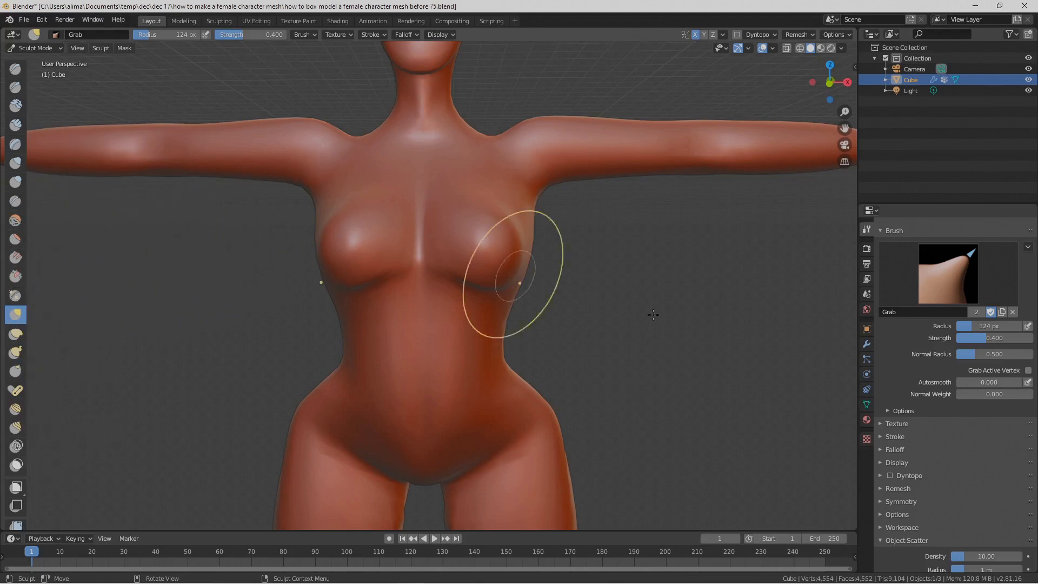
pyautogui.moveTo(687, 341); pyautogui.dragTo(650, 340, button='middle')
pyautogui.scroll(-6, 621, 331)
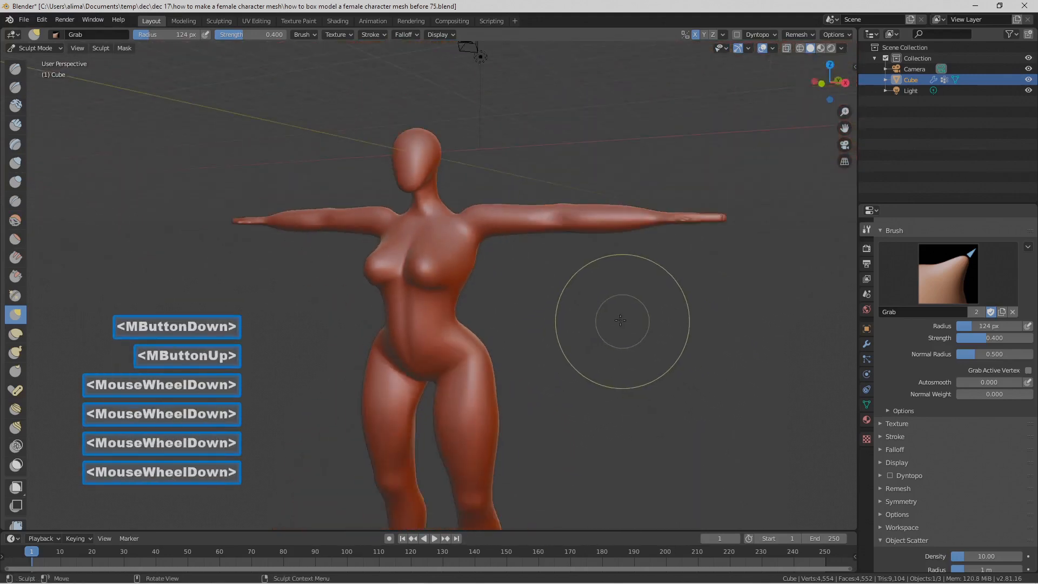
pyautogui.moveTo(591, 308); pyautogui.dragTo(583, 271, button='middle')
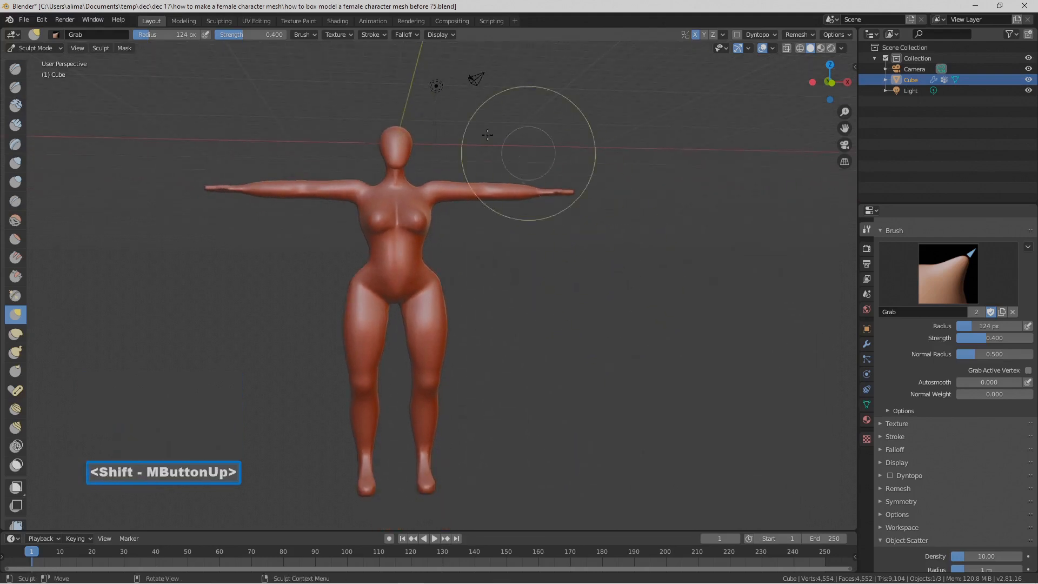
# Step: Switch the body to Object Mode and display its modifier settings
pyautogui.click(62, 48)
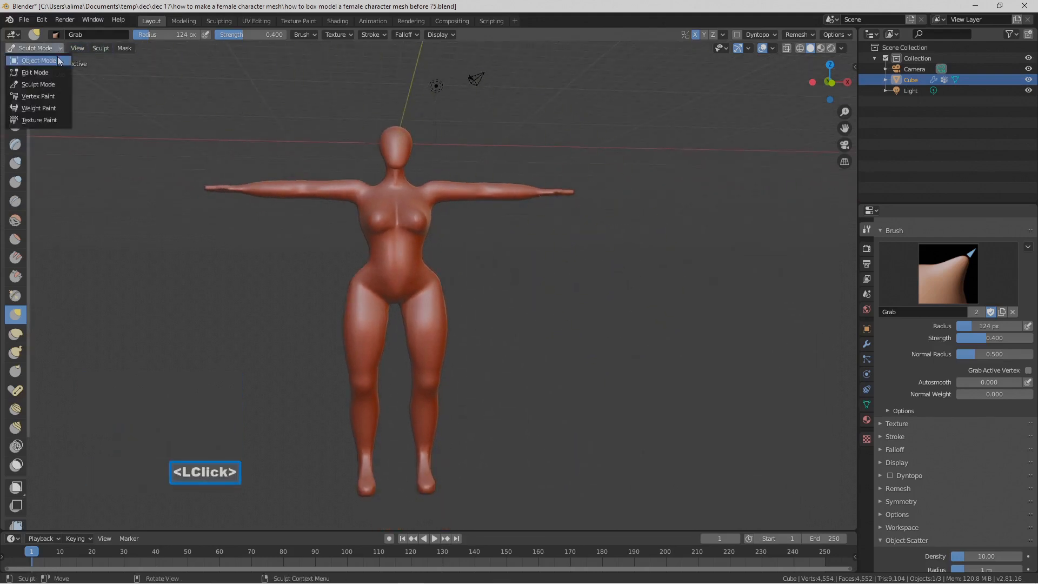
pyautogui.click(58, 56)
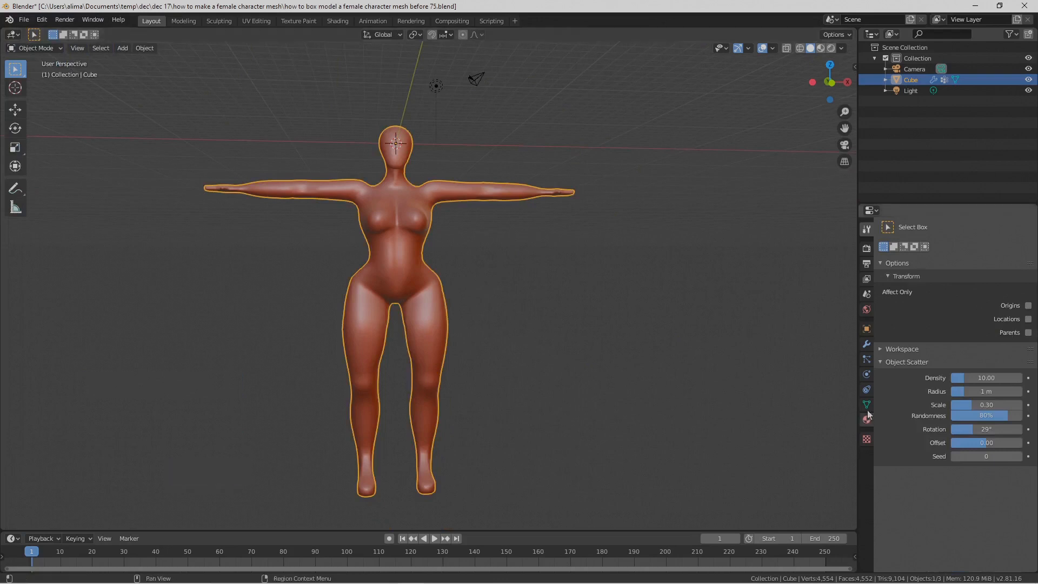
pyautogui.click(866, 344)
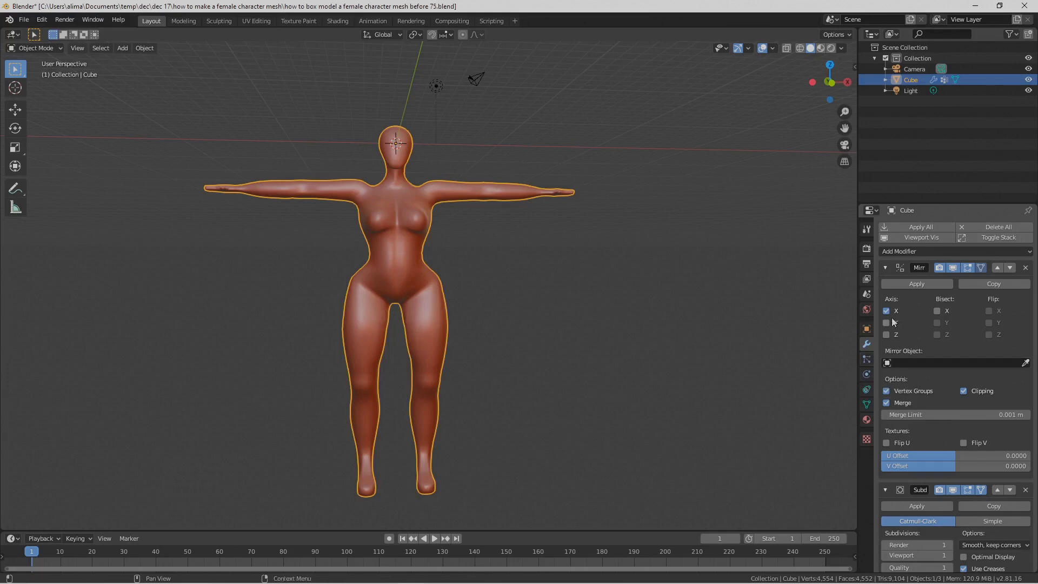
pyautogui.moveTo(762, 360)
pyautogui.mouseDown(button='middle')
pyautogui.moveTo(585, 350)
pyautogui.moveTo(760, 379)
pyautogui.mouseUp(button='middle')
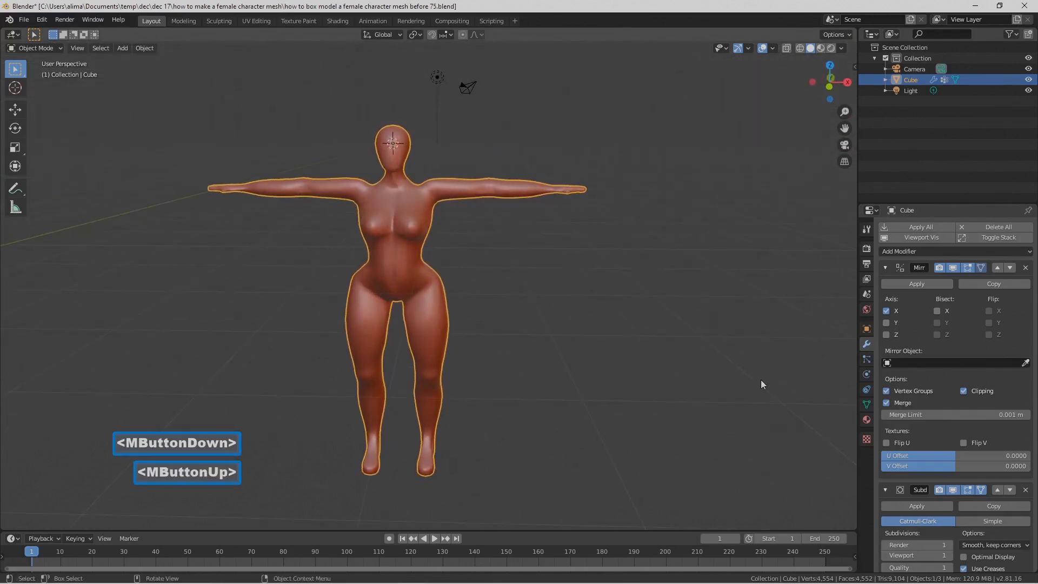
pyautogui.scroll(1, 745, 388)
pyautogui.scroll(1, 744, 388)
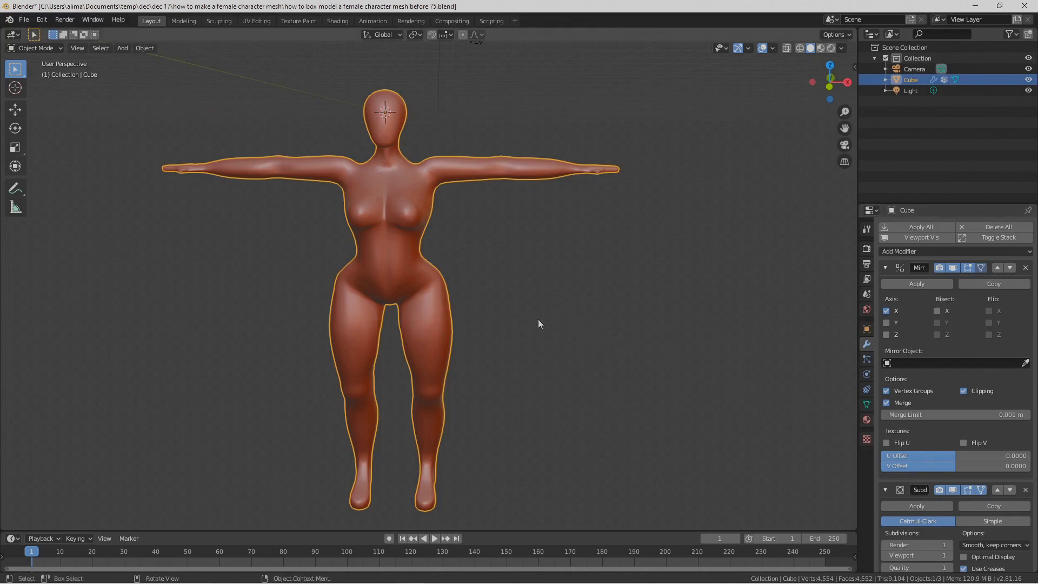
# Step: Store an in-place duplicate of the body in a new, hidden collection named Collection 2
pyautogui.hotkey('shift', 'd')
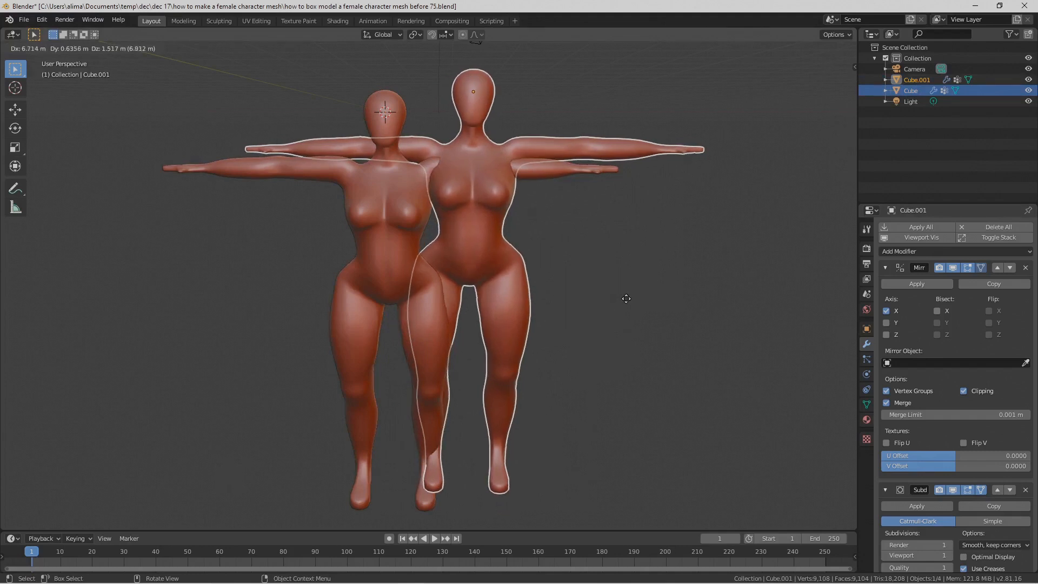
pyautogui.rightClick(626, 299)
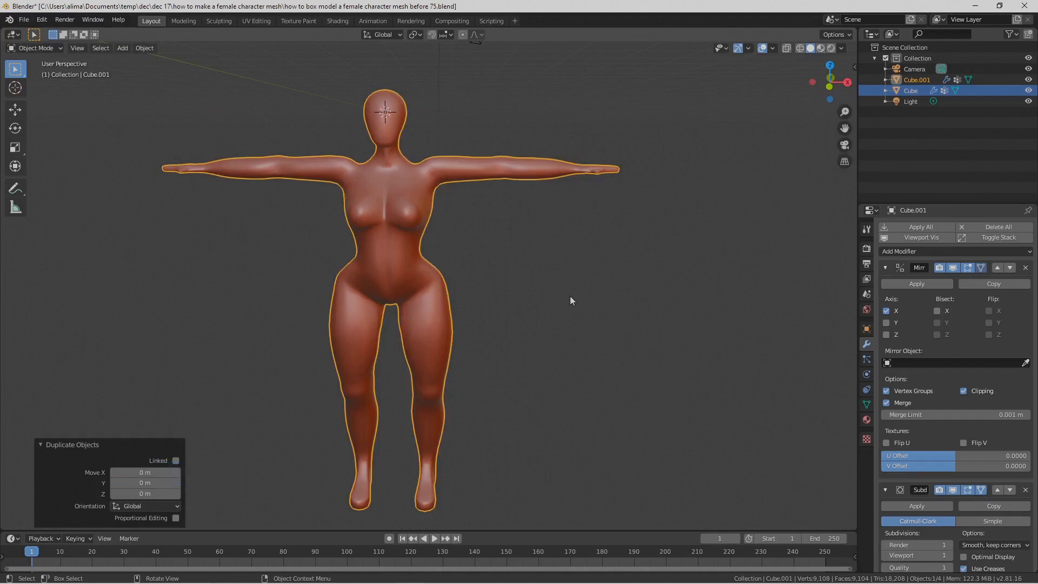
pyautogui.press('m')
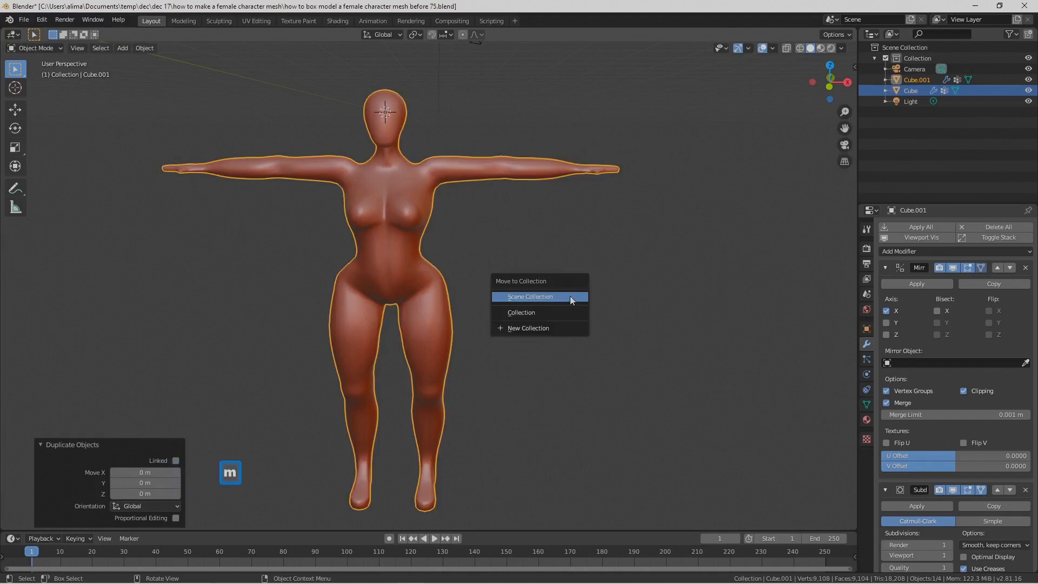
pyautogui.click(573, 328)
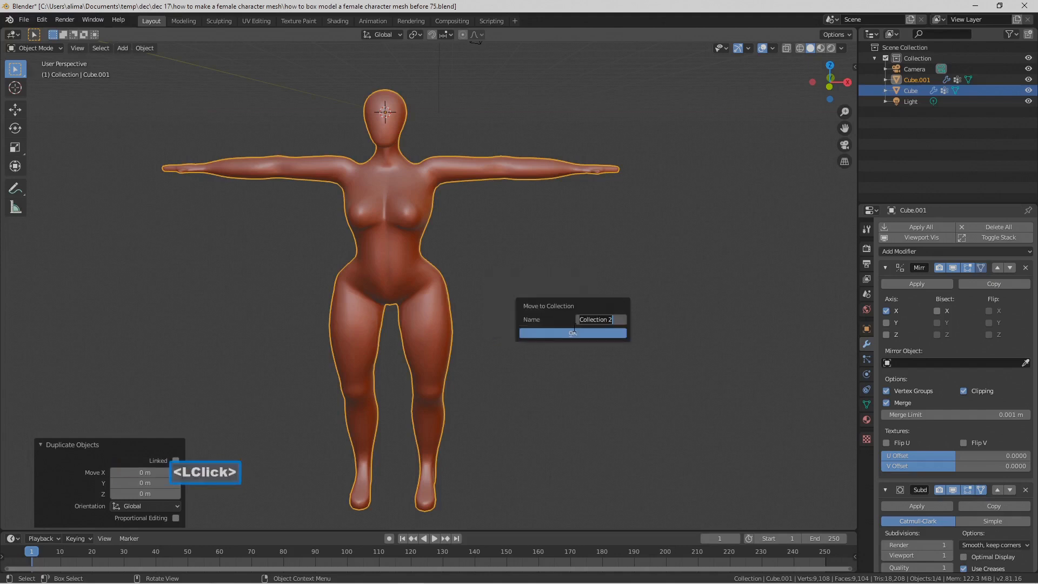
pyautogui.click(593, 334)
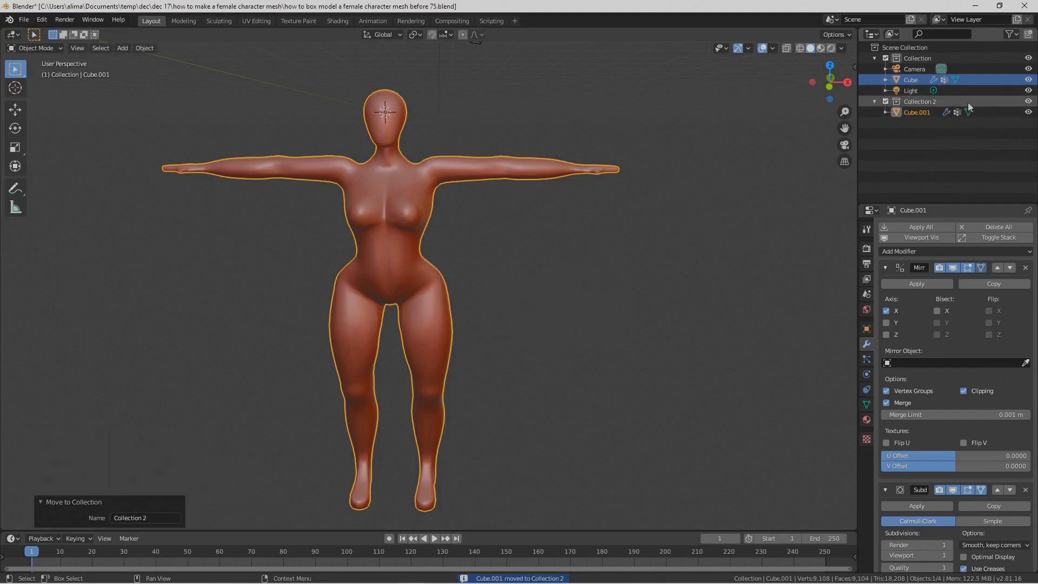
pyautogui.click(1028, 101)
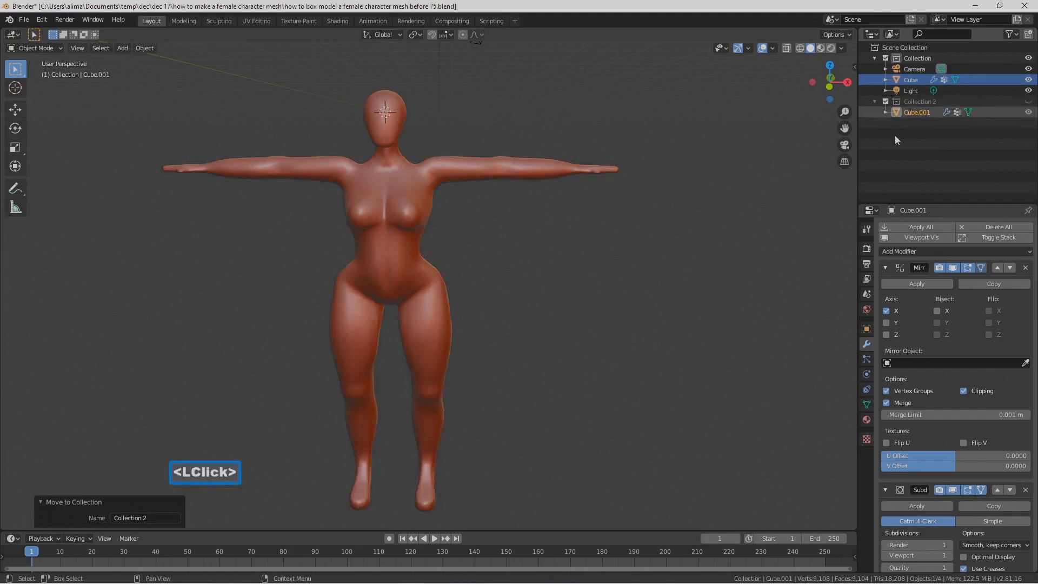
# Step: Apply all modifiers on the original body mesh and inspect its topology in Edit Mode
pyautogui.click(444, 298)
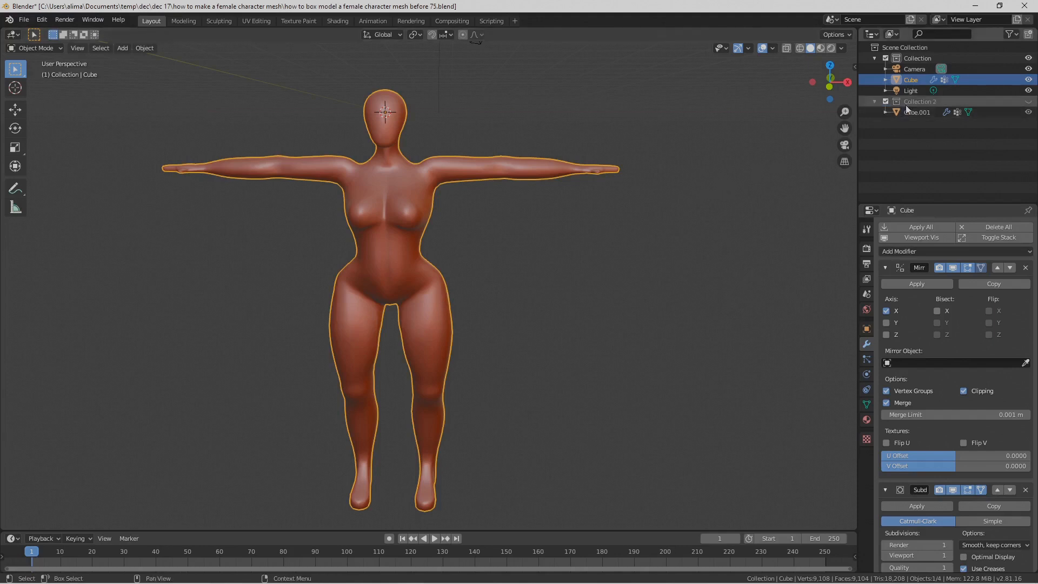
pyautogui.click(939, 227)
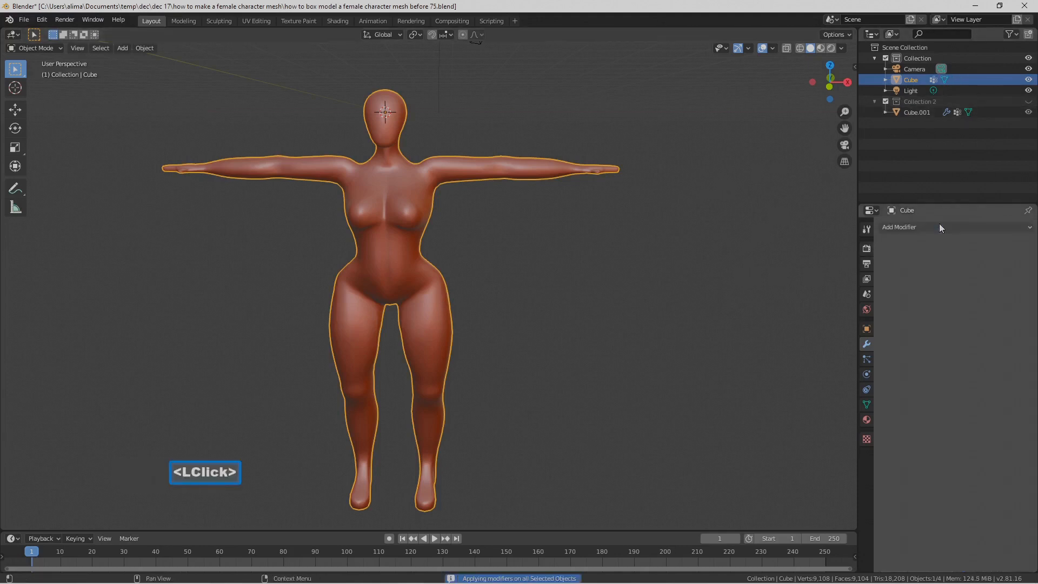
pyautogui.click(51, 49)
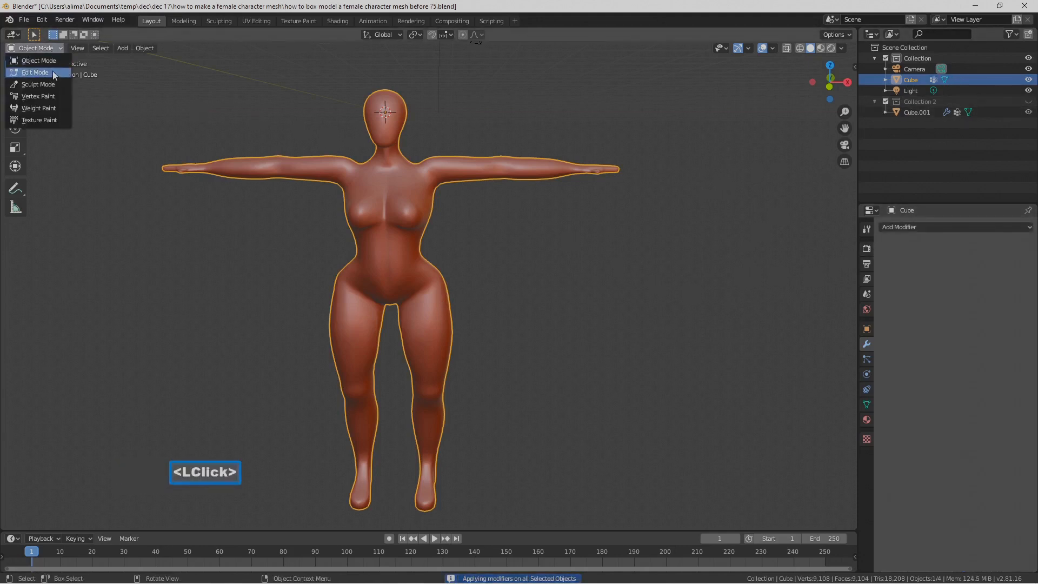
pyautogui.click(53, 70)
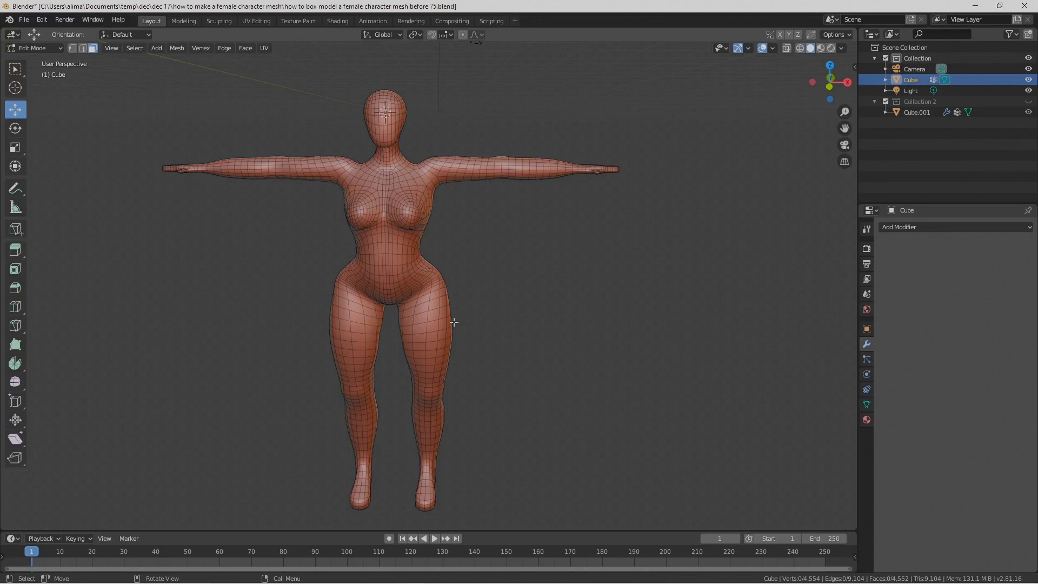
pyautogui.moveTo(597, 324); pyautogui.dragTo(613, 345, button='middle')
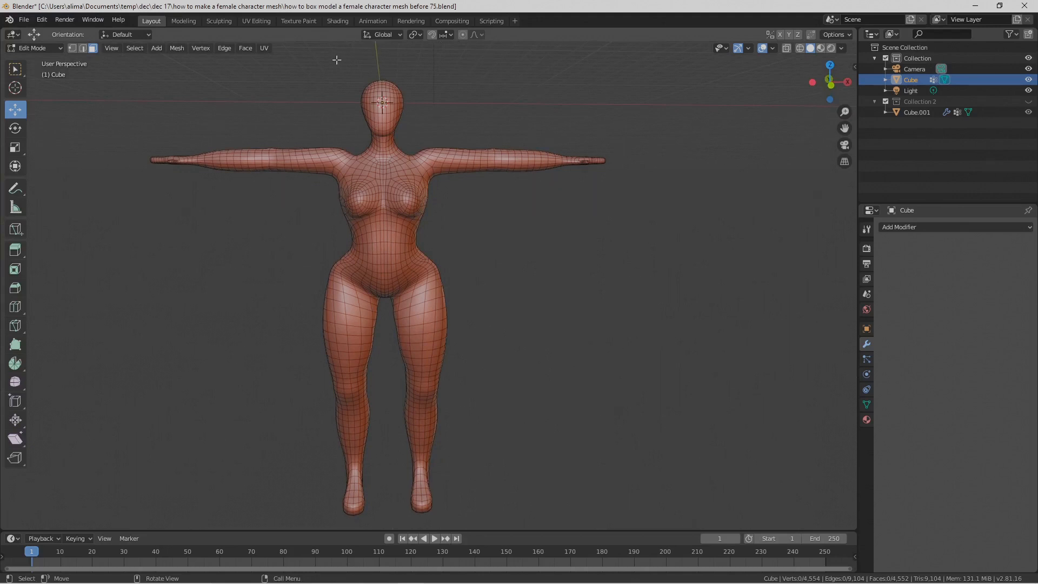
# Step: Return to Object Mode and add a Smooth modifier to the original body mesh
pyautogui.click(60, 49)
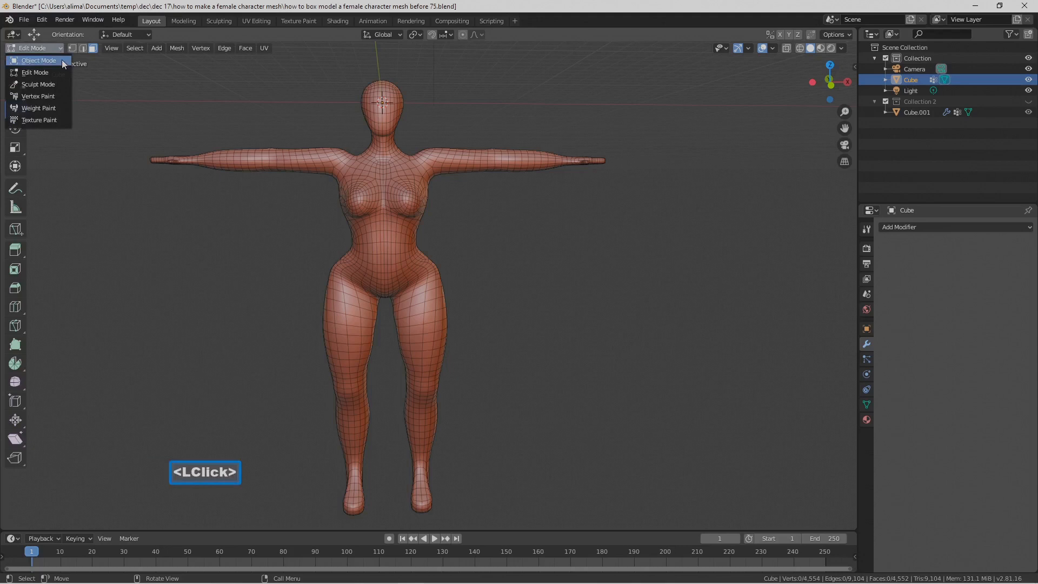
pyautogui.click(62, 59)
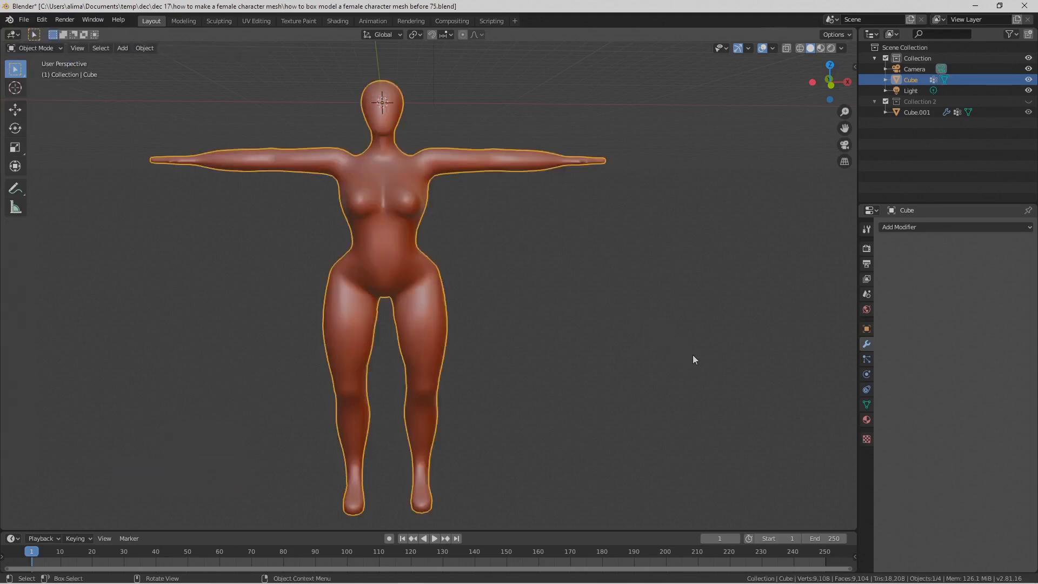
pyautogui.press('Pause')
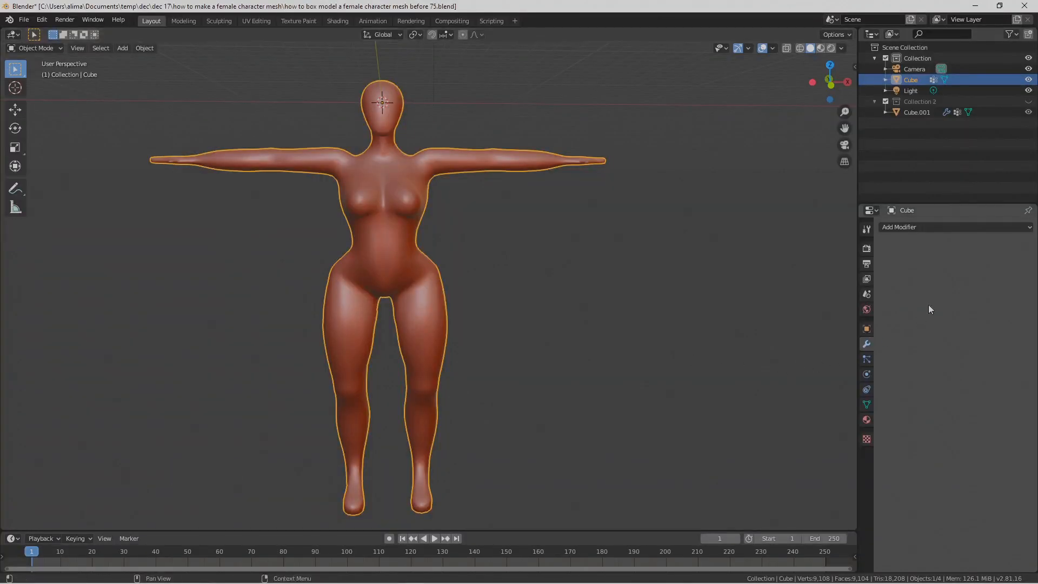
pyautogui.click(1004, 228)
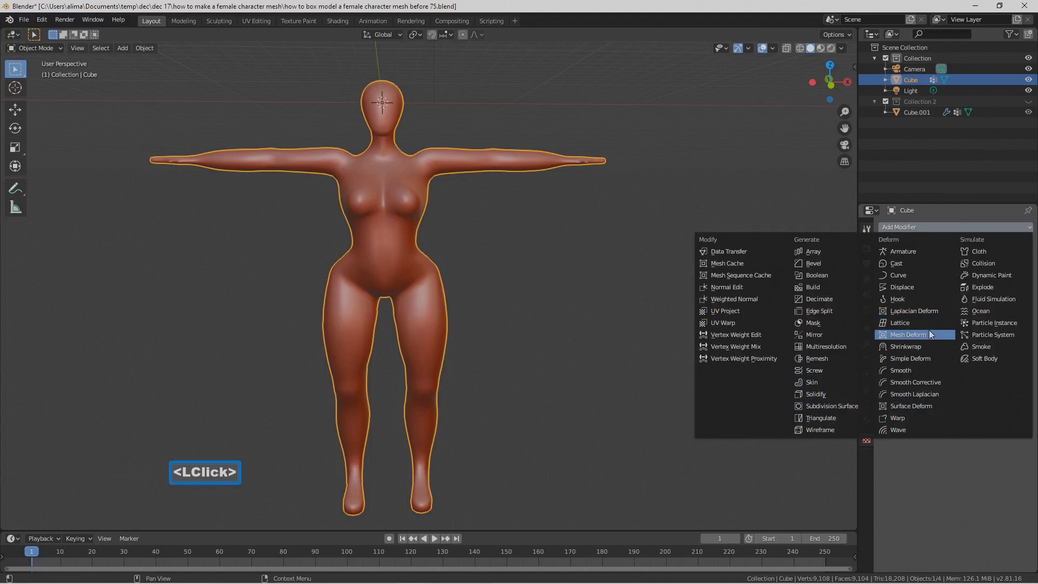
pyautogui.click(938, 370)
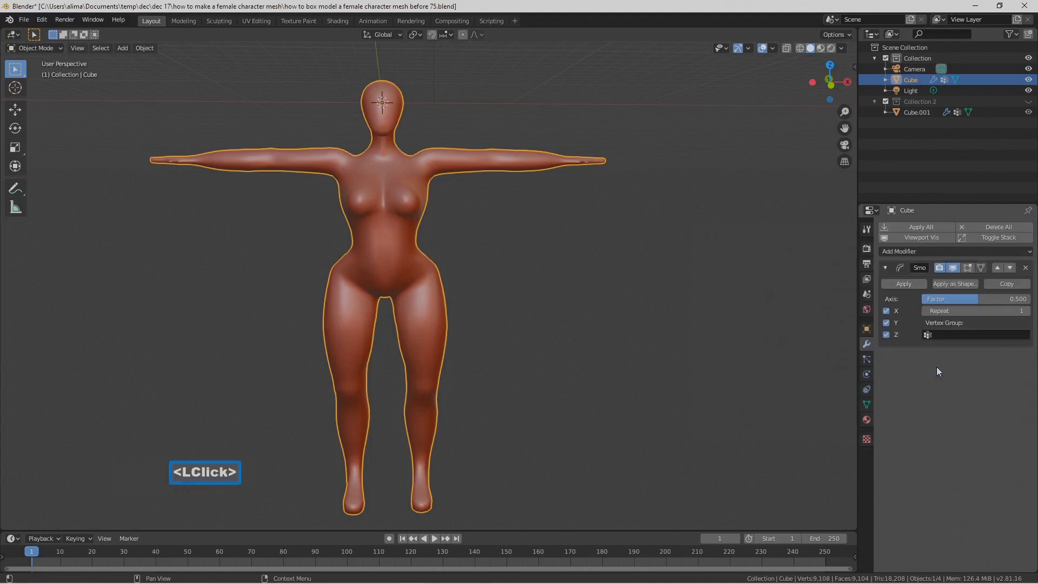
# Step: Set the Smooth modifier's Factor to 1.000 and its Repeat count to 3
pyautogui.moveTo(963, 297); pyautogui.dragTo(910, 295)
pyautogui.click(963, 298)
pyautogui.press('BackSpace')
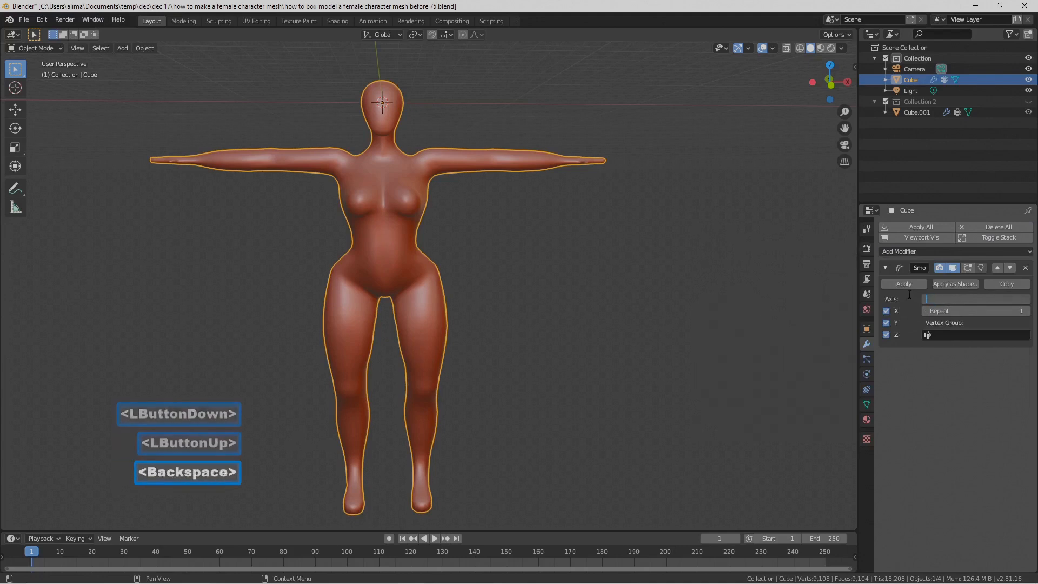
pyautogui.write('1')
pyautogui.press('Return')
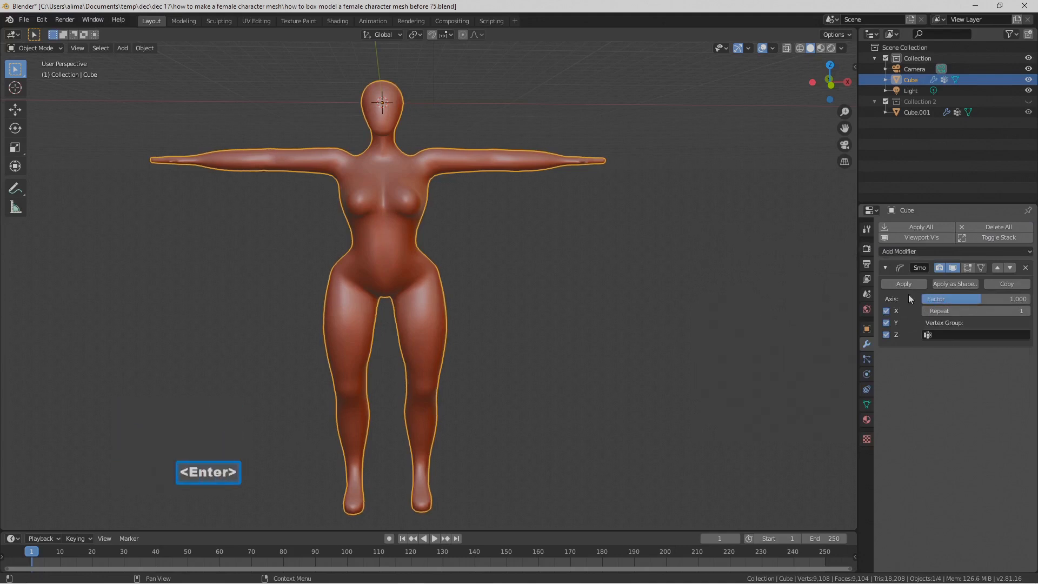
pyautogui.doubleClick(1026, 311)
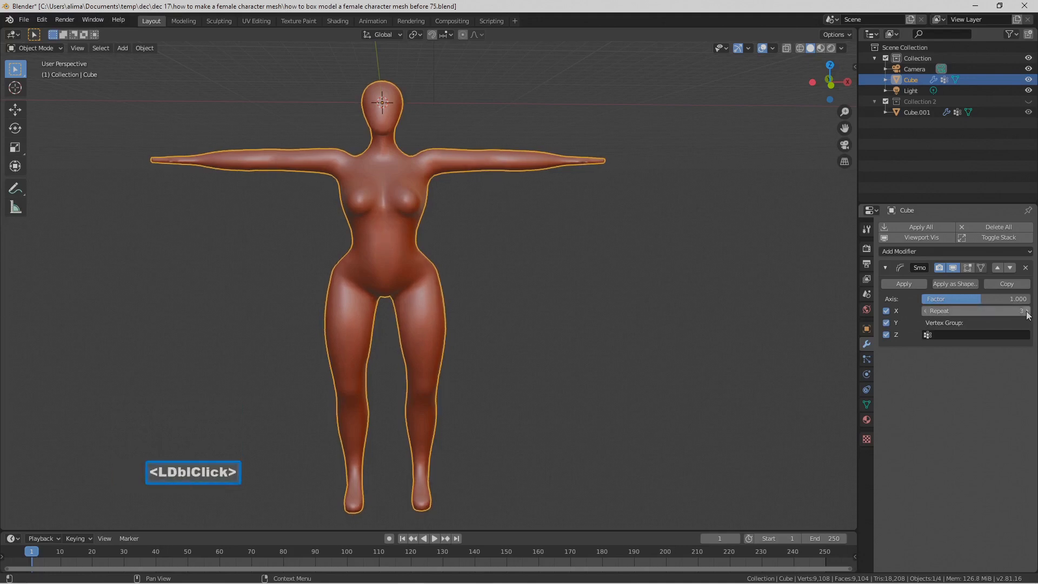
# Step: Enable the Smooth modifier's edit mode and on-cage display and set its Repeat count to 4
pyautogui.moveTo(478, 242); pyautogui.dragTo(648, 266, button='middle')
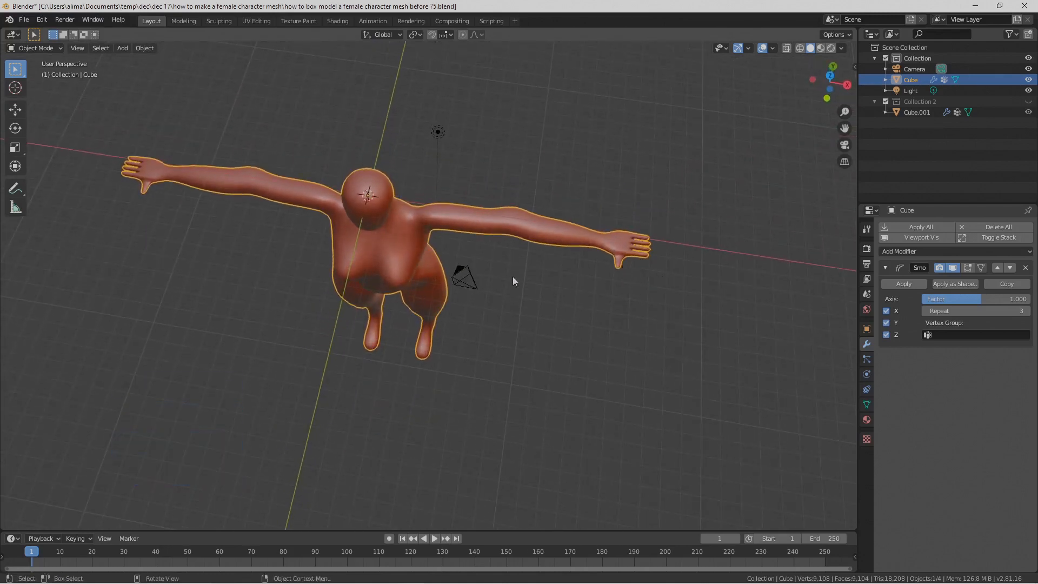
pyautogui.click(966, 268)
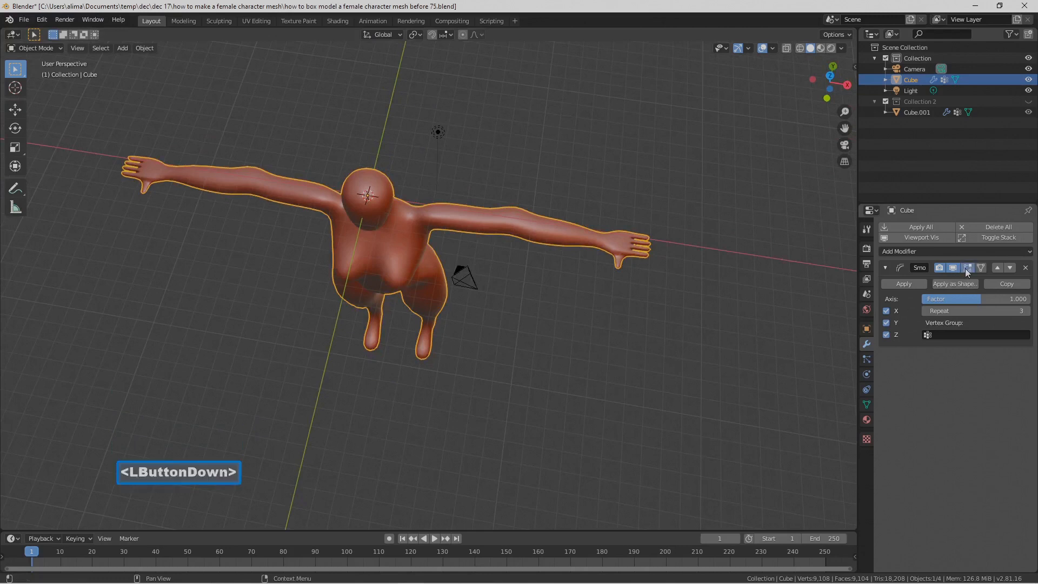
pyautogui.click(980, 268)
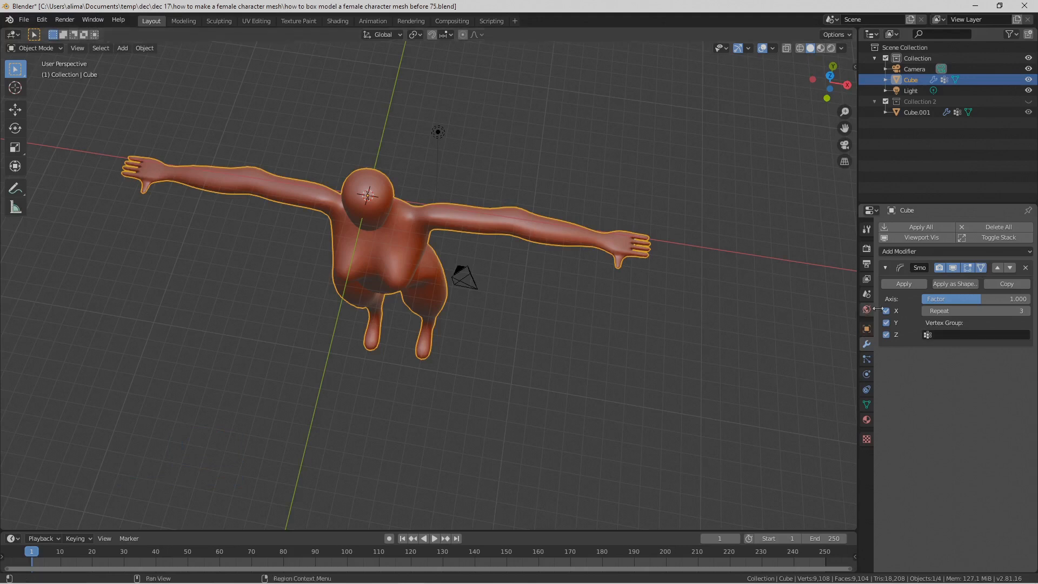
pyautogui.click(1027, 311)
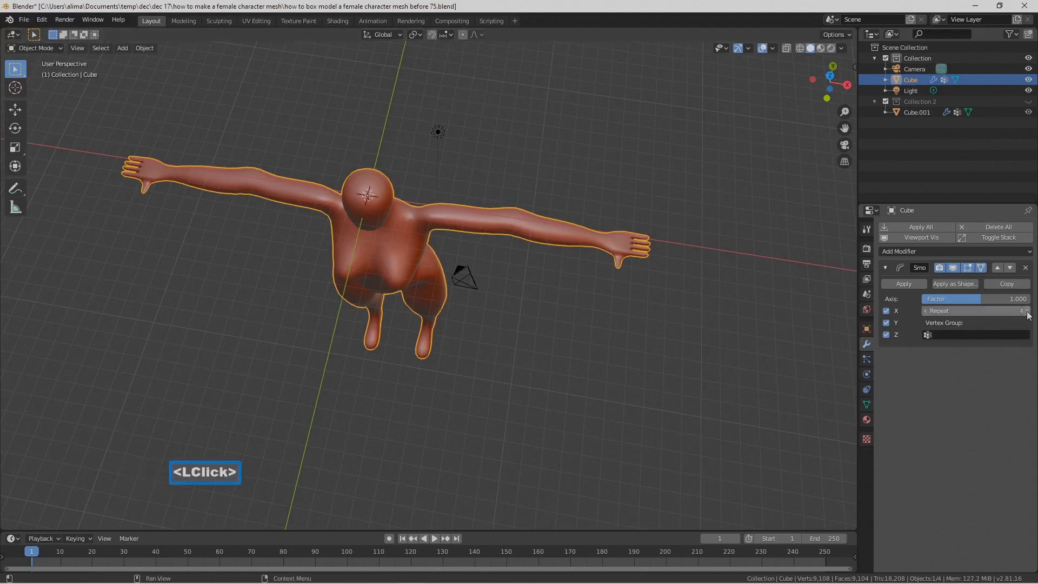
pyautogui.scroll(2, 621, 283)
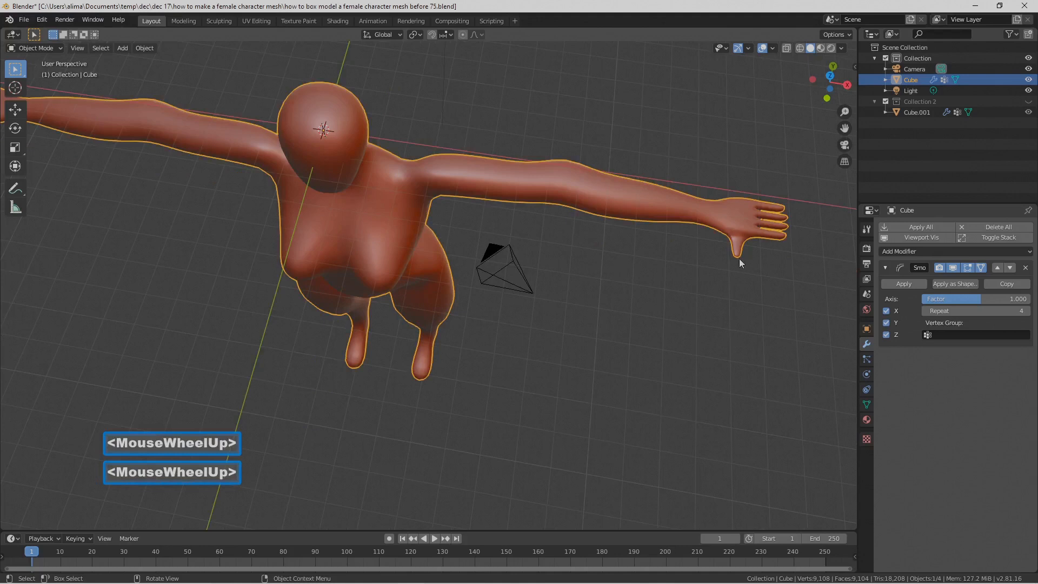
# Step: Limit the Smooth modifier to the main body vertex group and check the hands and full figure
pyautogui.click(929, 334)
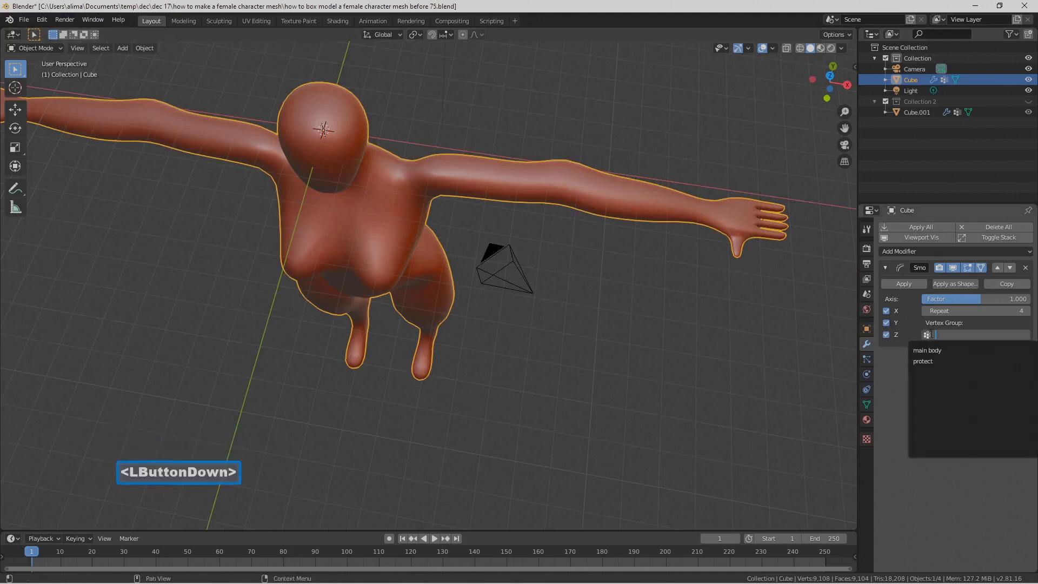
pyautogui.click(943, 350)
pyautogui.moveTo(538, 346); pyautogui.dragTo(555, 287, button='middle')
pyautogui.scroll(-2, 439, 174)
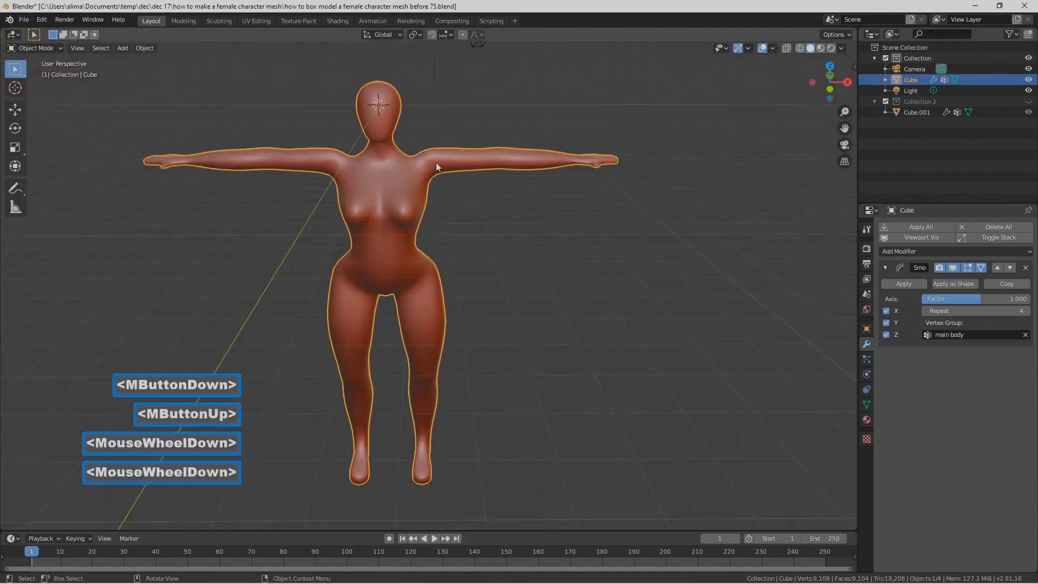
pyautogui.moveTo(505, 403); pyautogui.dragTo(537, 387, button='middle')
# Step: Reduce the Smooth modifier's Repeat count to 2 and compare the body with its viewport display off and on
pyautogui.click(953, 268)
pyautogui.click(954, 267)
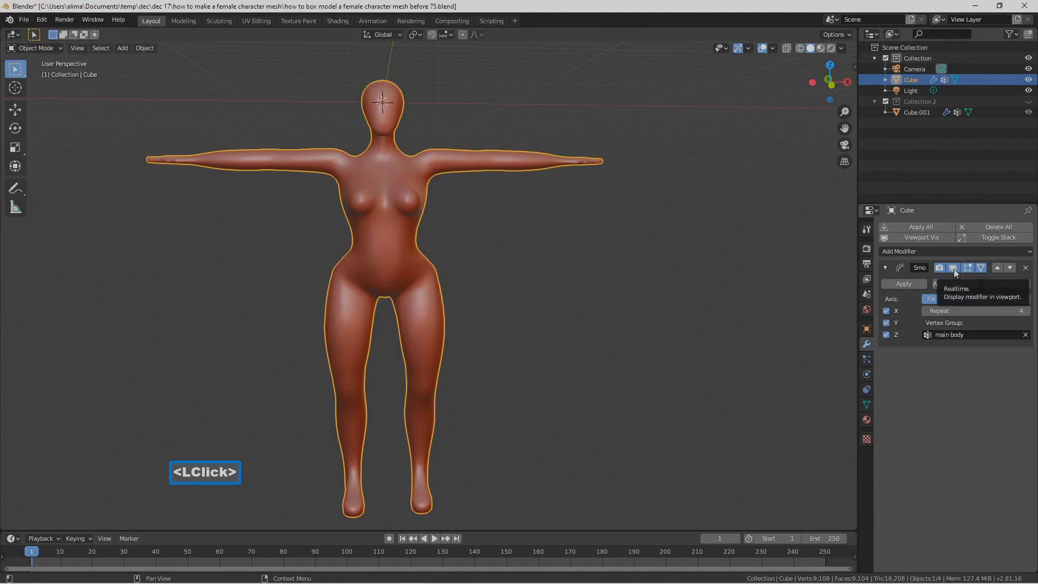
pyautogui.click(925, 311)
pyautogui.click(926, 311)
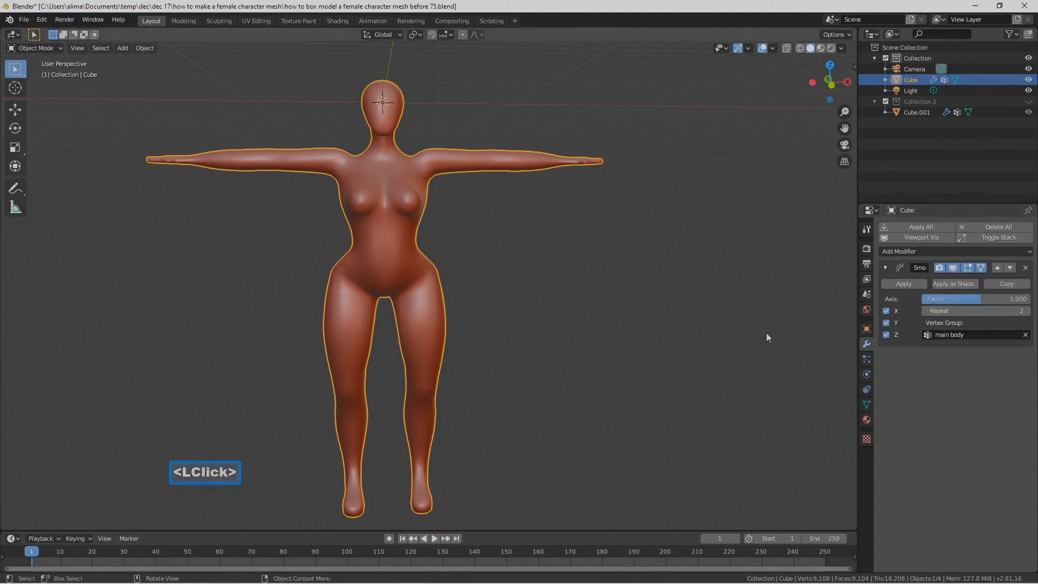
pyautogui.moveTo(767, 333); pyautogui.dragTo(676, 308, button='middle')
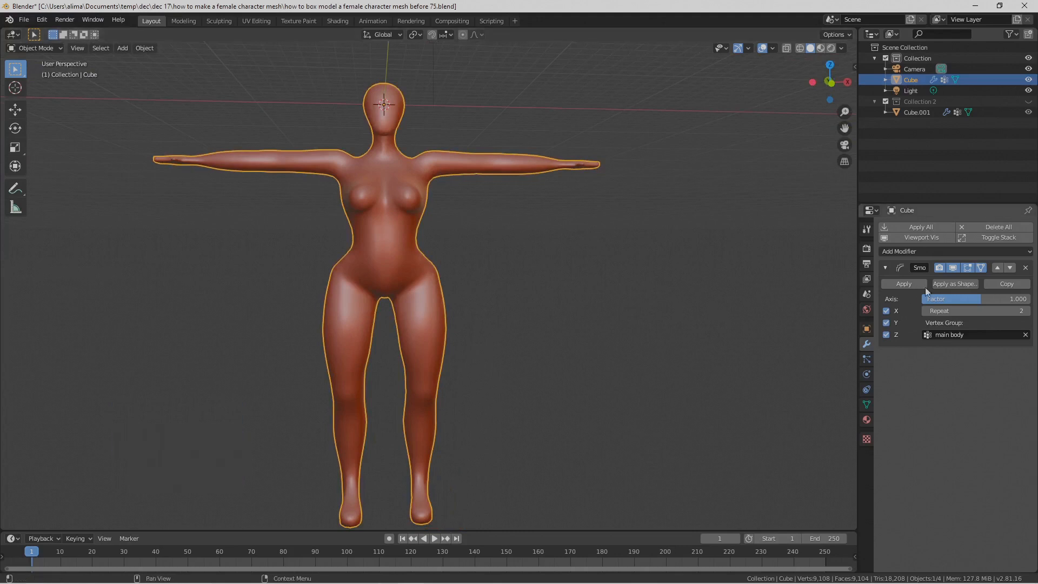
pyautogui.click(952, 267)
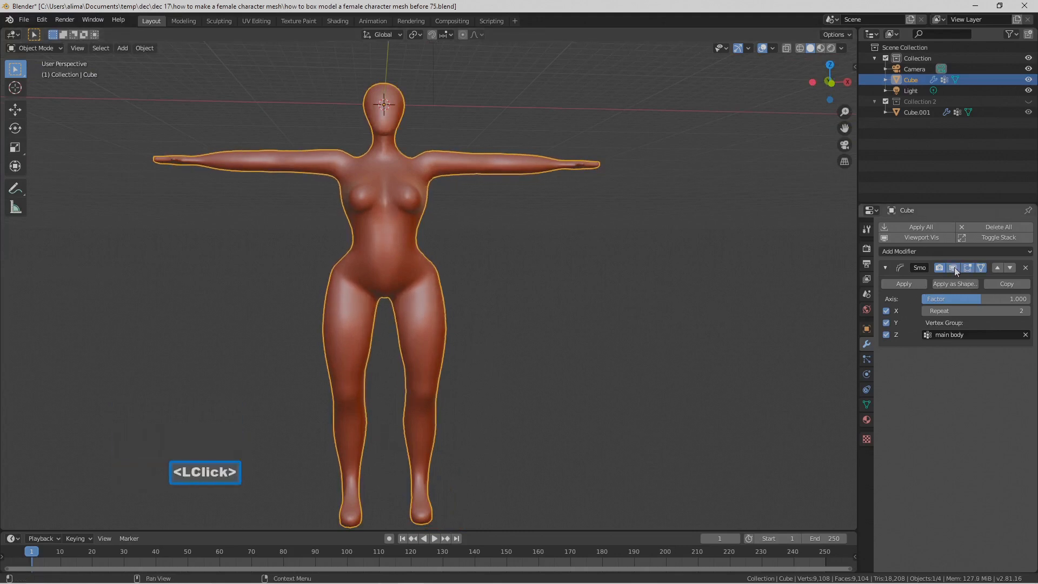
pyautogui.click(954, 267)
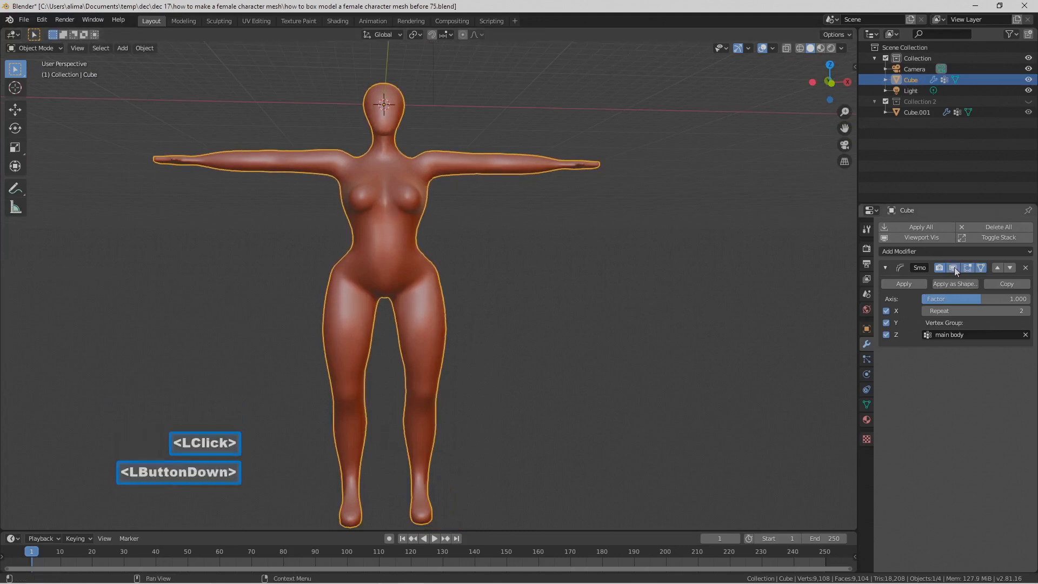
# Step: Set the Smooth modifier's Repeat count to 1 and toggle its viewport display to judge the smoothing
pyautogui.click(926, 311)
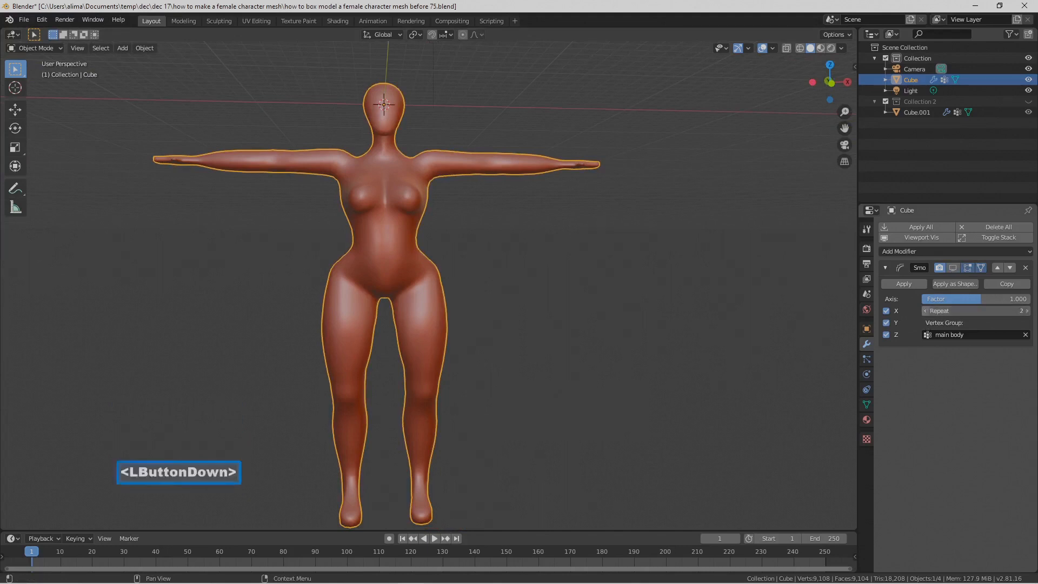
pyautogui.click(952, 267)
pyautogui.click(952, 267)
pyautogui.click(951, 267)
pyautogui.moveTo(816, 309); pyautogui.dragTo(762, 315, button='middle')
pyautogui.moveTo(667, 290); pyautogui.dragTo(716, 289, button='middle')
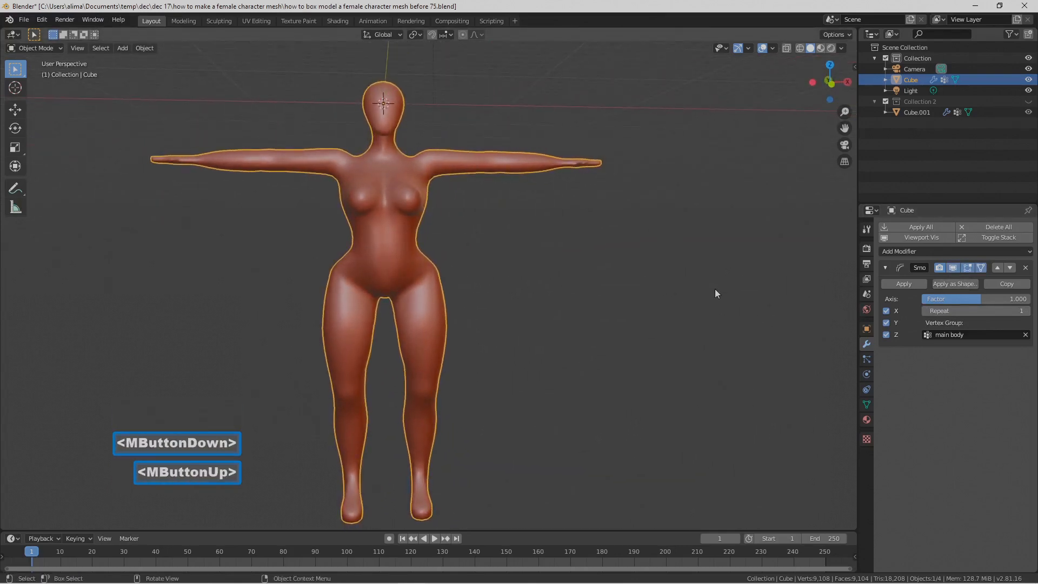
# Step: Apply the Smooth modifier to the body mesh and save the file as the next version, numbered 76
pyautogui.click(916, 286)
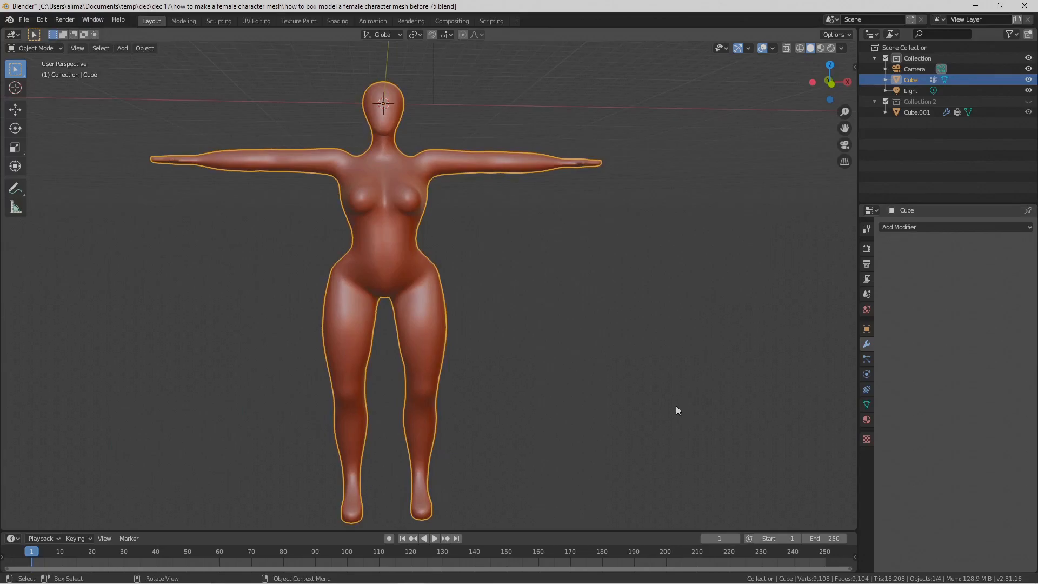
pyautogui.press('Pause')
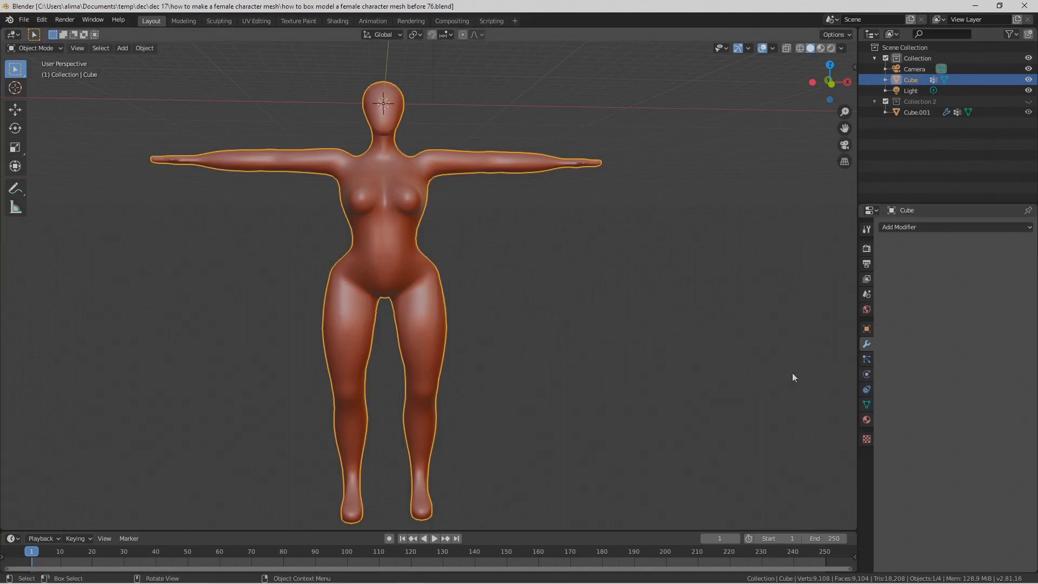
# Step: Add a Basis shape key and a second shape key to the body mesh, and pin the second one
pyautogui.click(867, 404)
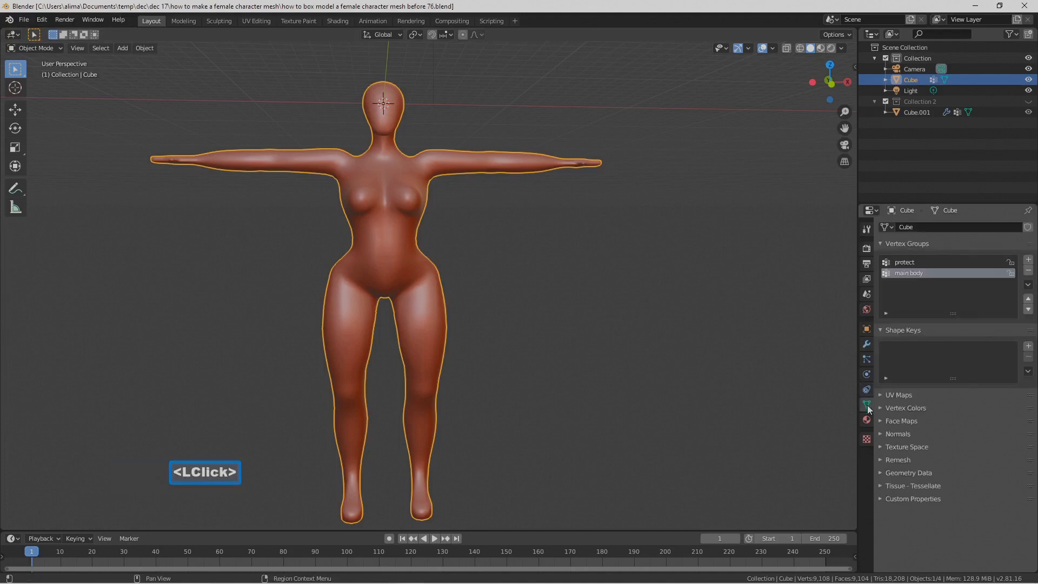
pyautogui.click(1028, 346)
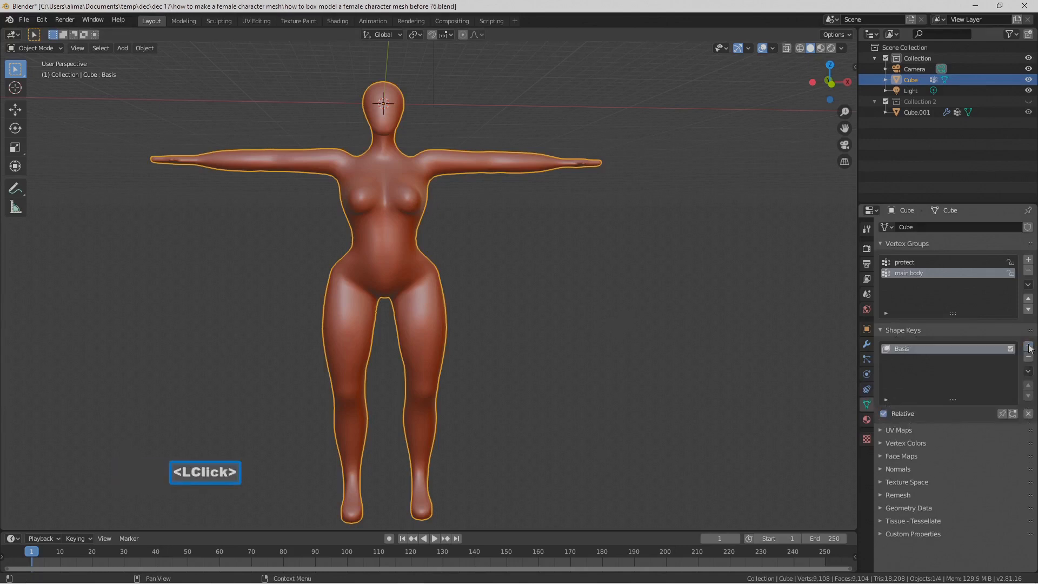
pyautogui.click(1029, 346)
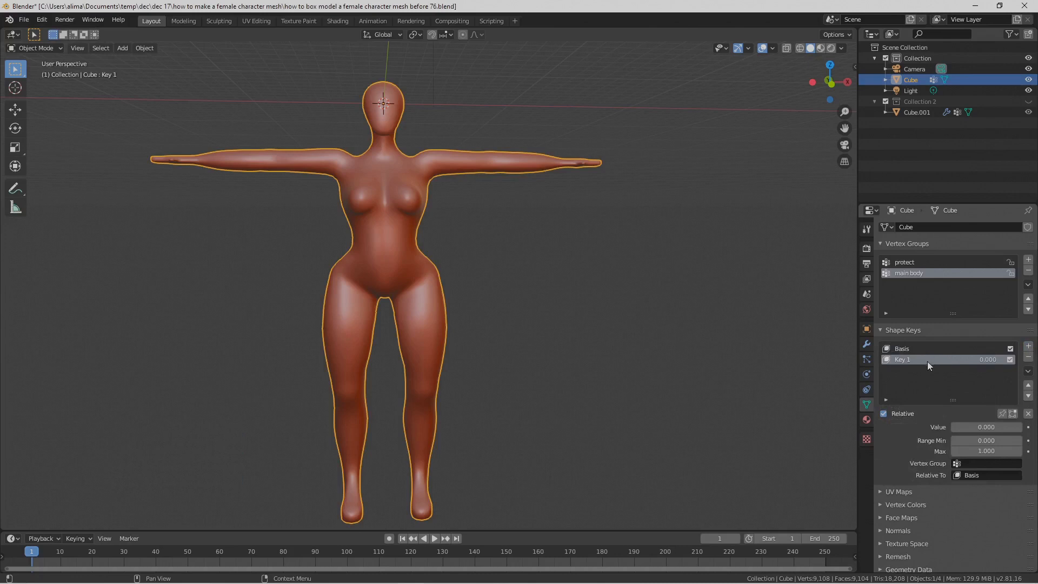
pyautogui.click(1002, 413)
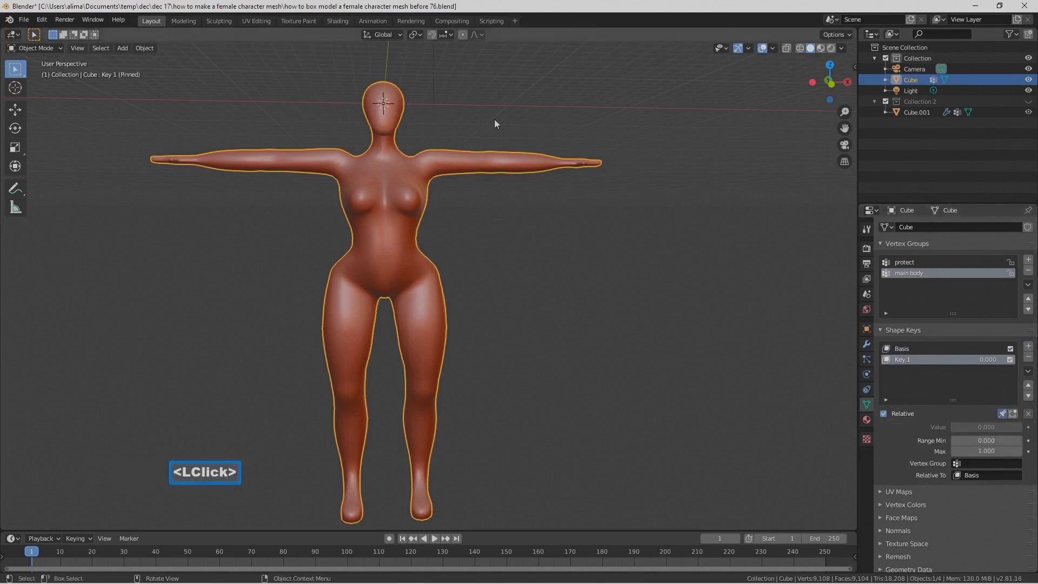
# Step: In Sculpt Mode, reshape the hips and lower the crotch on the pinned shape key with the Grab brush
pyautogui.click(55, 50)
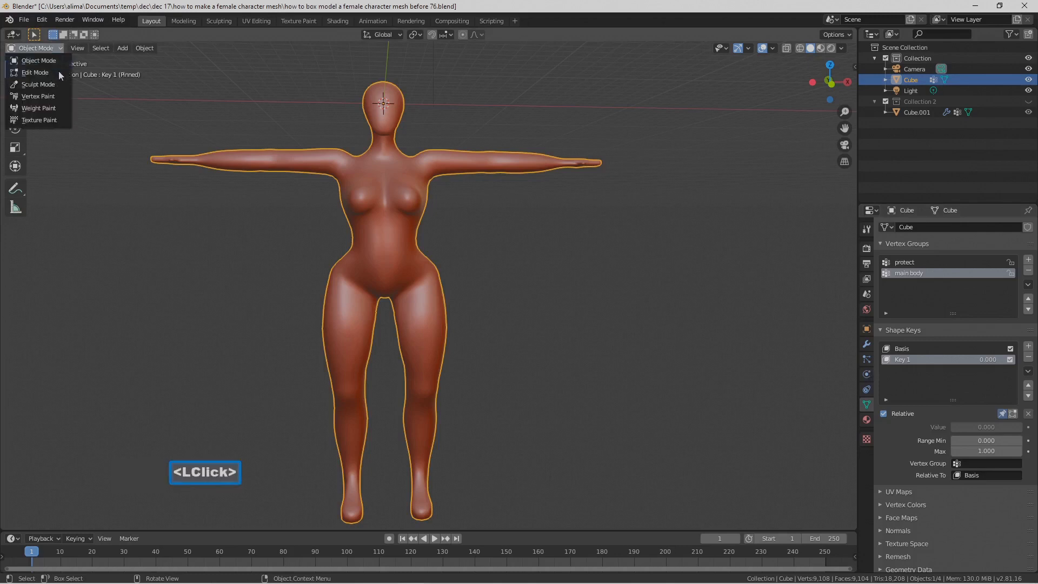
pyautogui.click(60, 86)
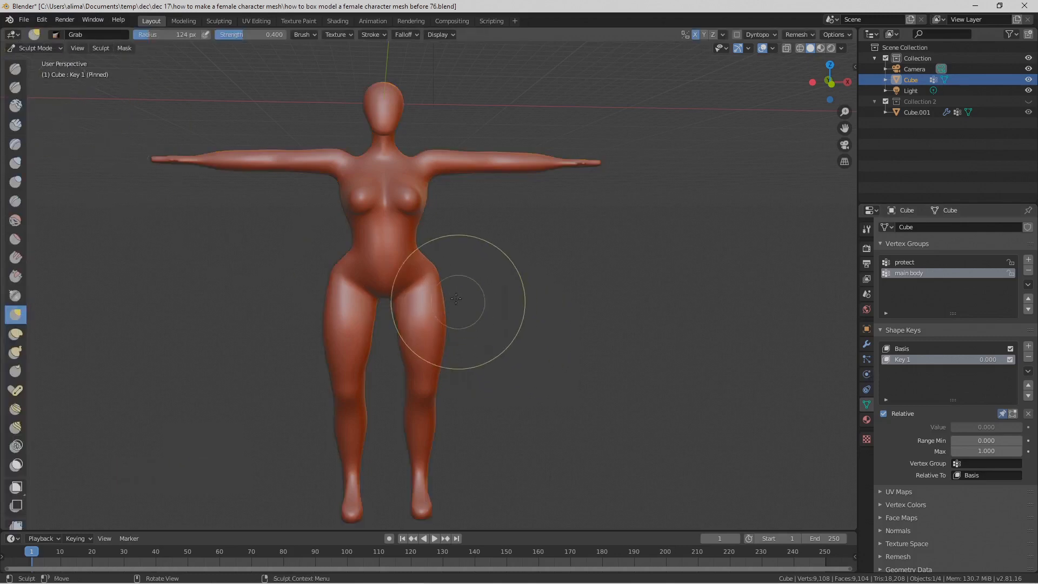
pyautogui.moveTo(442, 290)
pyautogui.mouseDown()
pyautogui.moveTo(440, 313)
pyautogui.moveTo(396, 302)
pyautogui.moveTo(392, 319)
pyautogui.mouseUp()
pyautogui.click(434, 310)
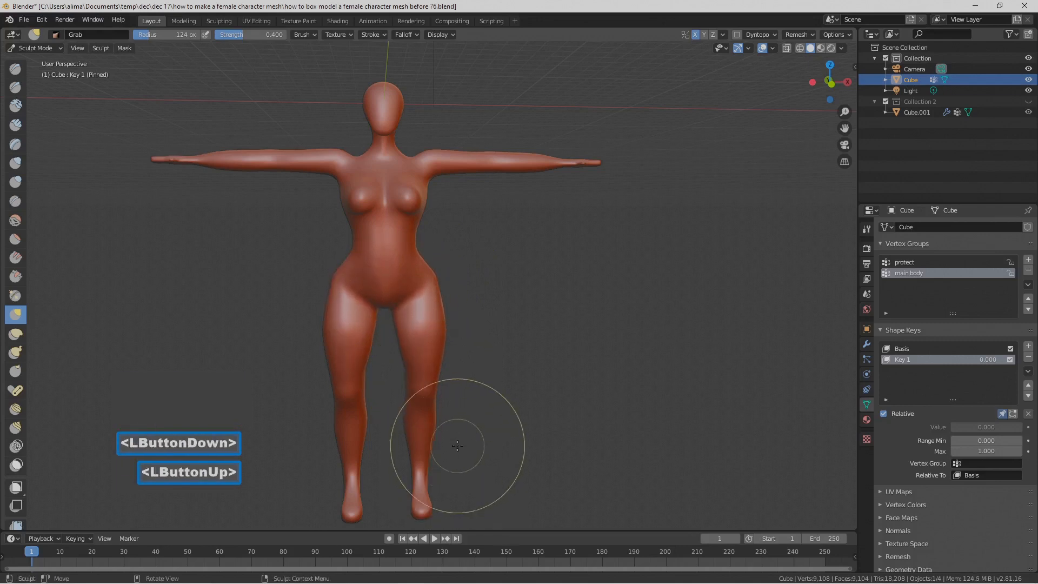
pyautogui.scroll(-3, 440, 440)
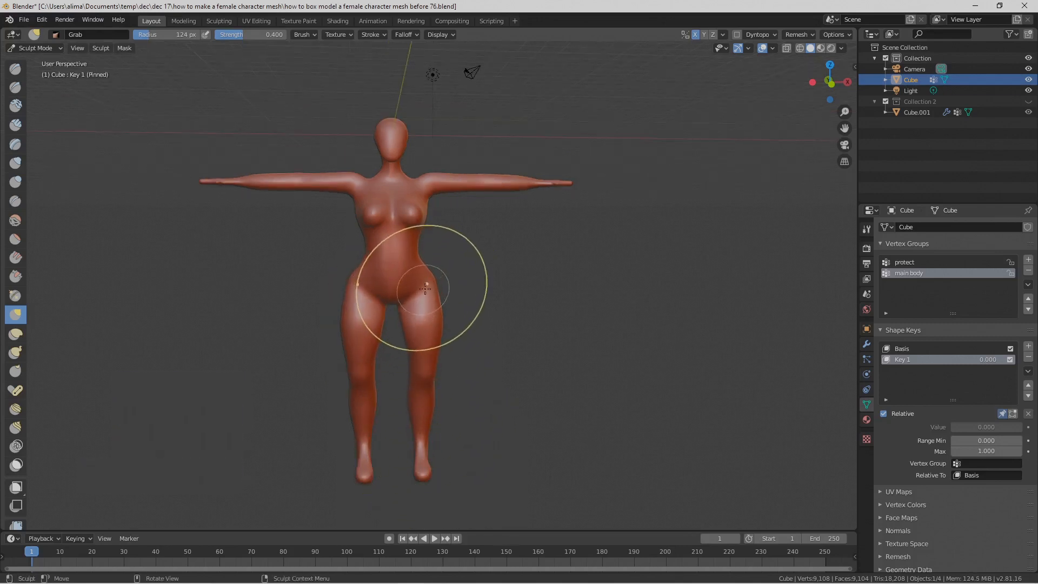
pyautogui.moveTo(429, 283); pyautogui.dragTo(441, 315)
pyautogui.scroll(1, 440, 323)
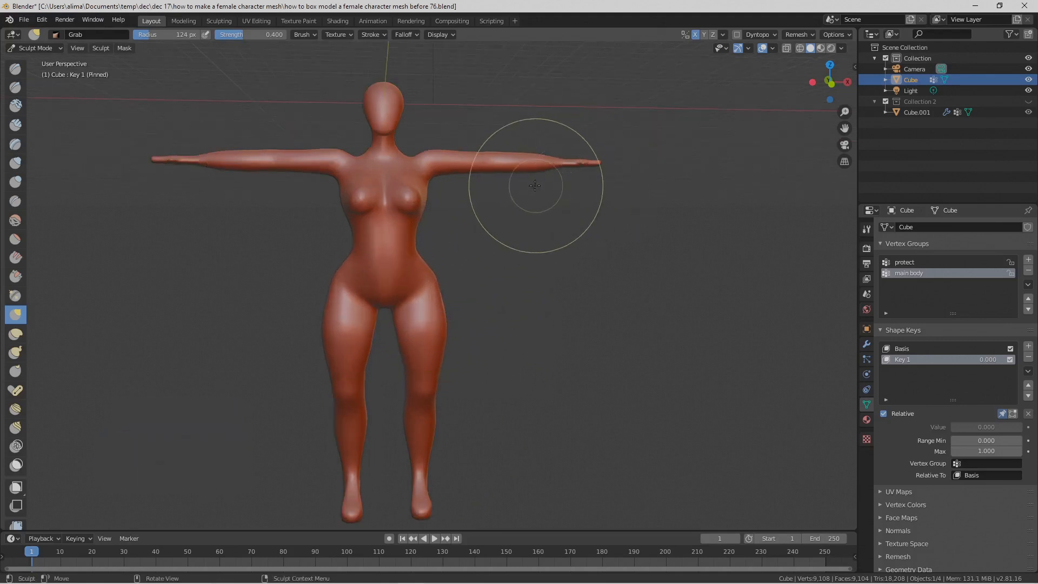
# Step: Narrow the waist and refine the side contour of the torso and hips with Grab brush strokes
pyautogui.moveTo(504, 329); pyautogui.dragTo(476, 347, button='middle')
pyautogui.moveTo(475, 348); pyautogui.dragTo(490, 348)
pyautogui.moveTo(492, 347)
pyautogui.mouseDown(button='middle')
pyautogui.moveTo(440, 336)
pyautogui.moveTo(457, 307)
pyautogui.mouseUp(button='middle')
pyautogui.moveTo(457, 306); pyautogui.dragTo(457, 312)
pyautogui.moveTo(439, 203); pyautogui.dragTo(433, 202)
pyautogui.moveTo(440, 221); pyautogui.dragTo(464, 225, button='middle')
pyautogui.scroll(1, 464, 225)
pyautogui.moveTo(402, 232); pyautogui.dragTo(403, 231)
pyautogui.moveTo(449, 229); pyautogui.dragTo(480, 271, button='middle')
pyautogui.scroll(-1, 481, 273)
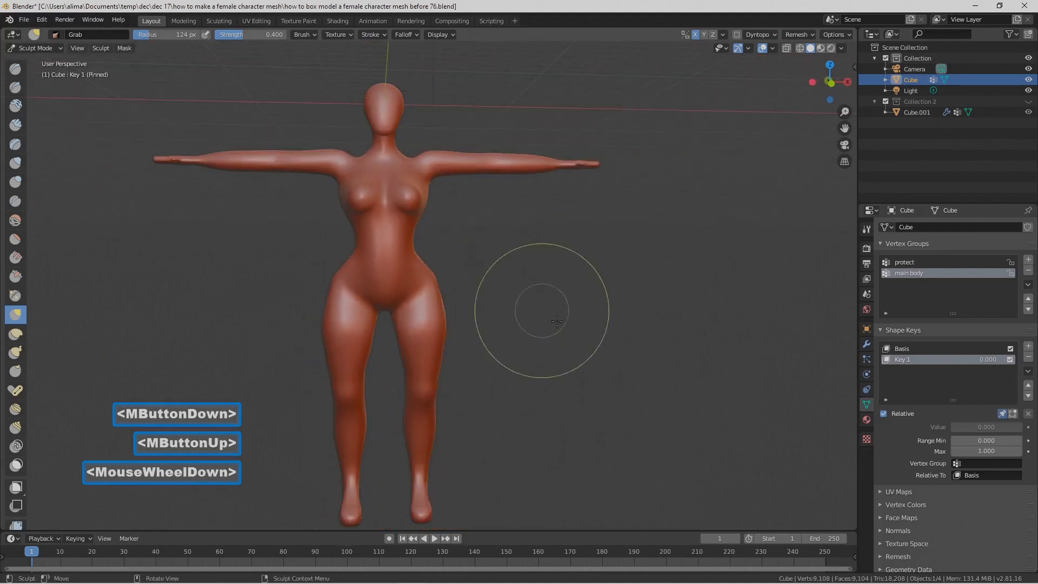
pyautogui.scroll(-1, 559, 321)
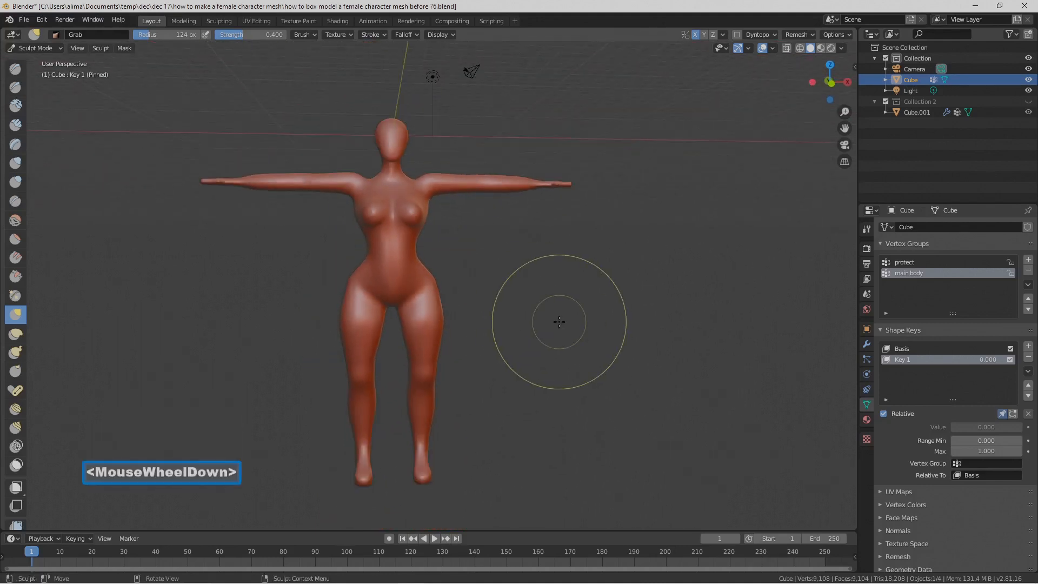
# Step: Nudge the top of the shoulder slightly upward with a short Grab stroke and check the figure from the front
pyautogui.moveTo(533, 282); pyautogui.dragTo(507, 272, button='middle')
pyautogui.scroll(2, 506, 272)
pyautogui.moveTo(441, 131); pyautogui.dragTo(442, 122)
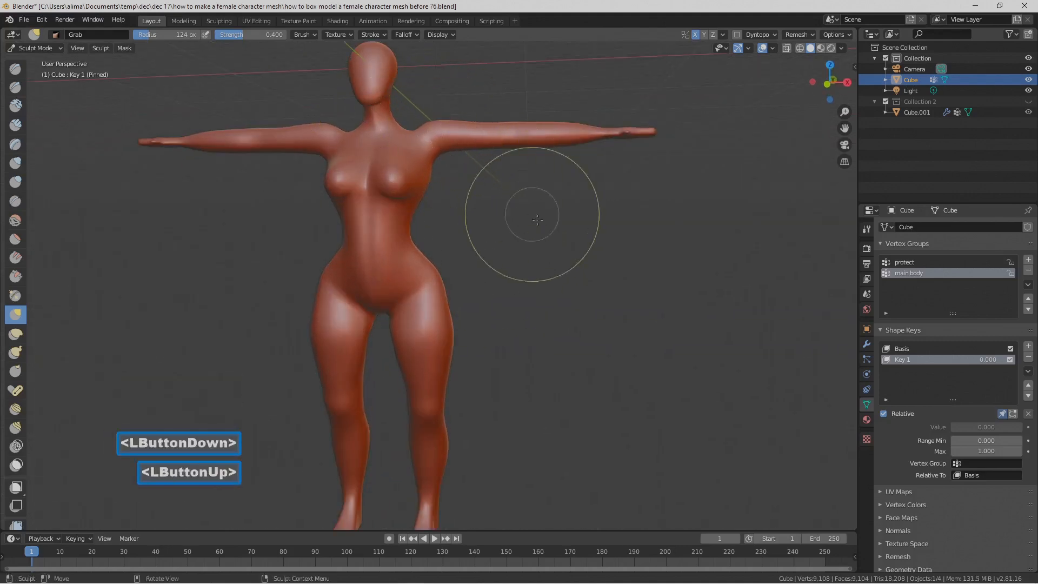
pyautogui.scroll(-1, 533, 232)
pyautogui.moveTo(533, 232); pyautogui.dragTo(557, 244, button='middle')
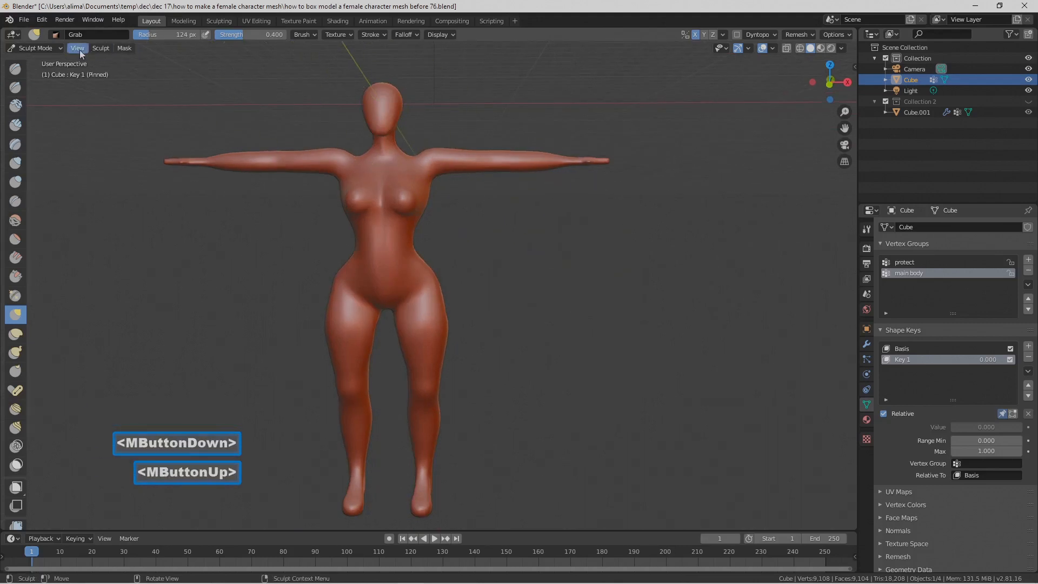
# Step: Return to Object Mode, unpin the sculpted shape key and set its value to 1.000
pyautogui.click(58, 49)
pyautogui.click(35, 60)
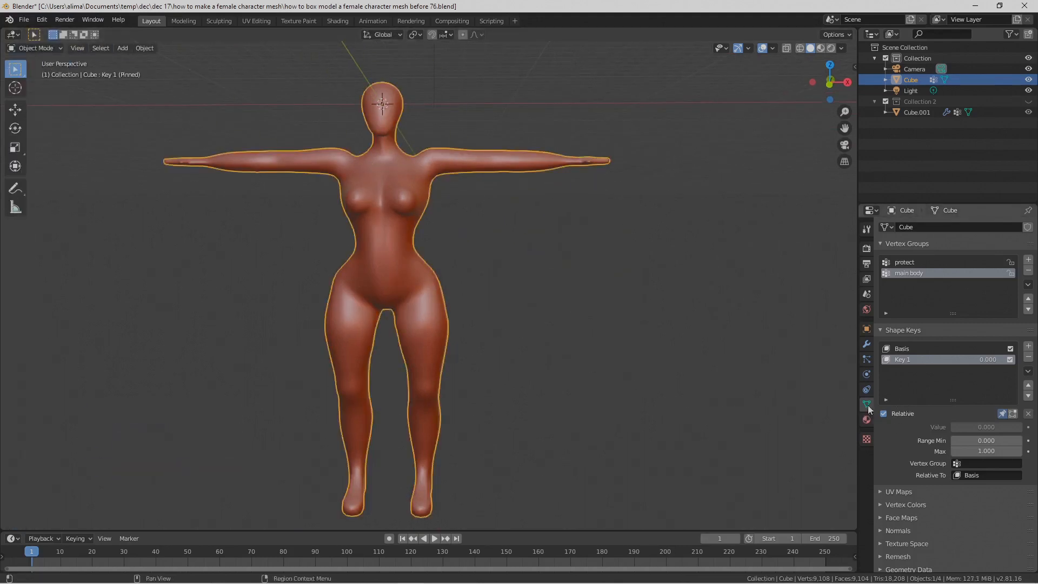
pyautogui.click(1002, 413)
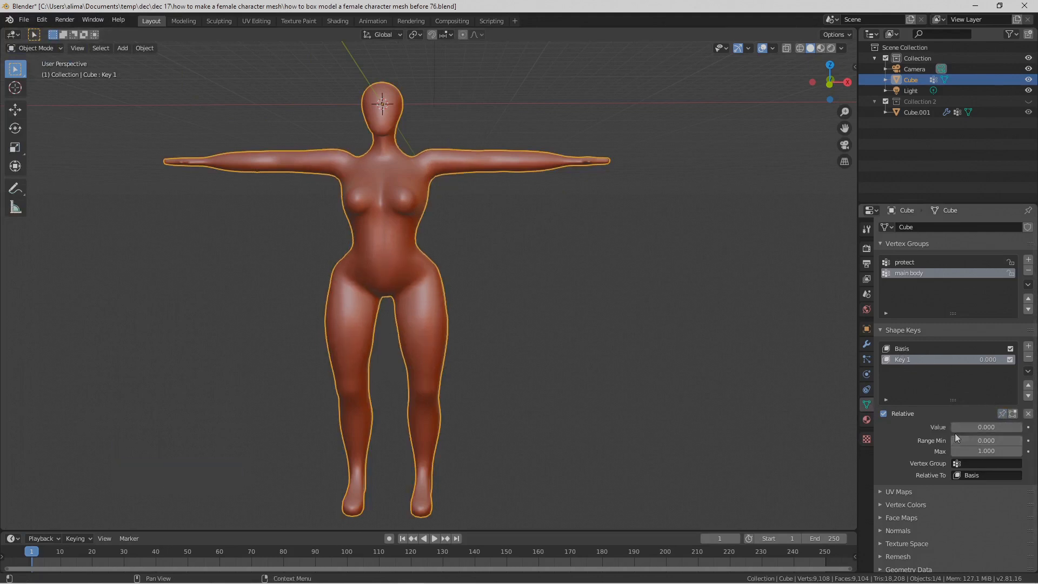
pyautogui.moveTo(956, 428); pyautogui.dragTo(1025, 428)
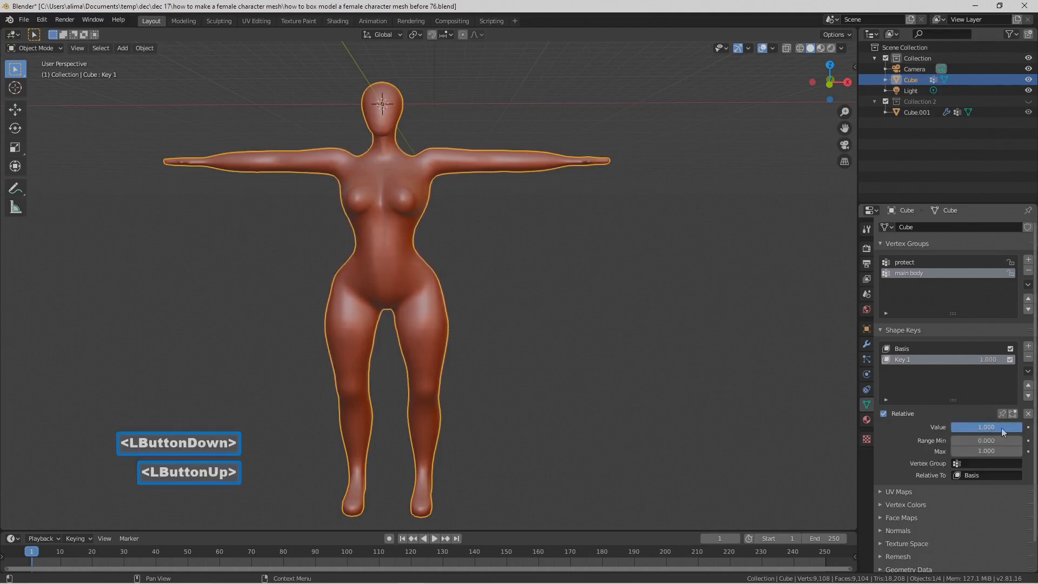
pyautogui.moveTo(576, 280); pyautogui.dragTo(514, 271, button='middle')
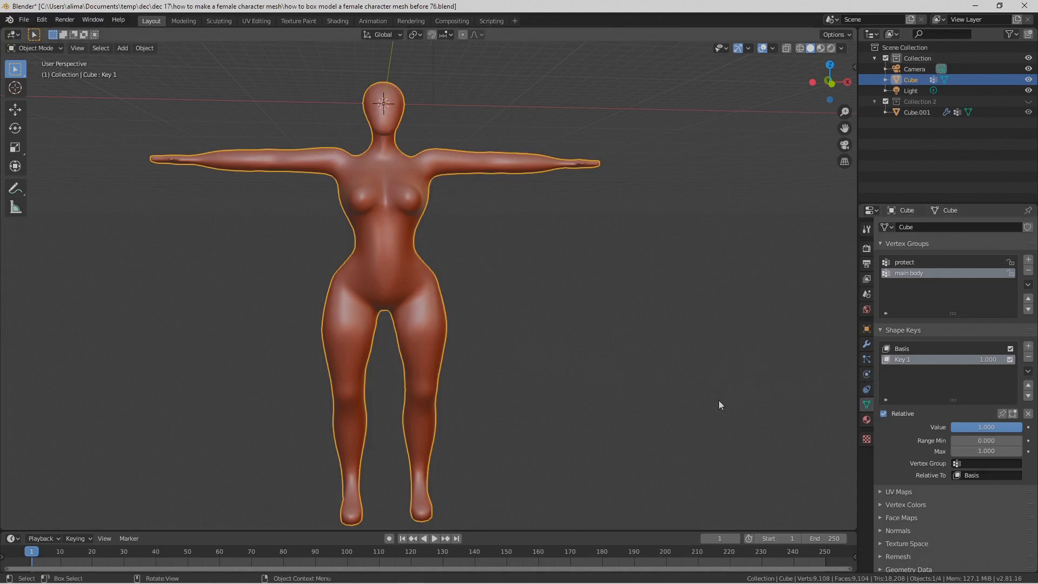
pyautogui.press('Pause')
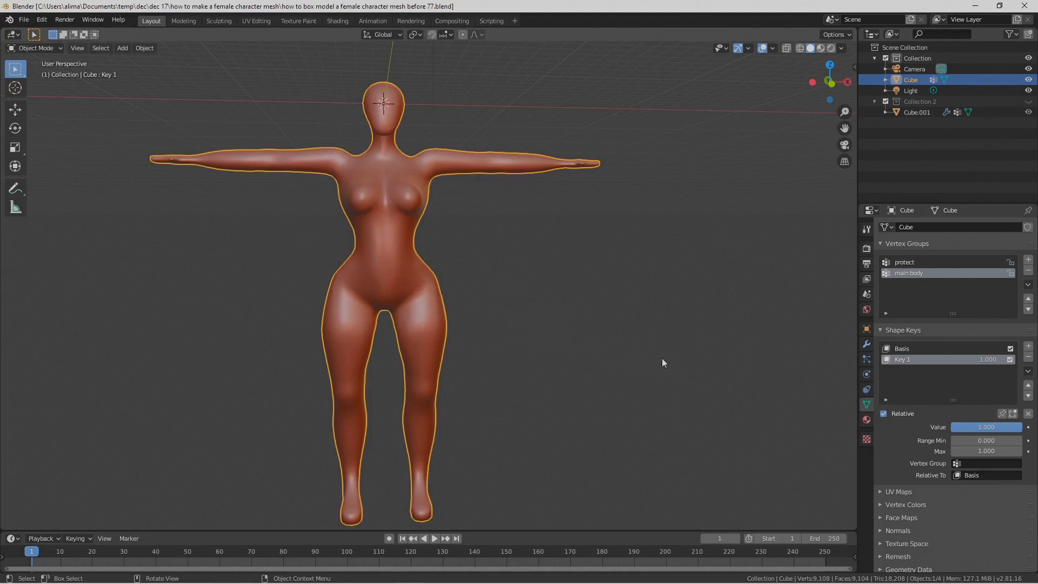
pyautogui.press('Pause')
# Step: Delete the Basis shape key followed by Key 1 to bake the sculpted shape into the body mesh
pyautogui.moveTo(1011, 427); pyautogui.dragTo(974, 427)
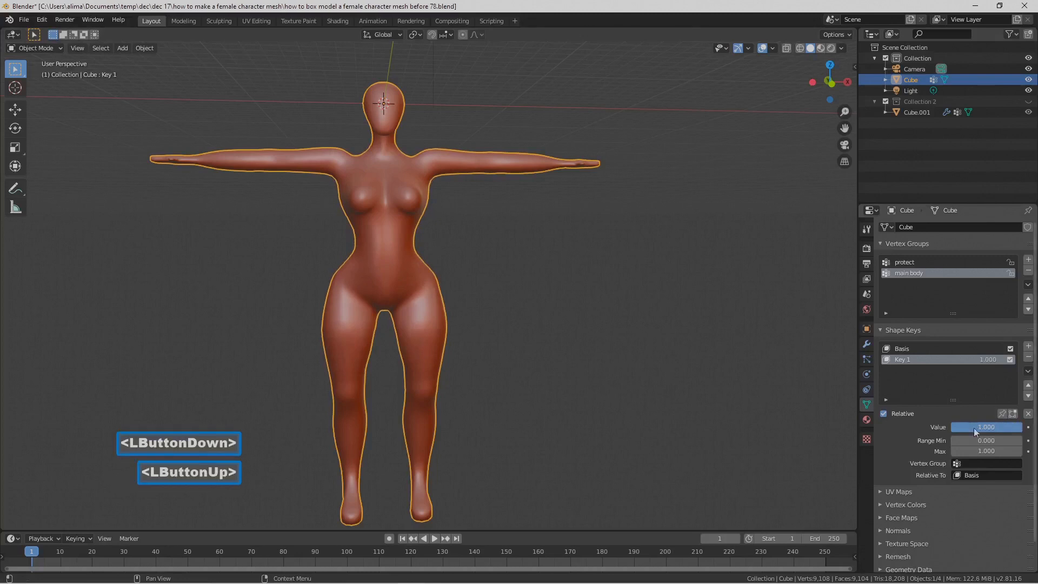
pyautogui.click(939, 349)
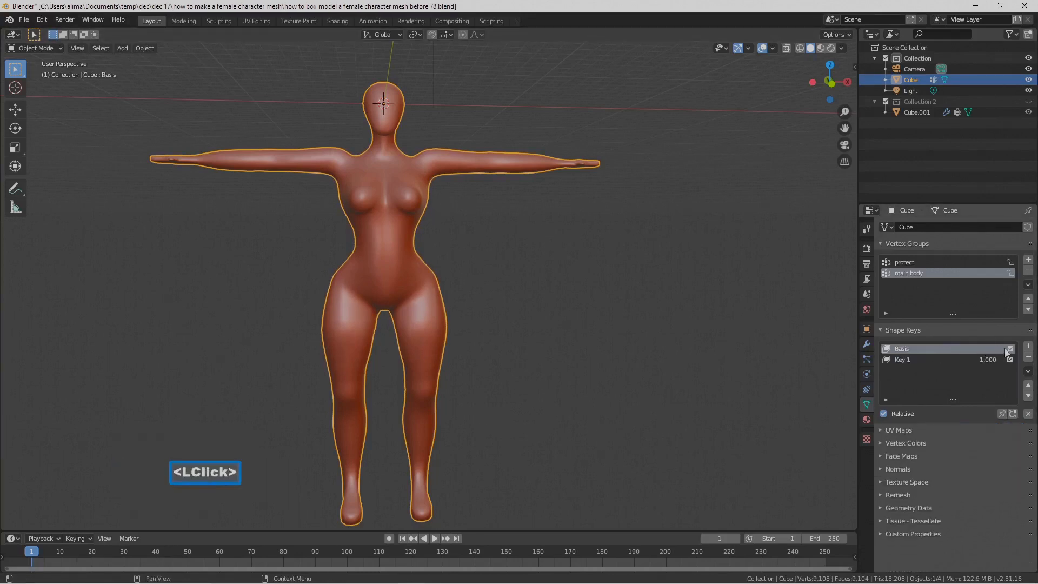
pyautogui.click(1029, 357)
pyautogui.click(1029, 358)
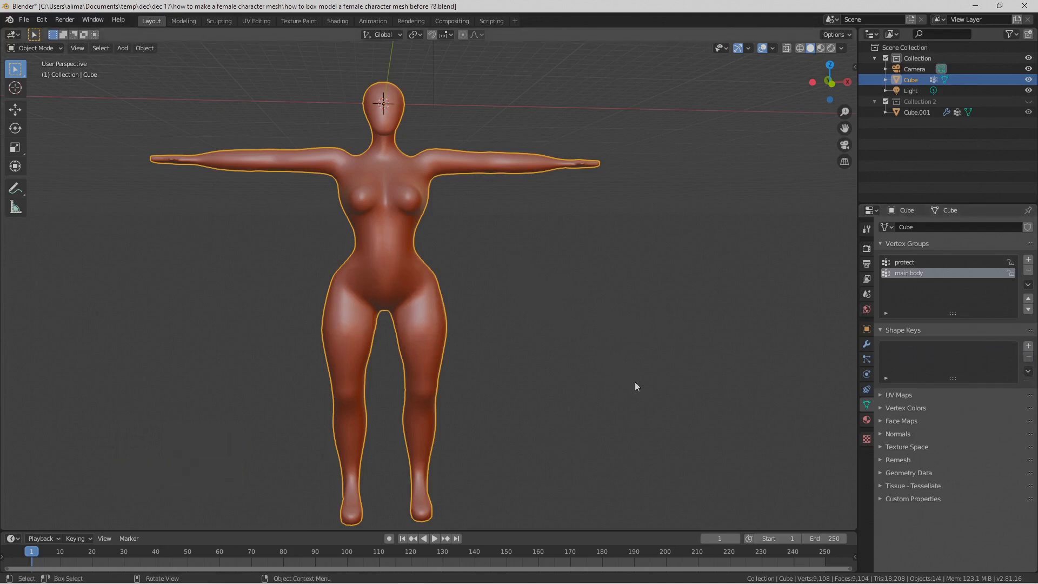
pyautogui.press('Pause')
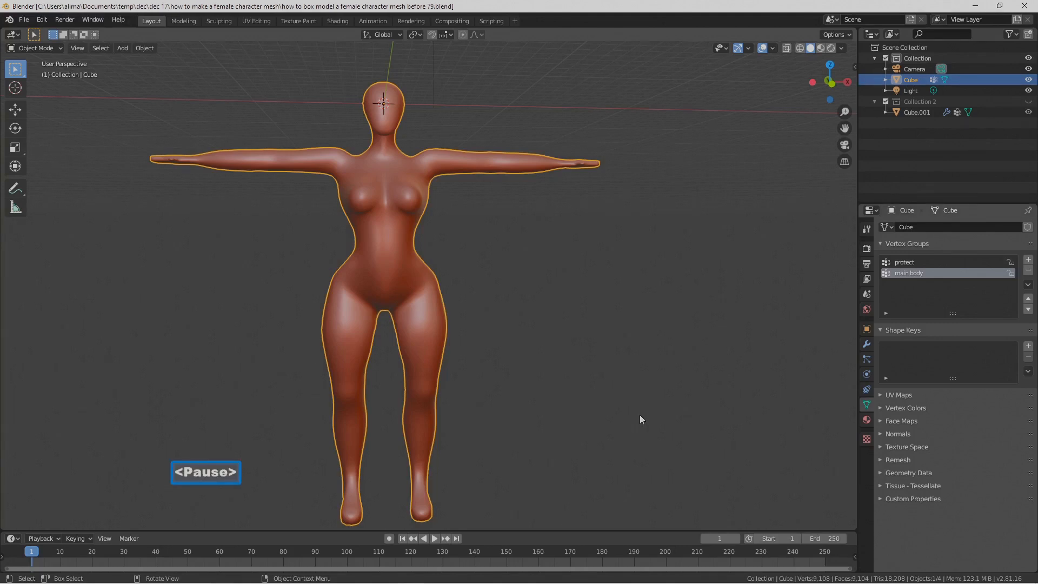